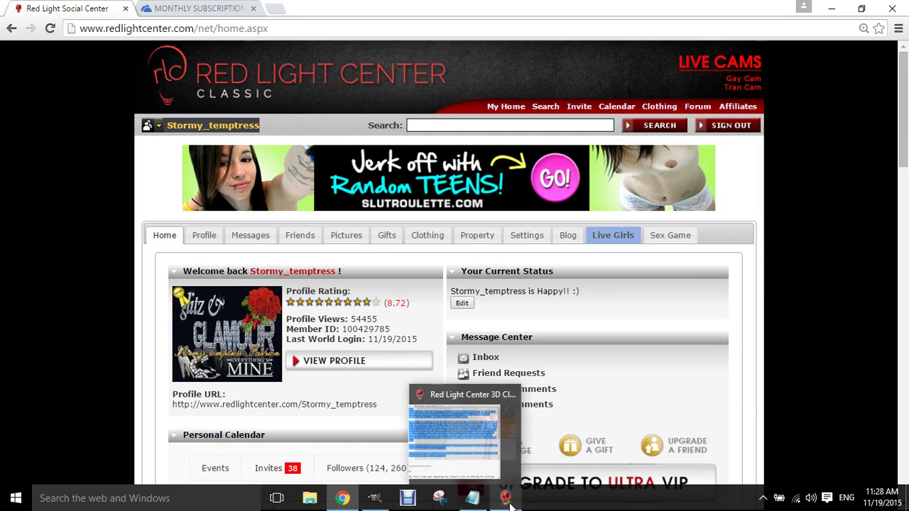
left_click(505, 498)
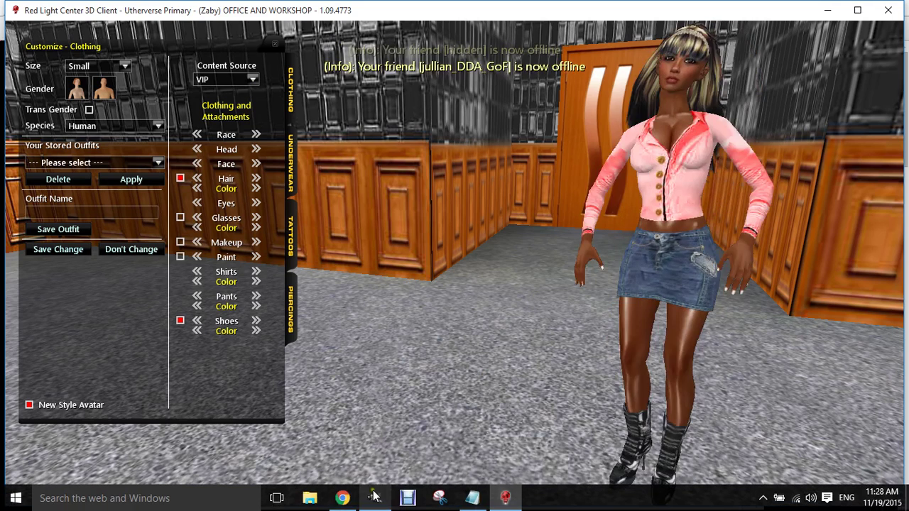
left_click(343, 498)
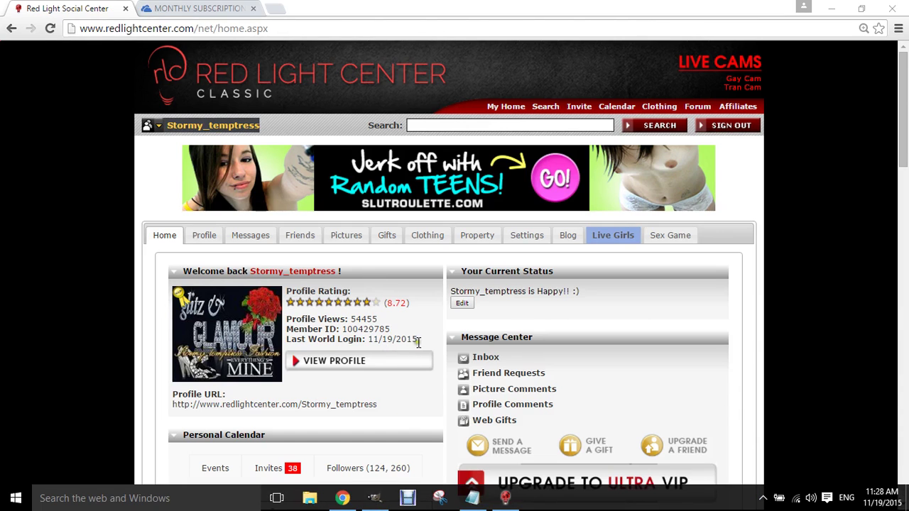
left_click(375, 499)
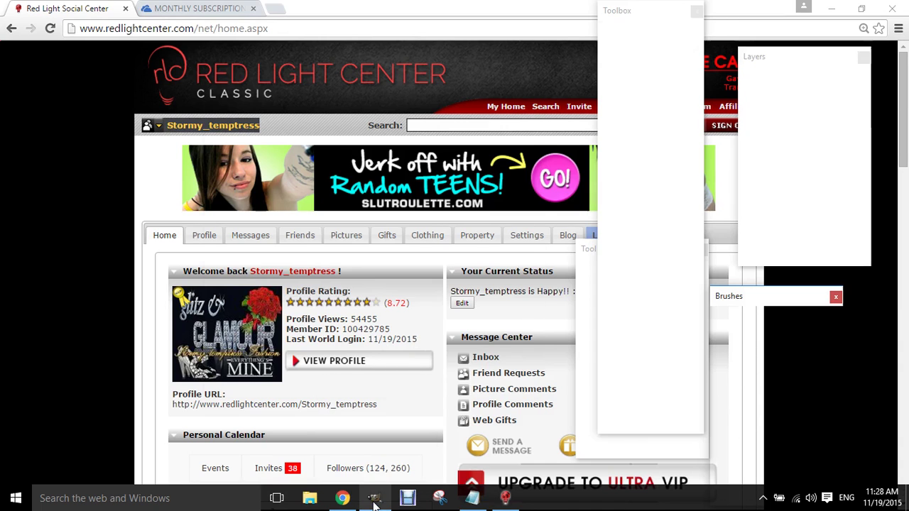
left_click(212, 110)
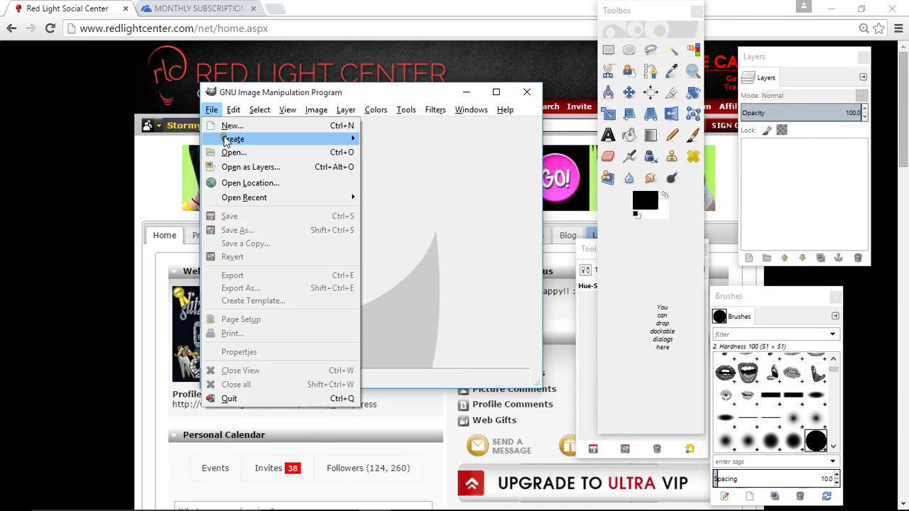
left_click(226, 153)
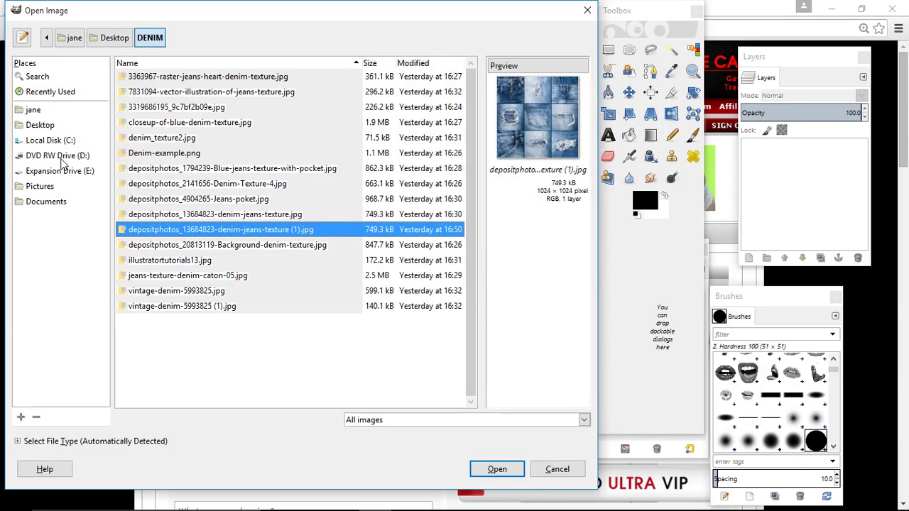
left_click(40, 125)
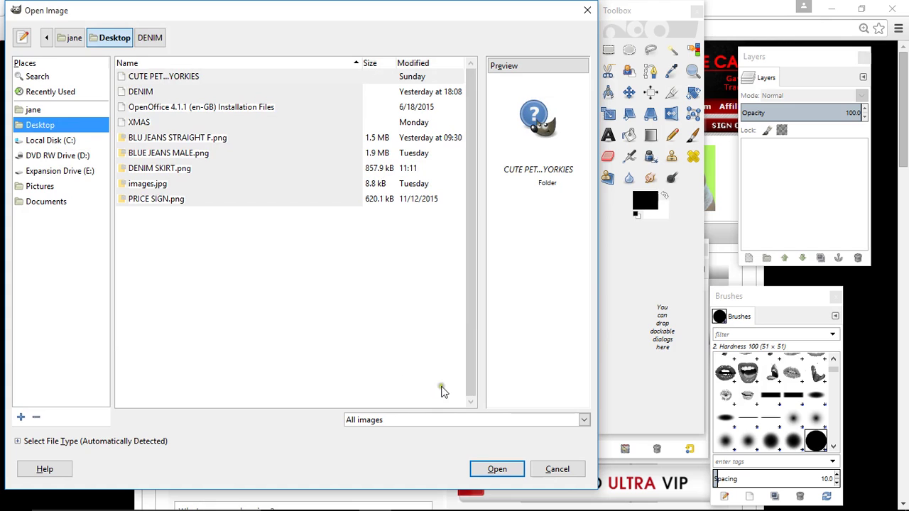
left_click(557, 469)
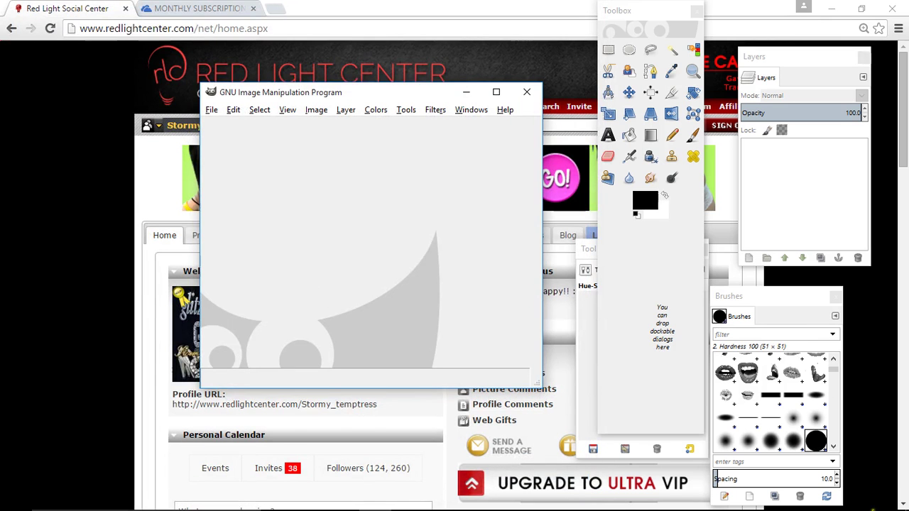
left_click(907, 499)
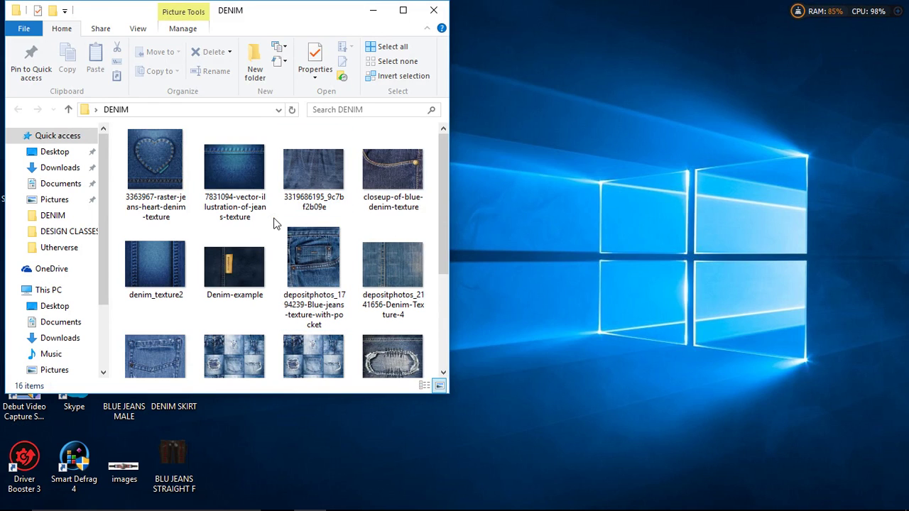
scroll(276, 223, "down", 1)
scroll(276, 223, "down", 1)
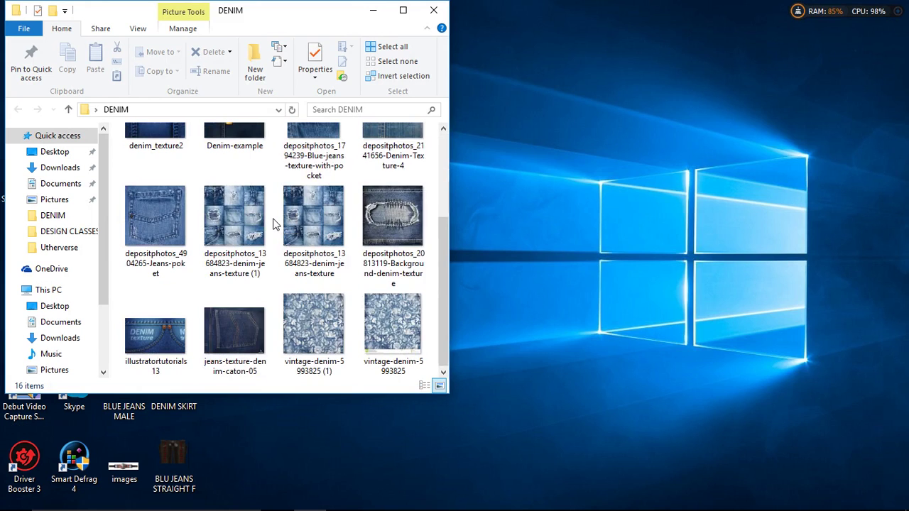
scroll(274, 223, "up", 2)
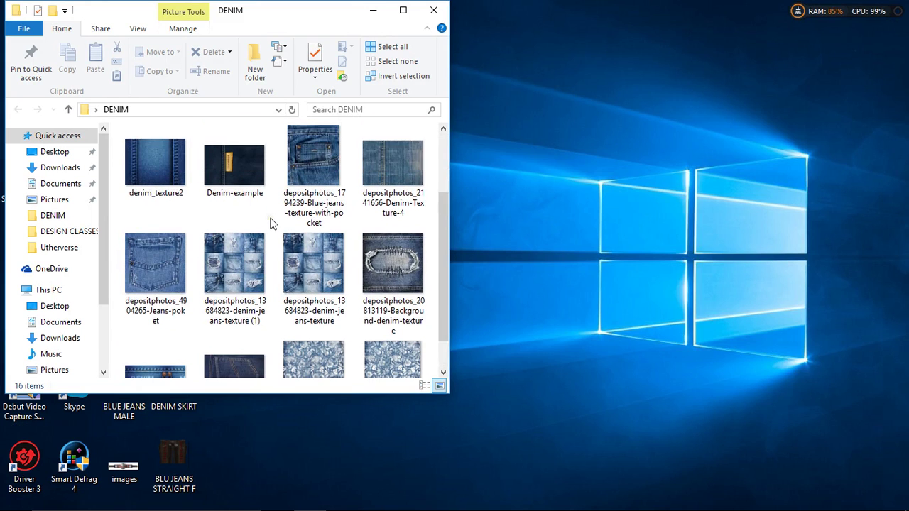
left_click(313, 166)
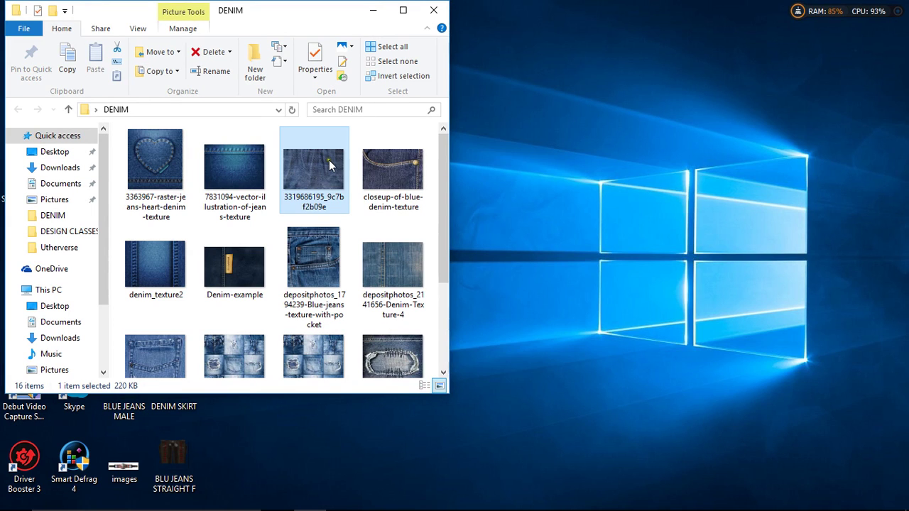
right_click(329, 163)
mouse_move(459, 331)
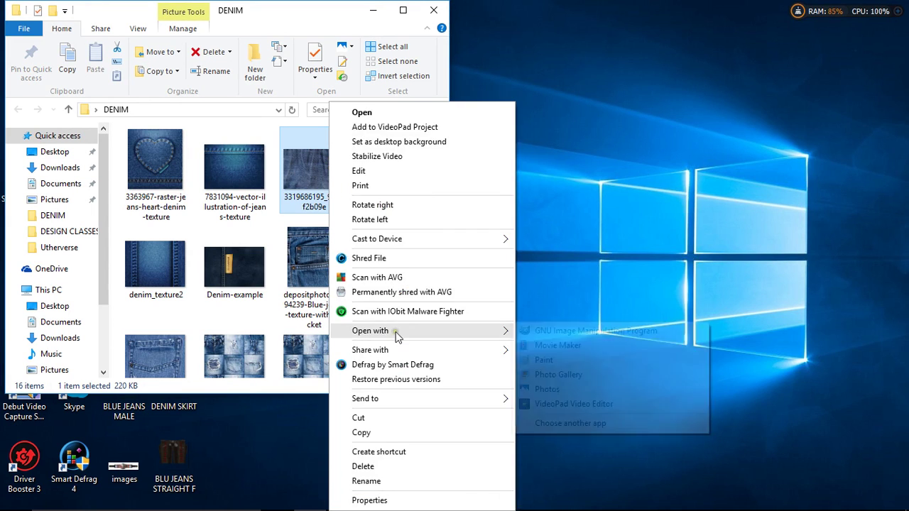
left_click(577, 331)
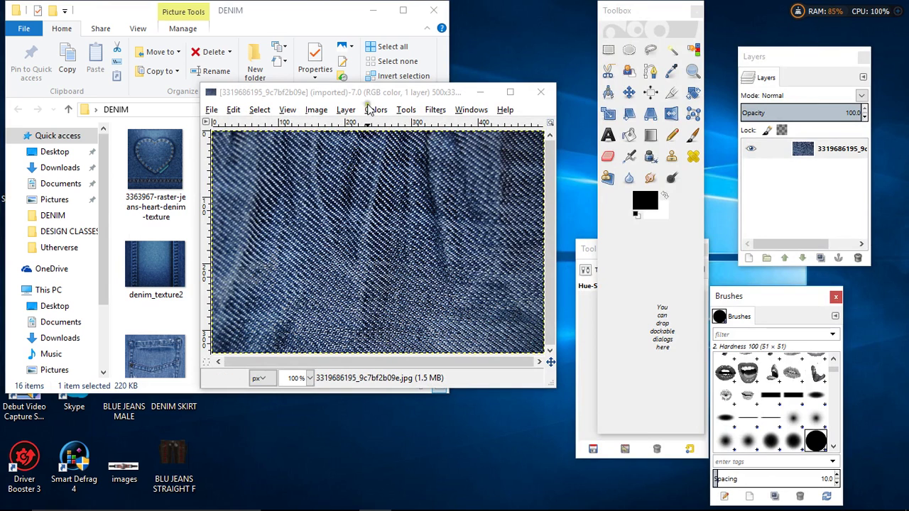
left_click(373, 16)
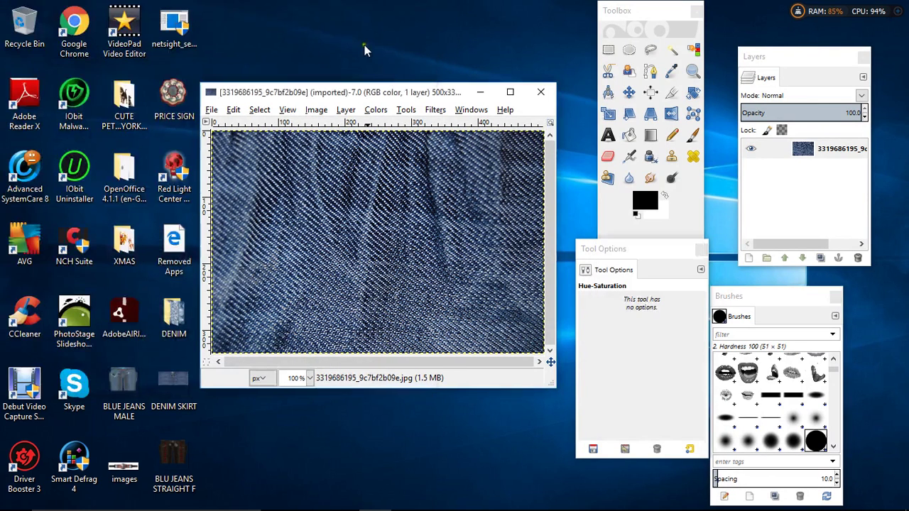
- Open the UV map HF_Lowerbody_ShortSkirt.jpg from the Designer Kit Legacy Client's UV Maps folder on Expansion Drive (E:)
left_click(211, 110)
left_click(221, 152)
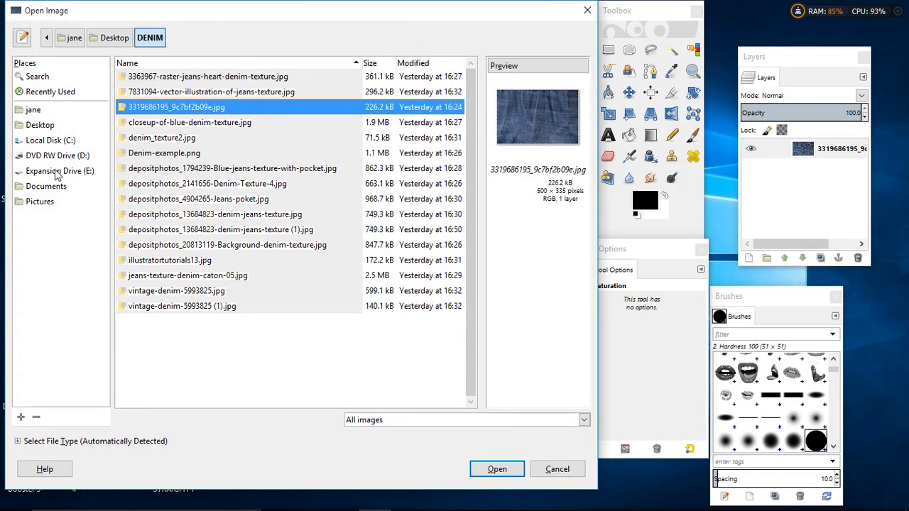
left_click(56, 171)
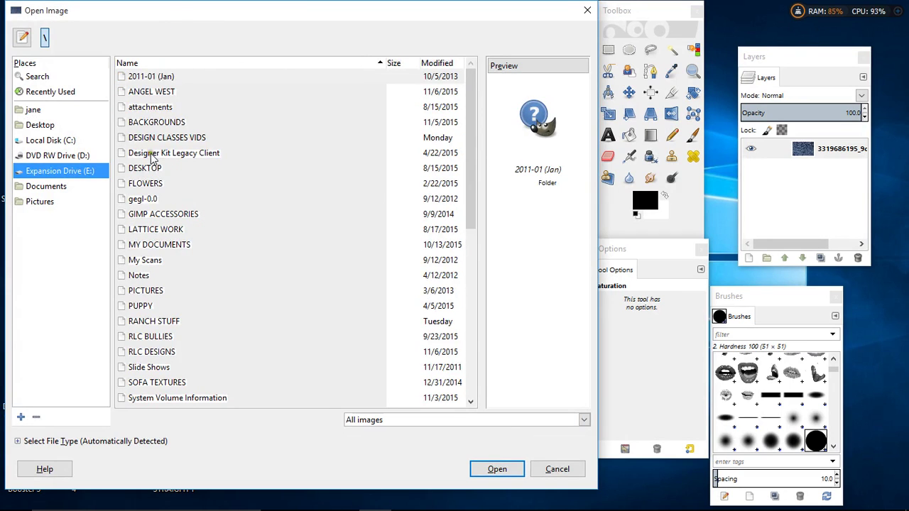
double_click(151, 149)
double_click(145, 139)
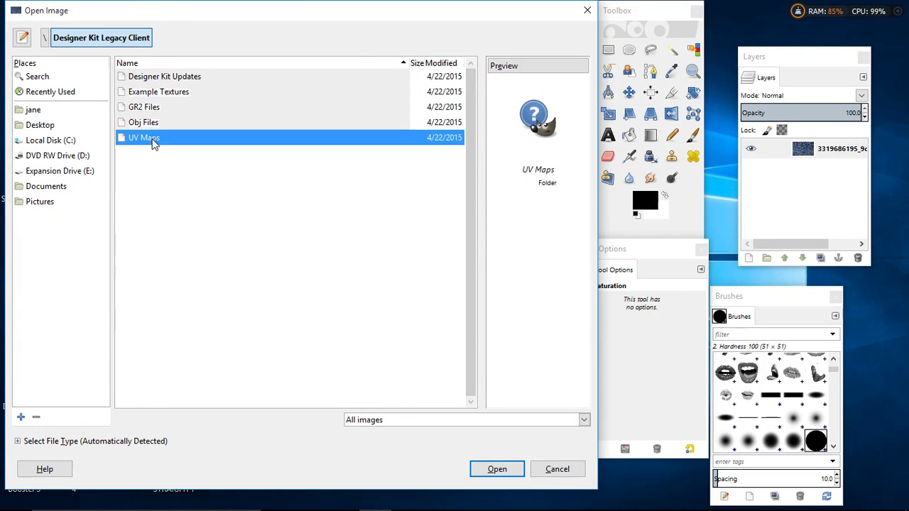
scroll(183, 282, "down", 6)
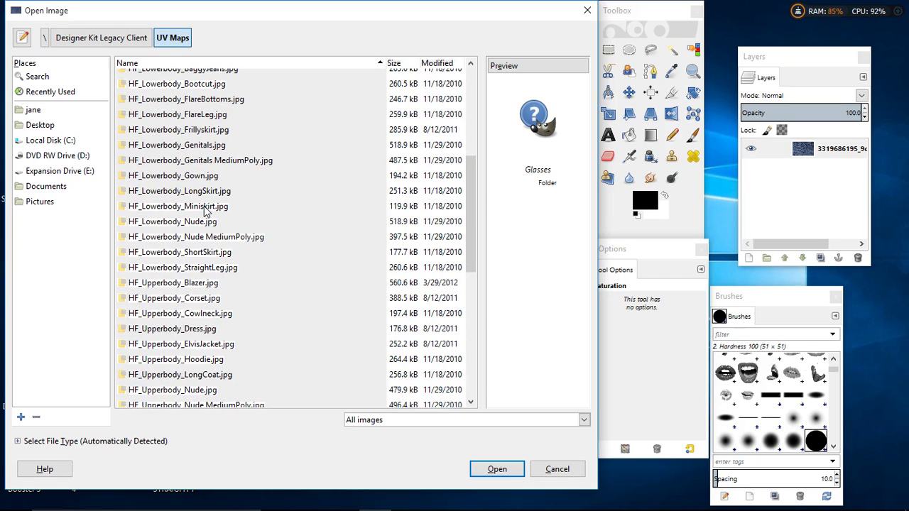
scroll(205, 213, "up", 2)
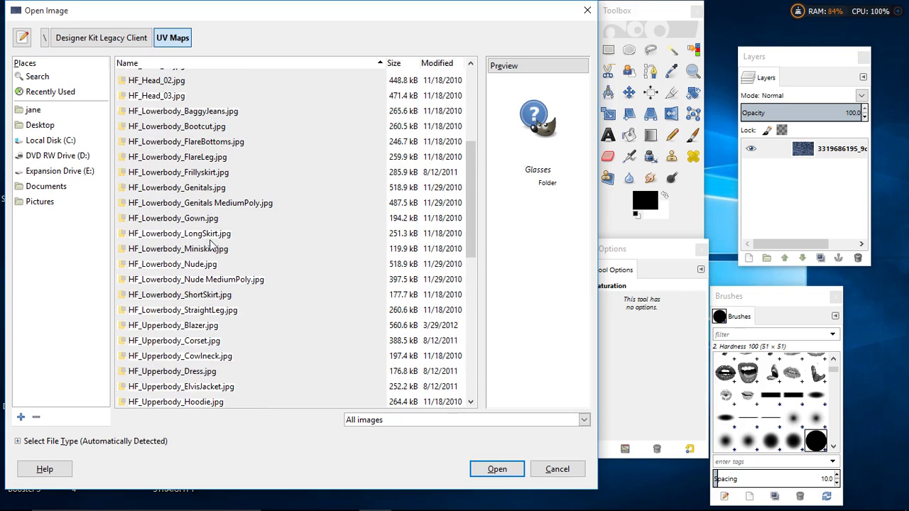
left_click(209, 296)
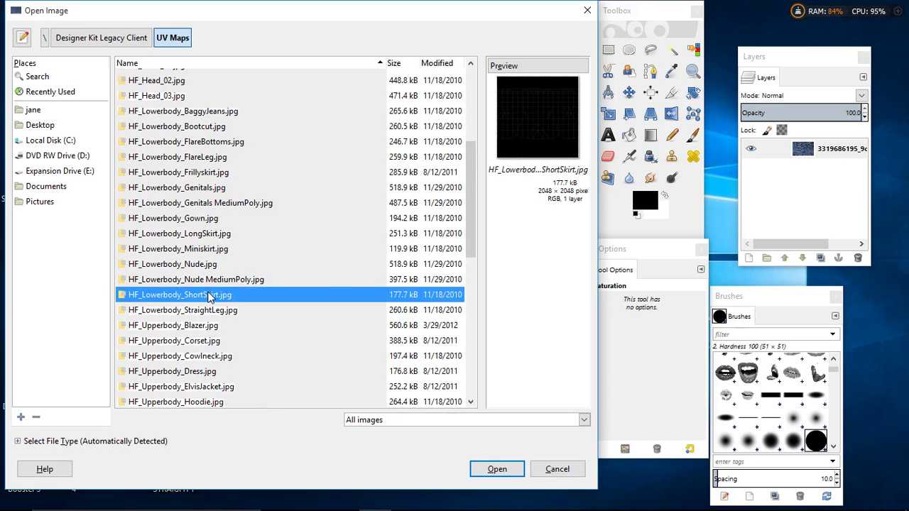
left_click(498, 469)
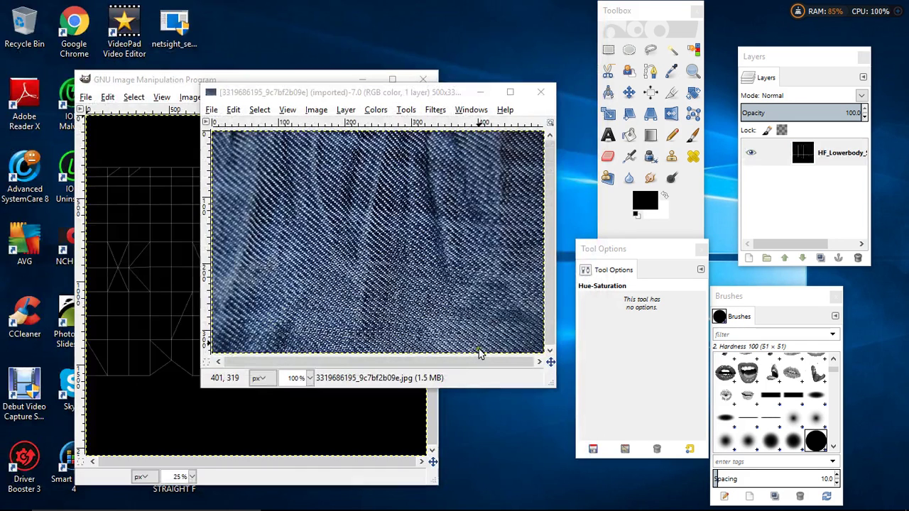
- Scale the short skirt UV map image to a width of 1024 px, keeping its proportions
left_click(183, 81)
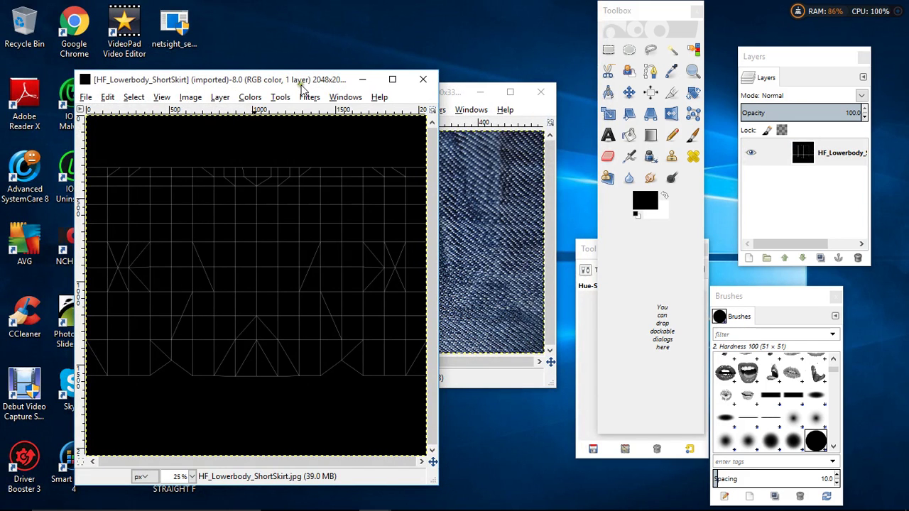
left_click(186, 98)
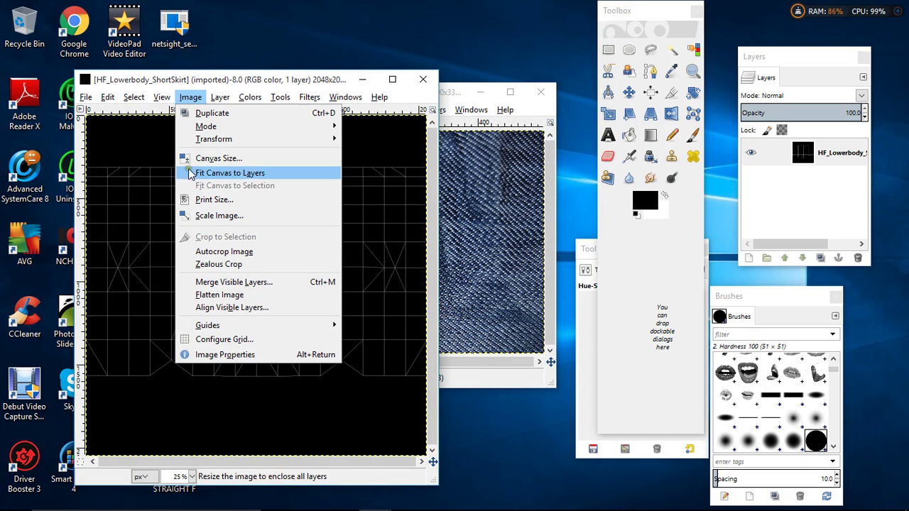
left_click(218, 216)
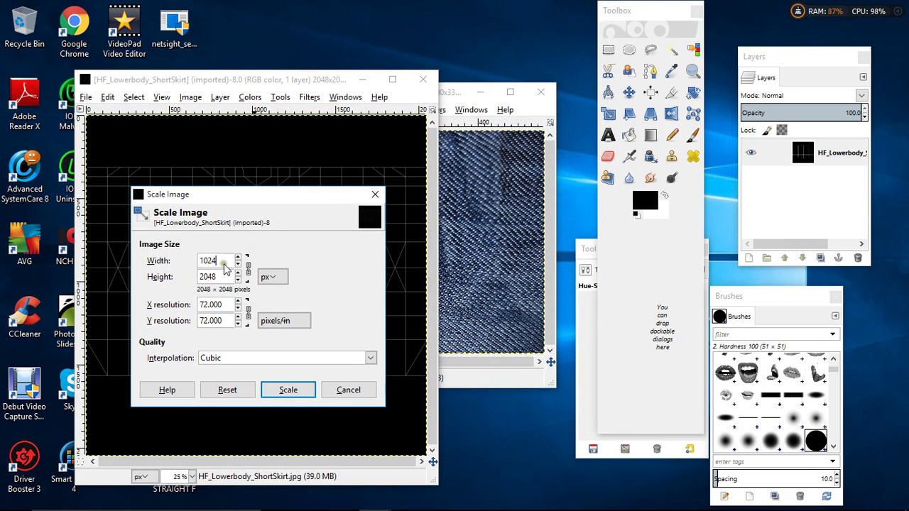
left_click(221, 277)
left_click(285, 391)
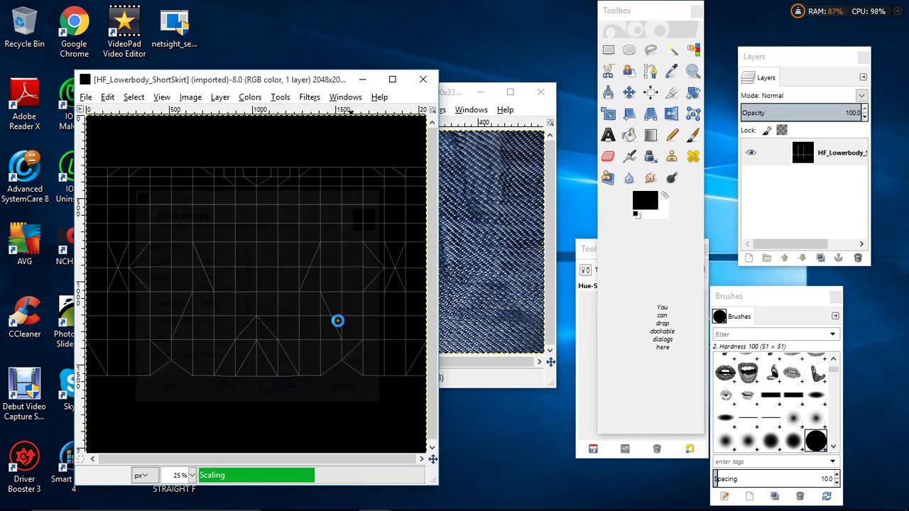
left_click(191, 475)
left_click(183, 427)
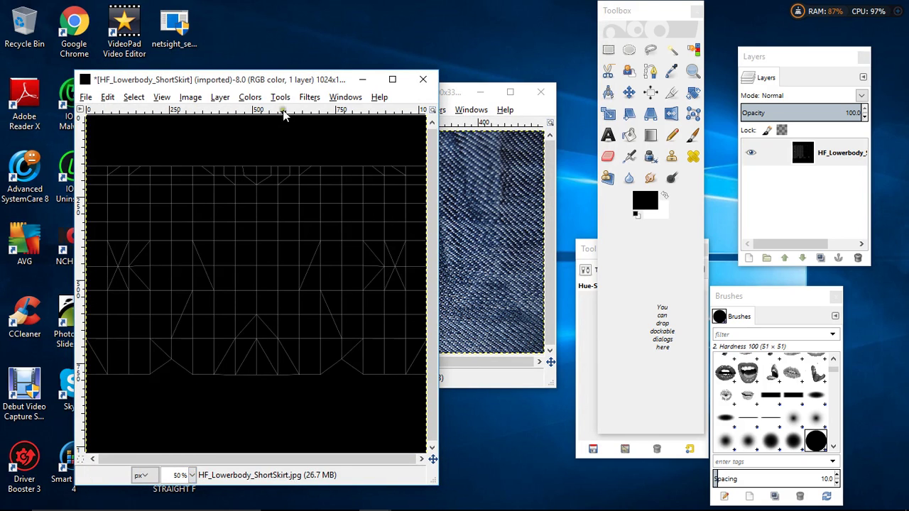
- Add a new transparent layer above the short skirt UV map
left_click_drag(284, 84, 412, 19)
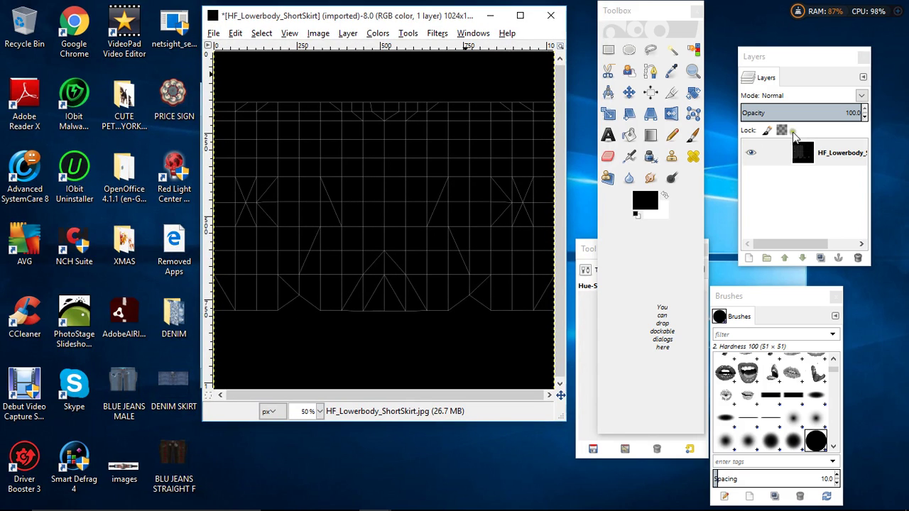
left_click(749, 258)
left_click(215, 318)
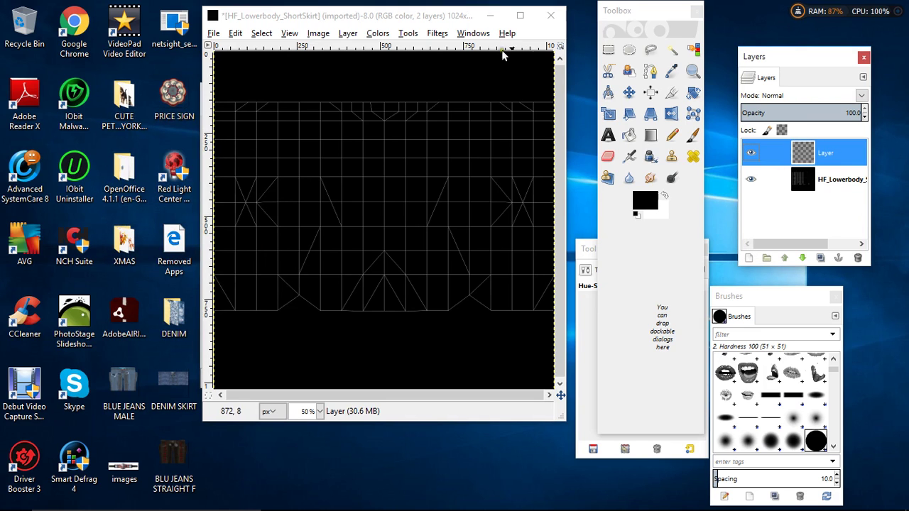
- Copy the entire denim image to the clipboard and minimize its window
mouse_move(402, 500)
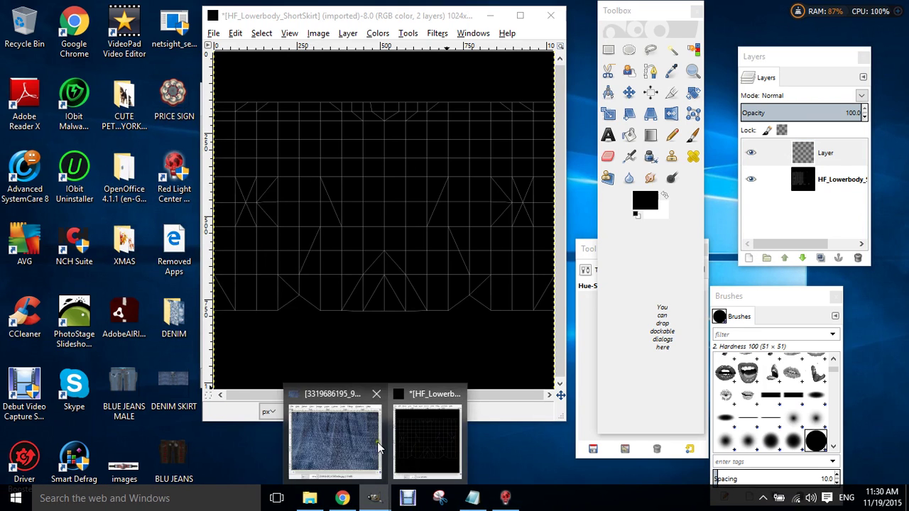
left_click(319, 445)
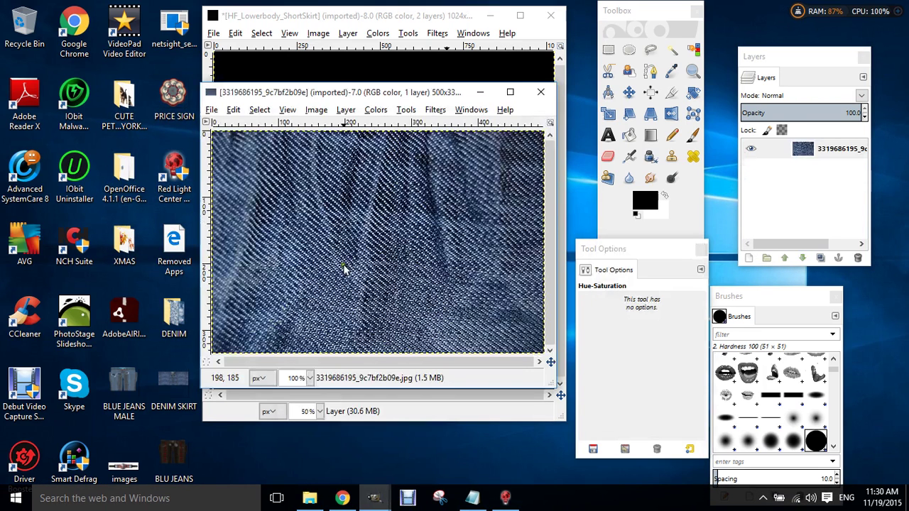
right_click(341, 189)
mouse_move(419, 213)
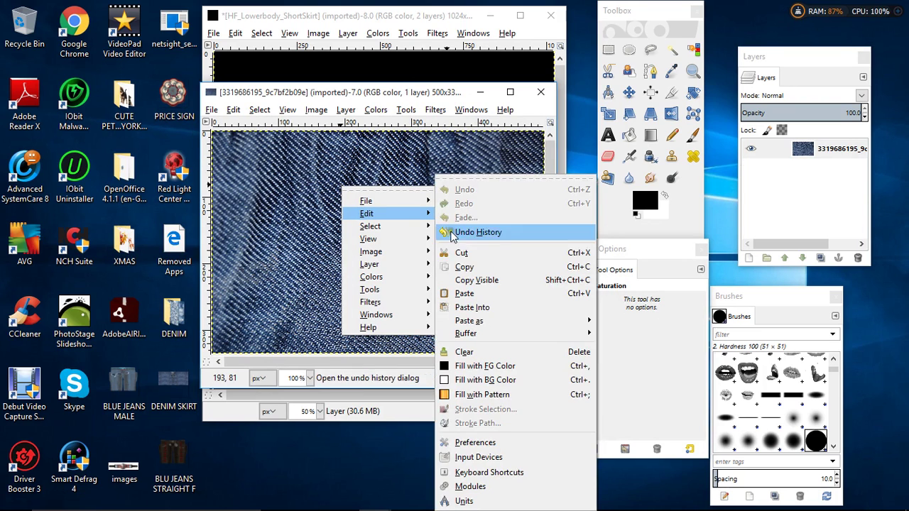
left_click(458, 273)
left_click(480, 92)
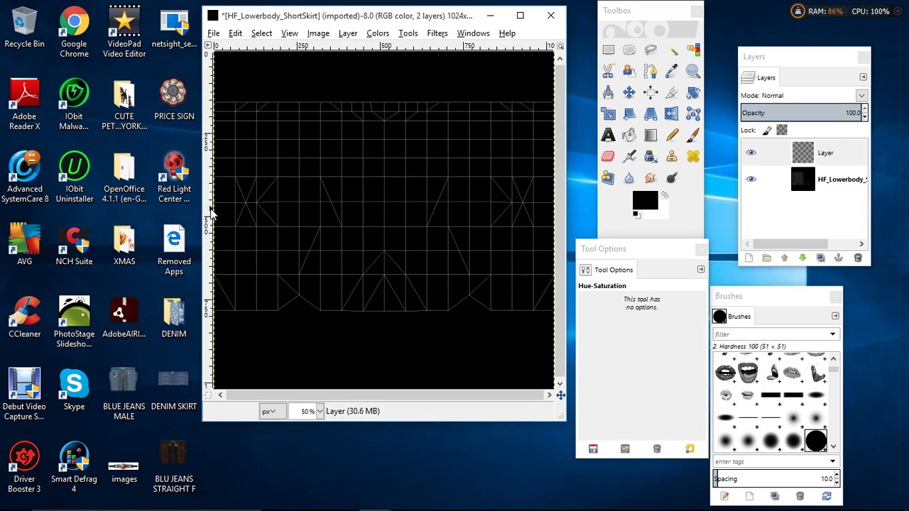
- Place a vertical guide at the horizontal centre of the skirt template, at about 514 px
left_click_drag(211, 212, 386, 226)
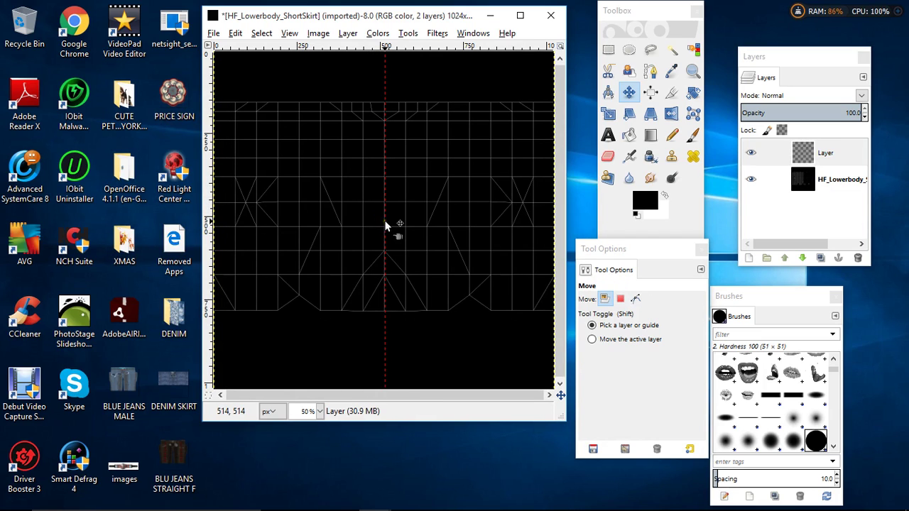
mouse_move(367, 48)
left_mouse_down()
mouse_move(363, 110)
mouse_move(358, 54)
mouse_move(368, 269)
mouse_move(371, 52)
left_mouse_up()
- Paste the copied denim image into the skirt template and scale it down proportionally to about 300 px wide
right_click(377, 179)
mouse_move(400, 204)
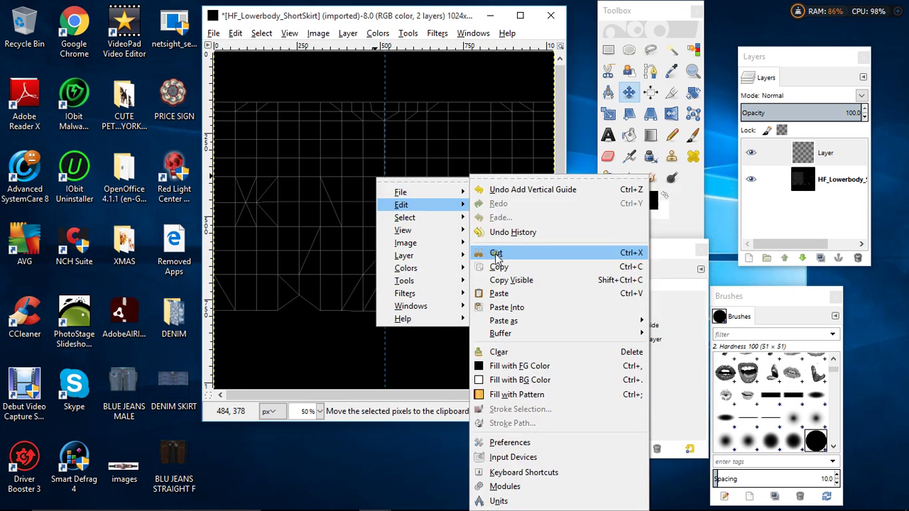
left_click(500, 293)
key("shift+s")
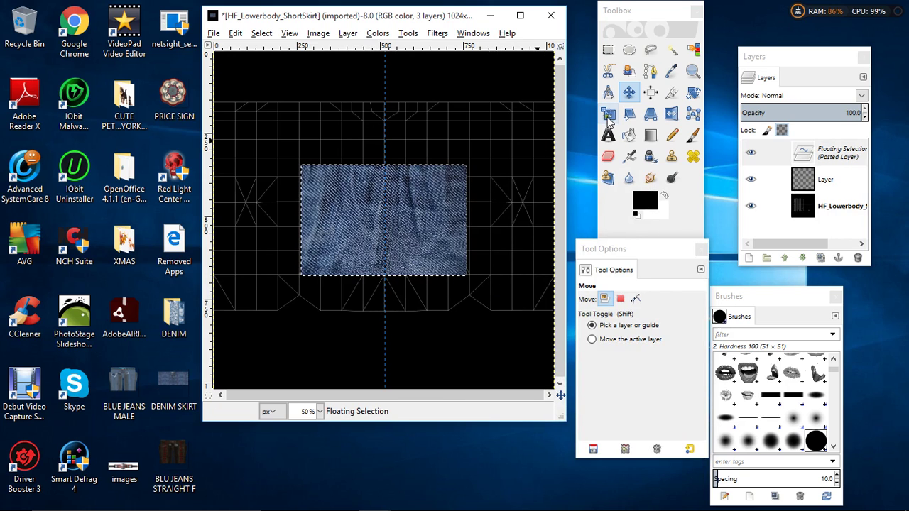
left_click(447, 196)
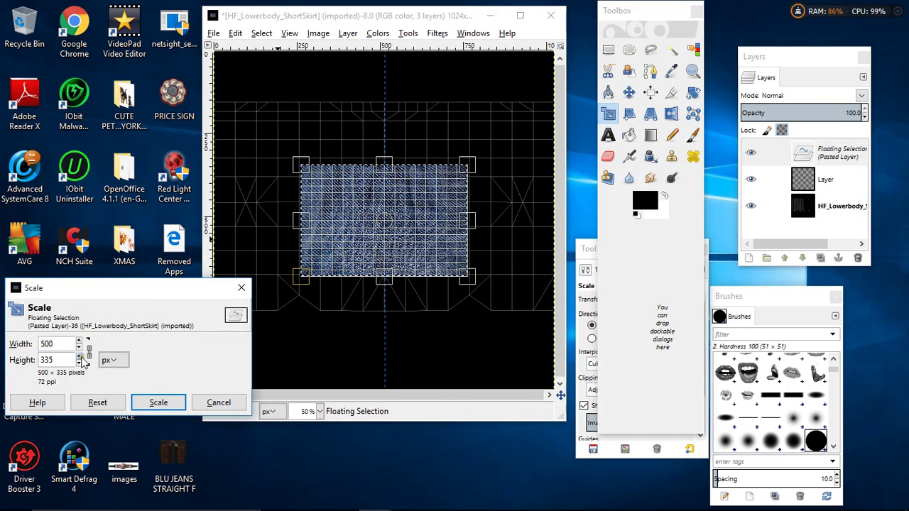
scroll(79, 347, "down", 7)
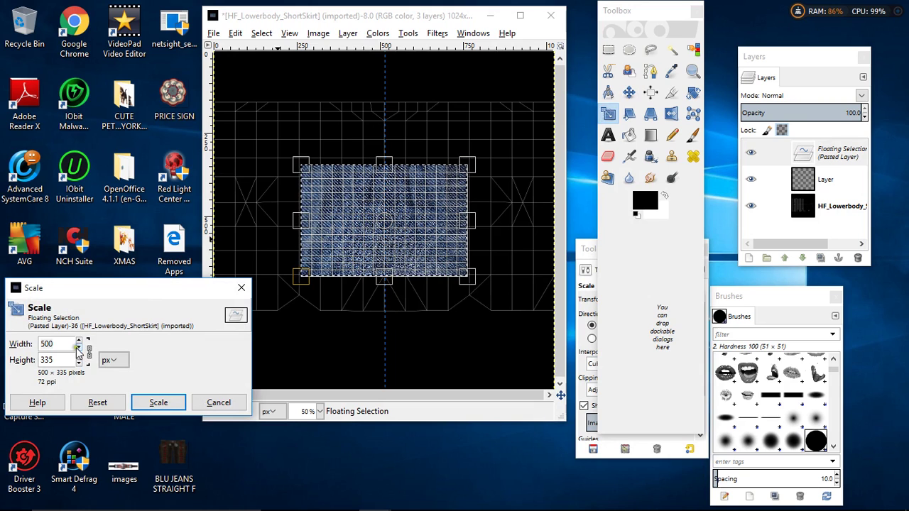
scroll(79, 346, "down", 20)
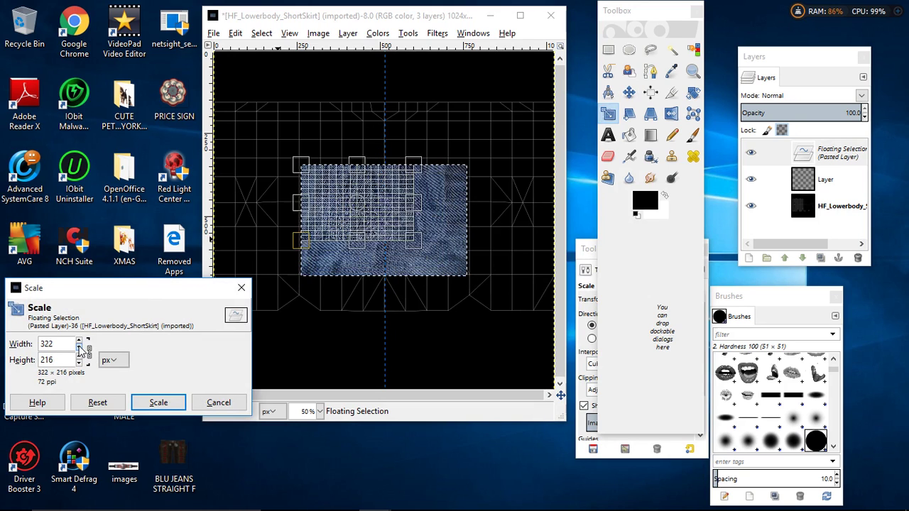
left_click(158, 403)
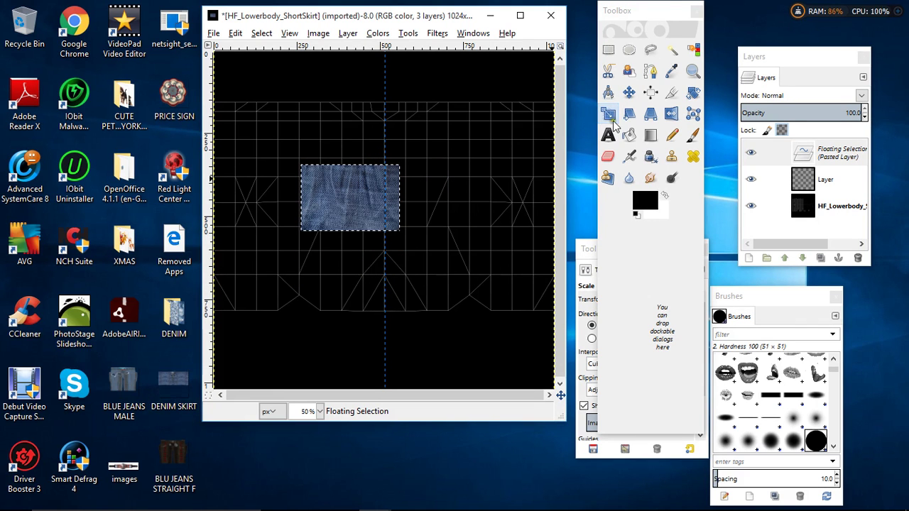
- Move the pasted denim to the top of the skirt template with its right edge on the centre guide, and anchor it
left_click(629, 92)
left_click_drag(374, 194, 334, 133)
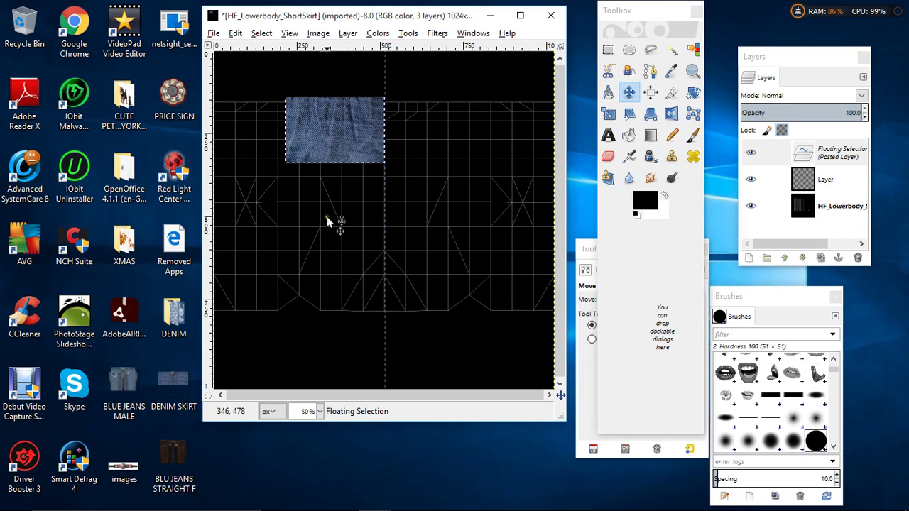
left_click(319, 411)
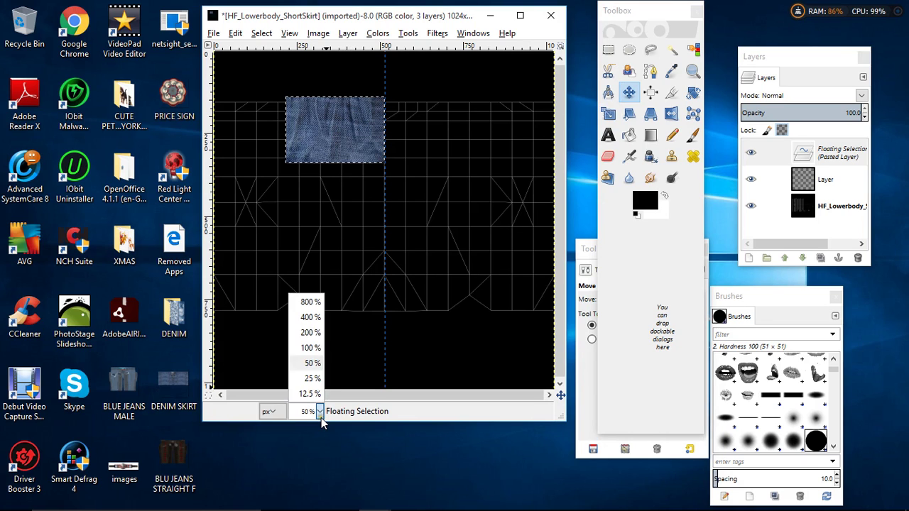
left_click(310, 347)
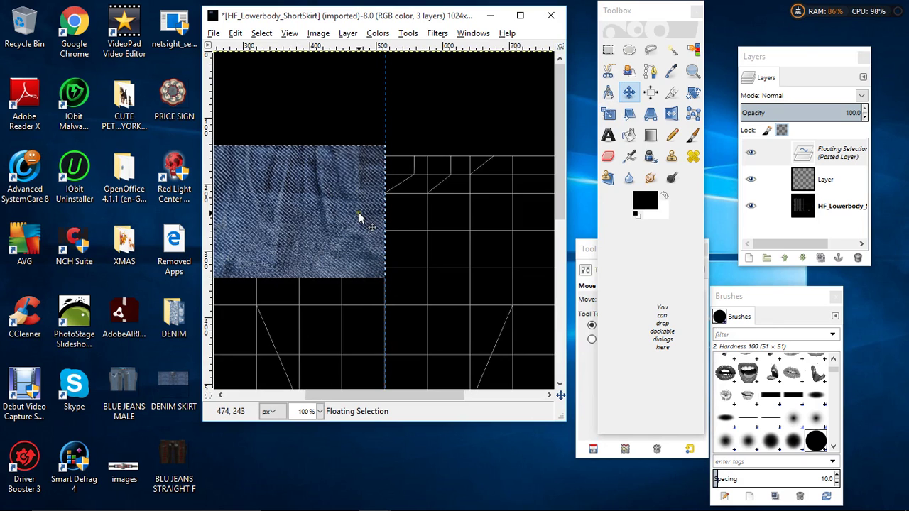
key("Right")
key("Right")
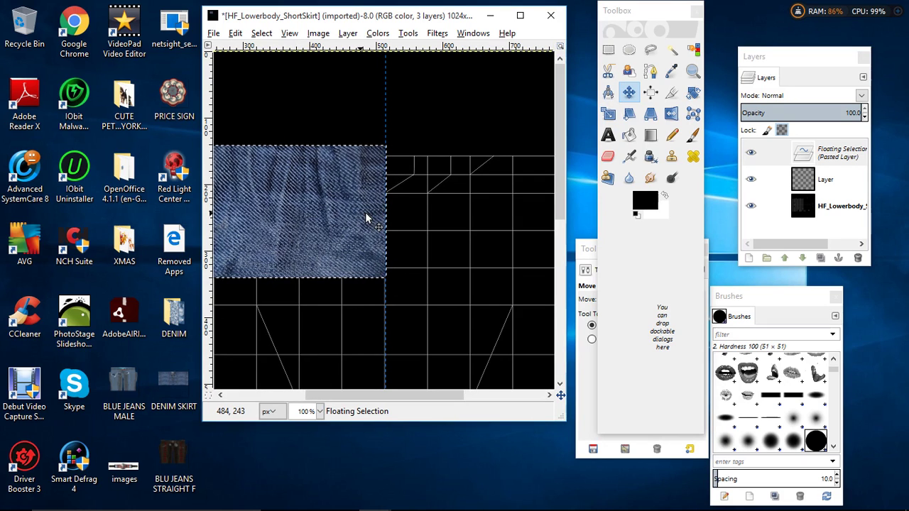
key("Right")
key("Right")
key("Right")
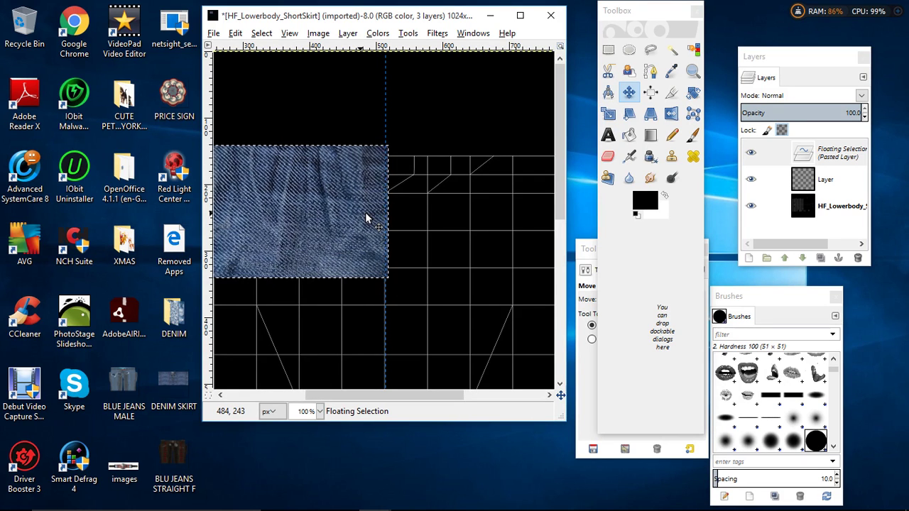
key("Left")
key("Left")
key("Left")
key("Left")
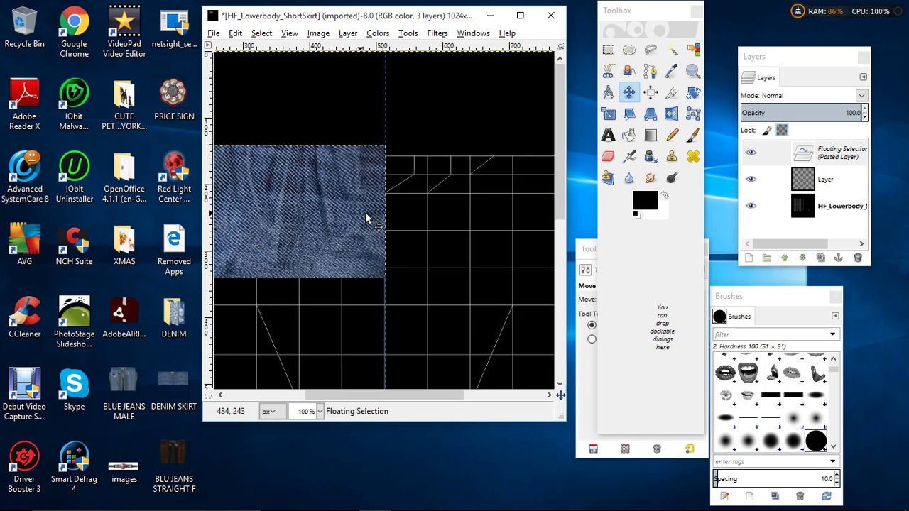
key("Right")
key("Right")
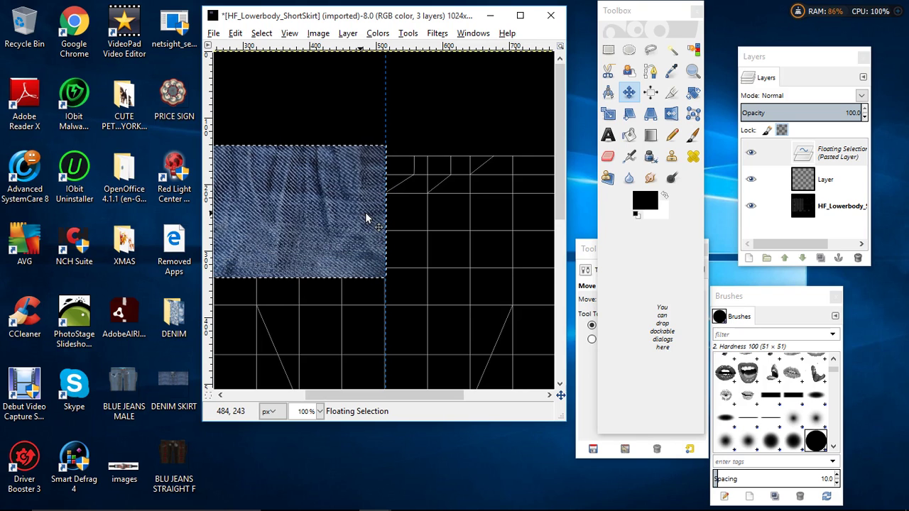
left_click(448, 222)
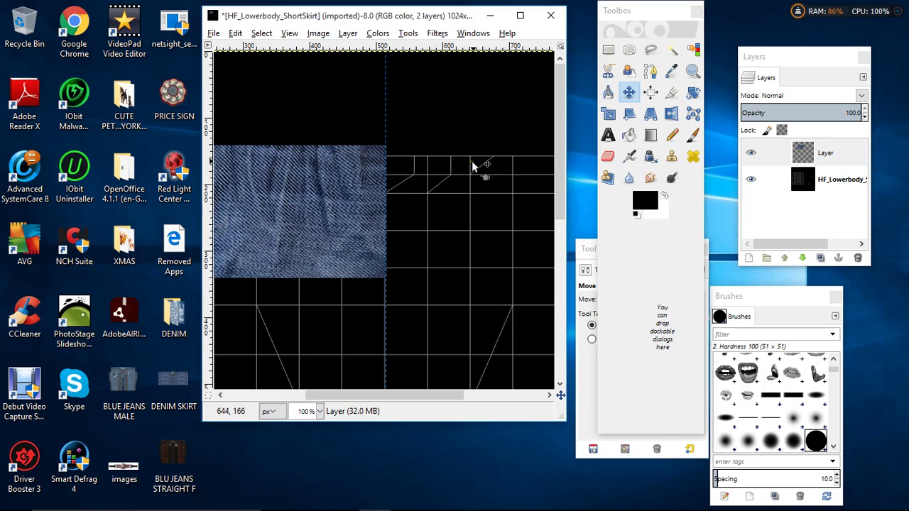
- Mirror a duplicate of the denim layer horizontally across the centre guide and merge it down into the original denim layer
left_click(819, 154)
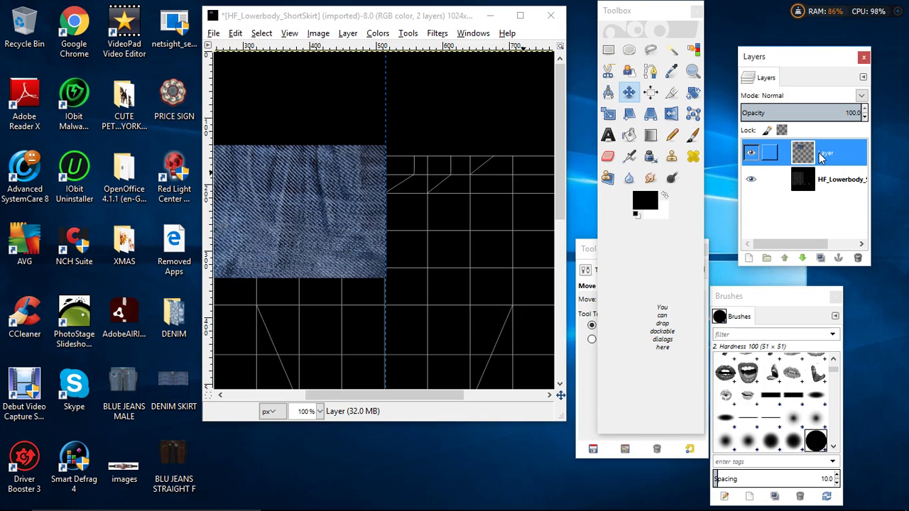
left_click(821, 259)
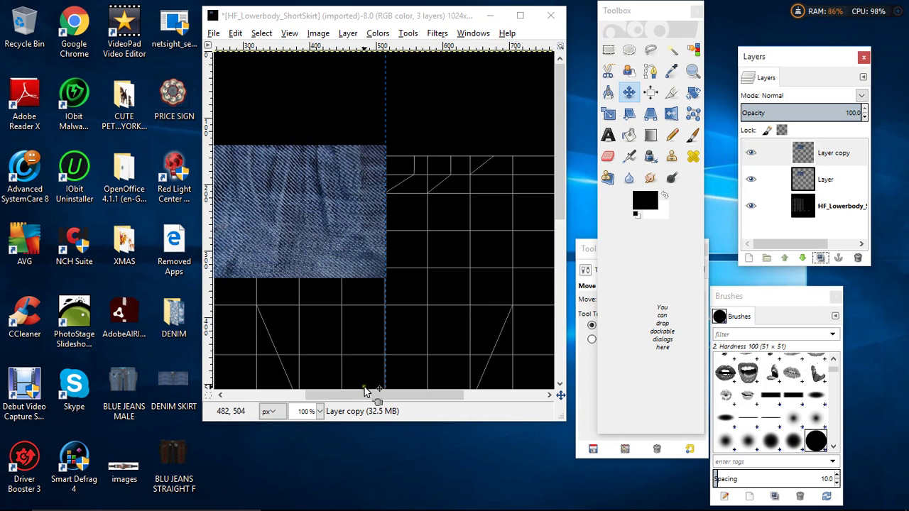
left_click_drag(364, 395, 329, 395)
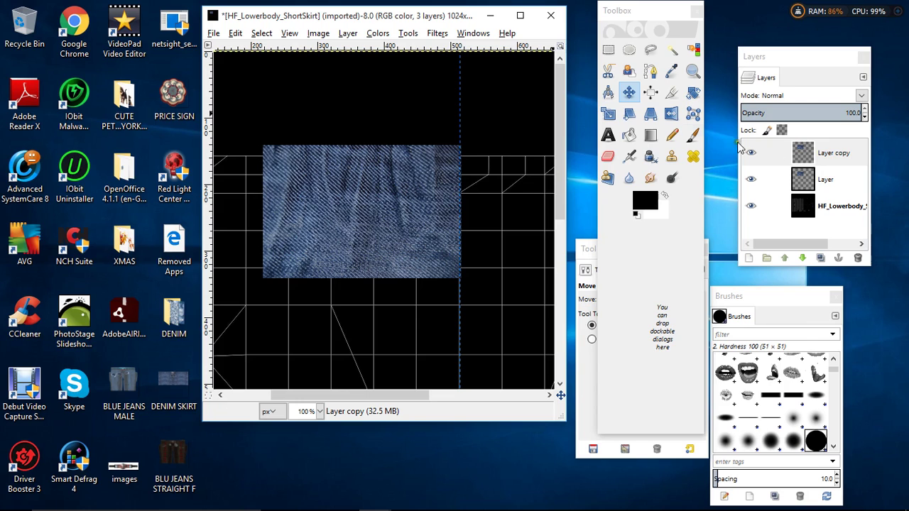
left_click(348, 34)
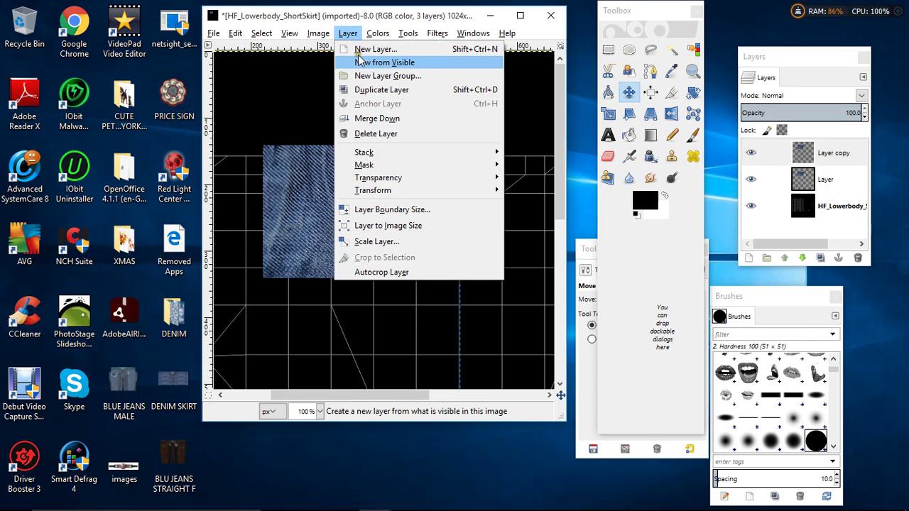
mouse_move(419, 191)
left_click(555, 192)
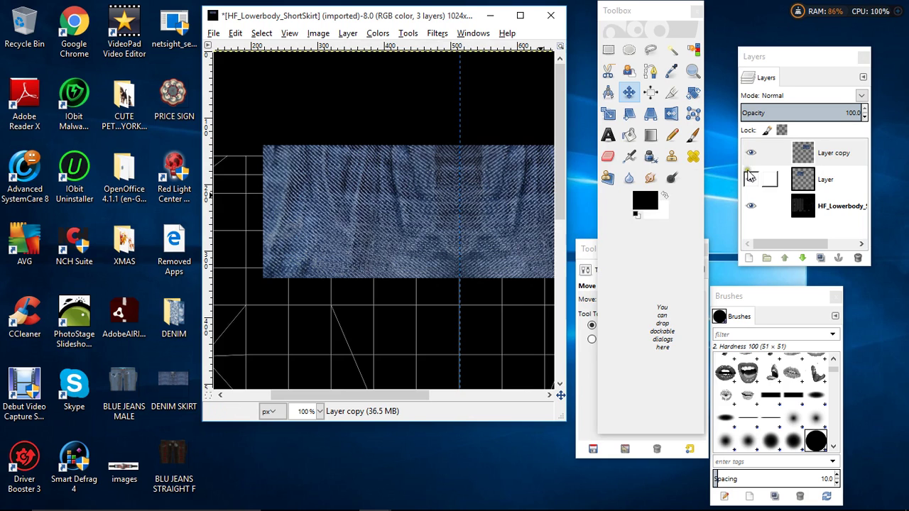
right_click(813, 153)
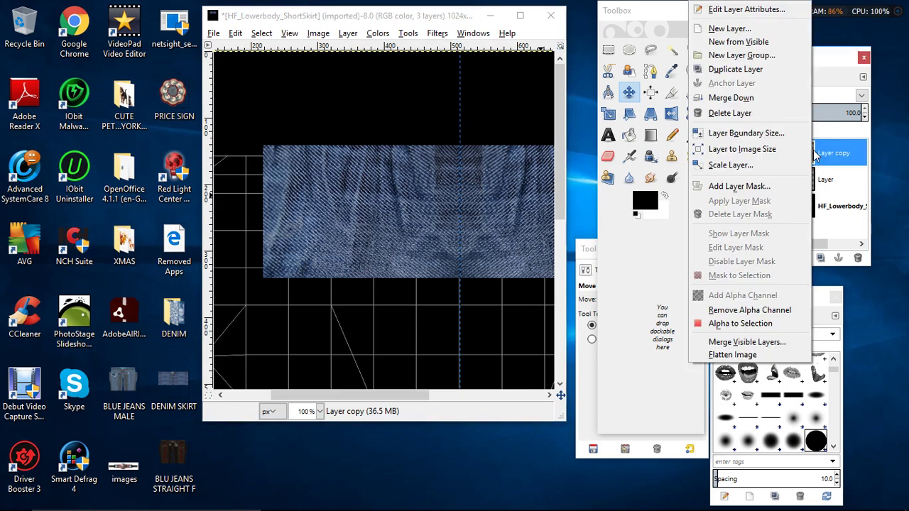
left_click(732, 98)
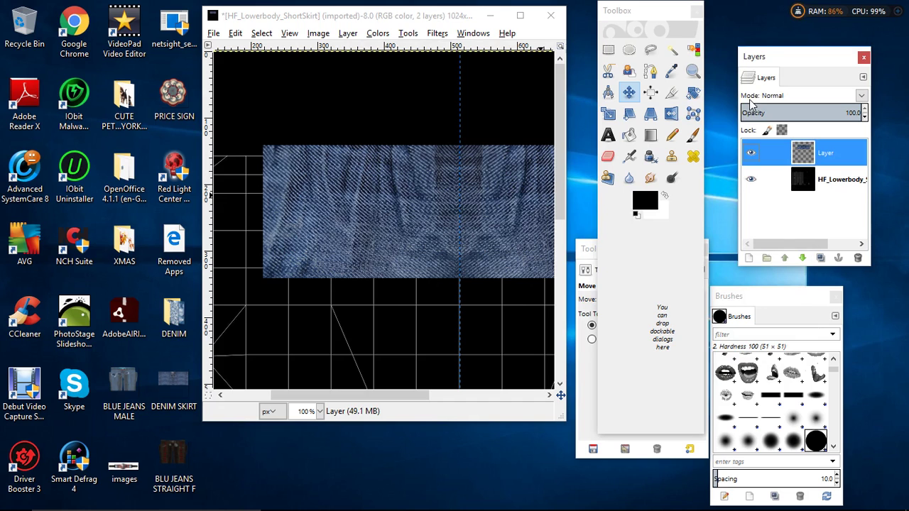
- Duplicate the merged denim layer and move the copy left until it meets the left edge of the central denim without a gap
left_click(820, 258)
left_click_drag(406, 217, 176, 224)
left_click_drag(397, 200, 247, 198)
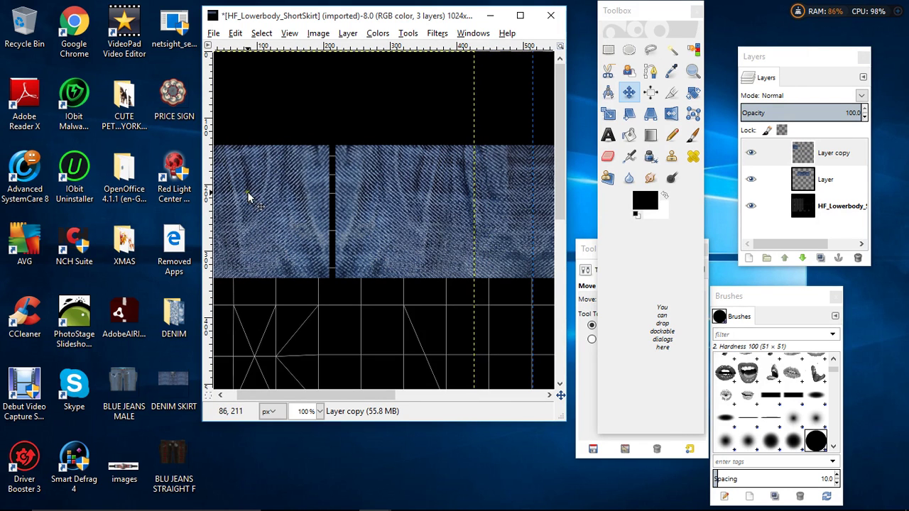
key("Right")
key("Right")
key("Right")
key("Right")
key("Right")
key("Right")
key("Right")
key("Right")
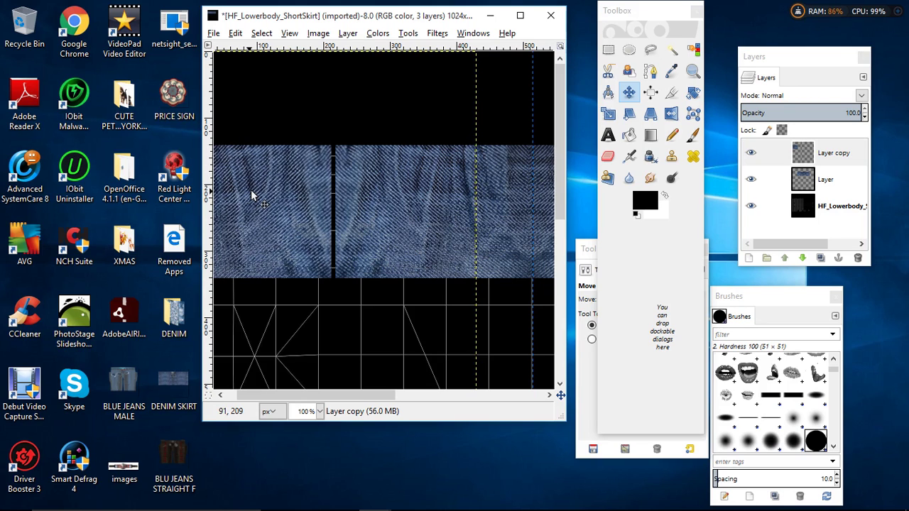
key("Right")
key("Right")
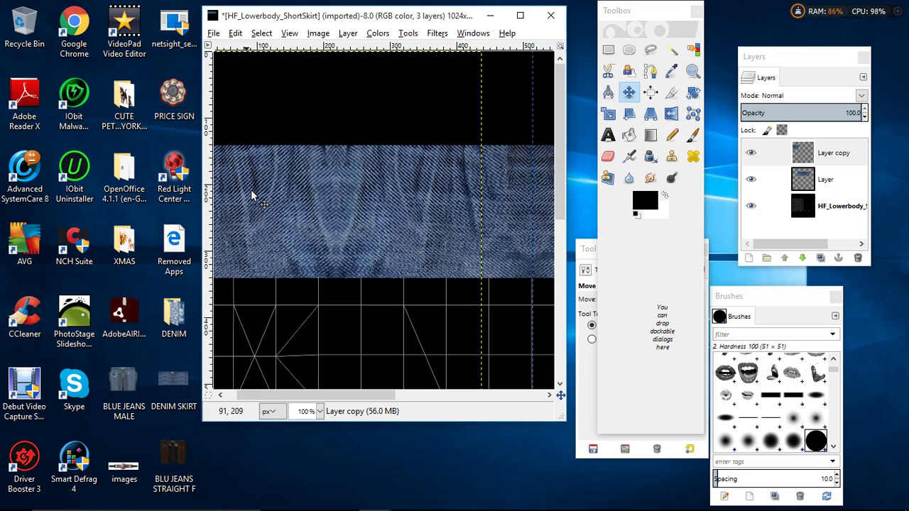
- Duplicate the left denim copy and flip the new layer horizontally
left_click(821, 258)
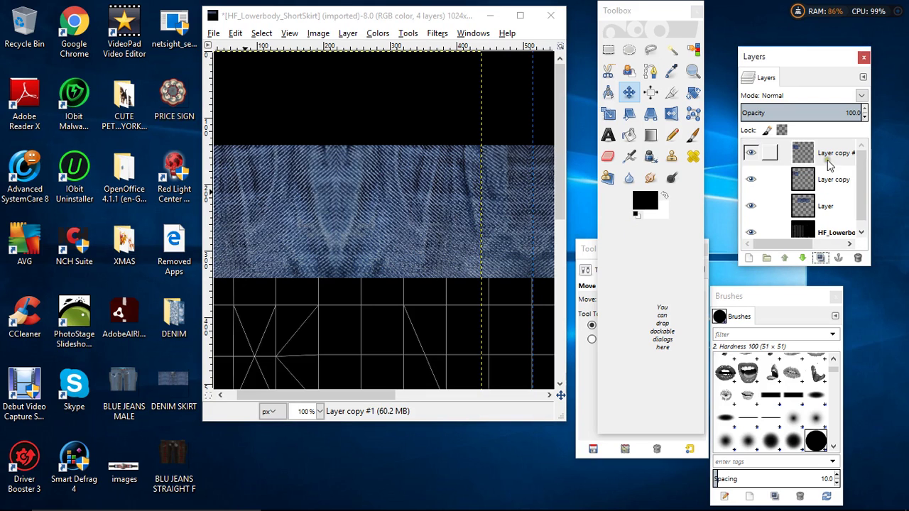
left_click(347, 33)
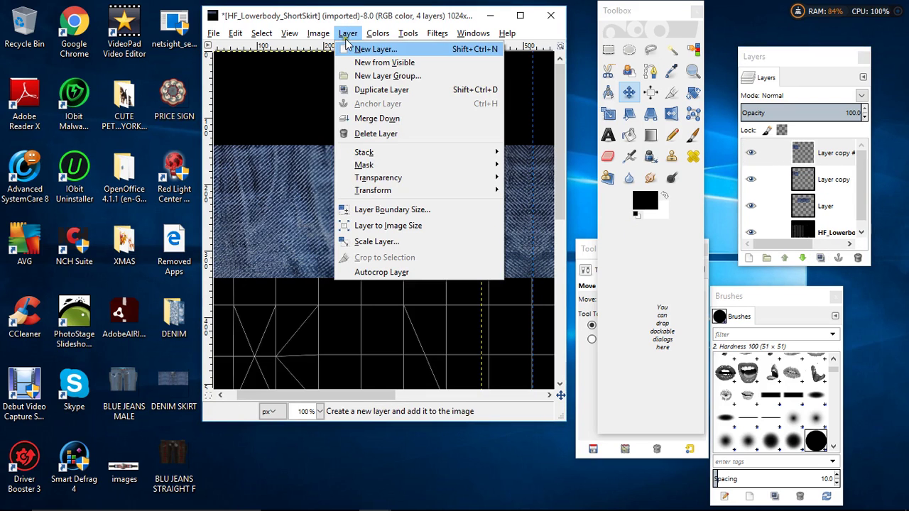
mouse_move(466, 191)
left_click(558, 193)
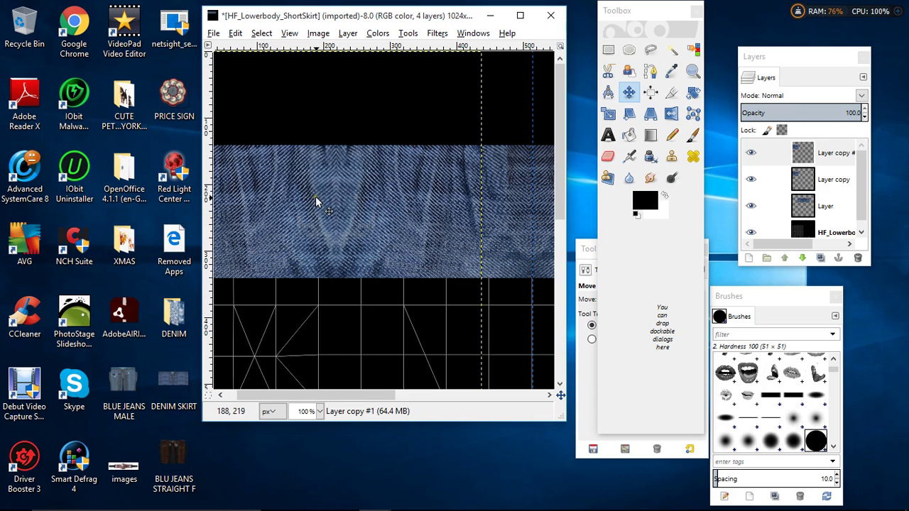
- Move the flipped denim copy to the right side of the template until it meets the central denim's right edge without a gap
left_click_drag(263, 202, 534, 200)
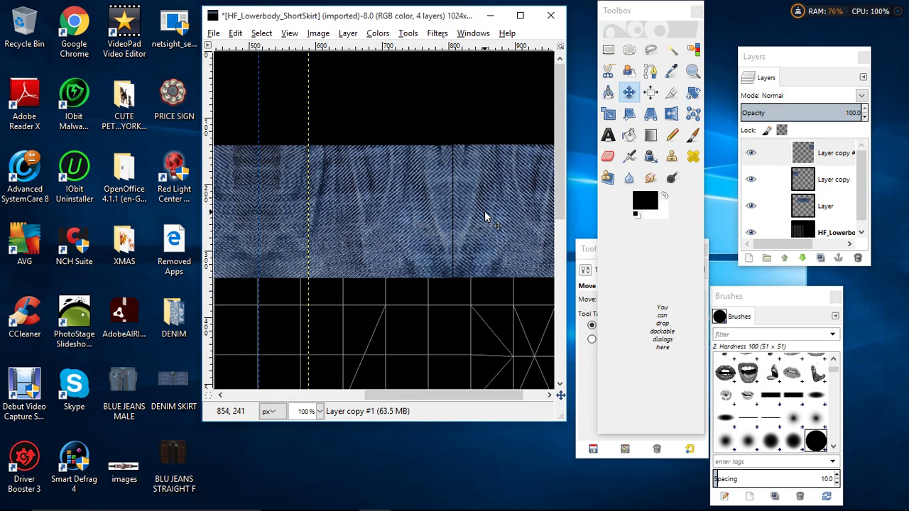
key("Left")
key("Left")
key("Left")
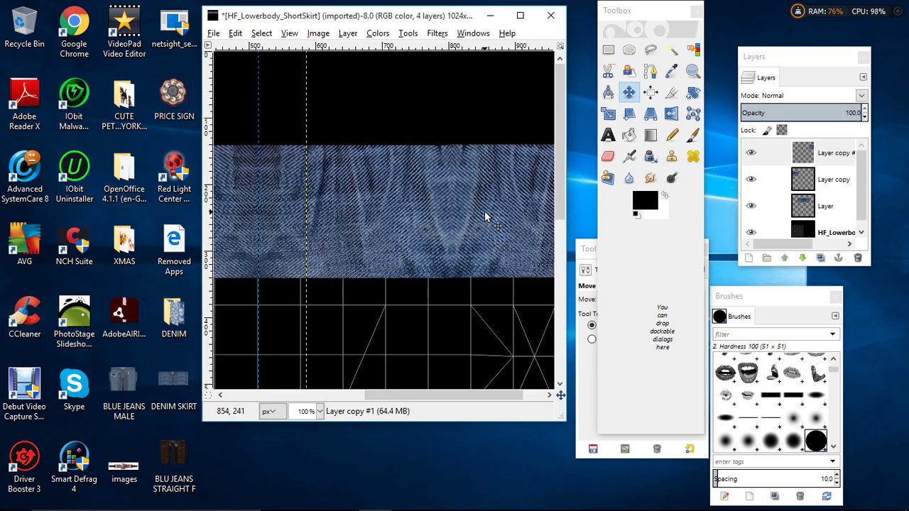
key("Left")
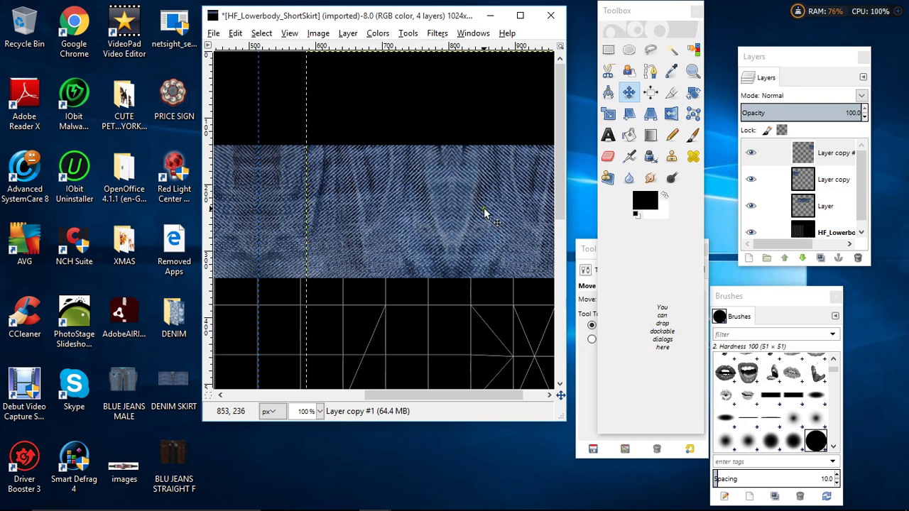
- Merge both denim copies down into the original denim layer, keeping the template layer separate, and select the merged layer
right_click(821, 153)
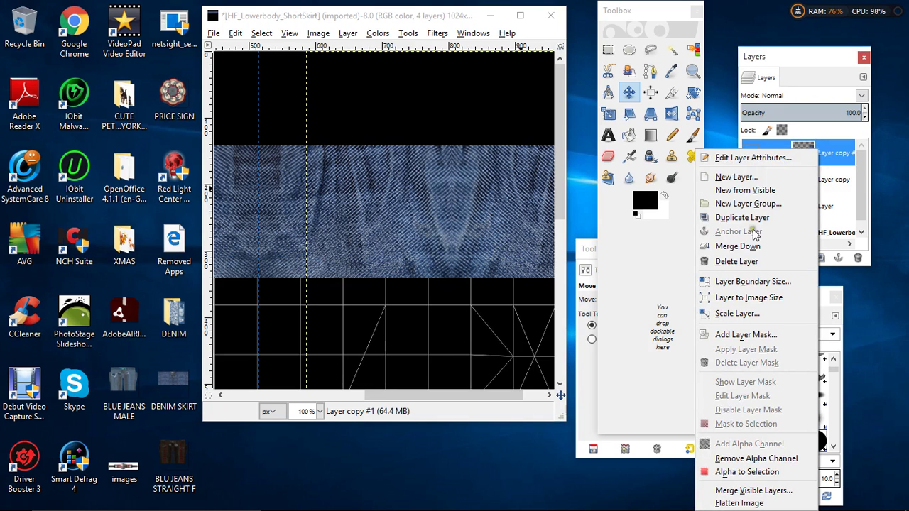
left_click(719, 226)
right_click(817, 155)
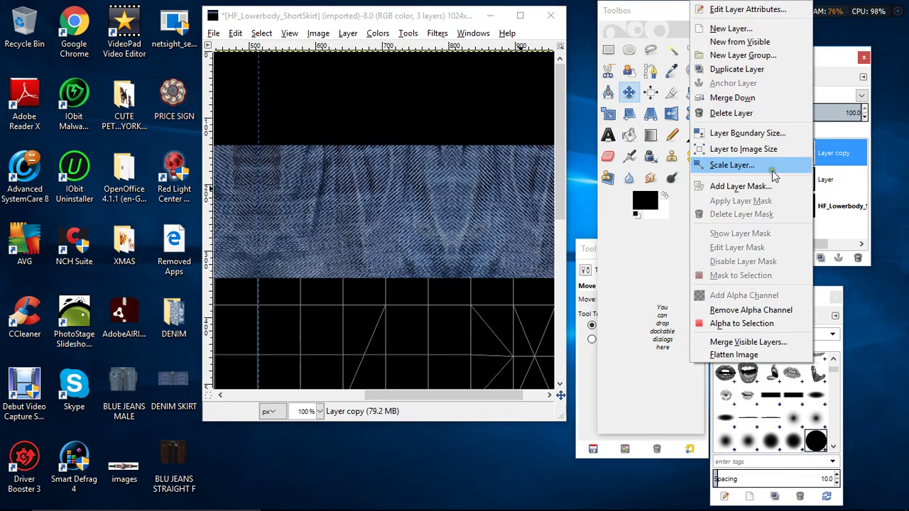
left_click(743, 95)
left_click(318, 411)
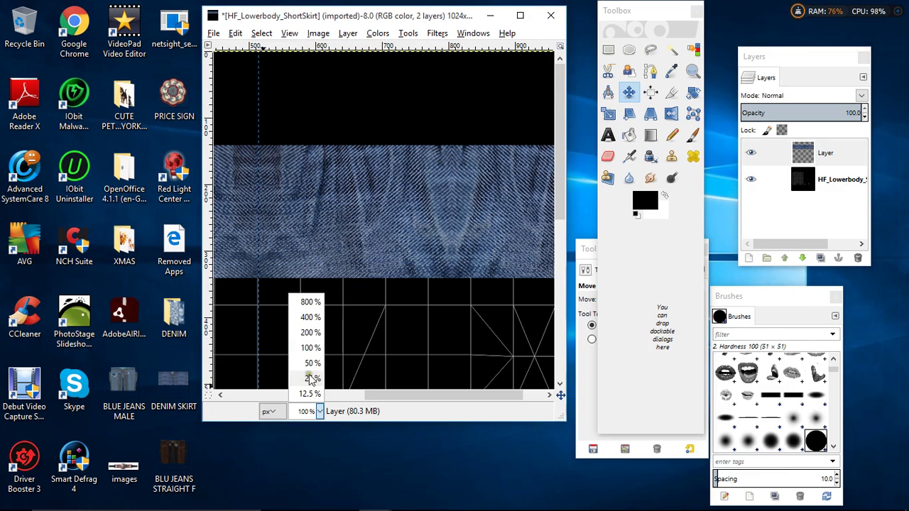
left_click(306, 367)
scroll(366, 288, "down", 3)
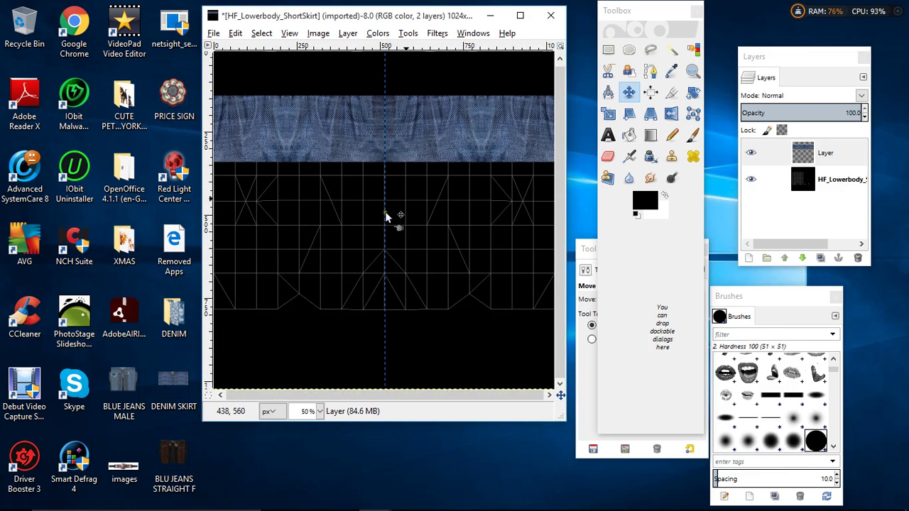
left_click(844, 167)
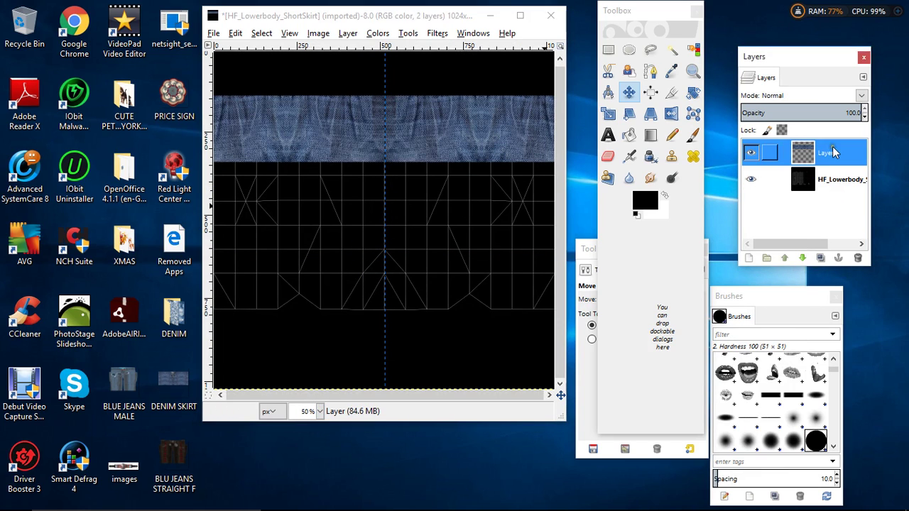
- Duplicate the denim layer, move the copy down to extend the denim below the original, and place it beneath the original layer
left_click(821, 258)
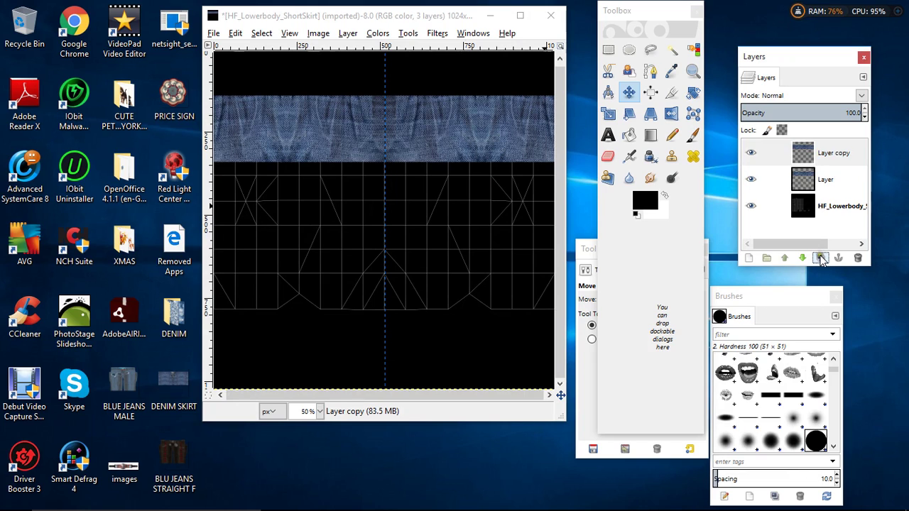
left_click(465, 138)
left_click_drag(465, 135, 458, 191)
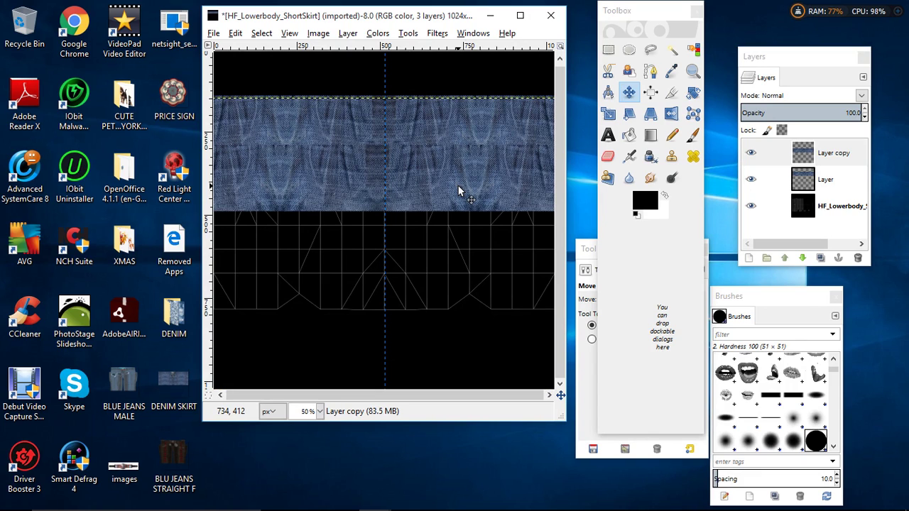
left_click(839, 158)
left_click(803, 258)
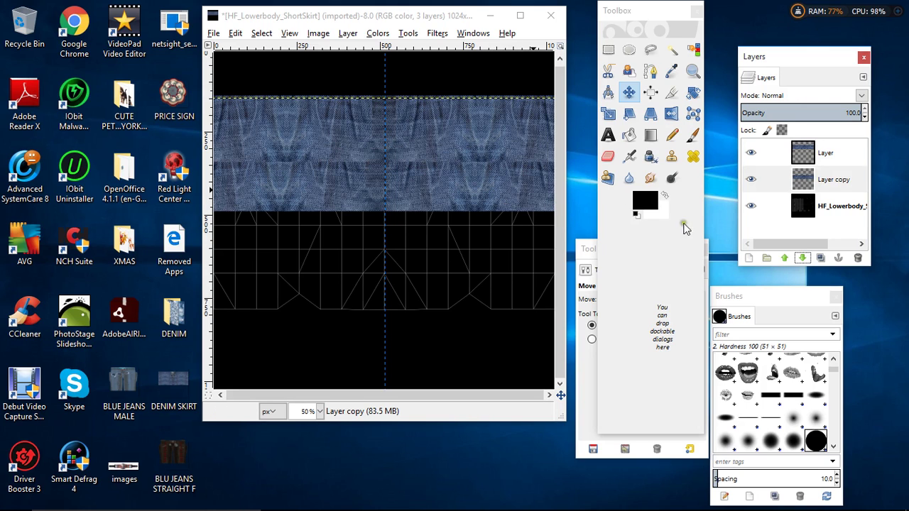
- Duplicate the lower denim copy, move the new copy further down the template, and place it beneath the first copy in the layer order
left_click(821, 258)
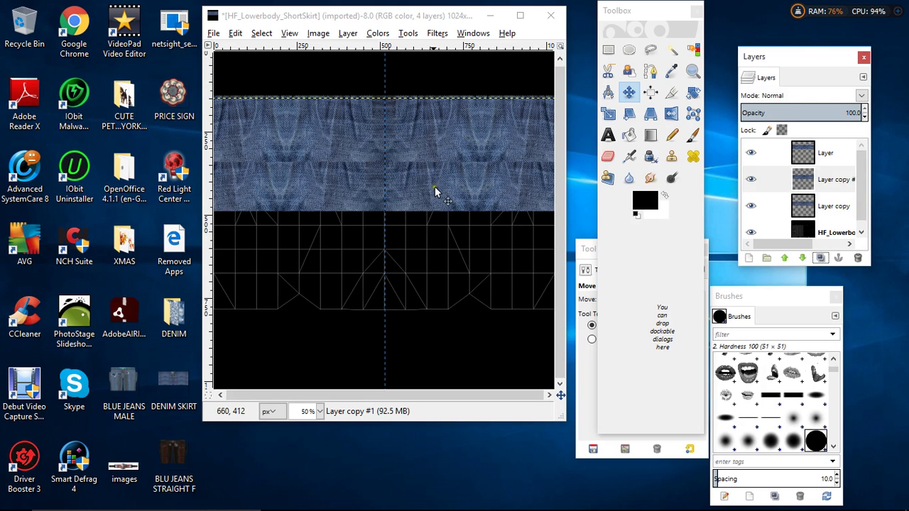
left_click_drag(435, 186, 432, 232)
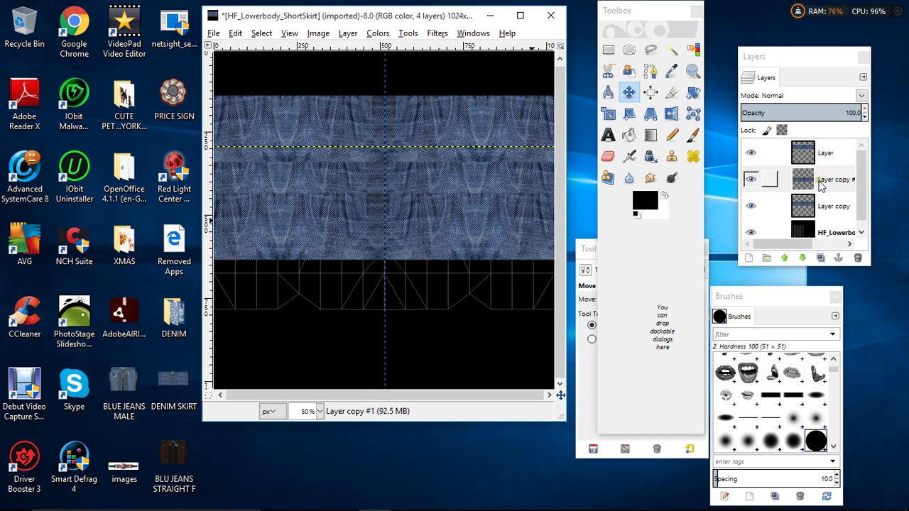
left_click_drag(822, 183, 803, 258)
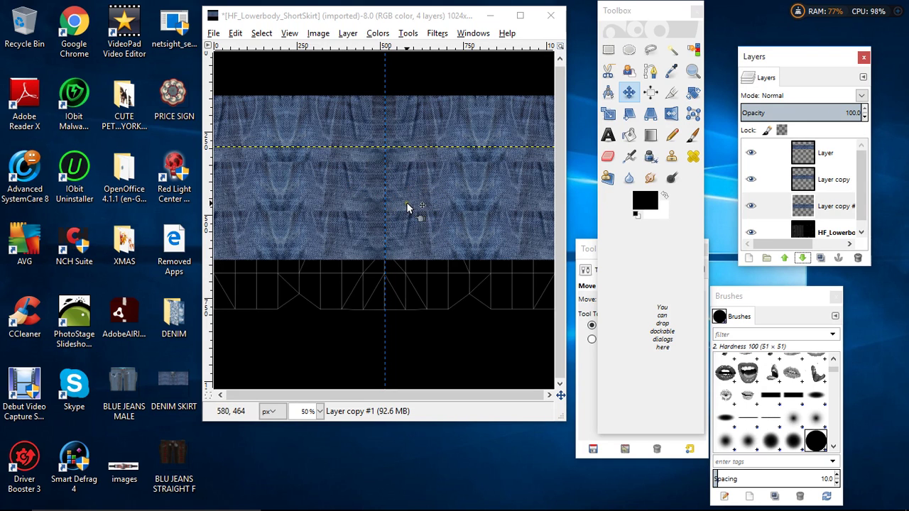
- Merge the three denim layers into one and hide the short skirt template layer
left_click(832, 153)
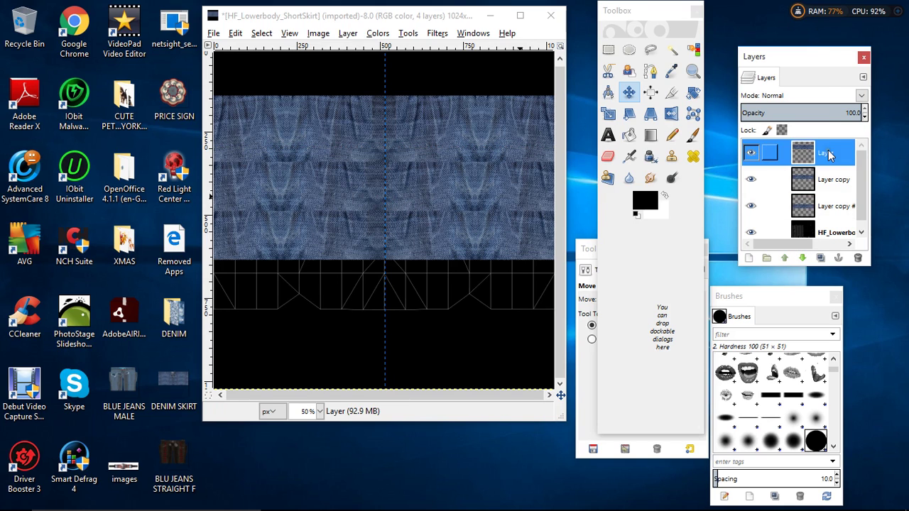
right_click(832, 152)
left_click(773, 98)
right_click(829, 152)
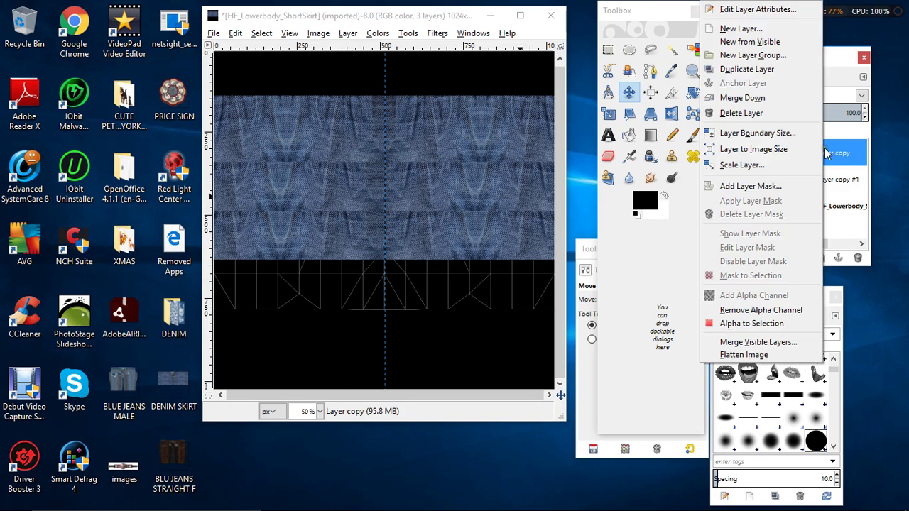
left_click(769, 99)
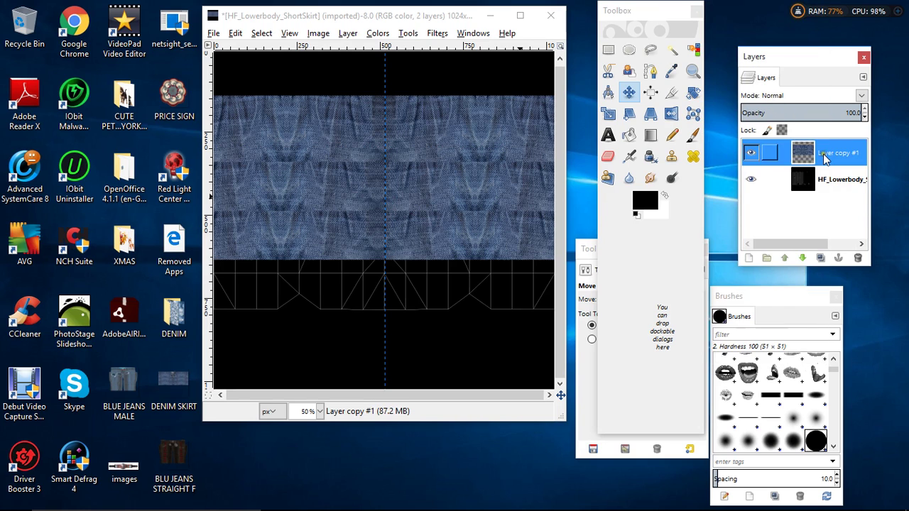
left_click(753, 179)
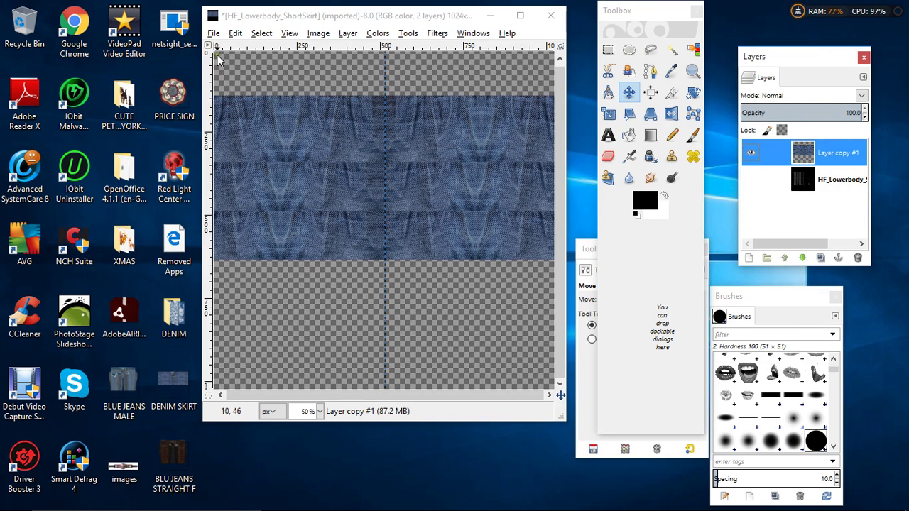
- Export the image to the Desktop as DENIM SKIRT.png, replacing the existing file and keeping the PNG options as they are
left_click(214, 34)
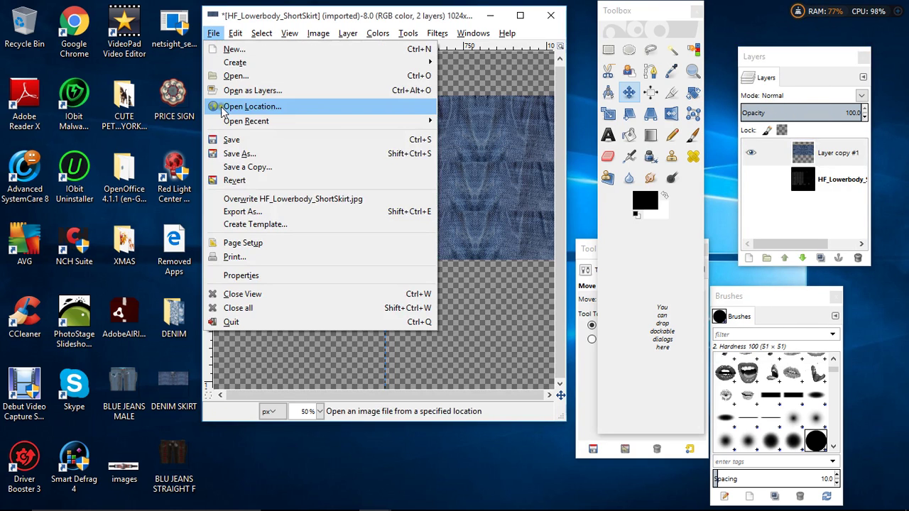
left_click(240, 212)
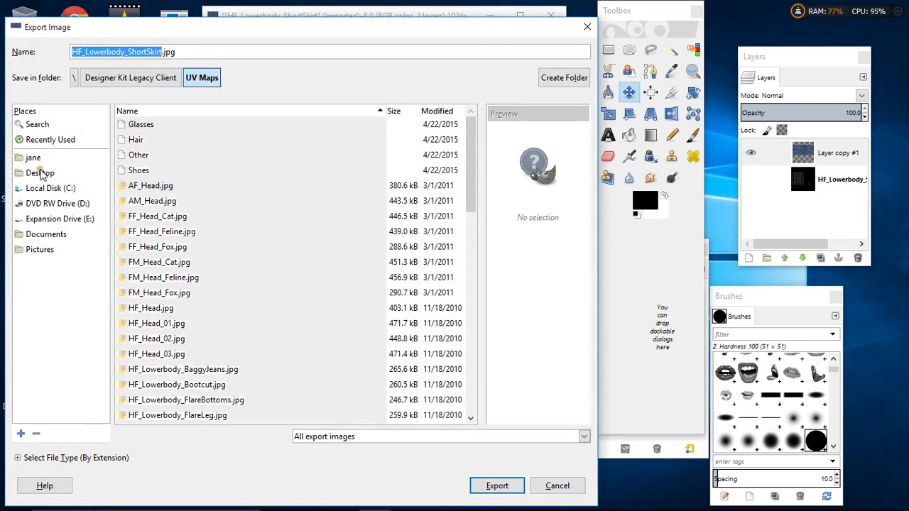
left_click(41, 175)
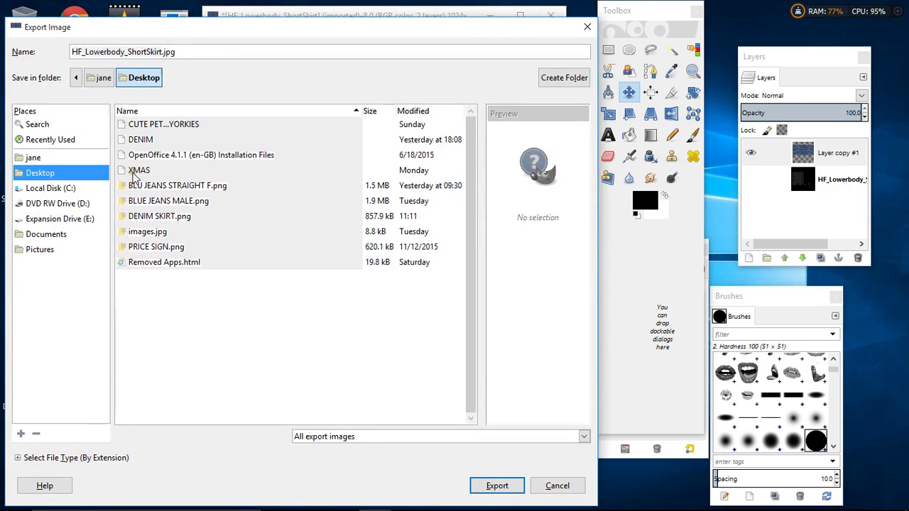
left_click(159, 216)
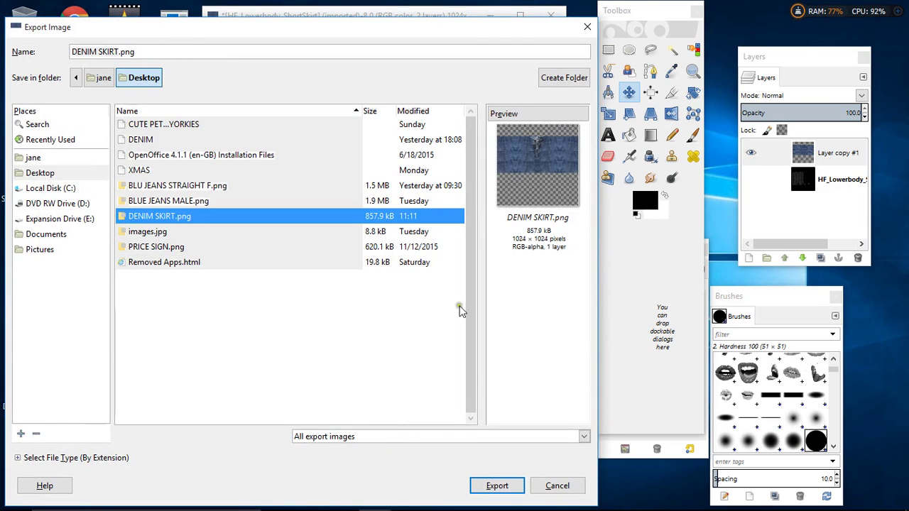
left_click(504, 486)
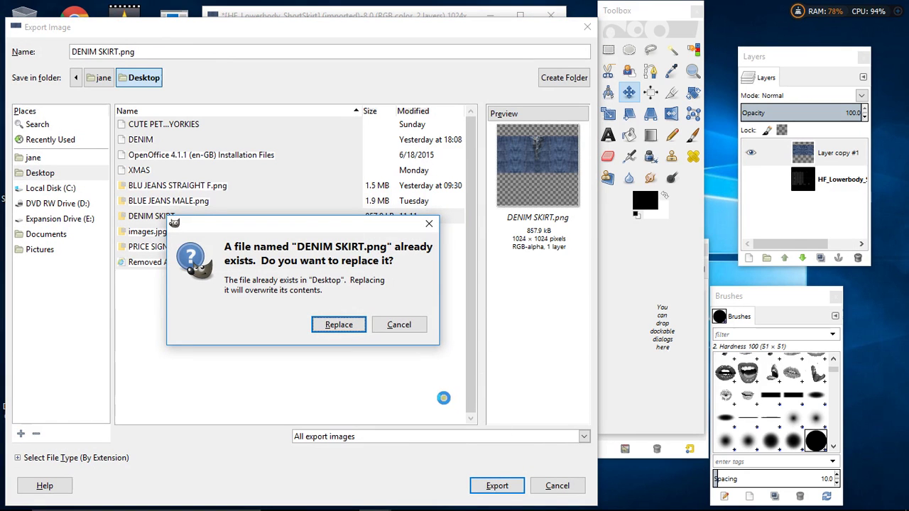
left_click(344, 328)
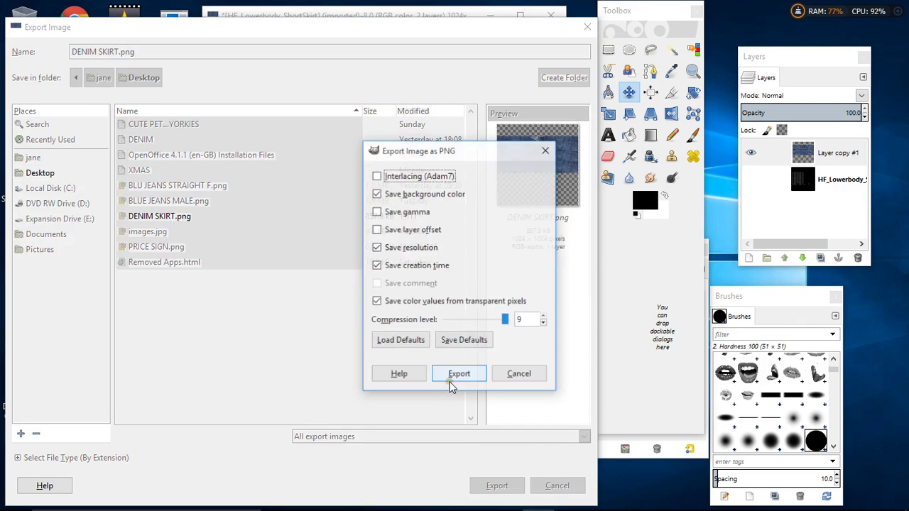
left_click(456, 377)
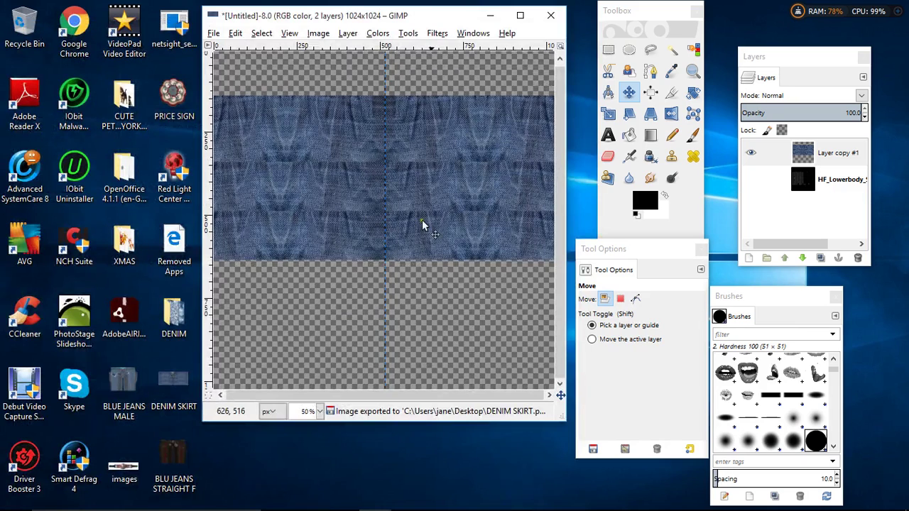
- Switch to the Red Light Center clothing site in Chrome and open the Create Outfit configuration
left_click(490, 16)
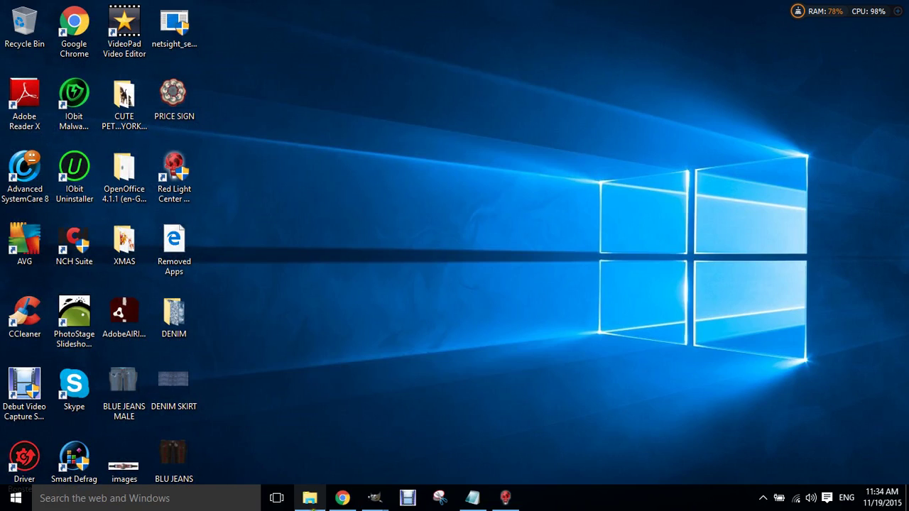
left_click(342, 498)
left_click(421, 239)
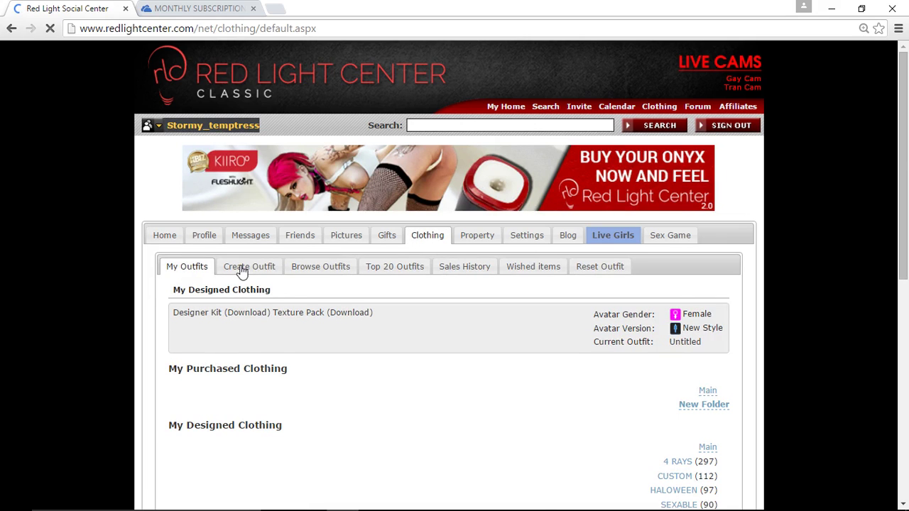
left_click(241, 270)
scroll(319, 310, "down", 2)
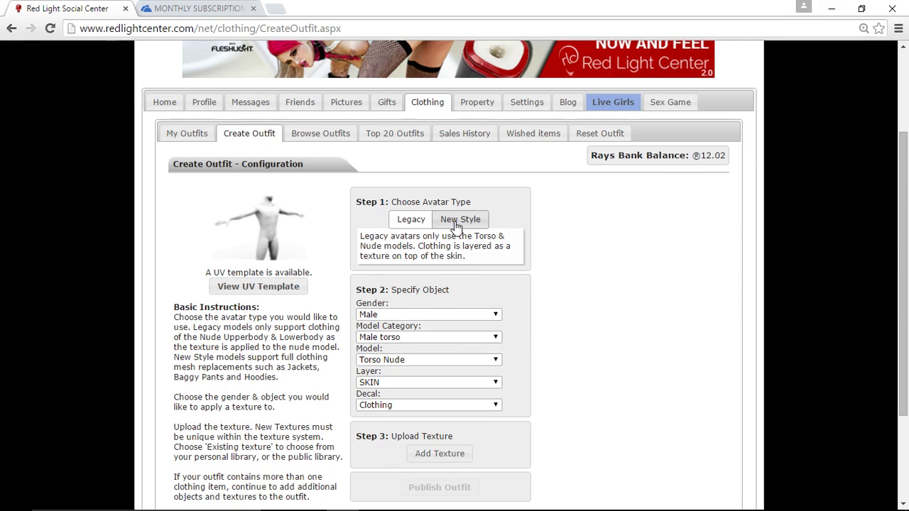
- Configure the outfit for a New Style avatar with gender Female and model category Female legs
left_click(458, 222)
left_click(400, 345)
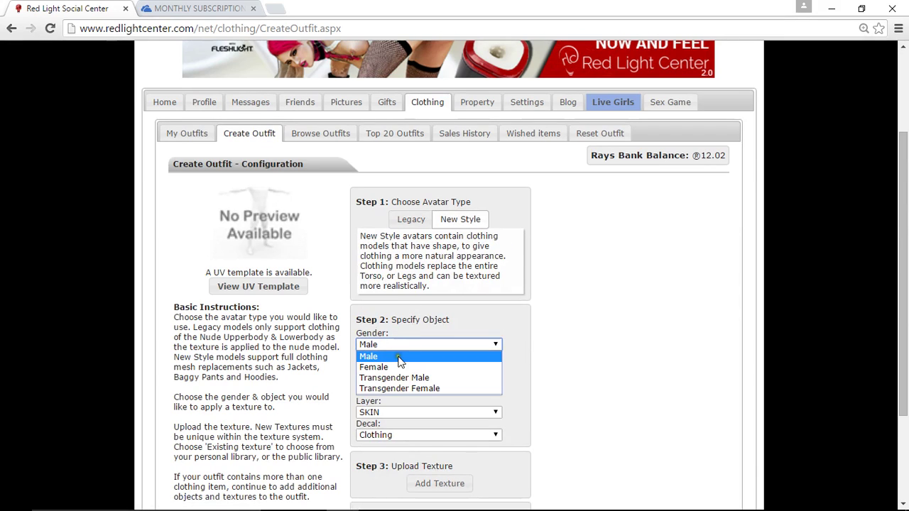
left_click(395, 367)
scroll(333, 349, "down", 2)
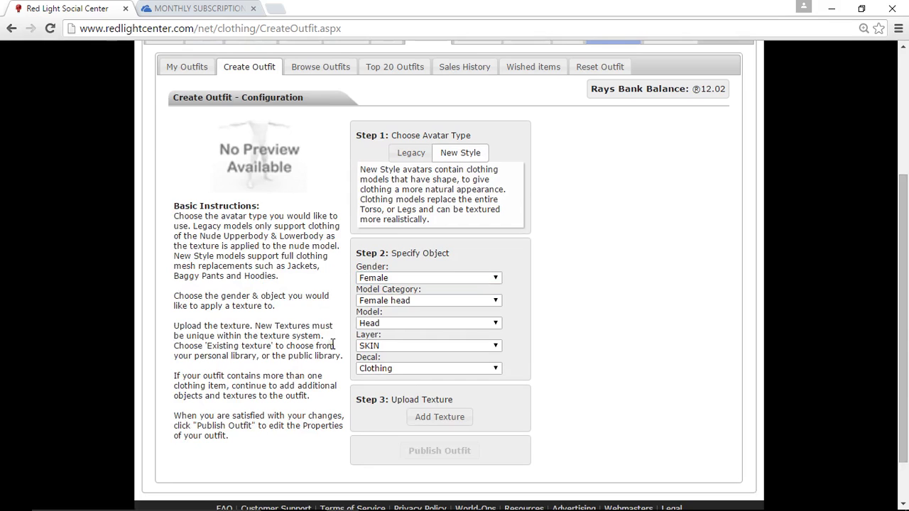
left_click(422, 301)
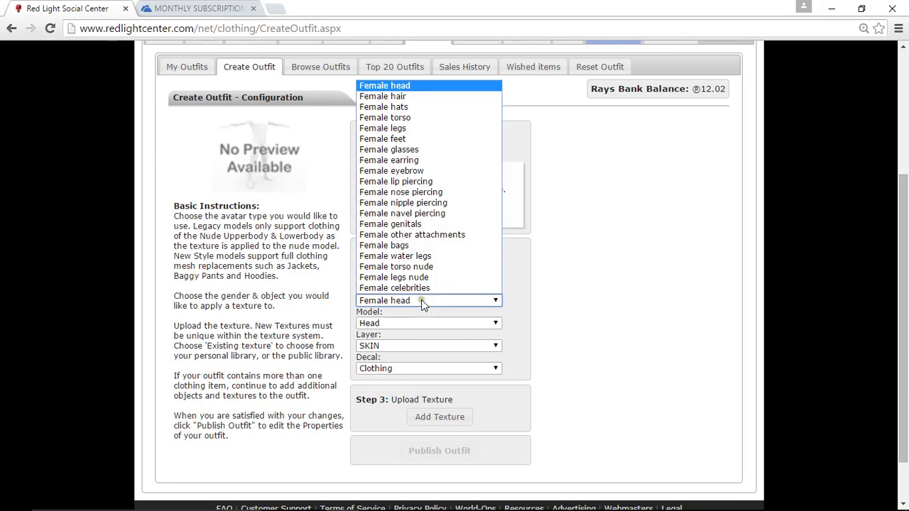
left_click(402, 129)
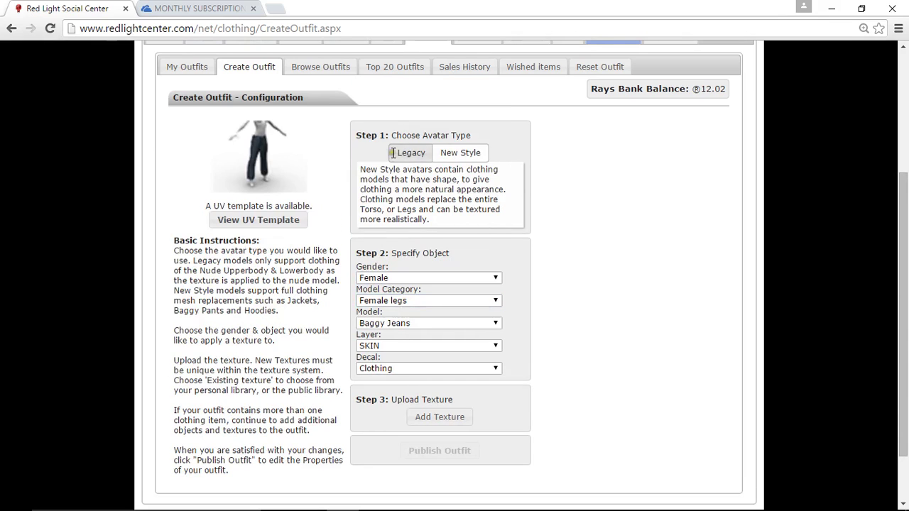
- Set the outfit's model to Short Skirt and its layer to CLOTHING
left_click(392, 323)
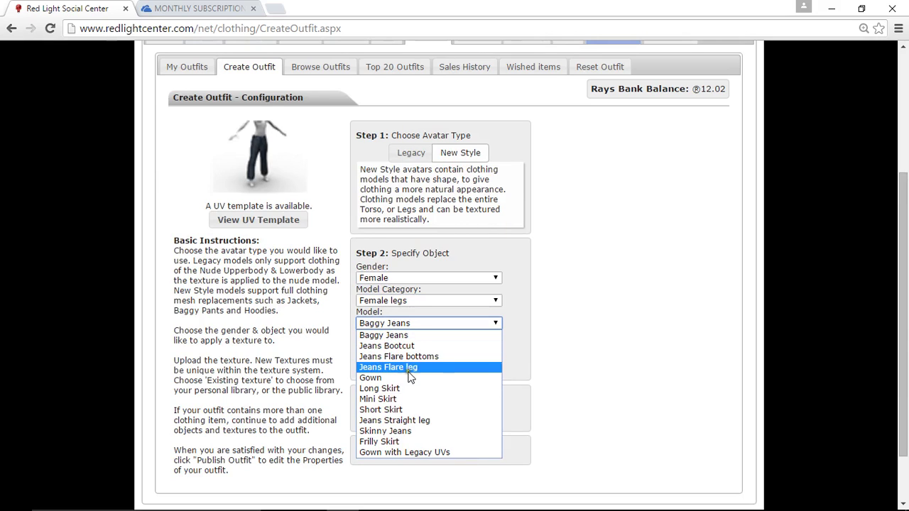
left_click(402, 322)
left_click(402, 322)
left_click(384, 410)
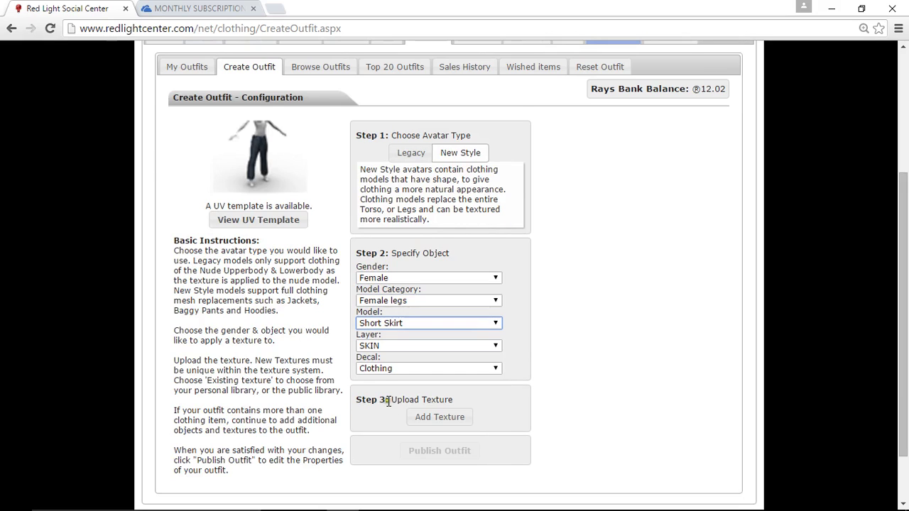
left_click(429, 346)
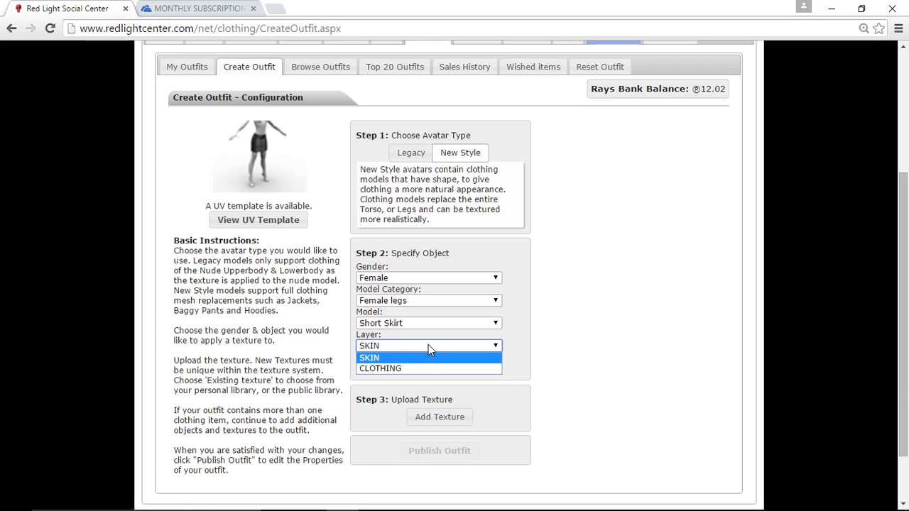
left_click(415, 369)
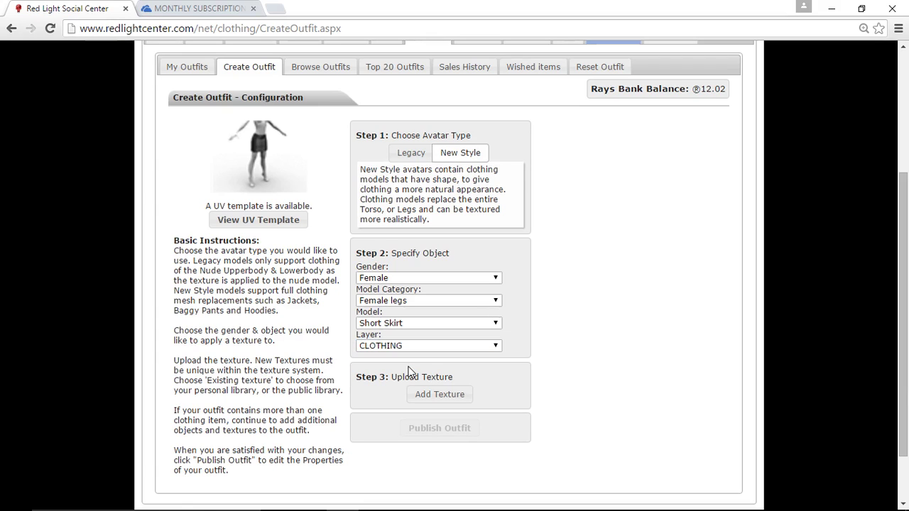
- Look for the DENIM SKIRT texture on the Desktop for a new texture upload, and cancel the upload
left_click(430, 395)
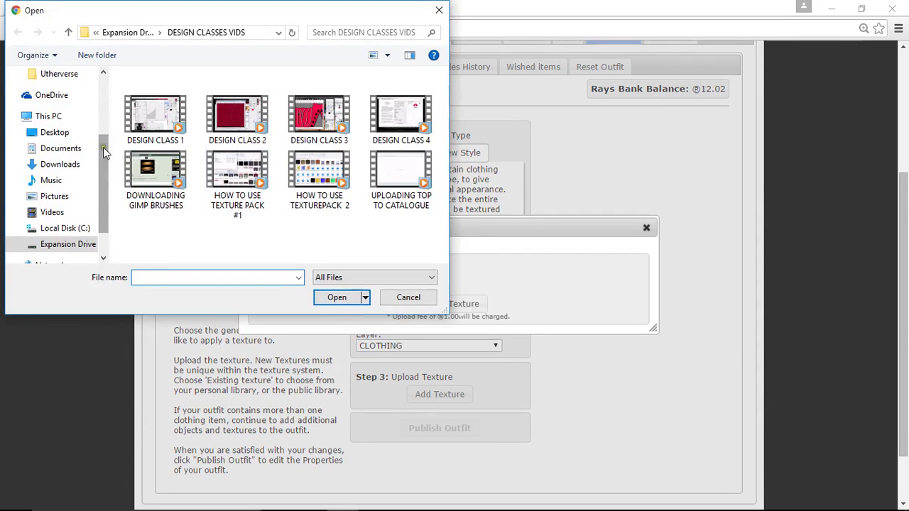
left_click(55, 133)
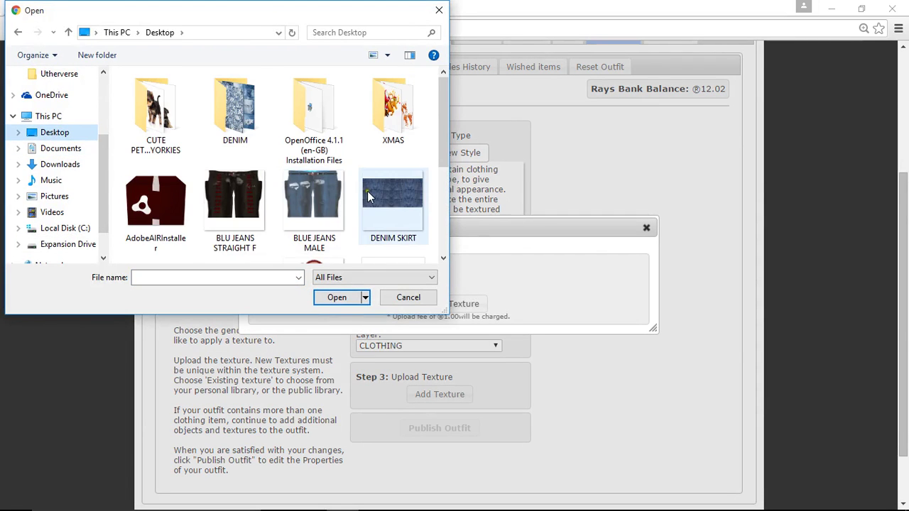
left_click(405, 299)
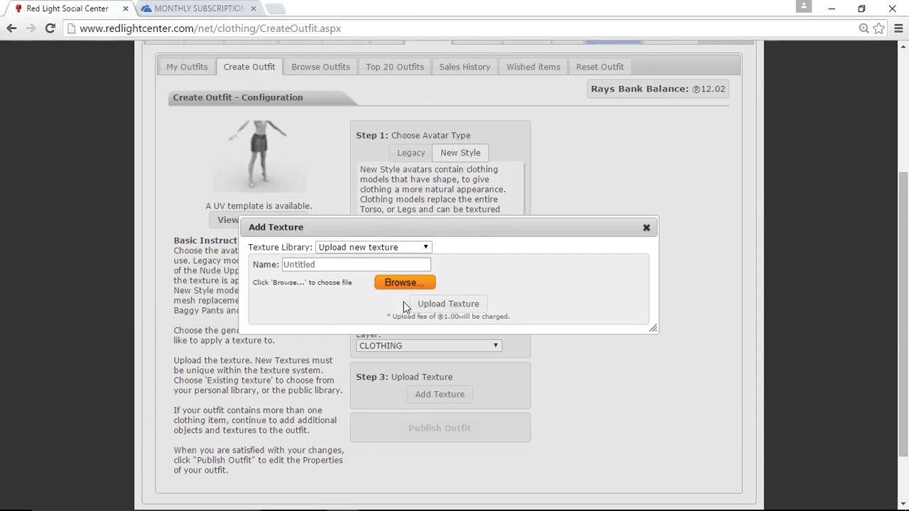
left_click(646, 227)
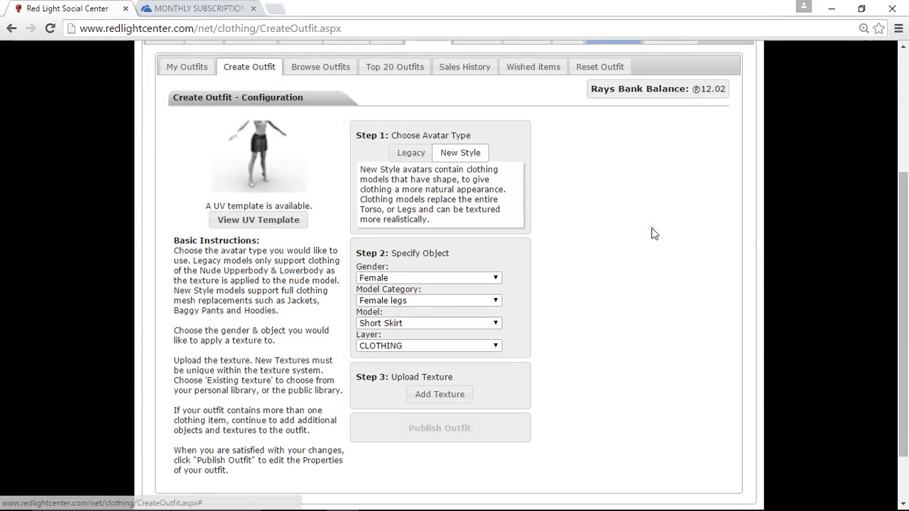
- Open My Outfits and expand the My Designed Clothing list
left_click(199, 68)
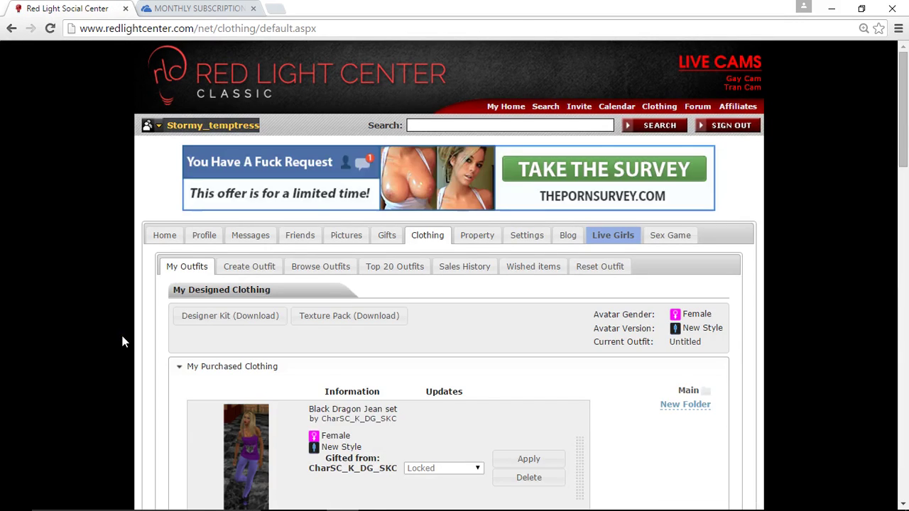
scroll(122, 341, "down", 5)
scroll(123, 341, "down", 15)
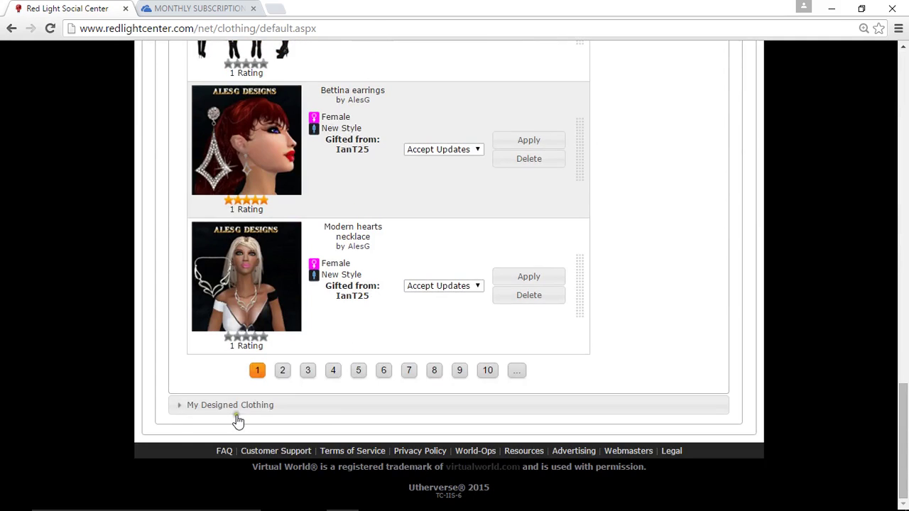
left_click(234, 406)
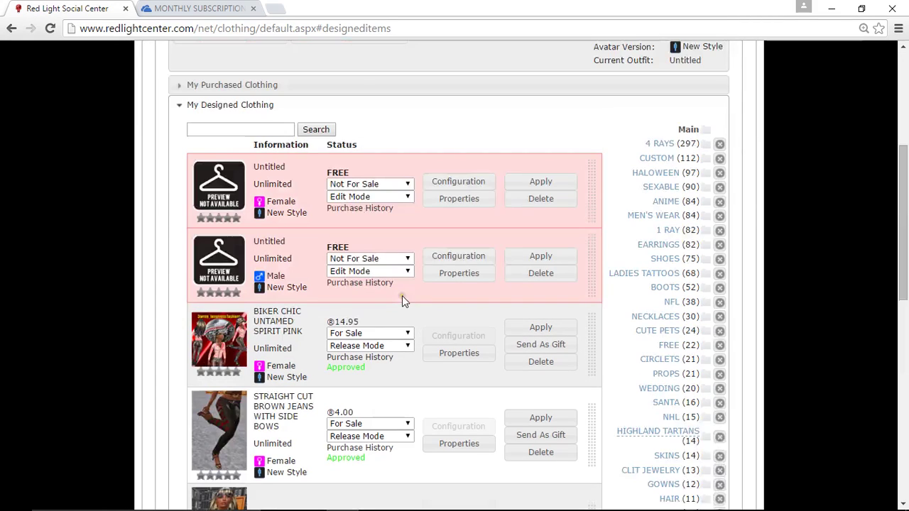
- Open the configuration of the female Untitled outfit and replace its Short Skirt texture with DENIM SKIRT from the Desktop
left_click(458, 183)
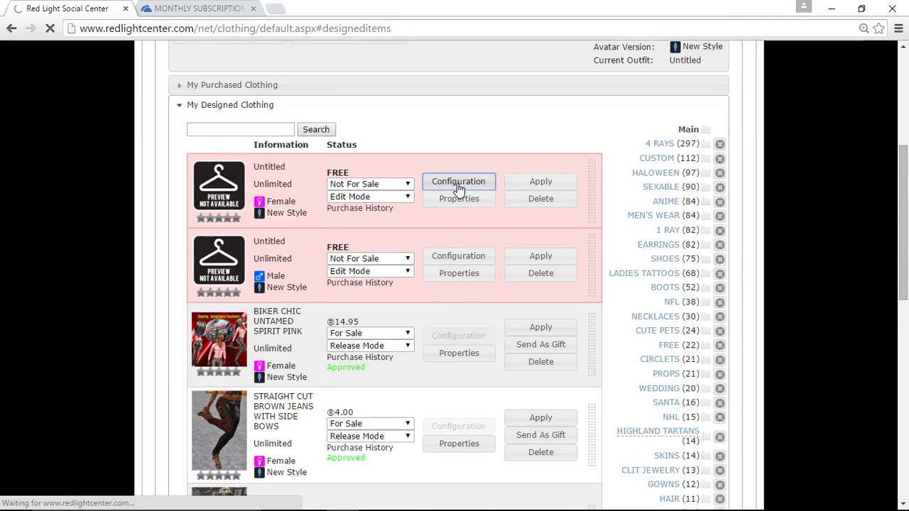
scroll(455, 298, "down", 1)
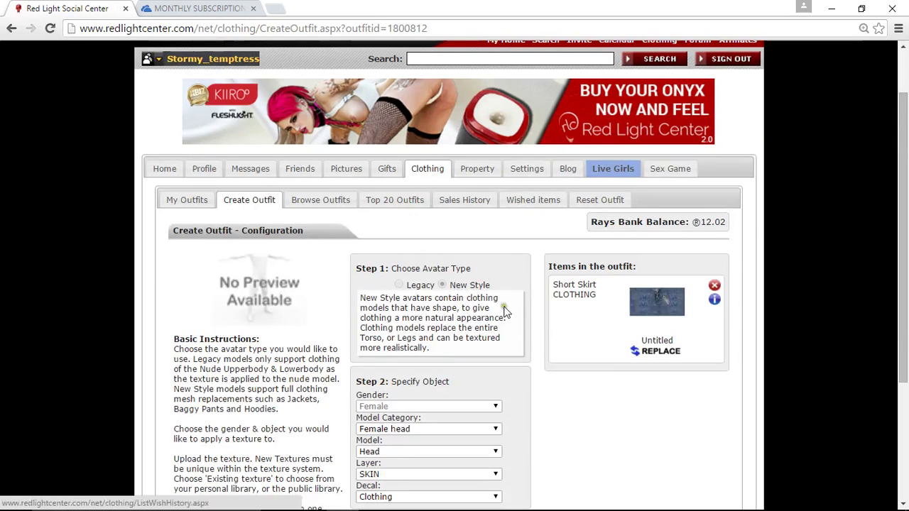
left_click(657, 355)
left_click(381, 328)
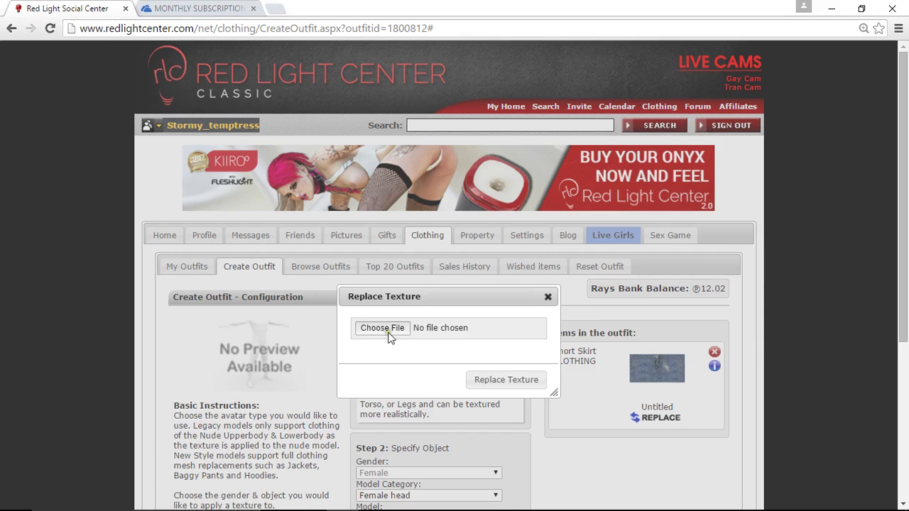
left_click(55, 132)
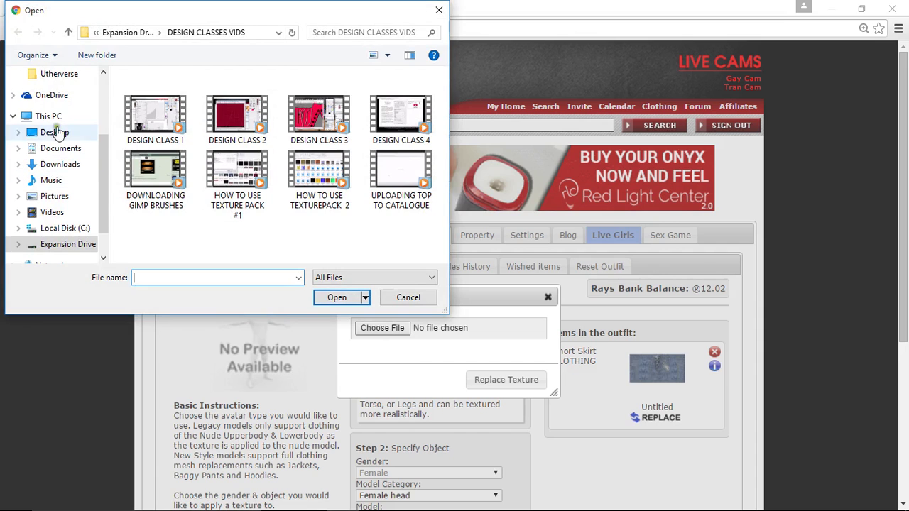
left_click(384, 213)
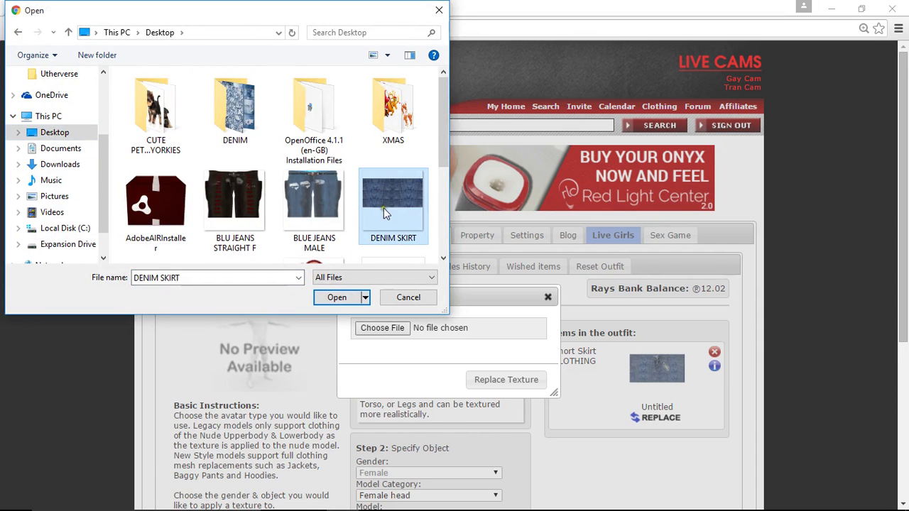
left_click(334, 298)
left_click(498, 379)
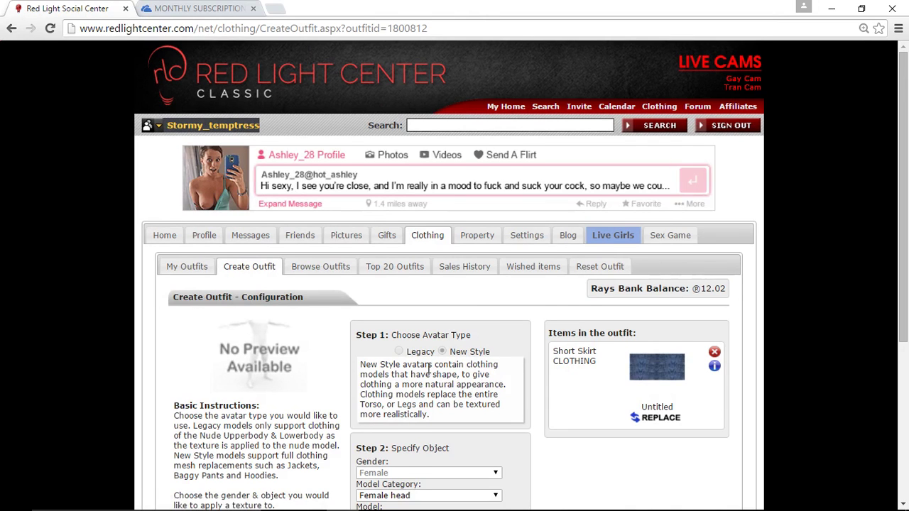
- Publish the outfit and test it on the avatar
scroll(428, 369, "down", 1)
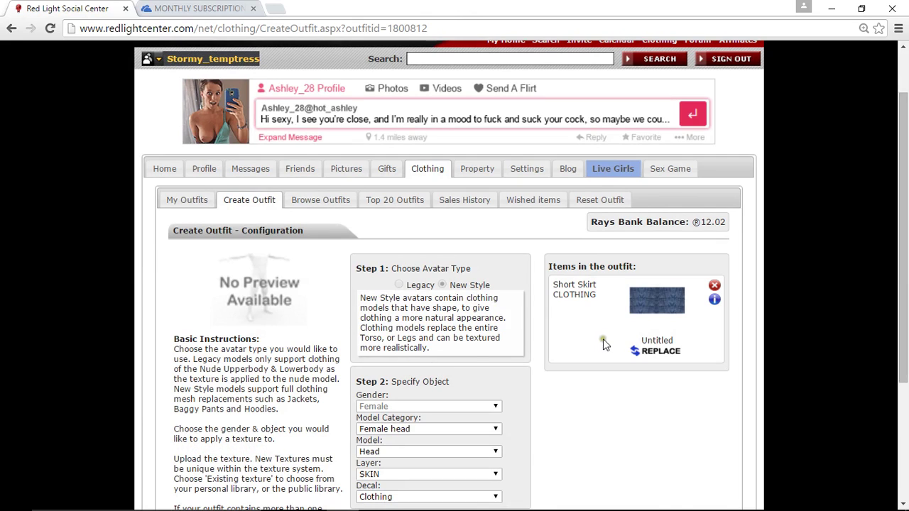
scroll(475, 350, "down", 2)
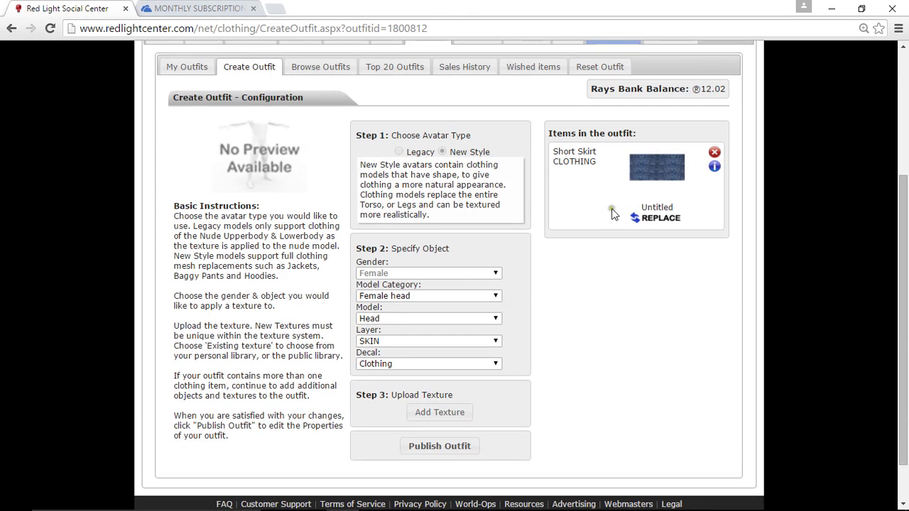
left_click(433, 453)
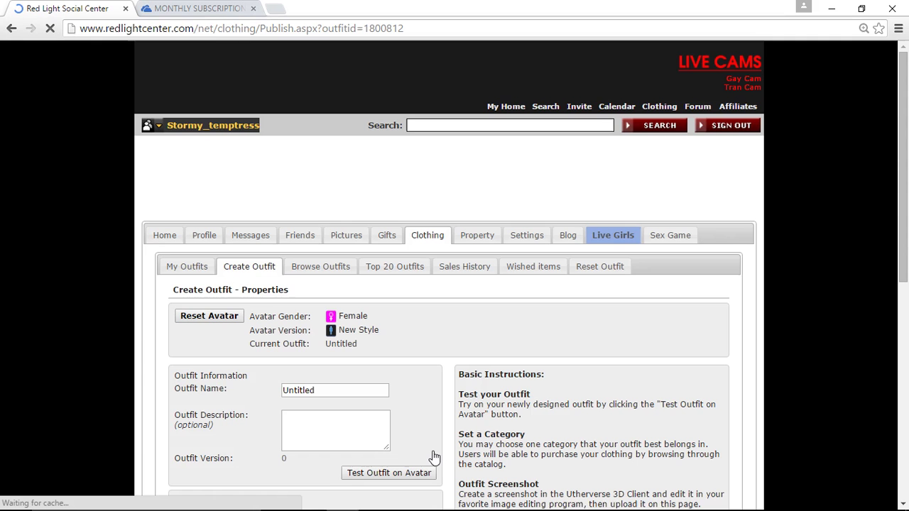
left_click(384, 474)
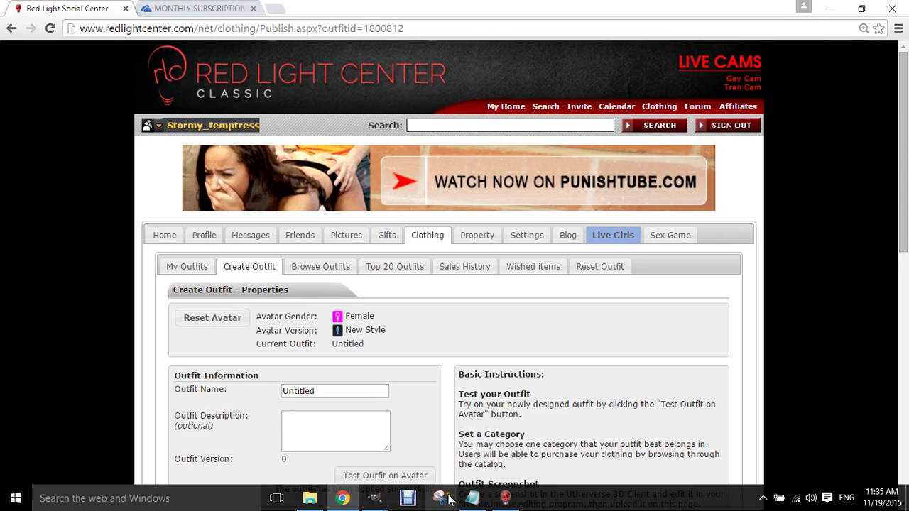
- Switch to the Red Light Center 3D Client and rotate the avatar to examine the denim skirt from front and back
left_click(505, 498)
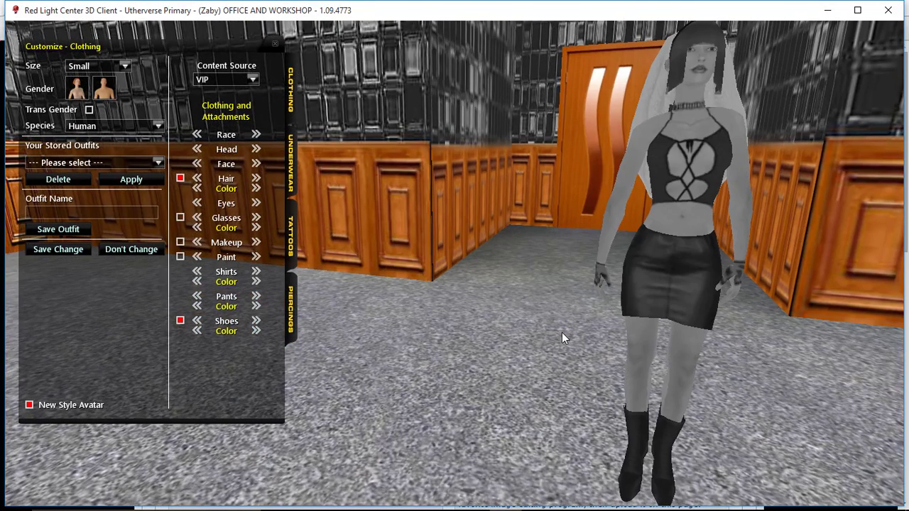
left_click(564, 331)
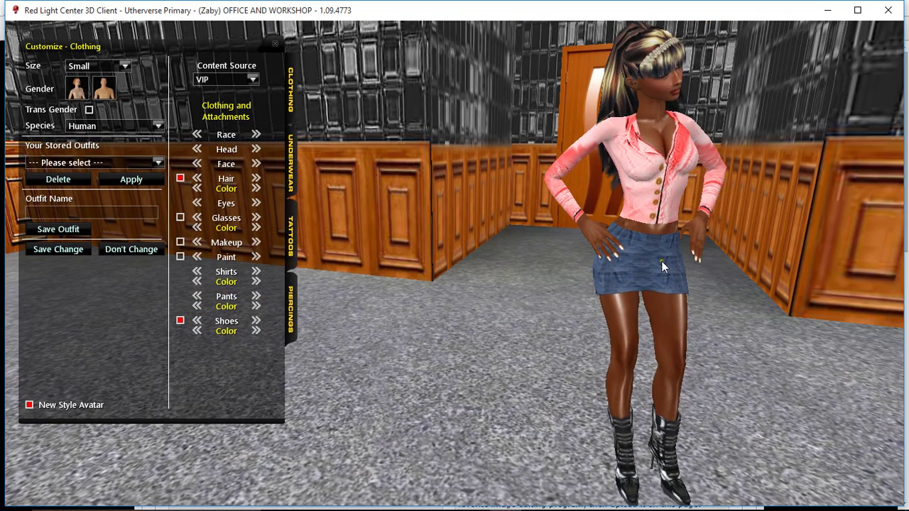
left_click_drag(556, 316, 710, 348)
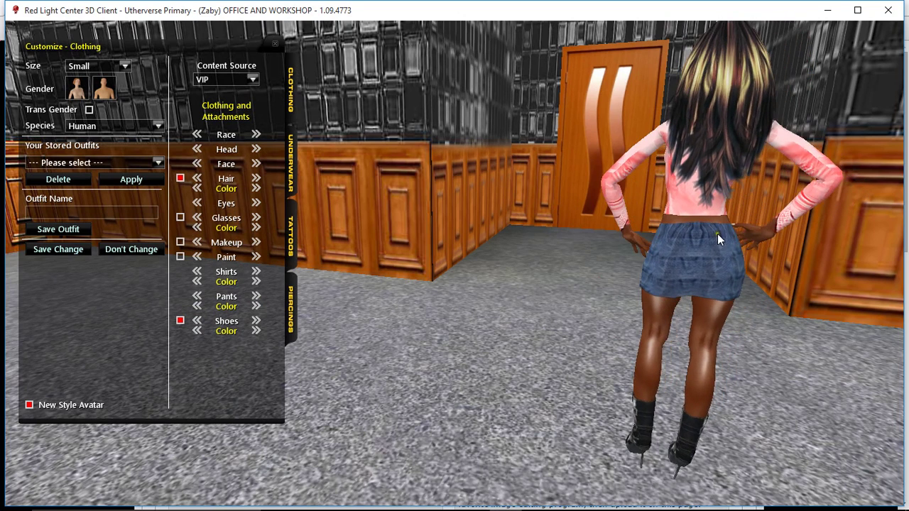
left_click_drag(664, 296, 406, 308)
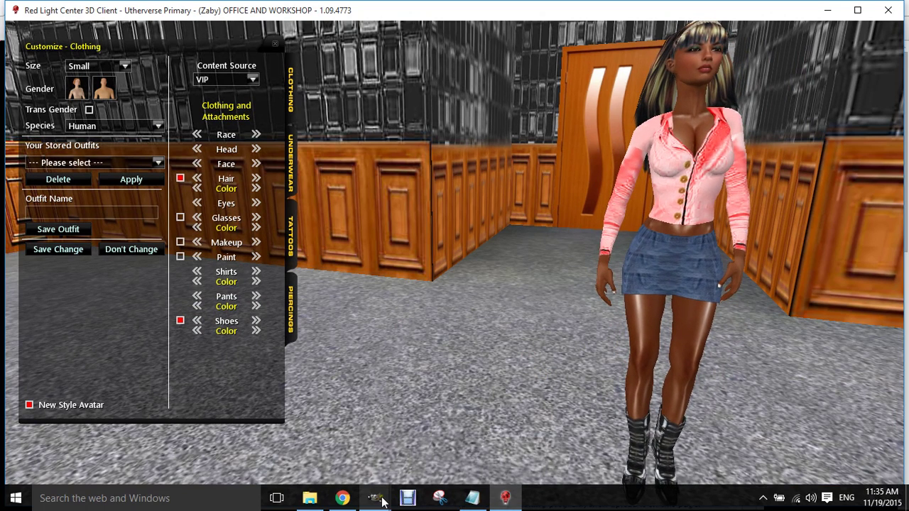
mouse_move(344, 499)
mouse_move(375, 499)
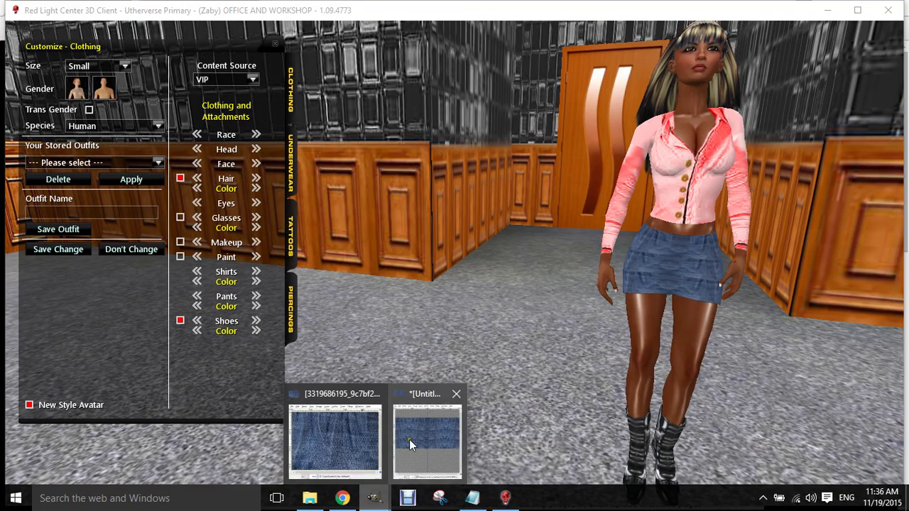
left_click(409, 439)
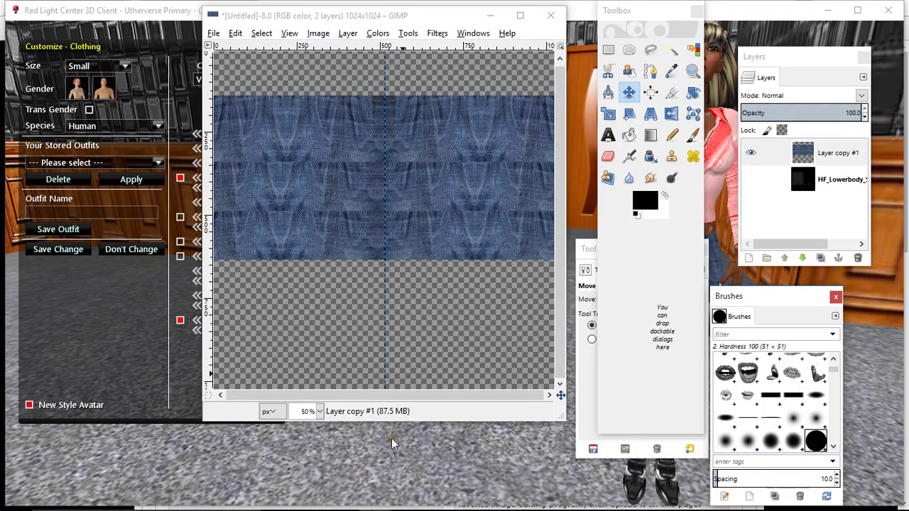
mouse_move(374, 499)
left_click(336, 461)
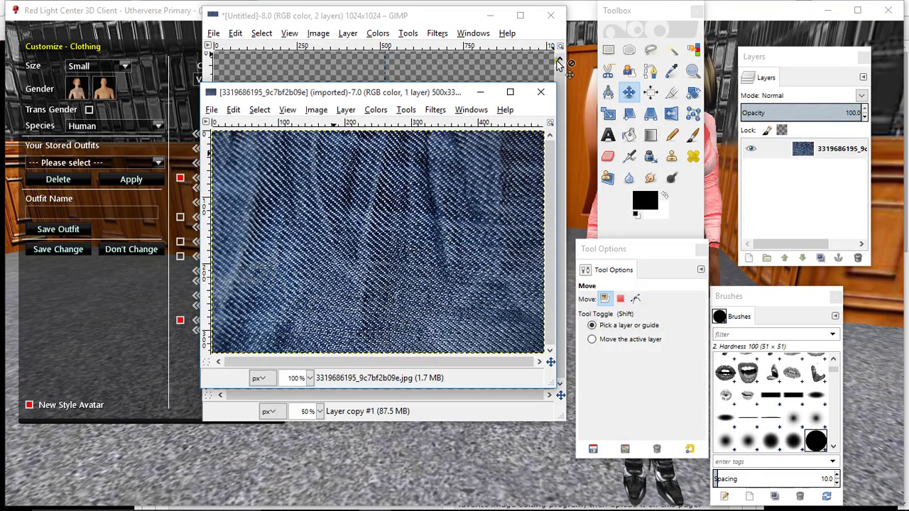
left_click(541, 92)
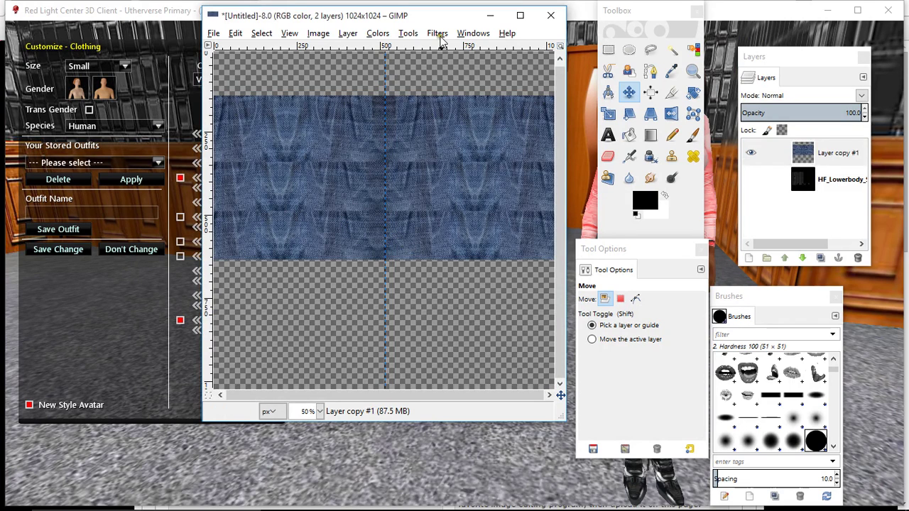
left_click_drag(431, 17, 444, 18)
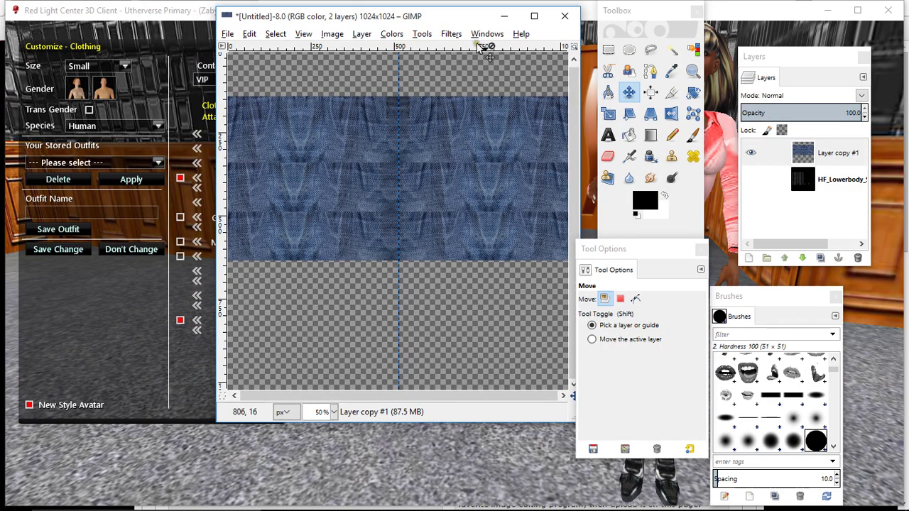
- Add a new 1024 by 1024 px transparent layer above Layer copy #1
left_click(829, 157)
left_click(749, 259)
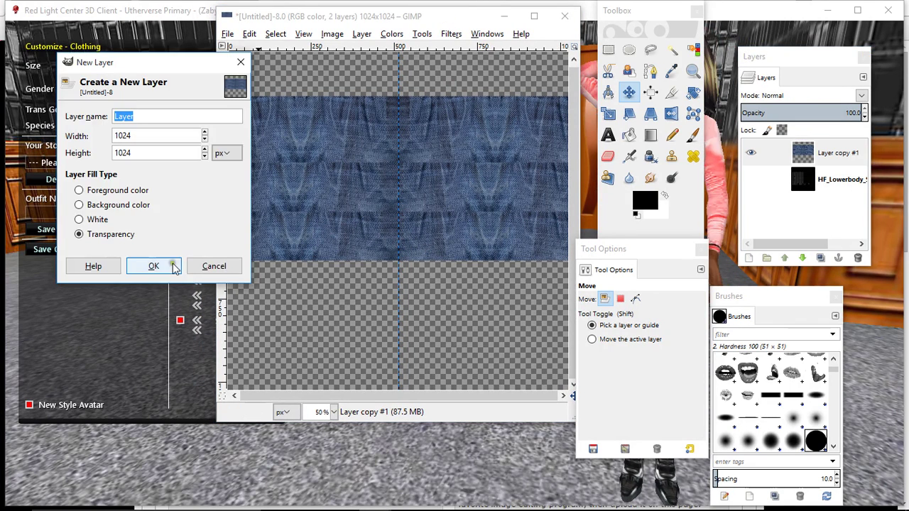
left_click(147, 266)
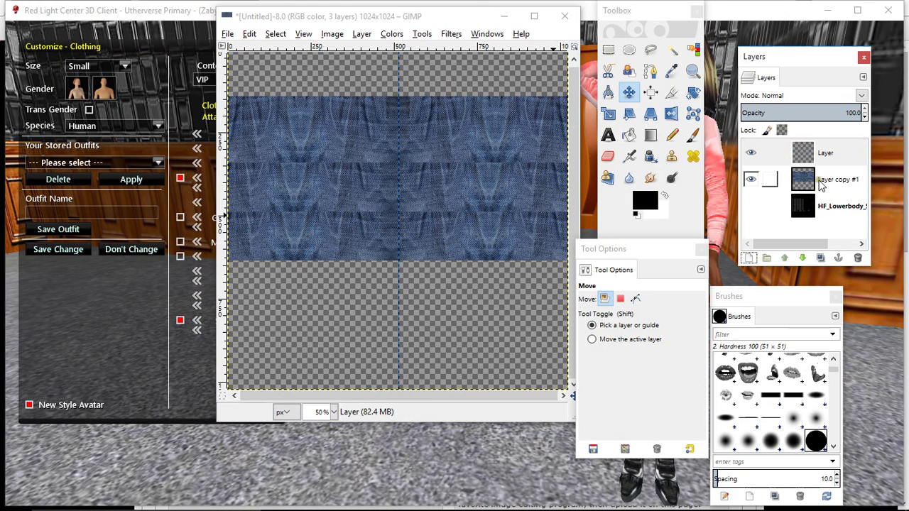
- Lower the opacity of Layer copy #1 to 53.8 and show the HF_Lowerbody template layer beneath it
left_click(822, 184)
left_click(806, 112)
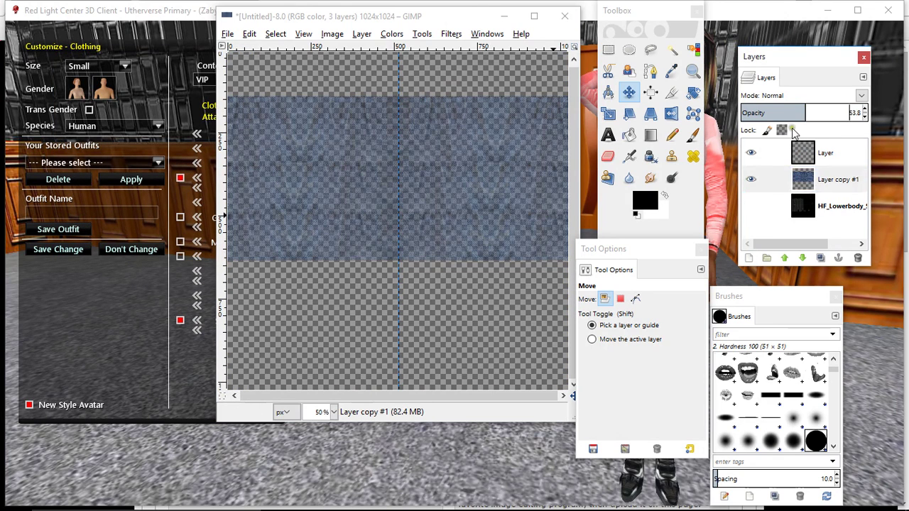
left_click(751, 206)
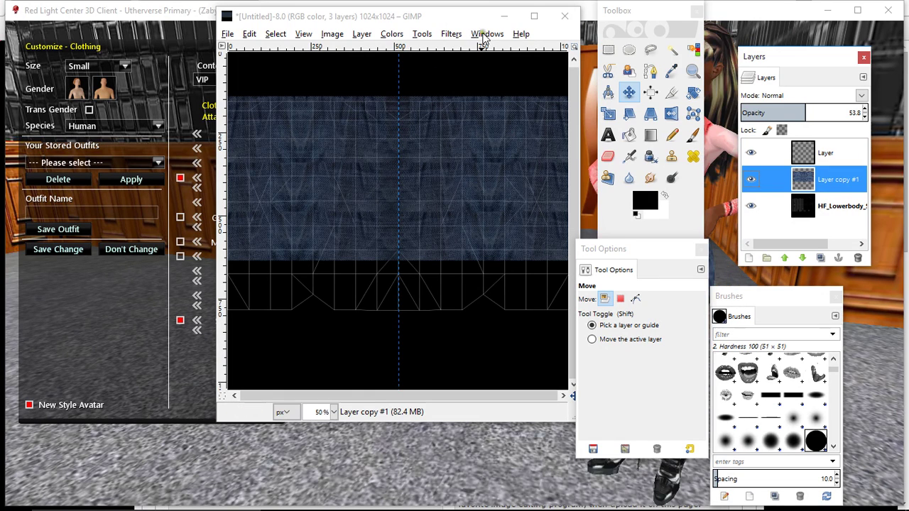
- Minimize GIMP and the 3D client, open the DENIM folder on the desktop, and browse its textures
left_click(504, 16)
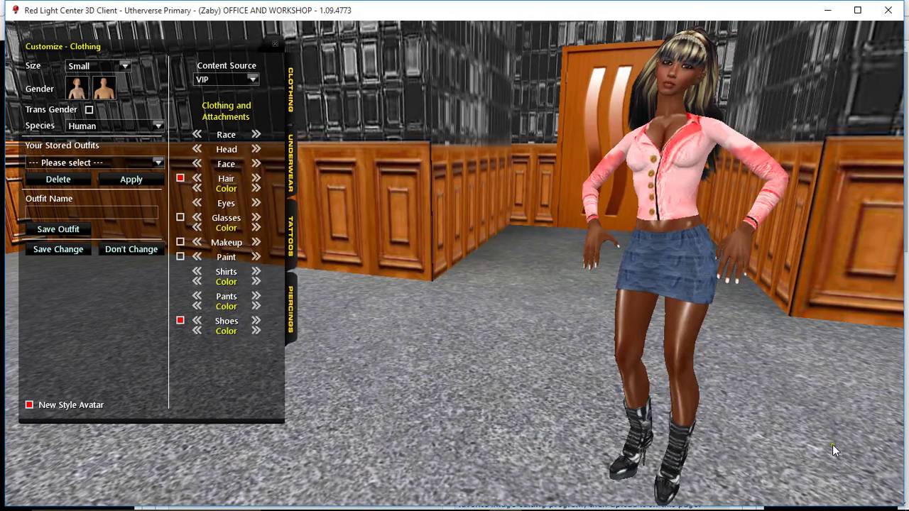
left_click(502, 498)
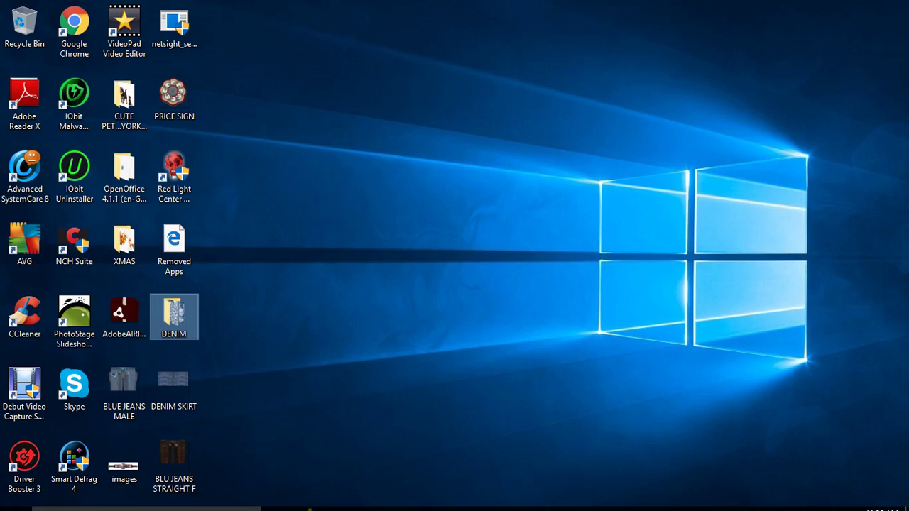
double_click(174, 316)
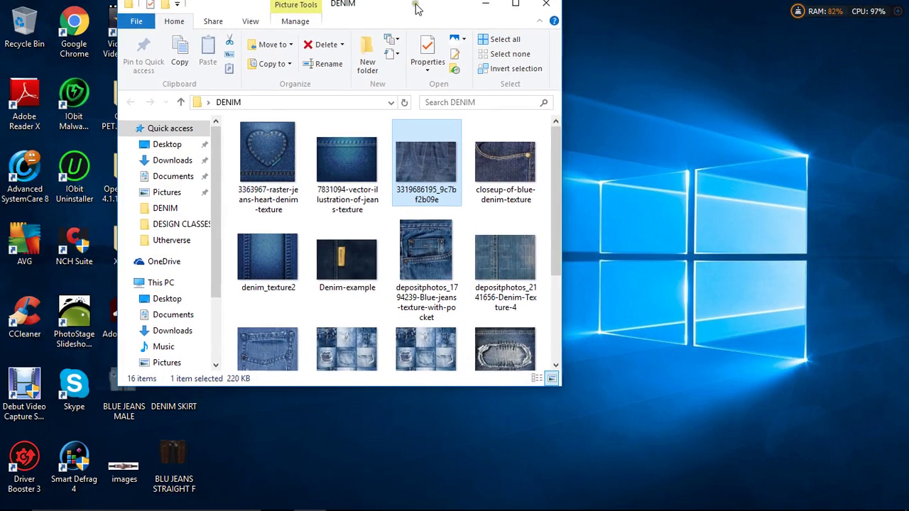
left_click(403, 10)
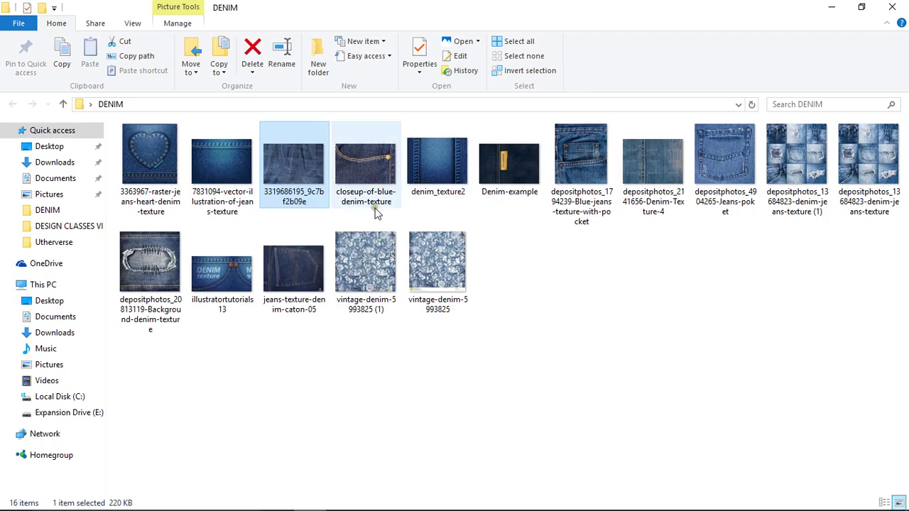
left_click(862, 8)
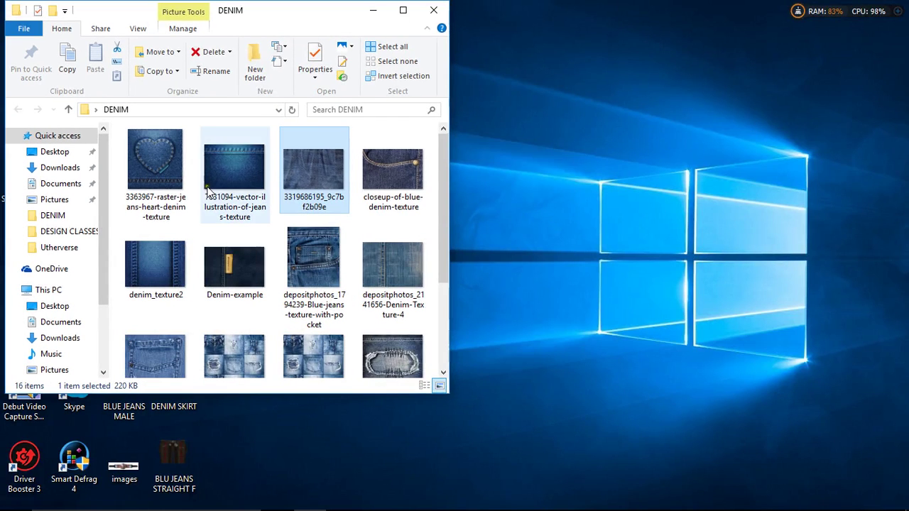
scroll(227, 221, "down", 2)
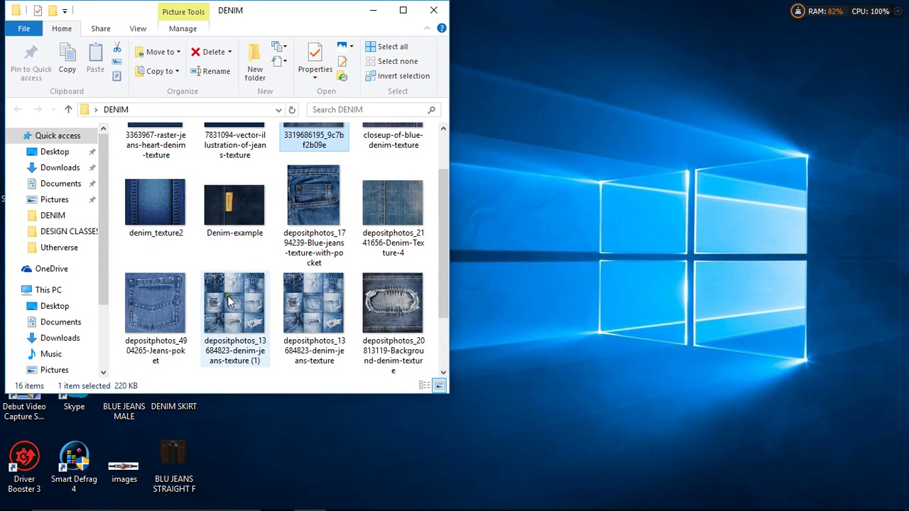
- Shred the depositphotos_13684823-denim-jeans-texture image using the secure DoD5220.22-M(ECE) deletion method with 7 repeats
left_click(299, 303)
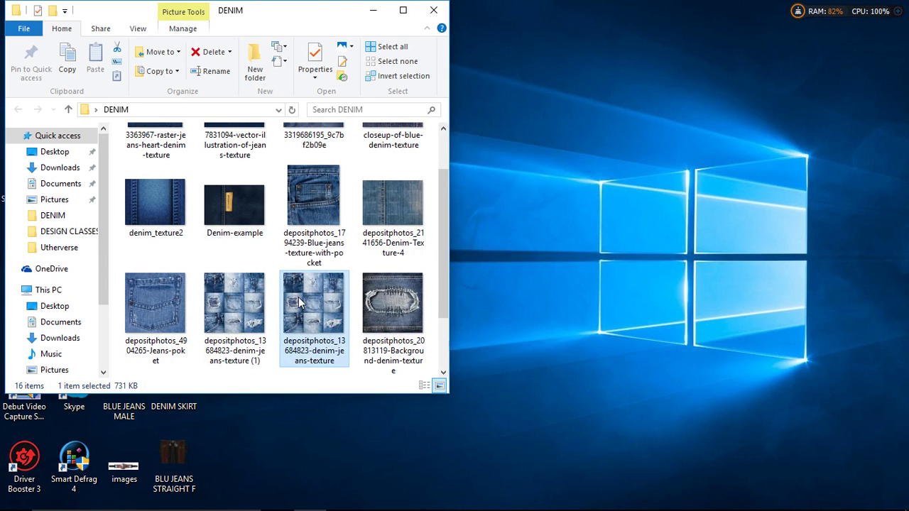
right_click(298, 303)
left_click(334, 259)
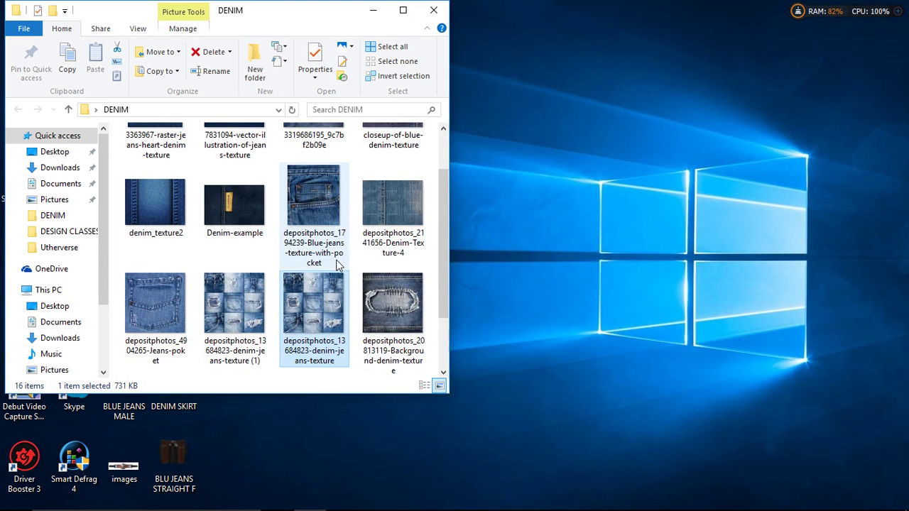
left_click(520, 376)
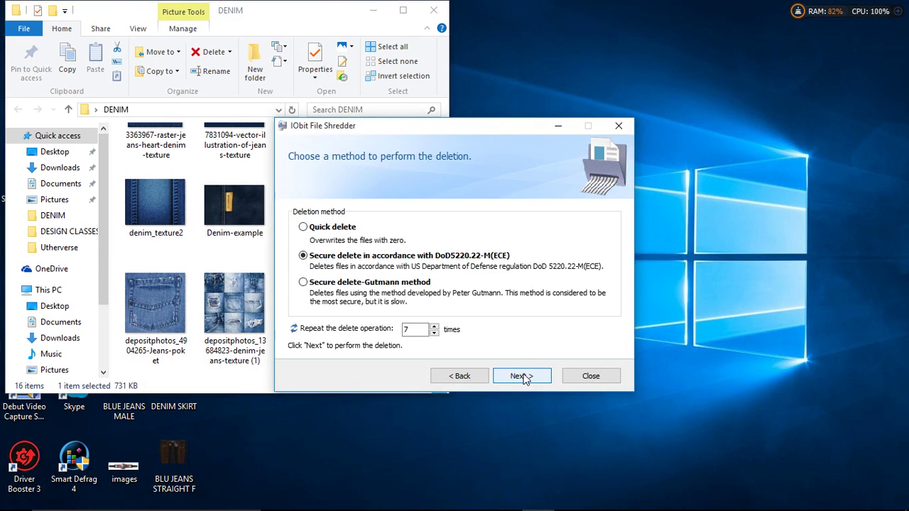
left_click(522, 376)
left_click(496, 311)
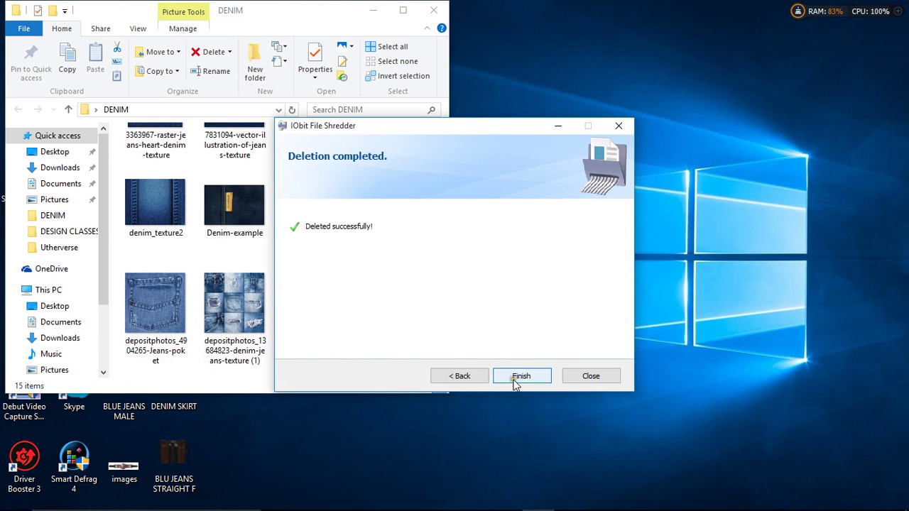
left_click(519, 377)
- Open the depositphotos_13684823-denim-jeans-texture (1) image from the DENIM folder in GIMP and minimize the folder window
left_click(235, 315)
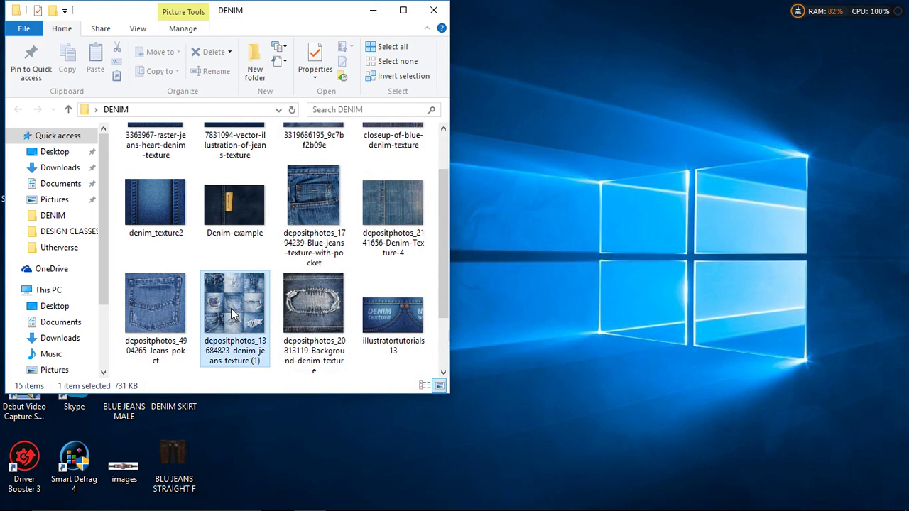
right_click(234, 315)
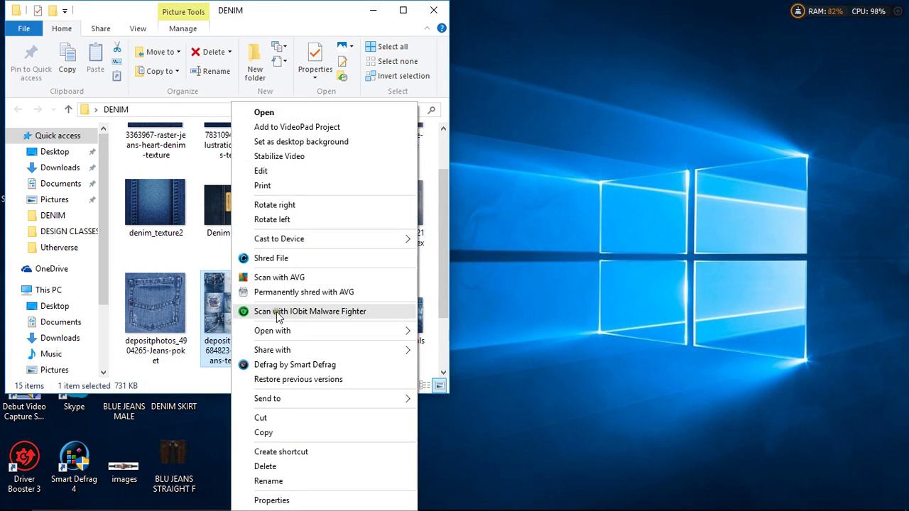
mouse_move(284, 331)
left_click(459, 331)
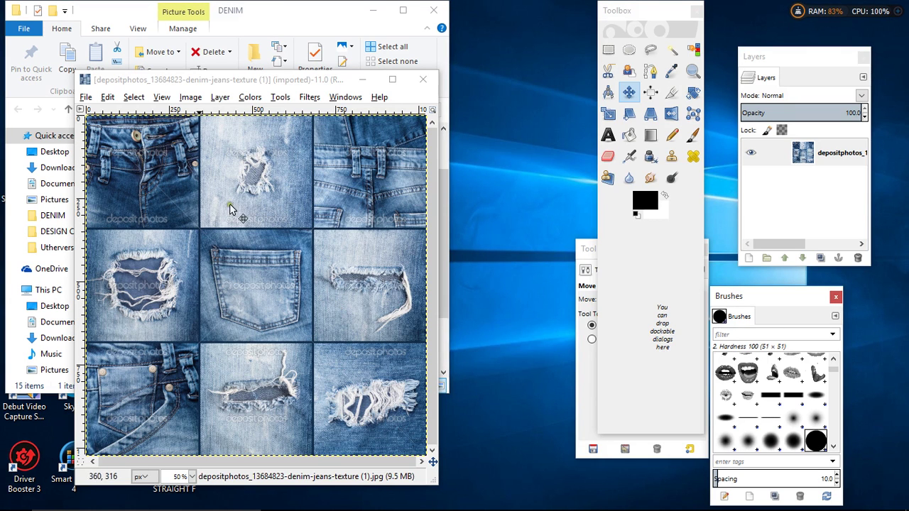
left_click_drag(279, 84, 373, 44)
left_click(373, 10)
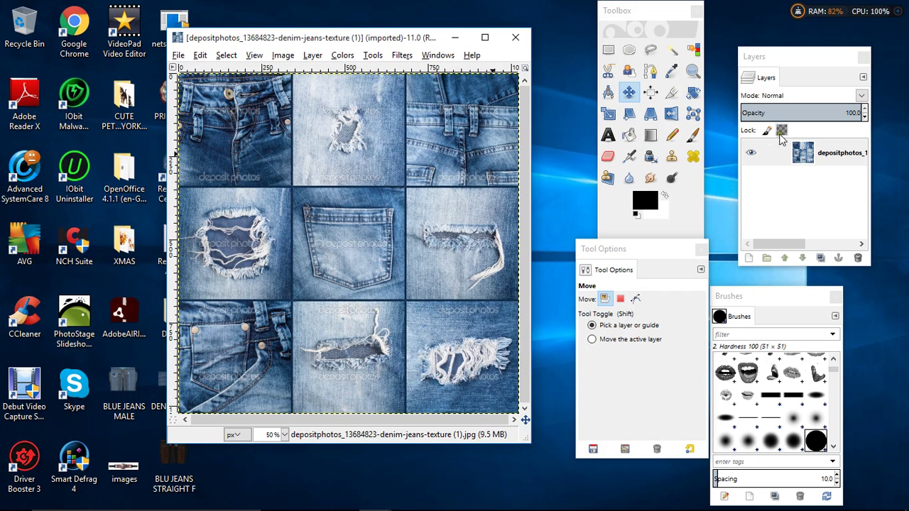
- Add an alpha channel to the denim collage layer
left_click(816, 155)
right_click(817, 155)
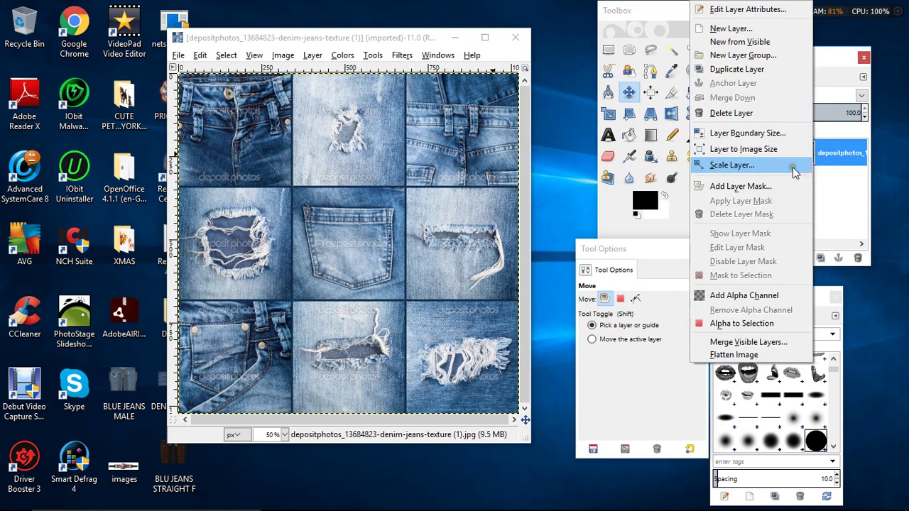
left_click(745, 295)
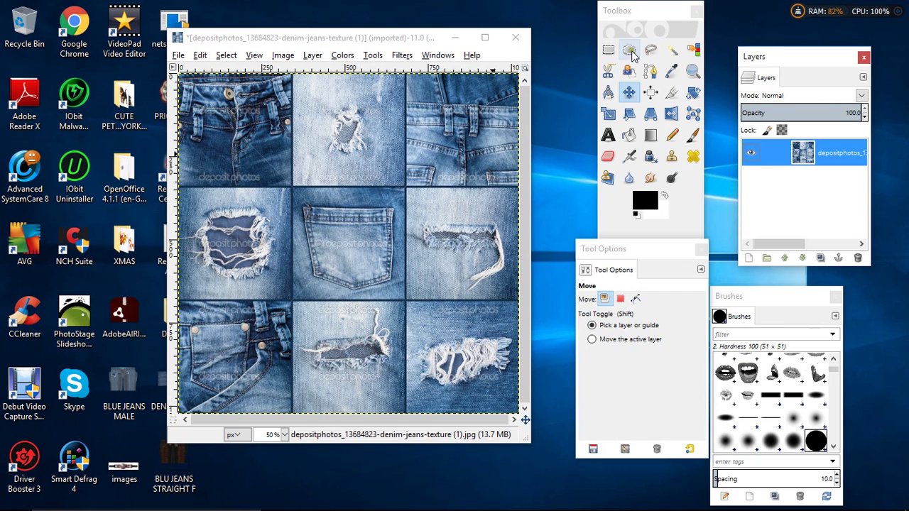
- Select the buttoned jeans front in the collage's upper-left tile with a rectangle about 301 by 338 px
left_click(608, 51)
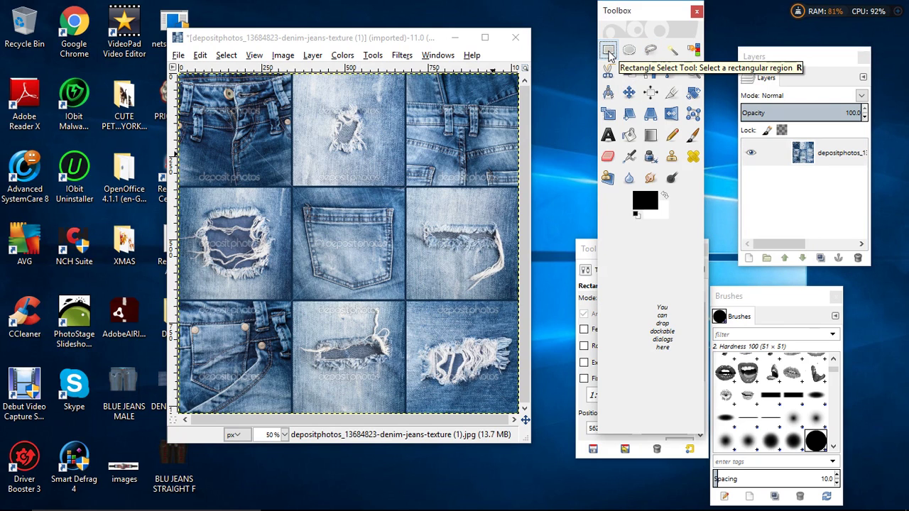
left_click(284, 435)
left_click(275, 372)
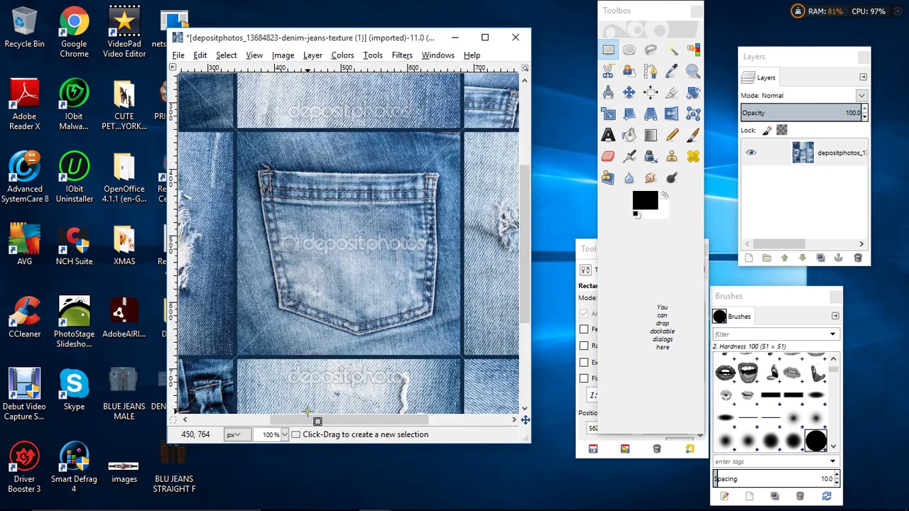
scroll(224, 250, "left", 5)
scroll(224, 250, "up", 5)
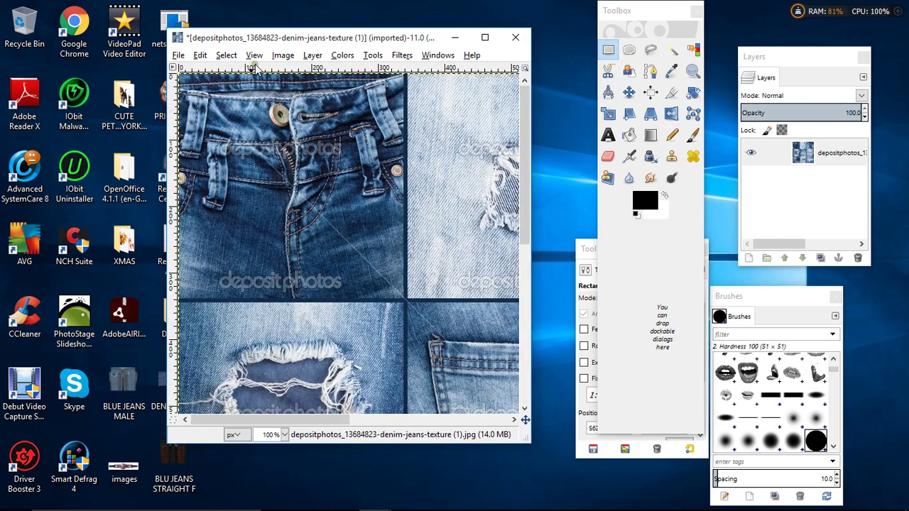
left_click_drag(188, 79, 388, 303)
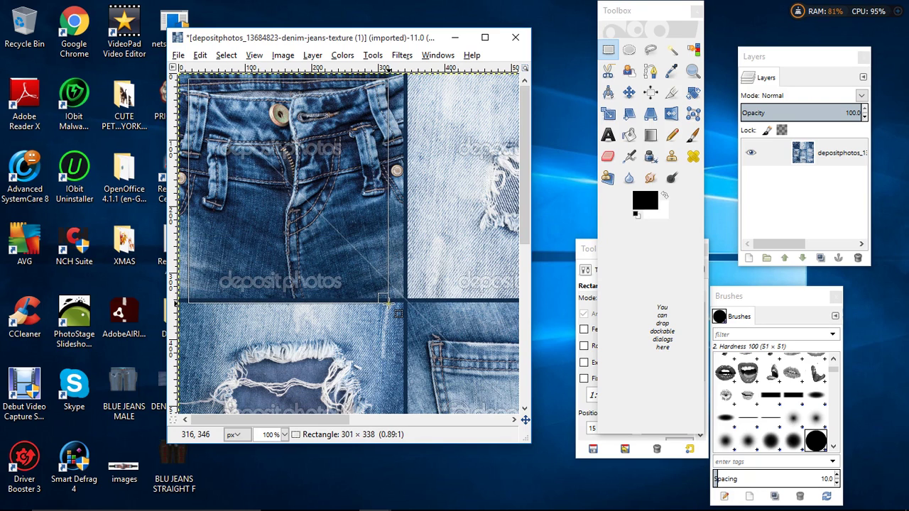
left_click_drag(378, 253, 378, 256)
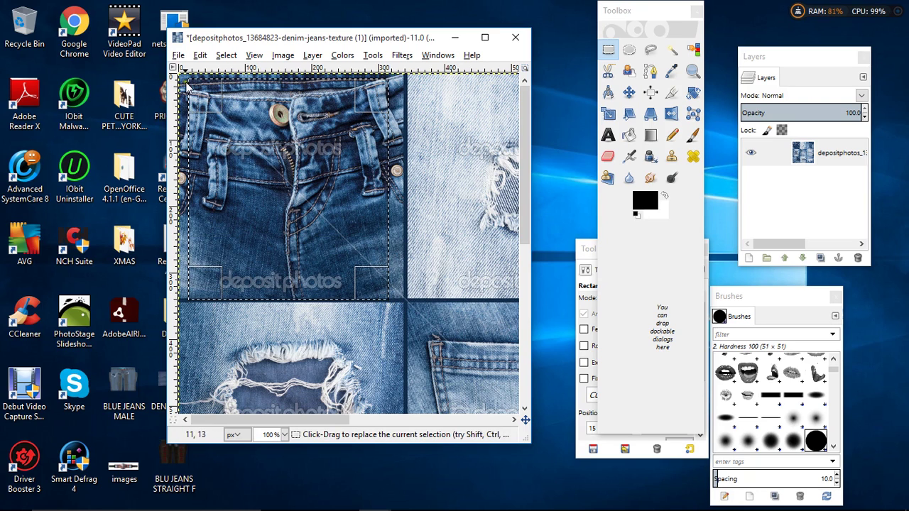
- Invert the selection and cut away the rest of the collage around the jeans front
left_click(227, 55)
left_click(237, 105)
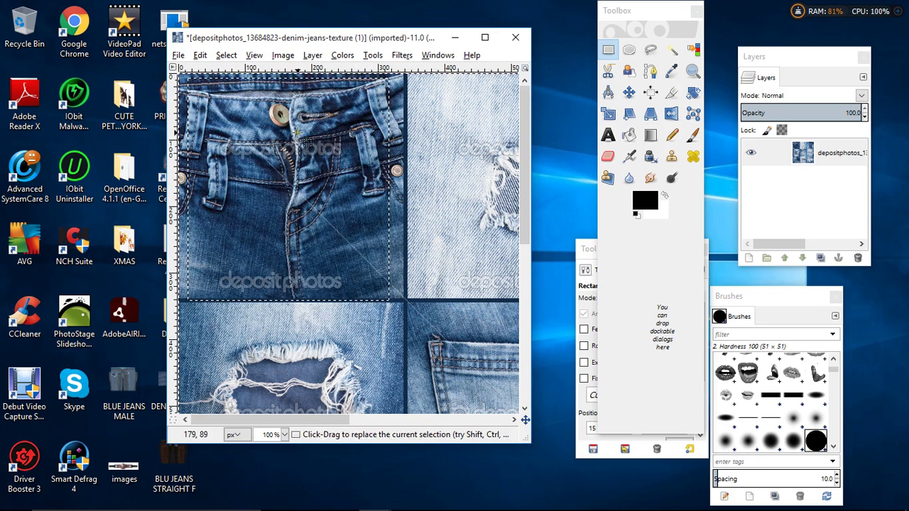
right_click(301, 137)
mouse_move(327, 161)
left_click(431, 231)
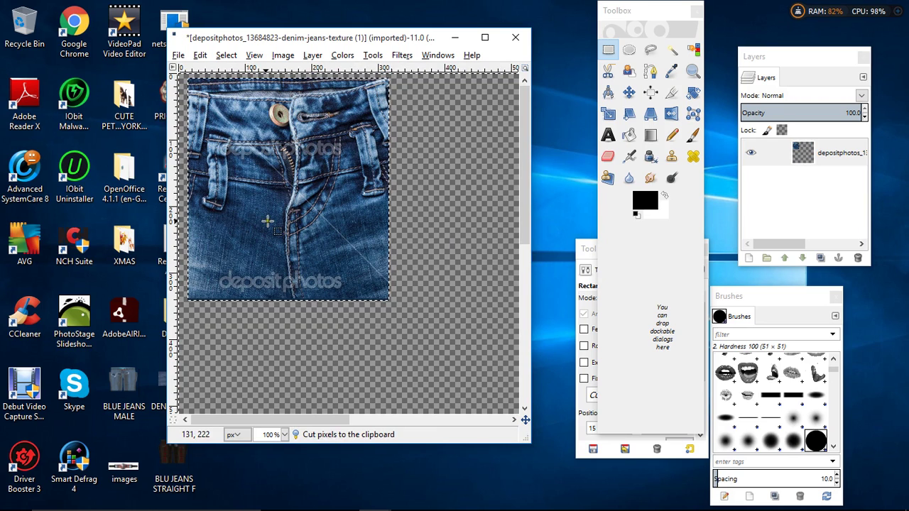
- Move the cut-out jeans front to the middle of the canvas with the Move tool
left_click(284, 435)
left_click(275, 388)
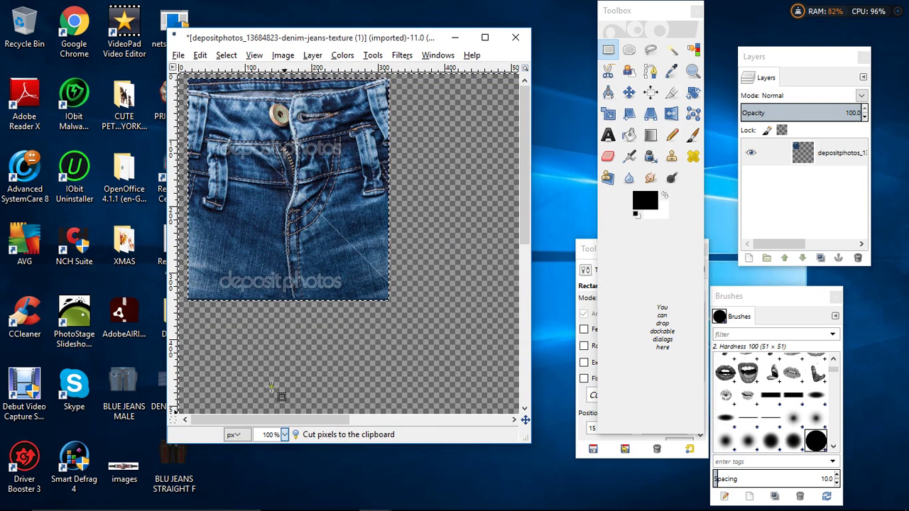
left_click(632, 95)
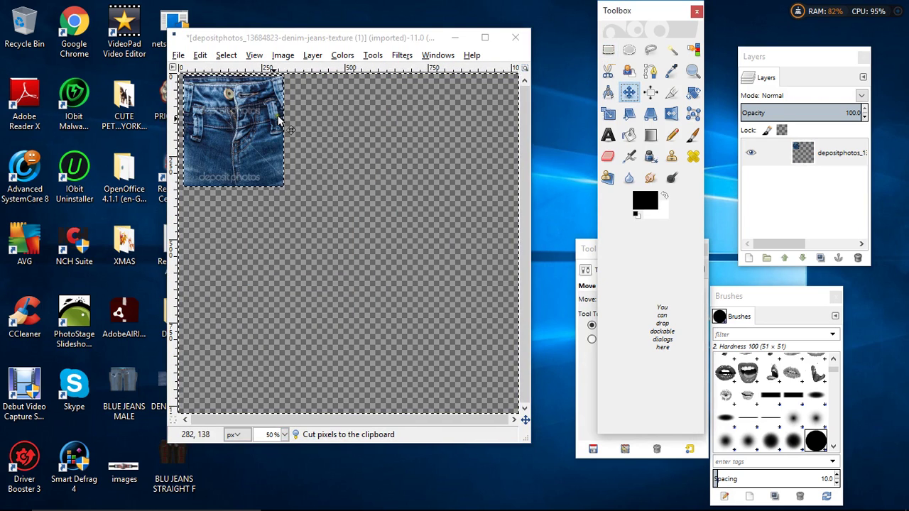
left_click_drag(235, 133, 341, 251)
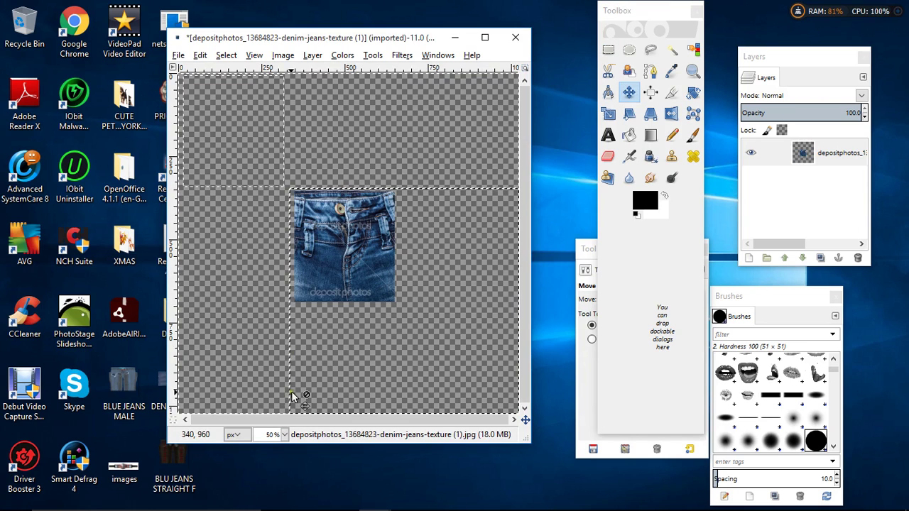
- Start a Free Select outline of the button fly along the top edge of the waistband at 200% zoom
left_click(285, 435)
left_click(276, 356)
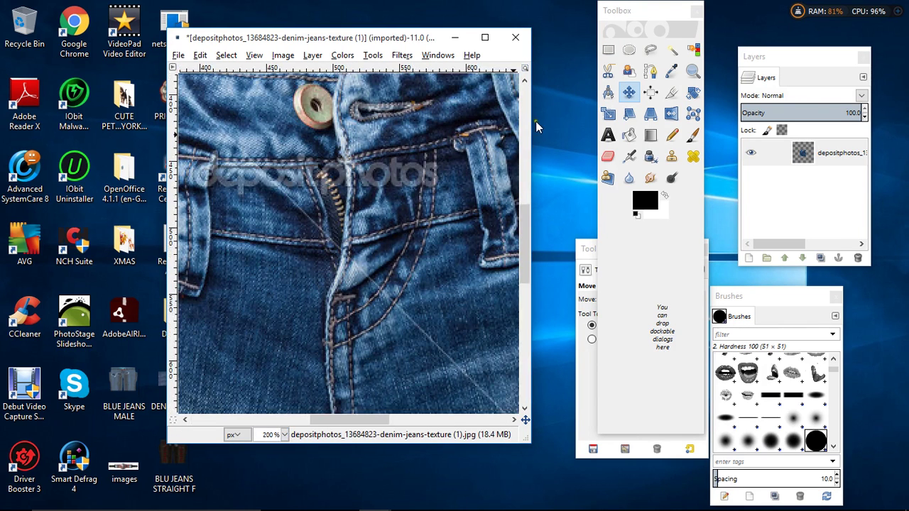
left_click(650, 50)
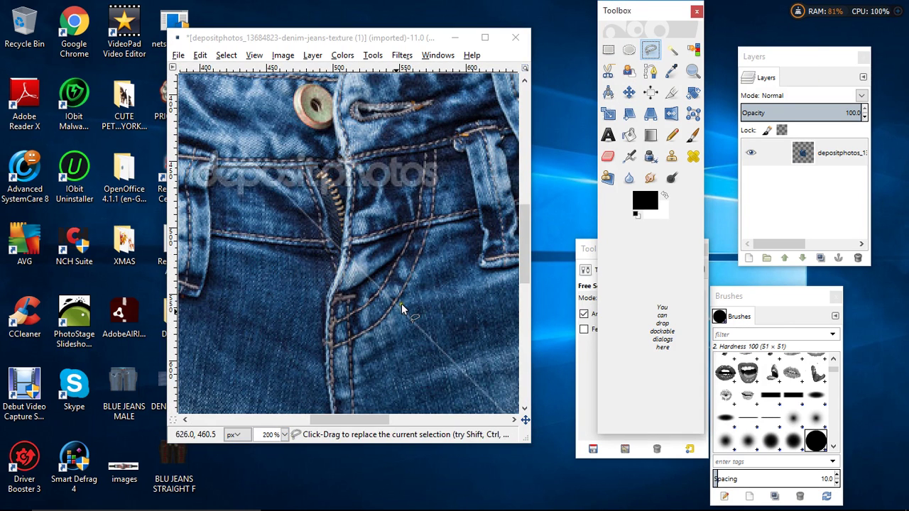
left_click_drag(348, 424, 331, 424)
scroll(365, 260, "up", 5)
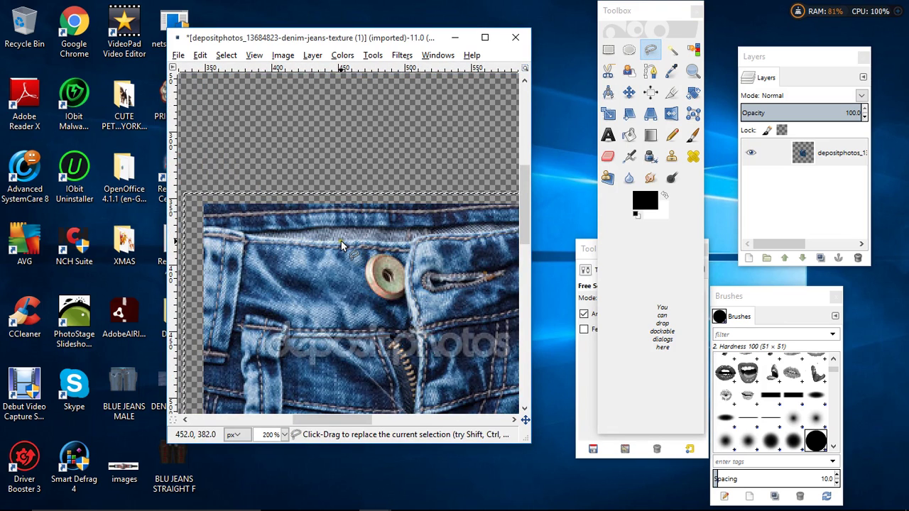
left_click(385, 242)
left_click(412, 242)
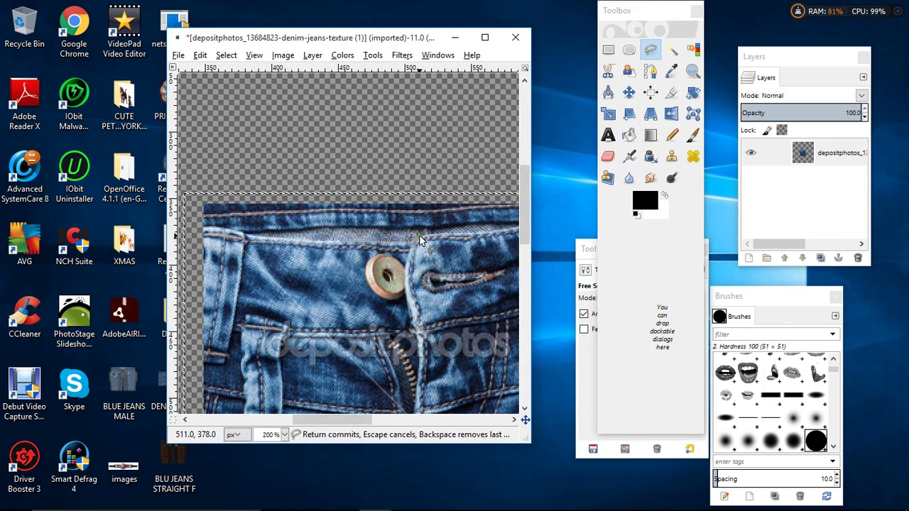
left_click(428, 235)
left_click(502, 236)
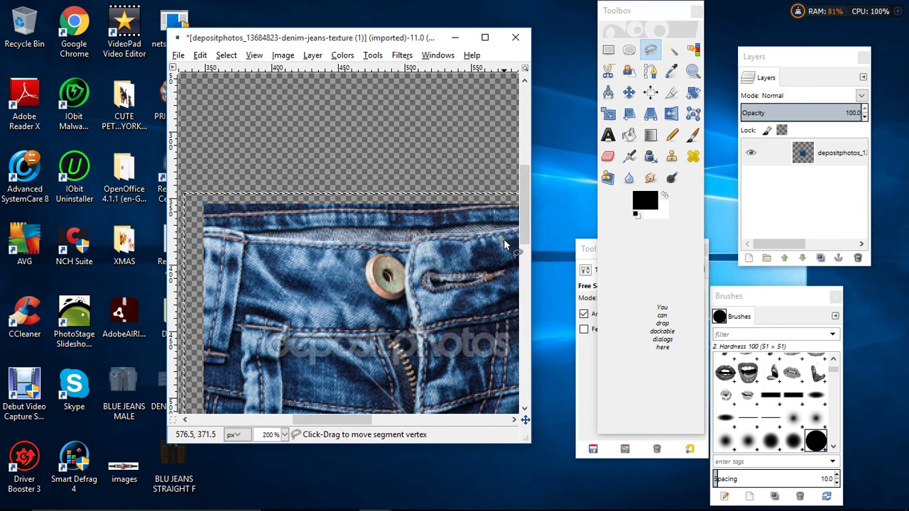
left_click_drag(346, 419, 366, 403)
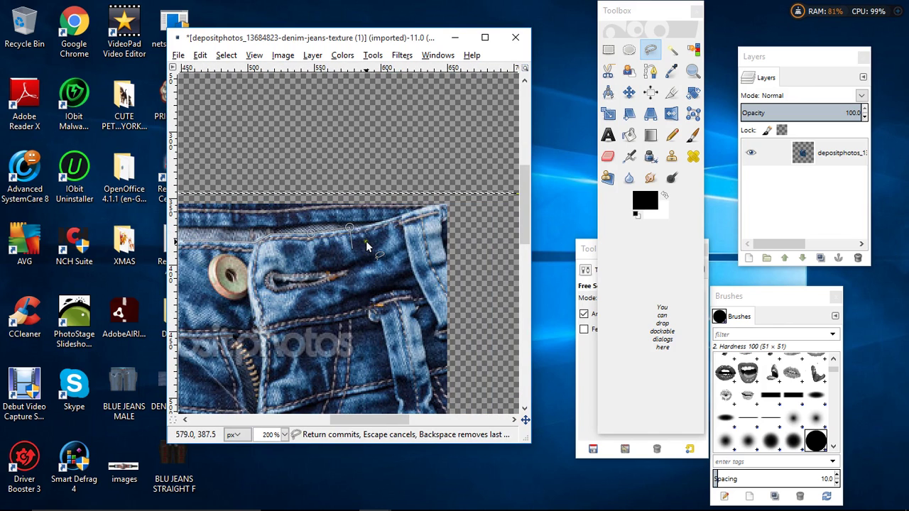
- Continue the Free Select outline down the right side of the fly stitching to the bottom edge of the denim
left_click(366, 349)
scroll(366, 349, "down", 5)
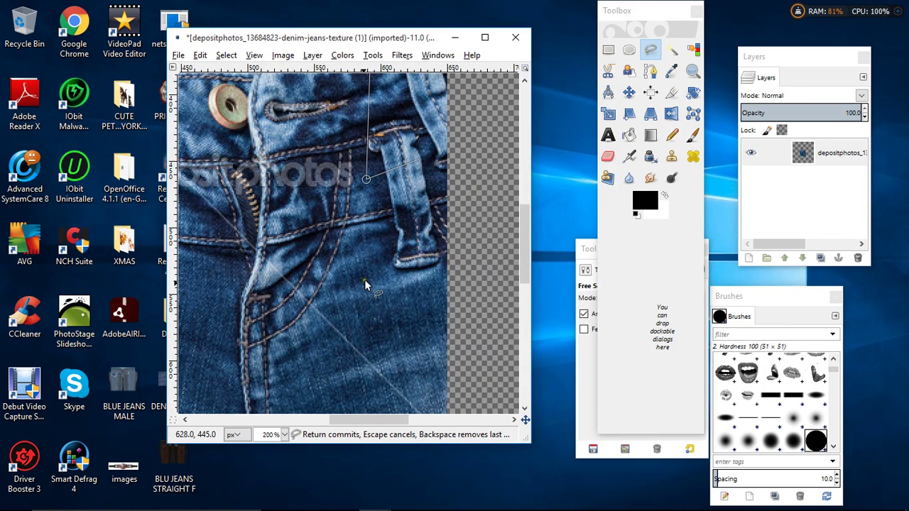
key("BackSpace")
left_click(300, 364)
scroll(301, 363, "down", 5)
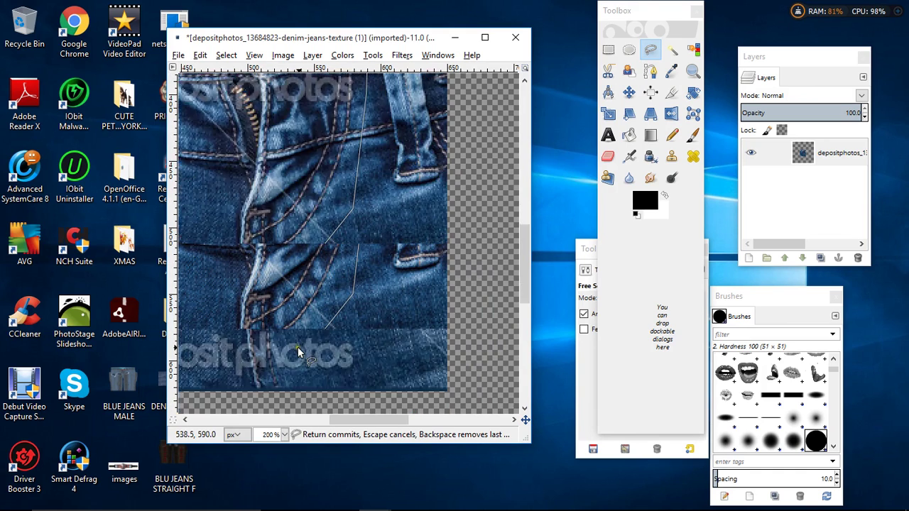
left_click(285, 307)
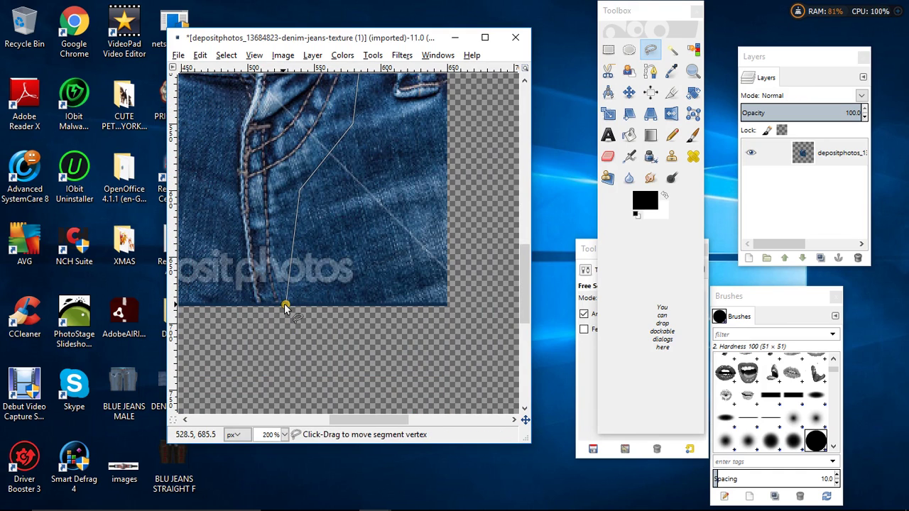
- Run the Free Select outline across the bottom and up the left side of the zipper, closing it at the waistband
left_click(249, 302)
left_click(228, 232)
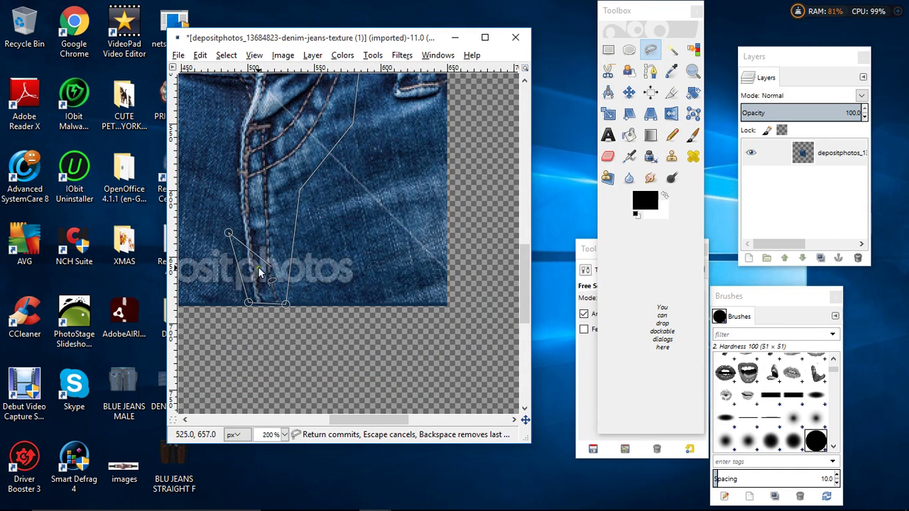
scroll(191, 235, "up", 3)
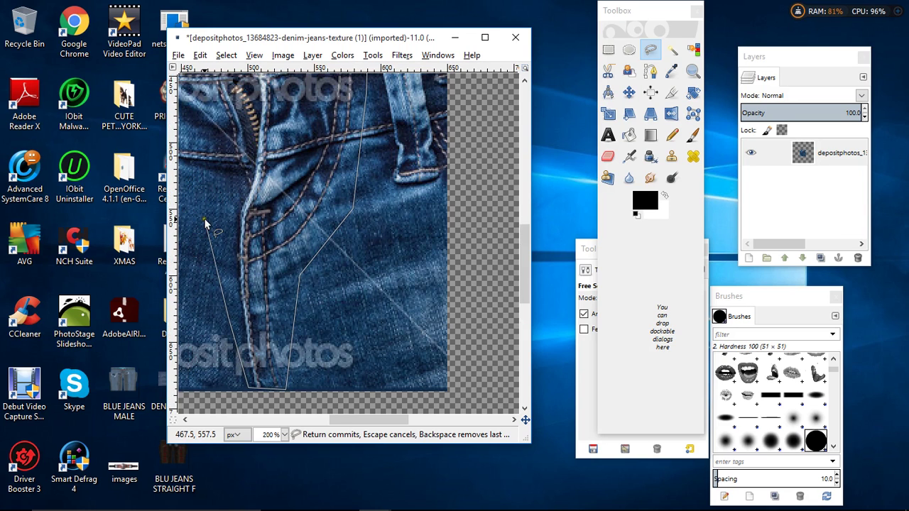
left_click(217, 205)
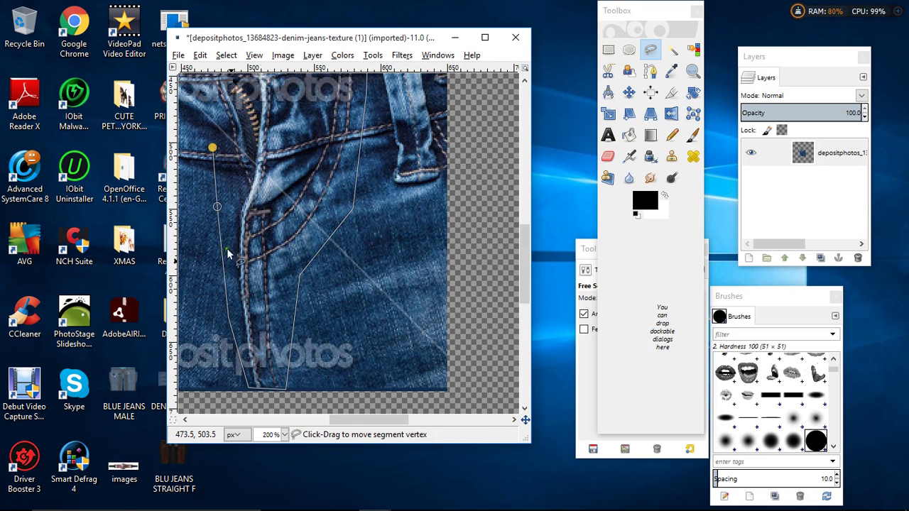
left_click_drag(370, 419, 353, 420)
scroll(276, 244, "up", 6)
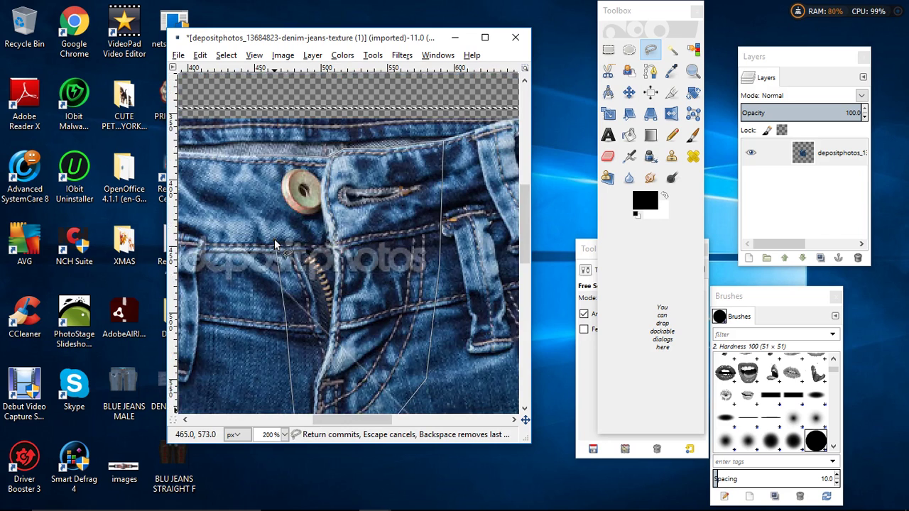
left_click(258, 158)
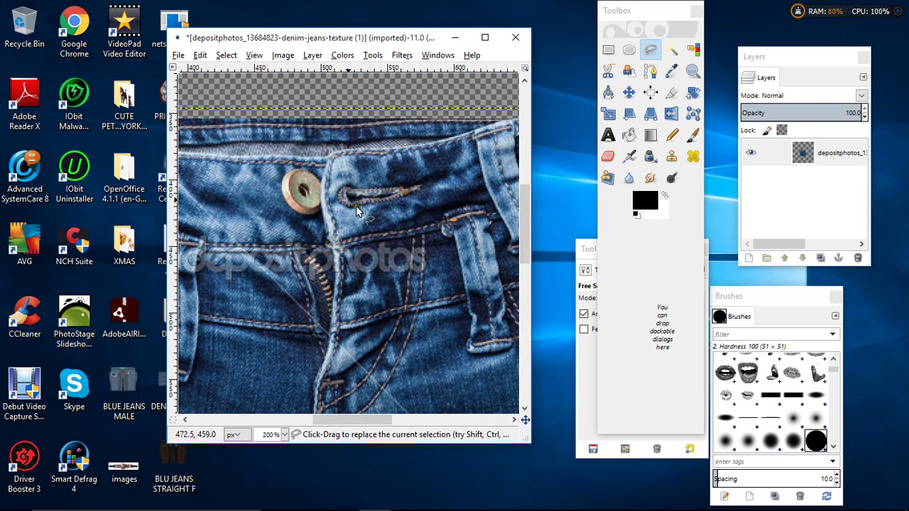
- Invert the selection, cut away all denim outside the button-fly outline, and clear the selection
left_click(226, 56)
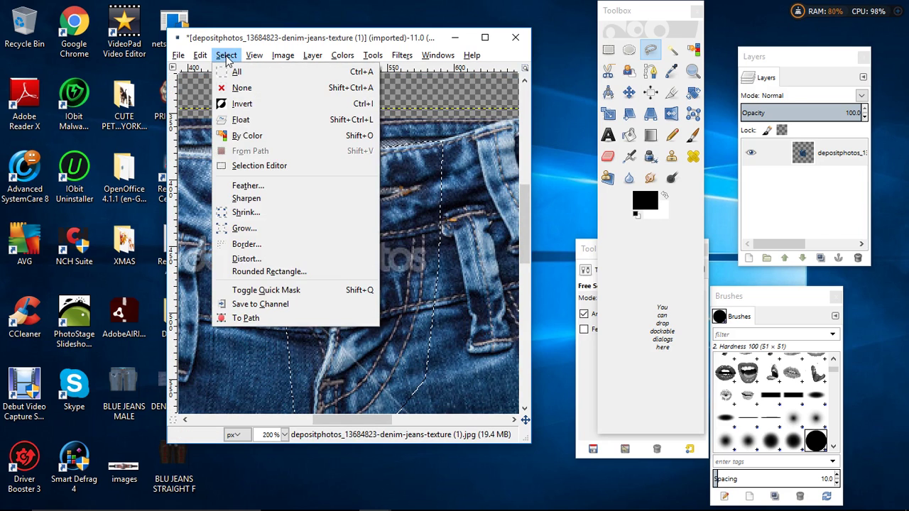
left_click(241, 104)
right_click(286, 174)
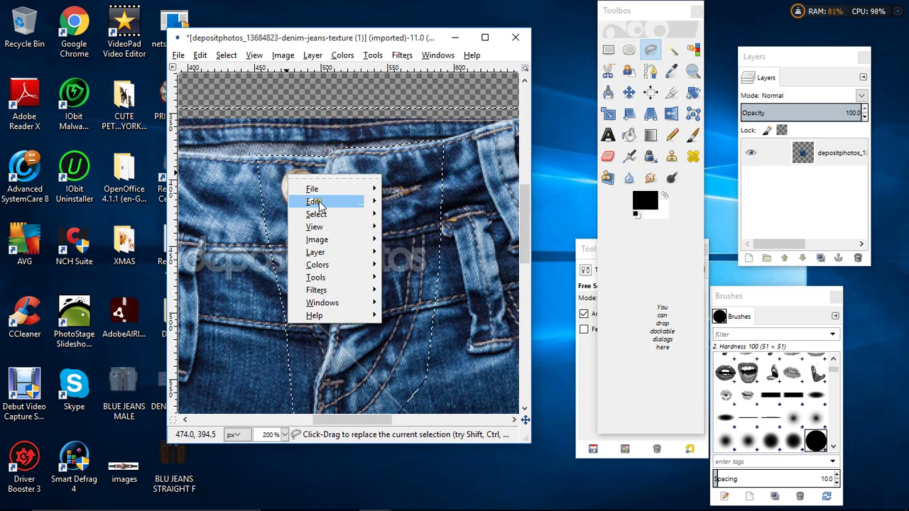
mouse_move(319, 202)
left_click(408, 251)
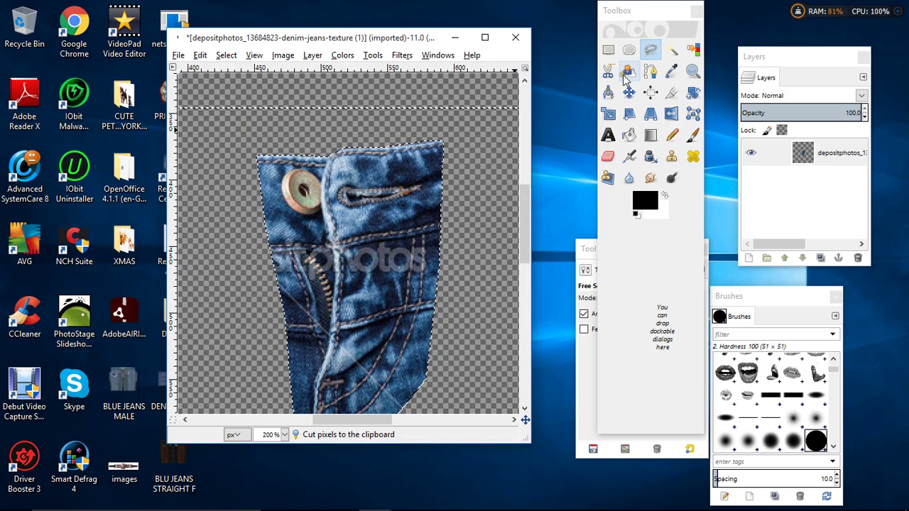
left_click(608, 50)
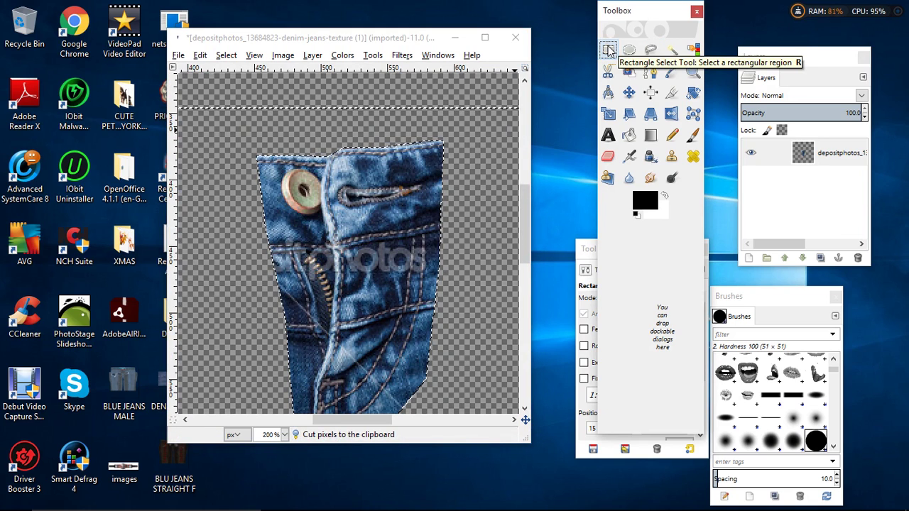
left_click(338, 240)
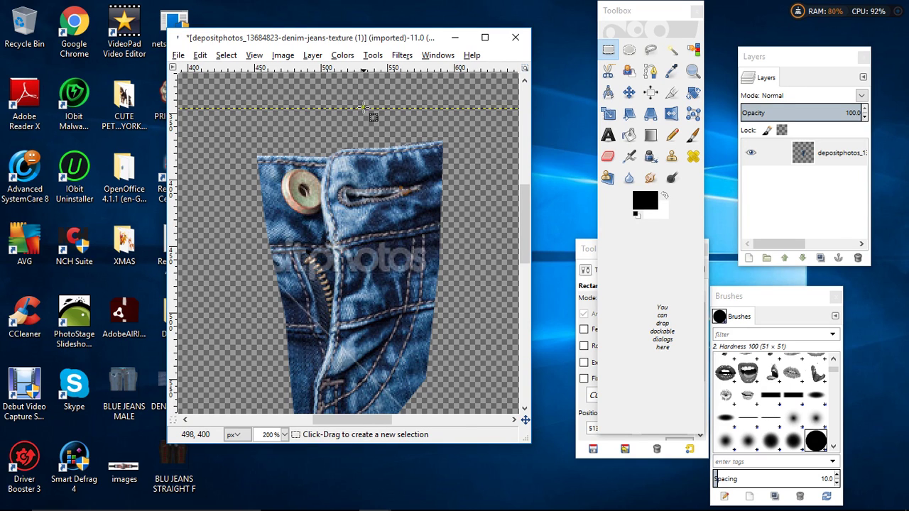
- Apply the Sharpen filter to the cut-out button fly with sharpness 72, checking the fly in the preview
left_click(402, 57)
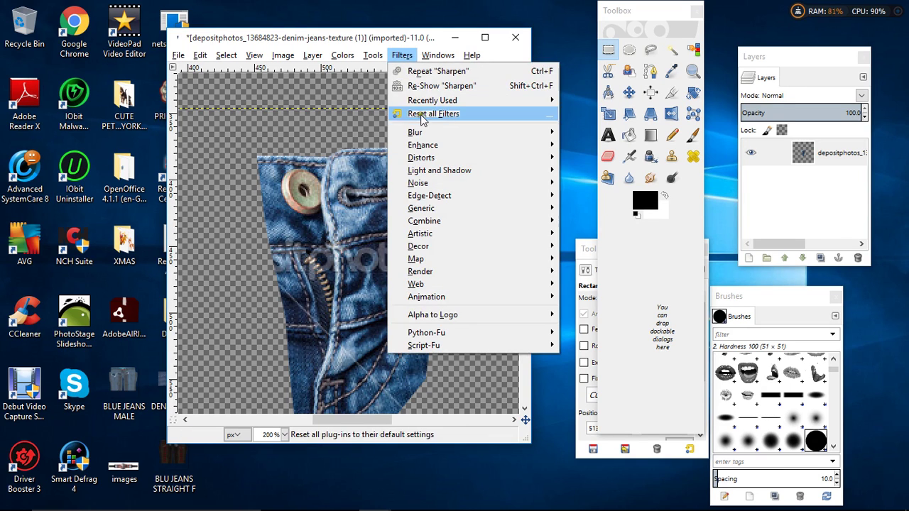
mouse_move(420, 146)
left_click(595, 221)
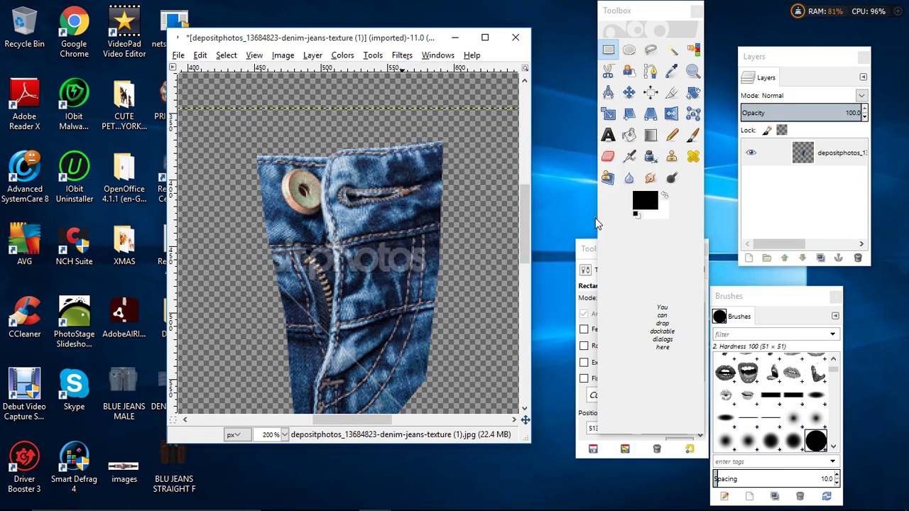
scroll(448, 255, "down", 3)
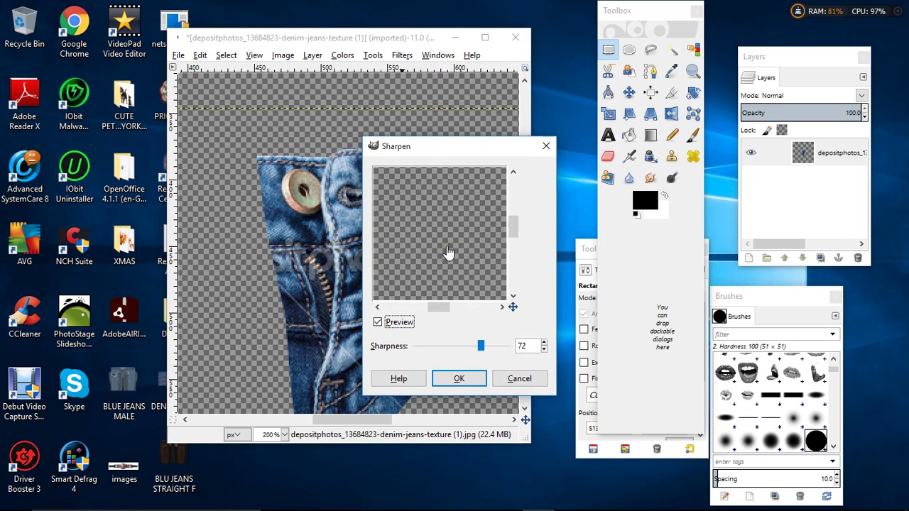
left_click_drag(438, 312, 410, 316)
scroll(442, 261, "up", 2)
scroll(442, 261, "up", 4)
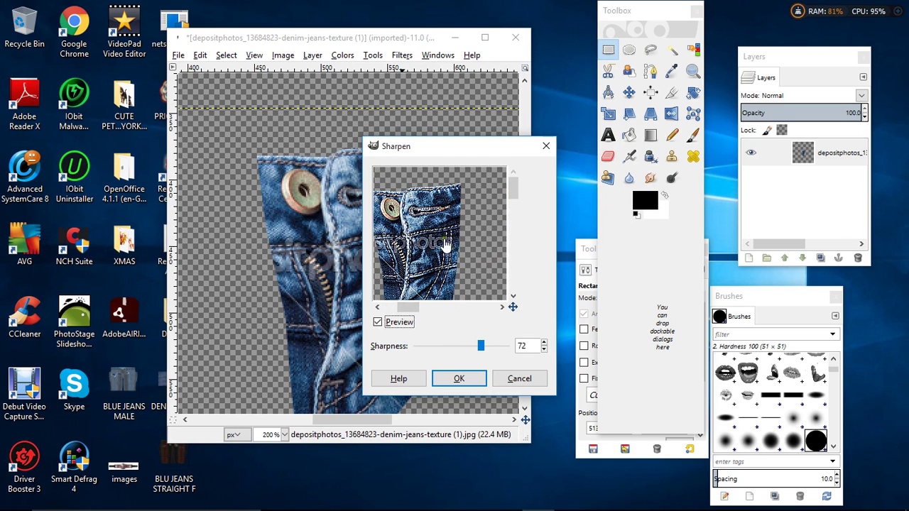
left_click_drag(481, 346, 448, 351)
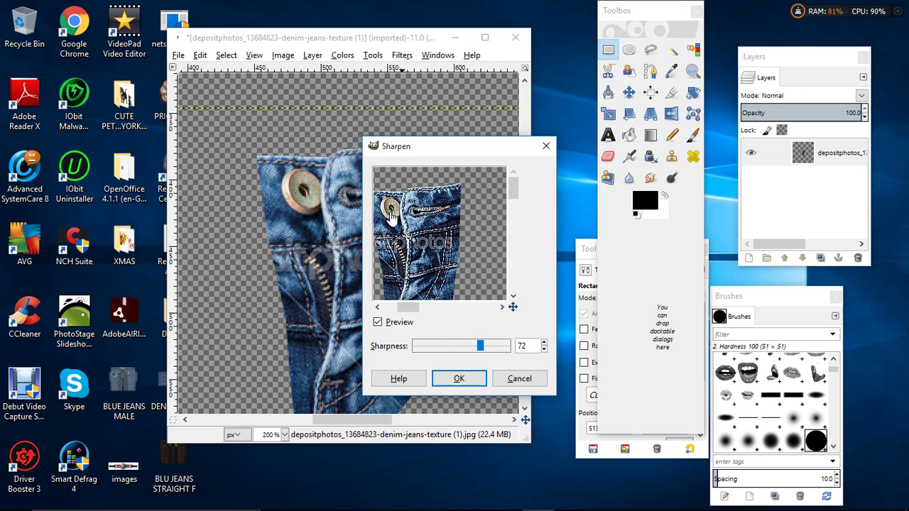
left_click(459, 378)
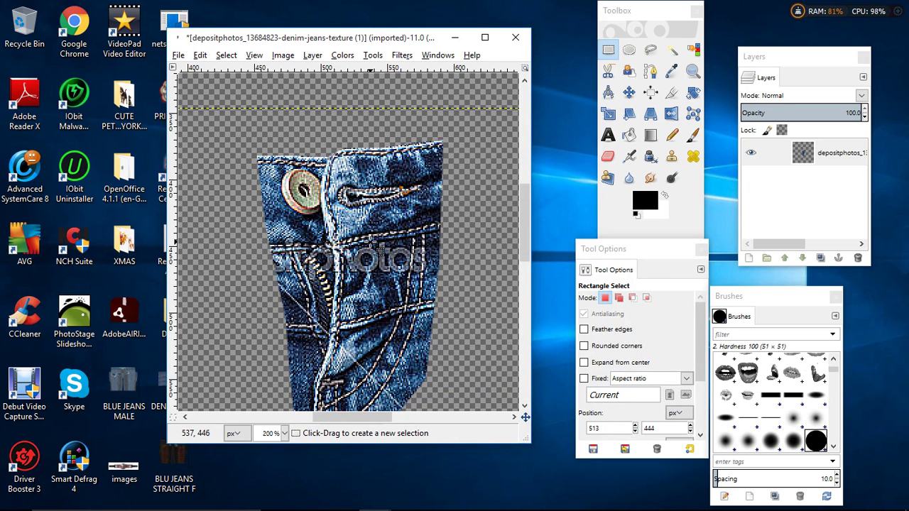
- Copy the sharpened fly and paste it into the 1024x1024 skirt texture with the top layer, Layer, selected
right_click(370, 242)
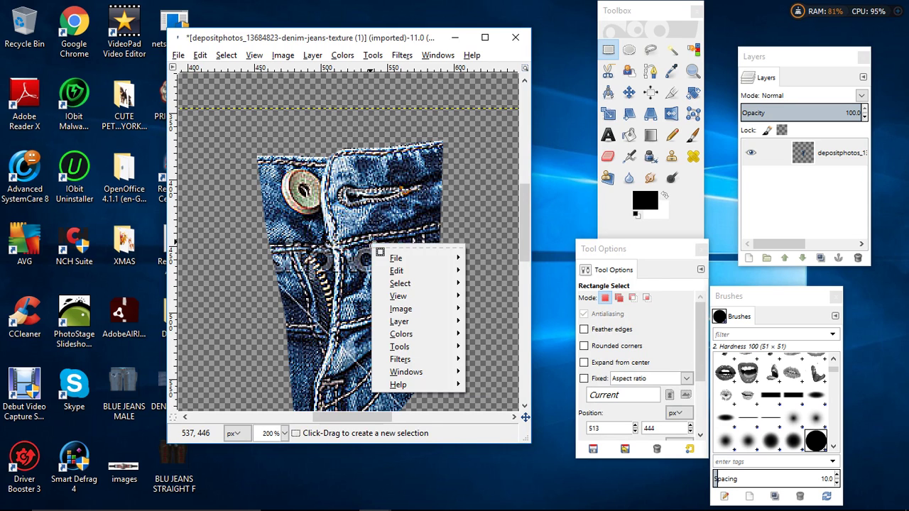
mouse_move(396, 271)
left_click(495, 269)
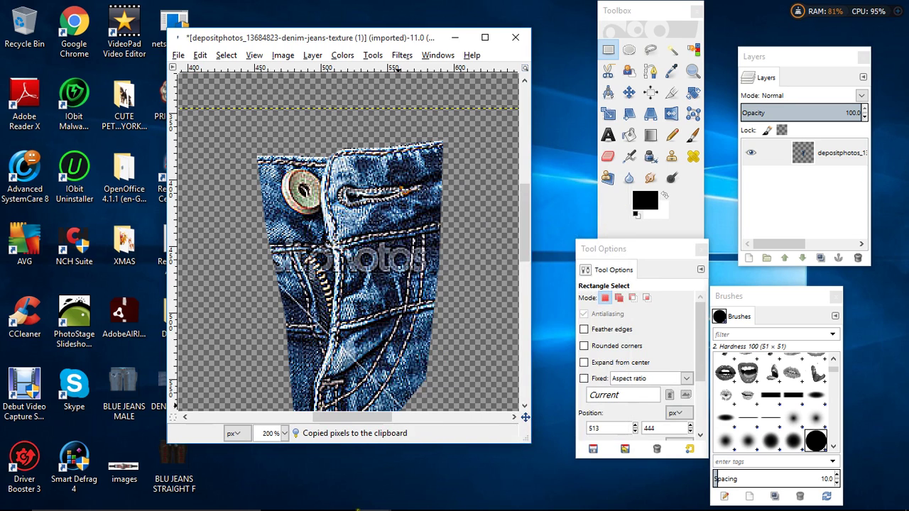
mouse_move(375, 497)
left_click(332, 433)
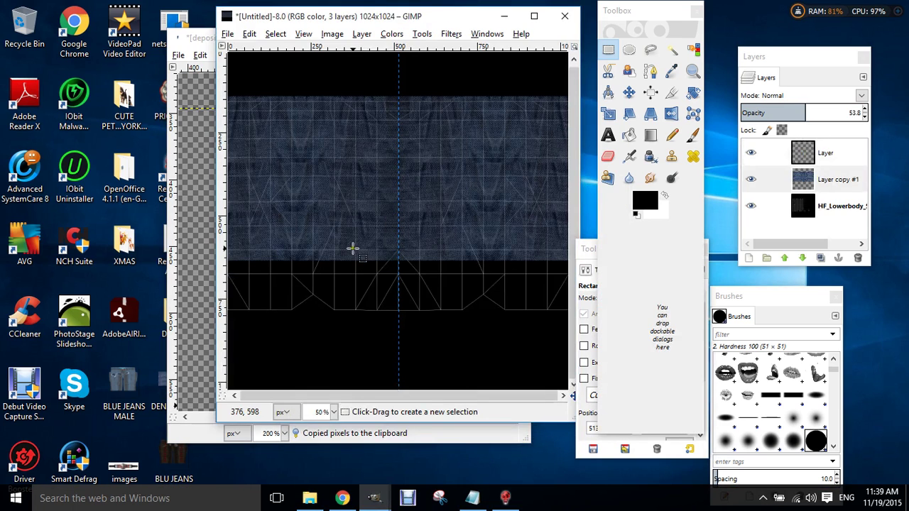
left_click(827, 155)
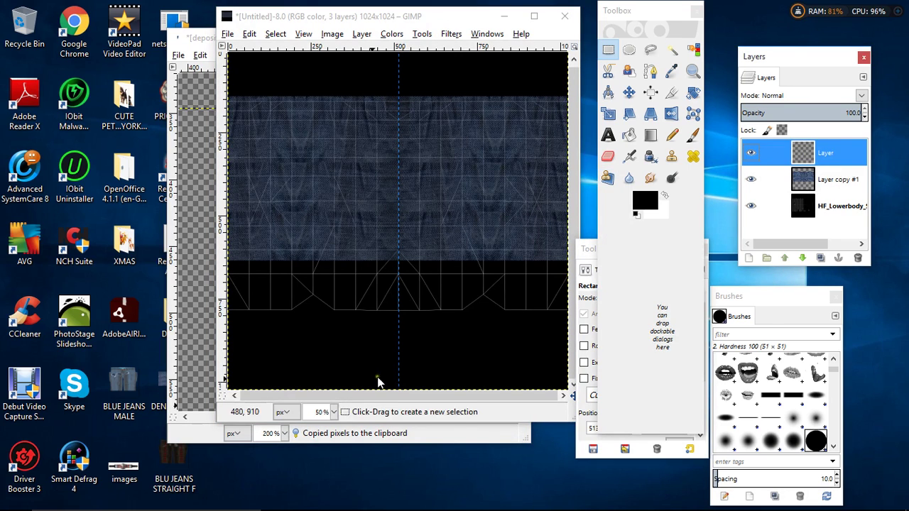
right_click(363, 161)
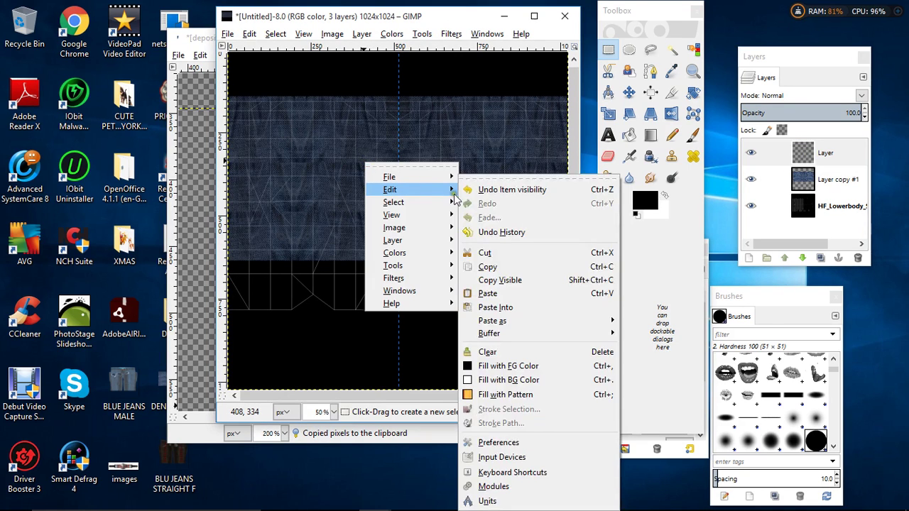
left_click(490, 297)
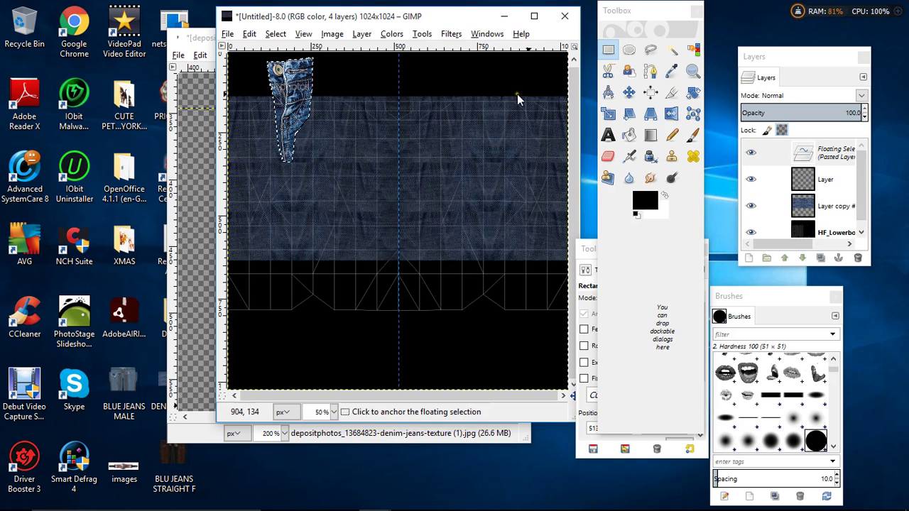
- Move the pasted fly to the centre guide just below the skirt's top edge and scale it down slightly, keeping its proportions linked
key("m")
left_click_drag(307, 95, 407, 140)
left_click(609, 114)
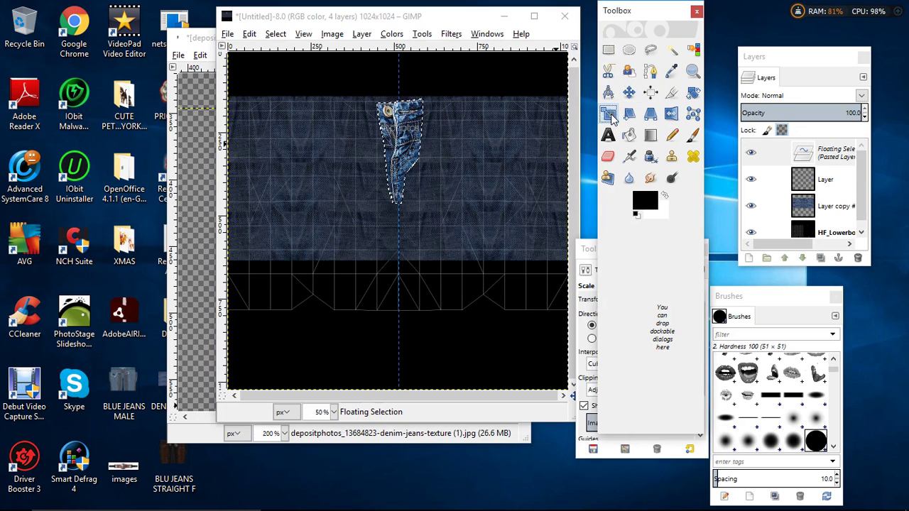
left_click(276, 197)
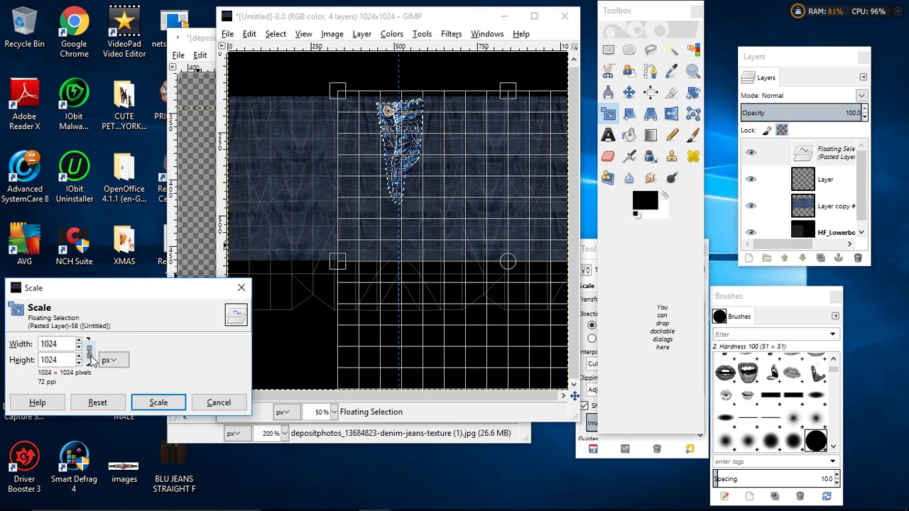
scroll(80, 350, "down", 20)
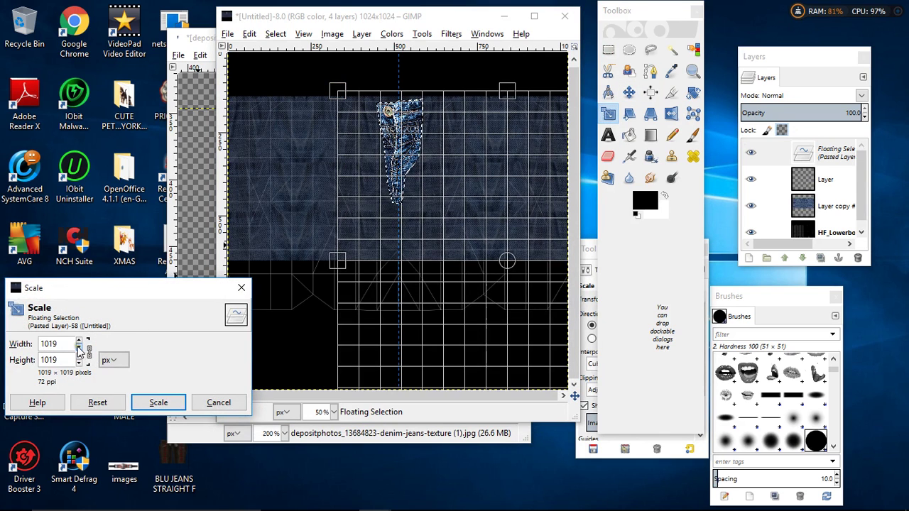
left_click(153, 400)
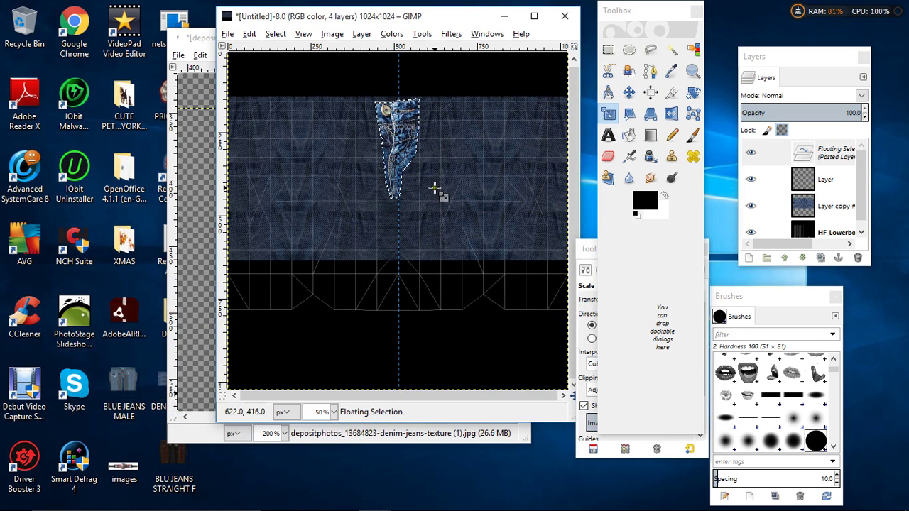
- At 100% zoom, shift the floating fly slightly so it is centred on the vertical guide, and anchor it
left_click(333, 411)
left_click(319, 351)
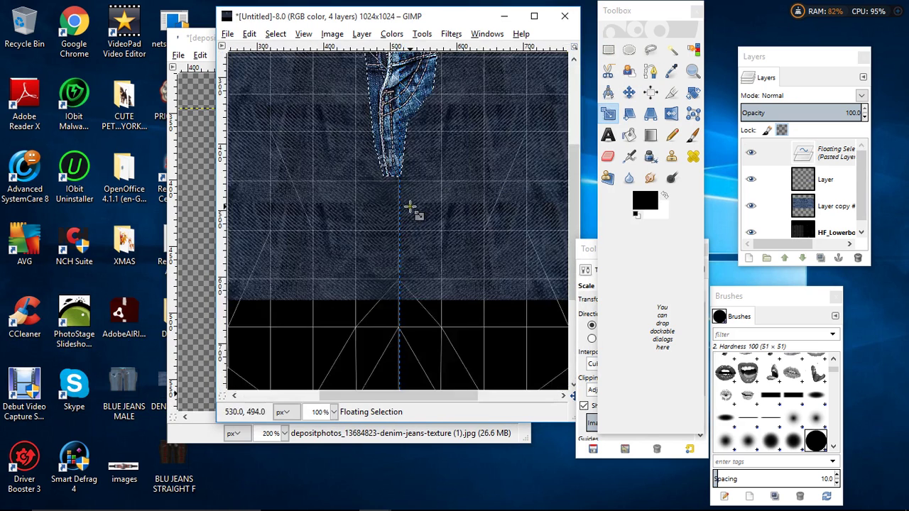
left_click(629, 93)
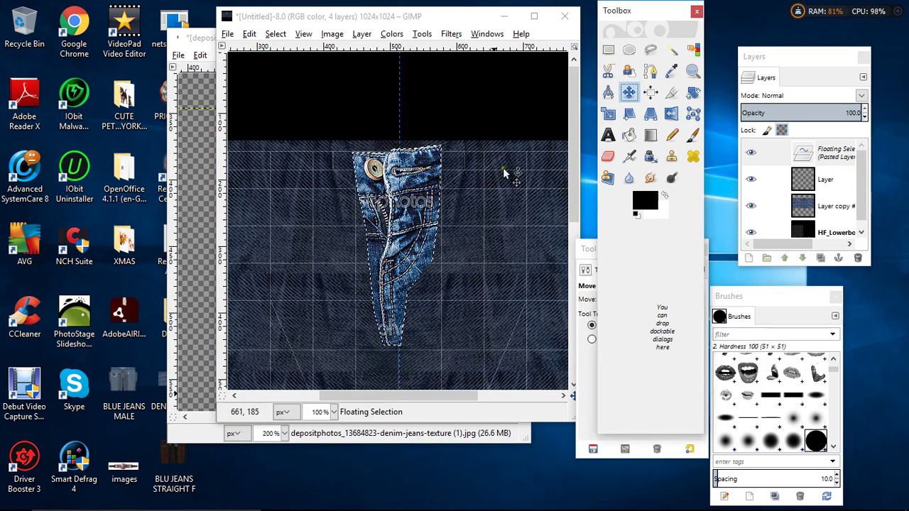
left_click_drag(420, 192, 432, 192)
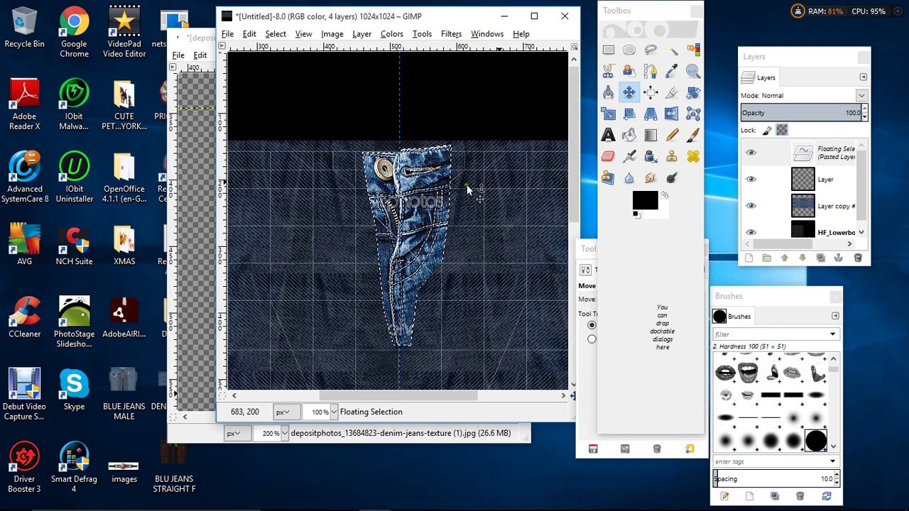
left_click(521, 206)
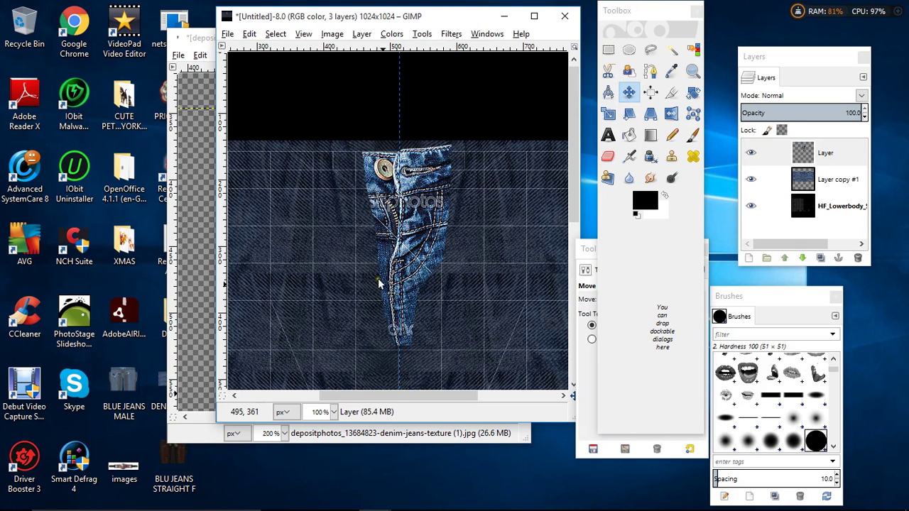
- Export the skirt over DENIM SKIRT.png with Layer copy #1 at 100 opacity and the HF_Lowerbody wireframe layer hidden
left_click(835, 179)
left_click_drag(852, 115, 882, 121)
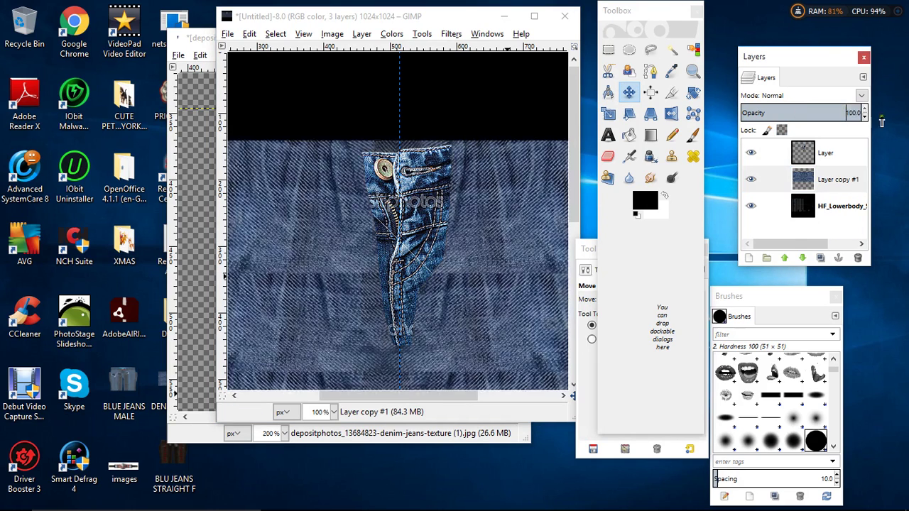
left_click(751, 206)
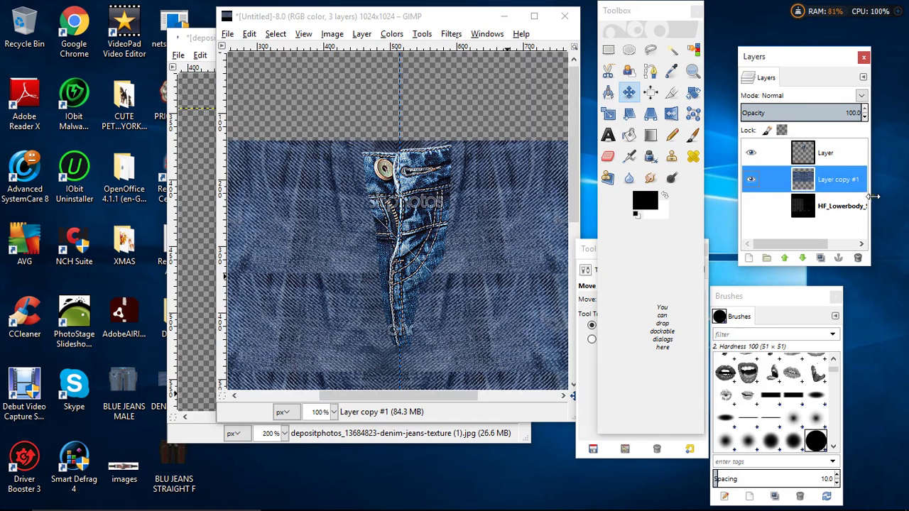
left_click(226, 34)
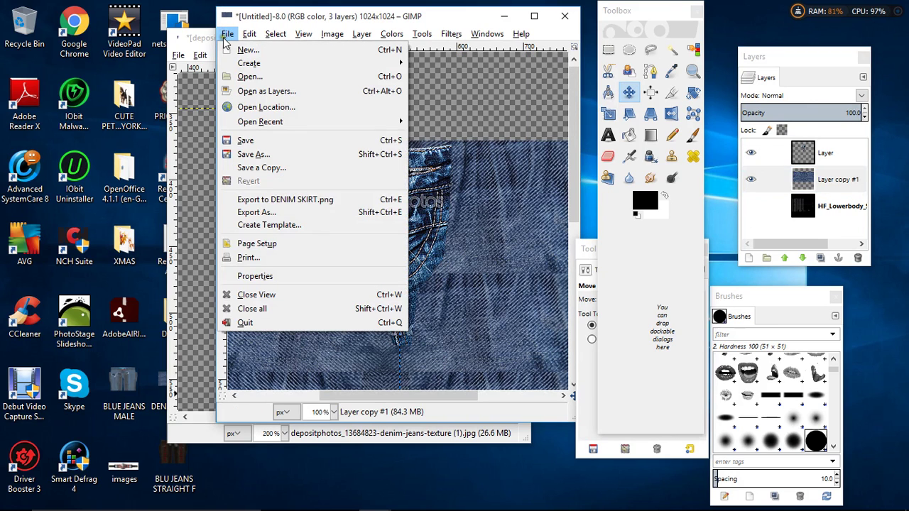
left_click(249, 201)
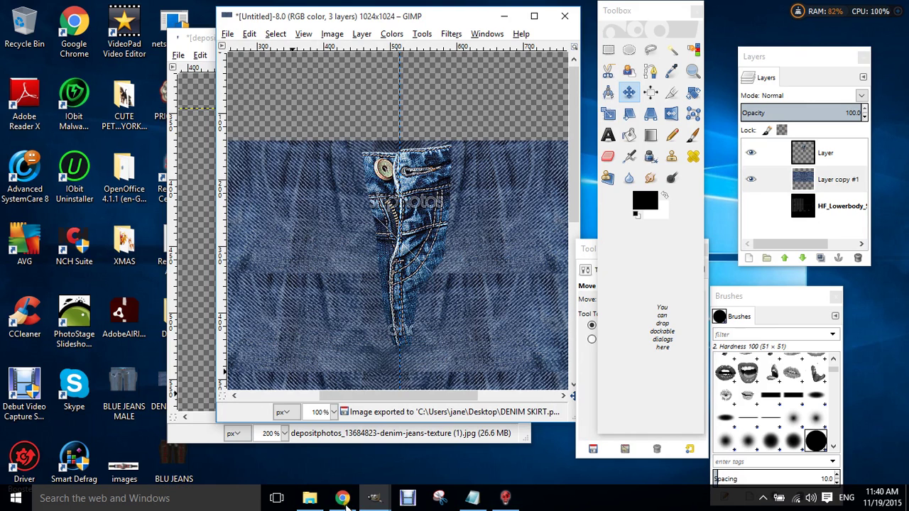
- Switch to Chrome and open the configuration of the untitled female outfit in My Designed Clothing under My Outfits
left_click(343, 497)
left_click(188, 268)
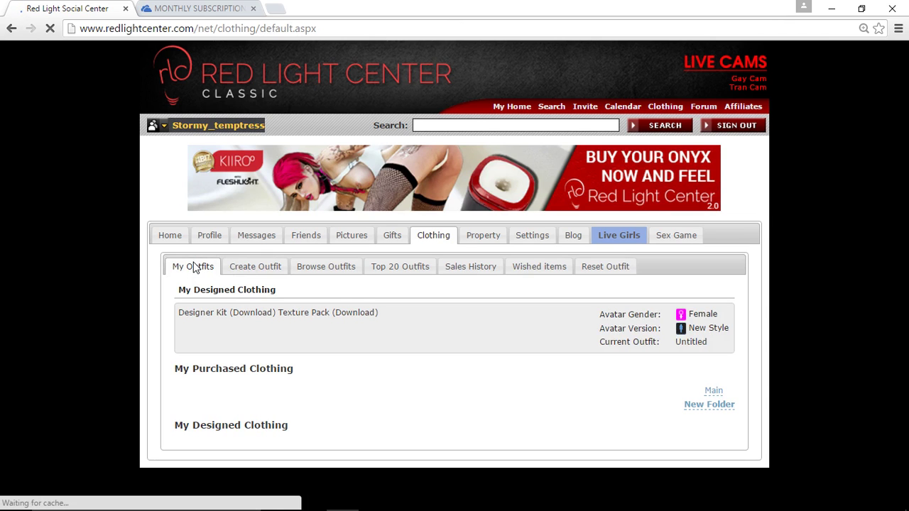
scroll(193, 268, "down", 20)
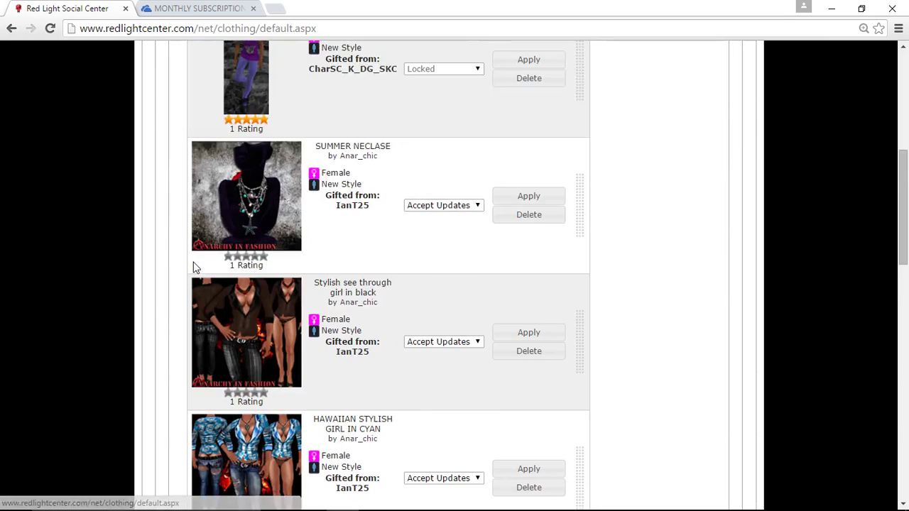
scroll(206, 319, "down", 2)
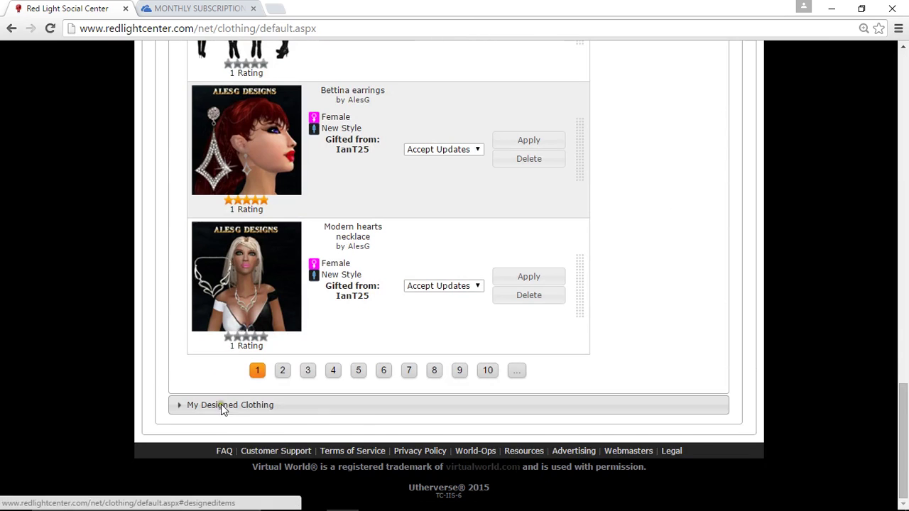
left_click(221, 405)
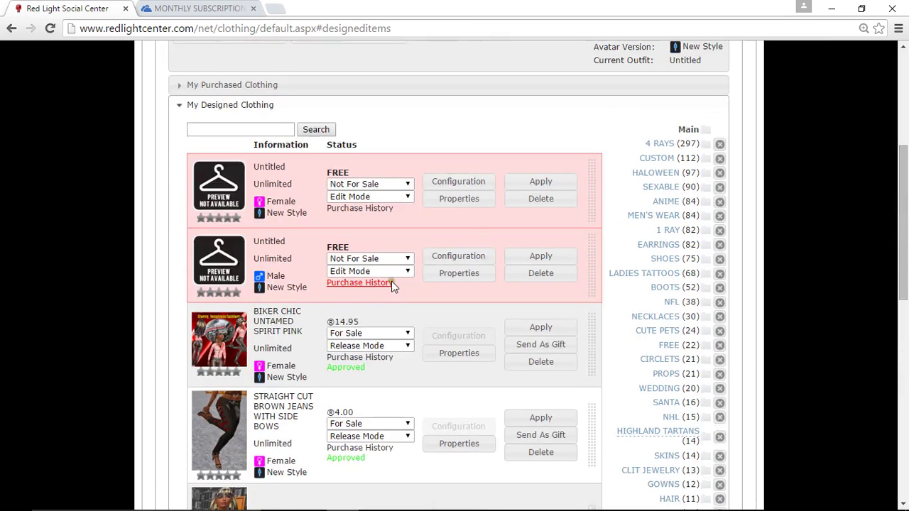
left_click(460, 186)
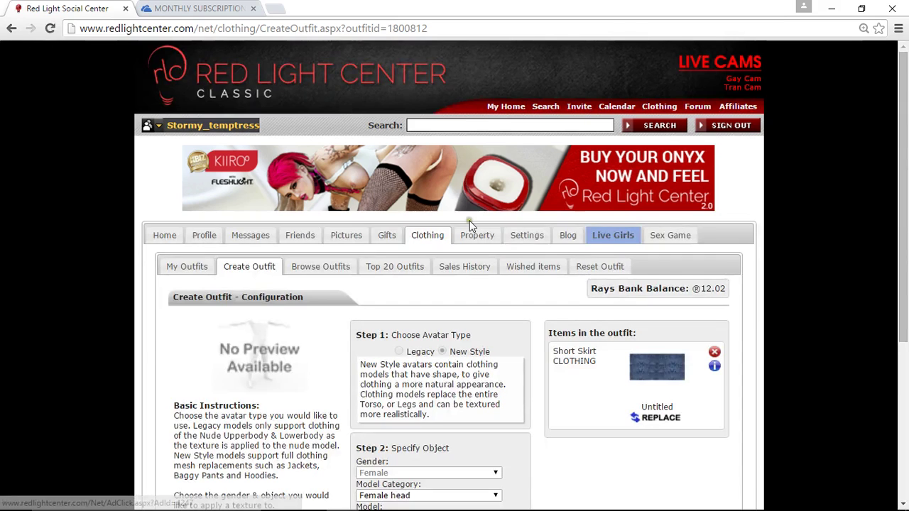
- Replace the Short Skirt texture in the outfit with the DENIM SKIRT file from the Desktop
left_click(647, 418)
left_click(392, 261)
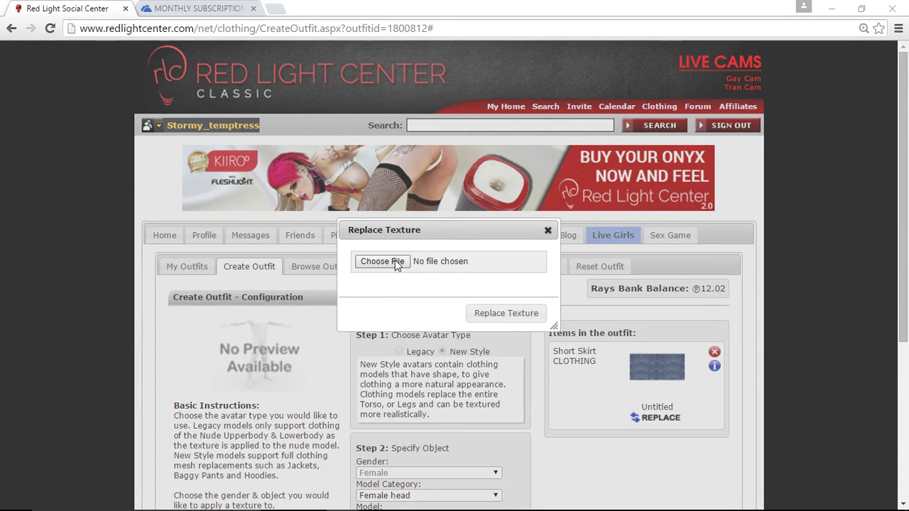
left_click(389, 202)
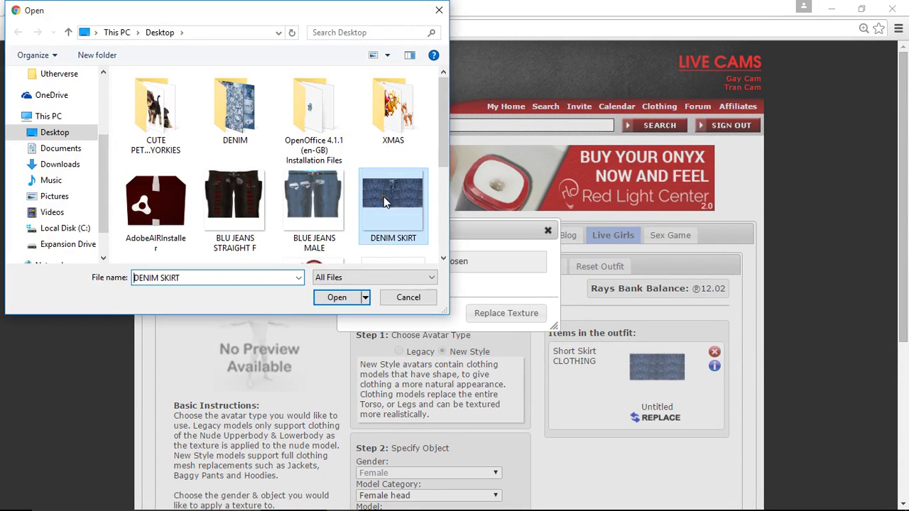
left_click(341, 298)
left_click(511, 313)
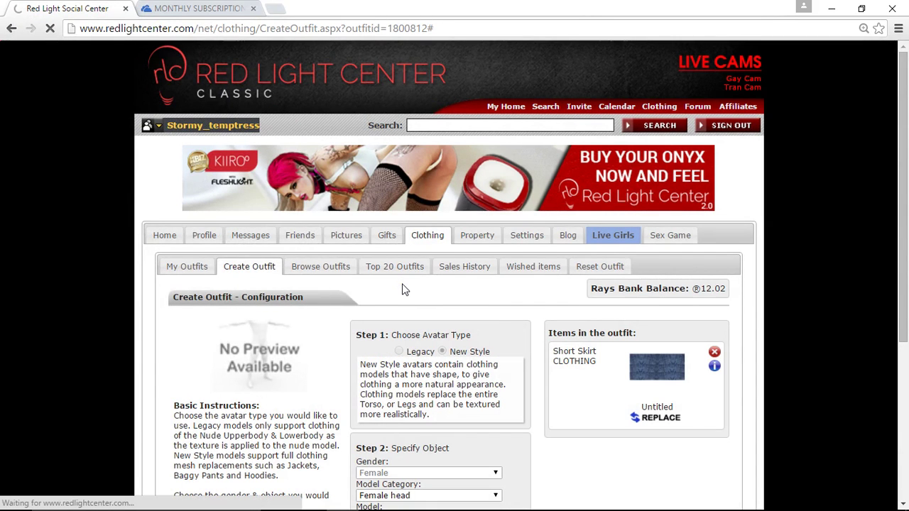
- Publish the outfit and check the skirt's button fly on the avatar in the Red Light Center 3D Client
scroll(395, 346, "down", 3)
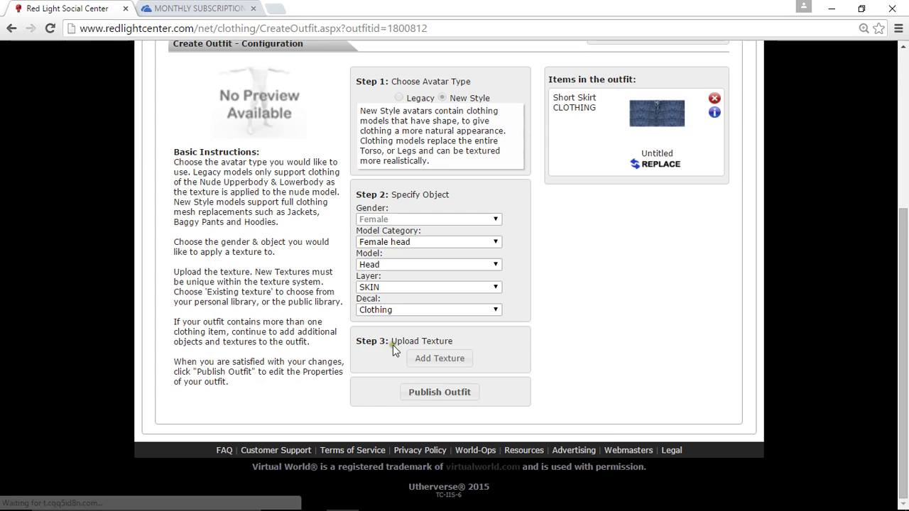
left_click(429, 392)
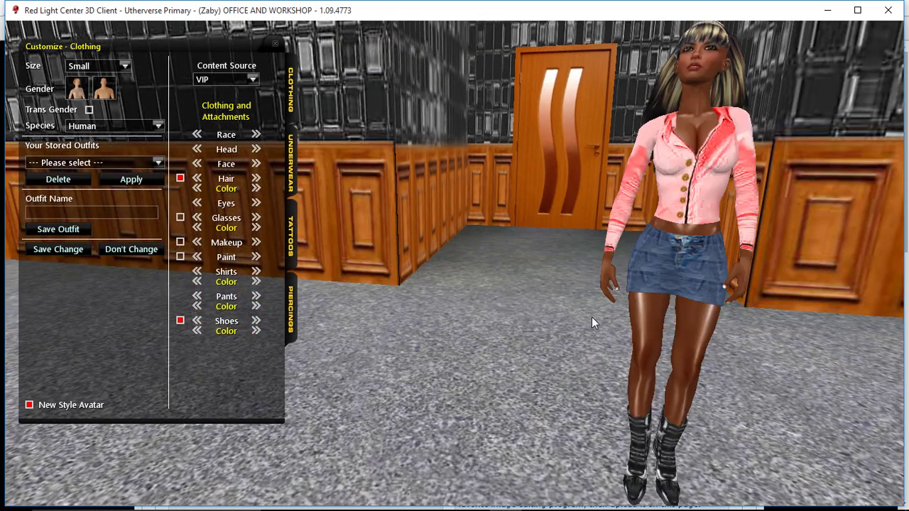
left_click(593, 316)
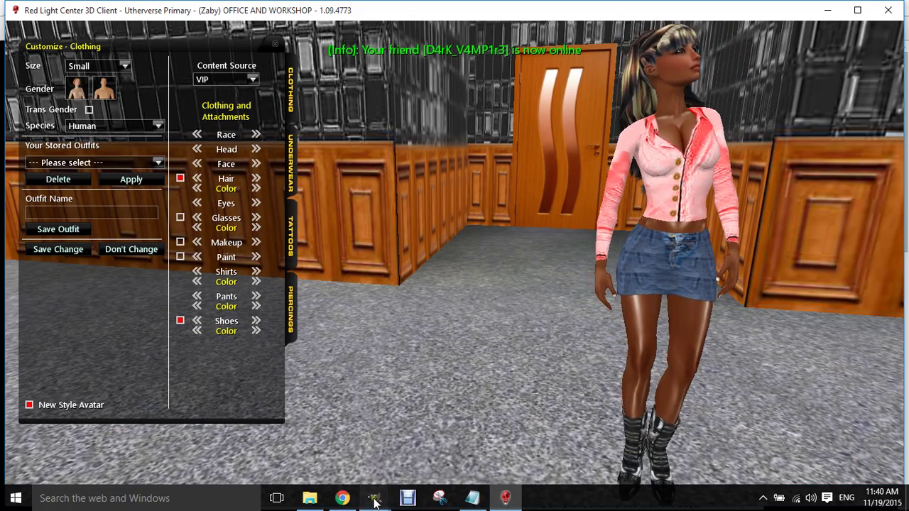
- Switch to the untitled skirt image in GIMP and smudge away the watermark on the right half of the fly on the top layer
mouse_move(374, 498)
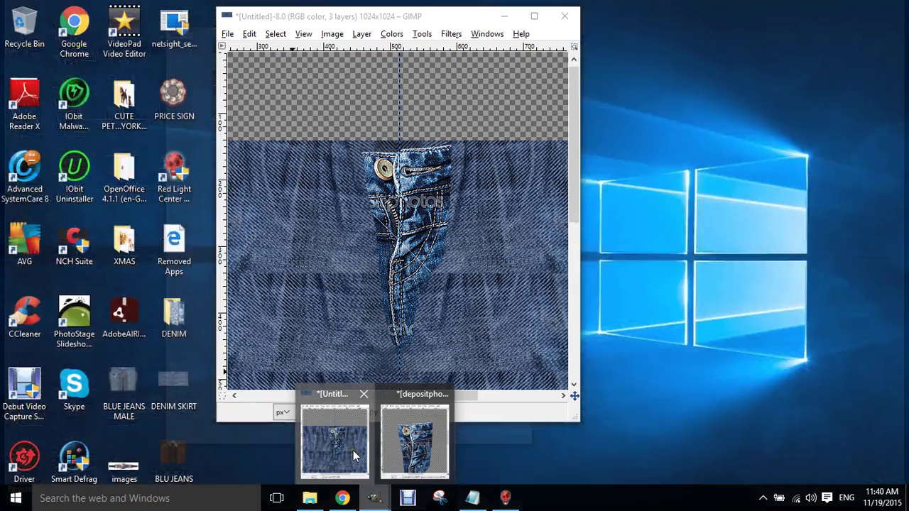
left_click(353, 450)
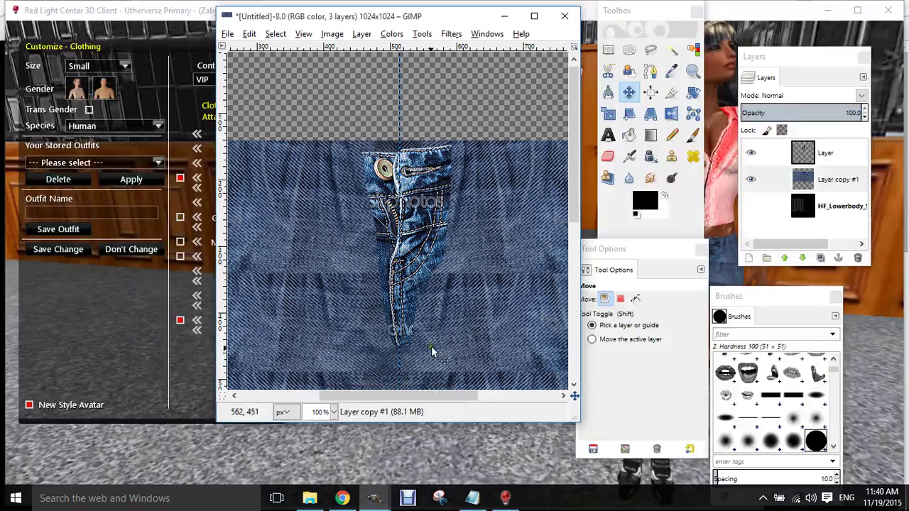
left_click(333, 412)
left_click(327, 334)
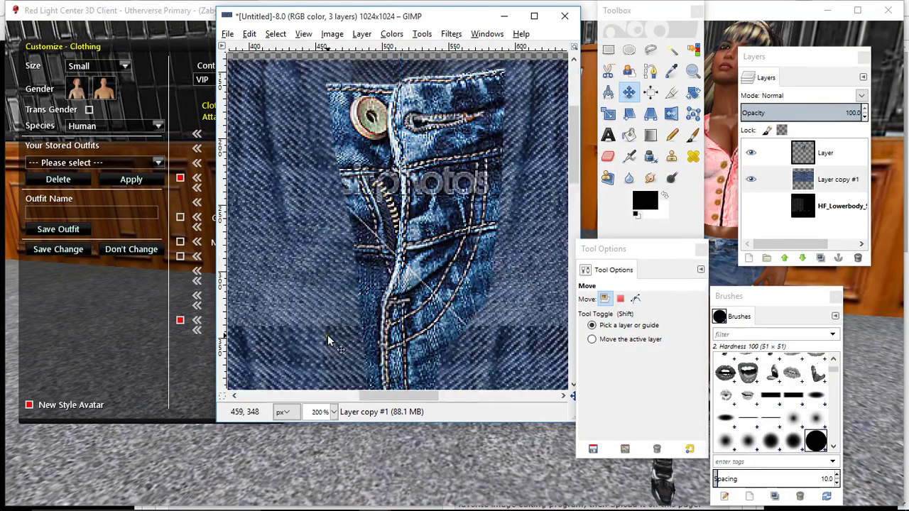
left_click(818, 445)
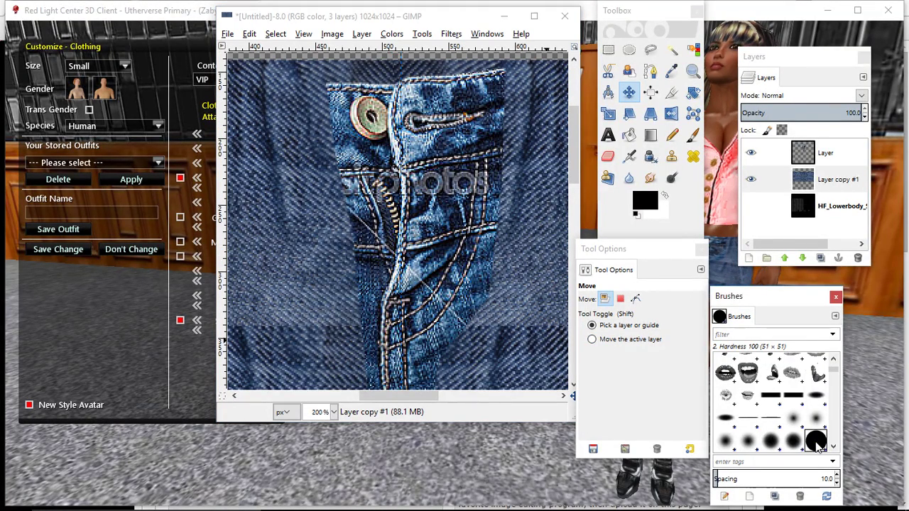
double_click(818, 445)
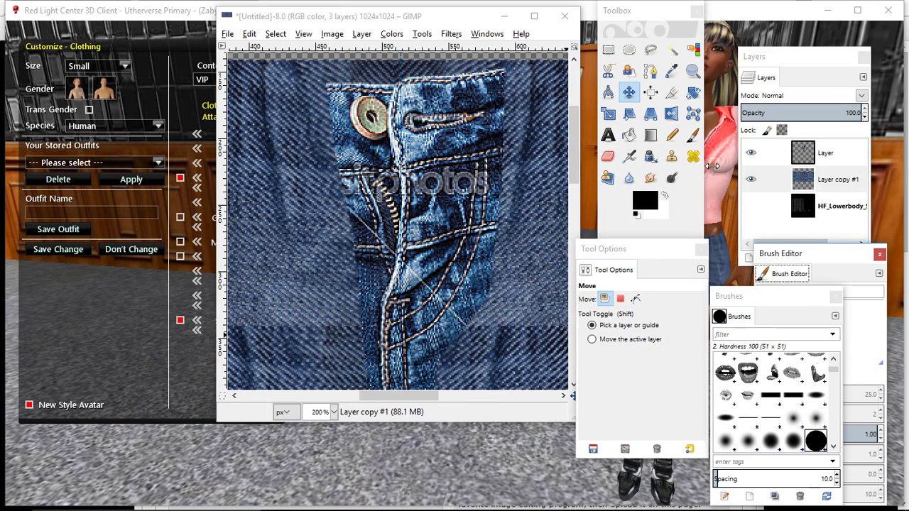
left_click(693, 135)
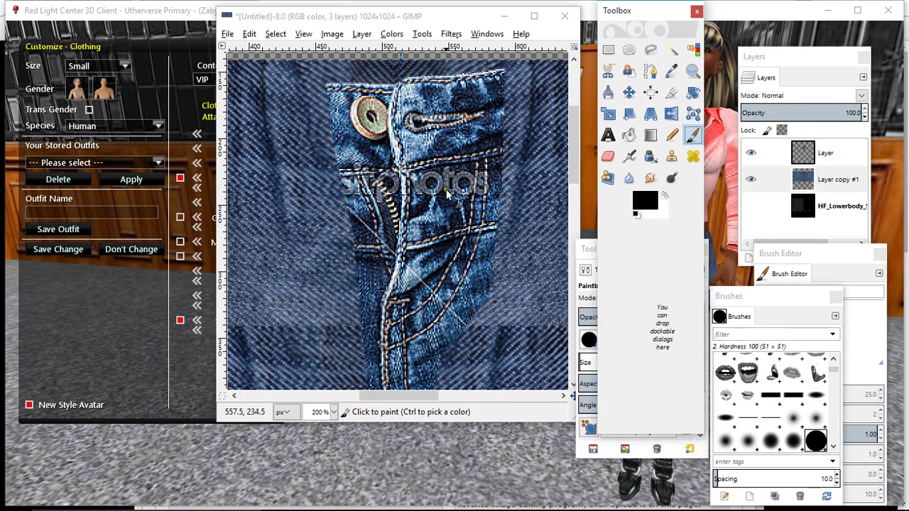
left_click(649, 181)
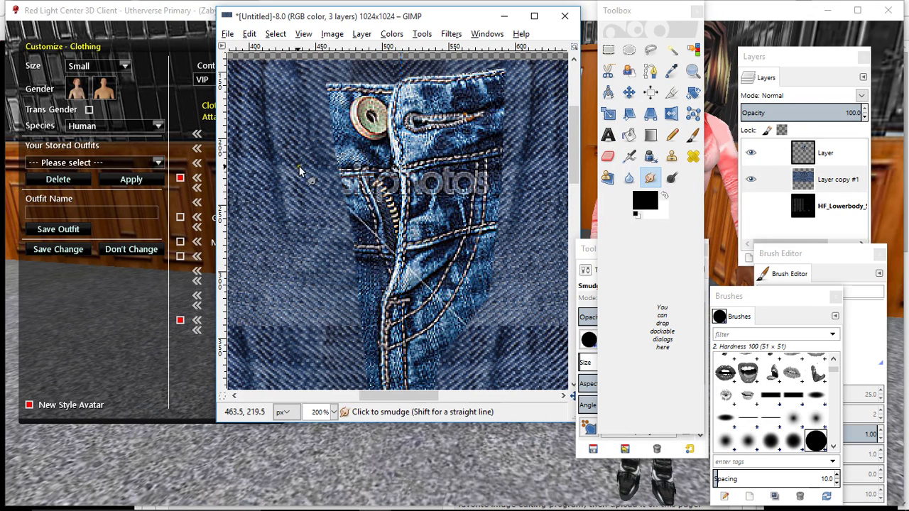
left_click(827, 152)
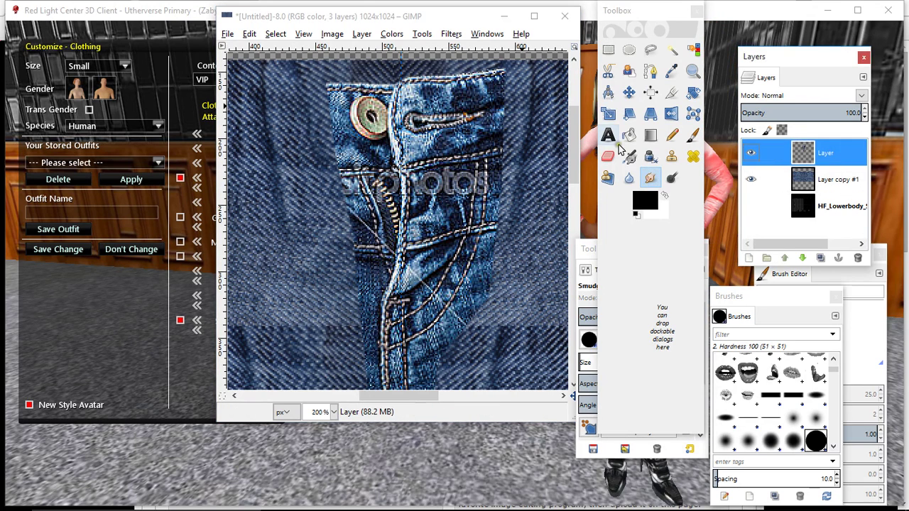
mouse_move(432, 183)
left_mouse_down()
mouse_move(432, 213)
mouse_move(457, 212)
mouse_move(463, 176)
mouse_move(455, 195)
mouse_move(451, 179)
mouse_move(450, 194)
mouse_move(440, 179)
mouse_move(434, 194)
mouse_move(430, 184)
mouse_move(436, 195)
mouse_move(427, 187)
mouse_move(438, 194)
mouse_move(423, 204)
mouse_move(437, 210)
mouse_move(418, 223)
mouse_move(454, 215)
mouse_move(447, 203)
mouse_move(463, 210)
mouse_move(441, 203)
mouse_move(449, 192)
mouse_move(430, 206)
mouse_move(424, 286)
mouse_move(419, 275)
mouse_move(429, 263)
mouse_move(462, 316)
left_mouse_up()
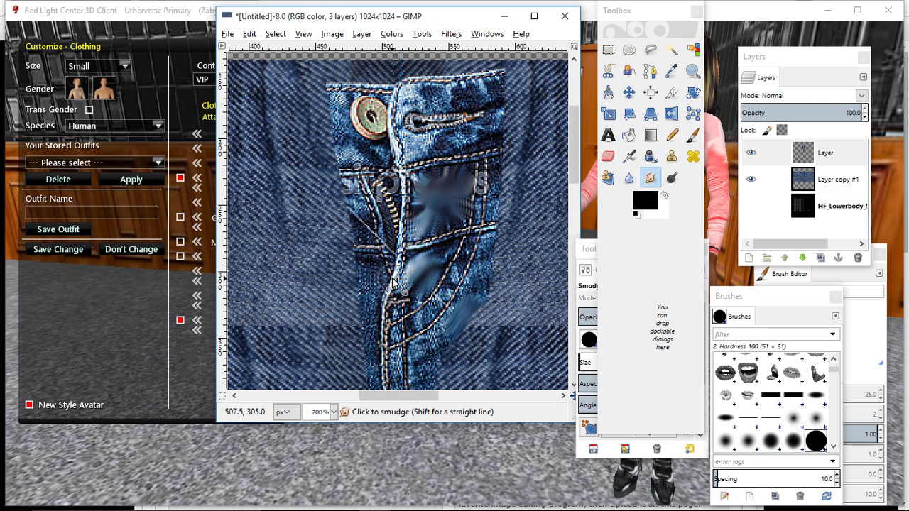
- Set the Smudge brush size to 5 and blend out the remaining watermark around the zipper and at the fly's lower end
left_click(652, 179)
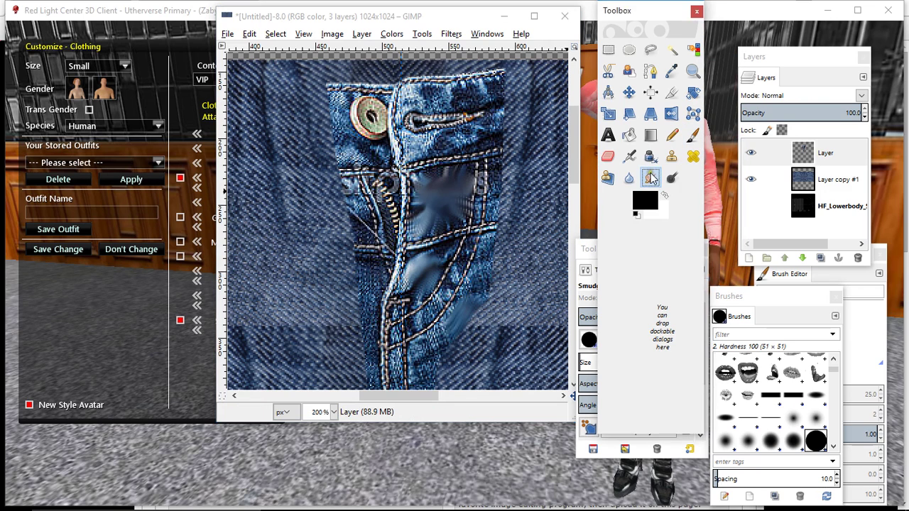
double_click(652, 179)
left_click(676, 365)
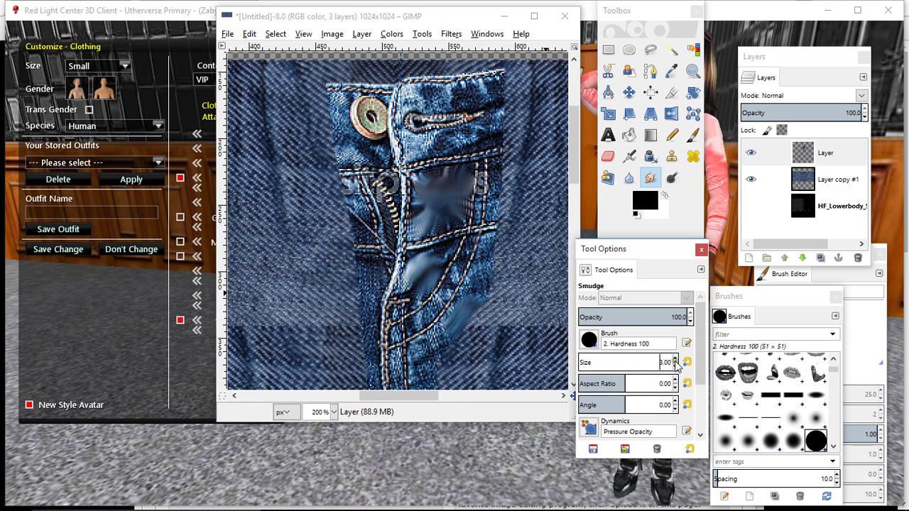
left_click(676, 360)
left_click(676, 360)
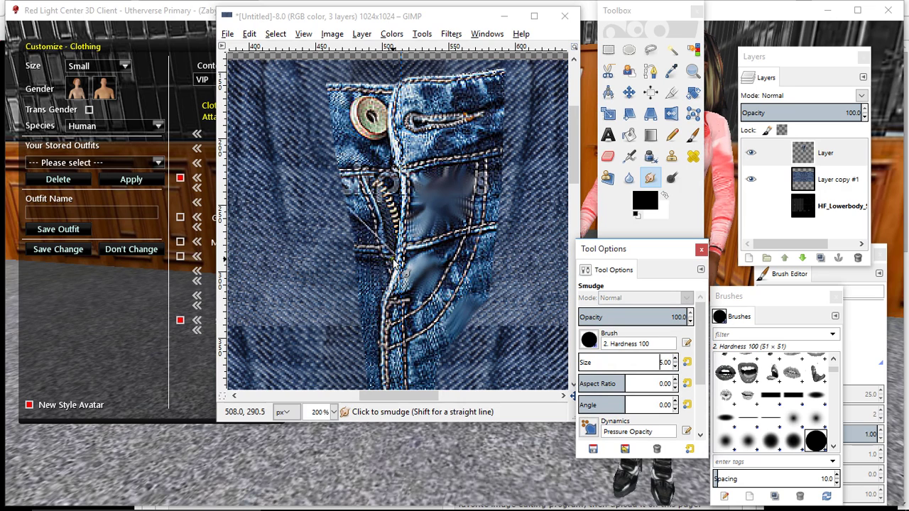
left_click(398, 187)
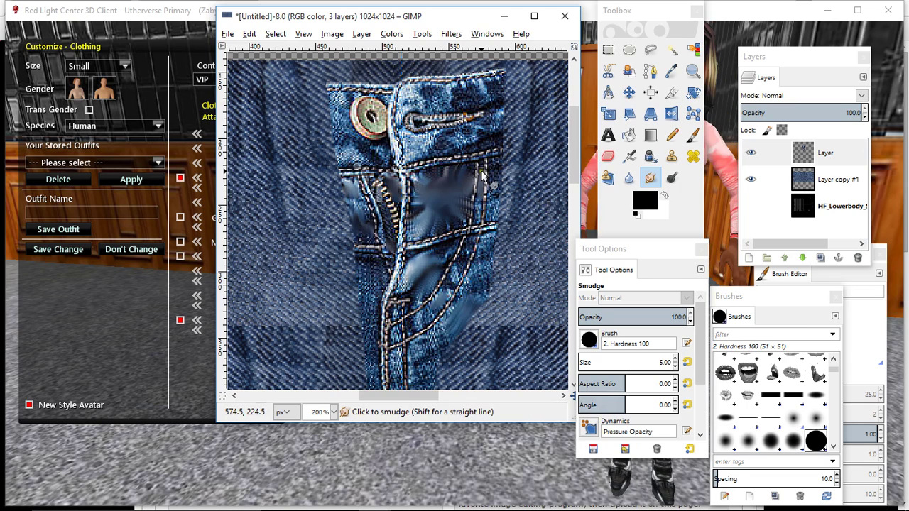
scroll(426, 302, "down", 5)
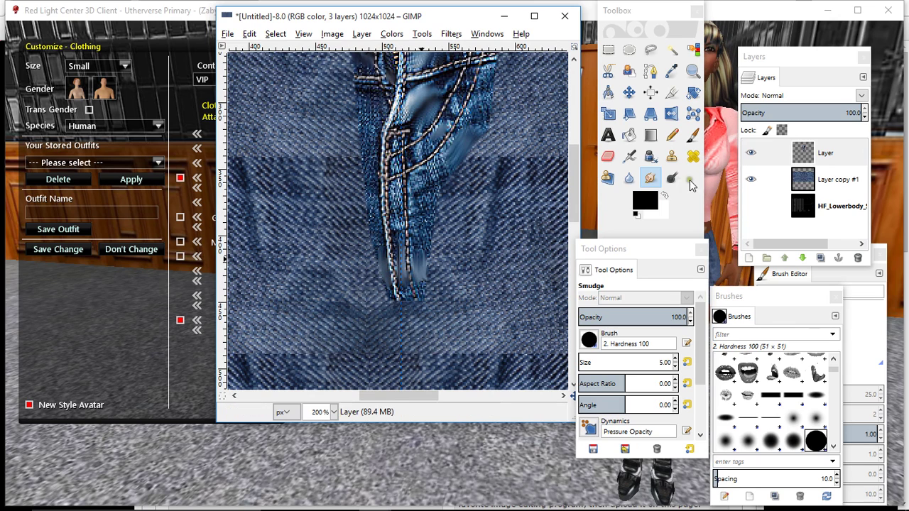
- Set the Smudge brush size to 21 and blend the fly's right edge outward into the surrounding denim on the top layer
left_click(827, 143)
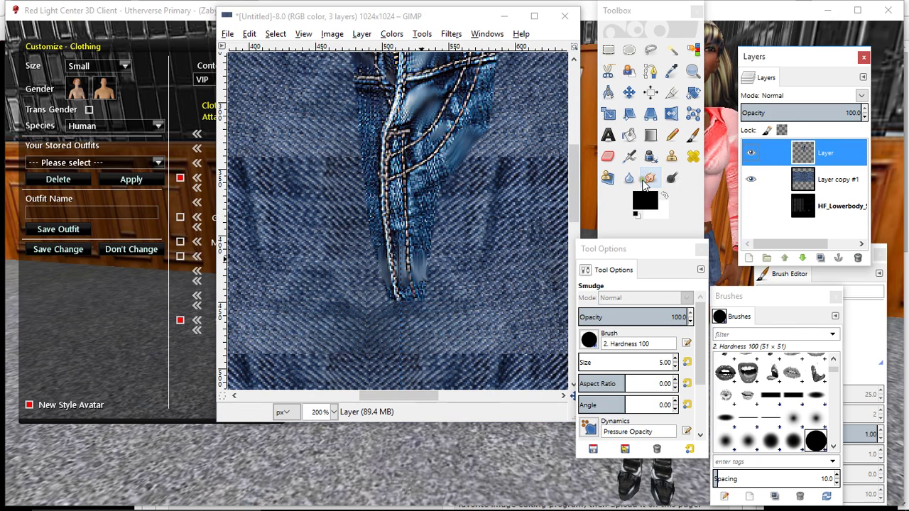
left_click(613, 339)
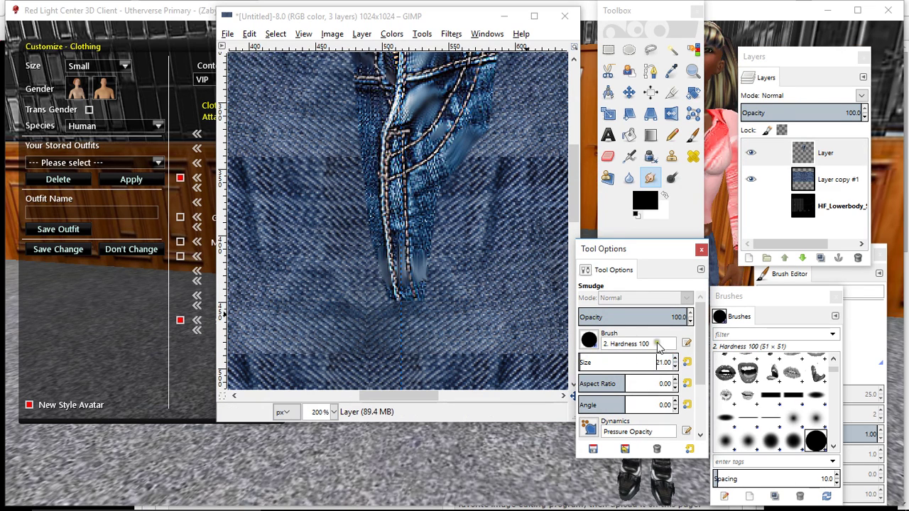
scroll(431, 270, "up", 5)
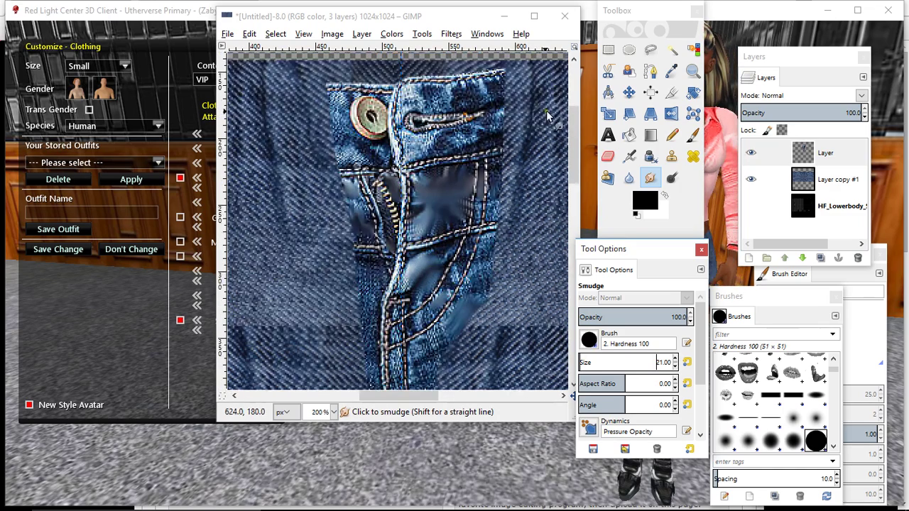
scroll(546, 115, "up", 3)
left_click_drag(488, 160, 536, 170)
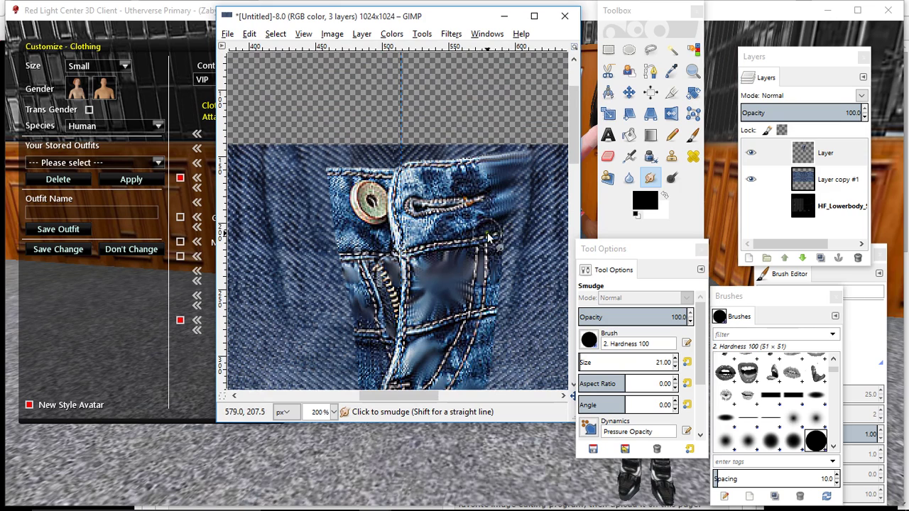
mouse_move(487, 238)
left_mouse_down()
mouse_move(487, 267)
mouse_move(532, 261)
mouse_move(496, 294)
mouse_move(491, 306)
mouse_move(513, 337)
mouse_move(500, 338)
left_mouse_up()
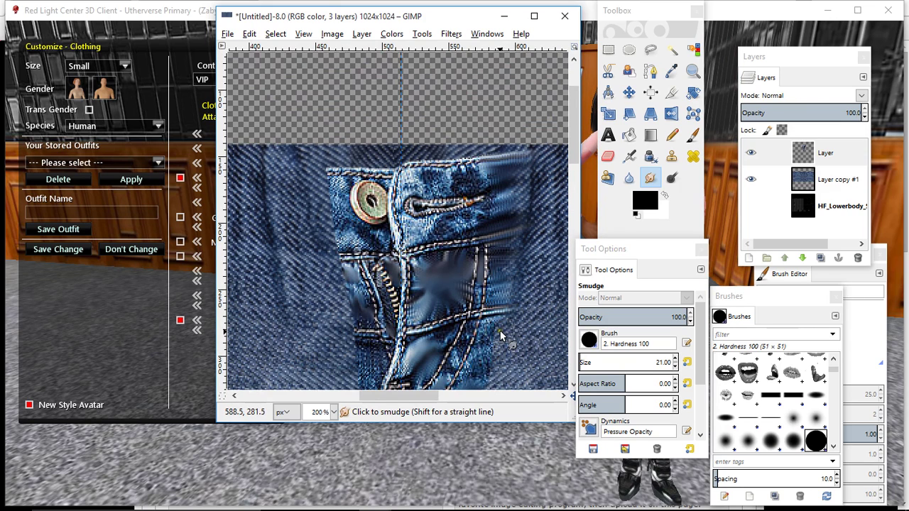
scroll(504, 319, "down", 3)
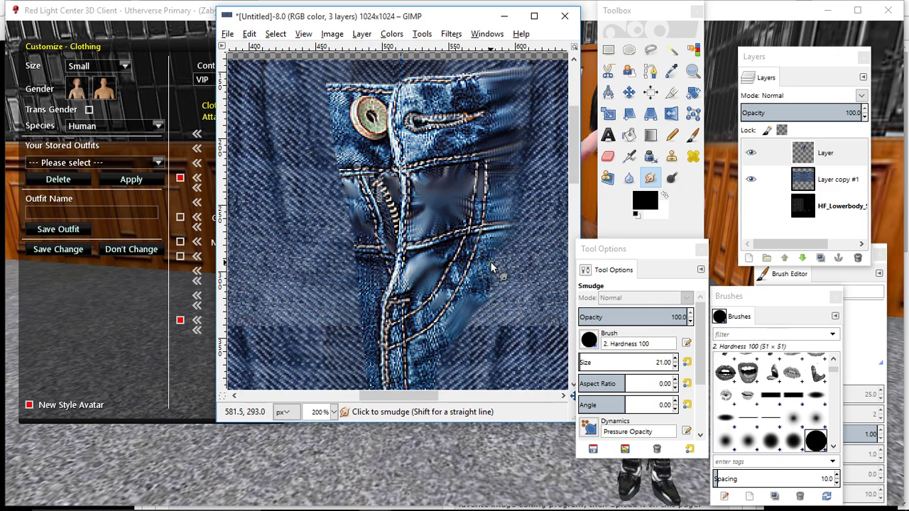
mouse_move(492, 267)
left_mouse_down()
mouse_move(481, 289)
mouse_move(523, 292)
mouse_move(474, 311)
mouse_move(509, 313)
mouse_move(463, 325)
mouse_move(507, 333)
left_mouse_up()
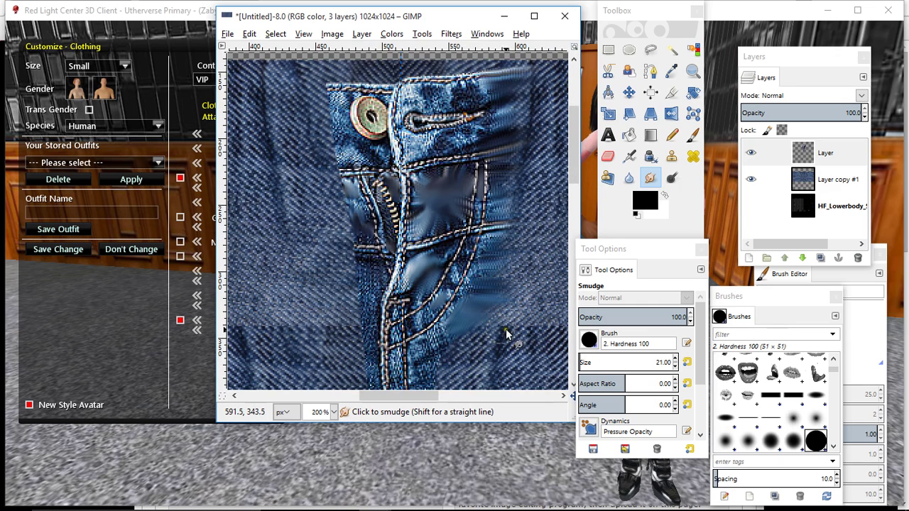
mouse_move(441, 351)
left_mouse_down()
mouse_move(436, 361)
mouse_move(471, 346)
left_mouse_up()
- Smudge the fly's lower right side and its left edge into the denim, and check the whole texture at 50% zoom
scroll(471, 345, "down", 5)
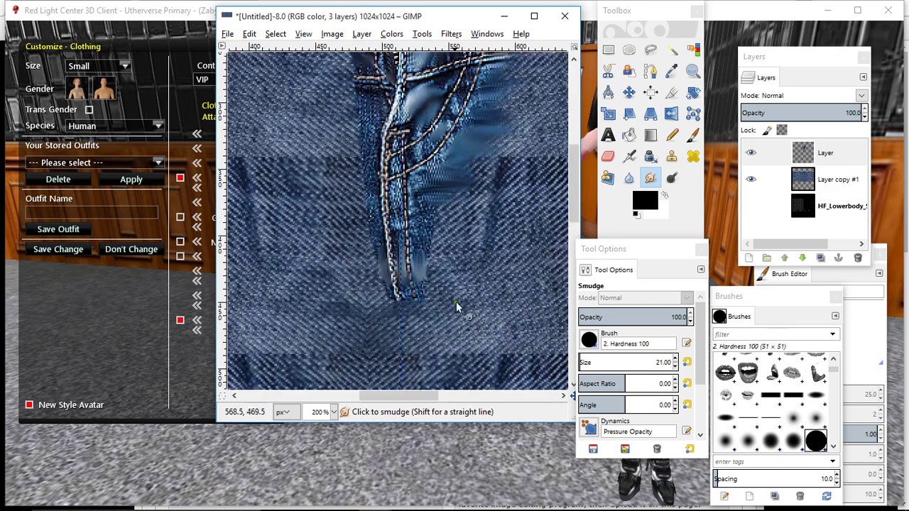
mouse_move(457, 306)
left_mouse_down()
mouse_move(427, 238)
mouse_move(444, 245)
mouse_move(431, 260)
mouse_move(460, 275)
mouse_move(432, 290)
mouse_move(471, 296)
mouse_move(428, 286)
mouse_move(452, 286)
mouse_move(398, 311)
mouse_move(405, 289)
mouse_move(393, 298)
mouse_move(337, 293)
mouse_move(374, 270)
mouse_move(346, 269)
mouse_move(368, 254)
mouse_move(349, 249)
mouse_move(363, 233)
mouse_move(346, 230)
mouse_move(371, 211)
mouse_move(337, 211)
mouse_move(361, 180)
mouse_move(334, 186)
mouse_move(363, 162)
mouse_move(345, 148)
mouse_move(353, 128)
mouse_move(310, 138)
mouse_move(371, 103)
mouse_move(364, 93)
mouse_move(304, 95)
mouse_move(356, 75)
mouse_move(333, 79)
mouse_move(316, 101)
left_mouse_up()
scroll(314, 101, "up", 5)
mouse_move(341, 199)
left_mouse_down()
mouse_move(311, 214)
mouse_move(348, 200)
mouse_move(294, 197)
mouse_move(335, 175)
mouse_move(280, 173)
mouse_move(340, 145)
mouse_move(285, 143)
mouse_move(329, 123)
mouse_move(289, 122)
mouse_move(326, 104)
mouse_move(290, 104)
mouse_move(344, 92)
mouse_move(260, 94)
left_mouse_up()
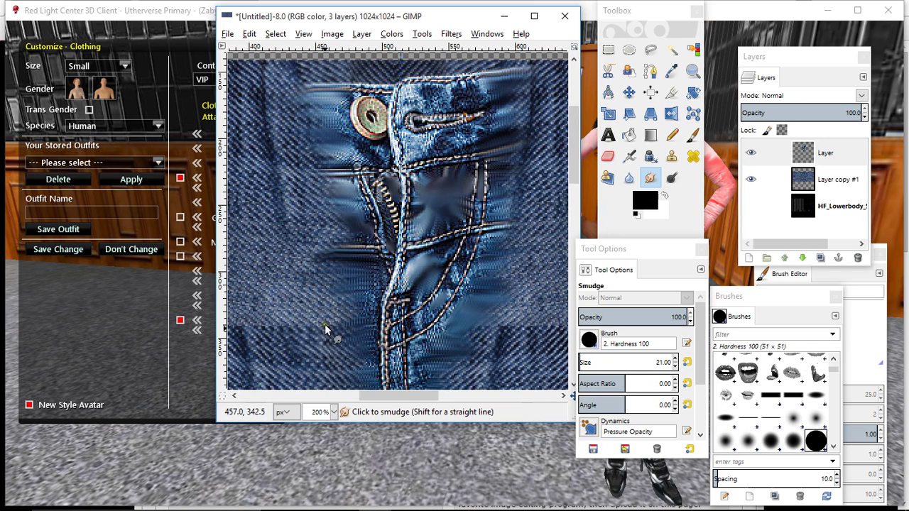
left_click(334, 412)
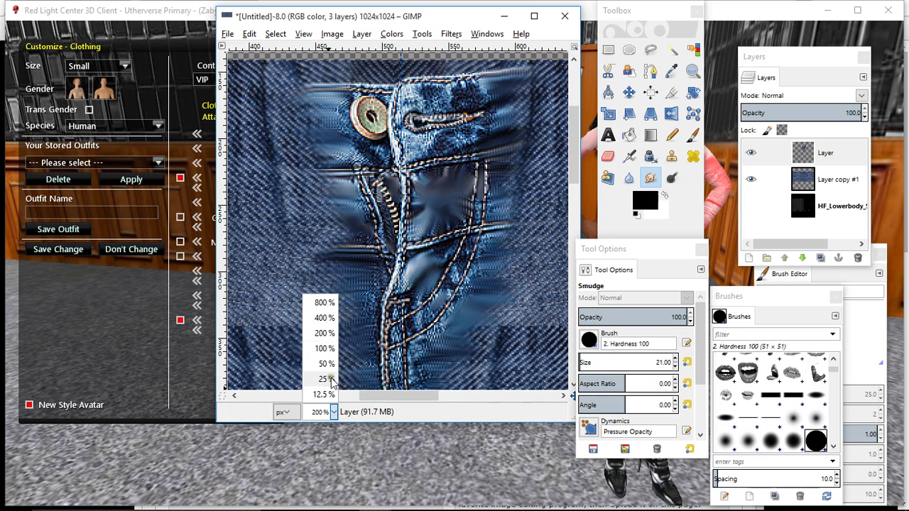
left_click(327, 369)
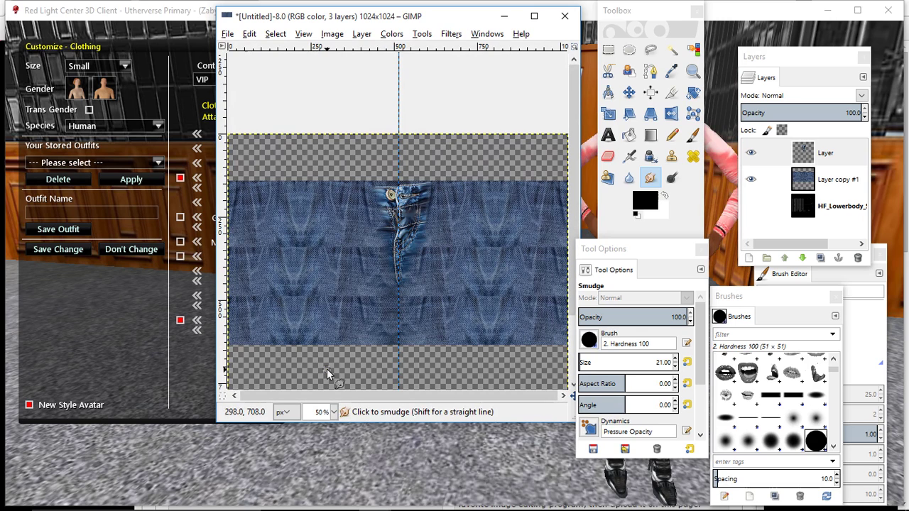
scroll(322, 364, "down", 2)
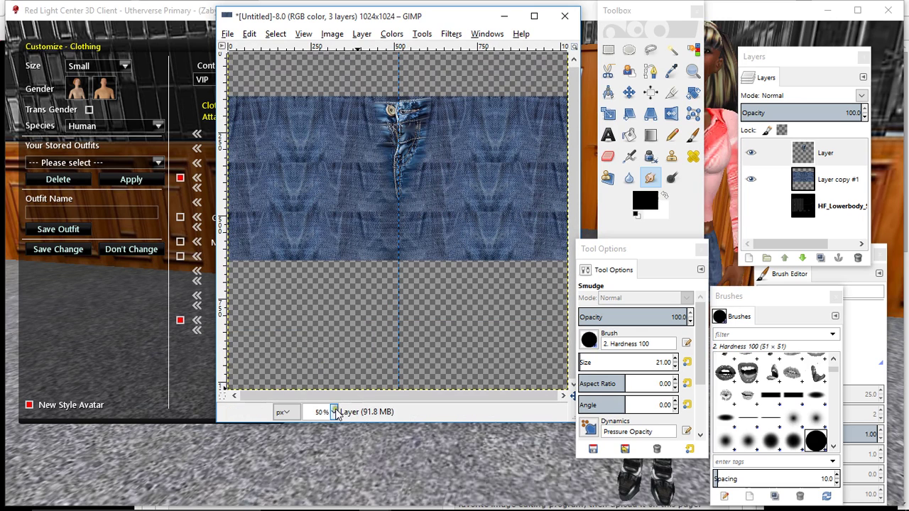
- Reduce the fly layer's saturation to -42 with Hue-Saturation
left_click(334, 412)
left_click(328, 337)
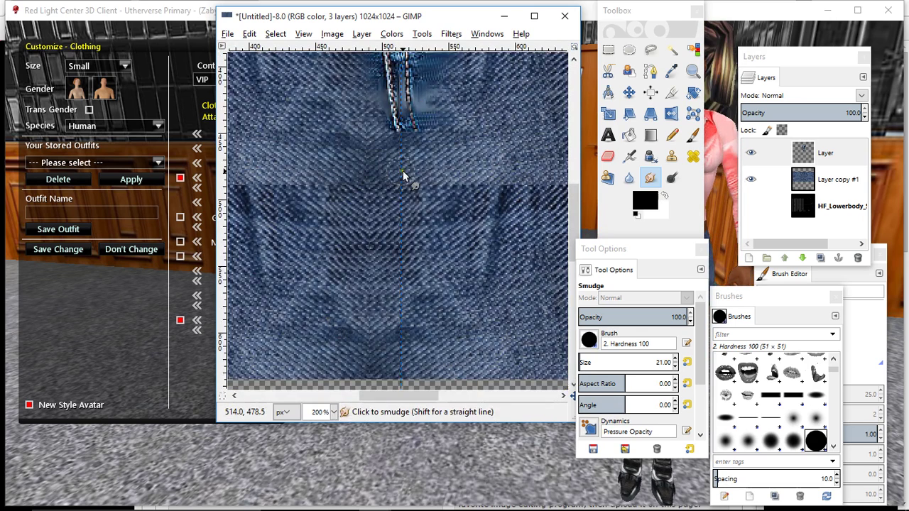
left_click(628, 93)
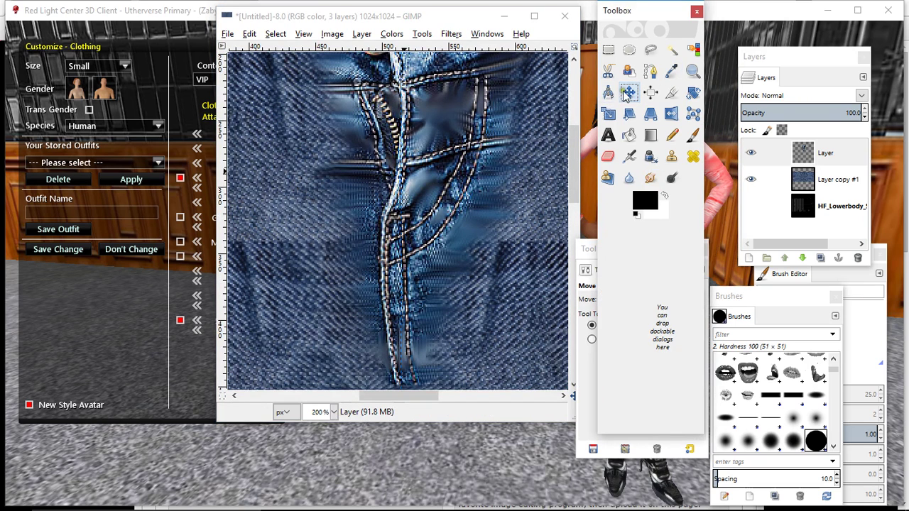
left_click(391, 33)
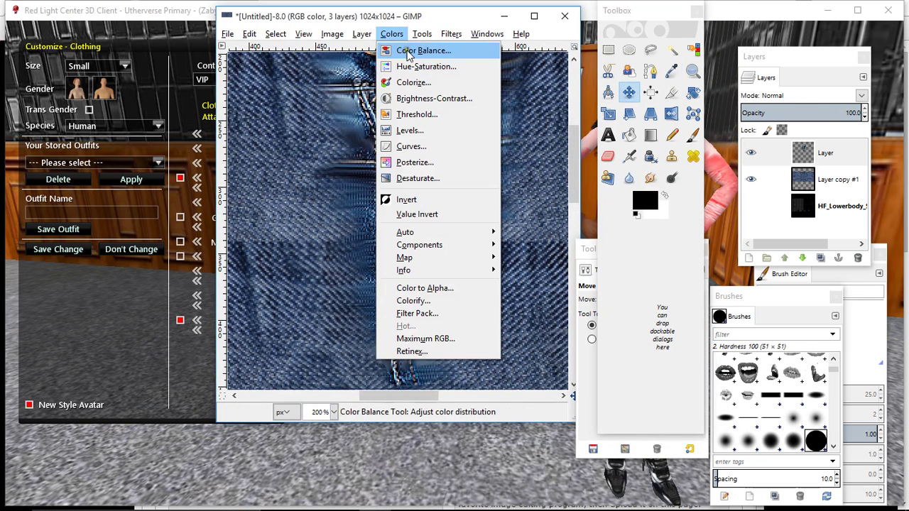
left_click(424, 66)
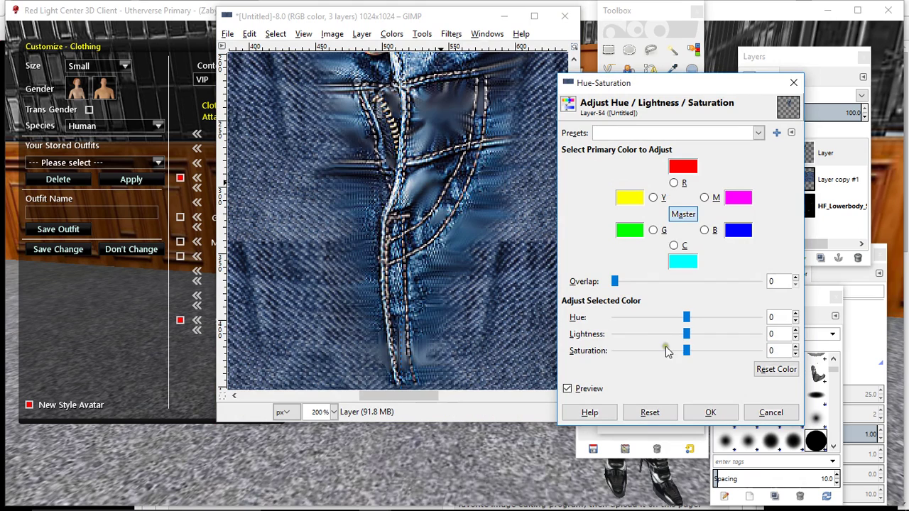
left_click_drag(686, 351, 657, 360)
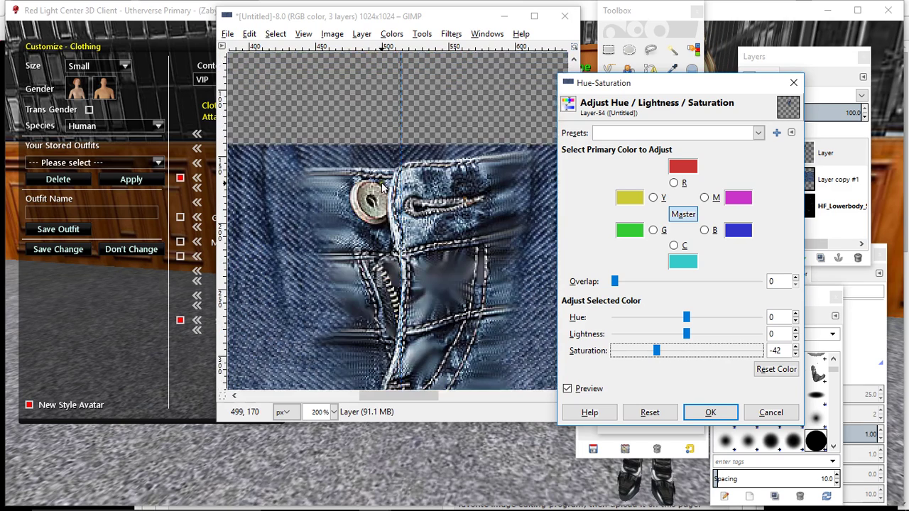
left_click(710, 413)
- Check the whole skirt texture at 50% zoom and re-export it, overwriting DENIM SKIRT.png
left_click(334, 412)
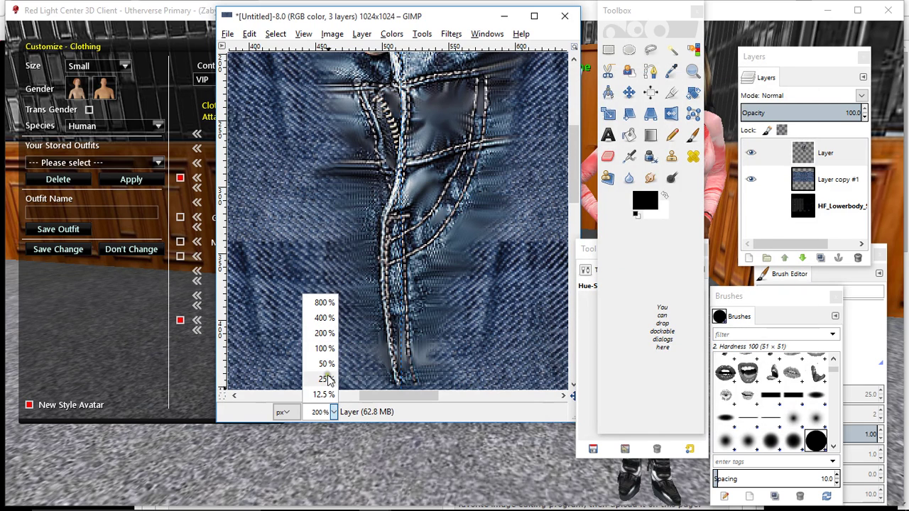
left_click(331, 371)
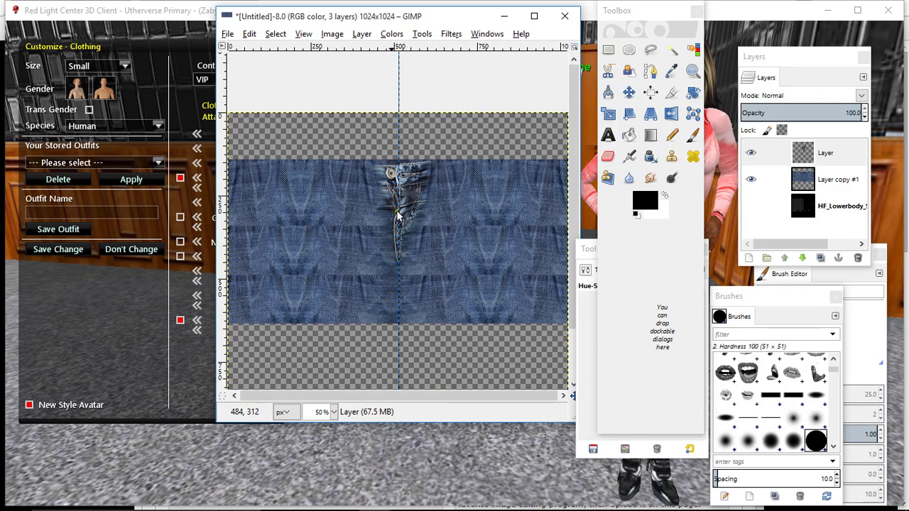
scroll(386, 188, "down", 2)
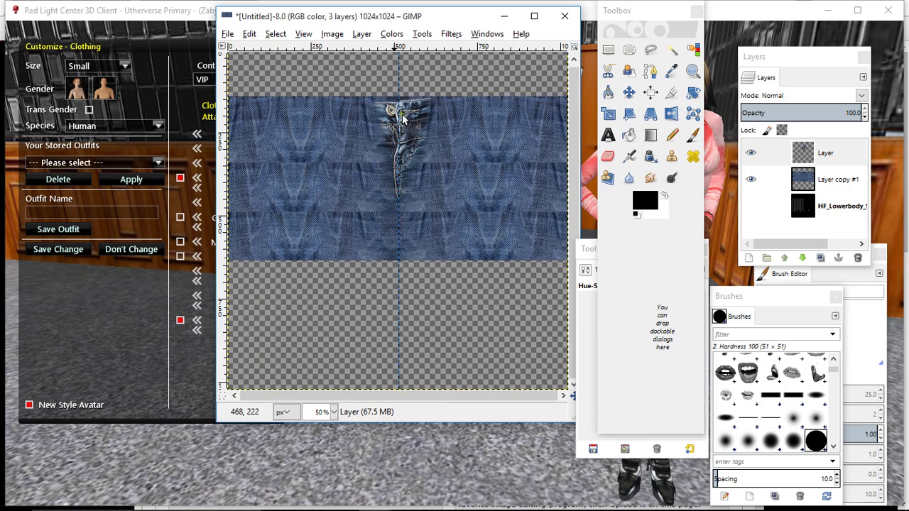
left_click(227, 34)
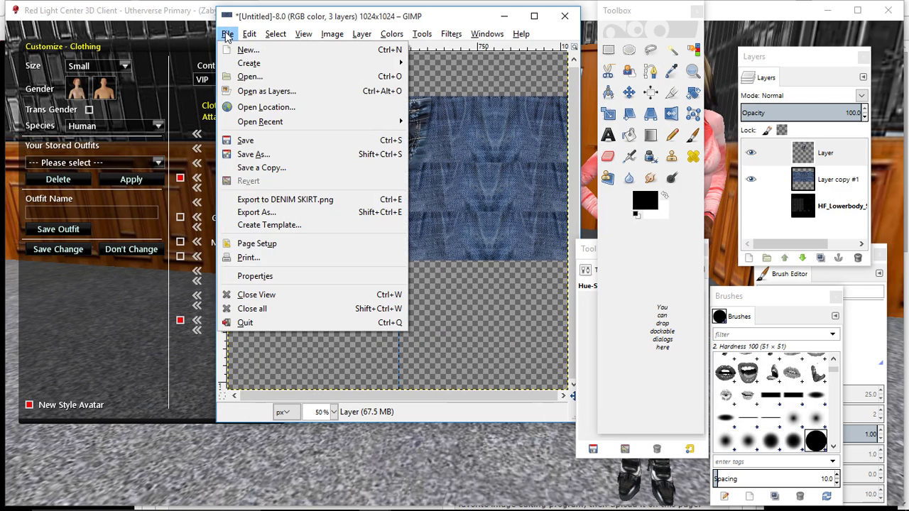
left_click(260, 201)
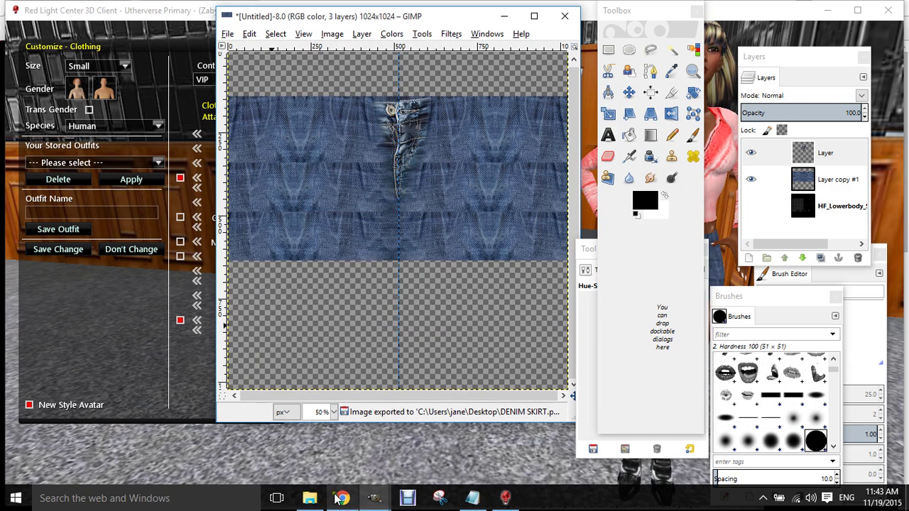
- Switch to the Red Light Center site in Chrome and open the configuration of the untitled short skirt outfit under the designed clothing
left_click(341, 499)
left_click(187, 266)
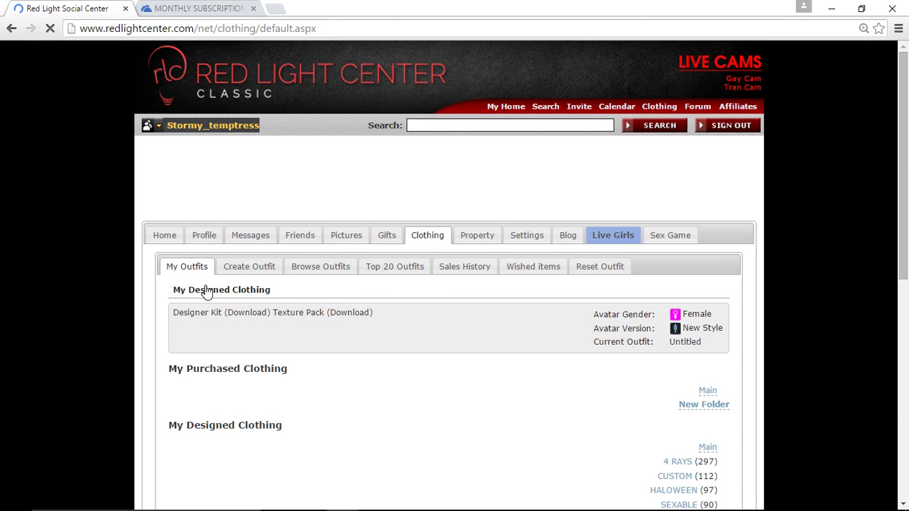
scroll(207, 295, "down", 20)
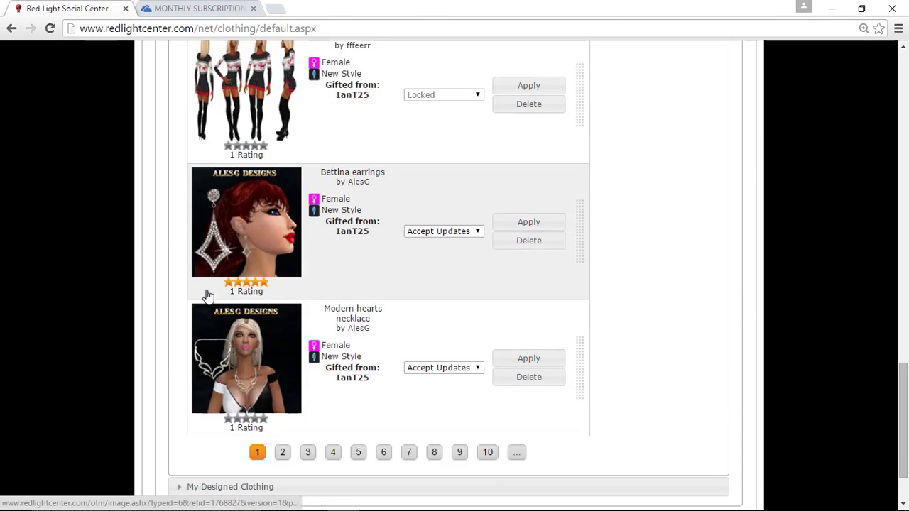
scroll(207, 295, "down", 3)
left_click(235, 404)
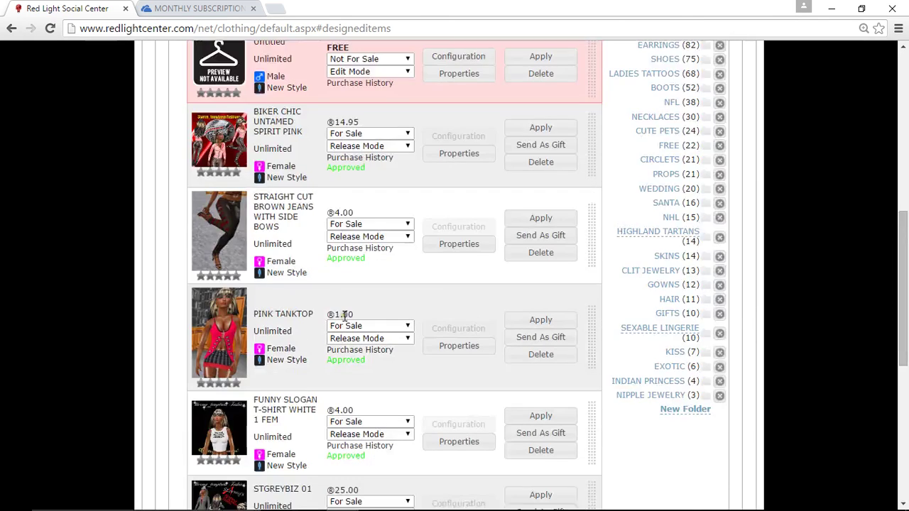
scroll(450, 220, "up", 3)
left_click(473, 185)
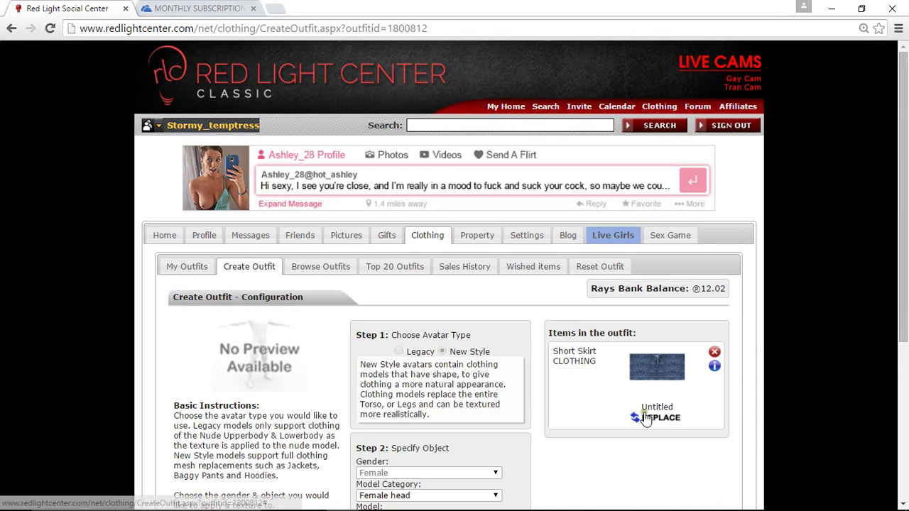
- Replace the Short Skirt item's texture with DENIM SKIRT.png from the Desktop
left_click(648, 418)
left_click(388, 262)
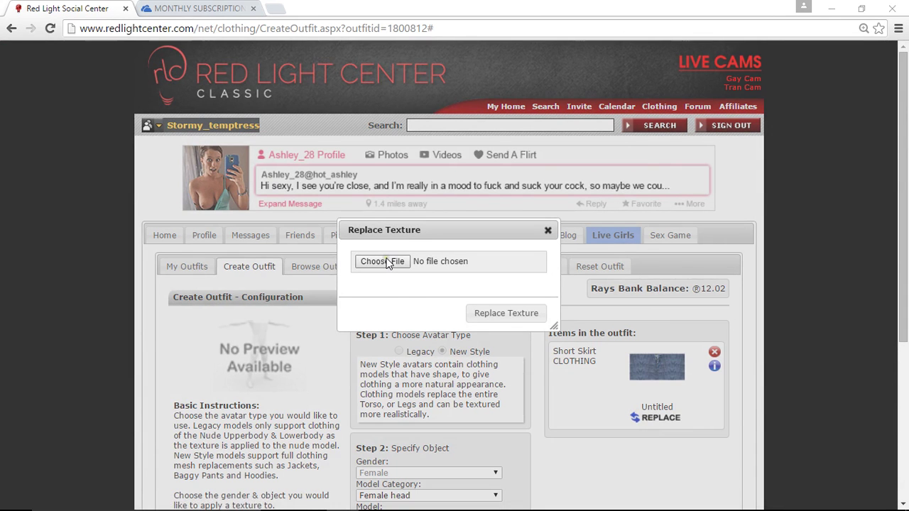
left_click(376, 191)
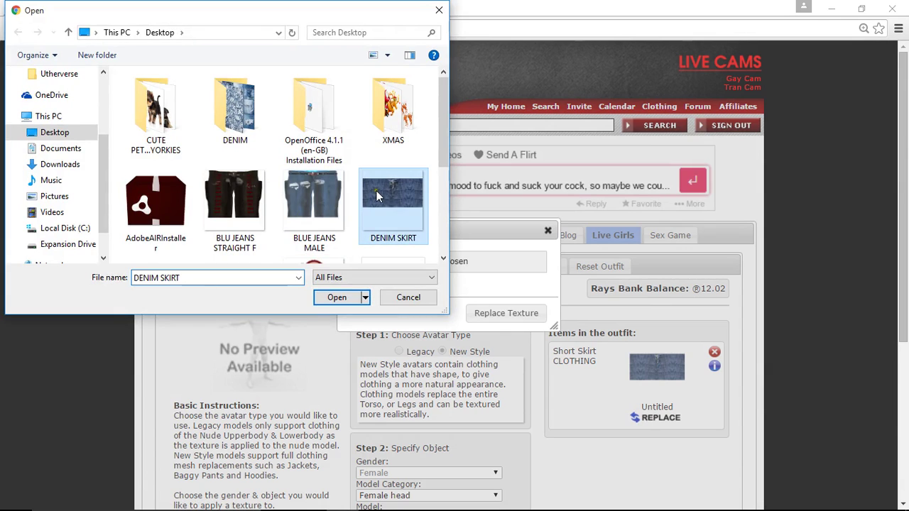
left_click(340, 296)
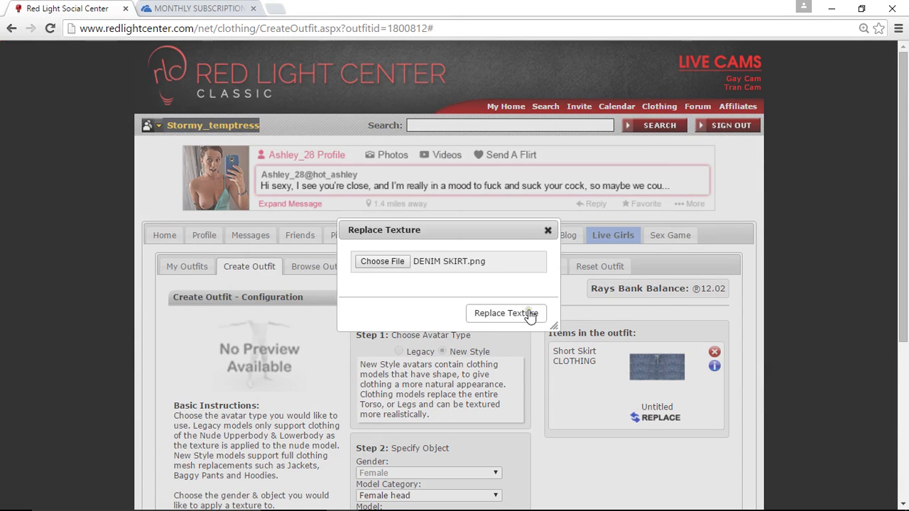
left_click(528, 315)
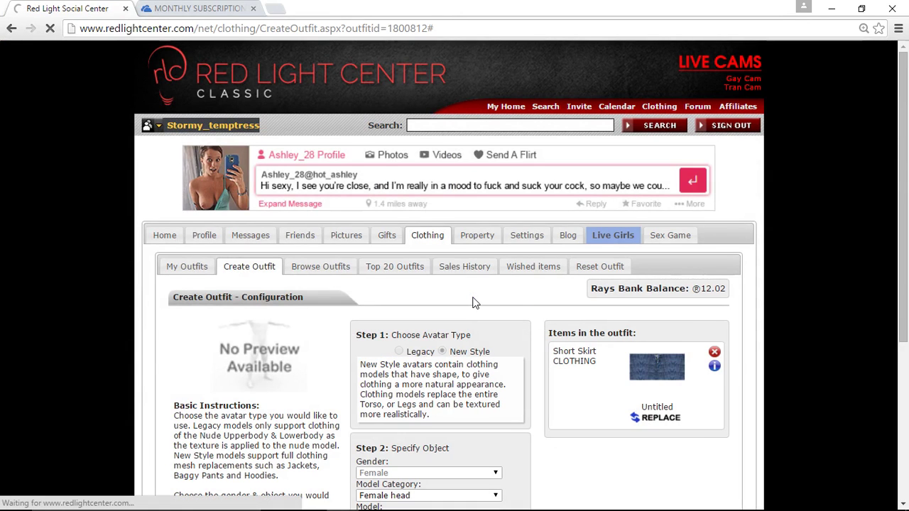
- Proceed to the outfit's publishing properties, test the outfit on the avatar and view it in the Red Light Center 3D Client
scroll(461, 333, "down", 4)
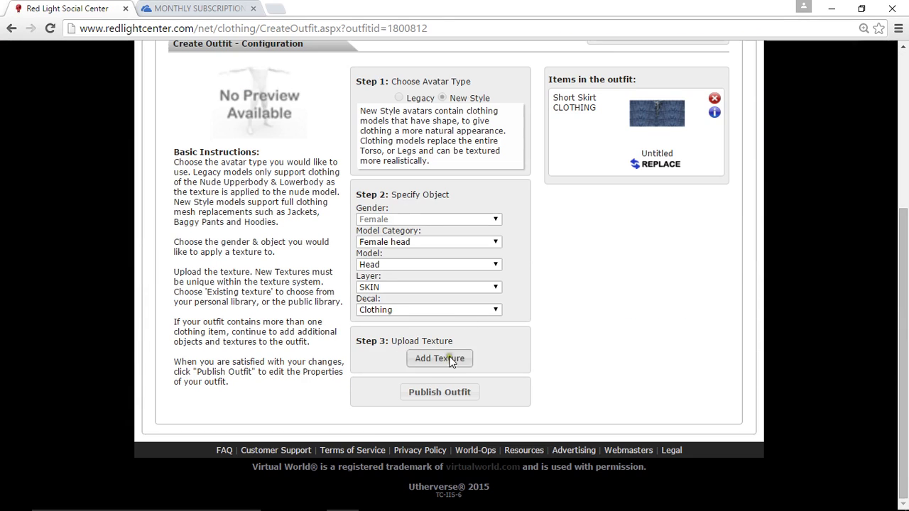
left_click(433, 395)
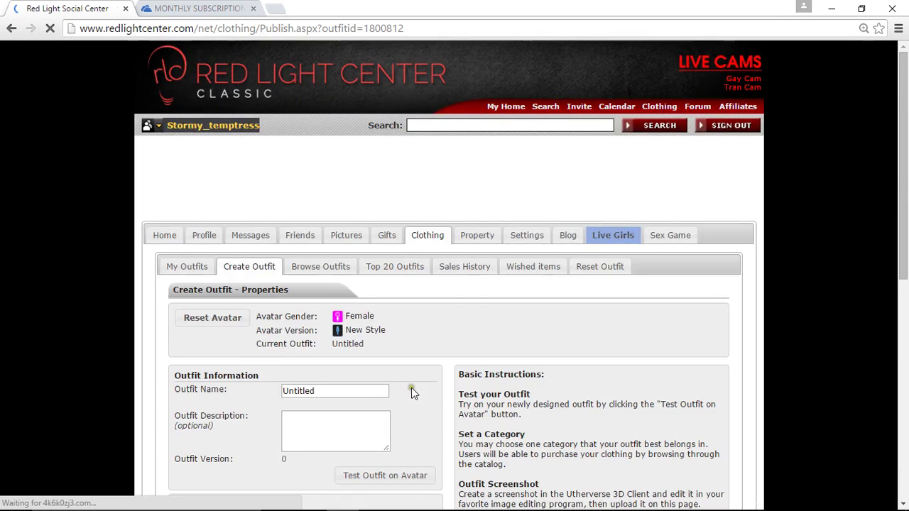
scroll(414, 393, "down", 2)
left_click(389, 343)
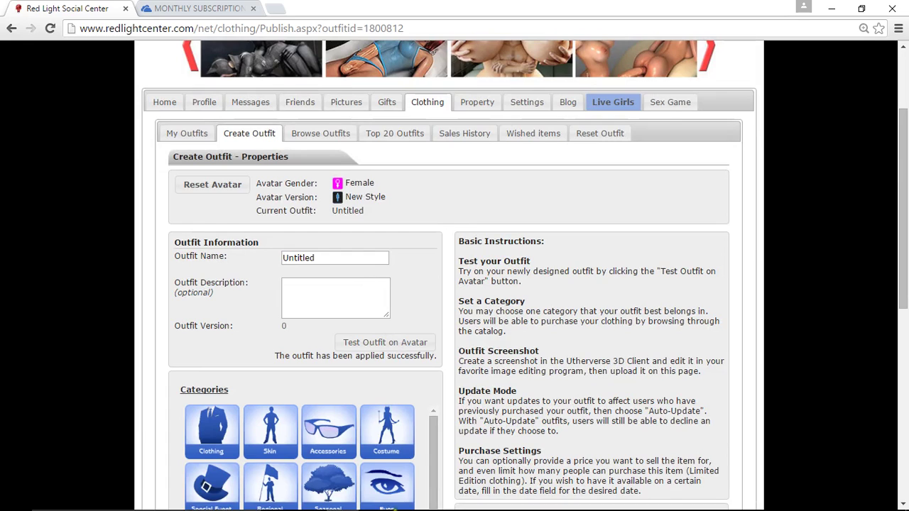
left_click(506, 501)
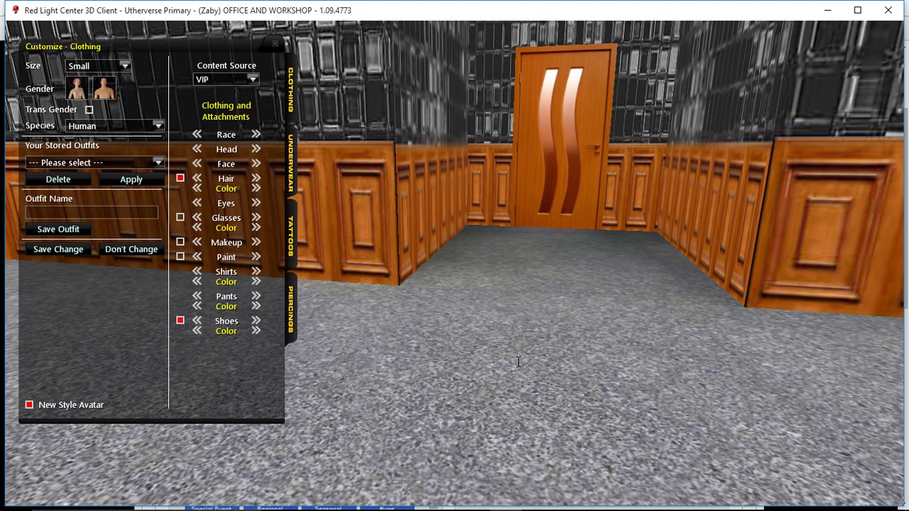
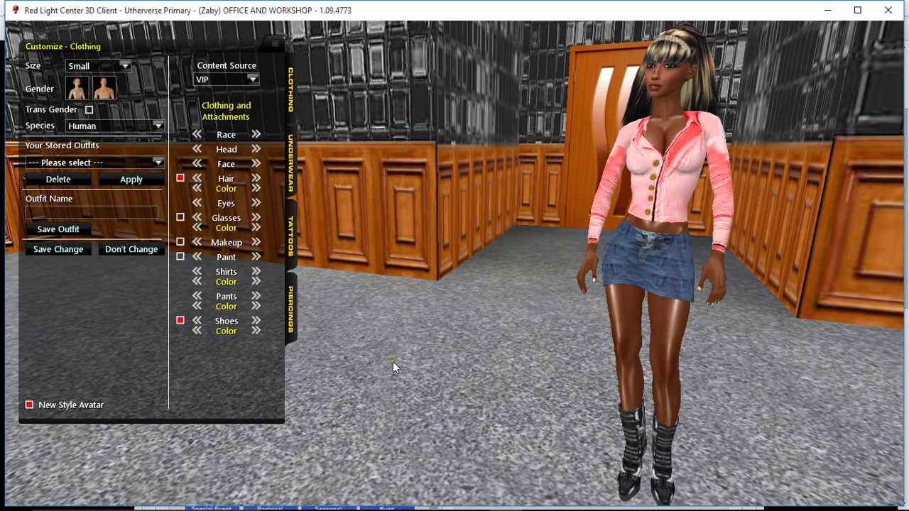
- Close the cut-out button fly image in GIMP without saving and return to the skirt texture image
mouse_move(376, 493)
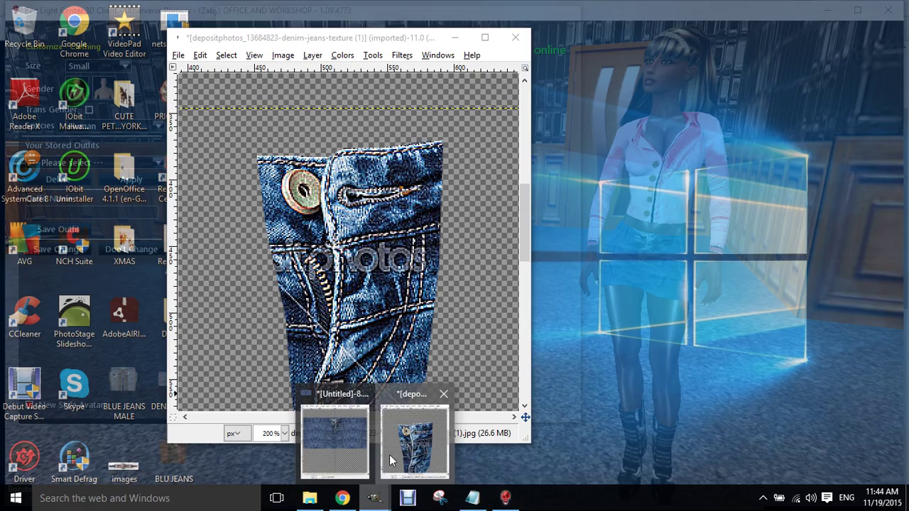
left_click(414, 441)
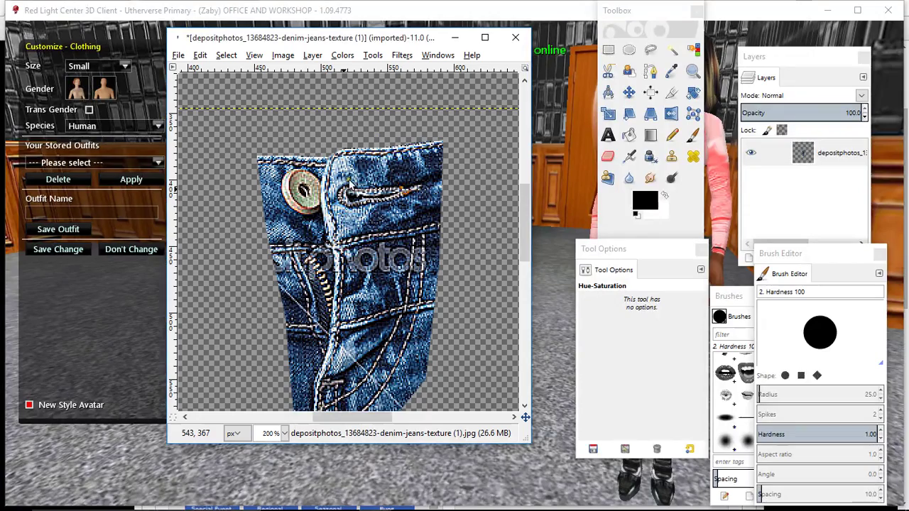
left_click(516, 36)
left_click(353, 314)
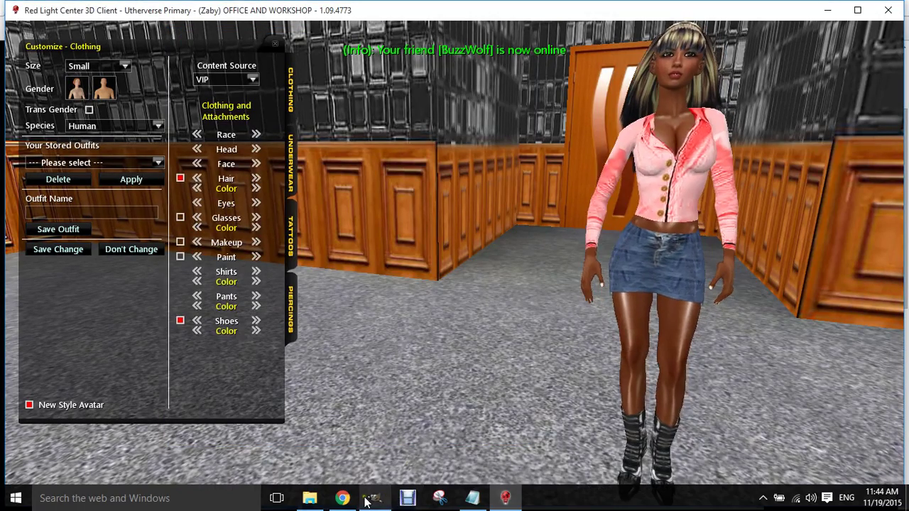
left_click(367, 500)
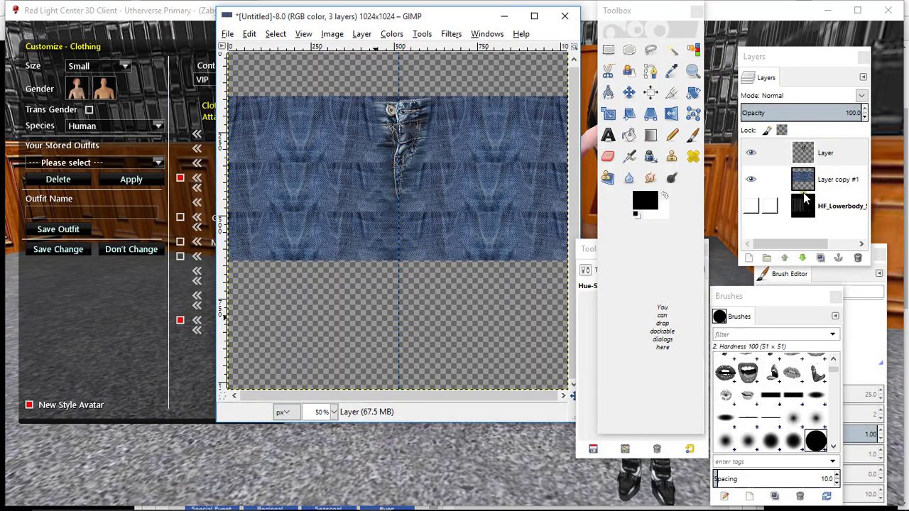
- Add a new layer on top and reveal the wireframe template through the denim by lowering the Layer copy #1 opacity
left_click(753, 206)
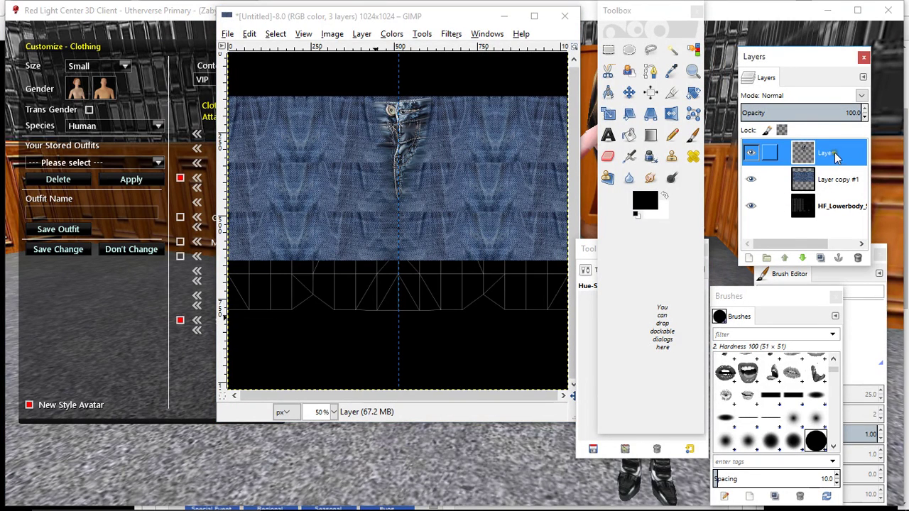
left_click(750, 259)
left_click(119, 234)
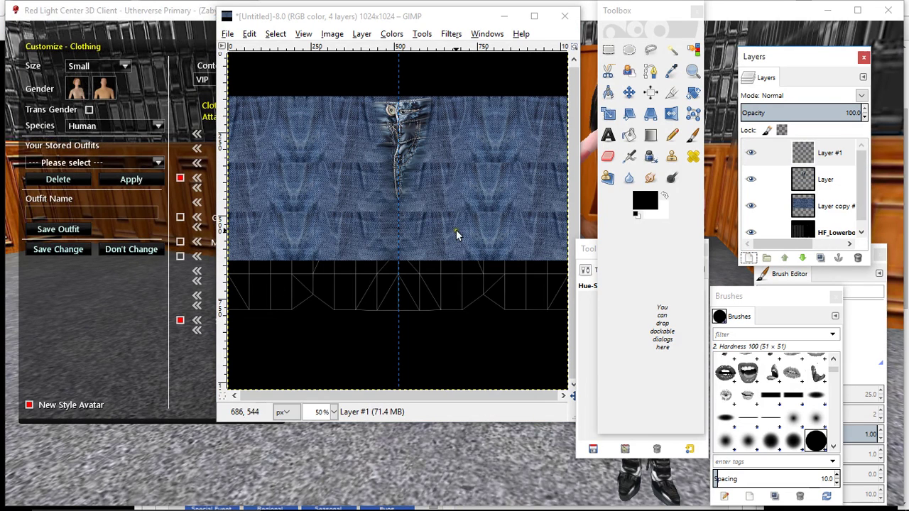
left_click(830, 205)
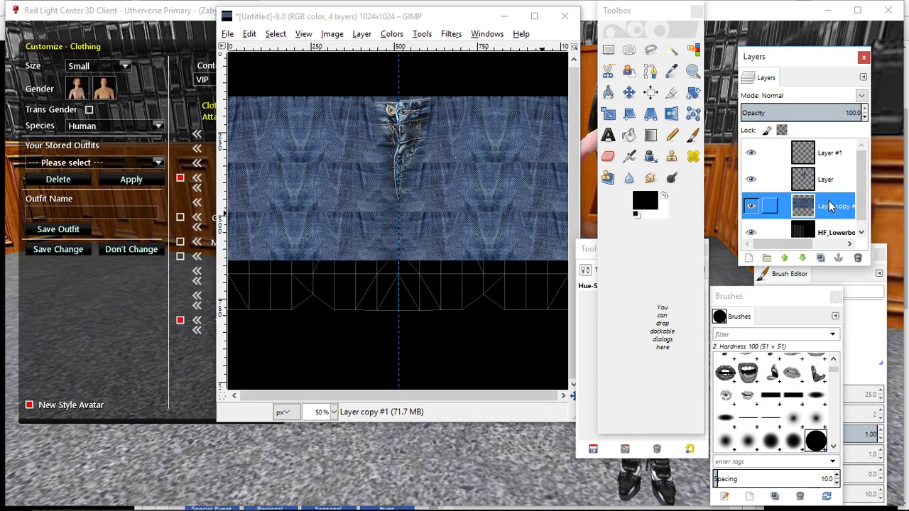
left_click(826, 154)
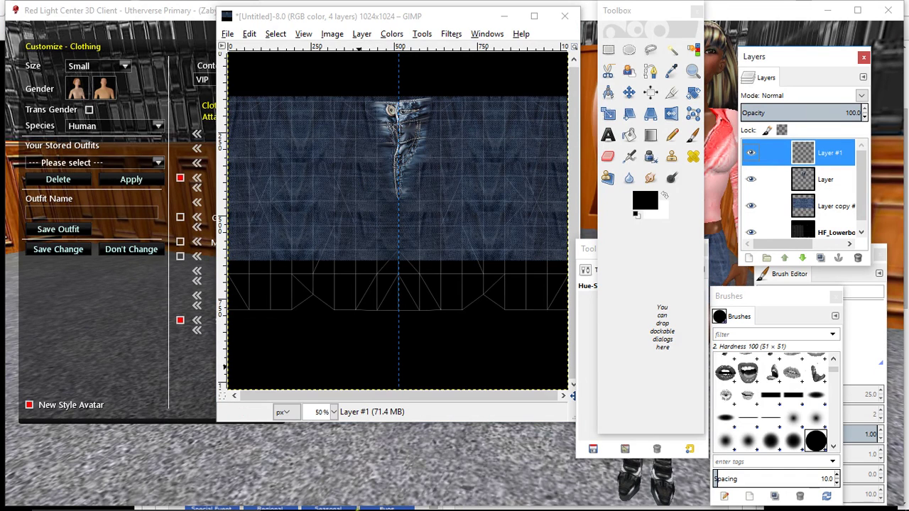
- Open depositphotos_2141656-Denim-Texture-4 from the DENIM folder in GIMP
mouse_move(378, 499)
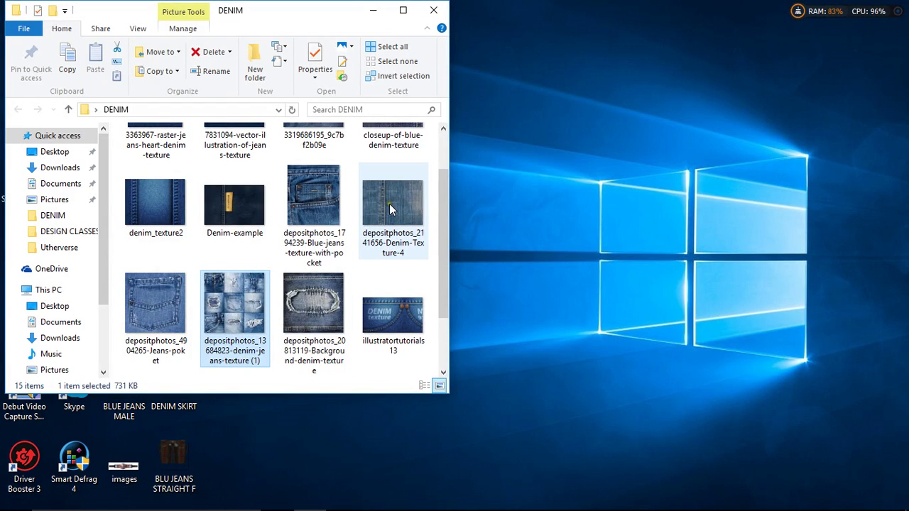
right_click(389, 204)
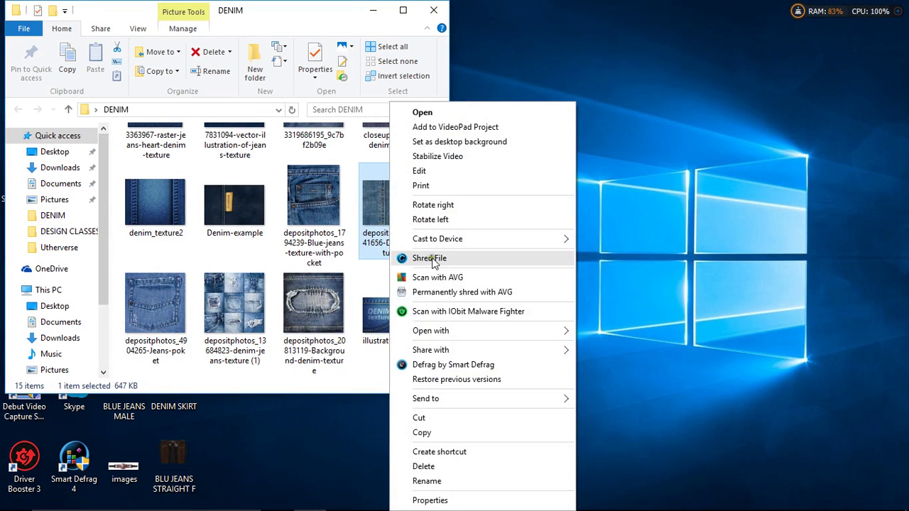
mouse_move(438, 328)
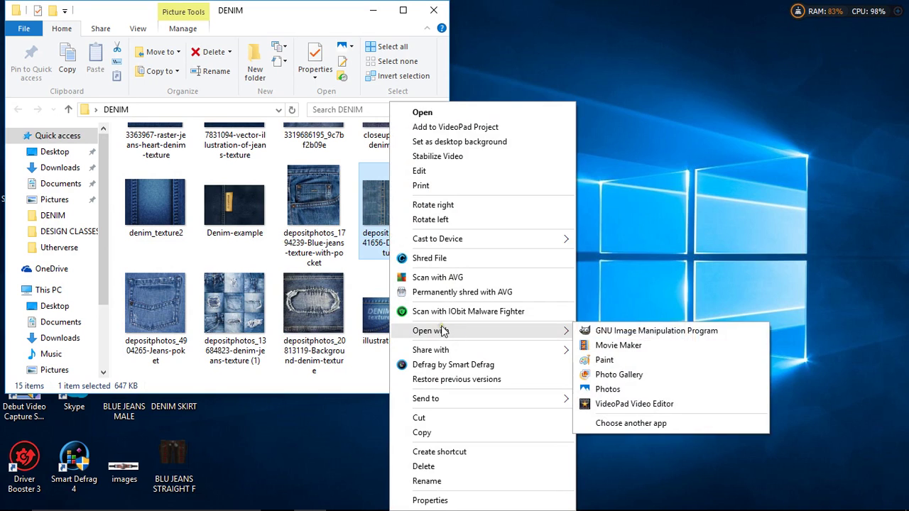
left_click(649, 331)
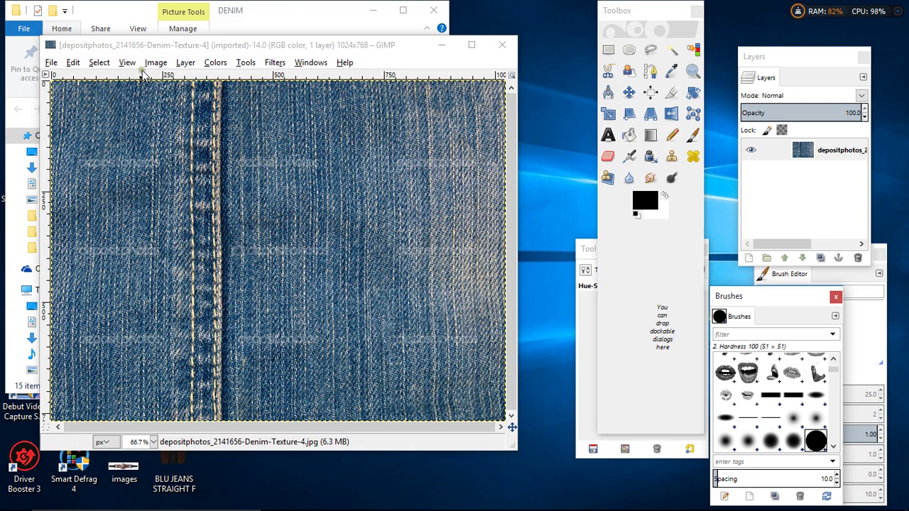
- Scale the seamed denim texture image to 454 × 341 pixels with Cubic interpolation
left_click(153, 64)
left_click(179, 182)
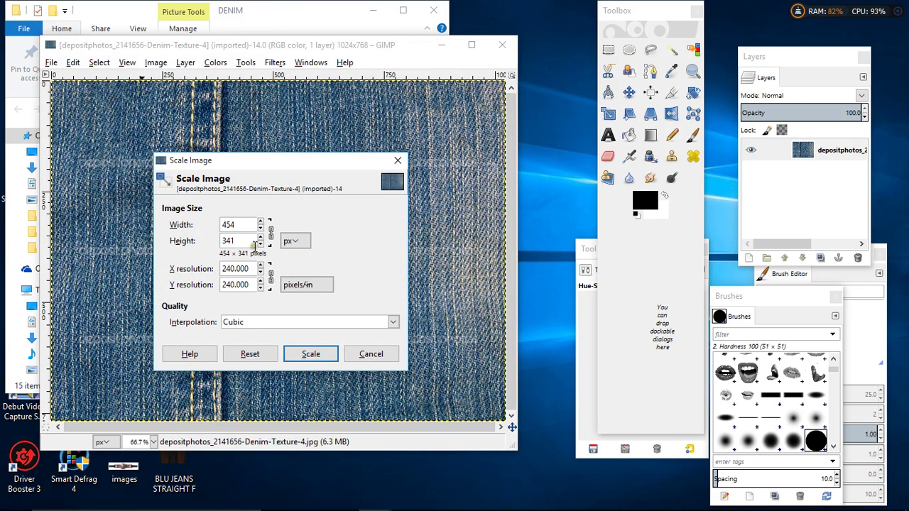
left_click(308, 355)
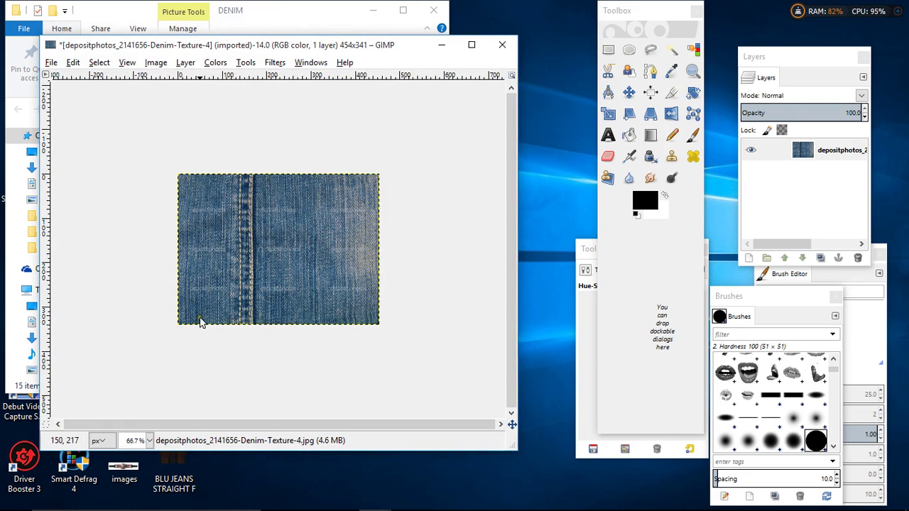
- Minimise the DENIM folder window and shrink the seamed denim image's window from its upper and left edges
left_click(278, 33)
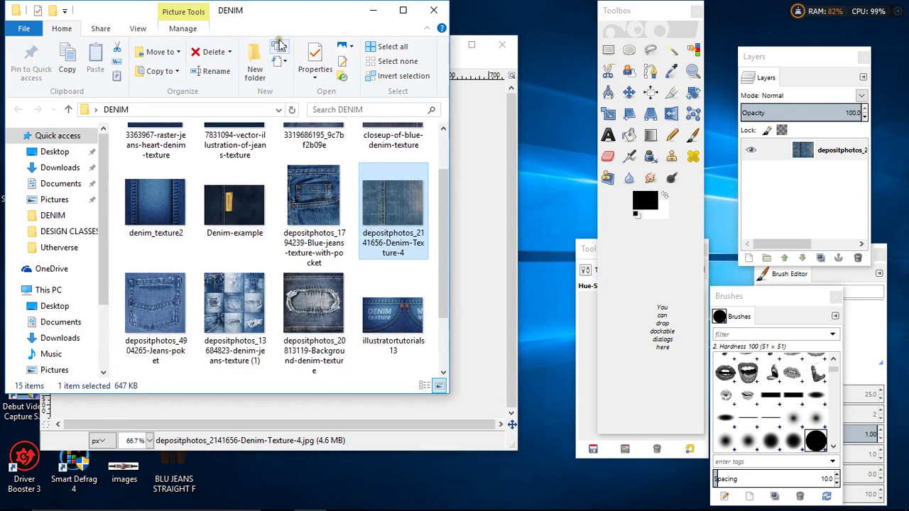
left_click(375, 10)
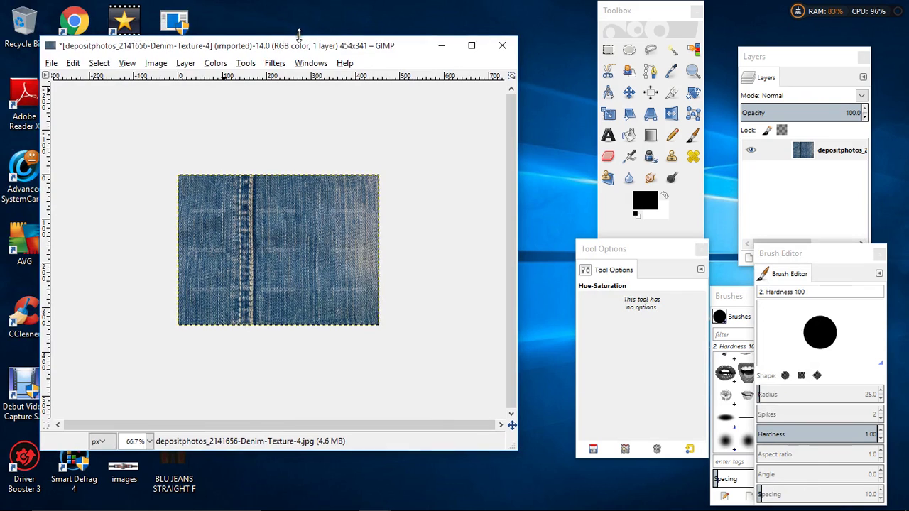
left_click_drag(301, 36, 291, 112)
left_click_drag(39, 284, 133, 291)
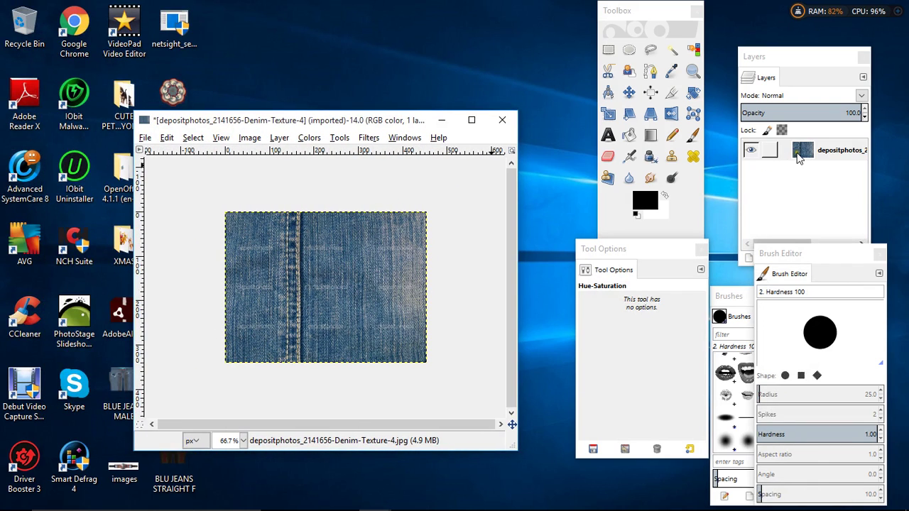
- Add an alpha channel to the seamed denim image's layer
left_click(798, 157)
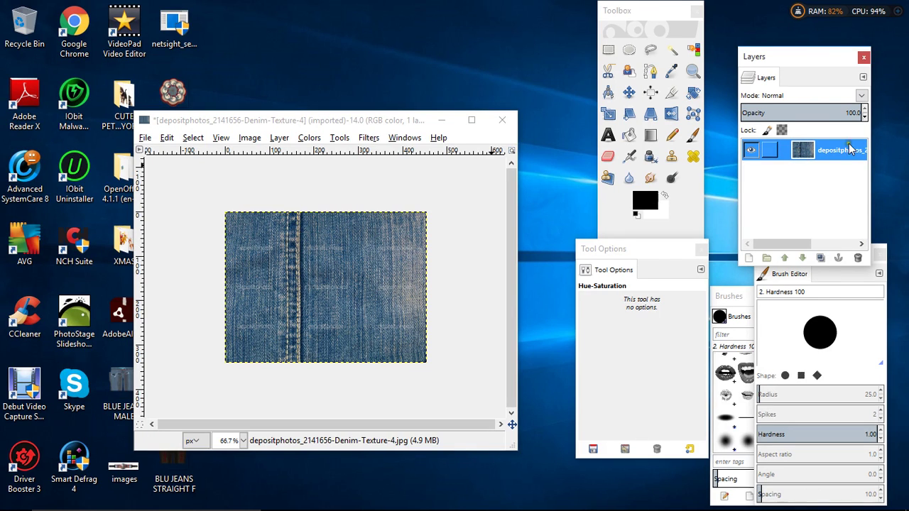
right_click(833, 159)
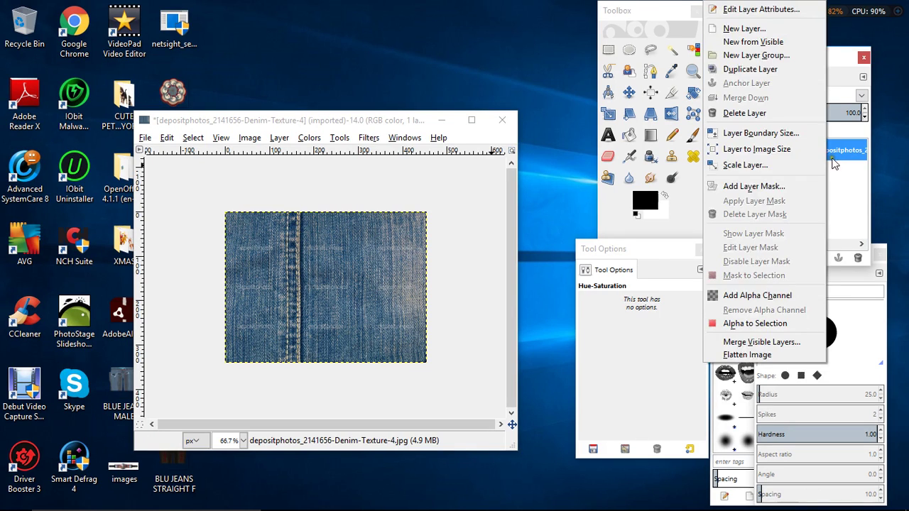
left_click(762, 294)
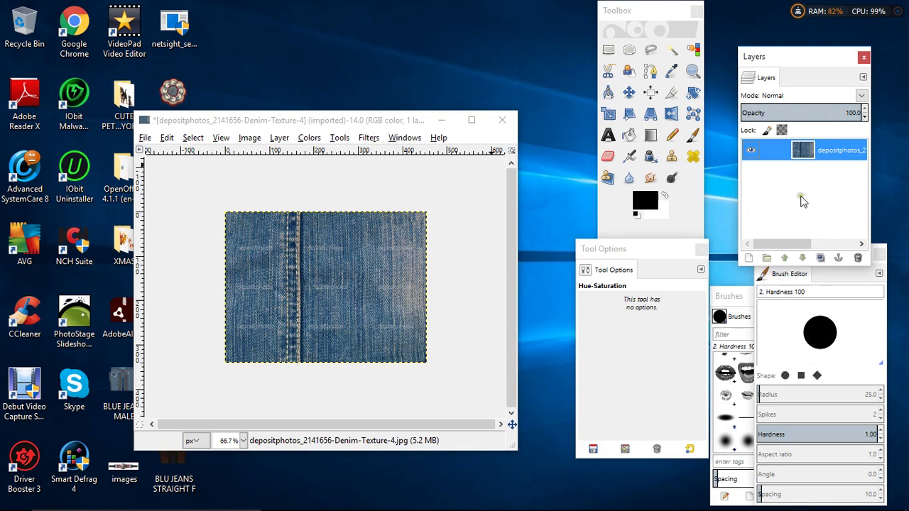
- Make a rectangular selection around the full-height stitched seam strip and tighten its left edge to the seam
left_click(608, 51)
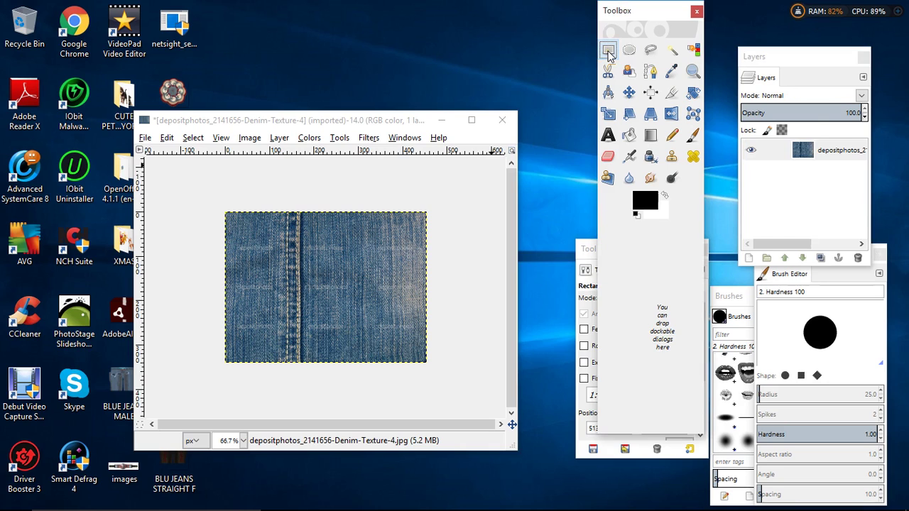
left_click(243, 441)
left_click(231, 362)
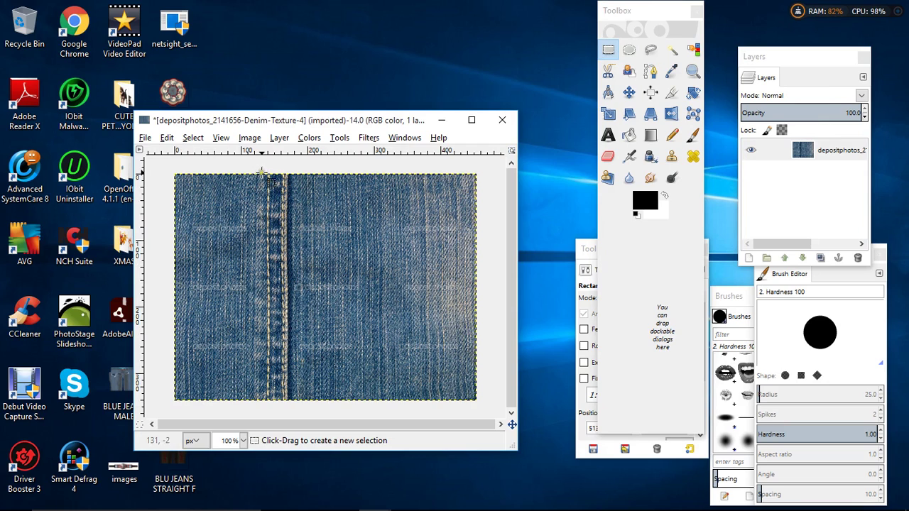
left_click_drag(261, 173, 299, 409)
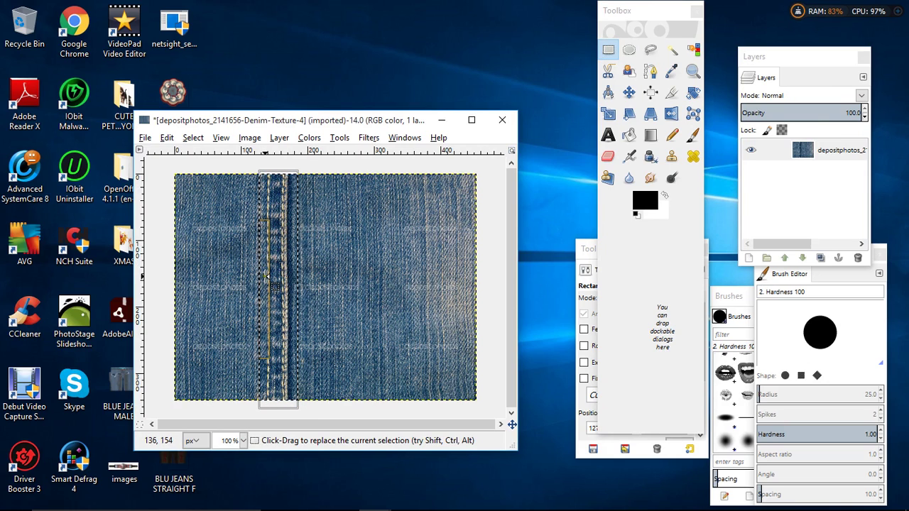
left_click_drag(267, 277, 271, 277)
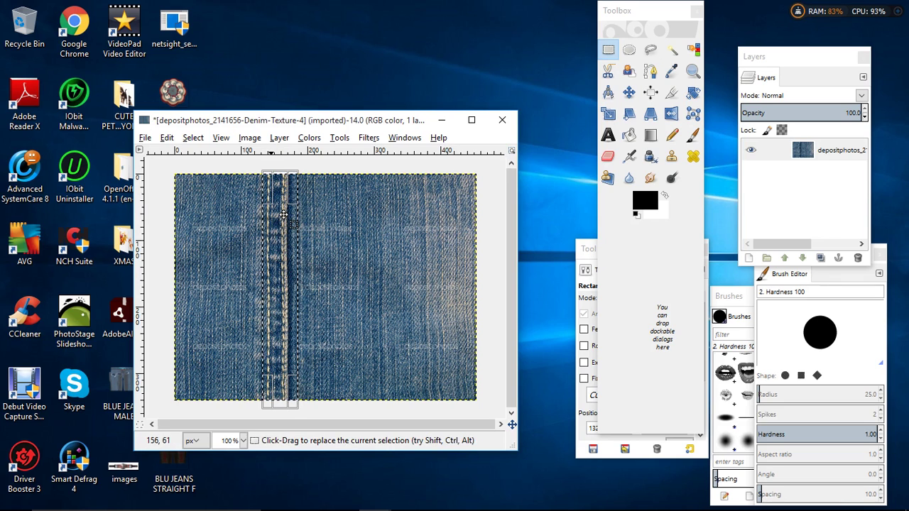
- Invert the selection, cut away the denim around the seam strip, and clear the selection
left_click(193, 138)
left_click(201, 185)
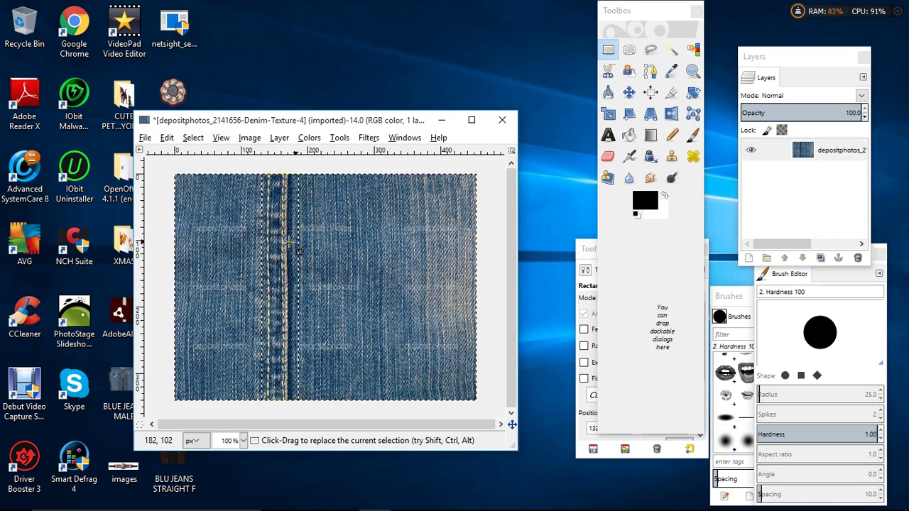
right_click(289, 241)
mouse_move(309, 262)
left_click(384, 252)
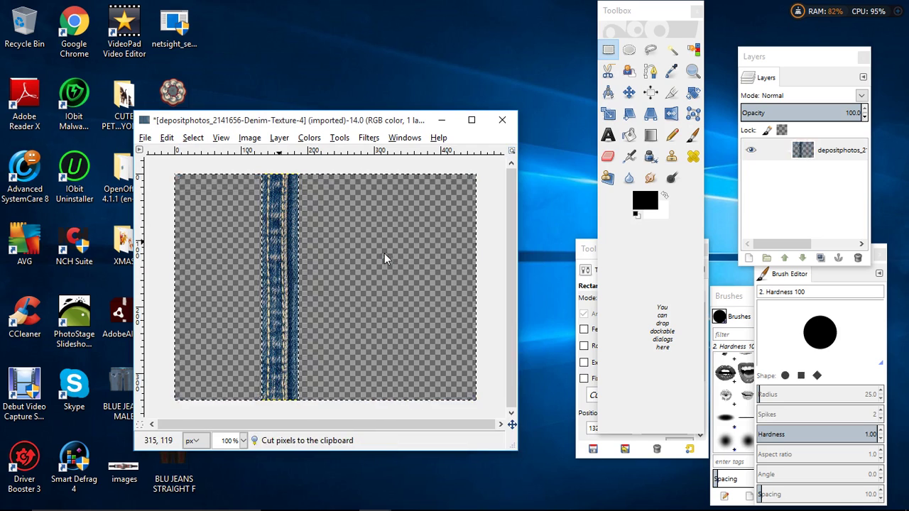
left_click(286, 234)
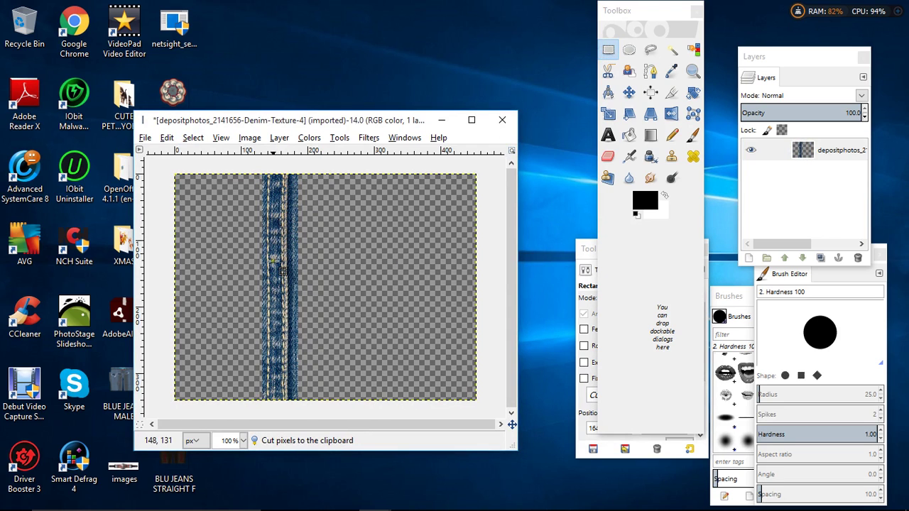
- Reapply the Sharpen filter to the isolated seam strip and copy it
left_click(368, 139)
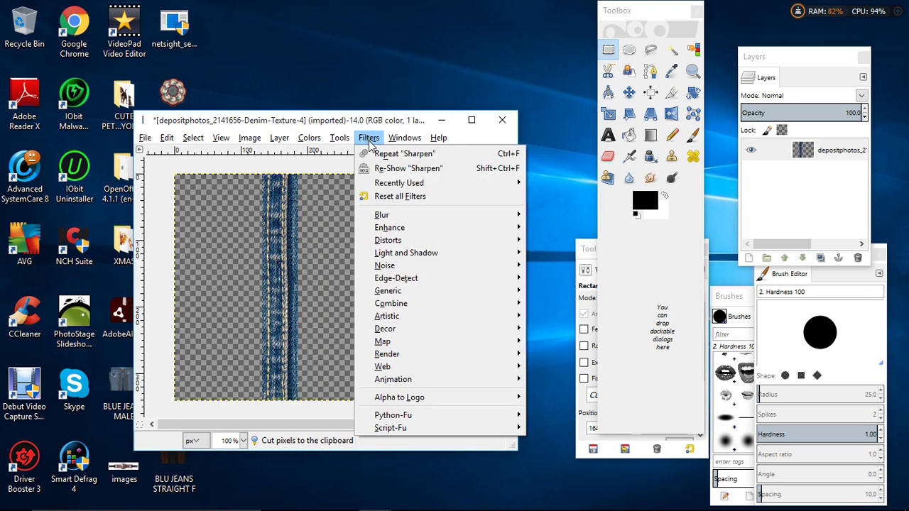
left_click(419, 155)
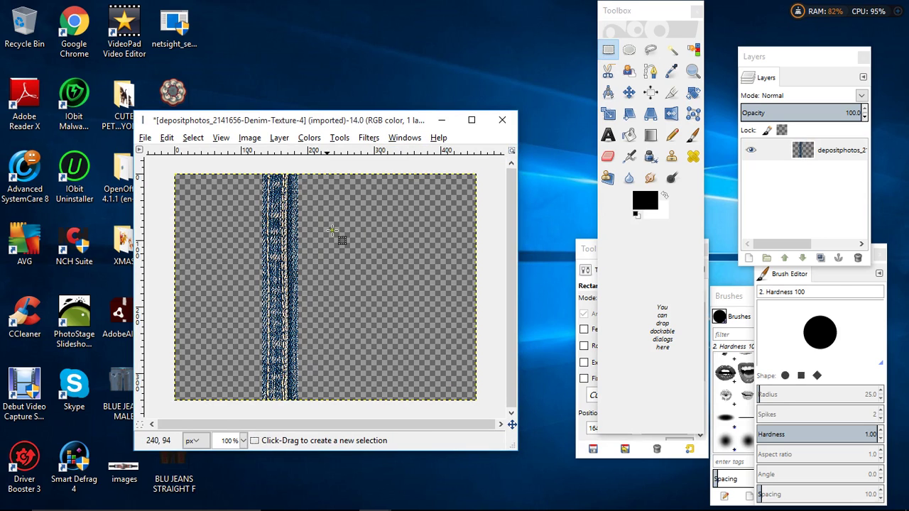
right_click(272, 265)
mouse_move(297, 293)
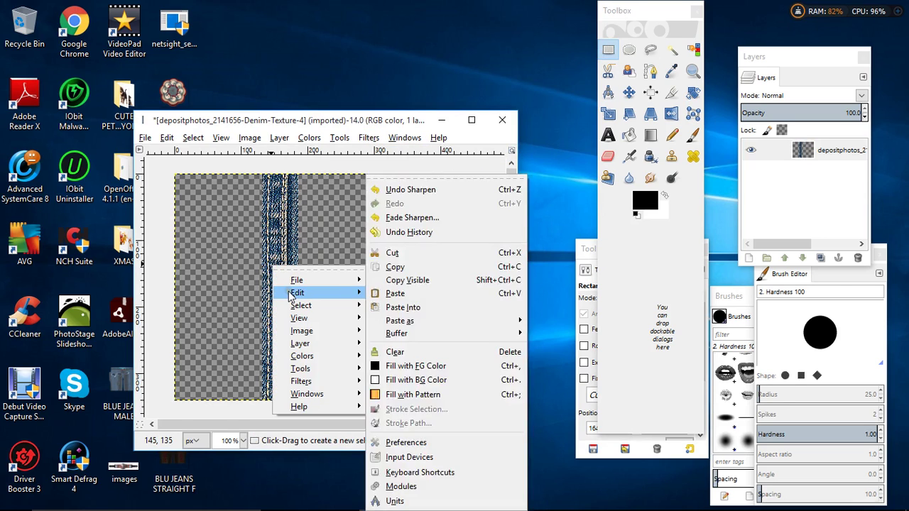
left_click(412, 267)
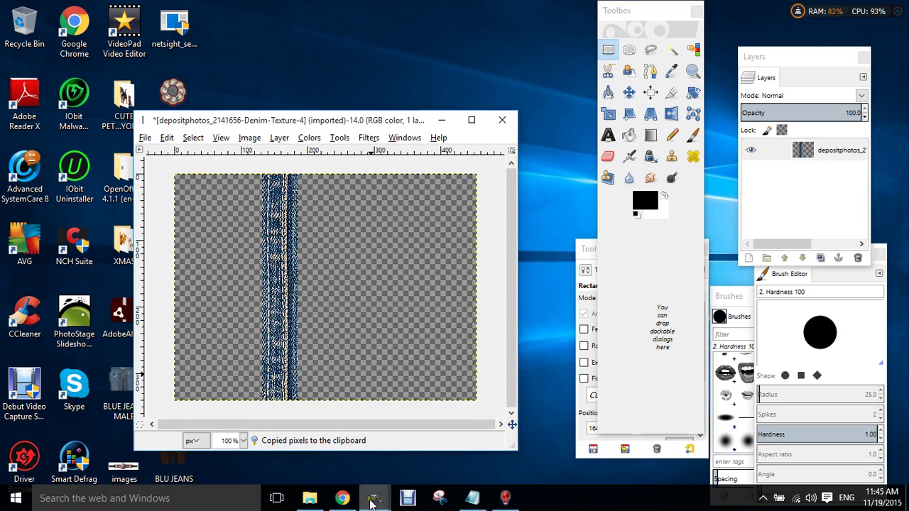
- Switch to the skirt texture image and place two horizontal guides, at the waistband's upper edge and across the fly button
mouse_move(375, 497)
left_click(334, 440)
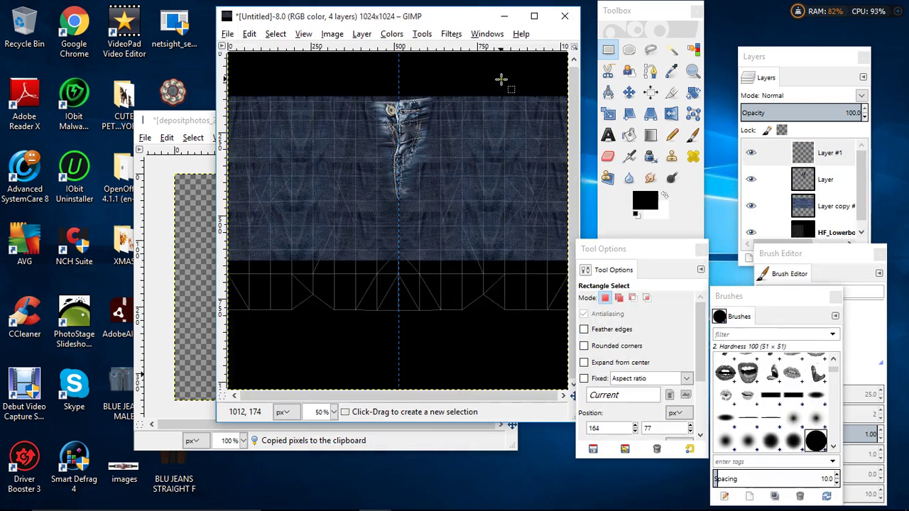
left_click(328, 412)
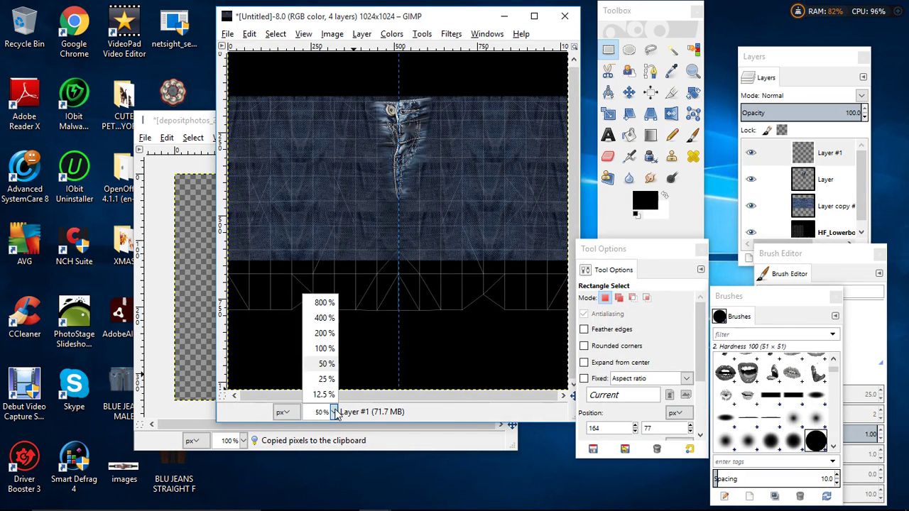
left_click(325, 348)
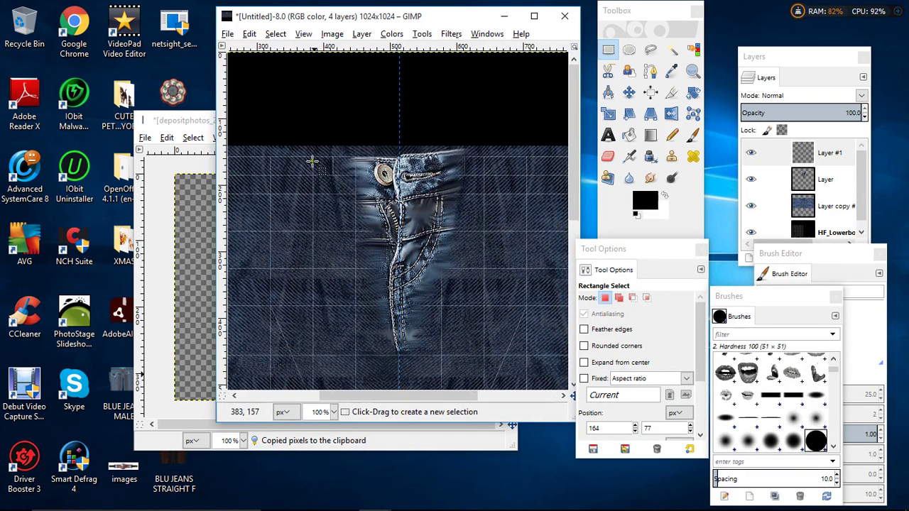
left_click_drag(359, 48, 353, 165)
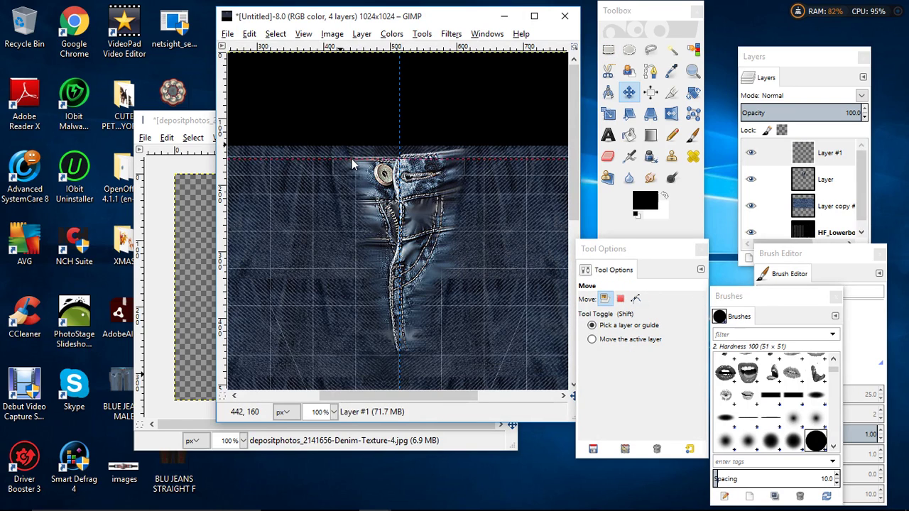
left_click(321, 412)
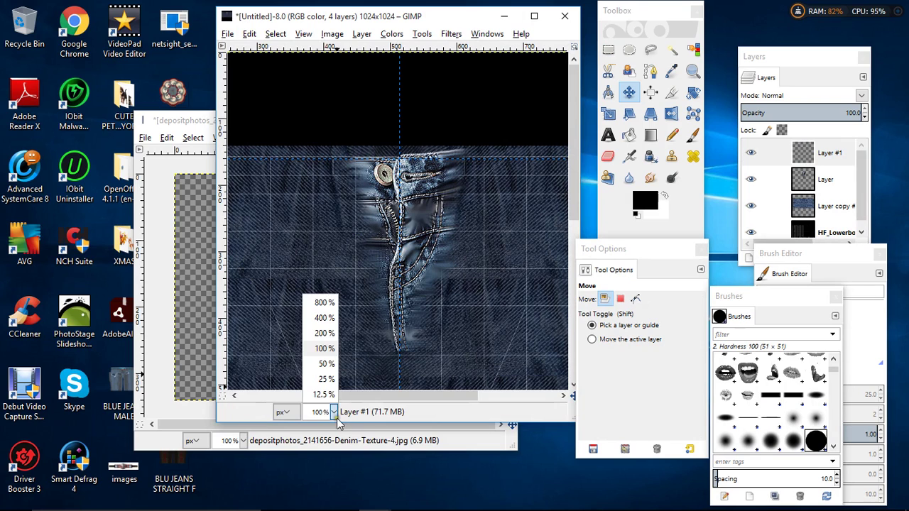
left_click(323, 336)
scroll(310, 192, "up", 3)
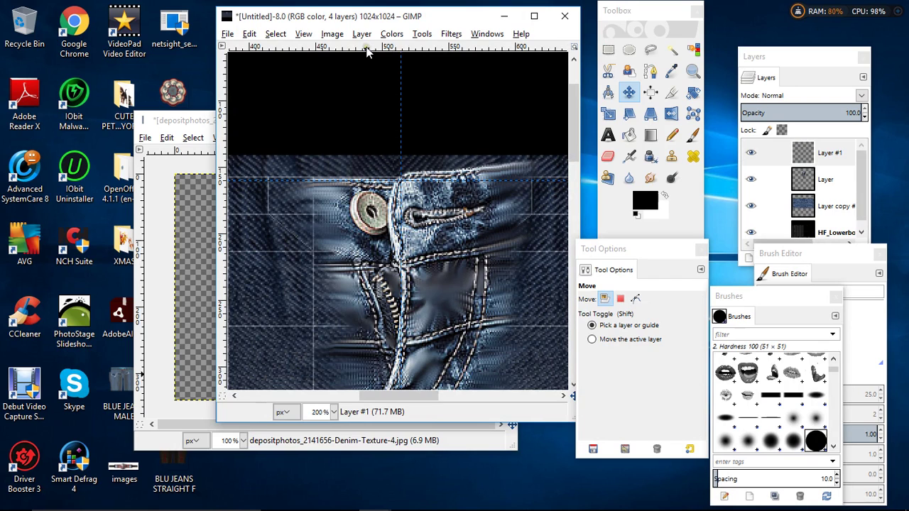
left_click_drag(367, 49, 353, 217)
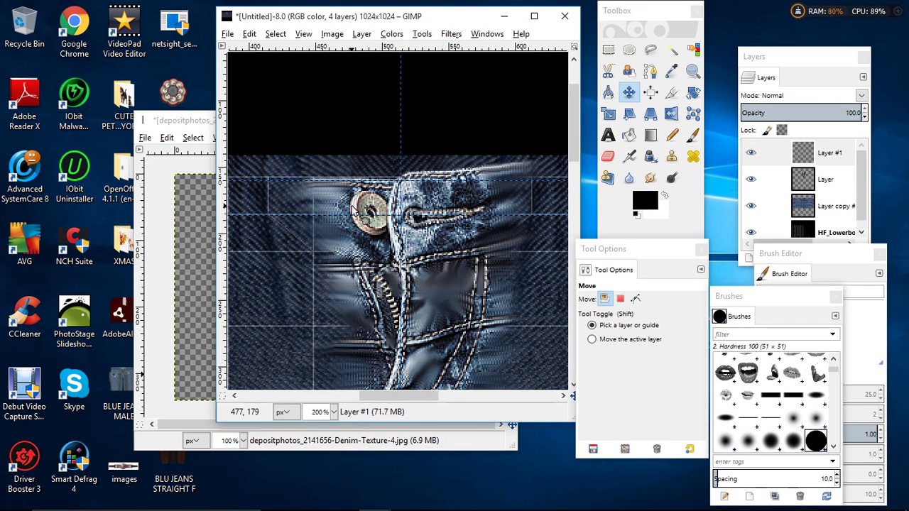
- Paste the copied seam strip onto Layer #1 of the skirt image
left_click(824, 154)
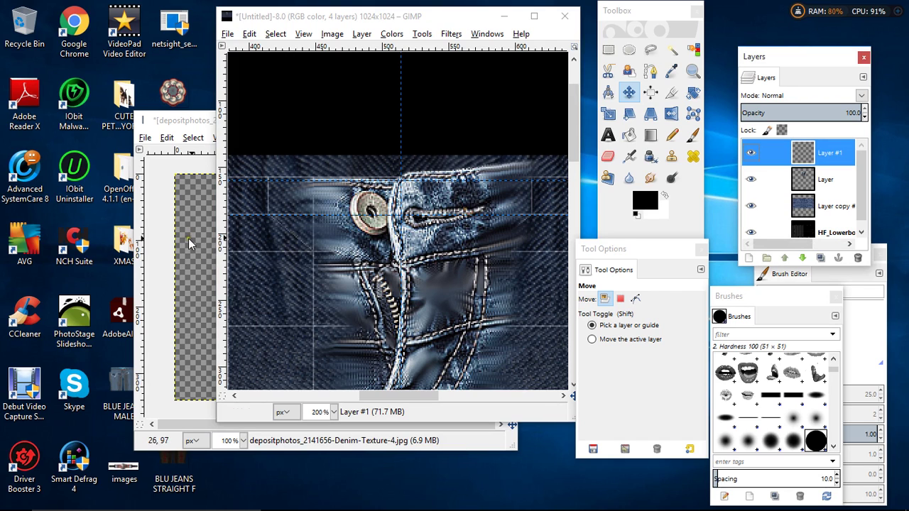
right_click(387, 202)
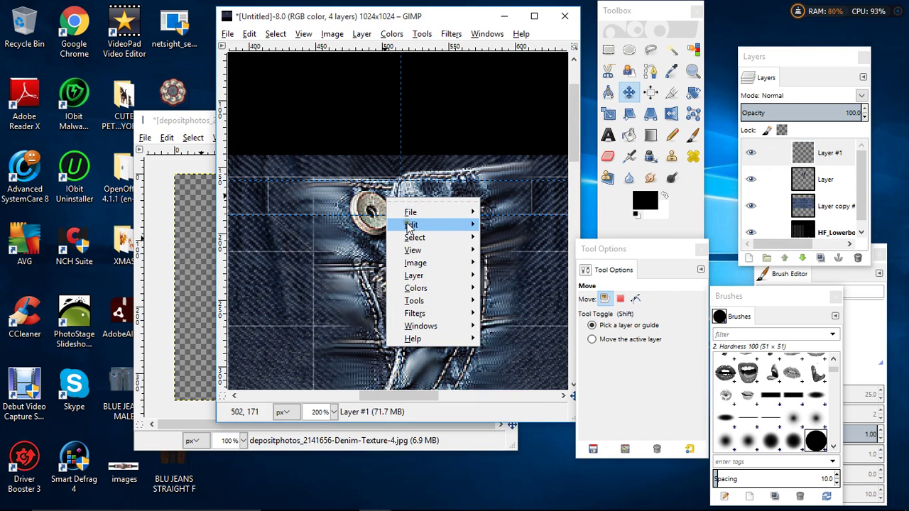
mouse_move(412, 225)
left_click(506, 293)
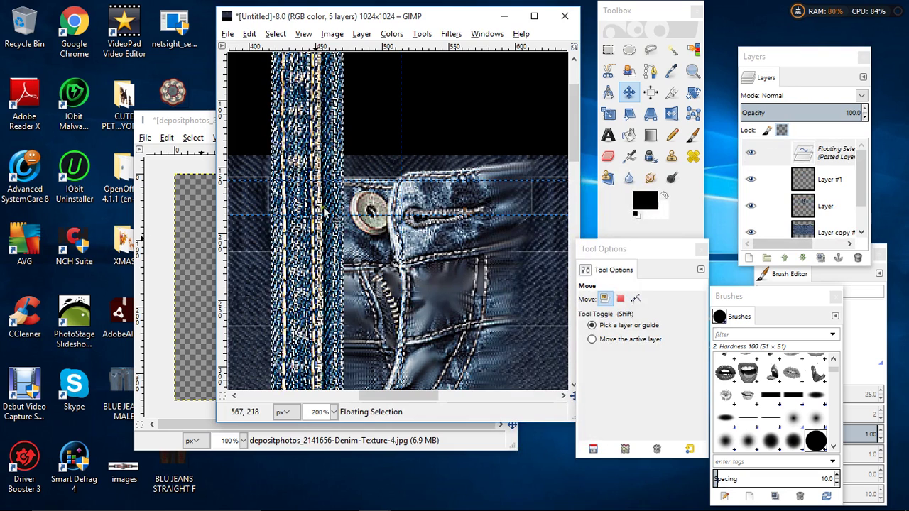
- Move the pasted seam strip down so its upper end lines up with the skirt's top edge, beside the button fly
left_click(334, 412)
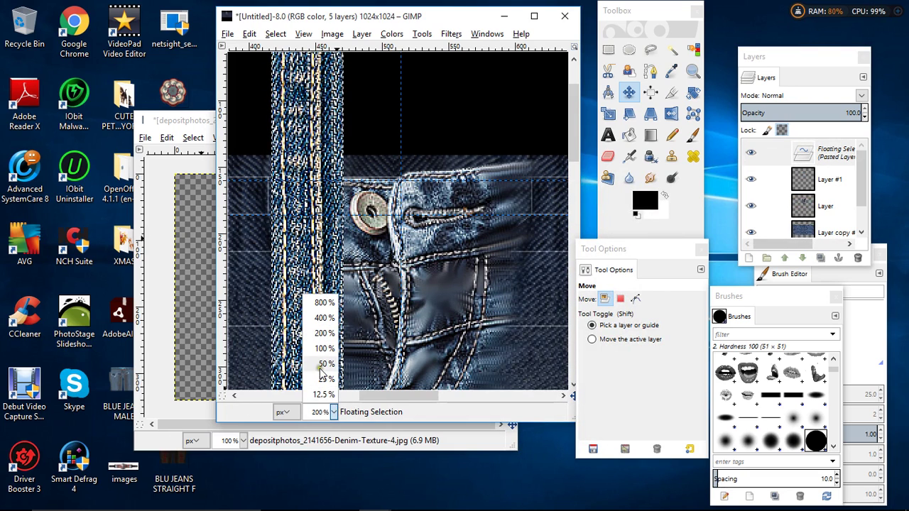
left_click(321, 375)
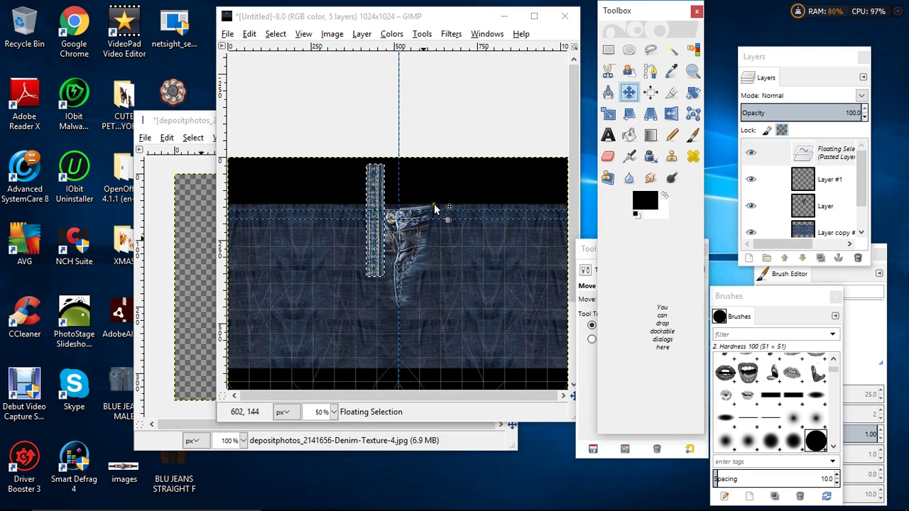
left_click_drag(379, 188, 379, 227)
scroll(393, 211, "down", 5)
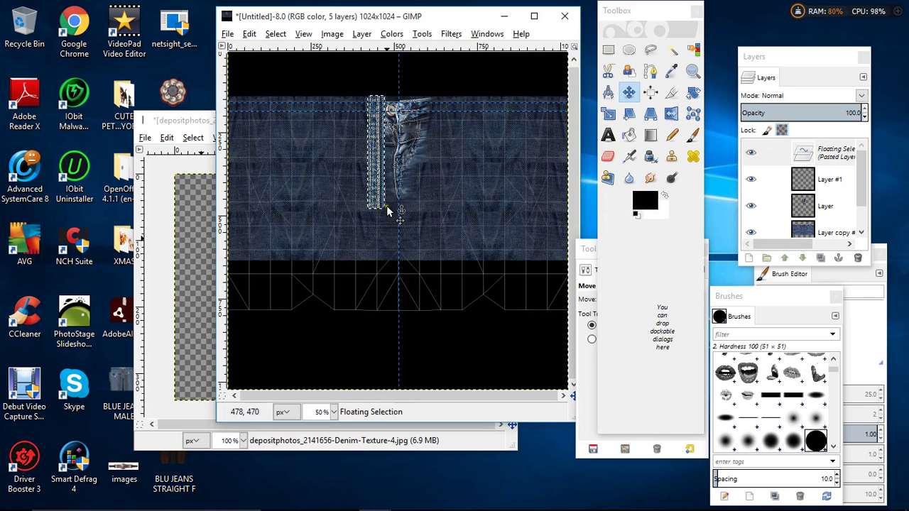
scroll(436, 130, "up", 2)
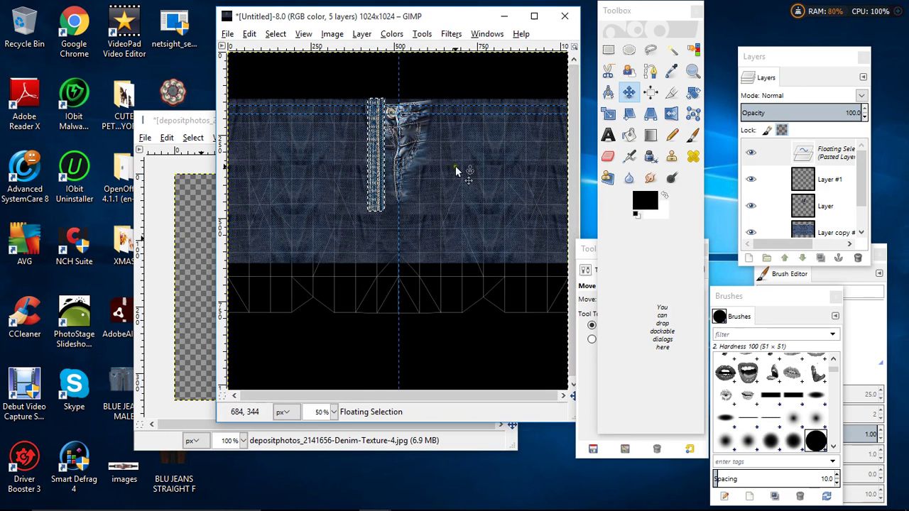
- Scale the floating seam selection to 234 × 341 pixels with width and height unlinked
left_click(608, 114)
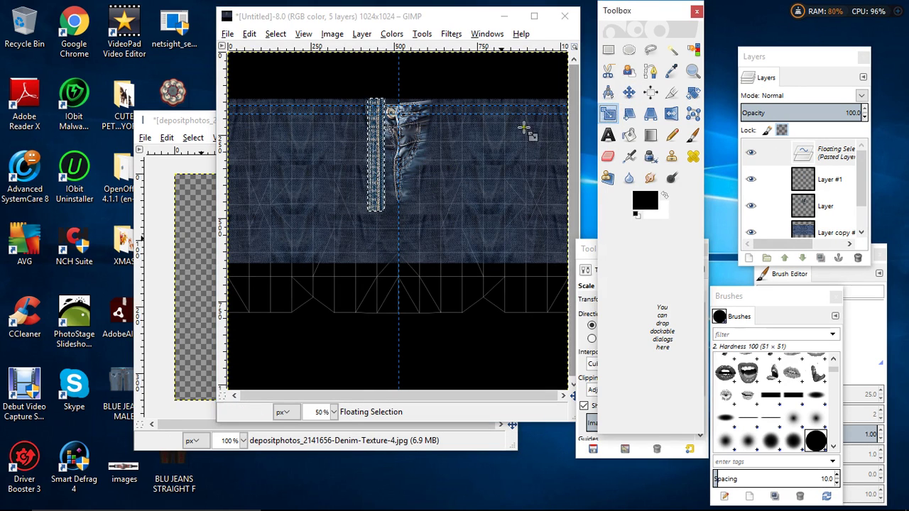
left_click(387, 150)
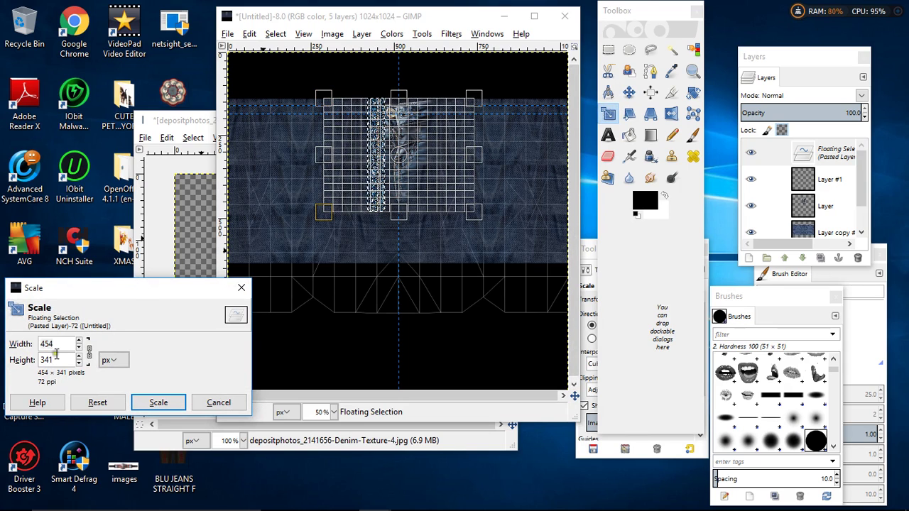
left_click(88, 353)
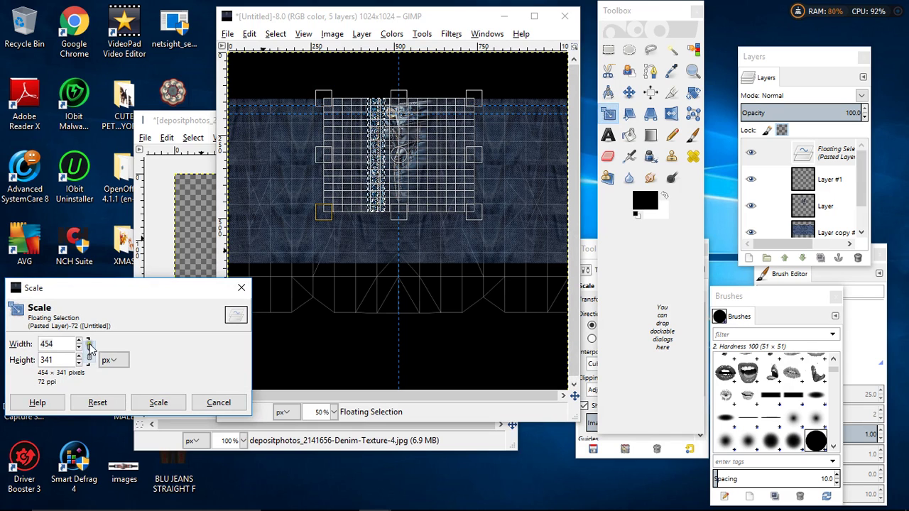
left_click_drag(79, 350, 80, 351)
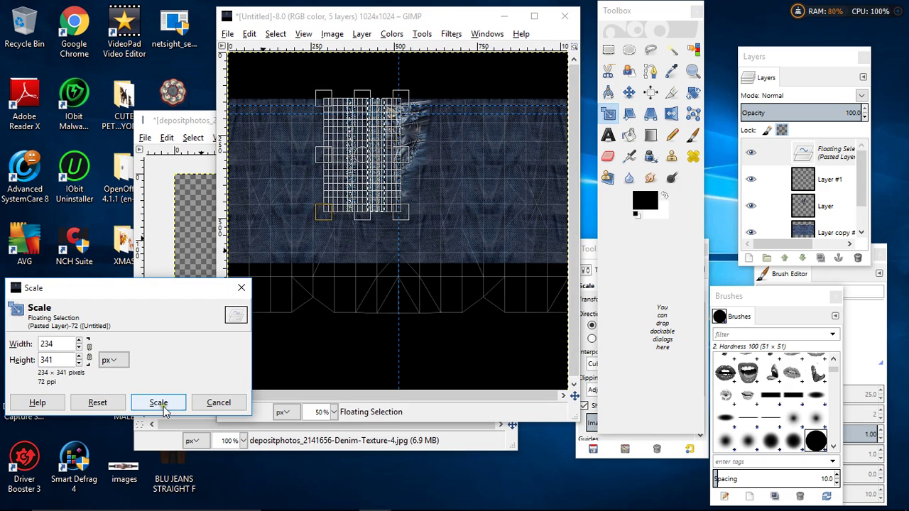
left_click(159, 404)
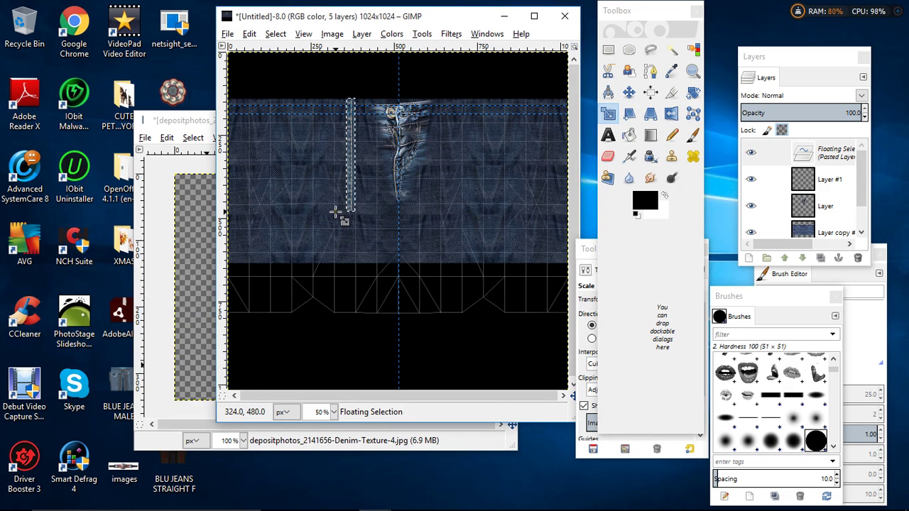
- Anchor the narrowed seam strip to Layer #1 and reapply the Sharpen filter
key("m")
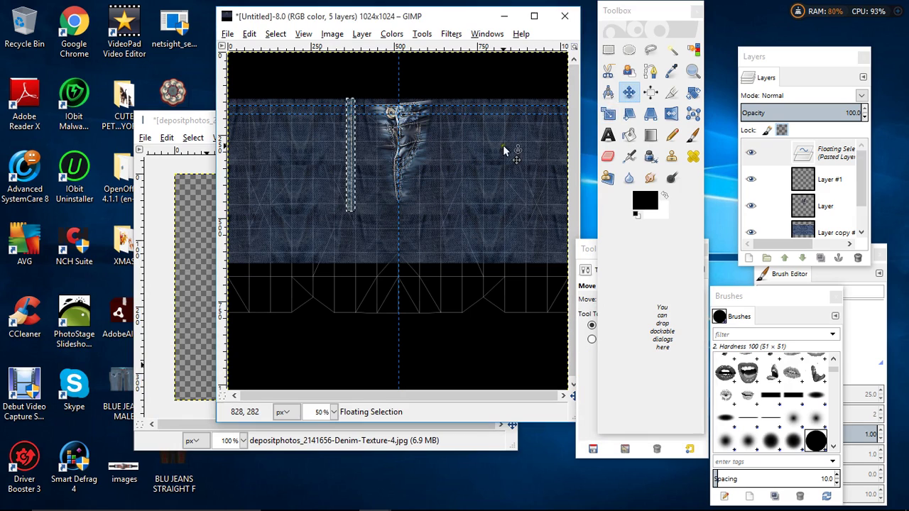
left_click(503, 144)
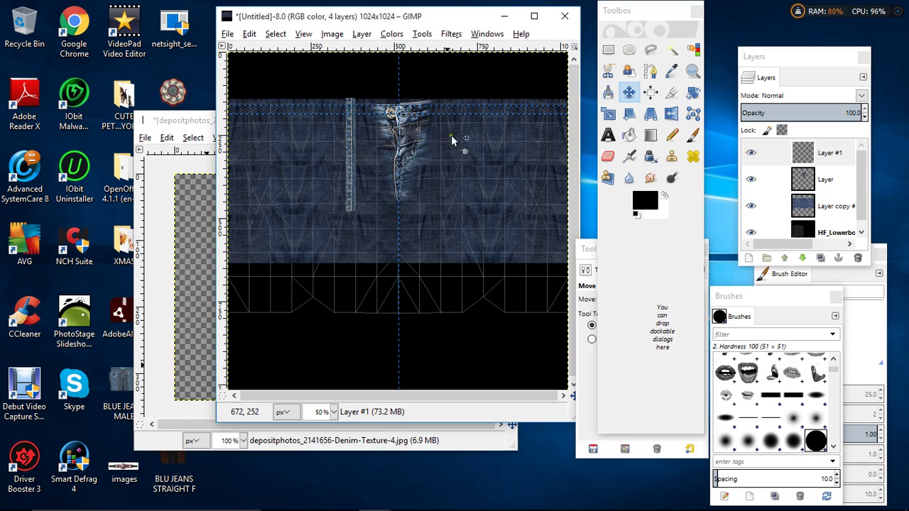
left_click(458, 34)
left_click(478, 51)
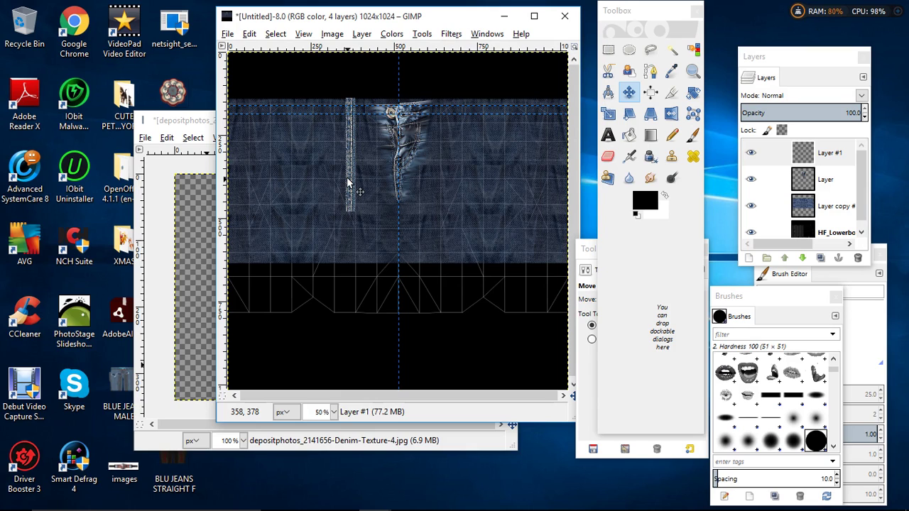
- Rotate the vertical stitched denim strip layer 87.82 degrees so that it lies roughly horizontal
left_click(693, 94)
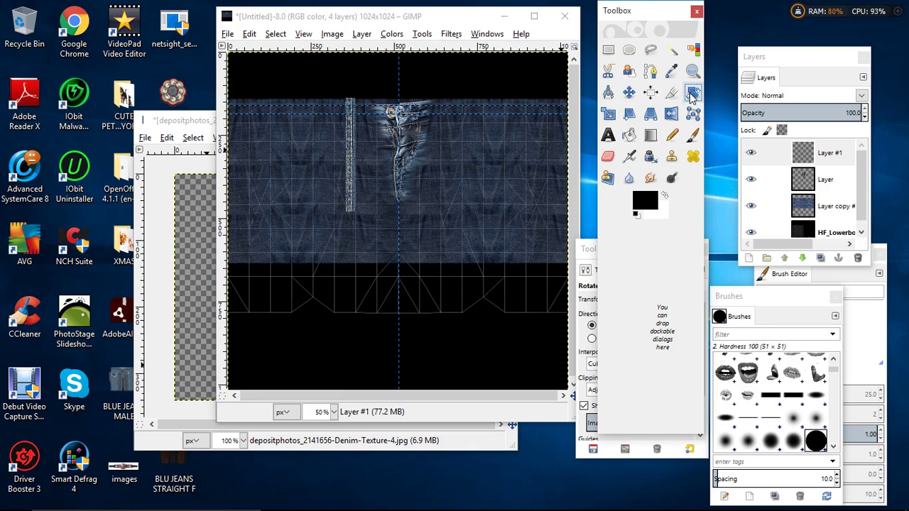
left_click(431, 160)
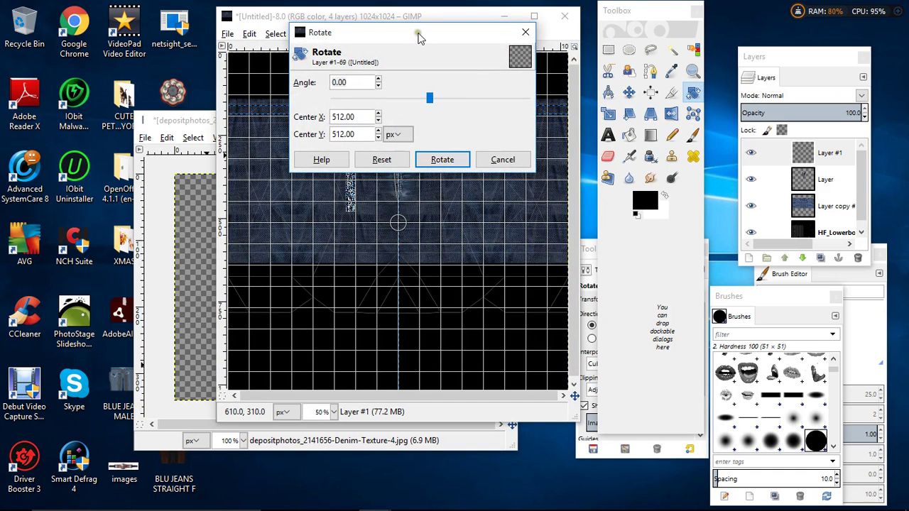
left_click_drag(419, 37, 182, 95)
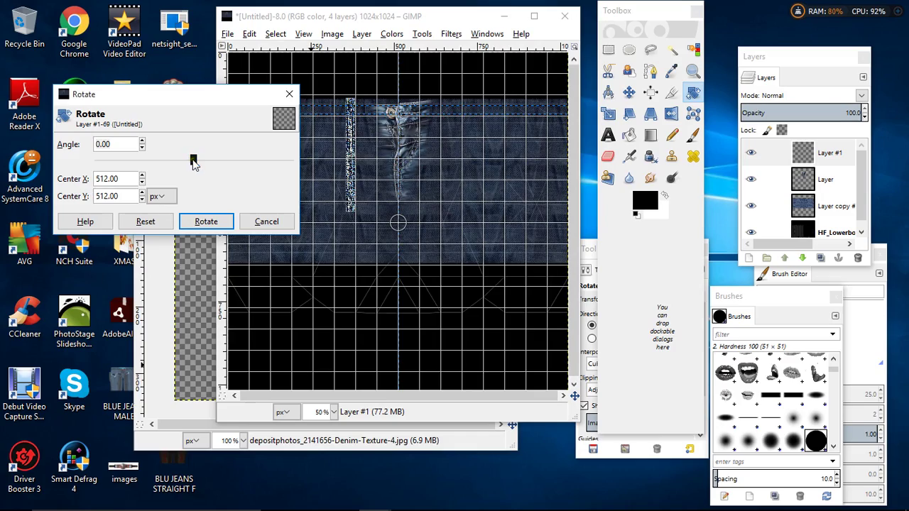
left_click_drag(193, 162, 240, 186)
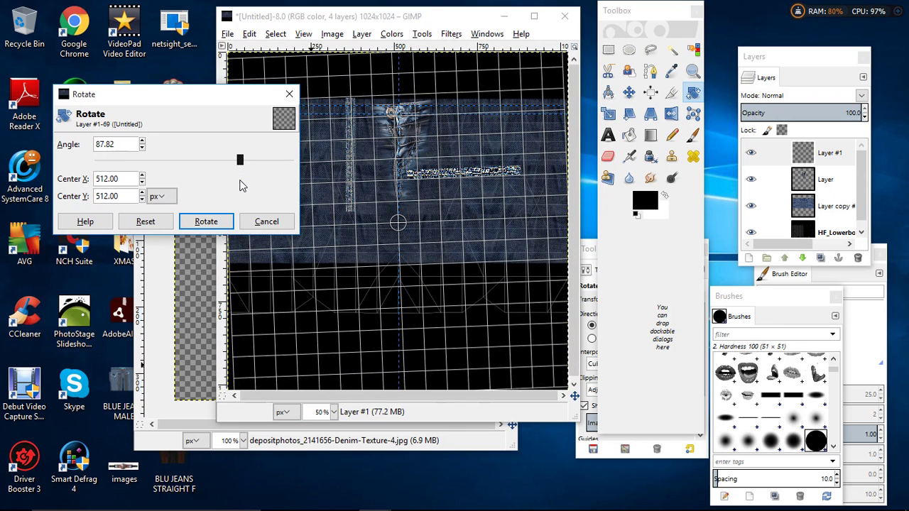
left_click(224, 224)
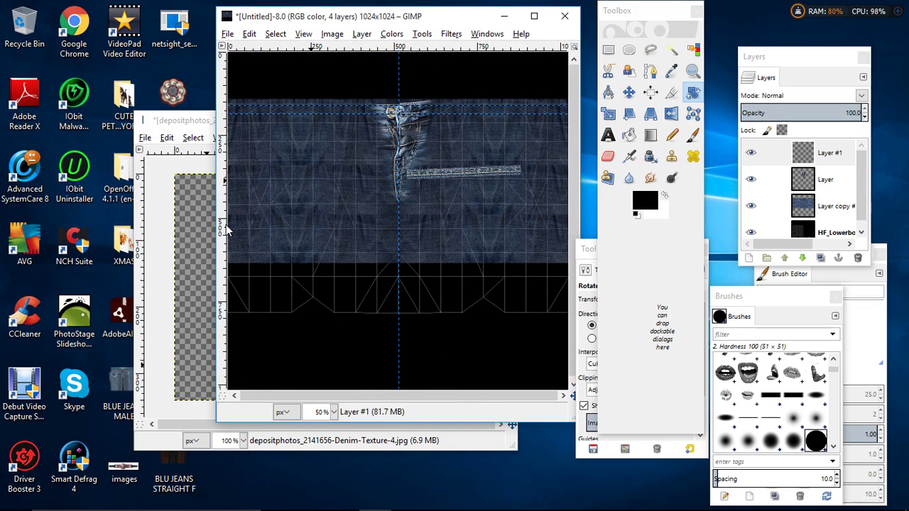
left_click(334, 412)
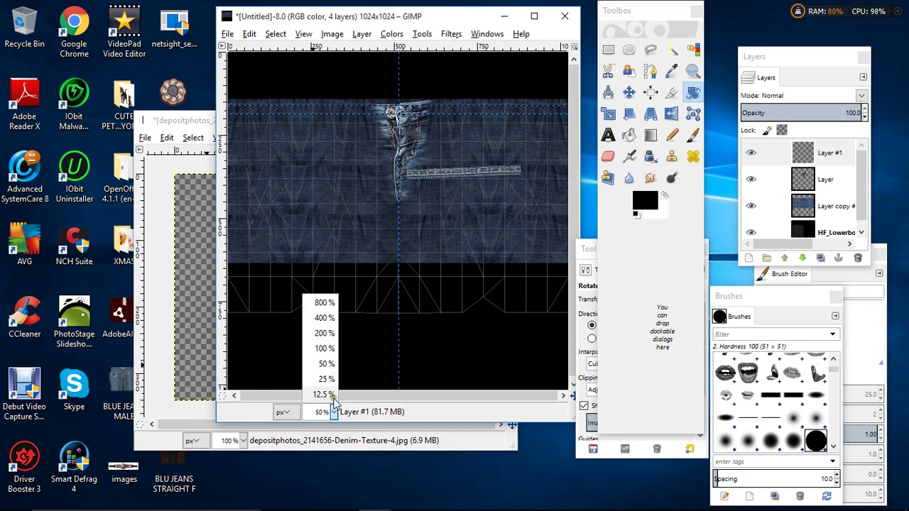
left_click(329, 341)
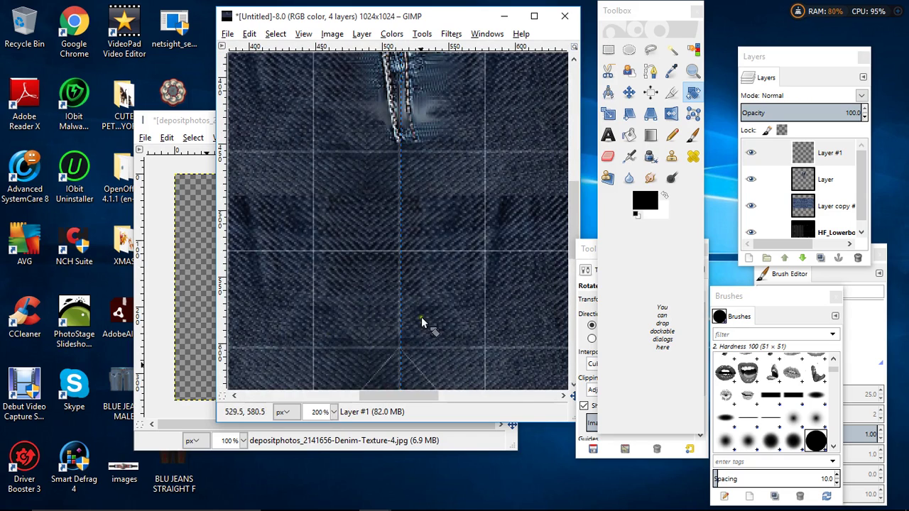
scroll(422, 322, "up", 5)
left_click_drag(378, 395, 421, 395)
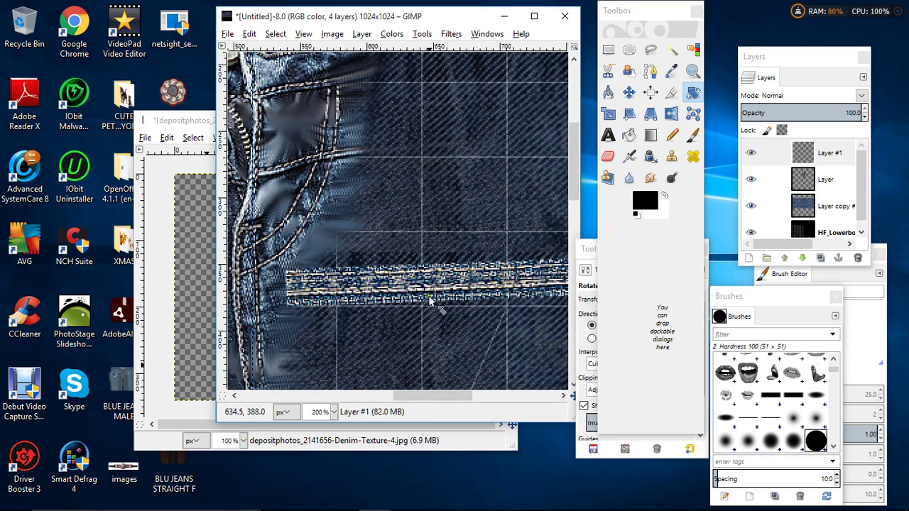
left_click(429, 292)
left_click_drag(429, 293, 241, 236)
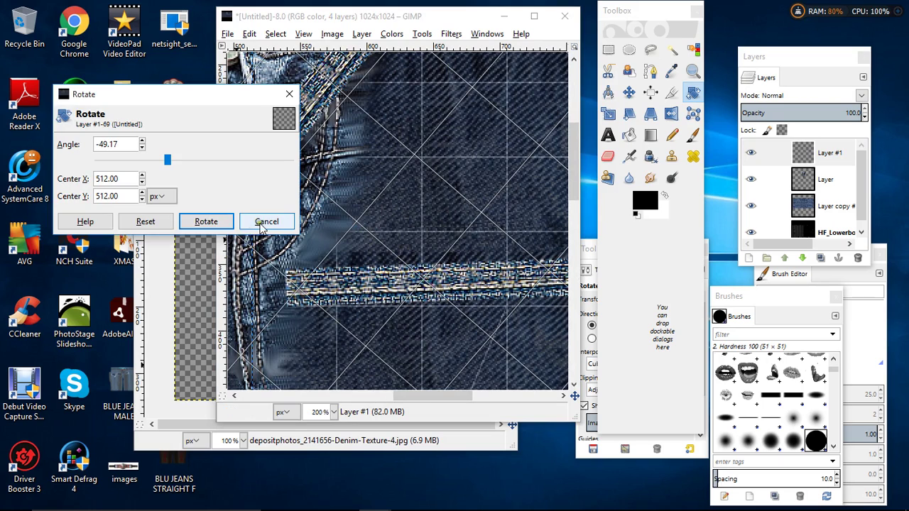
key("Escape")
left_click(629, 92)
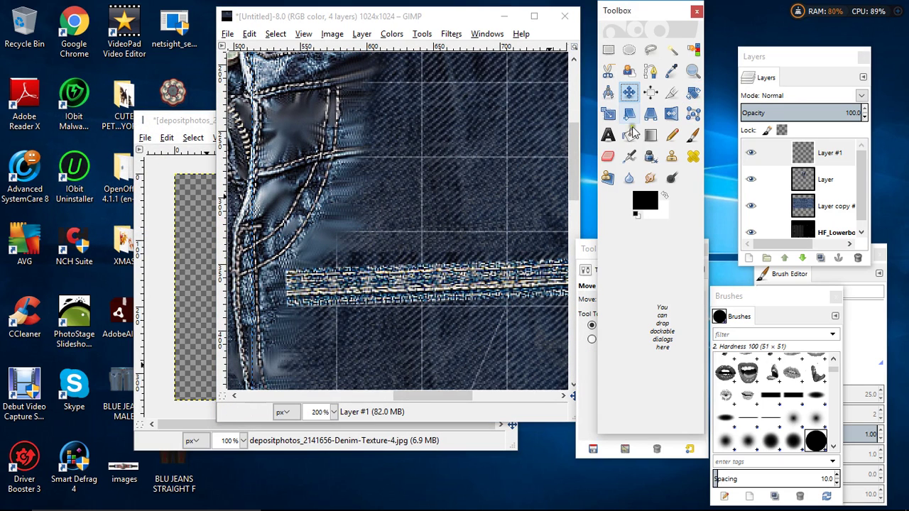
left_click(693, 92)
left_click(504, 269)
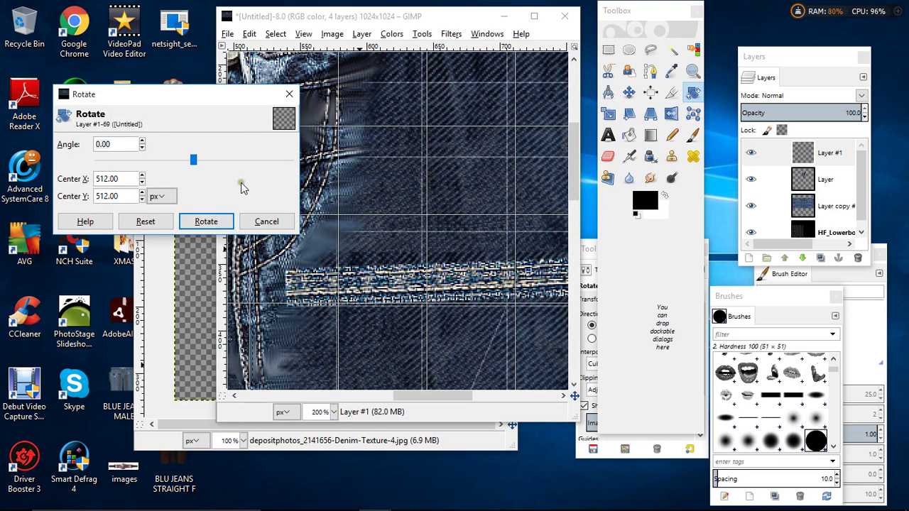
left_click(267, 221)
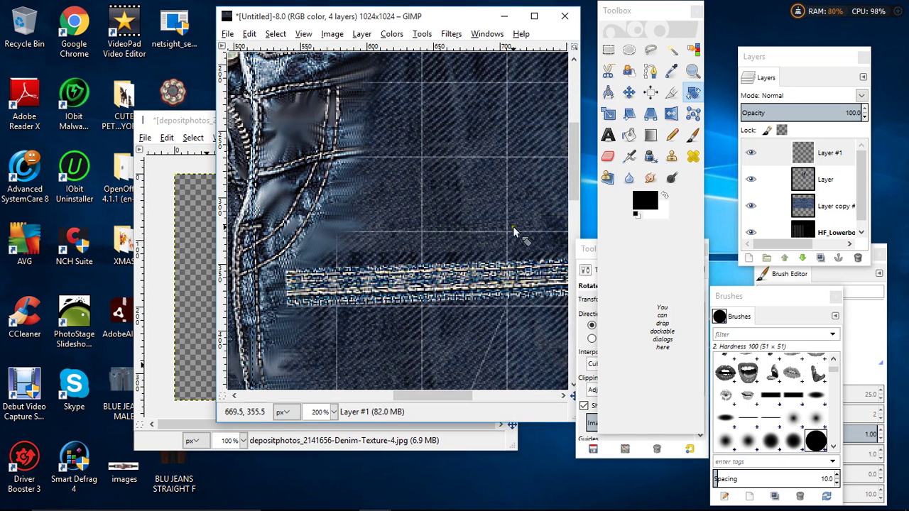
- Move the stitched strip onto the waistband to the left of the fly and rotate its layer by 1.70 degrees
left_click(629, 92)
left_click_drag(496, 285, 274, 115)
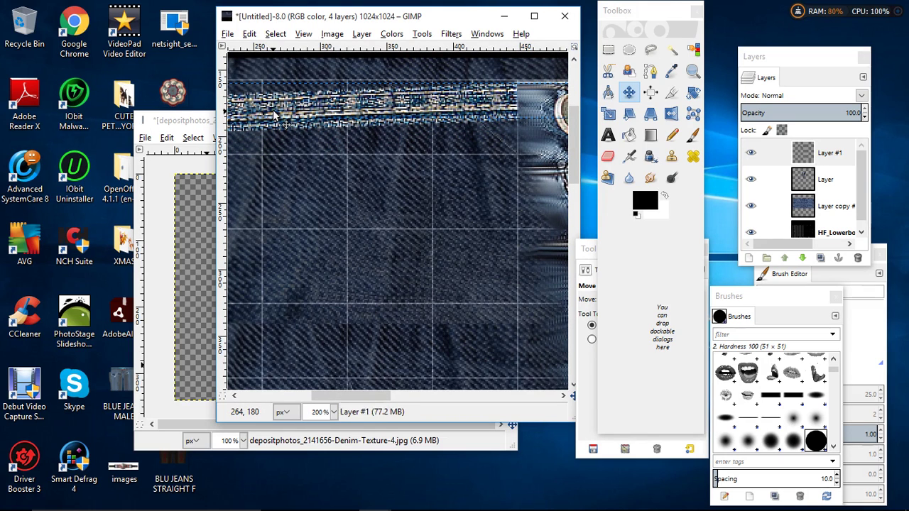
left_click(695, 91)
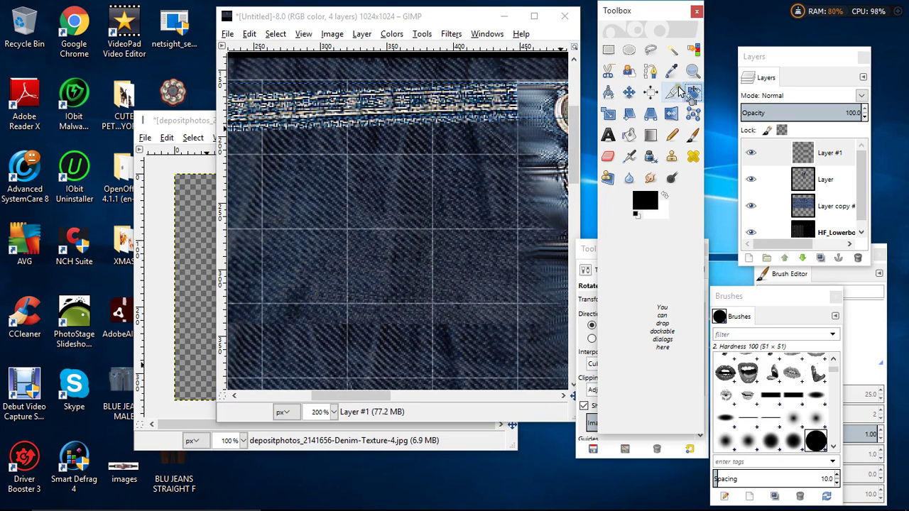
left_click(402, 115)
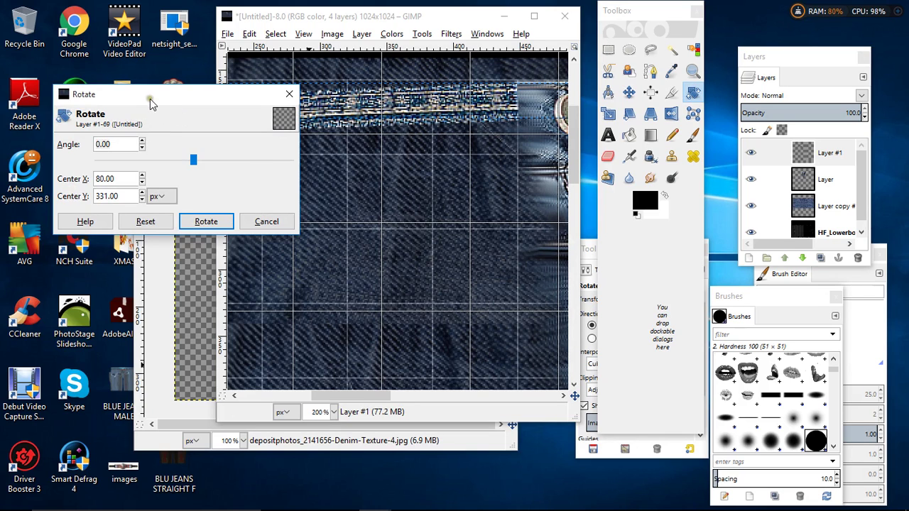
left_click_drag(150, 99, 107, 199)
left_click(99, 250)
left_click(98, 250)
left_click(99, 250)
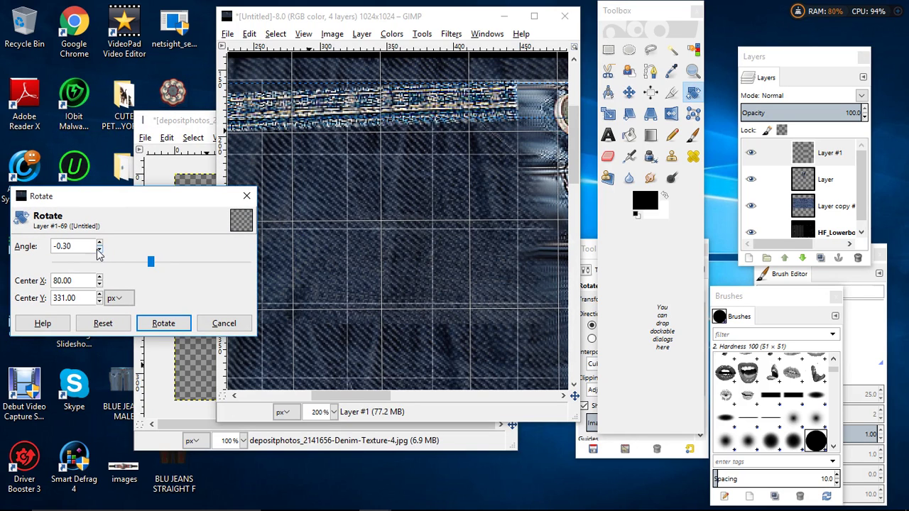
left_click(100, 242)
left_click(99, 242)
left_click(100, 243)
left_click(100, 243)
left_click(99, 243)
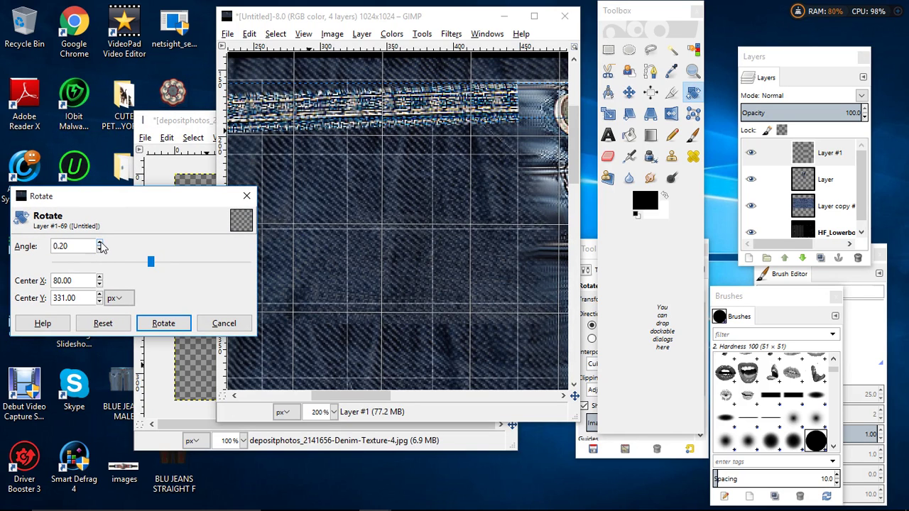
left_click(99, 243)
left_click(99, 243)
left_click(100, 243)
left_click(100, 243)
left_click(99, 243)
left_click(100, 243)
left_click(99, 243)
left_click(99, 243)
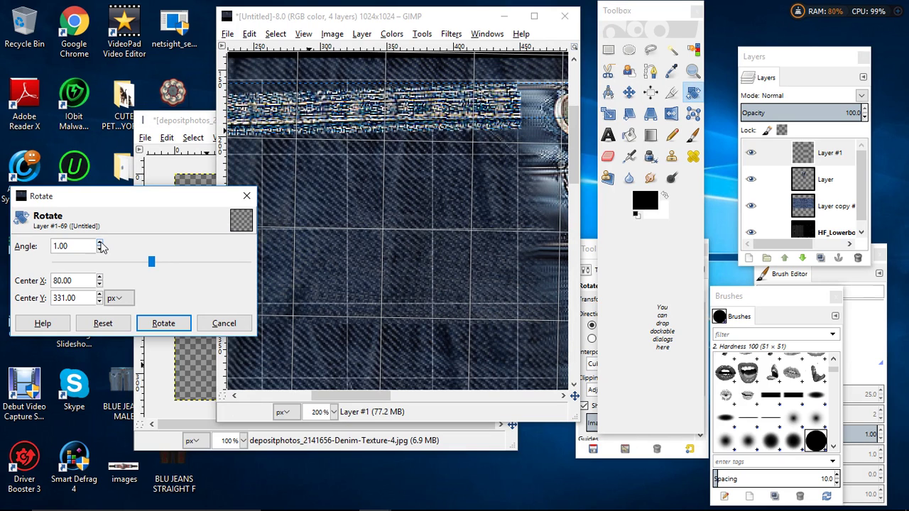
left_click(100, 243)
left_click(99, 243)
left_click(100, 243)
left_click(99, 243)
left_click(100, 243)
left_click(100, 243)
left_click(99, 243)
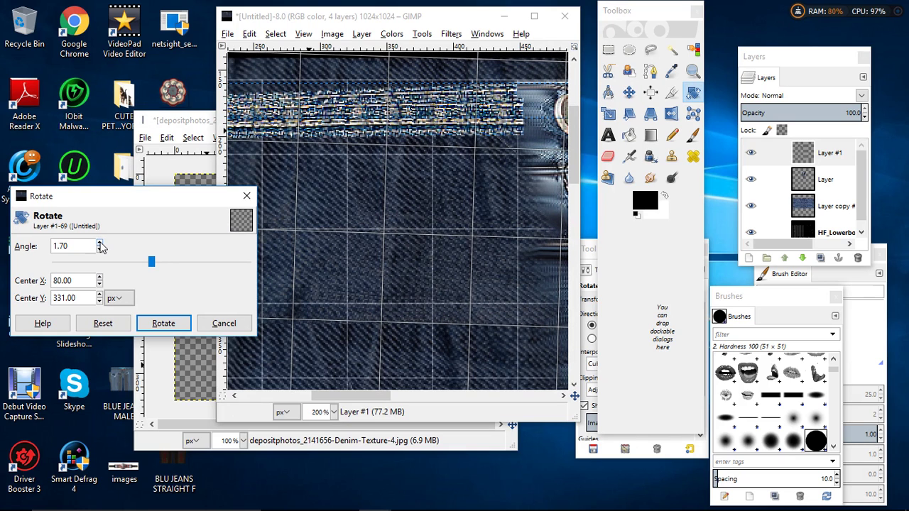
left_click(153, 325)
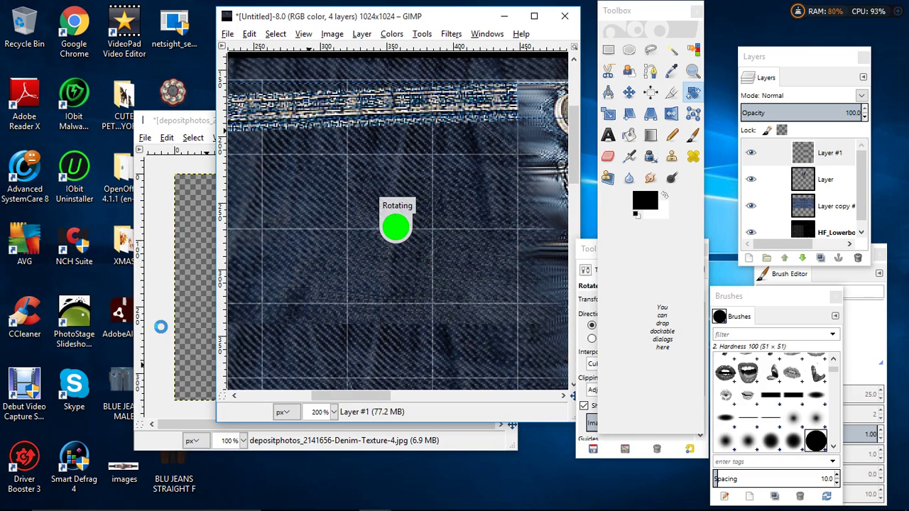
- Reposition the straightened strip slightly higher so that it sits between the waistband's guide lines
left_click(629, 92)
left_click_drag(426, 122, 423, 115)
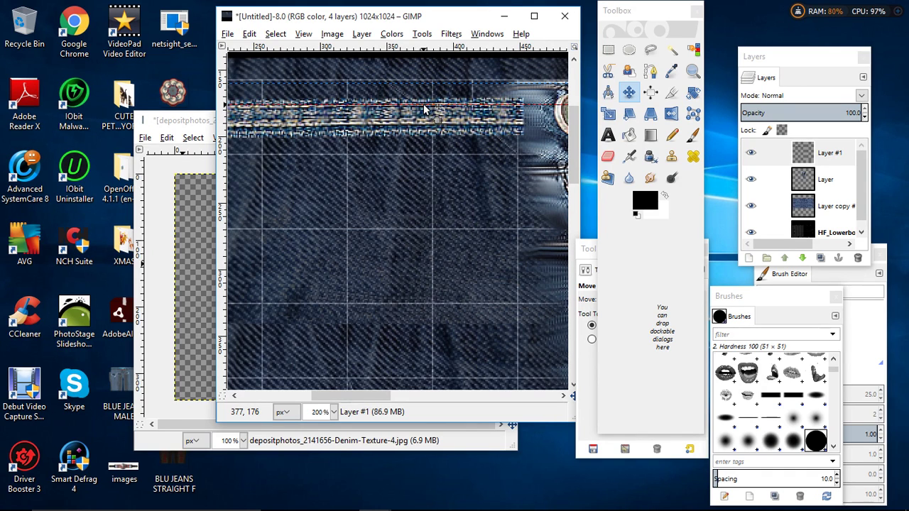
left_click_drag(424, 110, 425, 130)
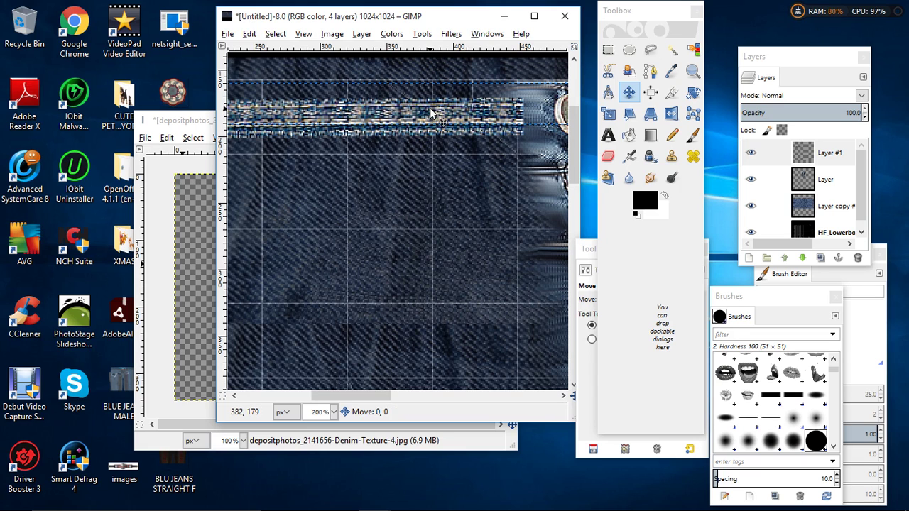
left_click_drag(430, 114, 429, 101)
- Rotate the stitched strip layer by a further 0.90 degrees to level it along the waistband
left_click_drag(367, 395, 288, 399)
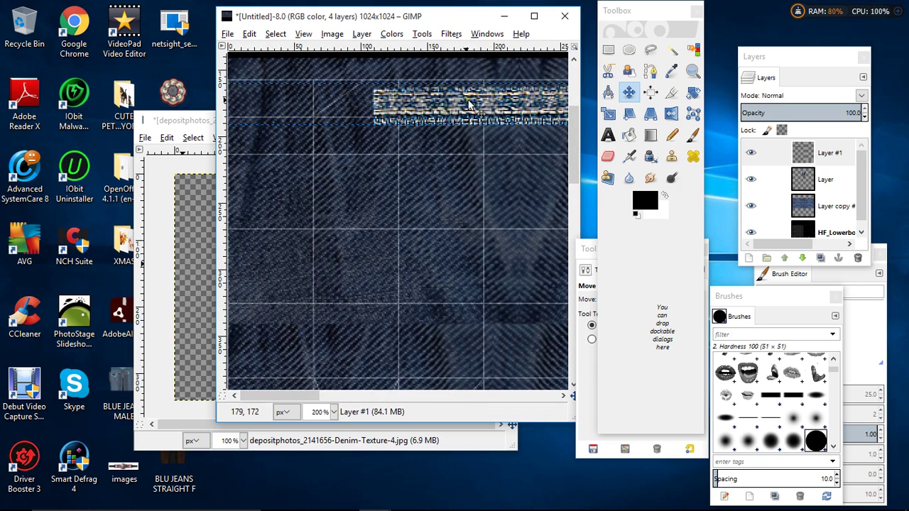
left_click(693, 92)
left_click(547, 105)
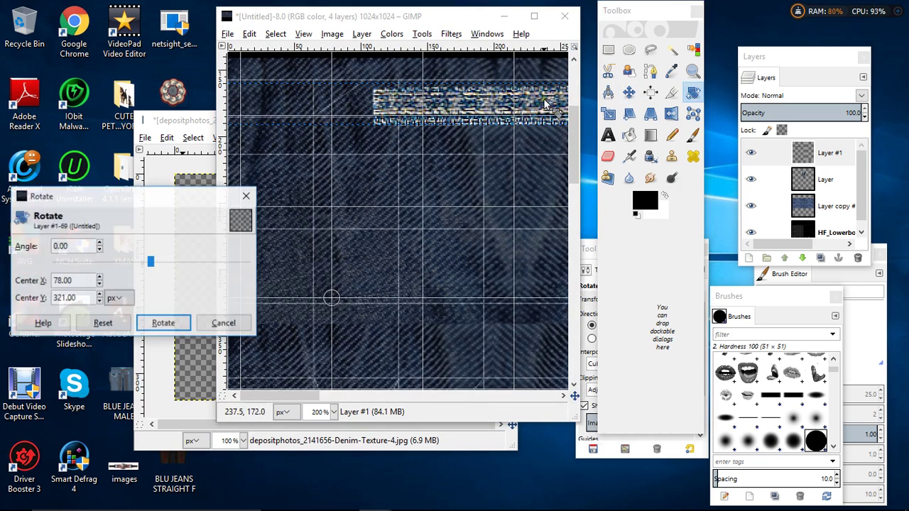
left_click(100, 245)
left_click(99, 245)
left_click(99, 244)
left_click(99, 245)
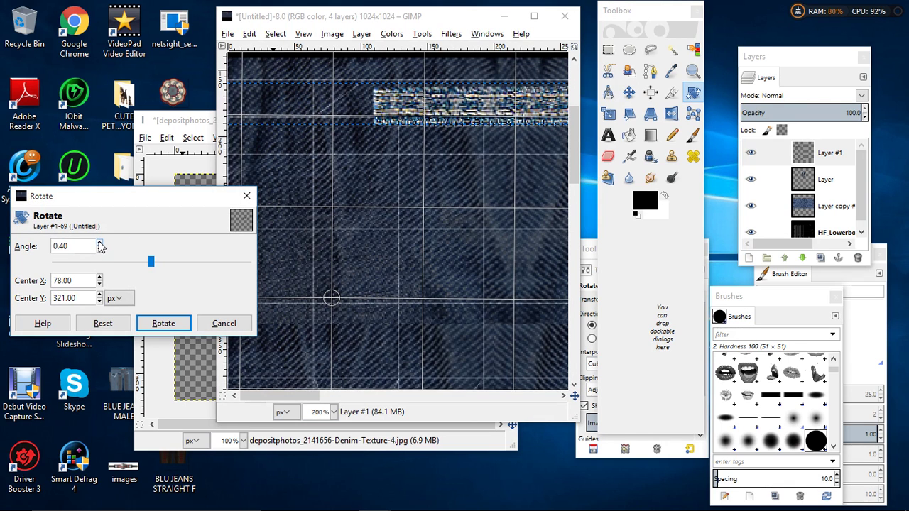
left_click(100, 244)
left_click(99, 245)
left_click(99, 245)
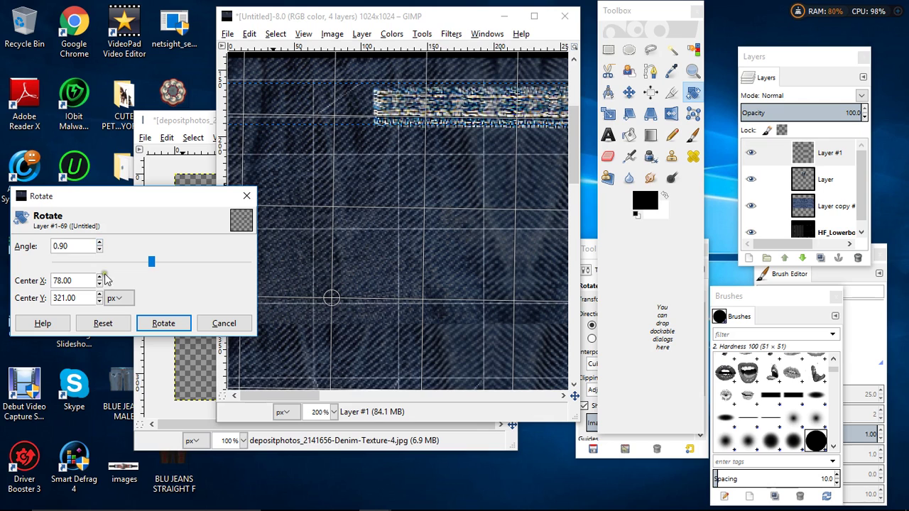
left_click(160, 324)
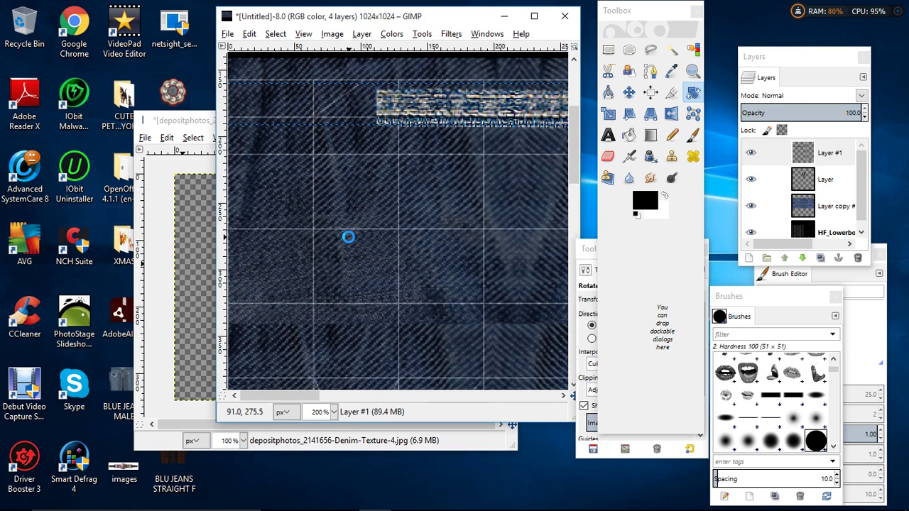
- Nudge the levelled strip slightly higher to align its upper edge with the top of the waistband
left_click(632, 95)
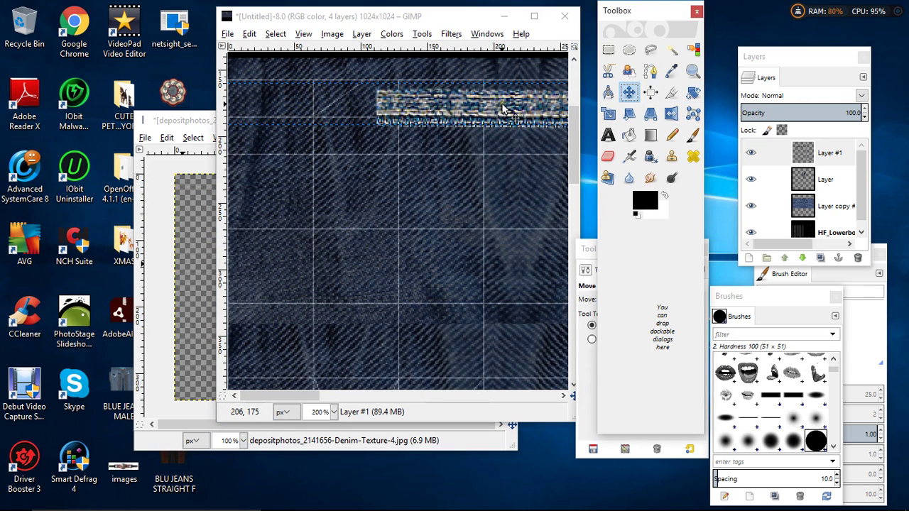
left_click_drag(503, 108, 500, 104)
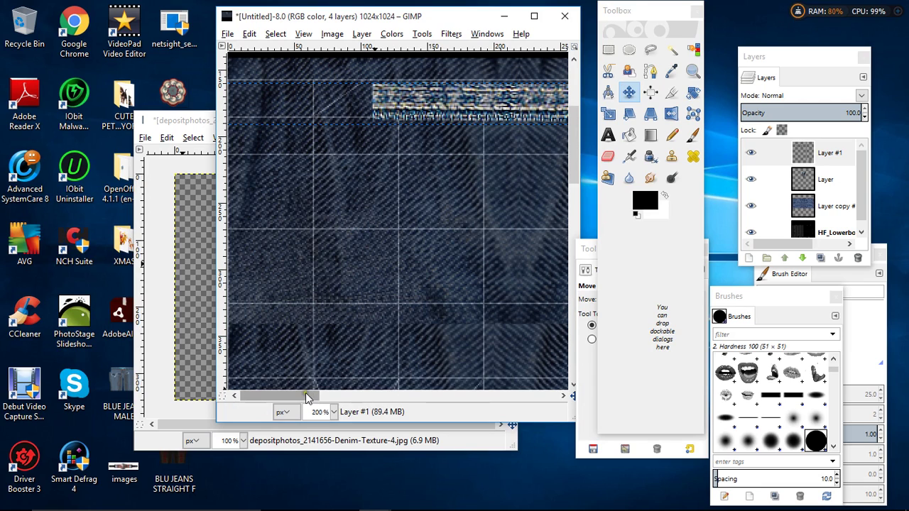
mouse_move(307, 399)
left_mouse_down()
mouse_move(370, 403)
mouse_move(301, 405)
left_mouse_up()
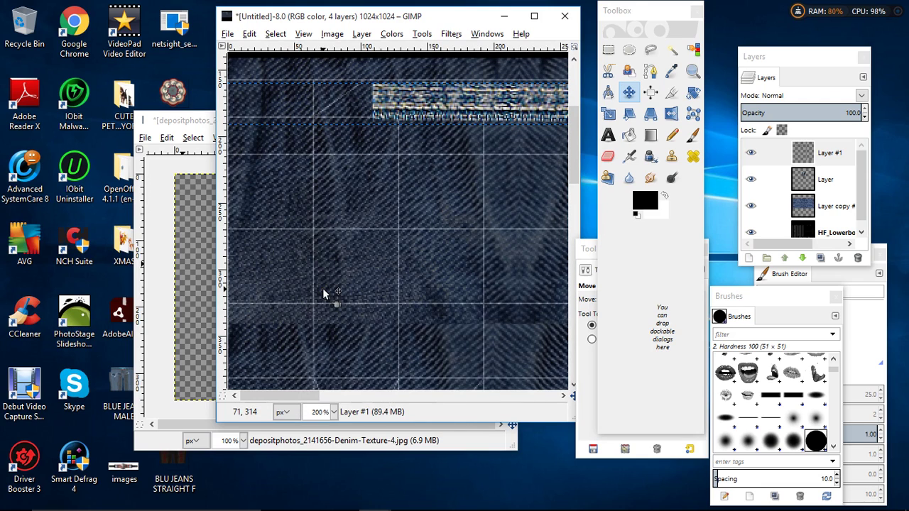
- Duplicate the stitched strip layer and move the copy left, joining it end to end to extend the waistband to the image edge
left_click(838, 149)
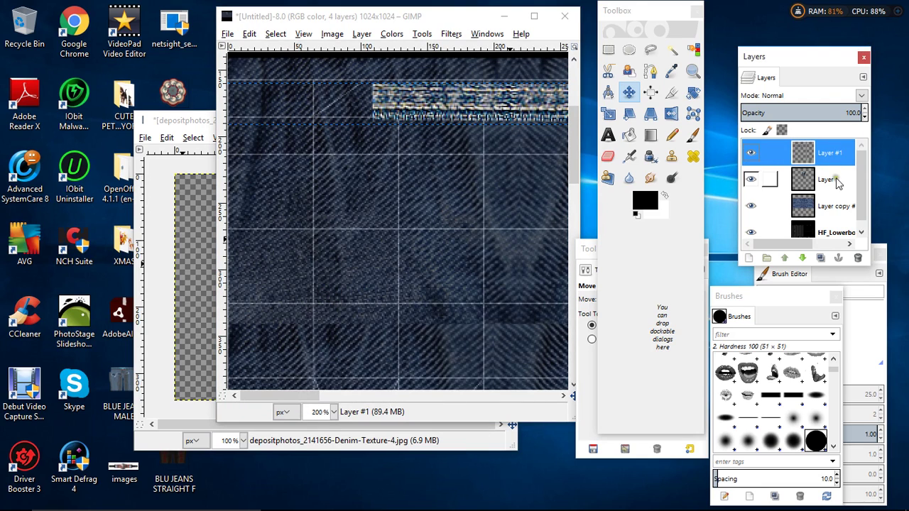
left_click(821, 260)
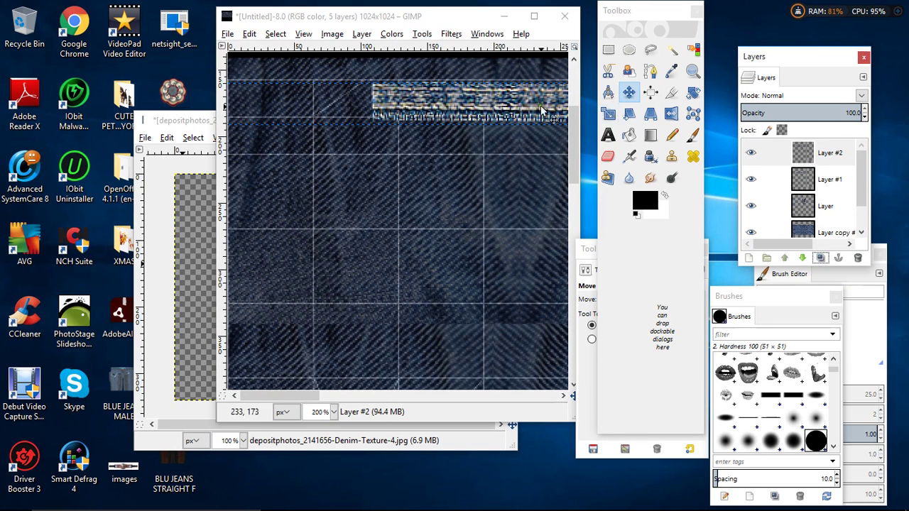
left_click_drag(527, 101, 83, 95)
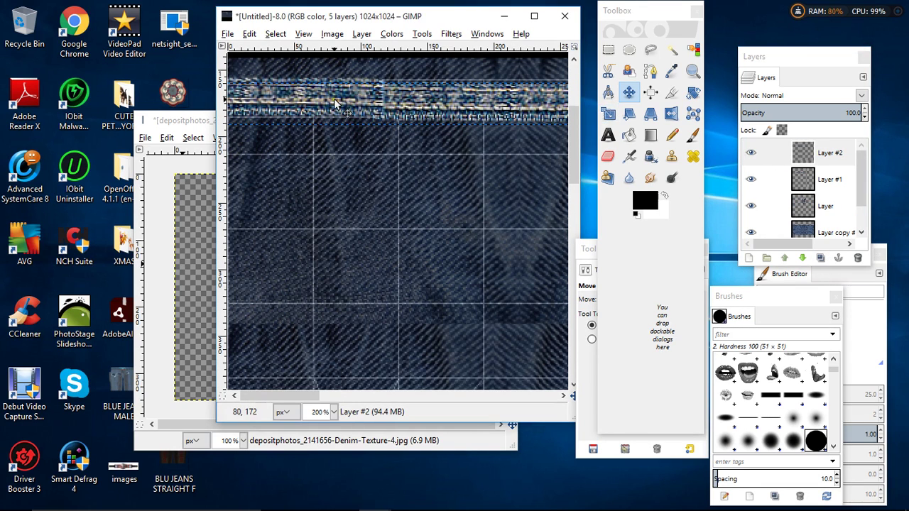
mouse_move(337, 100)
left_mouse_down()
mouse_move(307, 101)
mouse_move(326, 102)
left_mouse_up()
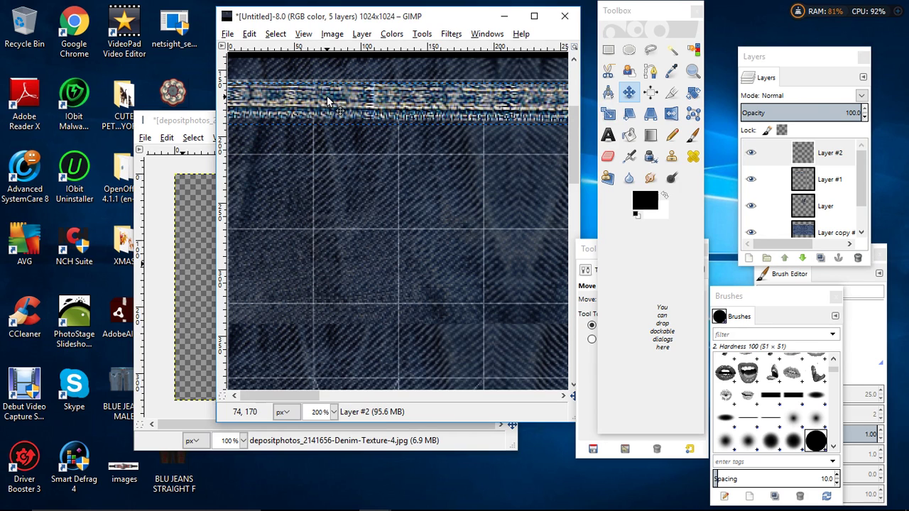
- Merge the upper stitched strip layer down into the one below it, and duplicate the merged waistband strip layer
right_click(842, 155)
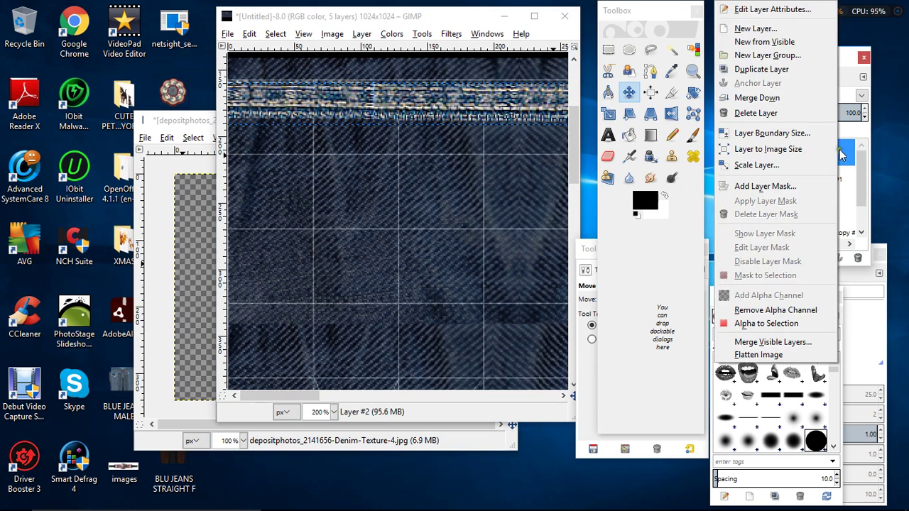
left_click(784, 102)
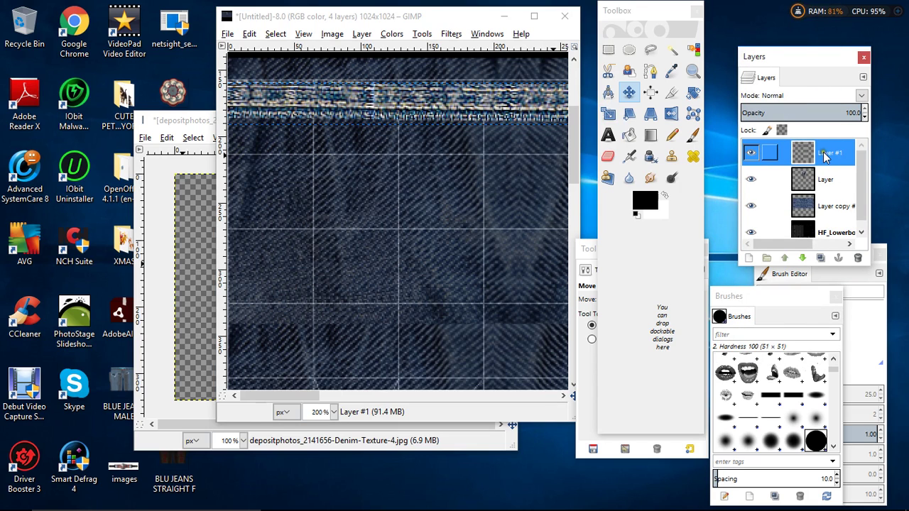
left_click(820, 257)
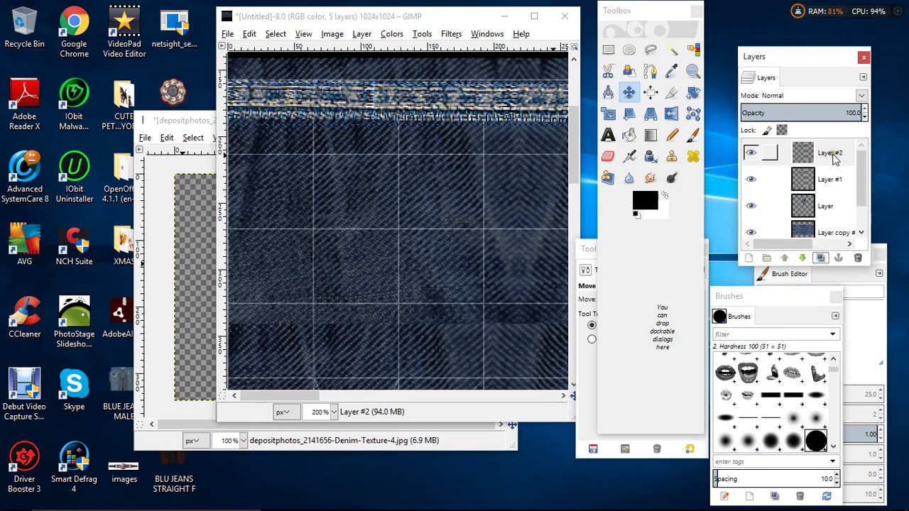
left_click(836, 158)
- Try to flip the duplicated strip horizontally and move a strip across to the waistband on the right side of the fly
left_click(361, 34)
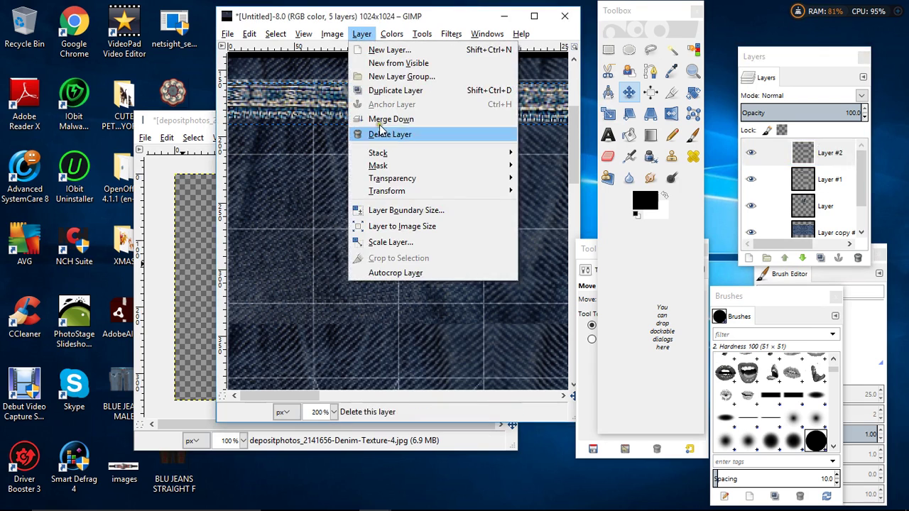
mouse_move(490, 191)
left_click(566, 193)
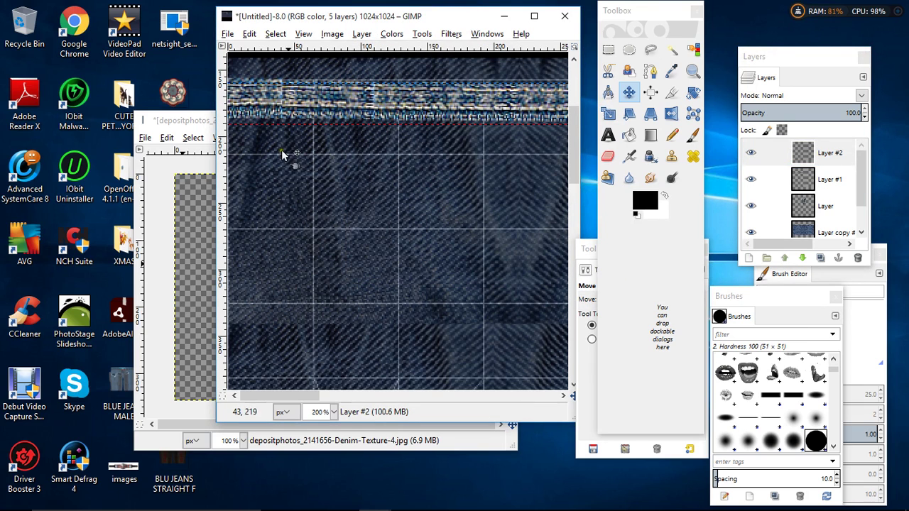
left_click(333, 412)
left_click(325, 364)
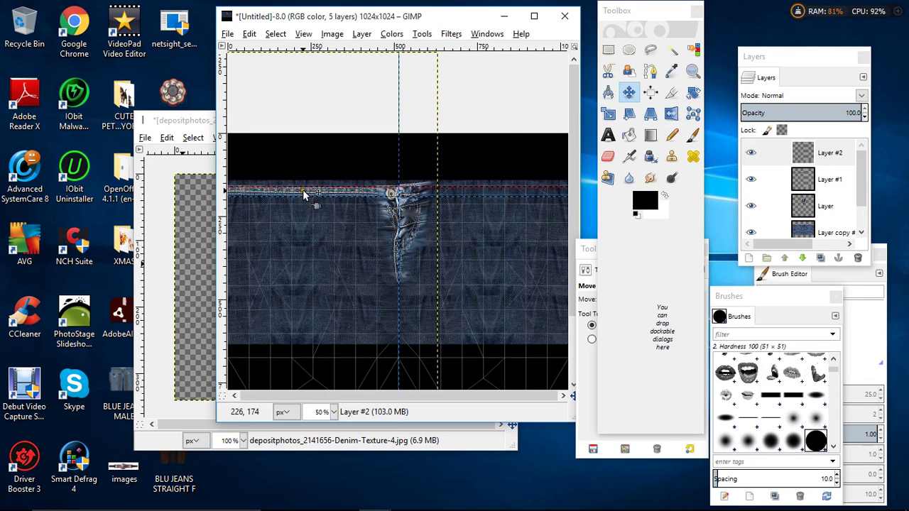
left_click(333, 412)
left_click(330, 353)
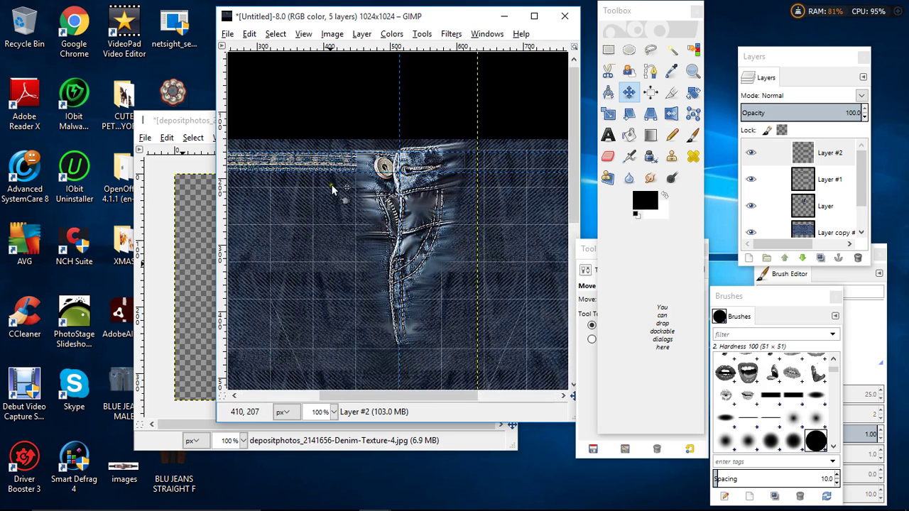
left_click_drag(319, 162, 524, 174)
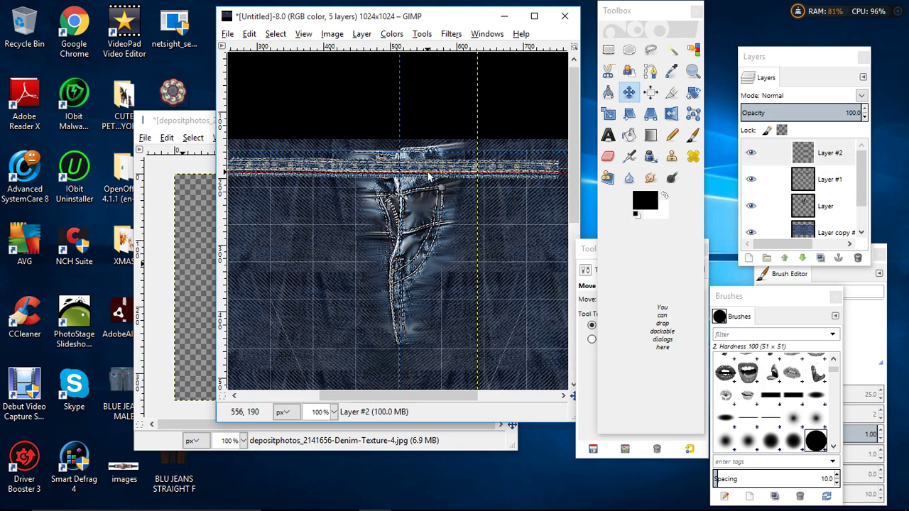
left_click_drag(424, 165, 549, 164)
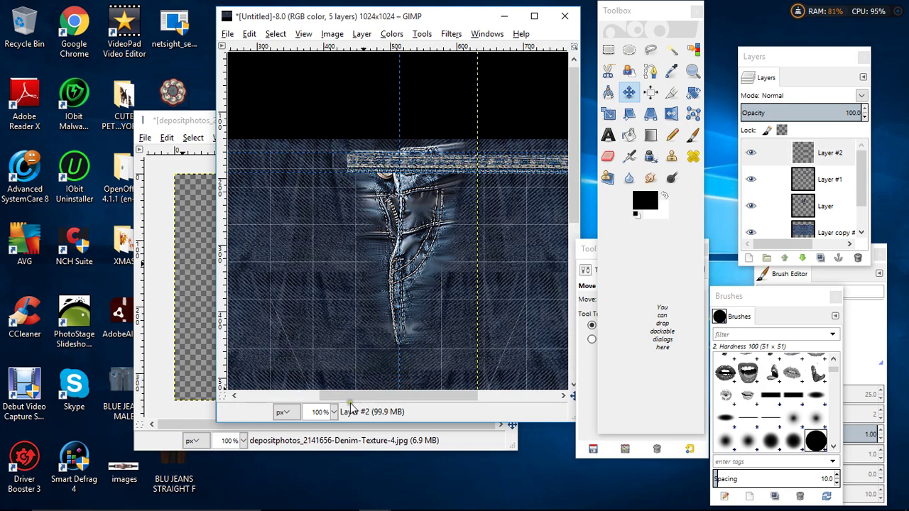
left_click_drag(348, 402, 375, 402)
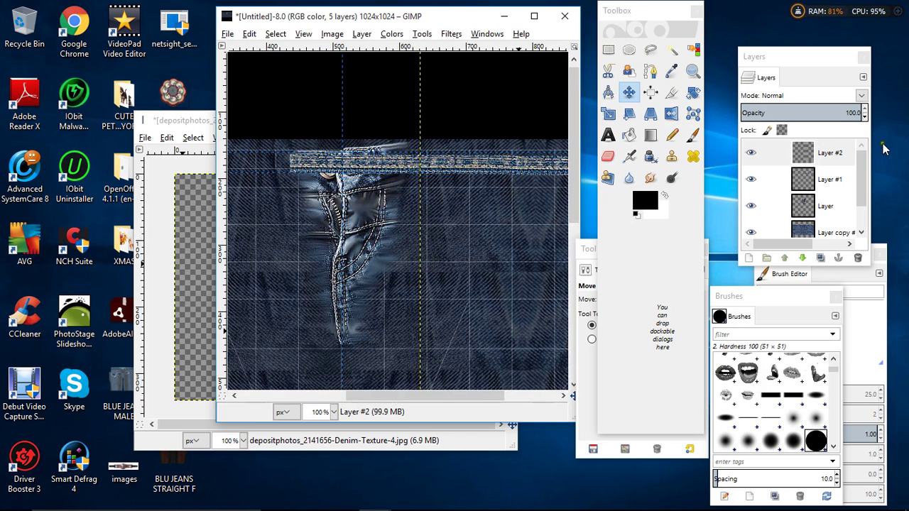
- Undo the strip moves and the horizontal flip so the waistband strips return to their original placement
left_click(249, 34)
left_click(242, 46)
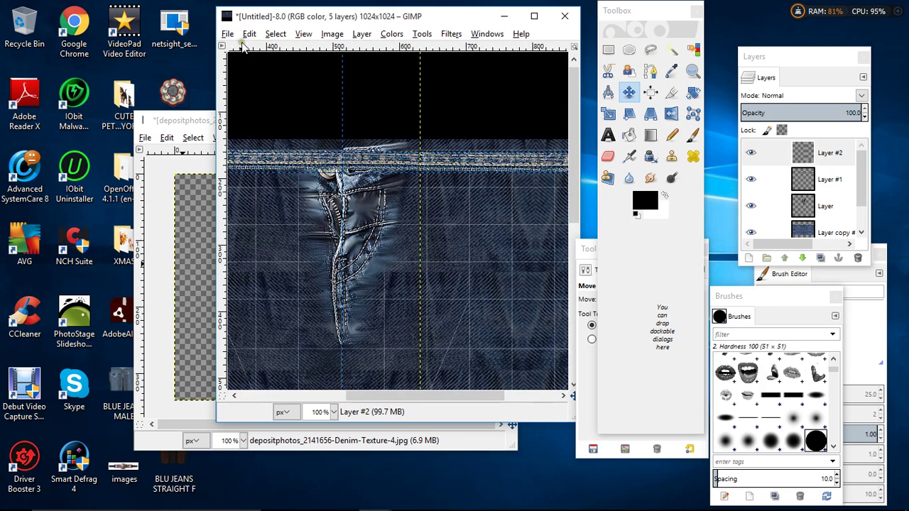
left_click(245, 35)
left_click(260, 51)
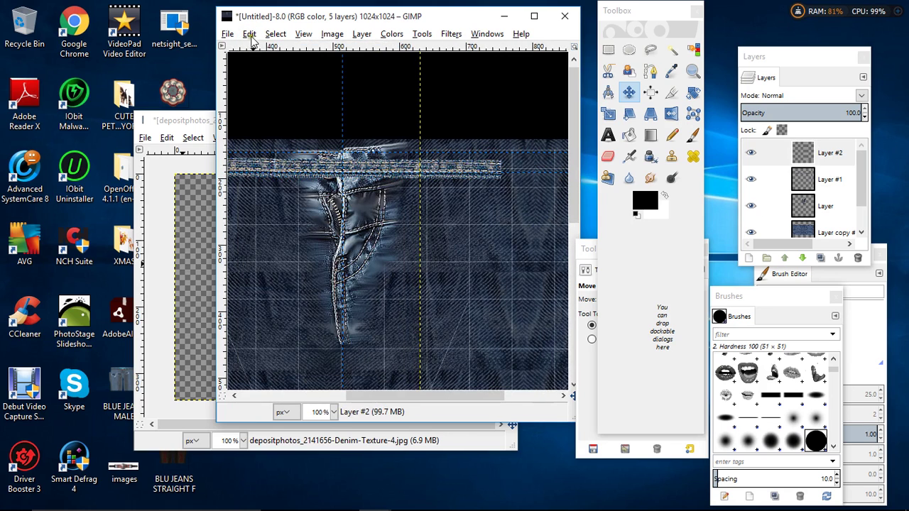
left_click(249, 34)
left_click(264, 50)
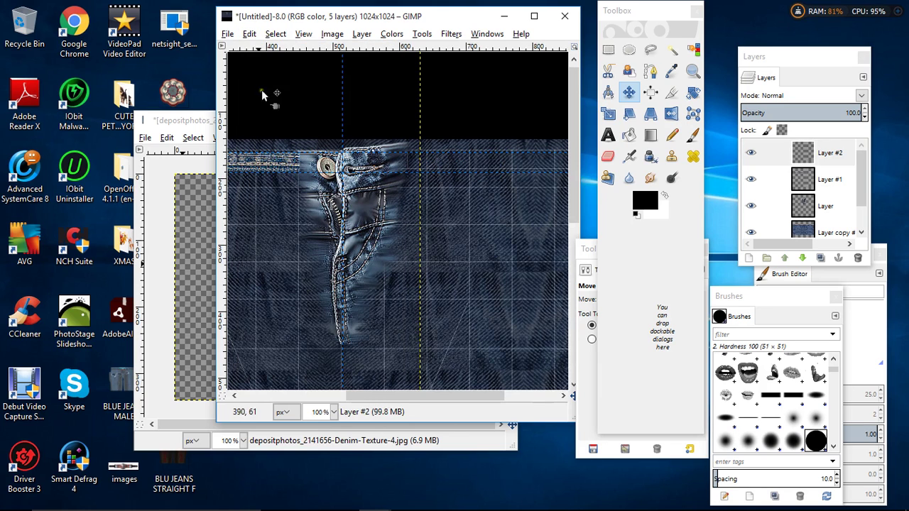
left_click(249, 34)
left_click(259, 49)
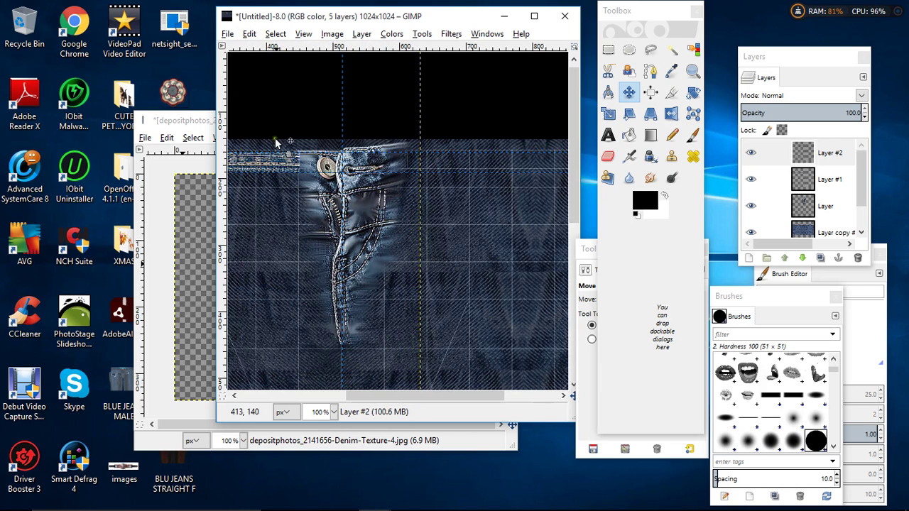
- Move the duplicated strip below the waistband and to the right, clear of the original strip, and flip it horizontally
left_click_drag(276, 167, 290, 270)
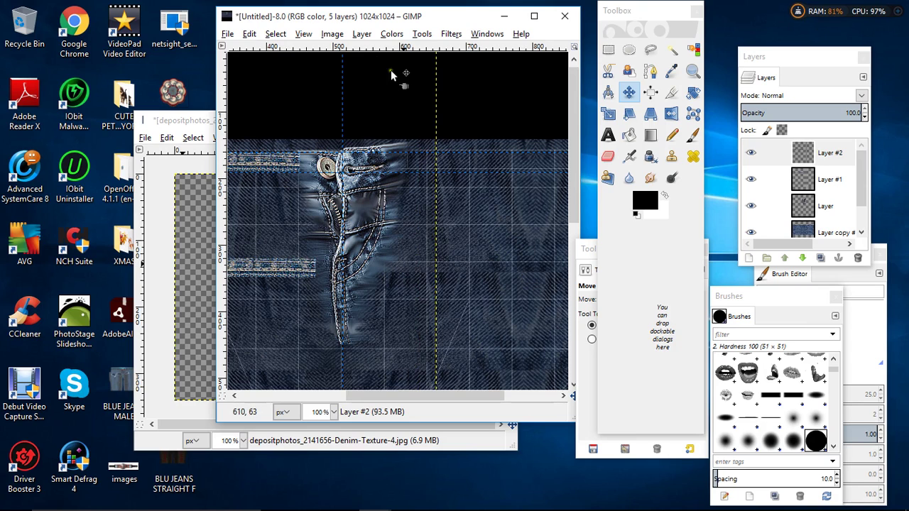
left_click_drag(282, 269, 503, 272)
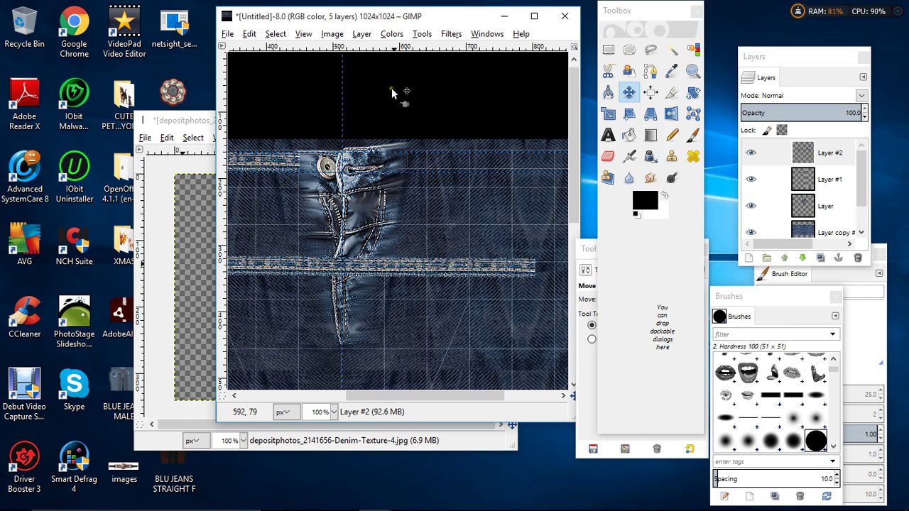
left_click(360, 34)
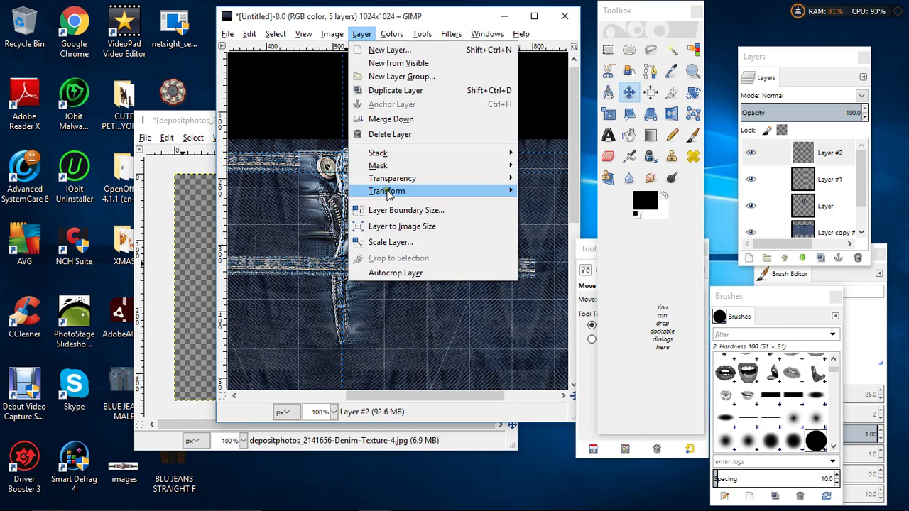
mouse_move(426, 189)
left_click(682, 191)
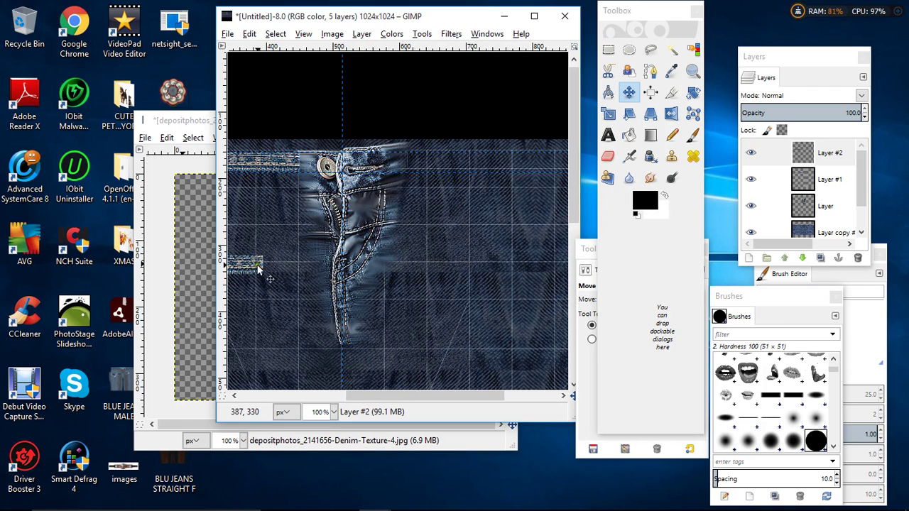
- Place the flipped strip along the waistband right of the fly, fine-tuning its height and the gap between its inner end and the fly
left_click_drag(245, 266, 564, 208)
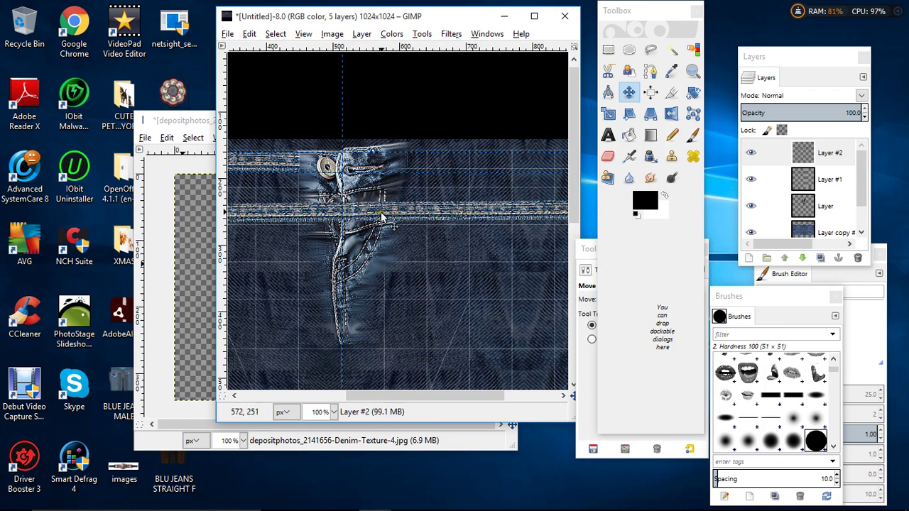
left_click_drag(376, 215, 474, 164)
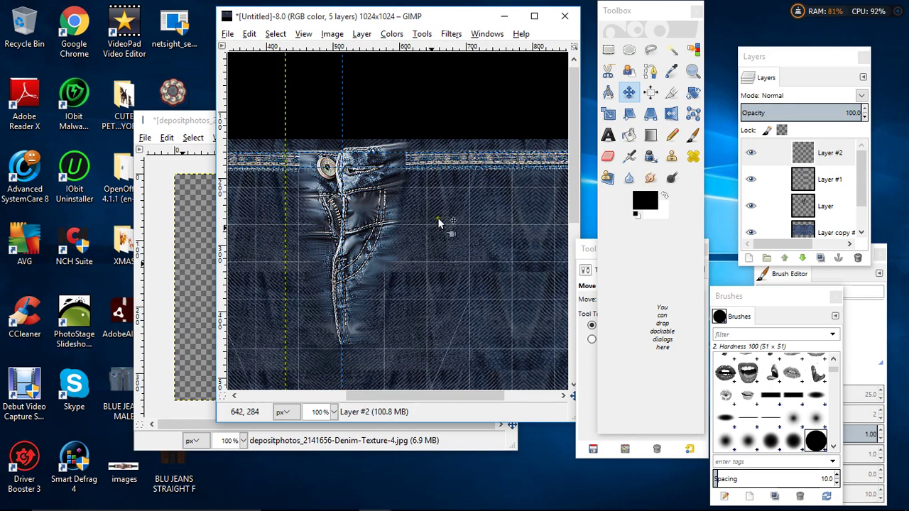
left_click(333, 412)
left_click(324, 333)
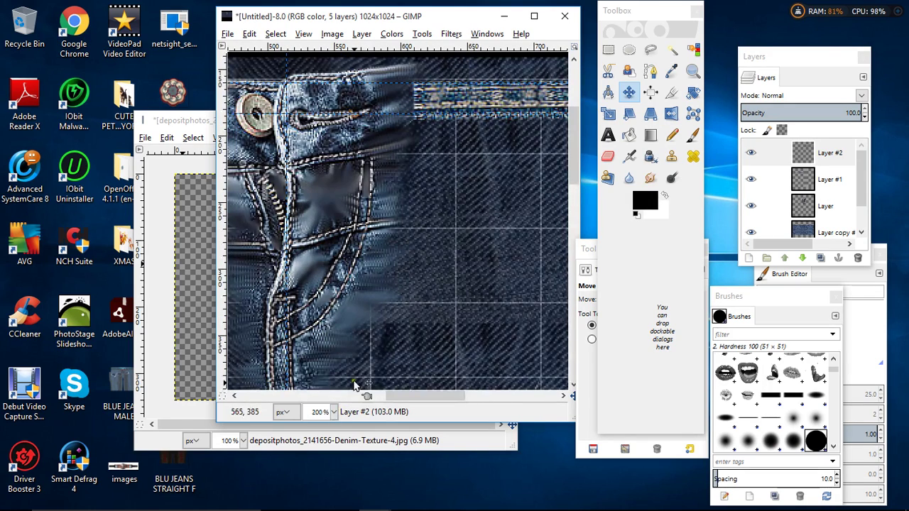
left_click_drag(396, 399, 515, 425)
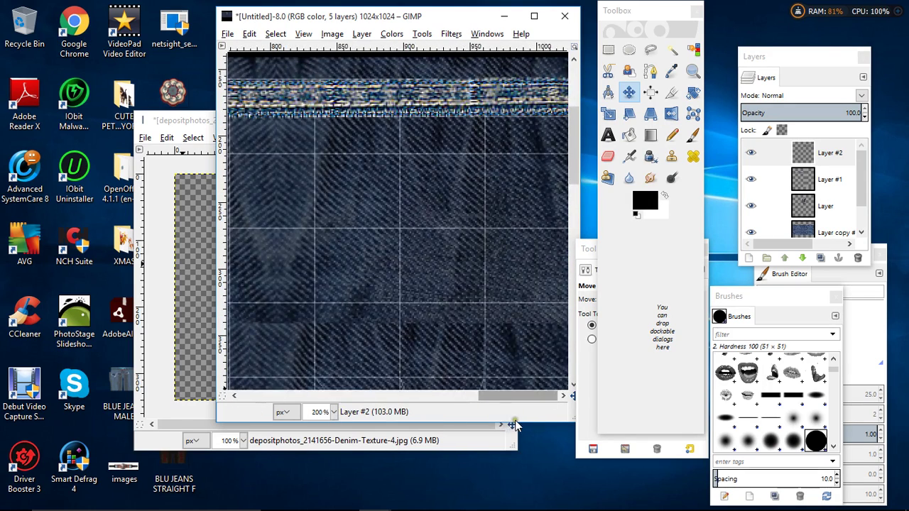
left_click_drag(441, 96, 438, 98)
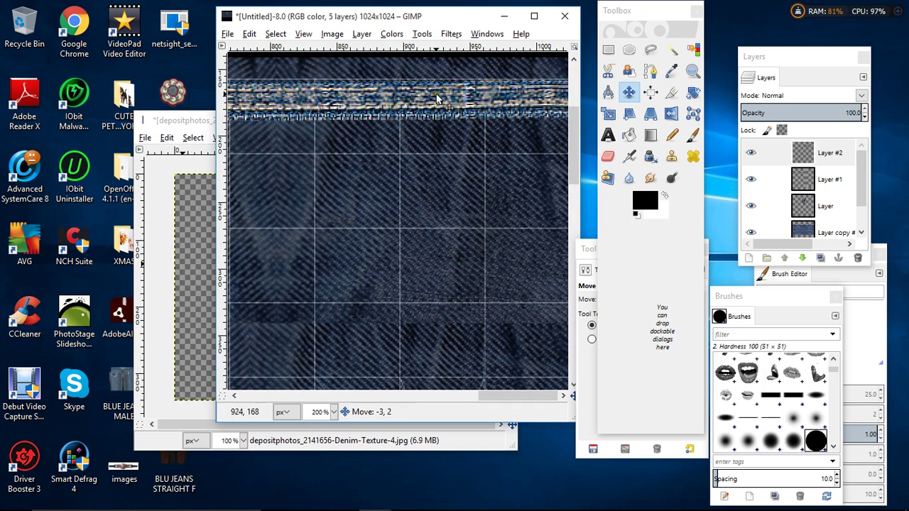
left_click_drag(501, 395, 396, 385)
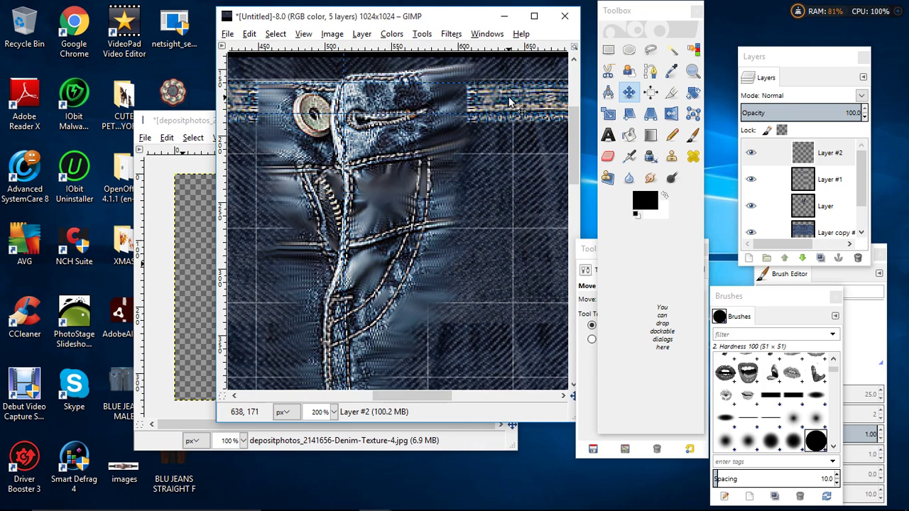
left_click_drag(510, 103, 517, 100)
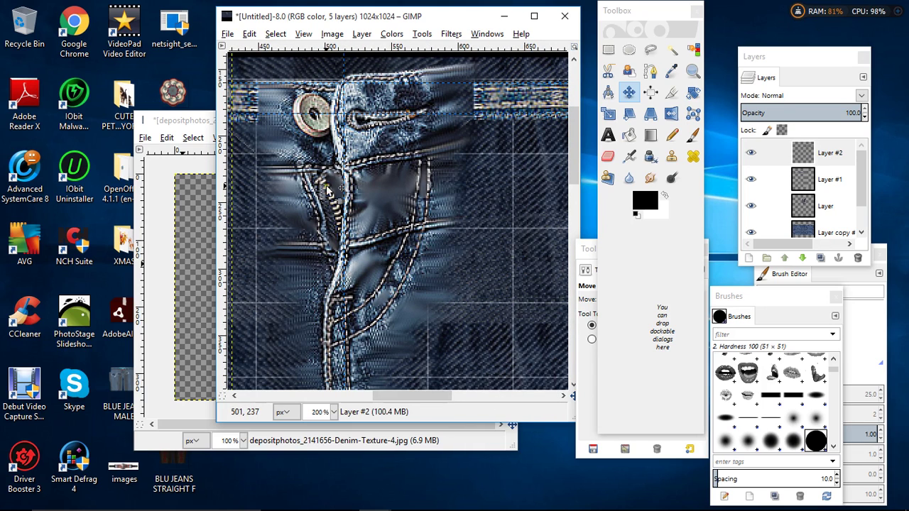
- Set the opacity of the denim Layer copy to 100 and hide the black wireframe template layer beneath it
scroll(825, 186, "down", 1)
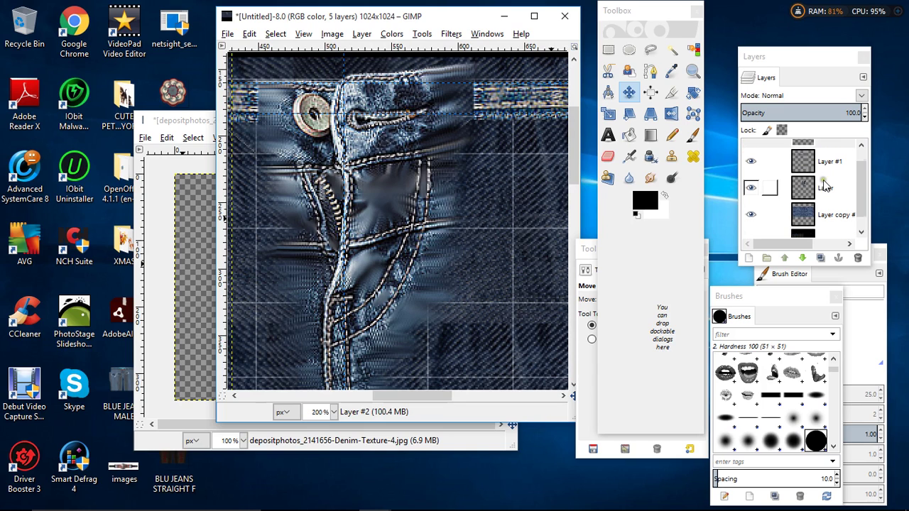
scroll(821, 191, "down", 1)
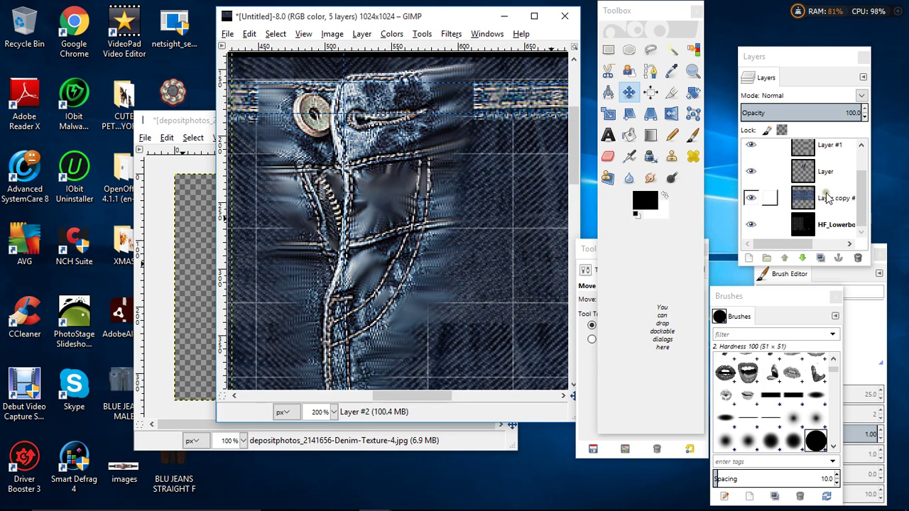
left_click(826, 197)
left_click_drag(801, 105, 888, 114)
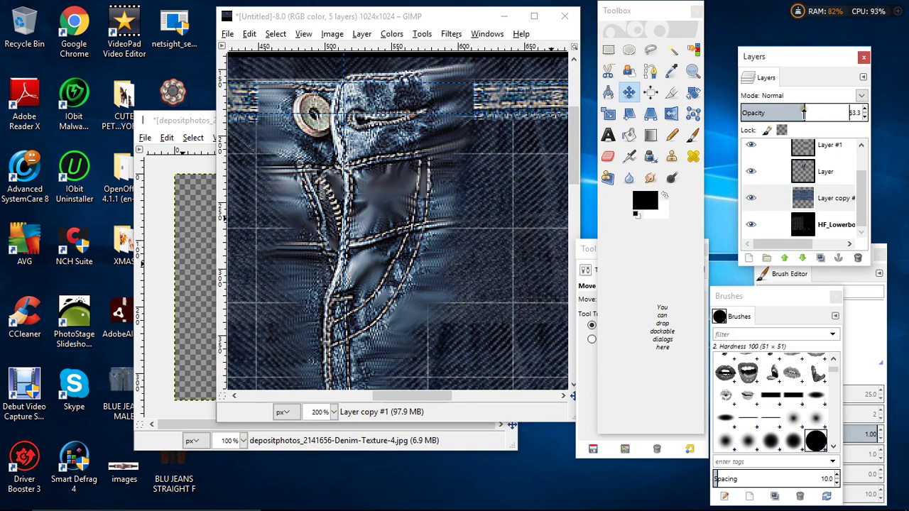
left_click(753, 225)
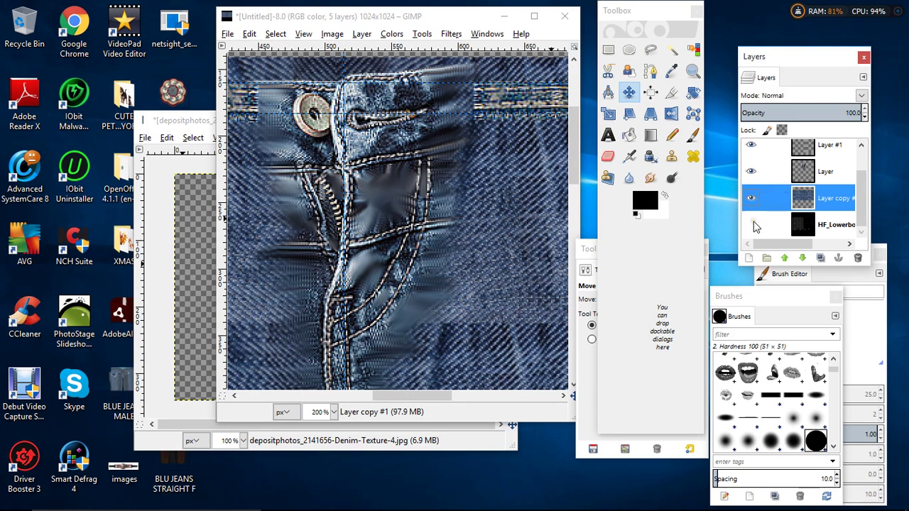
- Export the finished texture to the DENIM SKIRT image file on the desktop
left_click(228, 37)
left_click(267, 204)
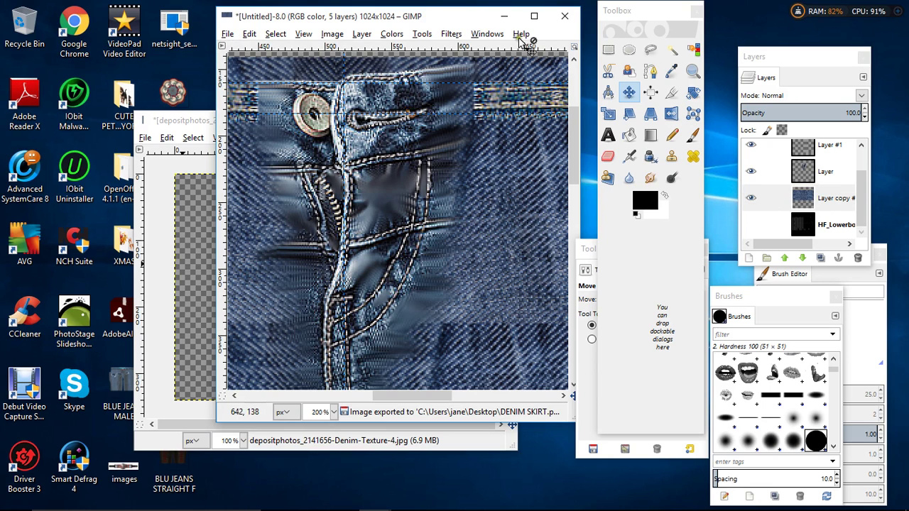
- Switch to the Red Light Center page in the browser and open the configuration of the untitled female outfit among the designed clothing
left_click(249, 501)
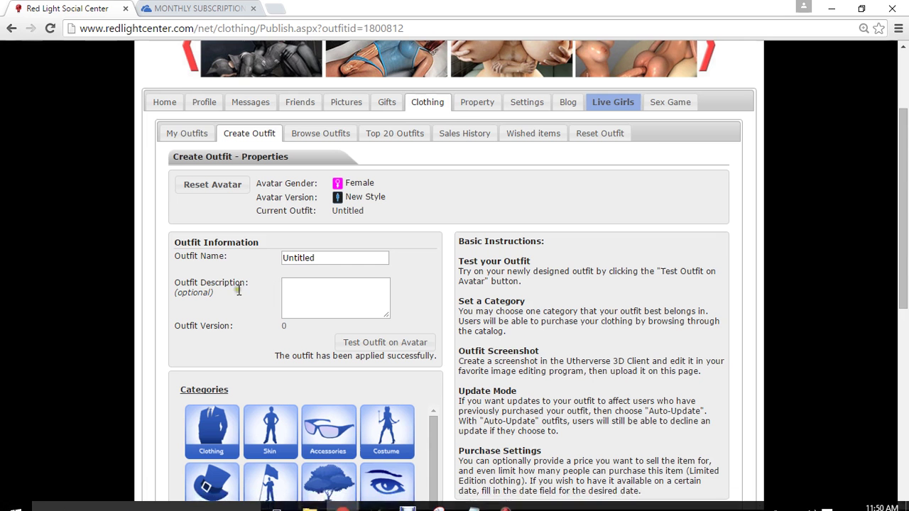
left_click(186, 137)
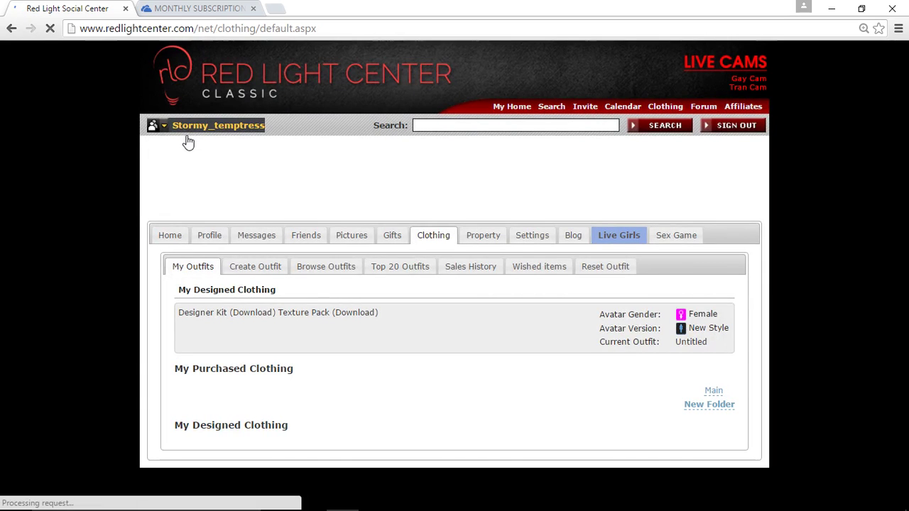
scroll(160, 217, "down", 15)
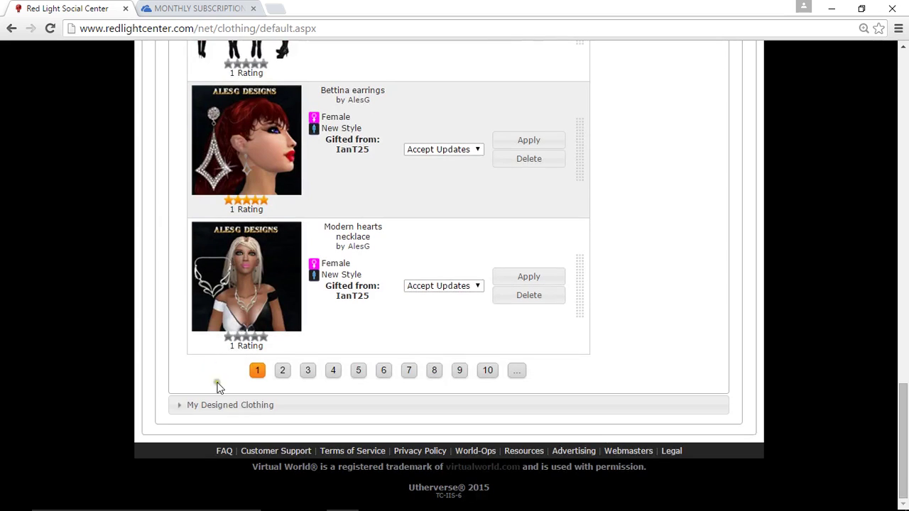
left_click(223, 404)
scroll(379, 272, "down", 2)
scroll(381, 273, "up", 3)
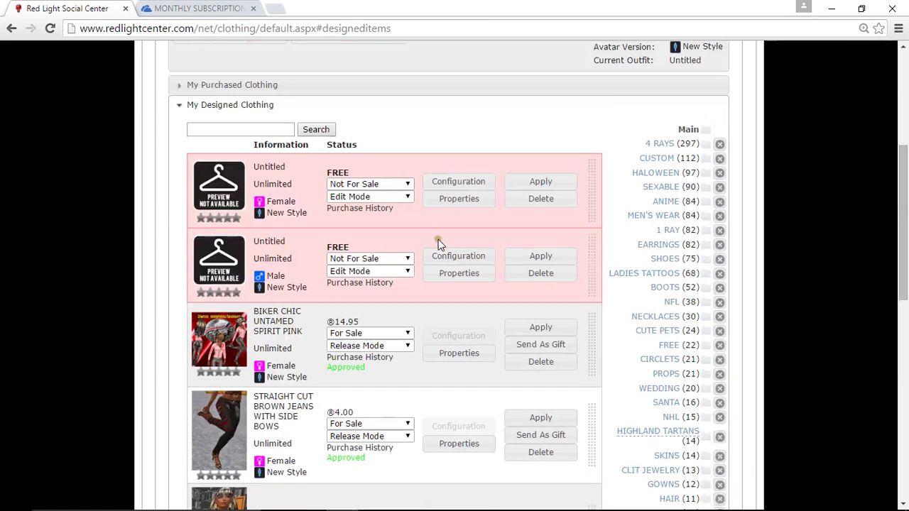
left_click(473, 183)
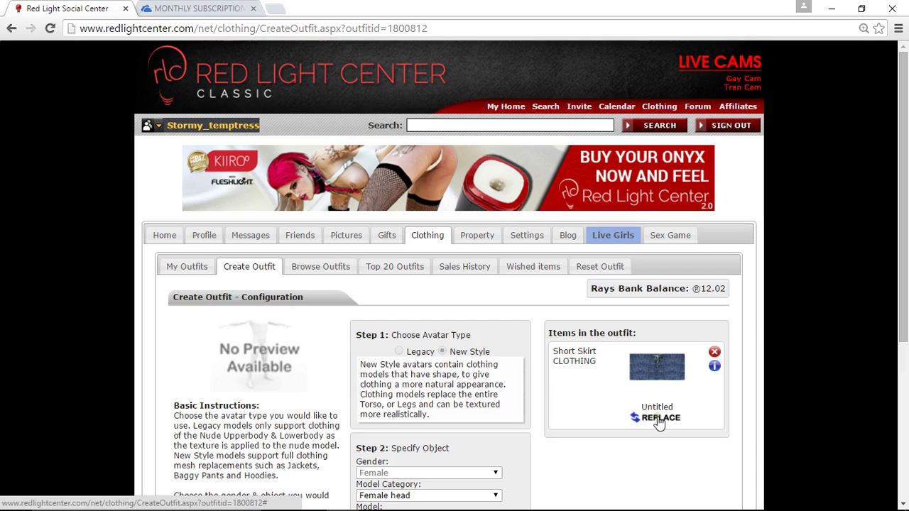
- Replace the texture of the outfit's Short Skirt item with DENIM SKIRT.png from the desktop
left_click(660, 420)
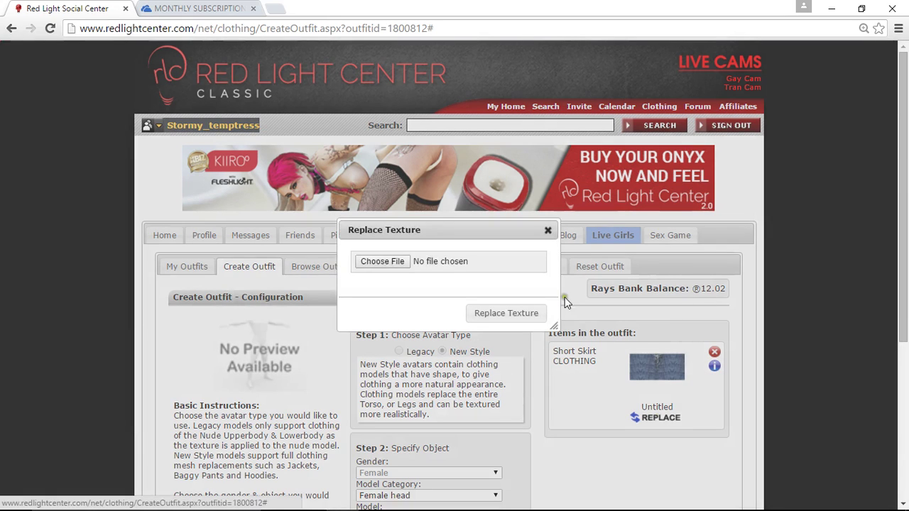
left_click(384, 263)
left_click(390, 213)
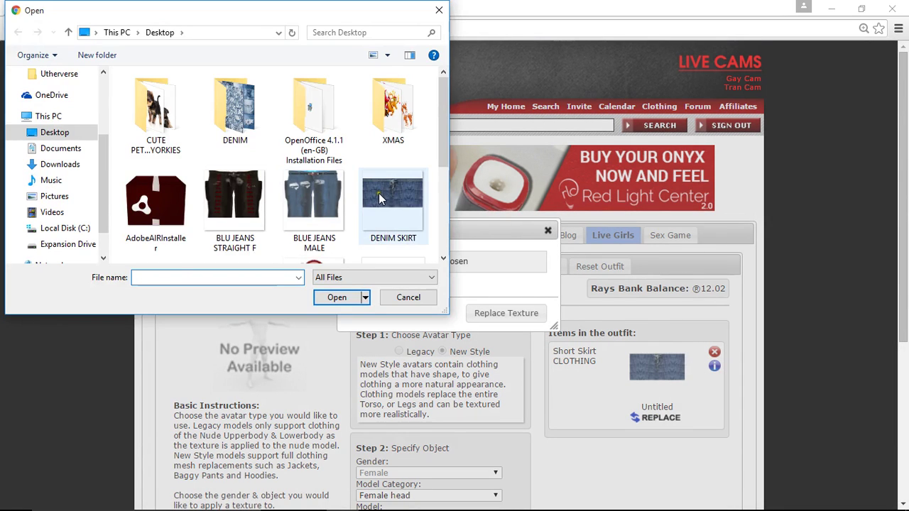
left_click(336, 297)
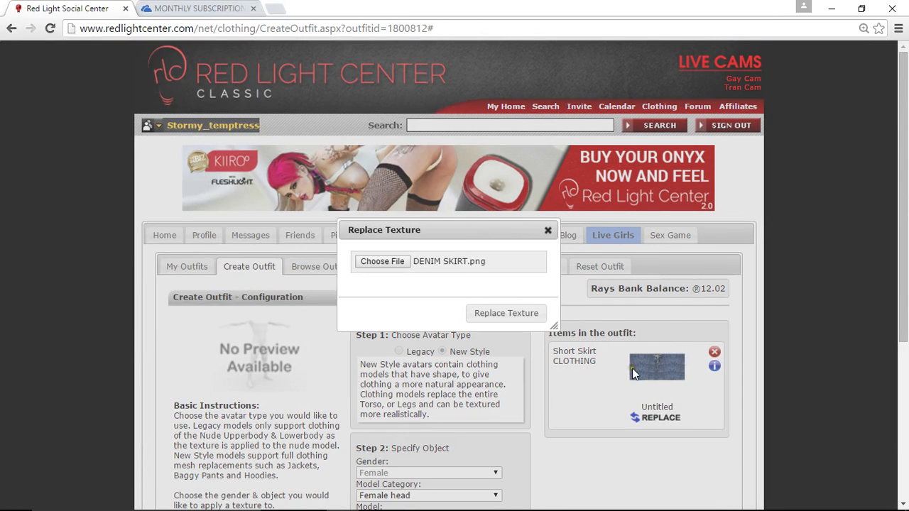
left_click(510, 314)
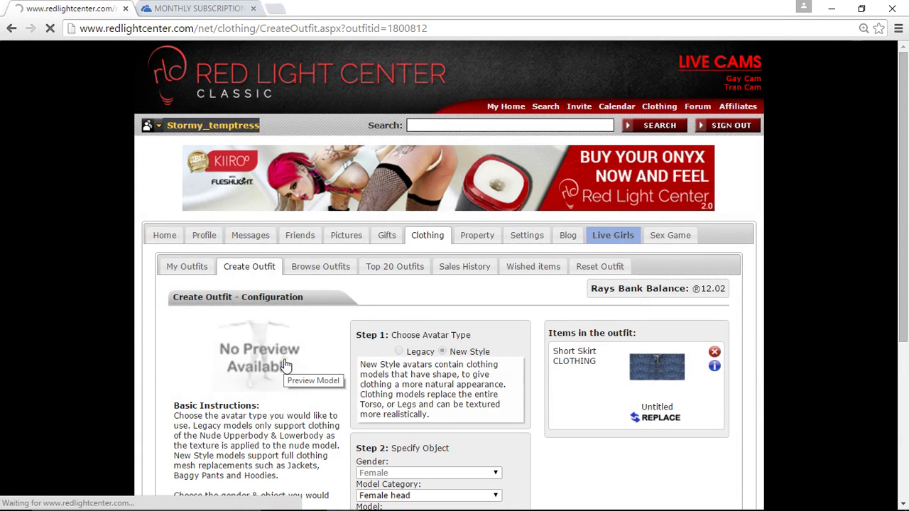
- Proceed to publishing the outfit and apply it to the avatar as a test
scroll(286, 365, "down", 3)
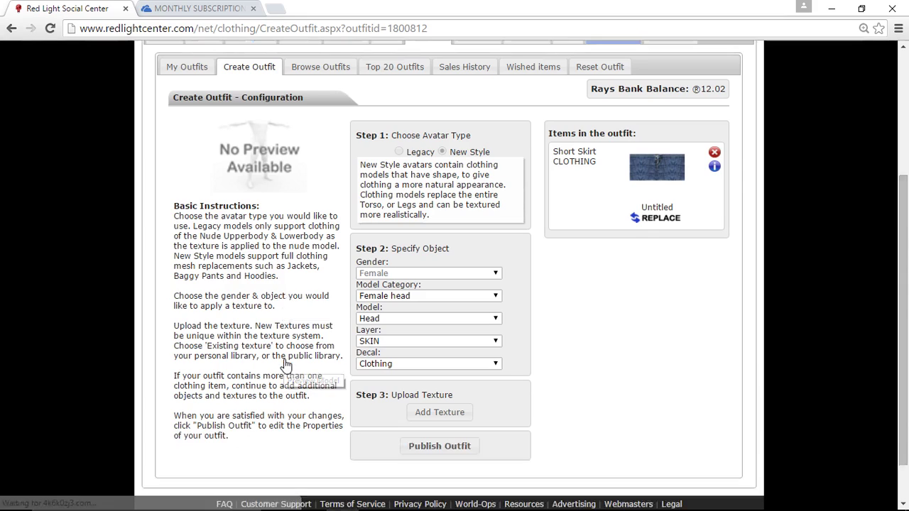
left_click(440, 447)
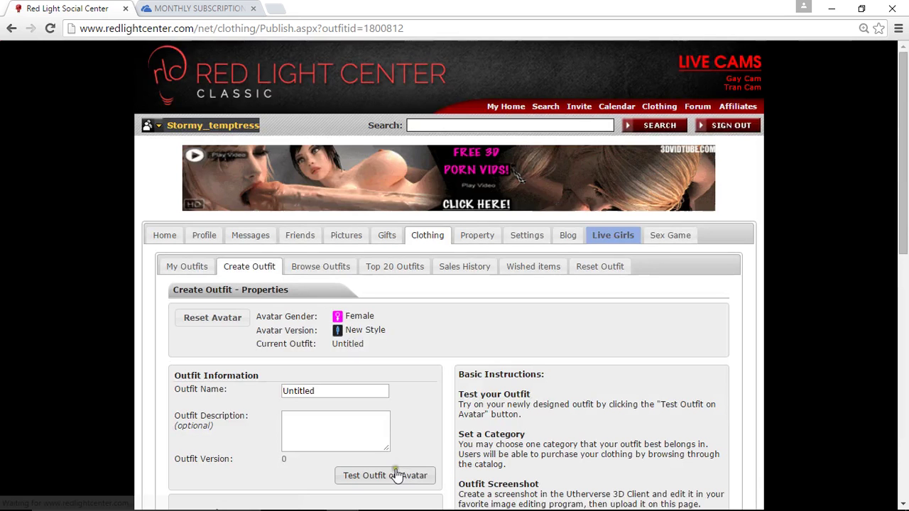
left_click(397, 475)
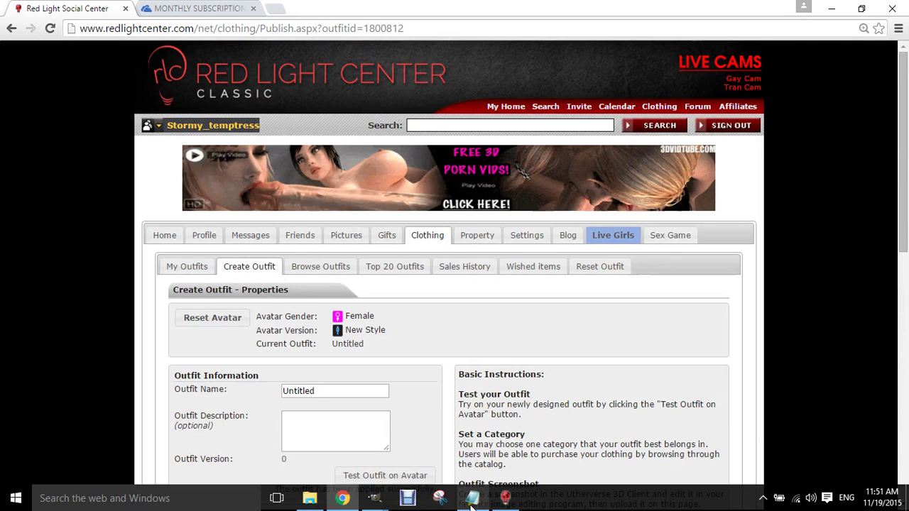
- Switch to the Red Light Center 3D Client and examine how the denim skirt and its waistband look on the avatar
left_click(472, 500)
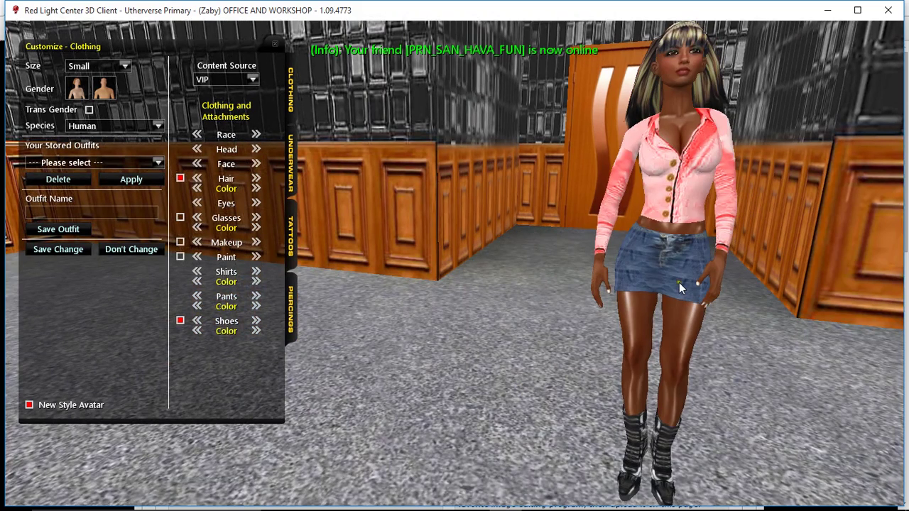
left_click(631, 326)
left_click_drag(631, 324, 463, 315)
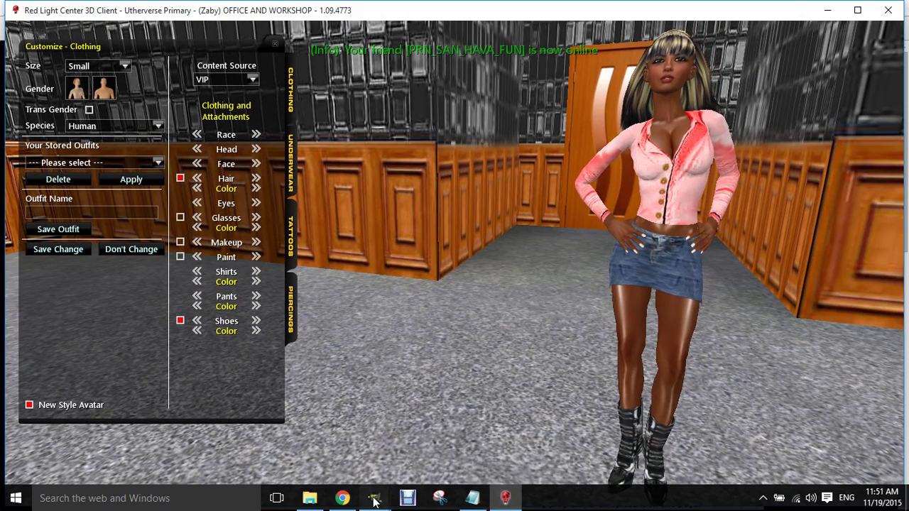
- Return to the skirt image in GIMP, show the wireframe template layer and lower the denim Layer copy #1 opacity to 54.9
mouse_move(375, 498)
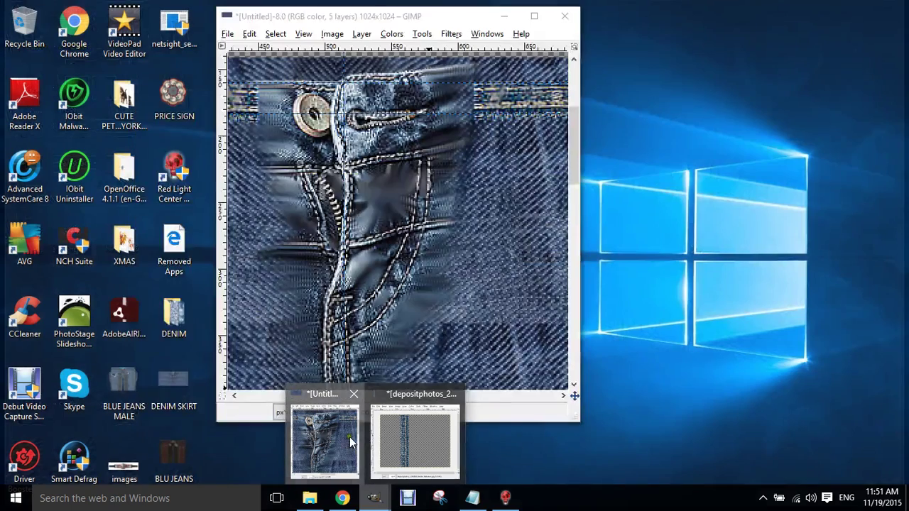
left_click(340, 438)
left_click(834, 200)
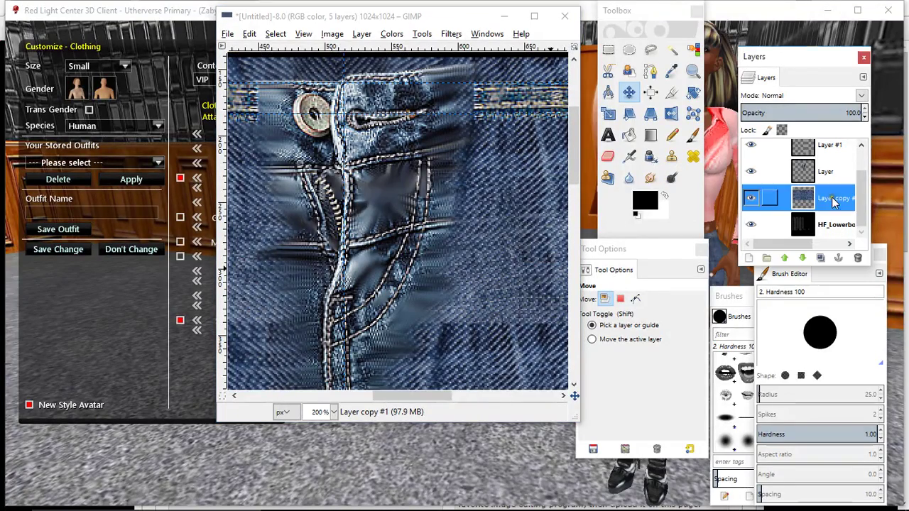
left_click(750, 171)
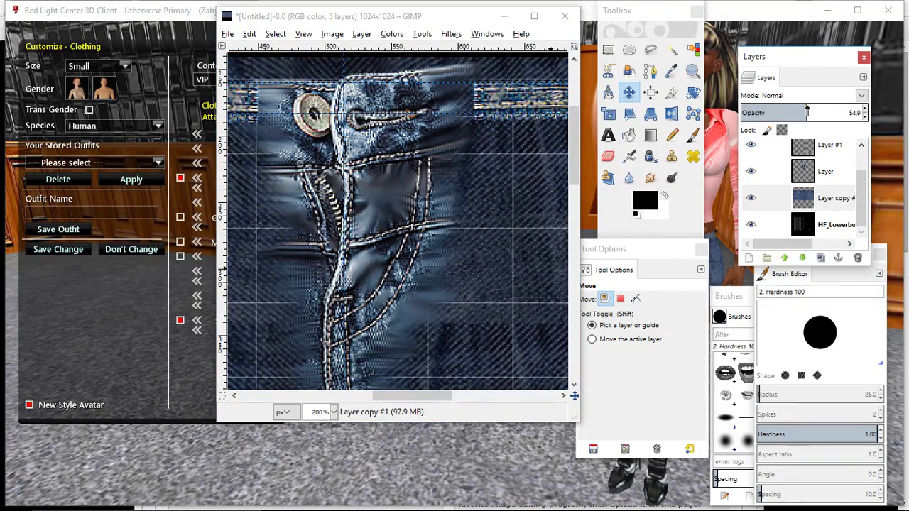
- Merge the waistband strip on Layer #2 down into Layer #1
scroll(820, 170, "up", 1)
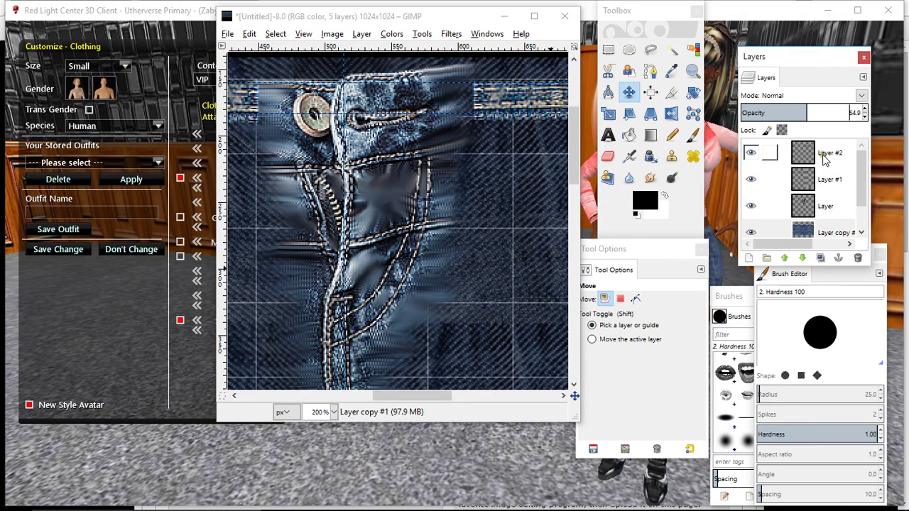
right_click(823, 160)
left_click(757, 97)
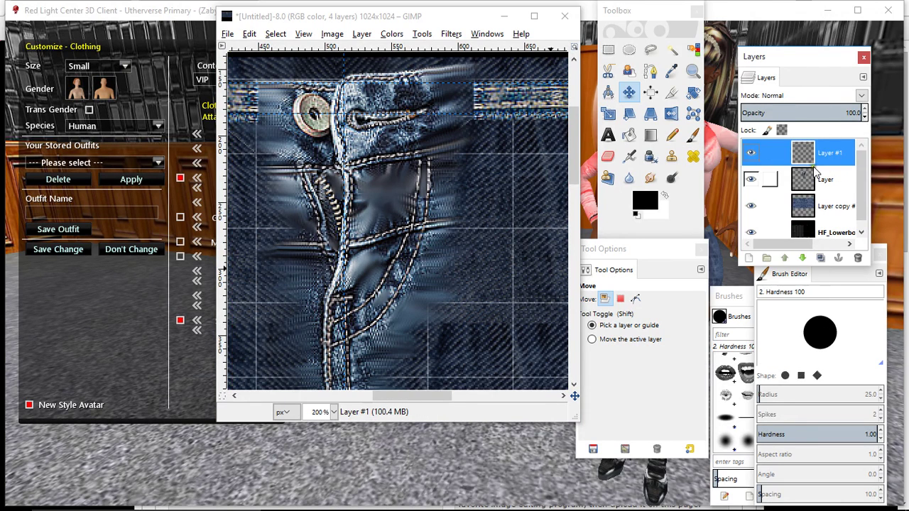
- Move the merged waistband strips on Layer #1 down about 8 pixels
left_click(821, 157)
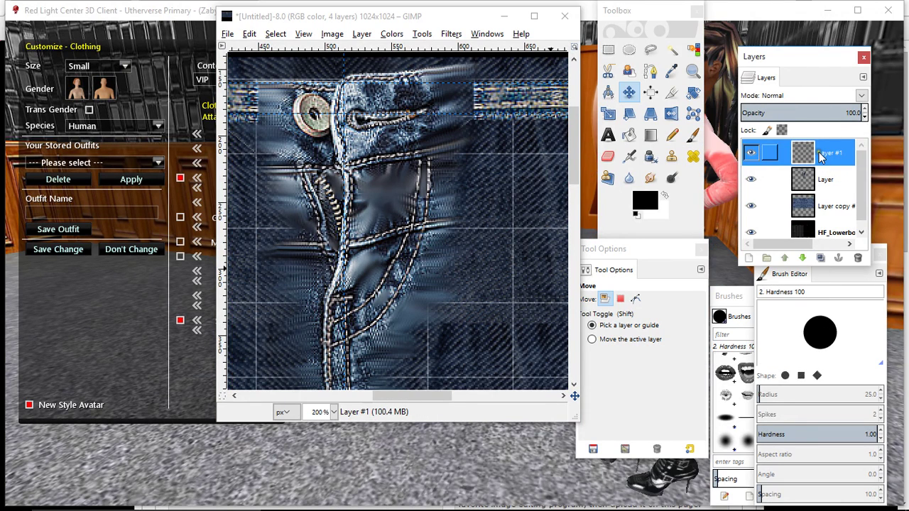
left_click(630, 91)
left_click(522, 100)
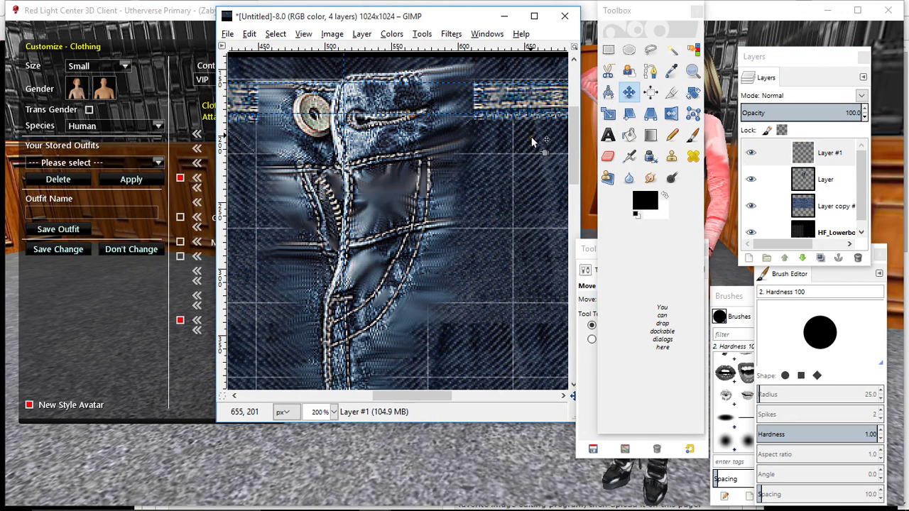
key("Down")
key("Down")
key("Down")
key("Down")
key("Down")
key("Down")
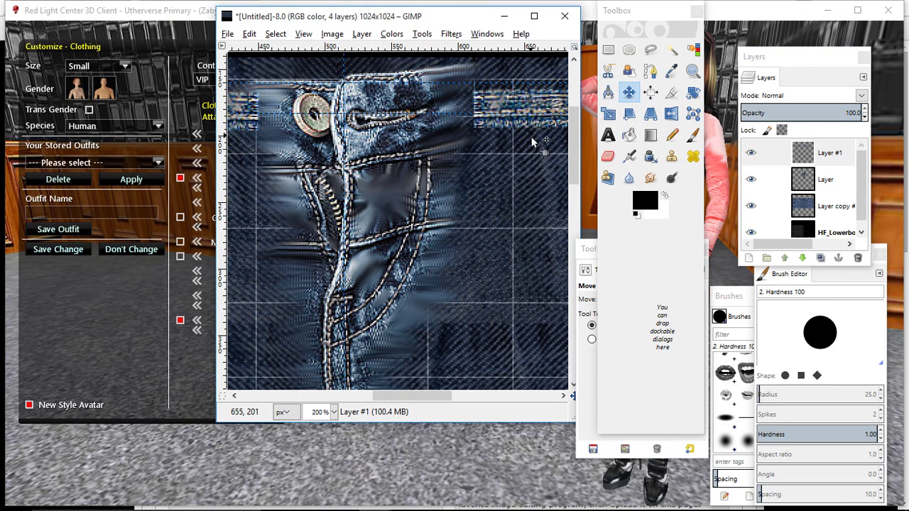
key("Down")
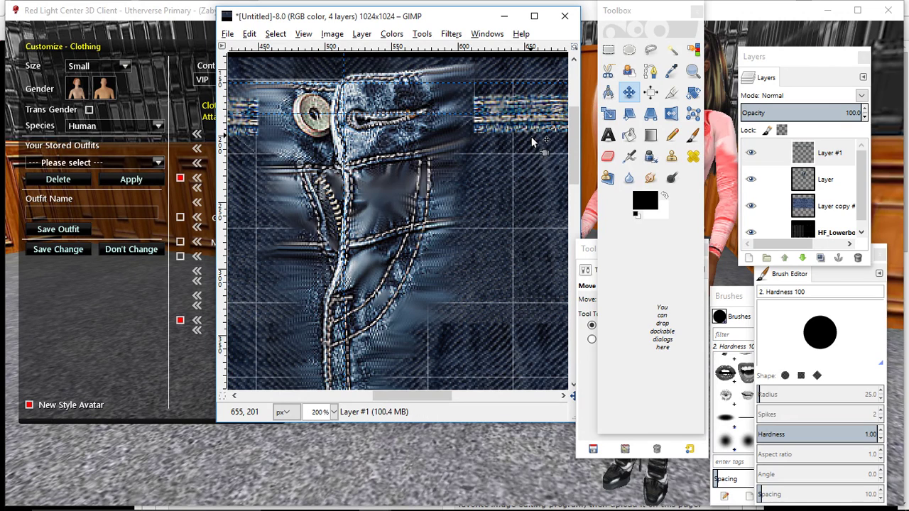
key("Down")
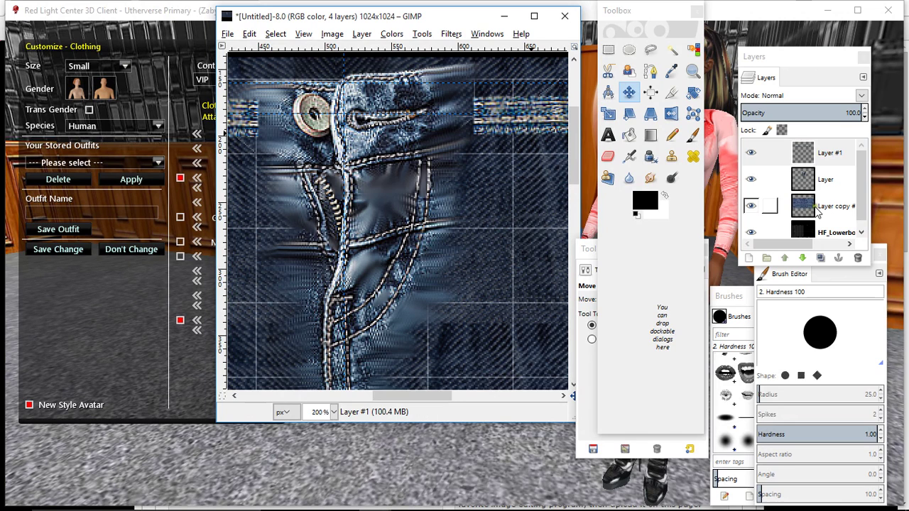
- Set the opacity of the denim Layer copy #1 to 100 and hide the wireframe template layer
left_click(819, 208)
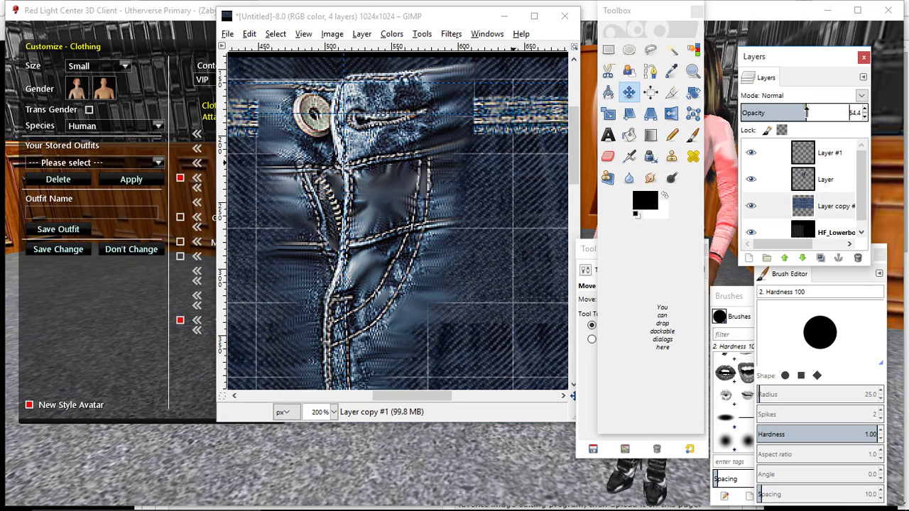
left_click_drag(807, 112, 892, 114)
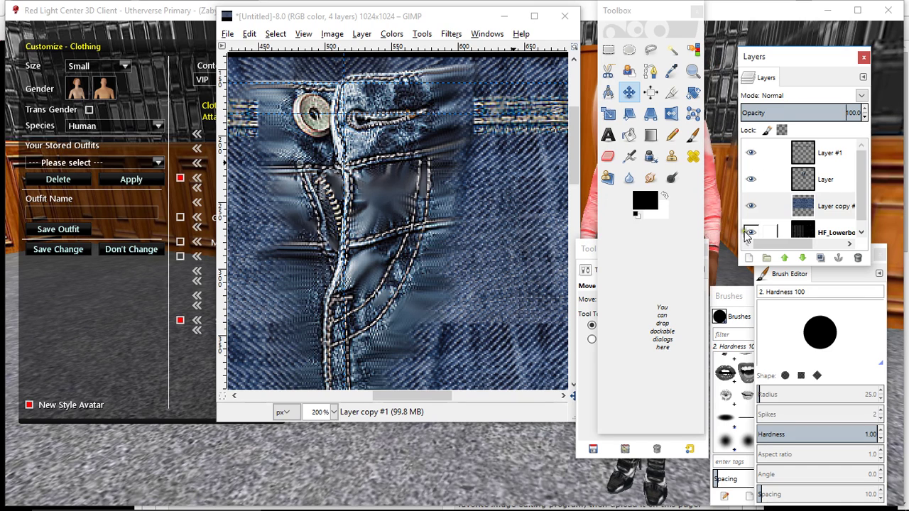
left_click(771, 207)
- Export the revised texture over DENIM SKIRT.png and minimize the image window
left_click(227, 34)
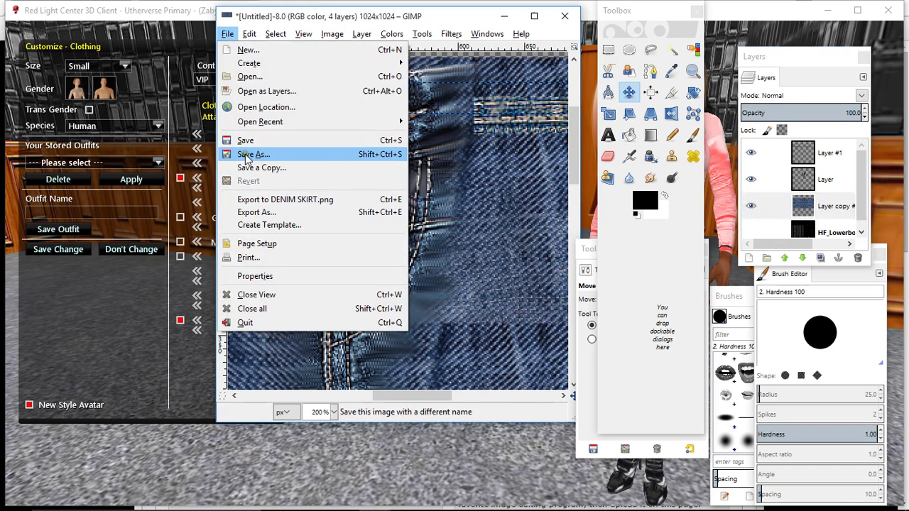
left_click(261, 198)
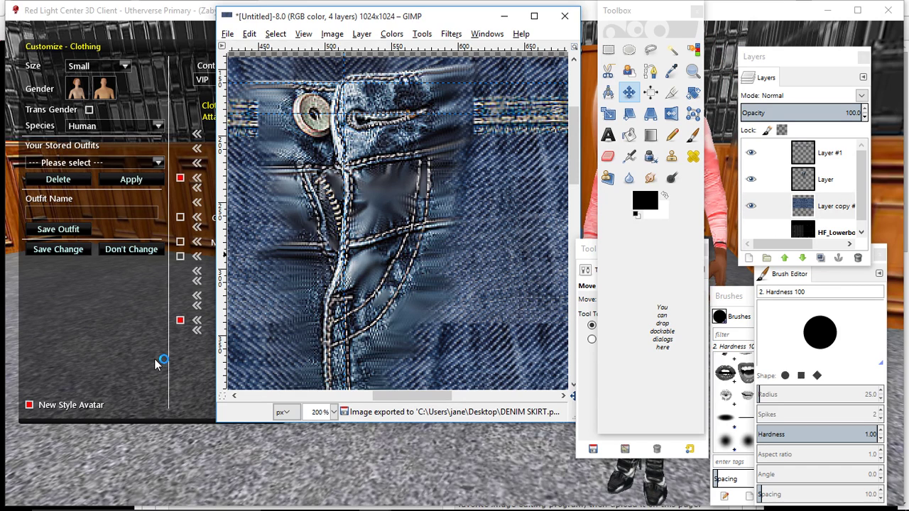
left_click(504, 15)
left_click(437, 97)
- Switch to Red Light Center in Chrome and open the configuration of the untitled female outfit in My Designed Clothing
left_click(341, 499)
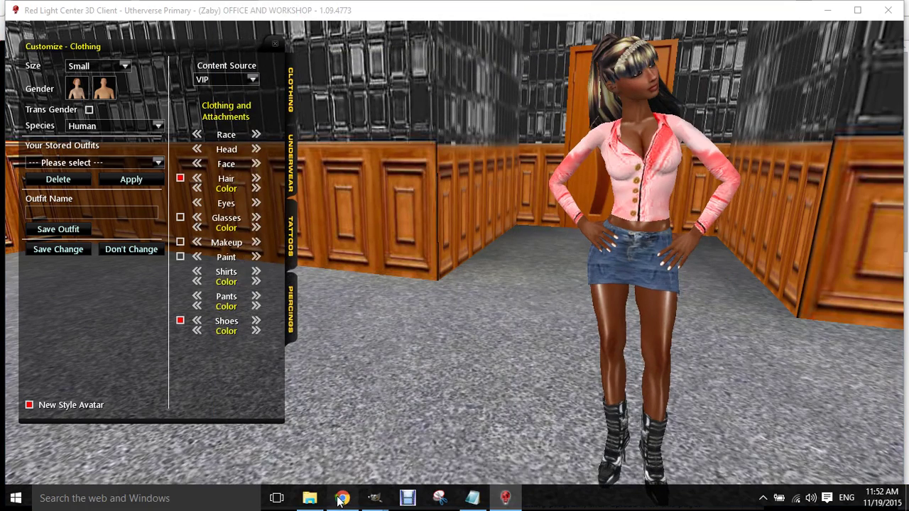
right_click(341, 499)
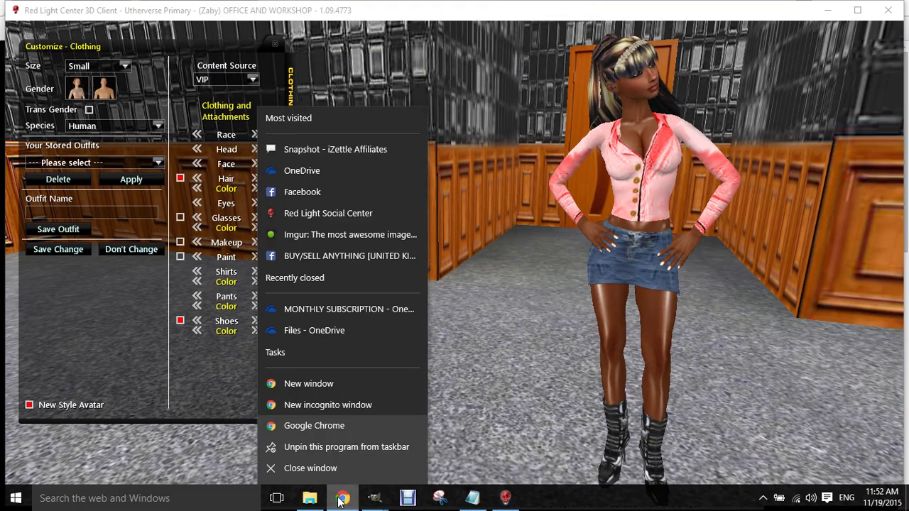
left_click(348, 426)
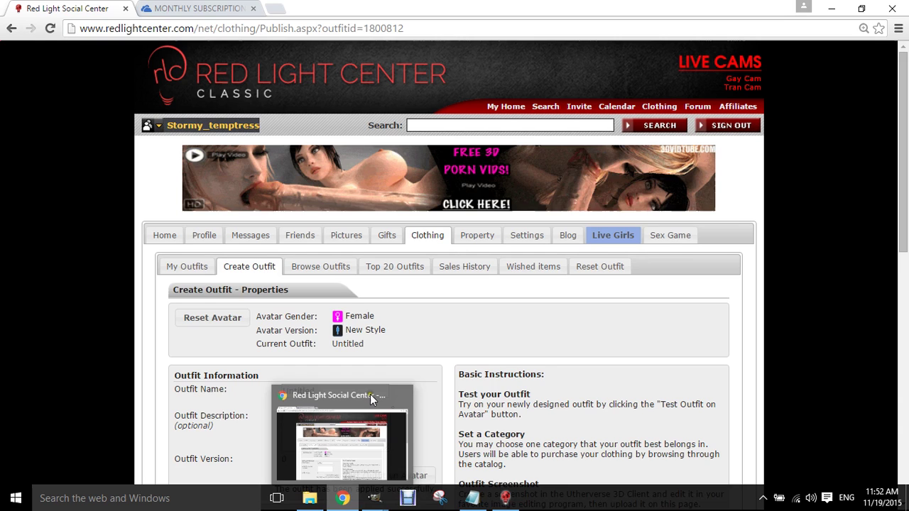
left_click(370, 394)
left_click(187, 267)
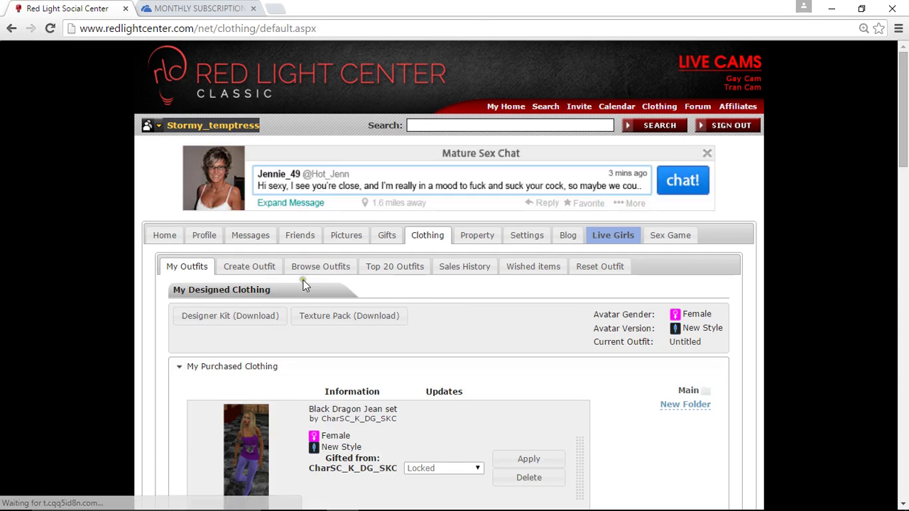
scroll(148, 287, "down", 18)
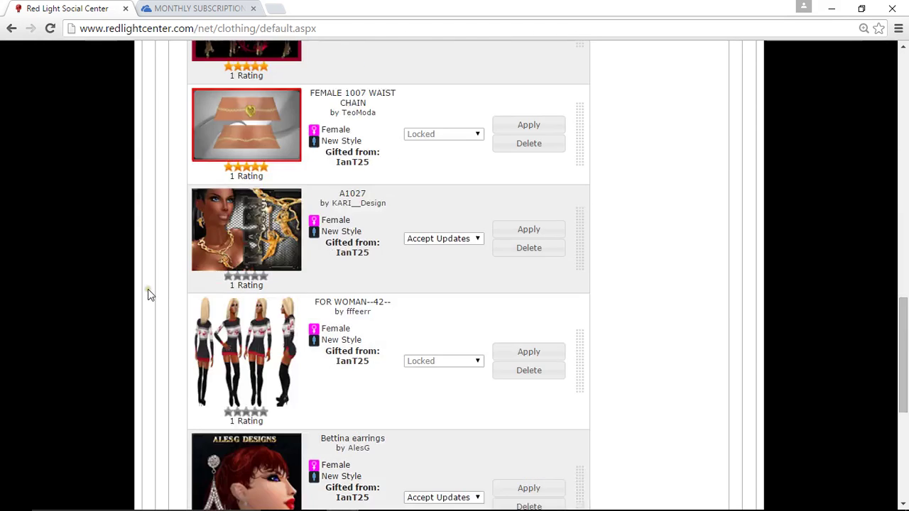
scroll(148, 299, "down", 3)
left_click(225, 407)
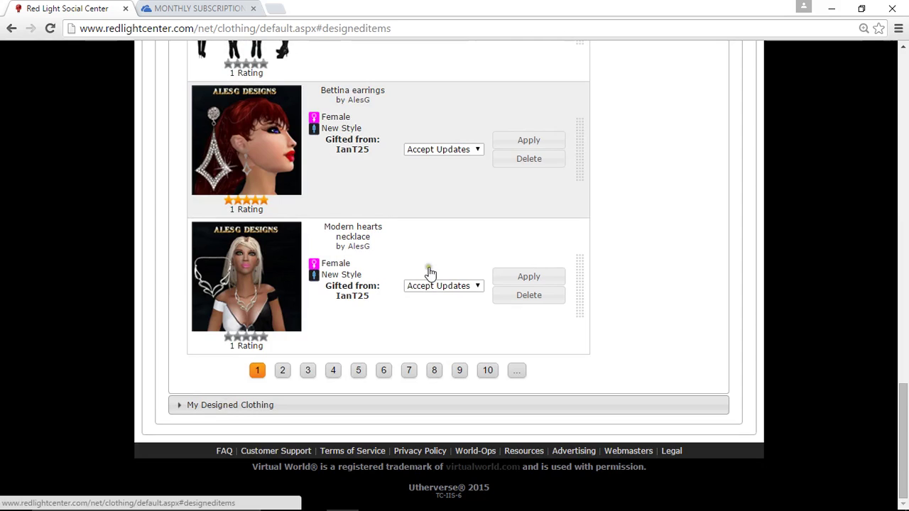
scroll(430, 272, "up", 15)
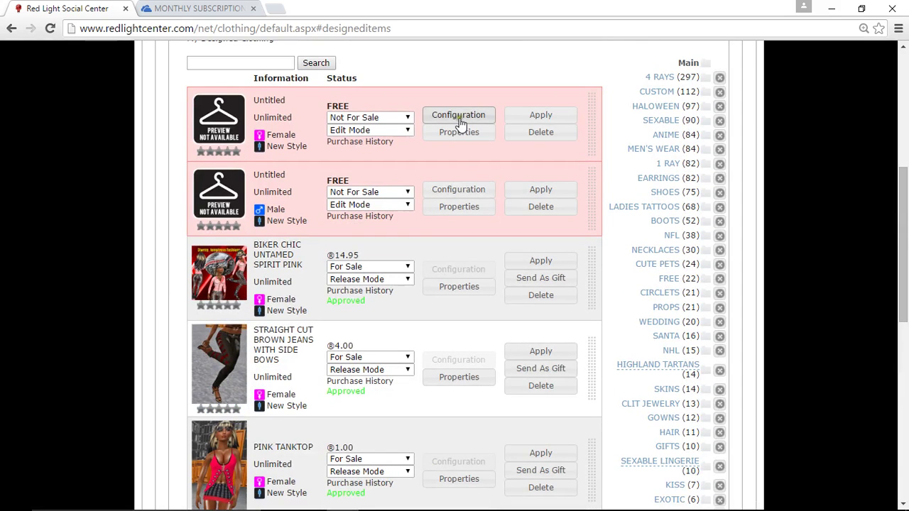
left_click(460, 122)
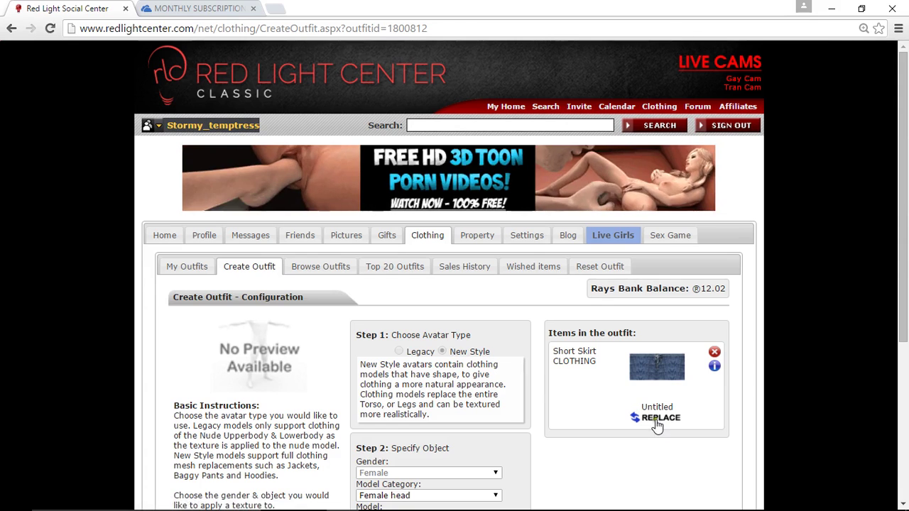
- Upload the re-exported DENIM SKIRT.png as the replacement texture for the Short Skirt item
left_click(657, 419)
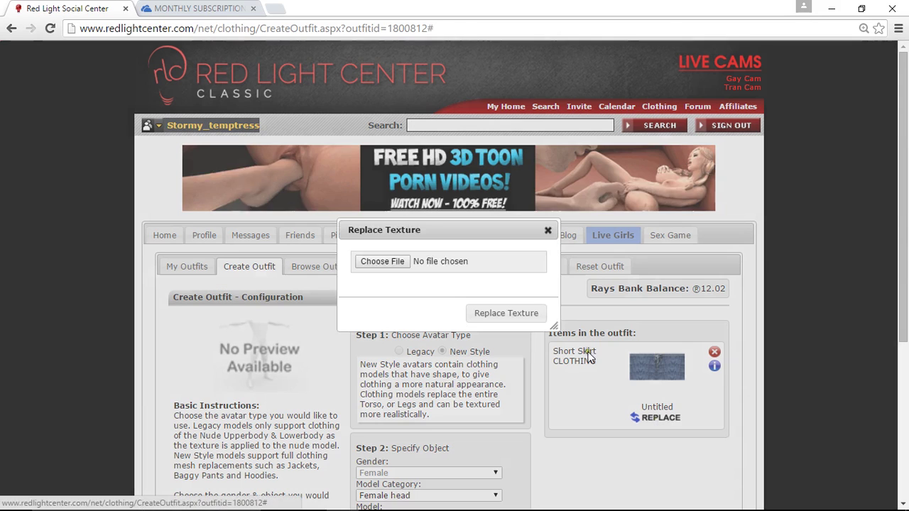
left_click(379, 262)
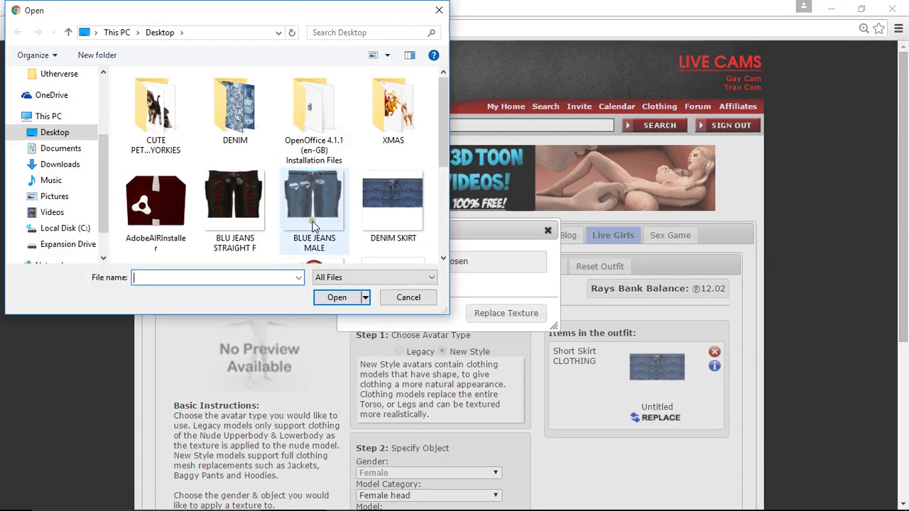
left_click(392, 202)
left_click(338, 298)
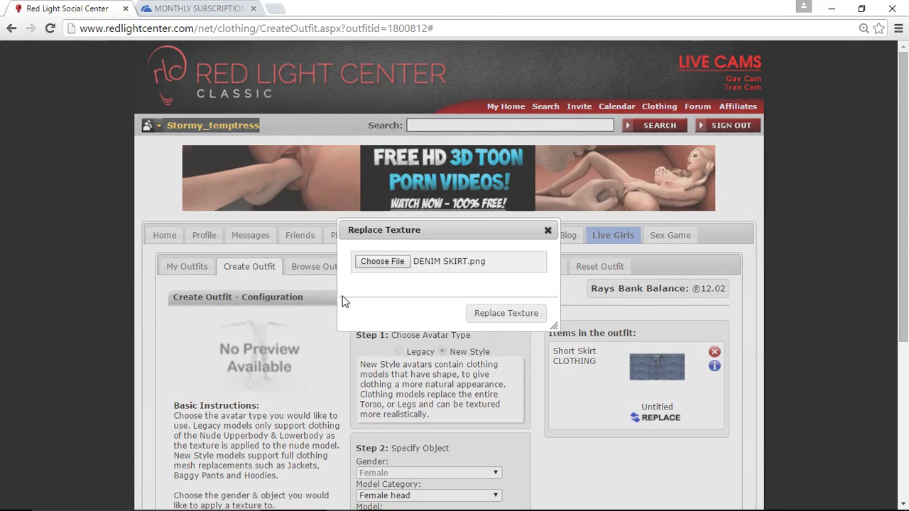
left_click(489, 316)
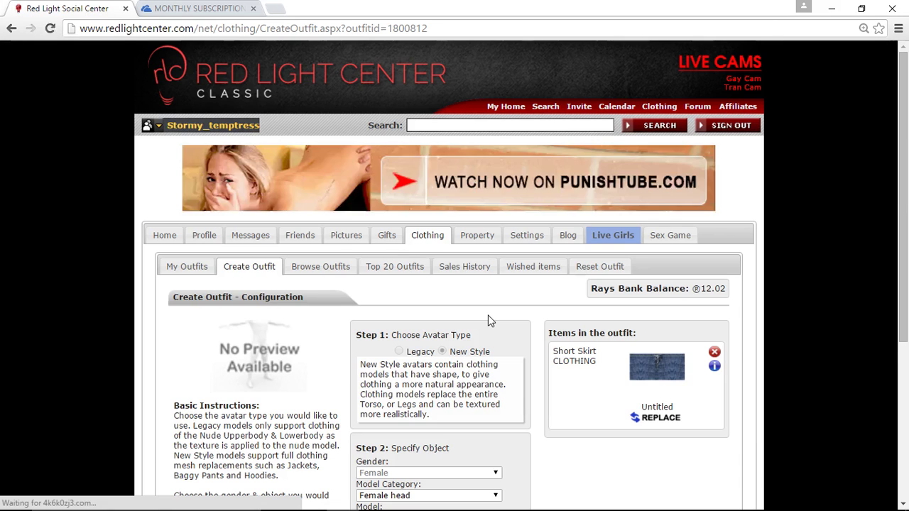
- Finish the outfit update and turn the avatar in the 3D client to inspect the skirt's front and back
scroll(487, 320, "down", 5)
left_click(440, 392)
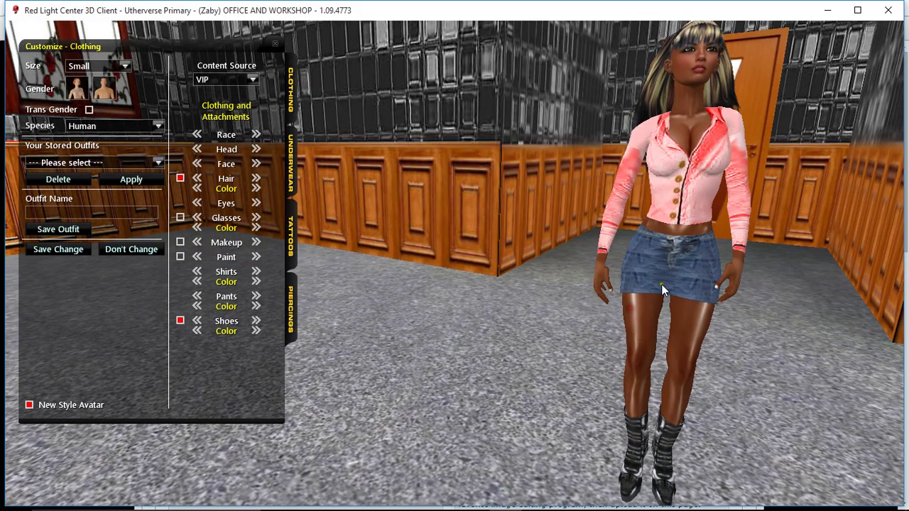
left_click_drag(585, 320, 751, 348)
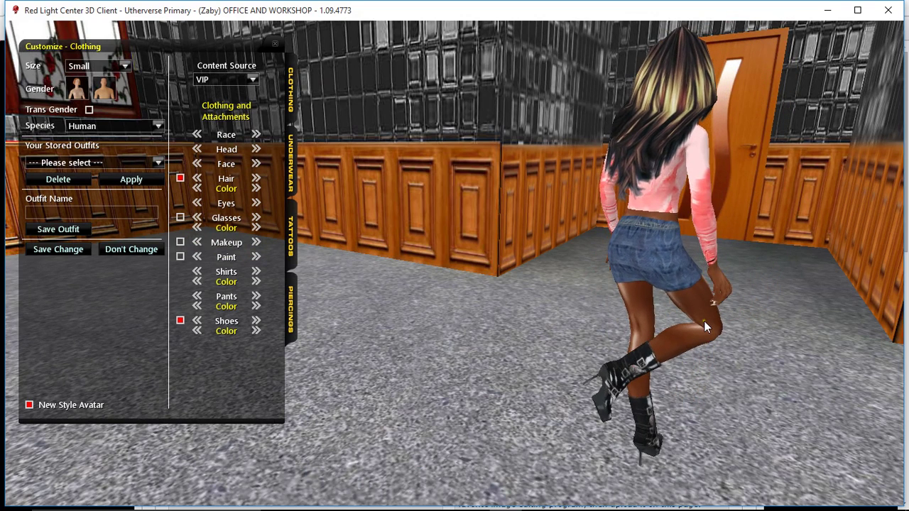
left_click_drag(704, 327, 519, 313)
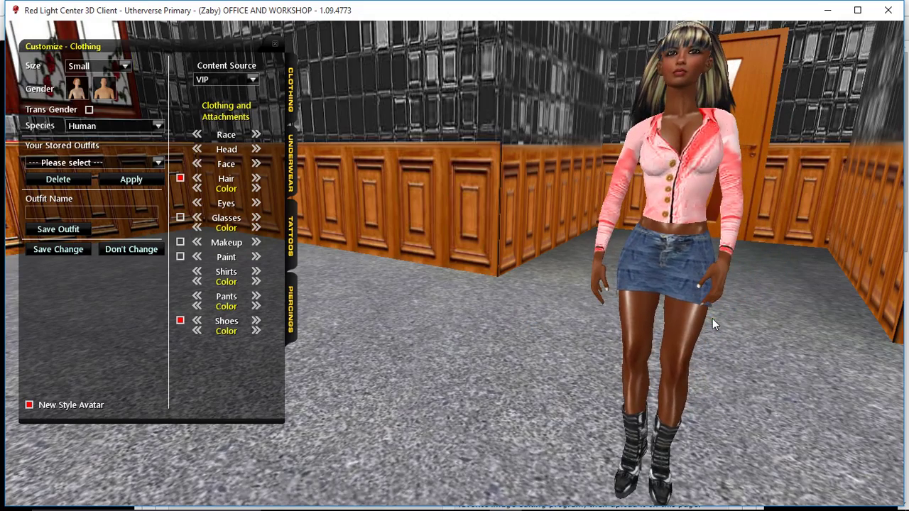
- Copy the stitched denim seam strip from the depositphotos image in GIMP and minimize that image window
mouse_move(437, 507)
mouse_move(374, 498)
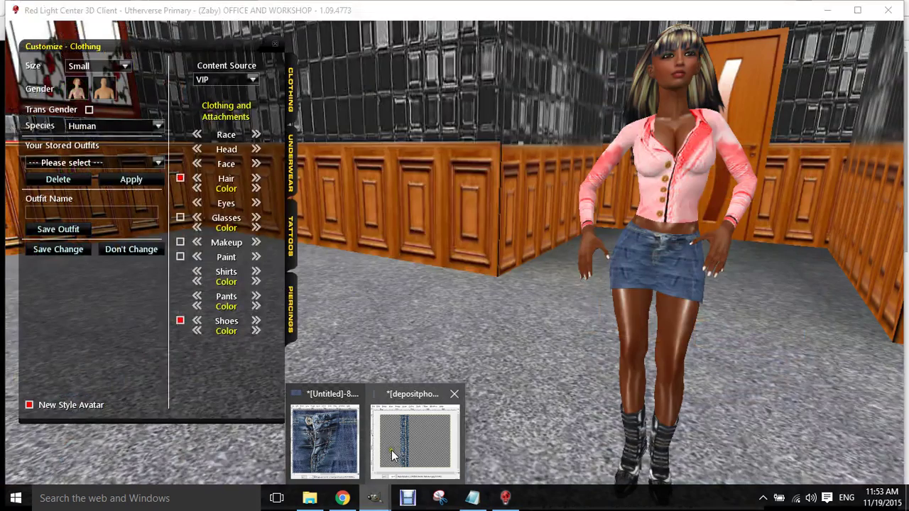
mouse_move(391, 449)
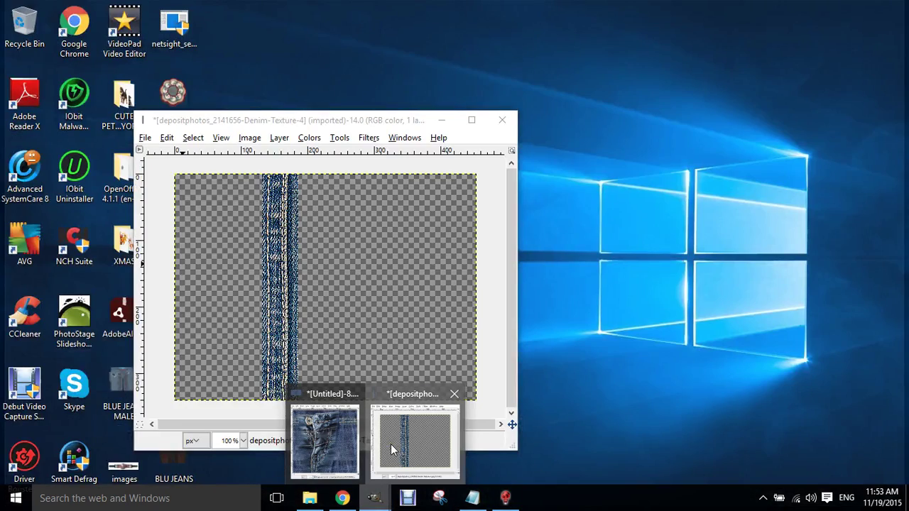
left_click(392, 449)
right_click(273, 258)
mouse_move(297, 283)
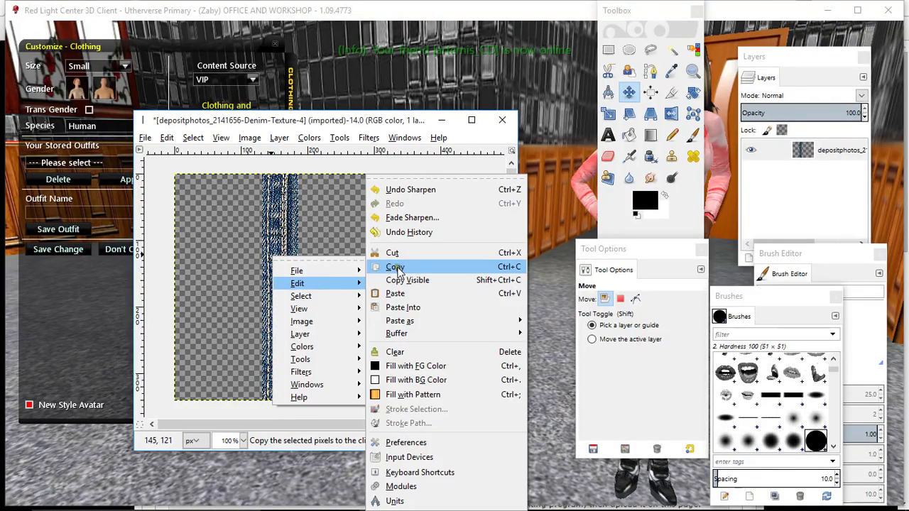
left_click(395, 268)
left_click(441, 120)
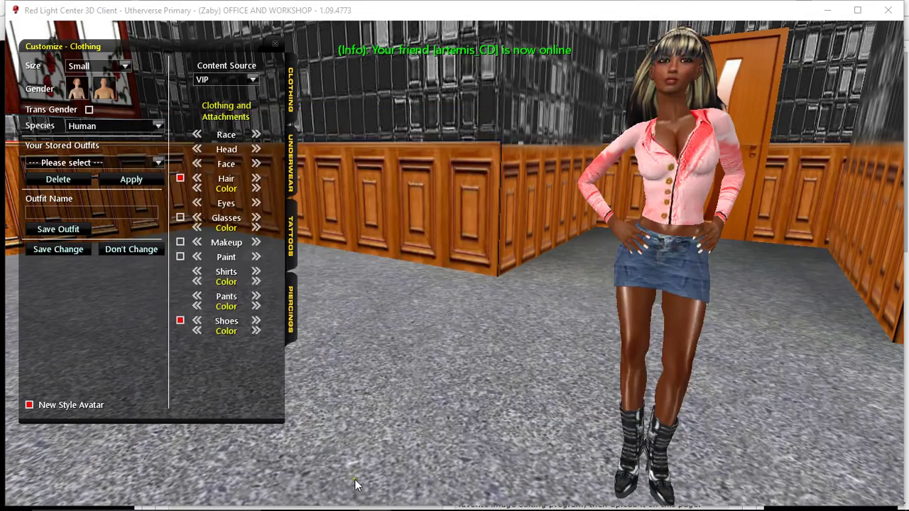
- In the untitled skirt image, merge Layer #1 and Layer down into the denim Layer copy #1
mouse_move(379, 503)
left_click(316, 462)
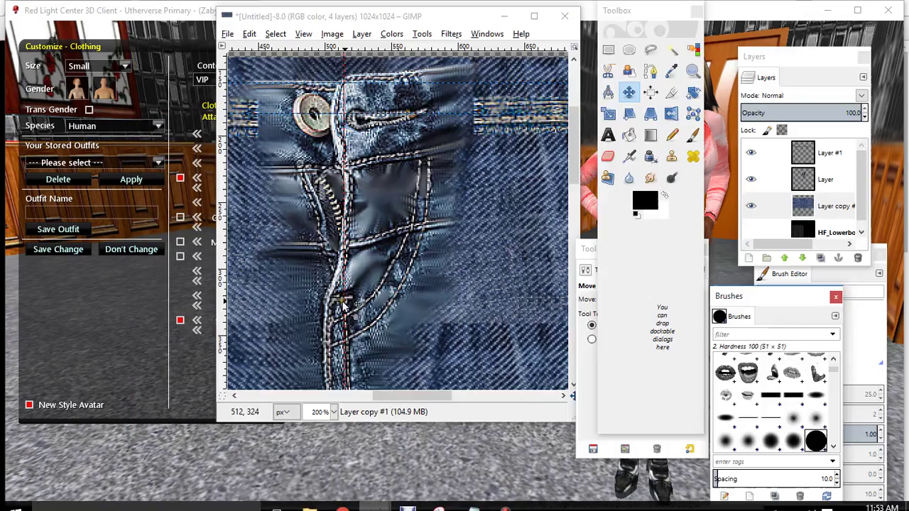
right_click(829, 157)
left_click(774, 101)
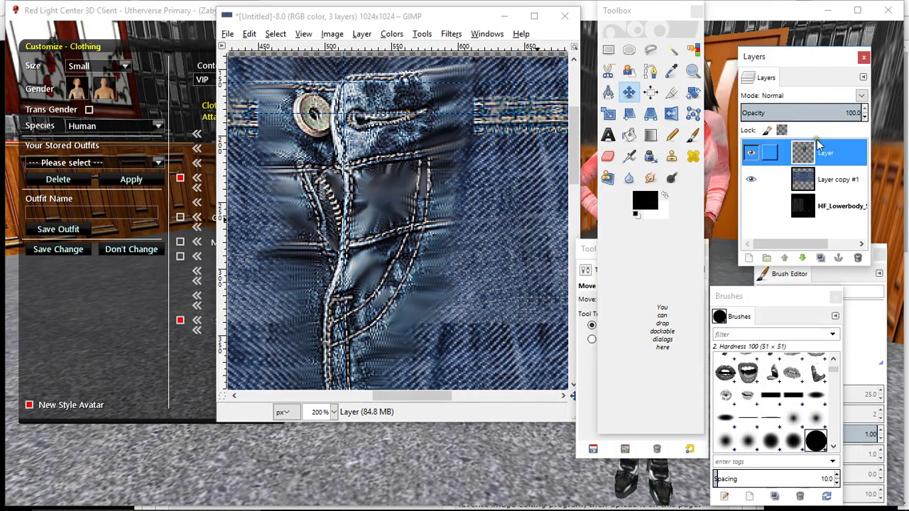
right_click(821, 147)
left_click(753, 244)
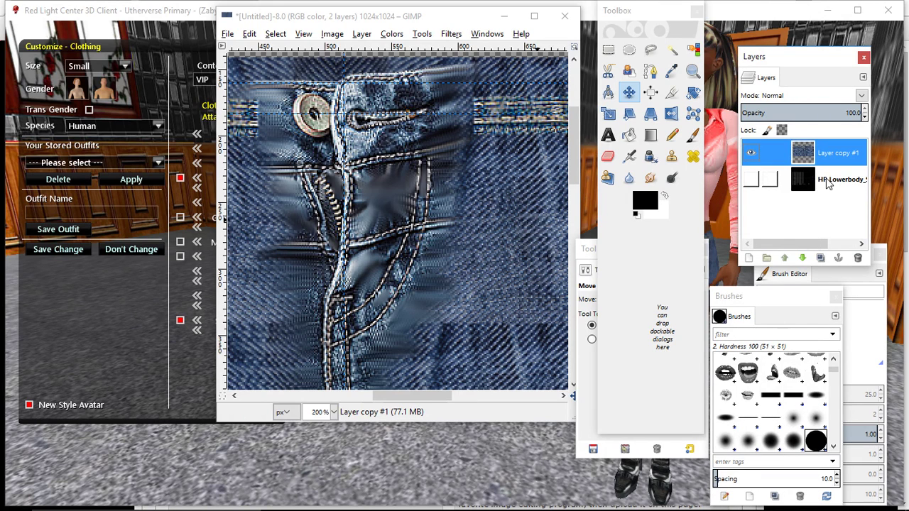
- Show the wireframe template layer, lower the opacity of Layer copy #1 to 53.8, and set the zoom to 50%
left_click(751, 180)
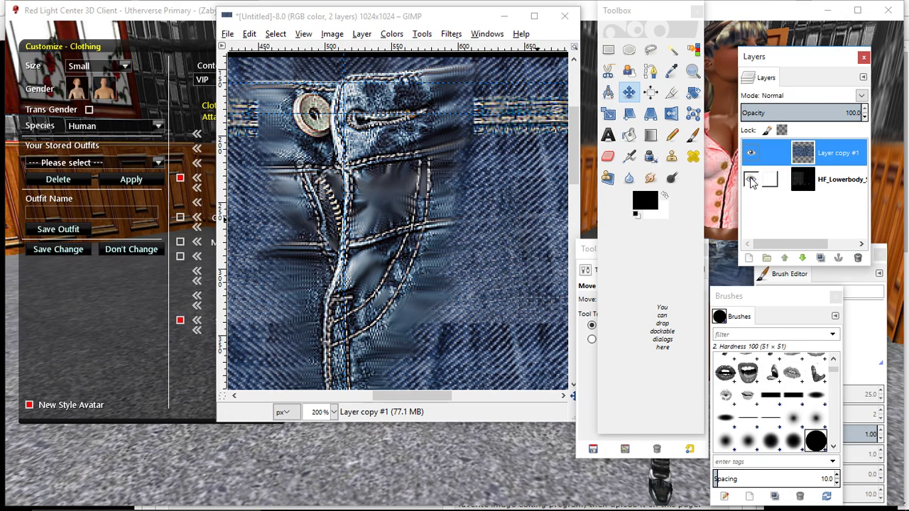
left_click(806, 113)
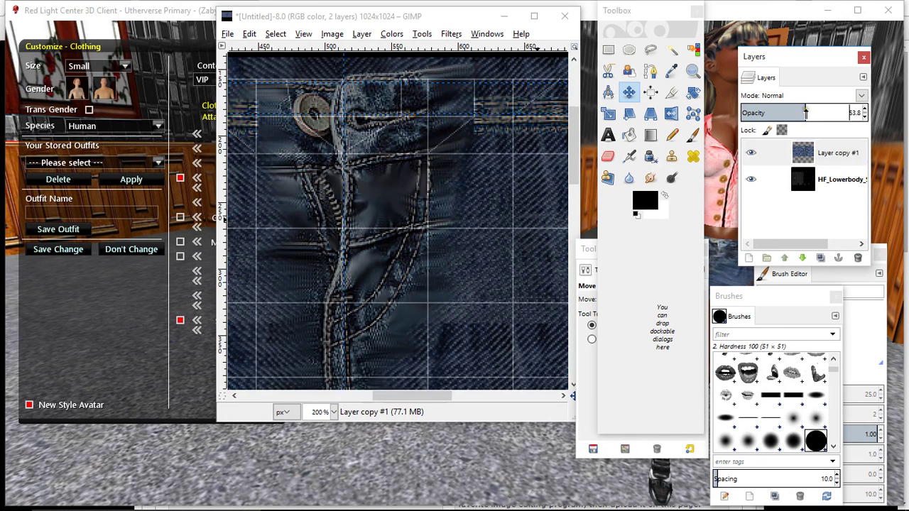
left_click(333, 412)
left_click(324, 374)
scroll(365, 265, "down", 3)
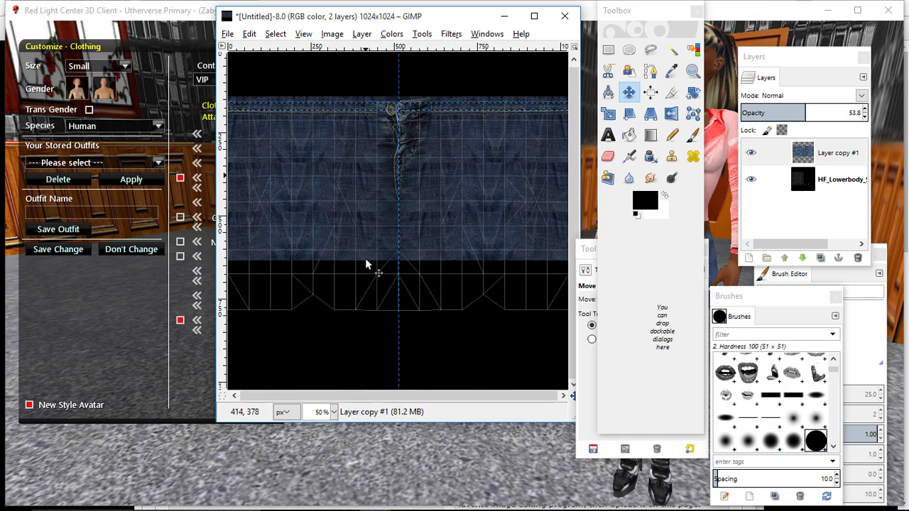
- Paste the seam strip onto Layer copy #1 and scale it narrower while keeping its height at 341 px
right_click(365, 175)
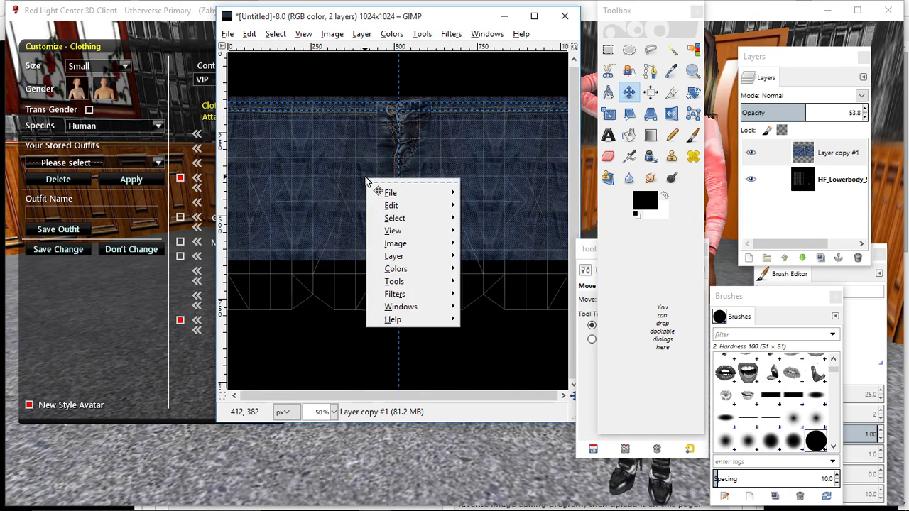
mouse_move(391, 205)
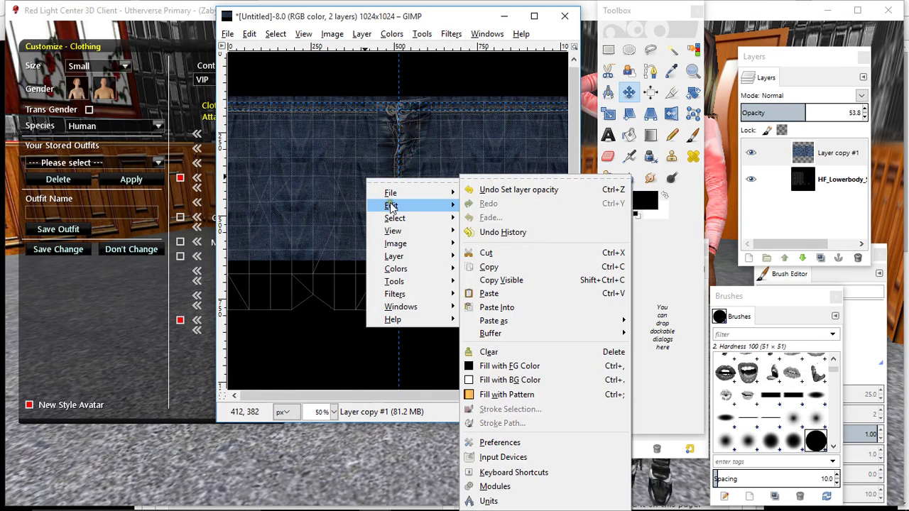
left_click(489, 294)
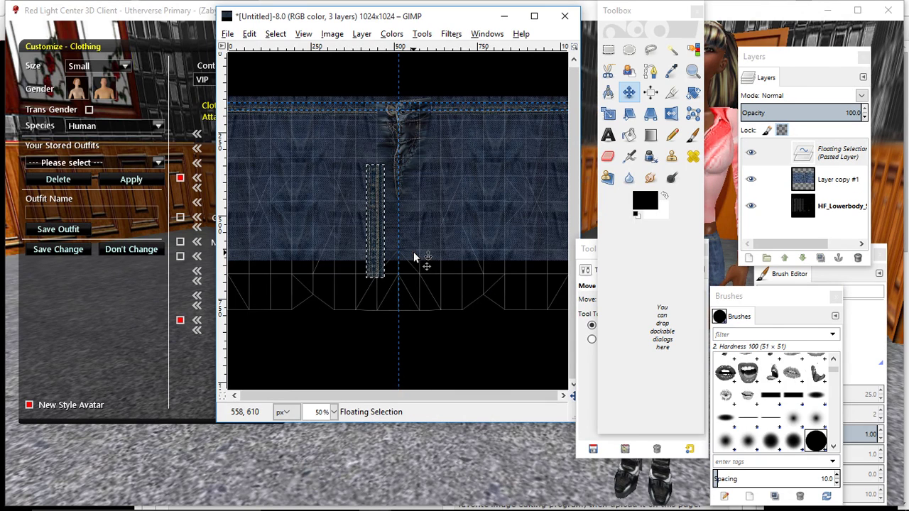
left_click(608, 115)
left_click(378, 210)
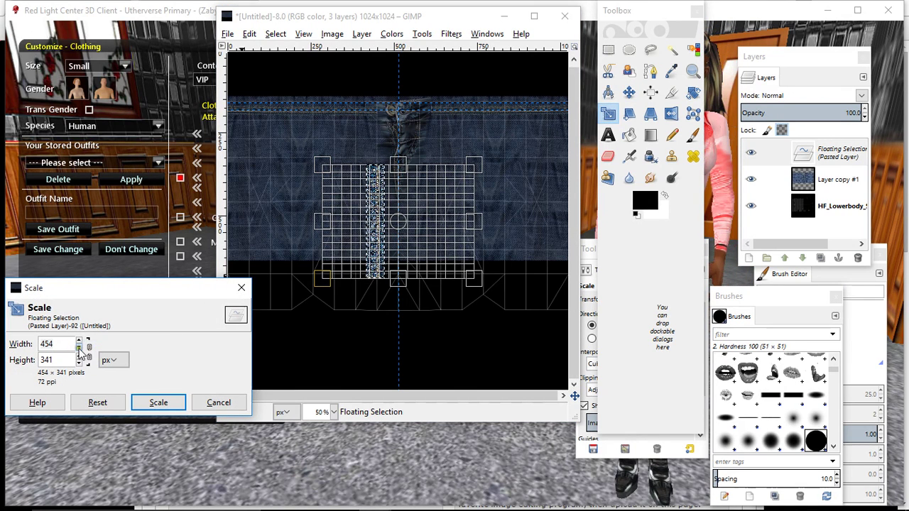
scroll(78, 348, "down", 18)
scroll(78, 348, "down", 20)
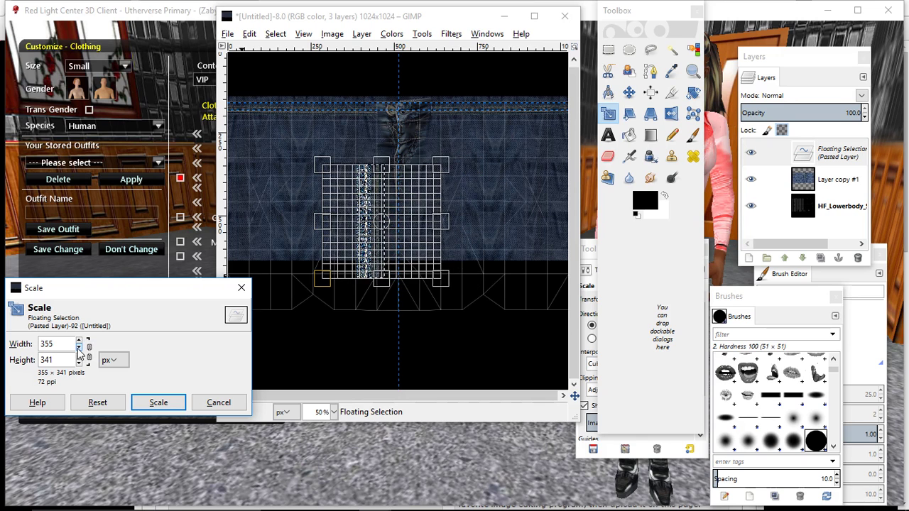
left_click(158, 402)
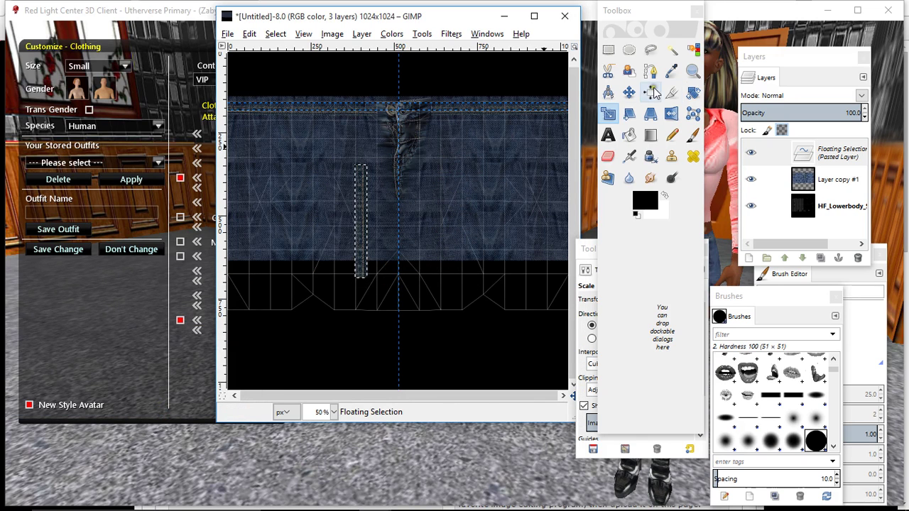
- Anchor the pasted strip onto Layer copy #1 and repeat the Sharpen filter
key("m")
key("ctrl+h")
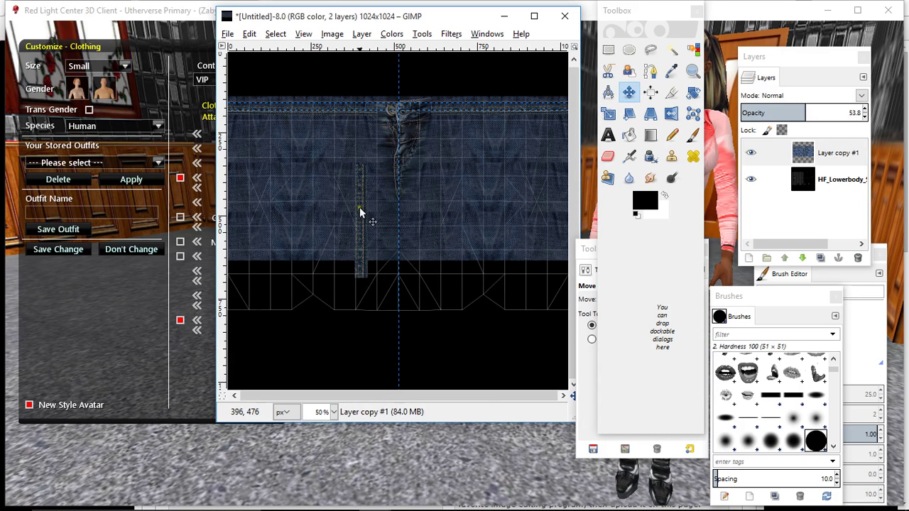
left_click(458, 37)
left_click(480, 50)
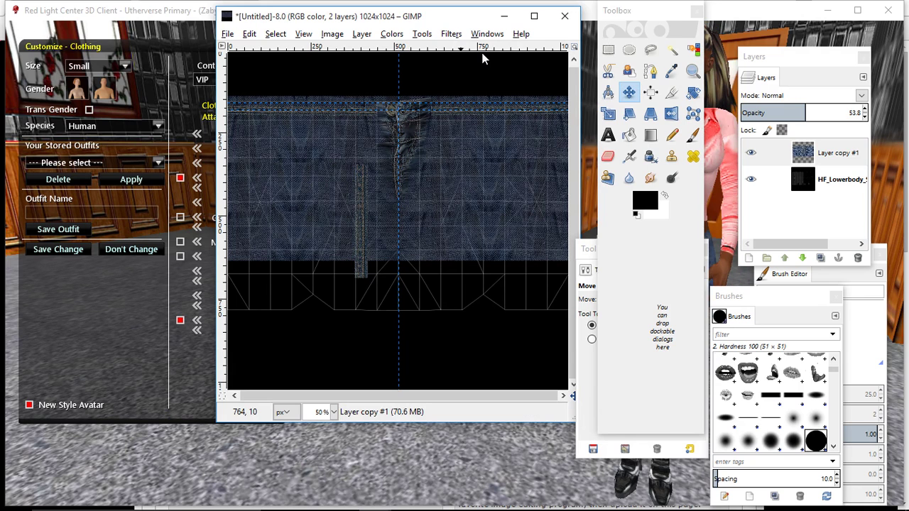
- Undo the sharpening, anchoring, scaling and pasting of the seam strip on Layer copy #1
left_click(250, 36)
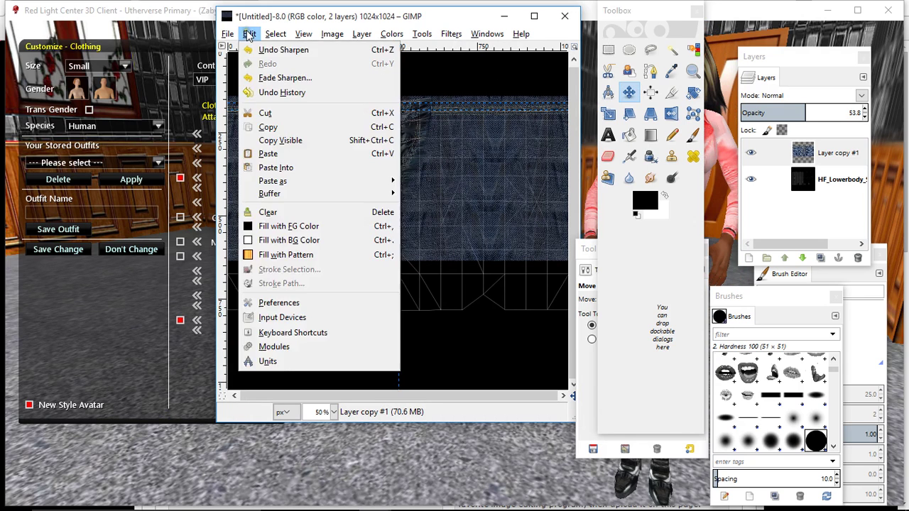
left_click(284, 50)
left_click(250, 34)
left_click(253, 50)
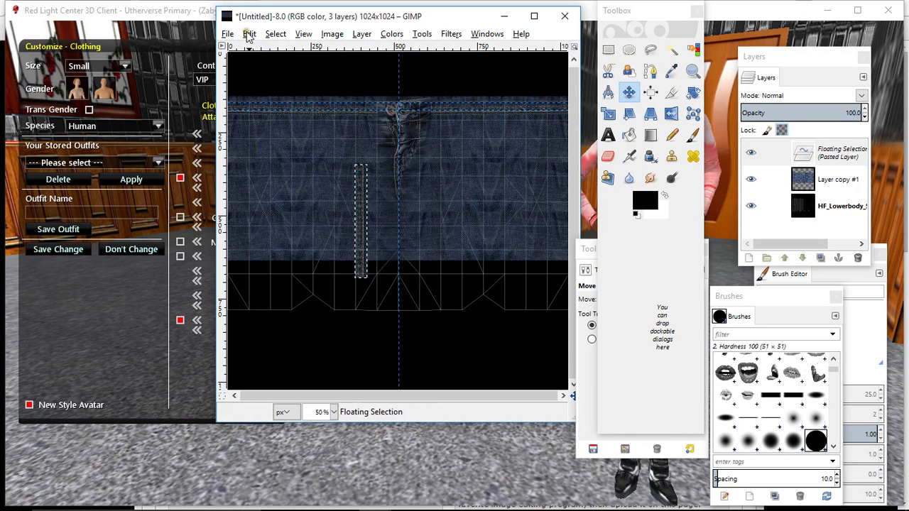
left_click(249, 34)
left_click(255, 50)
left_click(249, 34)
left_click(258, 49)
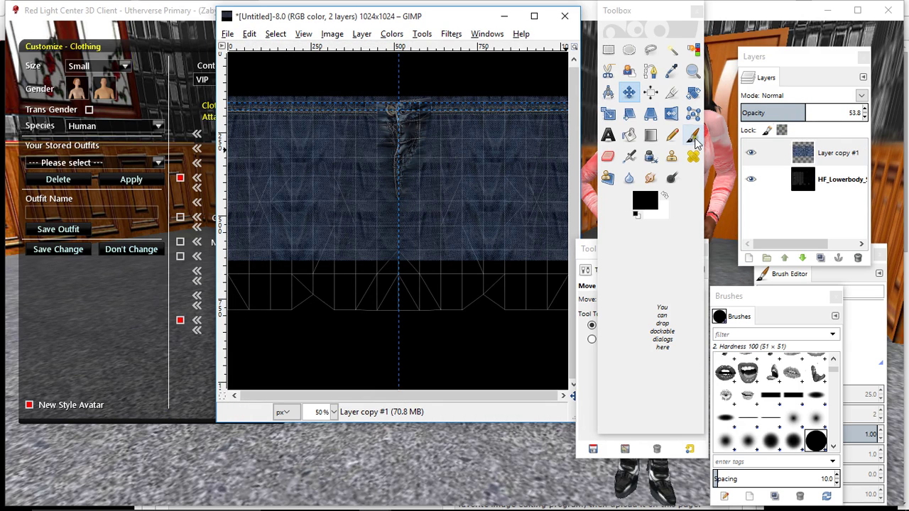
- Add a new transparent layer above Layer copy #1 and paste the seam strip into the image
left_click(826, 150)
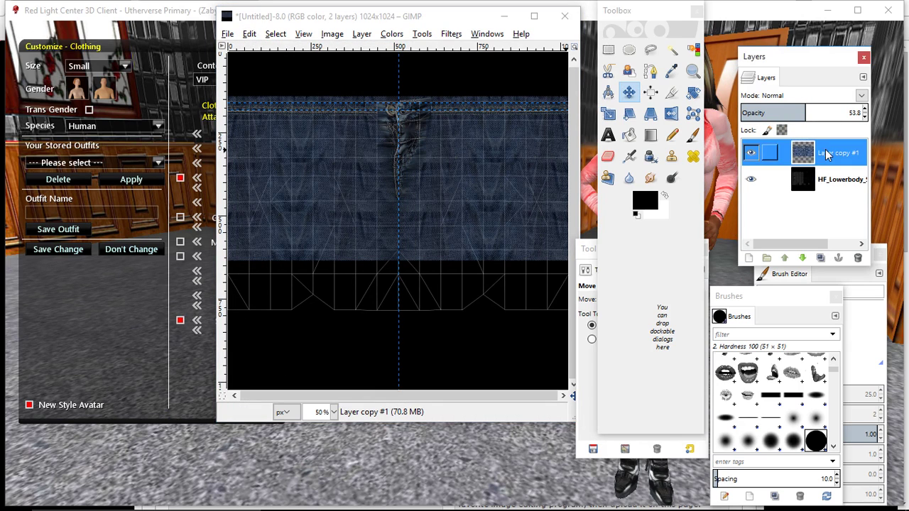
left_click(748, 258)
left_click(133, 252)
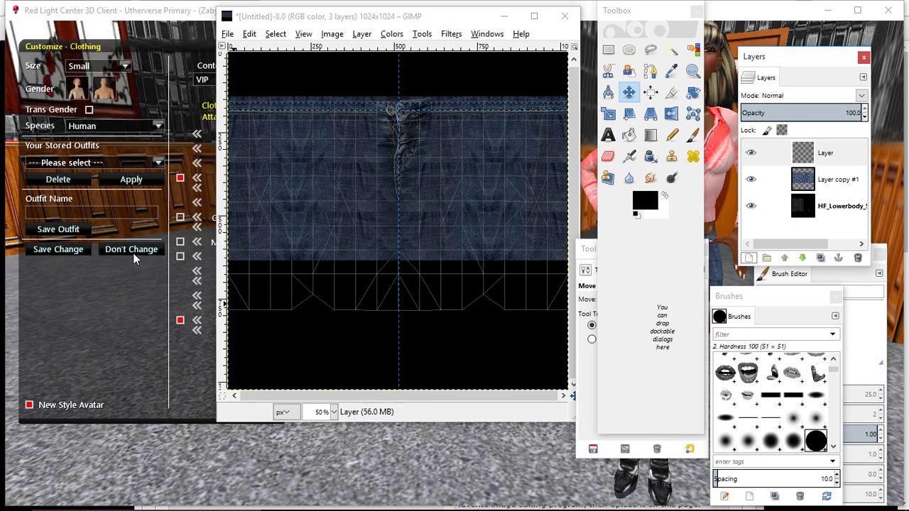
right_click(343, 183)
mouse_move(387, 210)
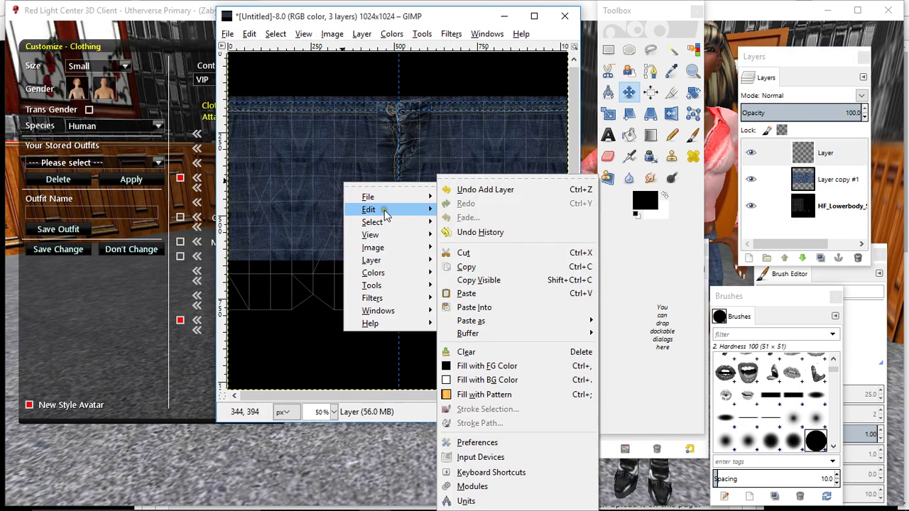
left_click(467, 293)
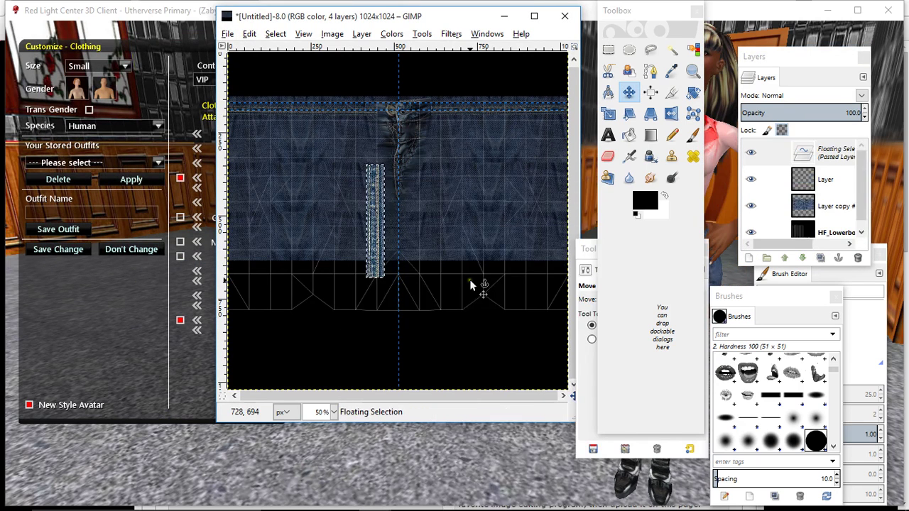
- Scale the pasted seam strip to a width of 312 px, keeping its height at 341 px
left_click(610, 115)
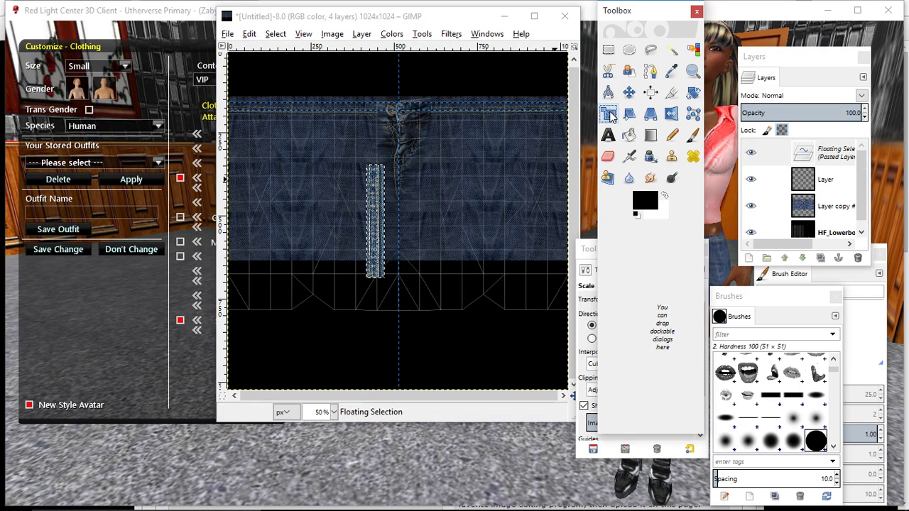
left_click(383, 194)
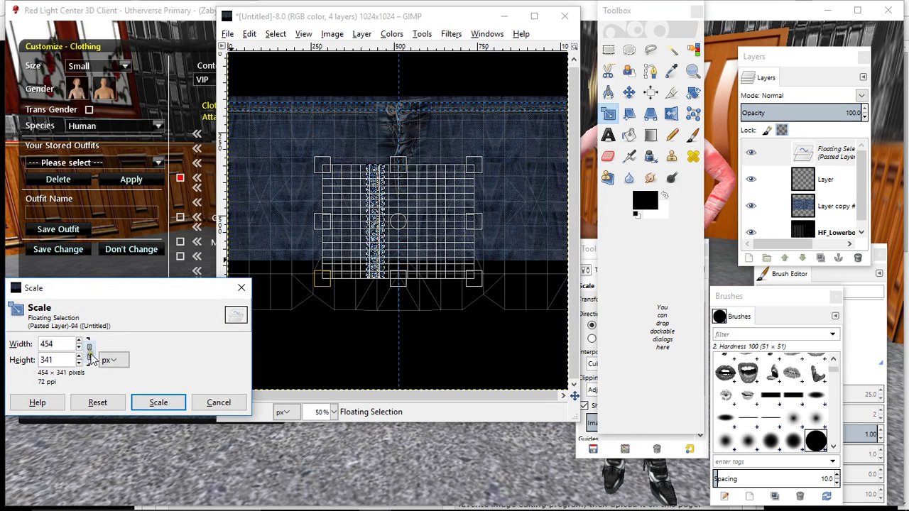
left_click(79, 348)
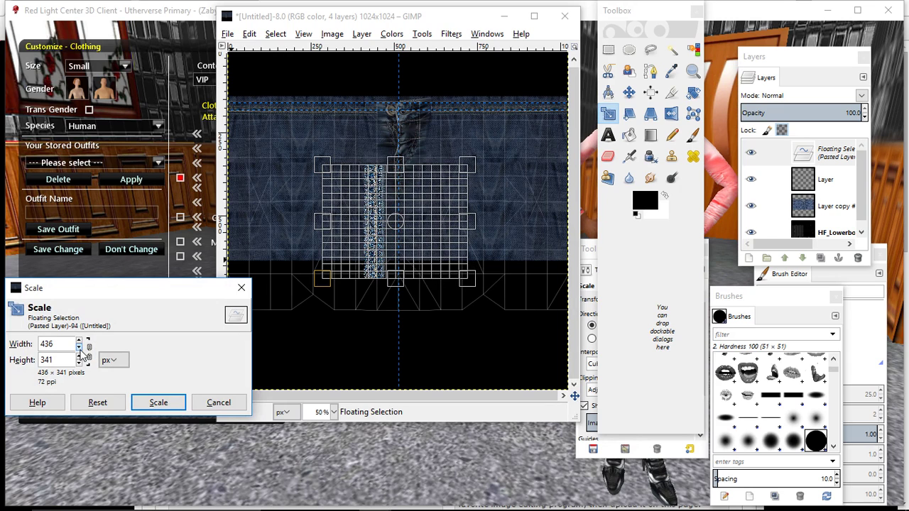
left_click(79, 348)
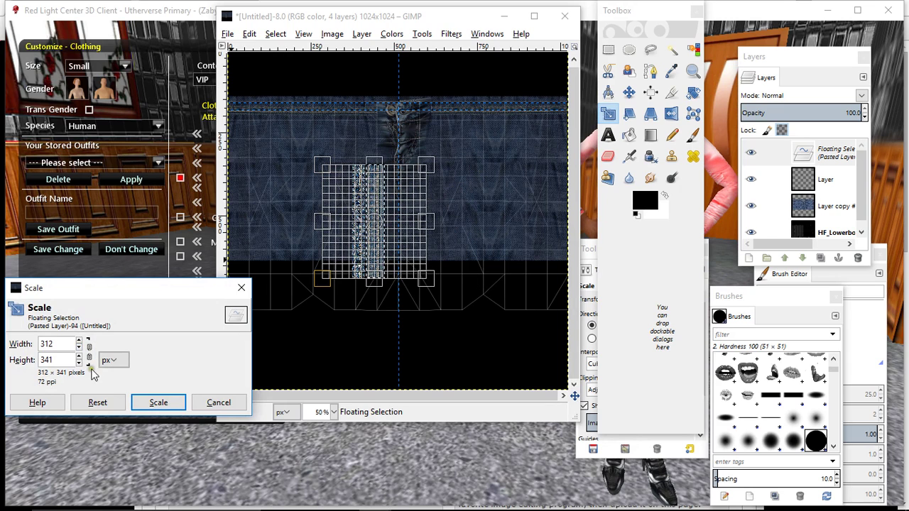
left_click(158, 402)
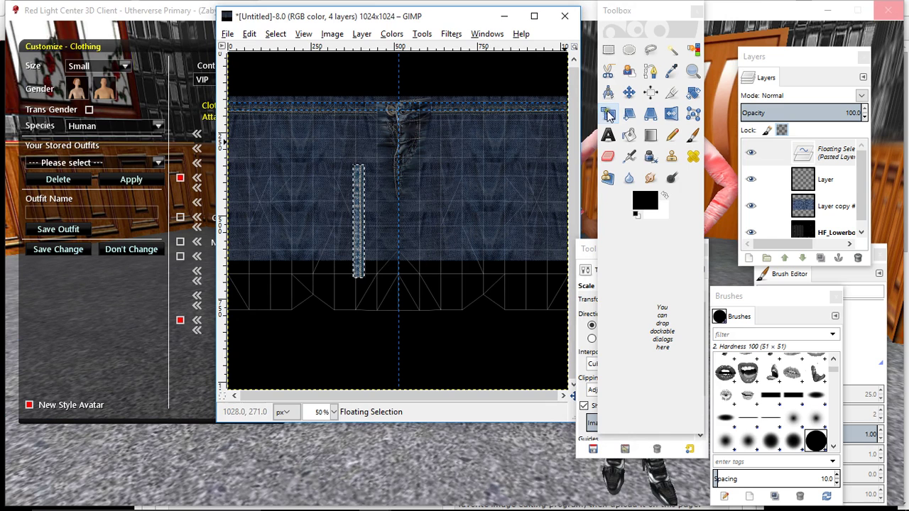
- Anchor the scaled seam strip onto the new layer and repeat the Sharpen filter on it
key("m")
left_click(461, 177)
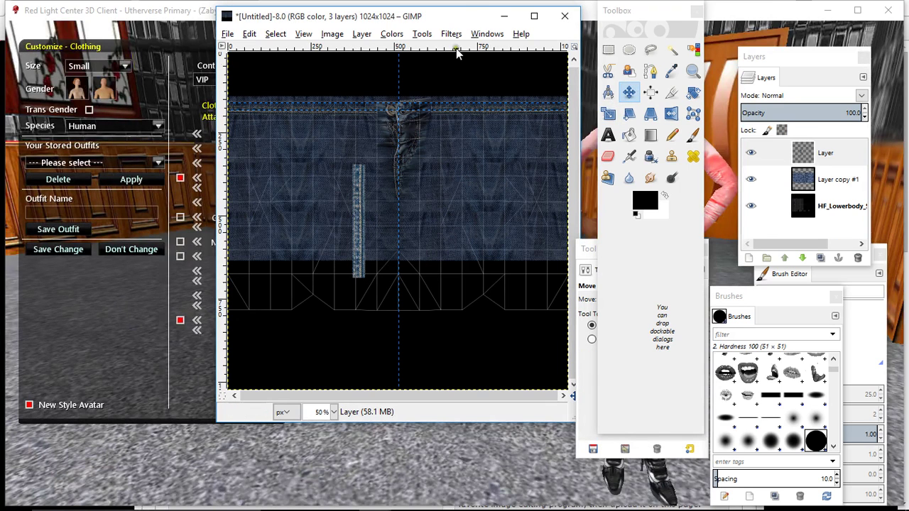
left_click(453, 35)
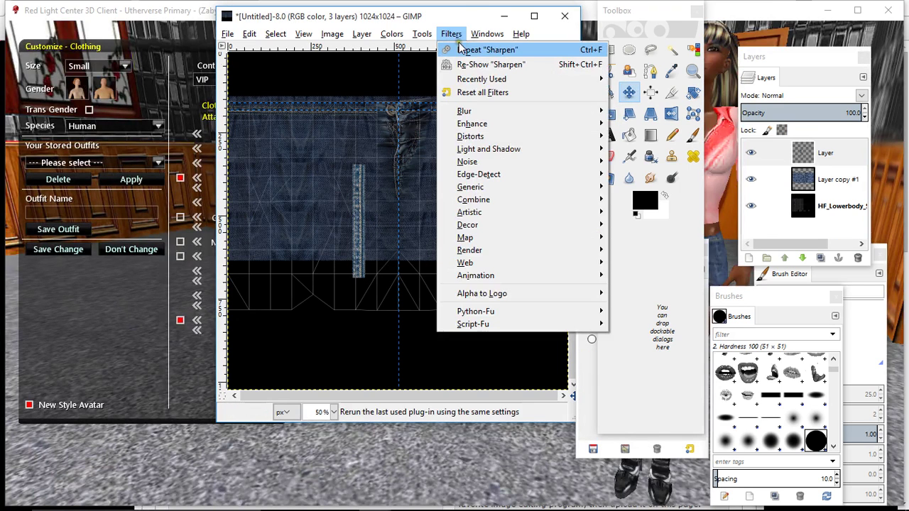
left_click(468, 51)
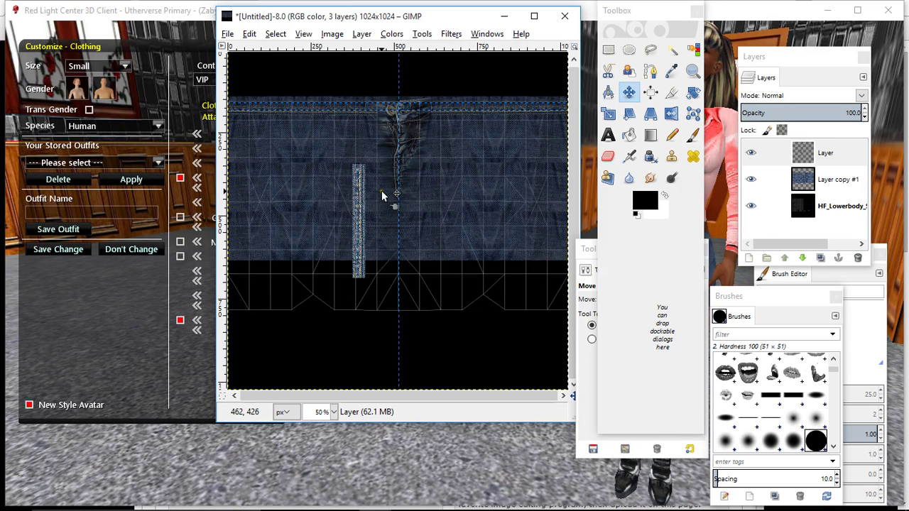
- Rotate the sharpened seam strip from vertical to roughly horizontal
left_click(693, 92)
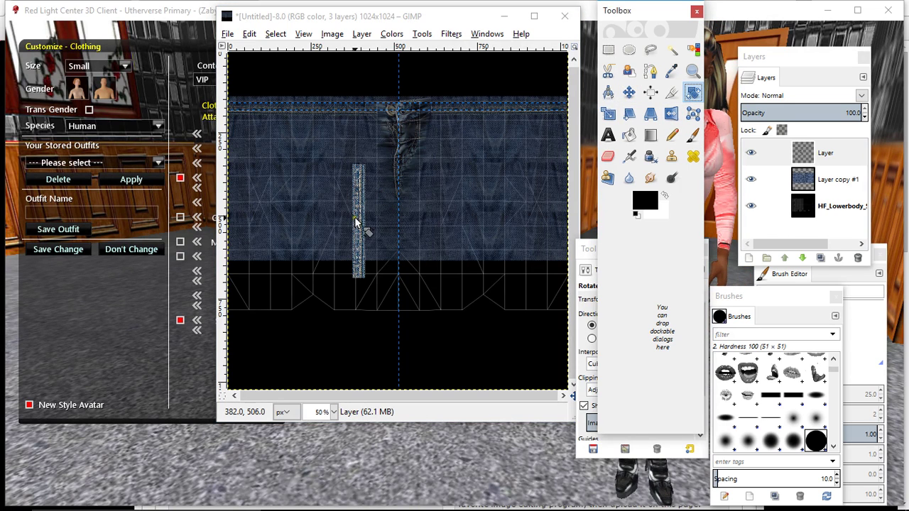
left_click(350, 219)
left_click_drag(150, 265, 198, 277)
left_click(163, 323)
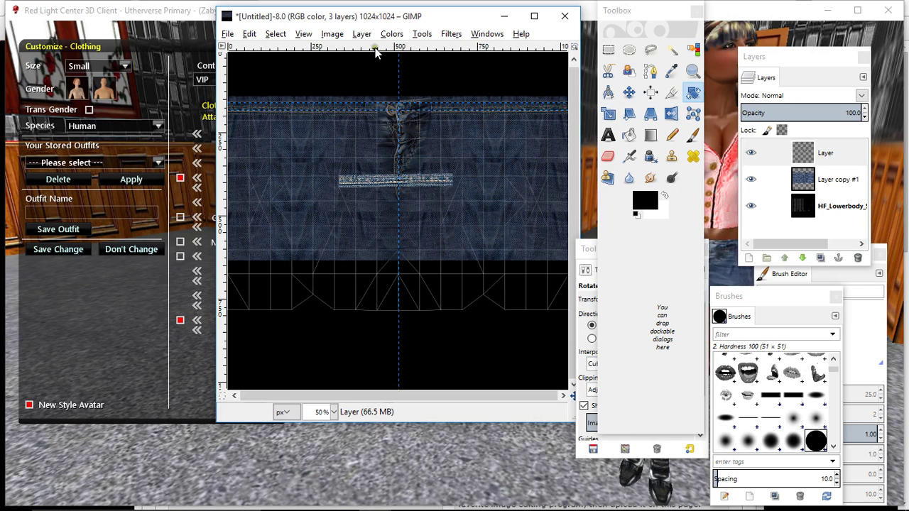
- Add a horizontal guide just above the skirt's lower edge and move the seam strip down to it
left_click_drag(375, 48, 383, 252)
left_click(334, 412)
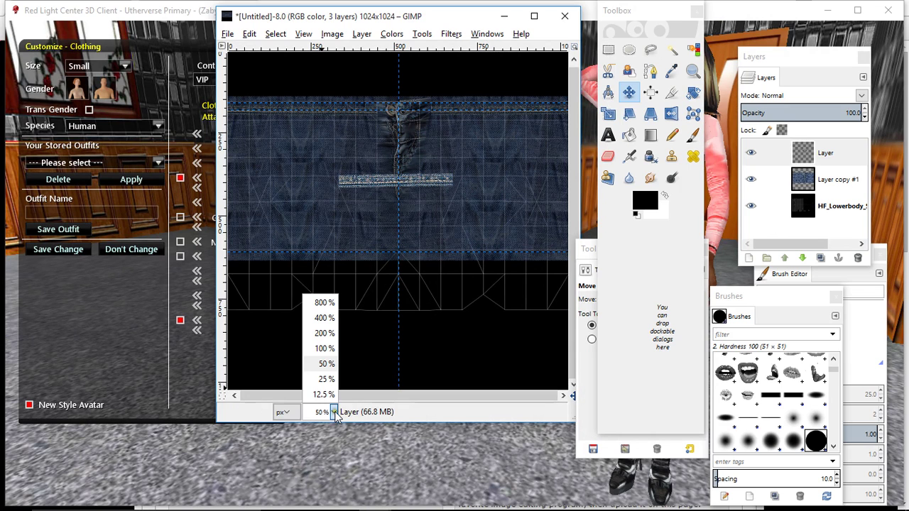
left_click(324, 348)
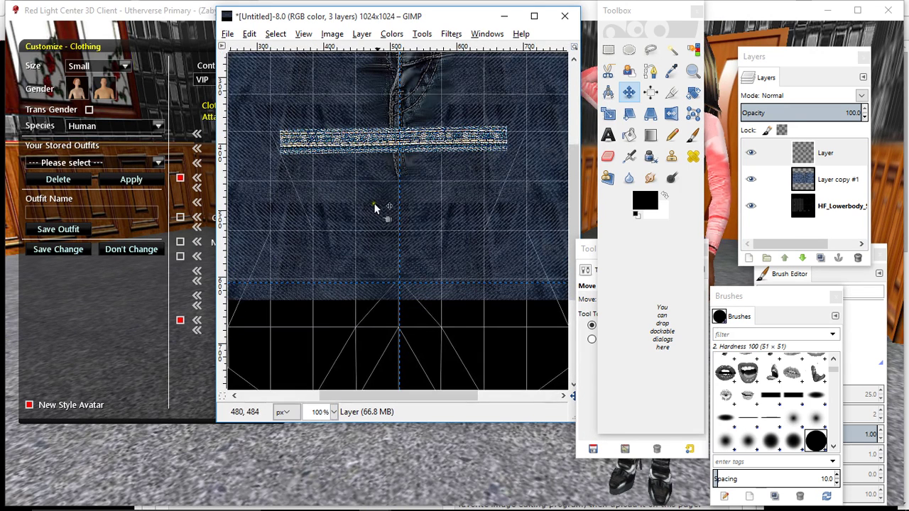
left_click_drag(363, 287, 369, 284)
left_click_drag(432, 143, 423, 290)
- Rotate the seam strip slightly clockwise to level it with the skirt's hem
scroll(342, 222, "down", 5)
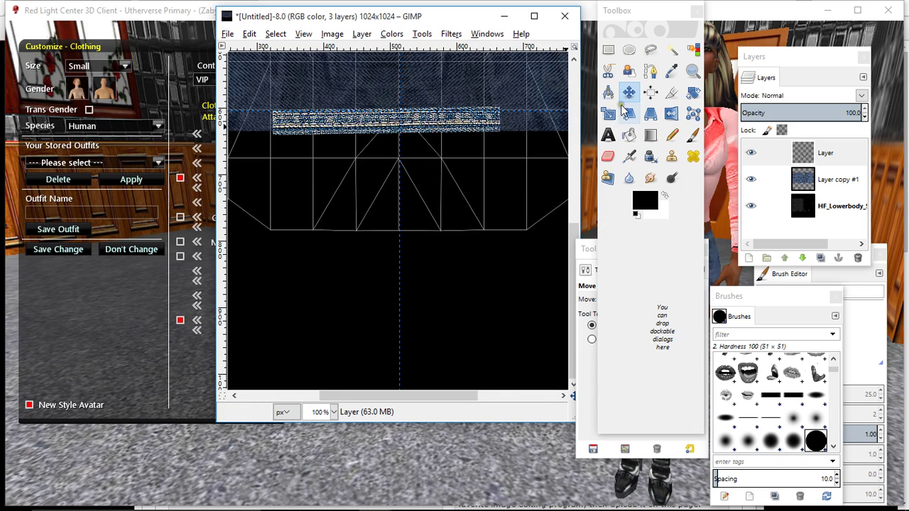
left_click(692, 93)
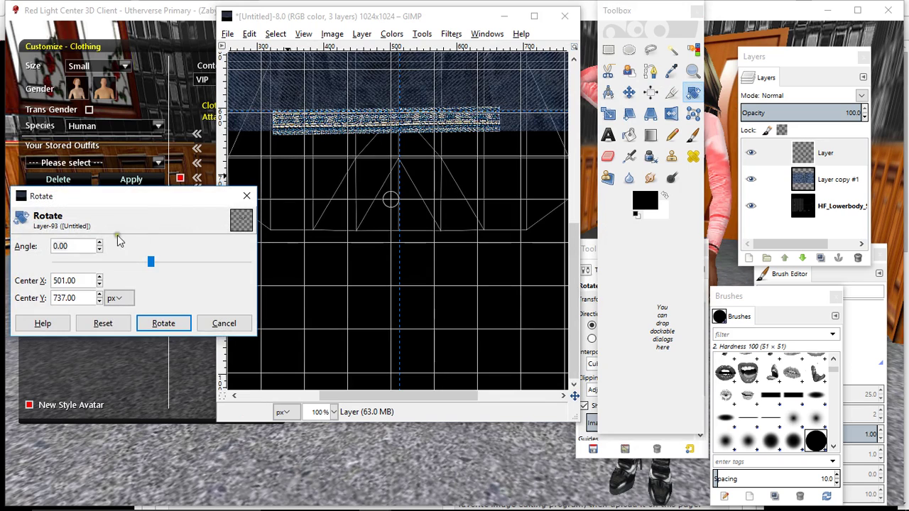
left_click(99, 244)
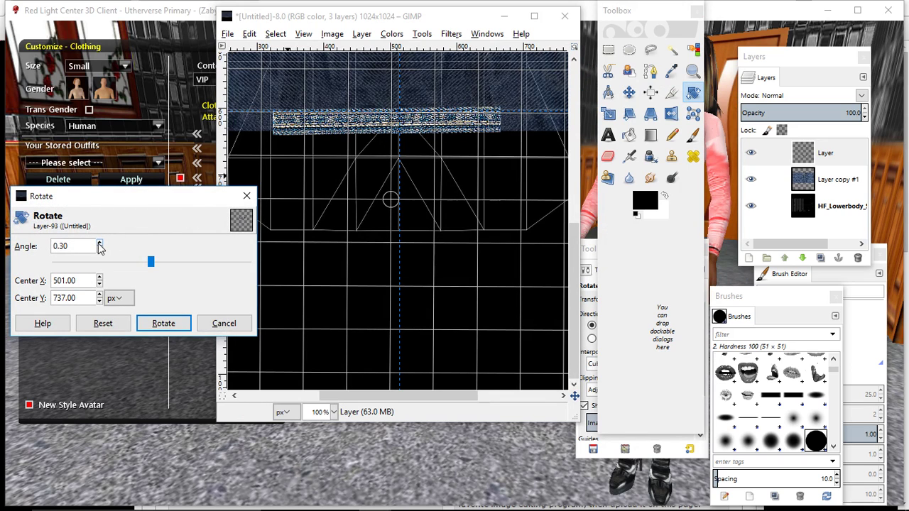
left_click(100, 244)
left_click(100, 243)
left_click(100, 244)
left_click(99, 244)
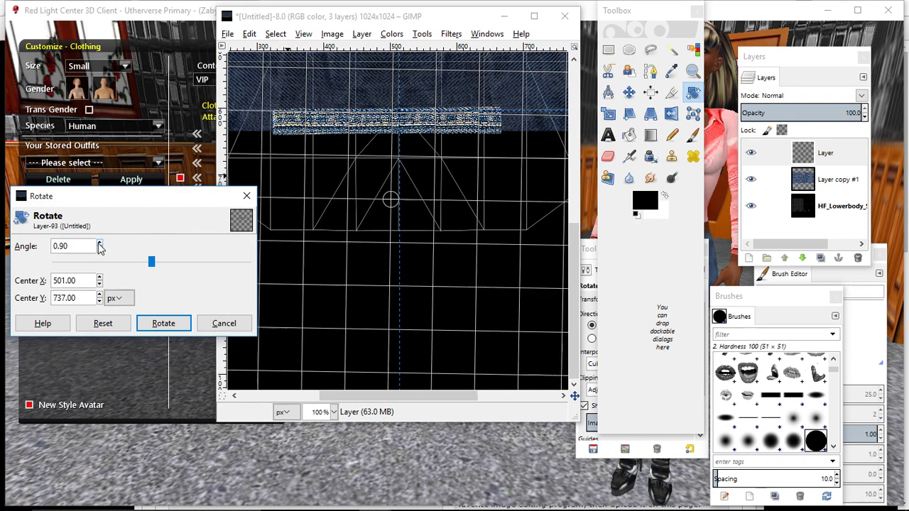
left_click(100, 245)
left_click(99, 245)
left_click(152, 324)
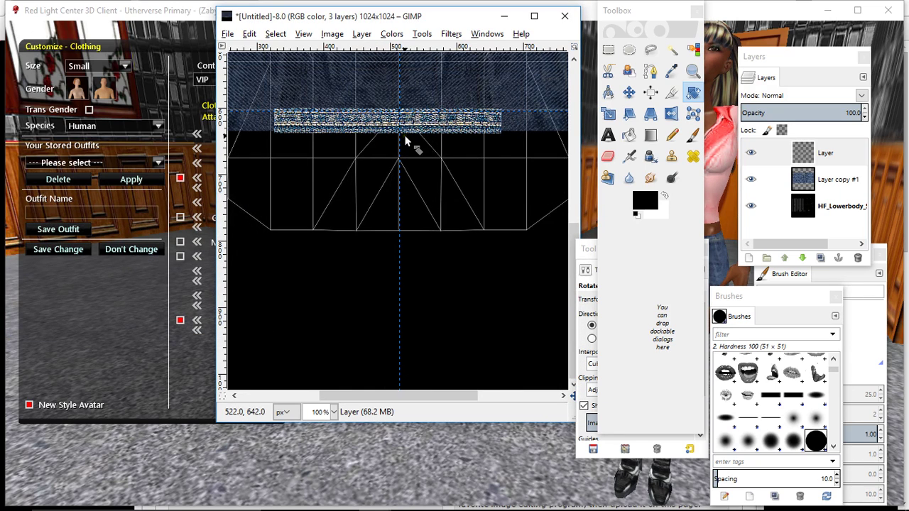
- Move the seam strip along the hem so that its right end meets the vertical centre guide
left_click(628, 93)
left_click_drag(350, 124, 250, 124)
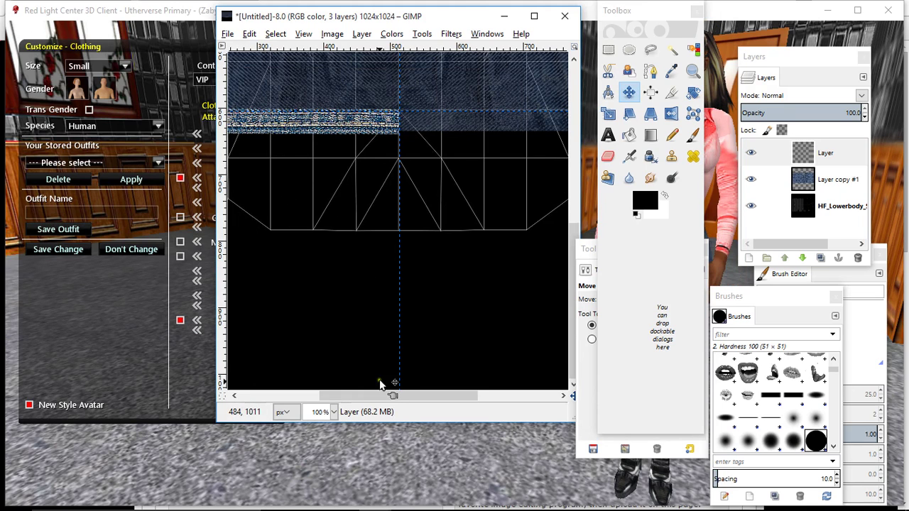
left_click_drag(383, 396, 260, 396)
- Duplicate the strip layer, place the copy end to end on the left to extend the hem band, and merge it down
left_click(800, 164)
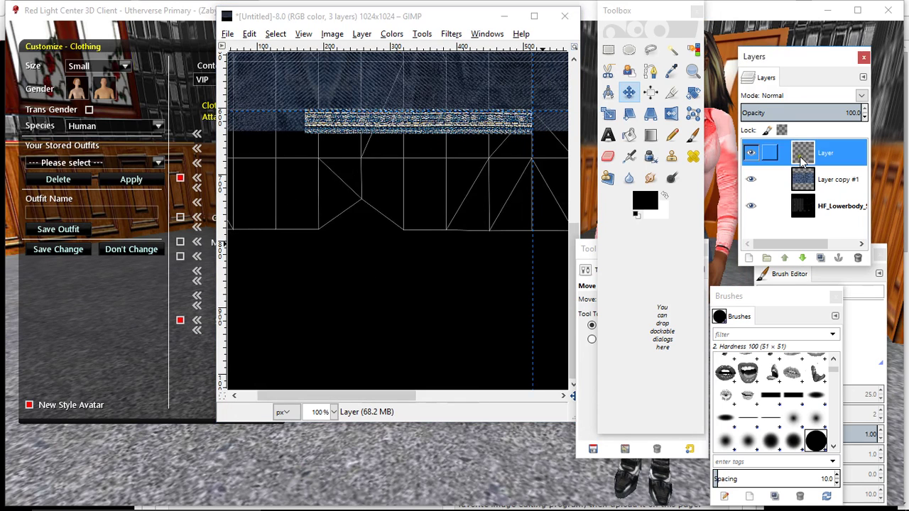
left_click(820, 258)
left_click(634, 102)
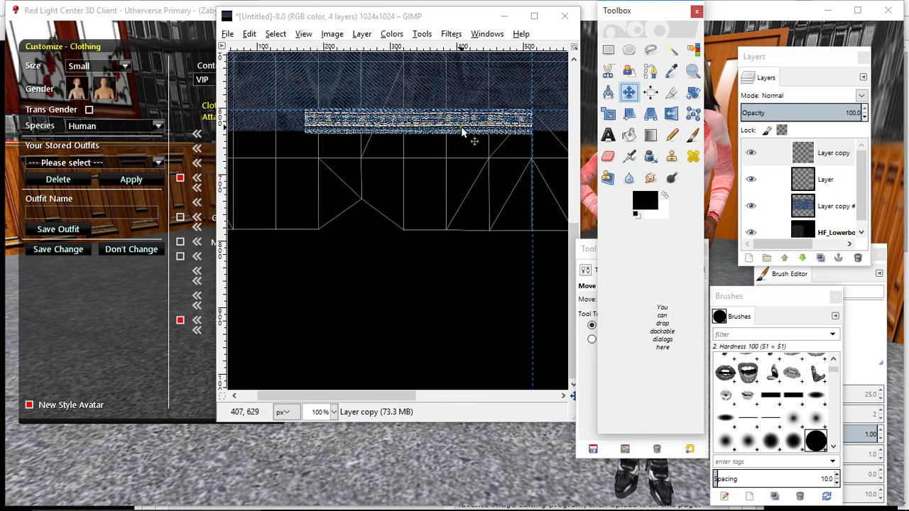
left_click_drag(461, 128, 229, 130)
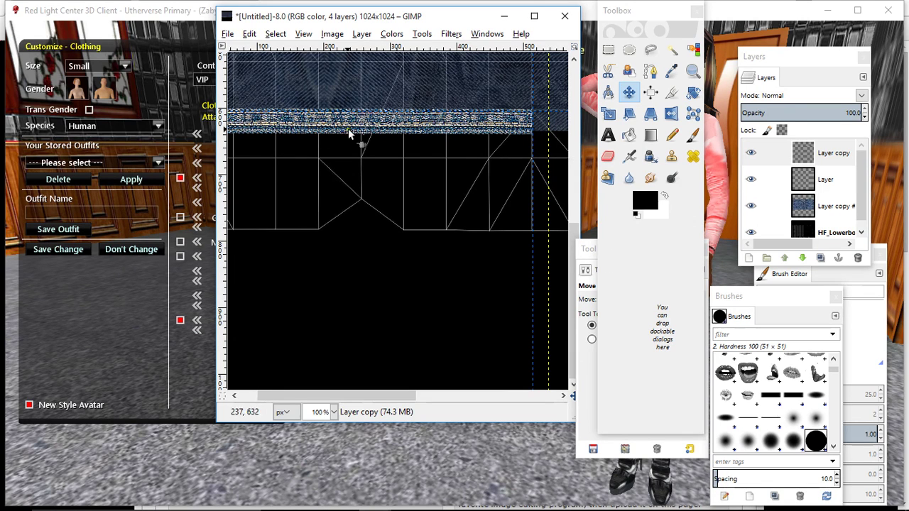
right_click(813, 153)
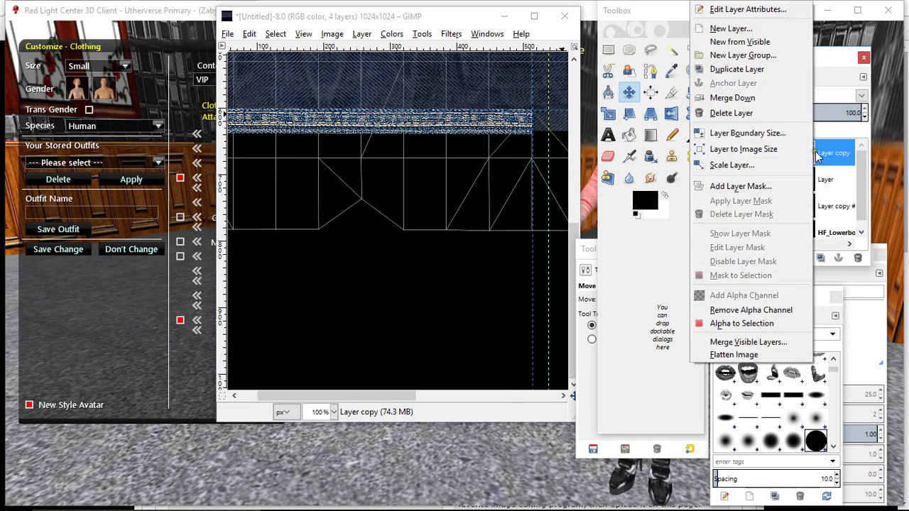
left_click(758, 98)
- Duplicate the merged hem band, flip the copy horizontally, and place it along the right half of the skirt's hem
left_click(816, 260)
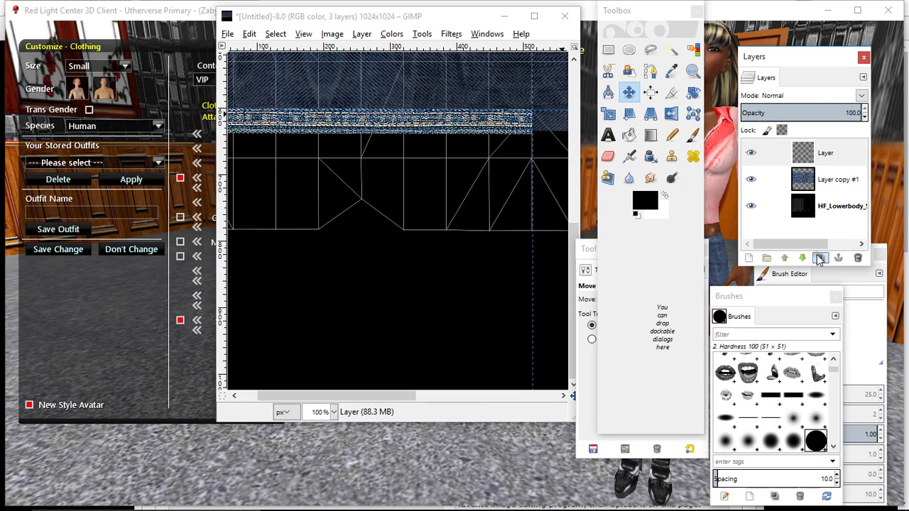
left_click(361, 34)
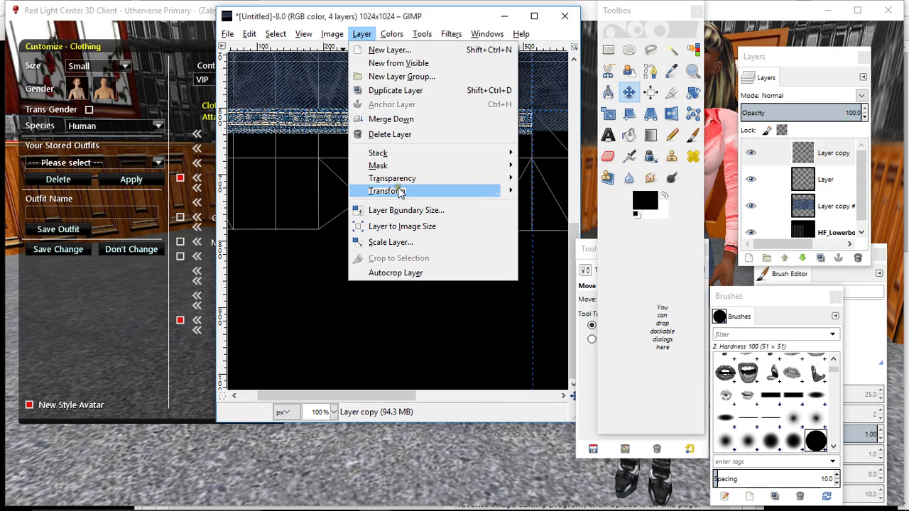
mouse_move(398, 190)
left_click(542, 193)
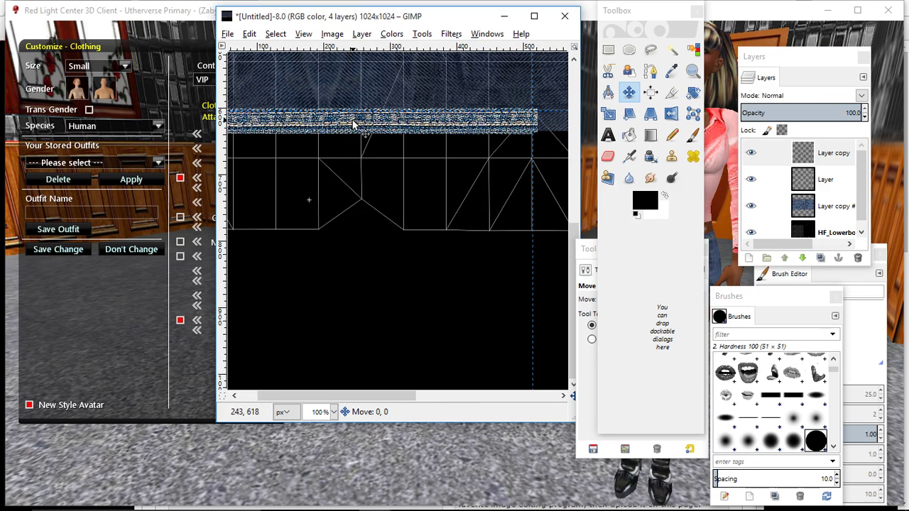
left_click_drag(353, 124, 504, 130)
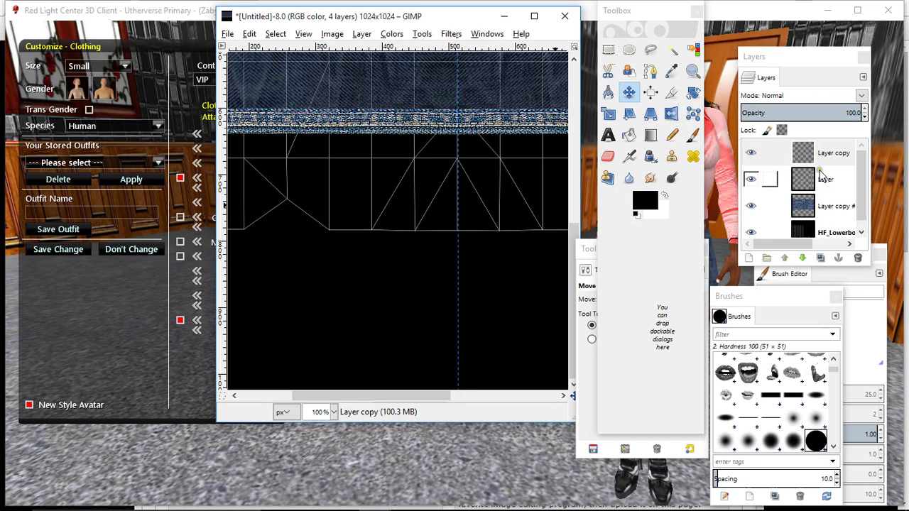
- Export the skirt texture with Layer copy #1 at 100% opacity and the HF_Lowerbody template layer hidden
left_click(826, 211)
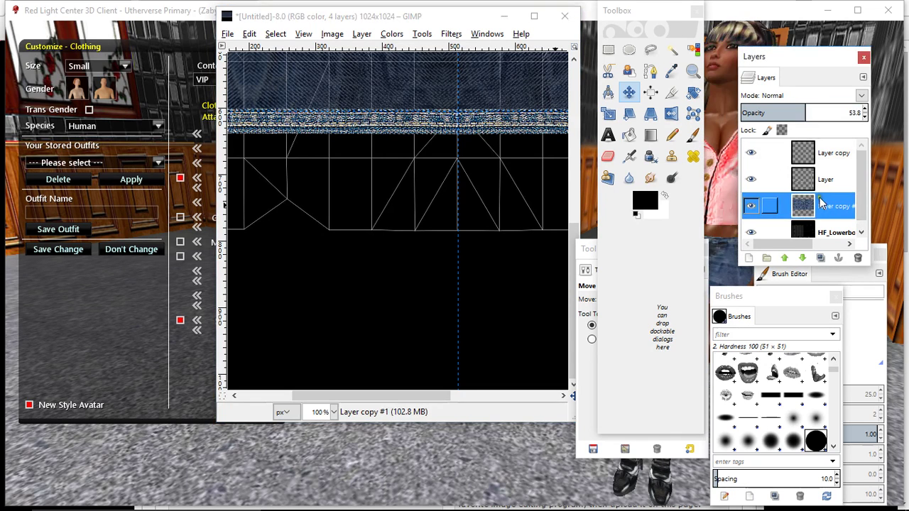
left_click_drag(809, 112, 873, 114)
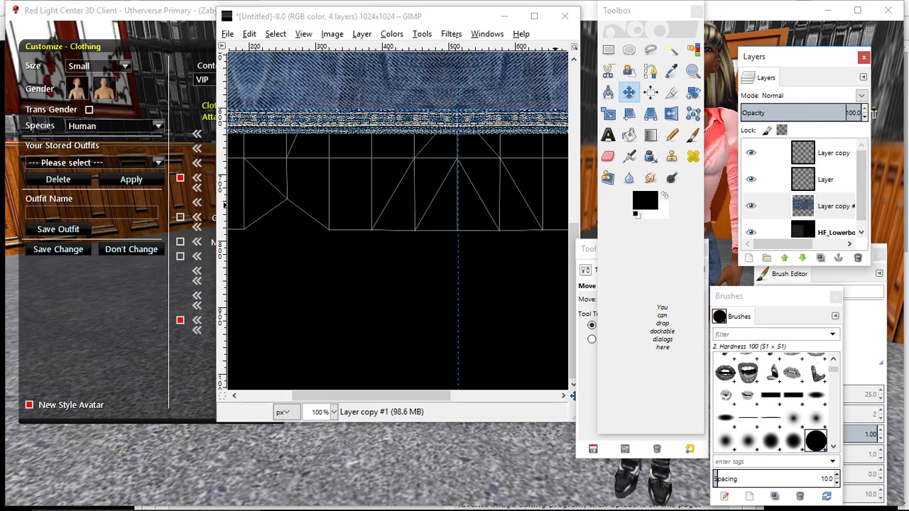
left_click(751, 232)
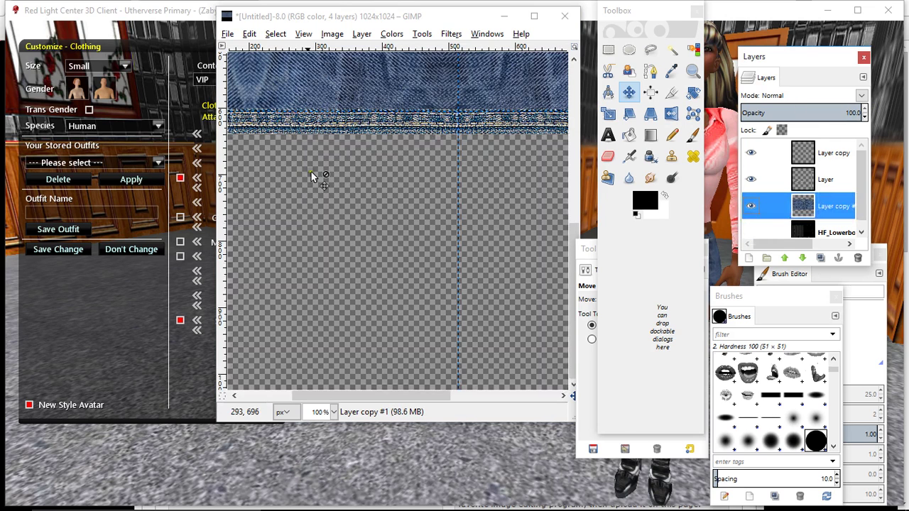
left_click(228, 35)
left_click(264, 197)
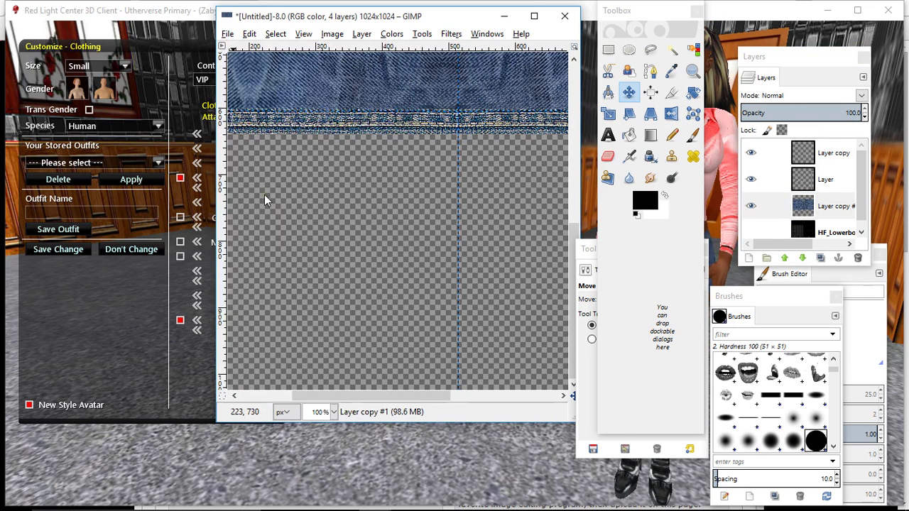
- Switch to the Red Light Center site in Chrome and open the configuration of the untitled female outfit in My Outfits
left_click(505, 15)
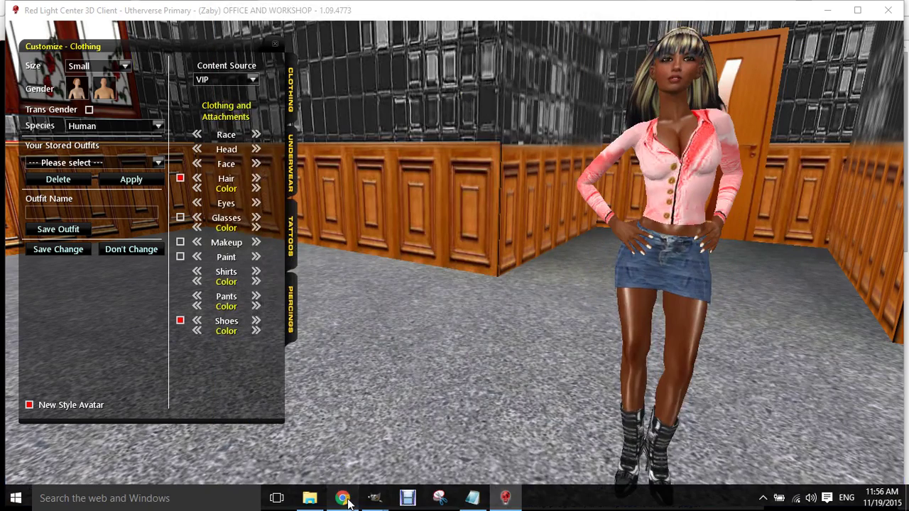
left_click(398, 495)
left_click(186, 267)
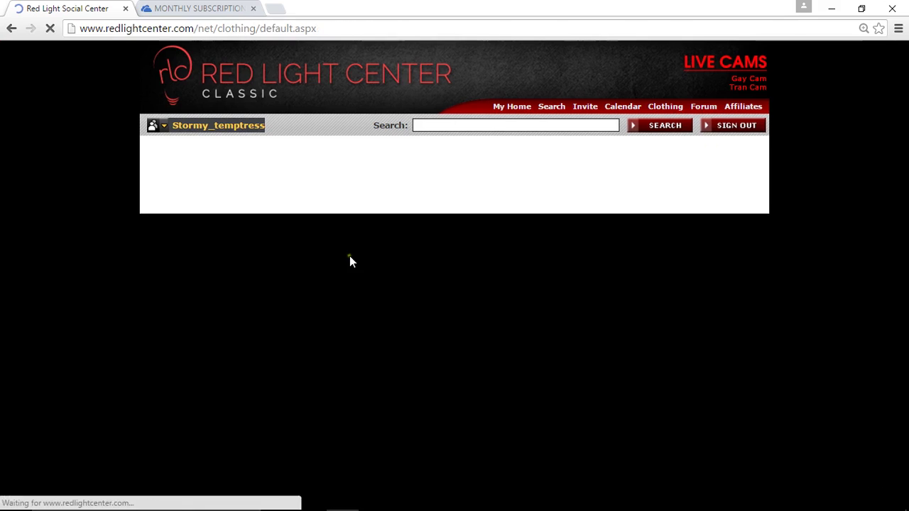
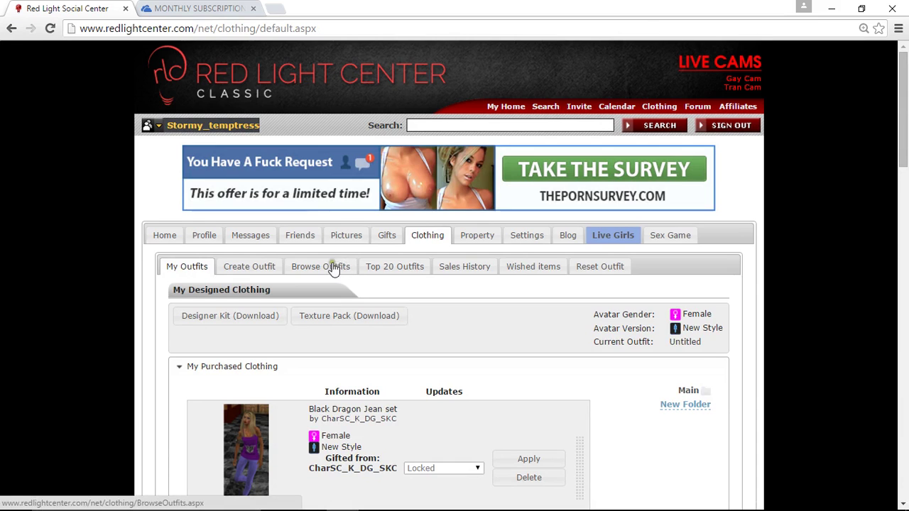
scroll(294, 258, "down", 15)
scroll(254, 257, "down", 4)
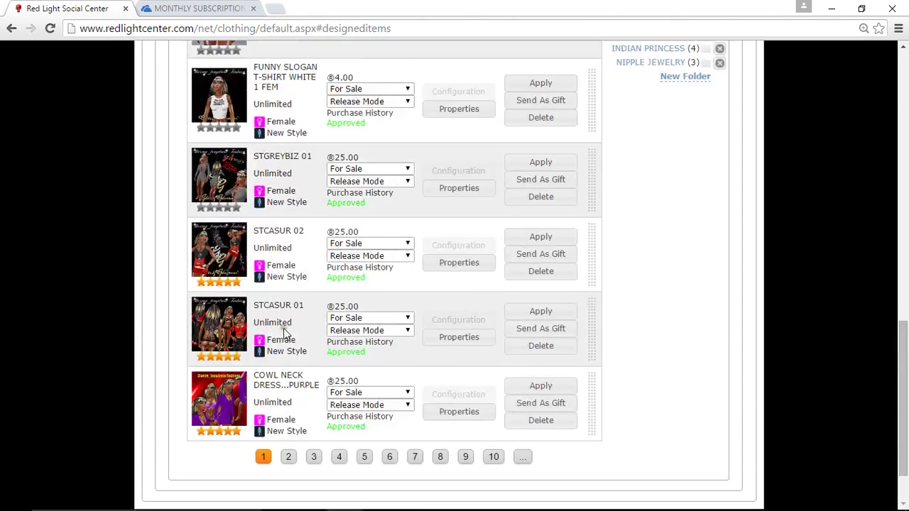
scroll(283, 328, "up", 7)
scroll(408, 159, "up", 1)
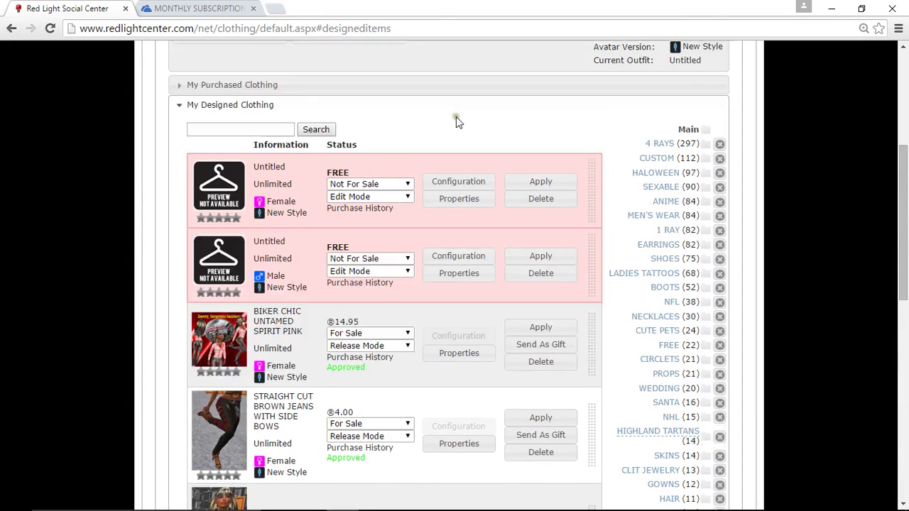
left_click(459, 182)
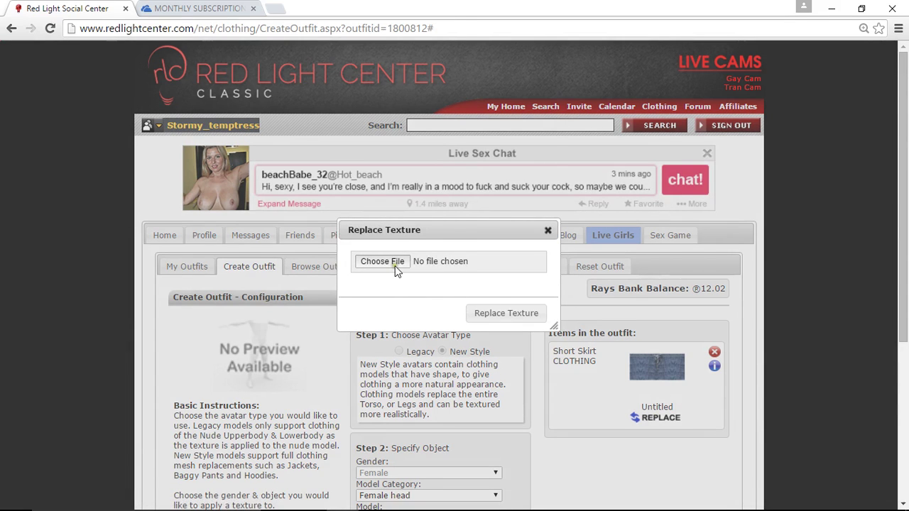
- Replace the Short Skirt texture with the file DENIM SKIRT.png
left_click(395, 264)
left_click(374, 204)
left_click(350, 298)
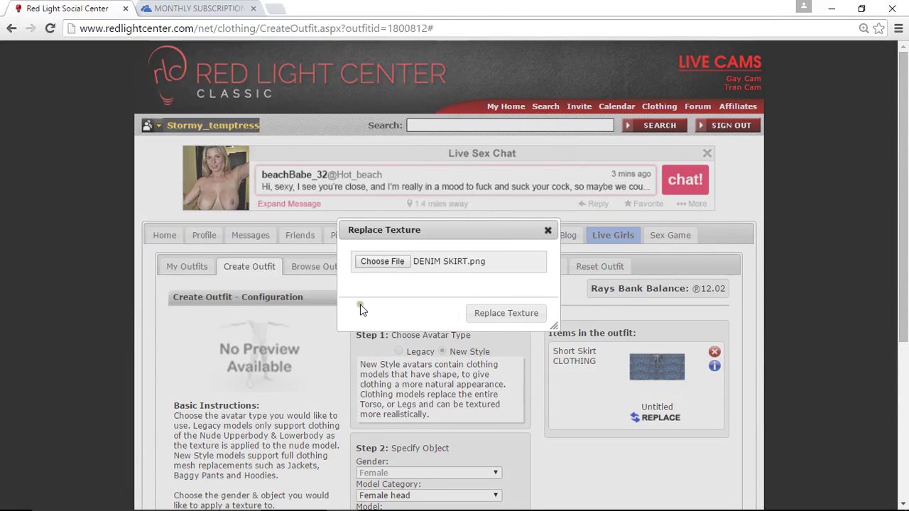
left_click(495, 316)
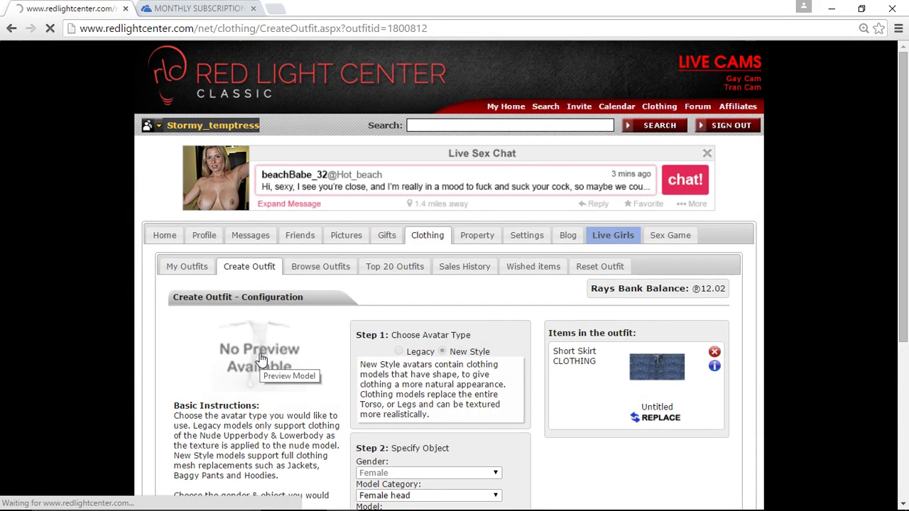
- Publish the updated outfit and switch back to the Red Light Center 3D client to view the avatar
scroll(329, 348, "down", 3)
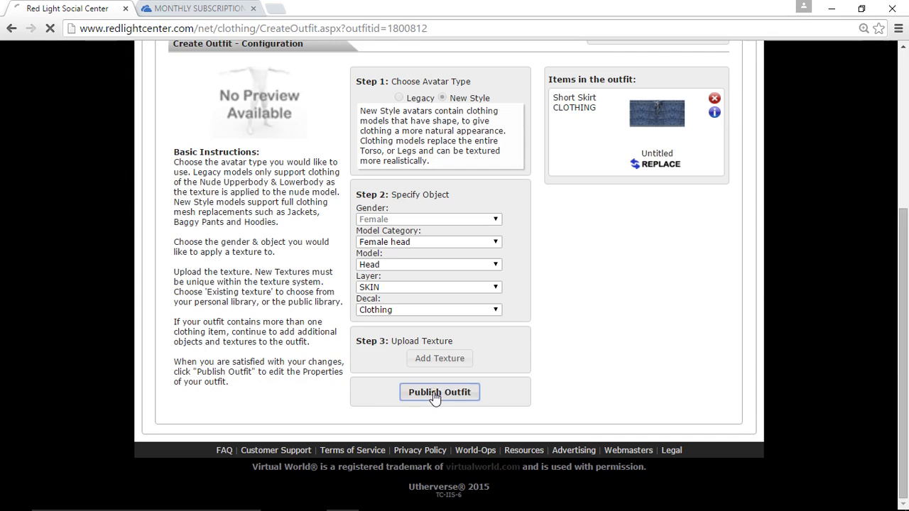
left_click(435, 395)
left_click(385, 475)
left_click(505, 507)
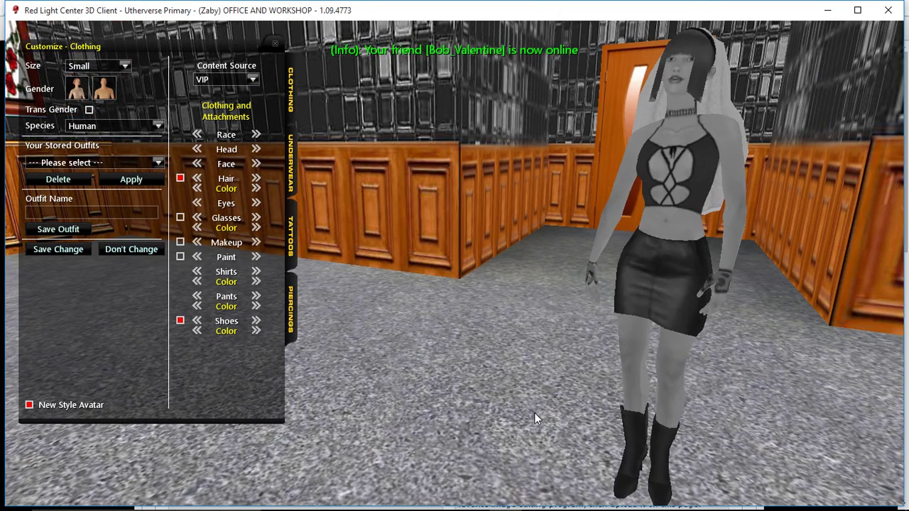
- Switch to GIMP, copy the stitched seam strip from the denim texture image, and return to the skirt texture image
left_click_drag(610, 398, 578, 367)
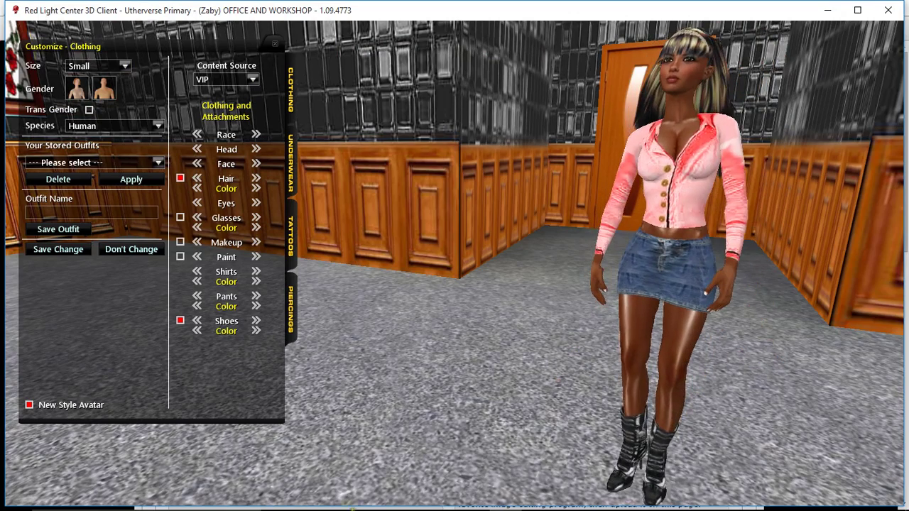
mouse_move(371, 497)
left_click(410, 436)
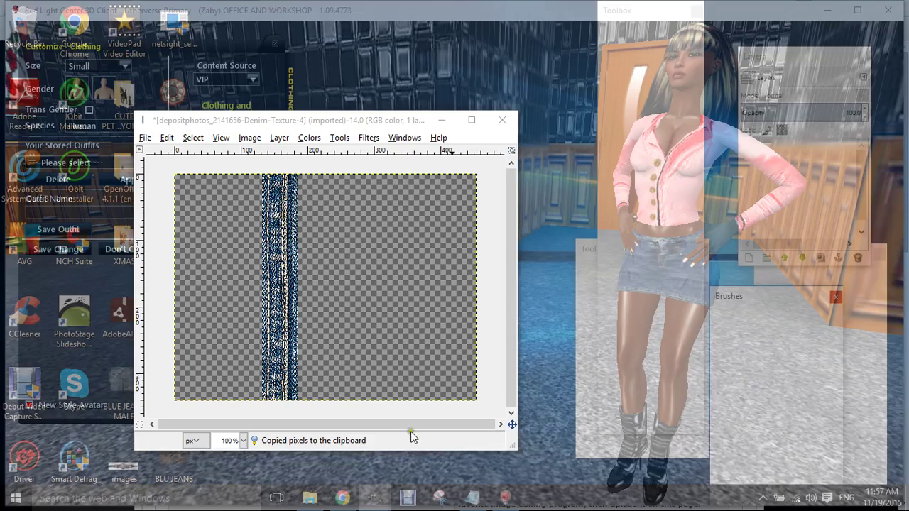
right_click(279, 243)
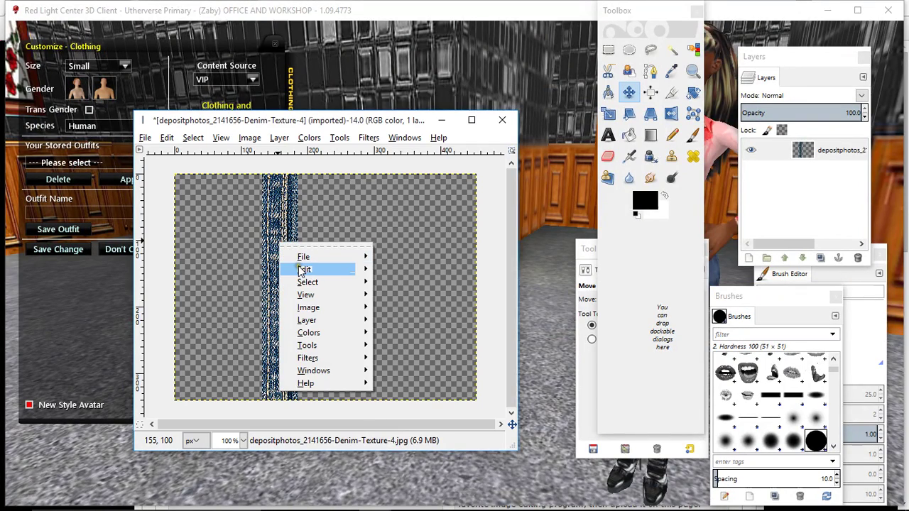
mouse_move(303, 269)
left_click(398, 266)
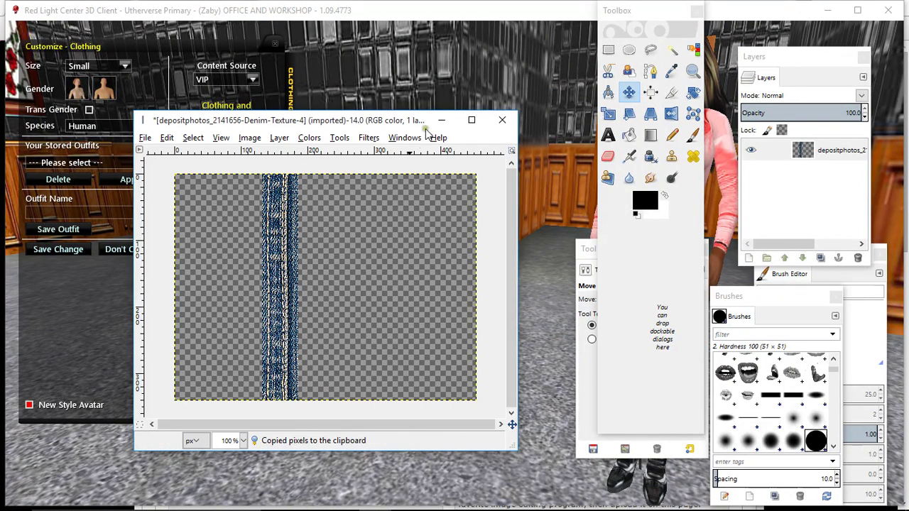
left_click(392, 299)
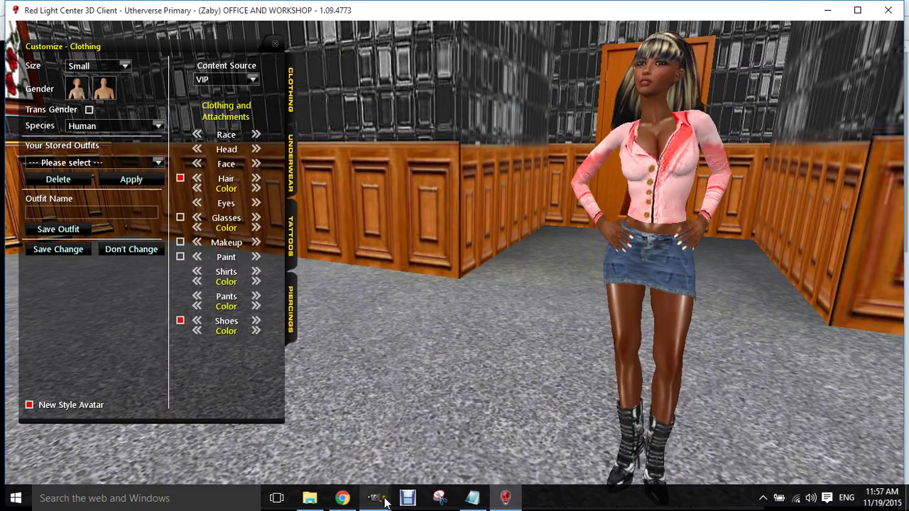
mouse_move(383, 502)
left_click(325, 455)
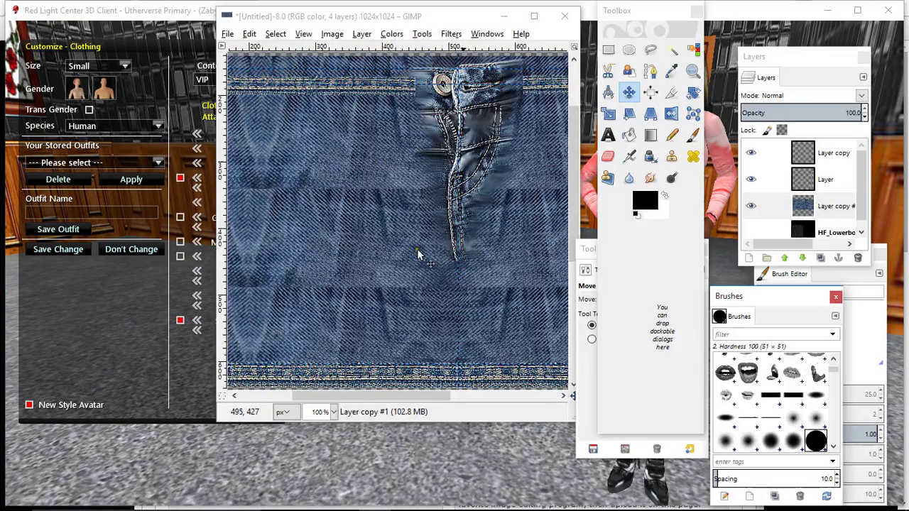
- Merge the two layers above Layer copy #1 down into it
right_click(770, 153)
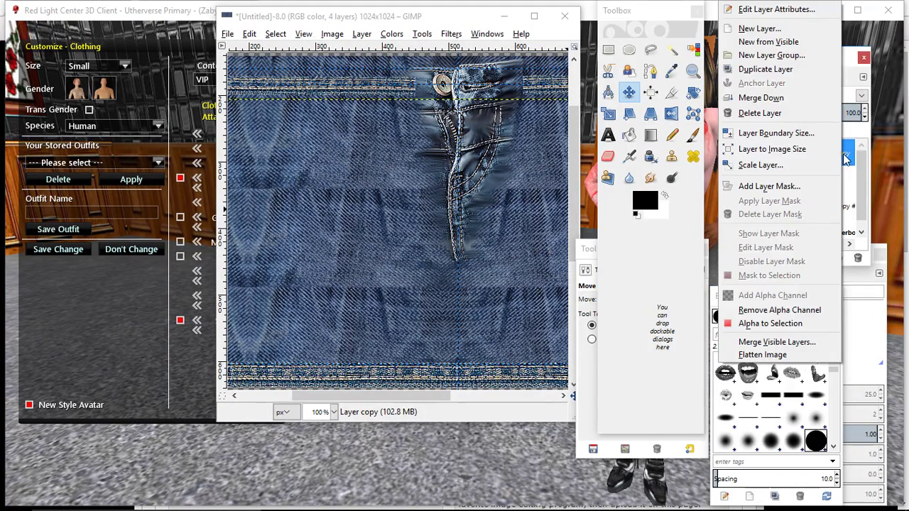
key("Escape")
right_click(813, 153)
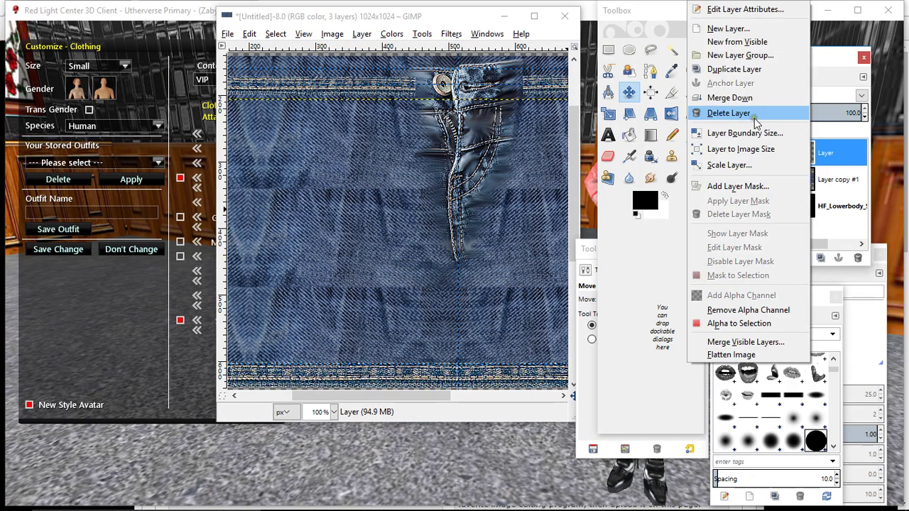
left_click(732, 95)
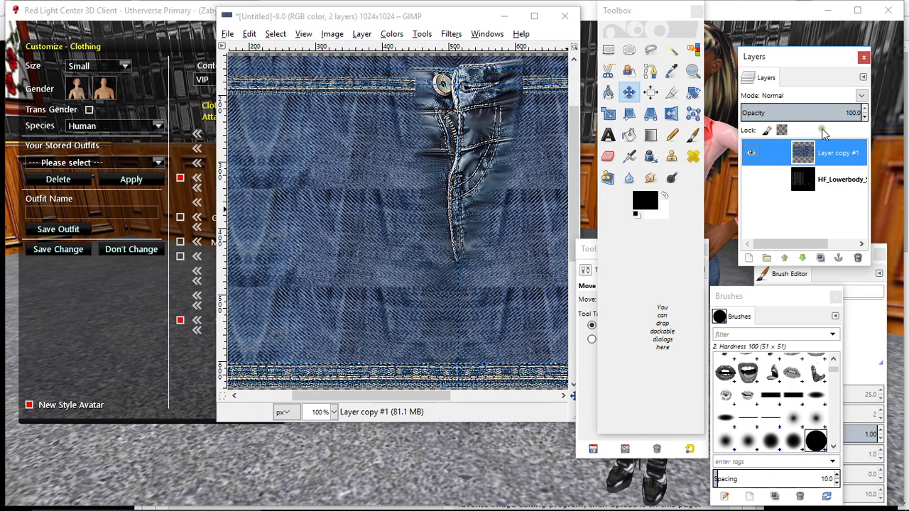
left_click(249, 33)
left_click(261, 50)
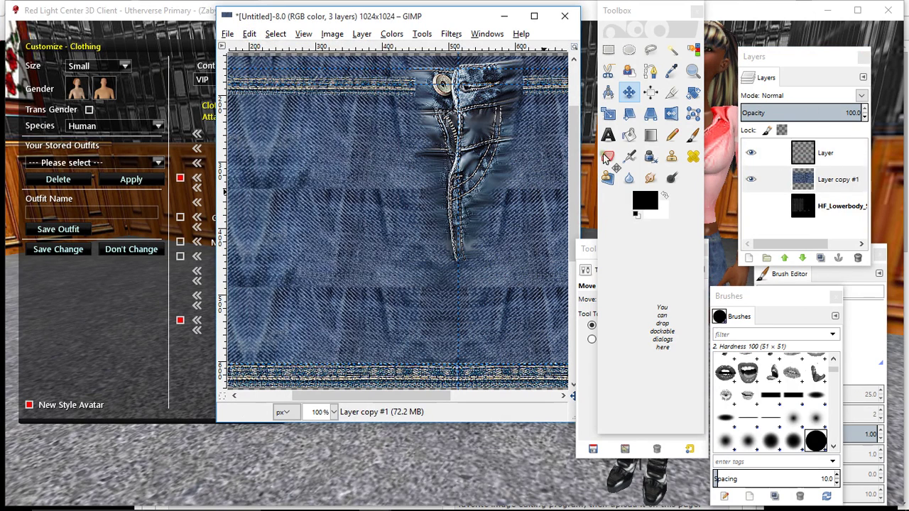
right_click(828, 156)
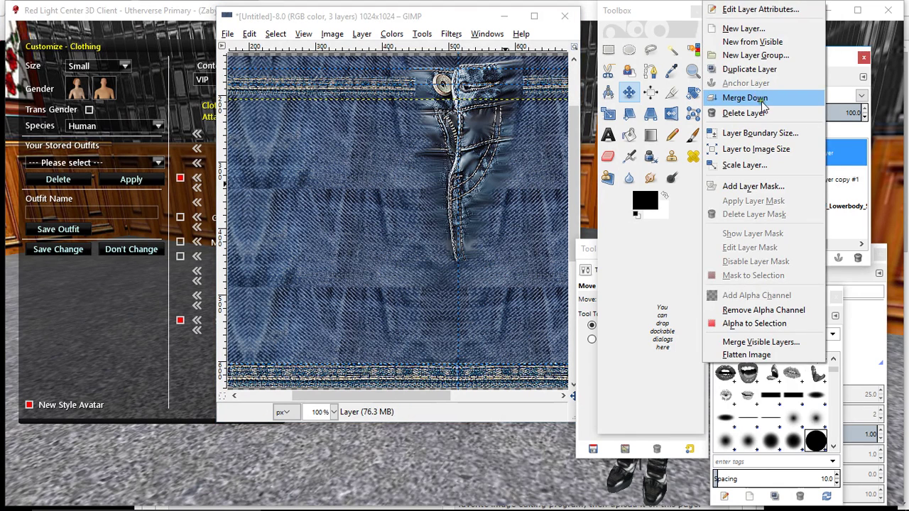
left_click(803, 94)
- Show the HF_Lowerbody template layer and reduce the opacity of Layer copy #1 to 48.4
left_click(751, 179)
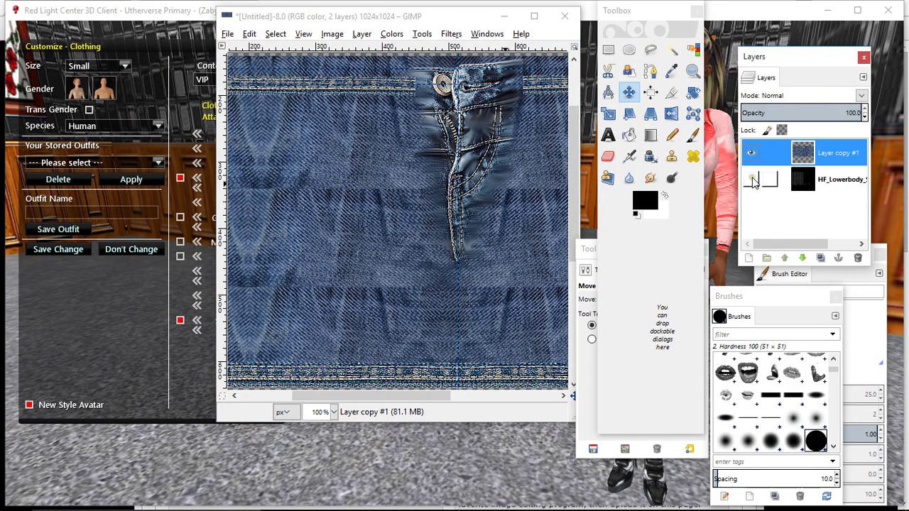
left_click_drag(772, 117, 761, 121)
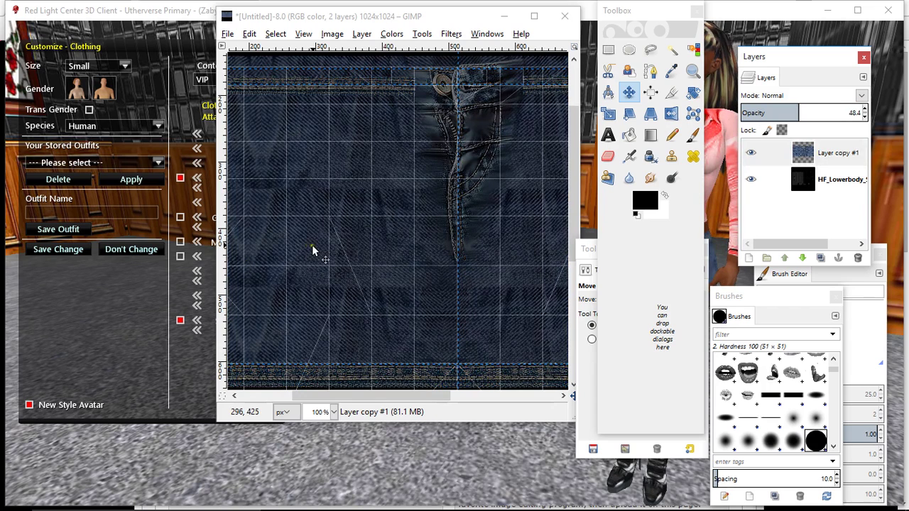
right_click(348, 160)
mouse_move(383, 183)
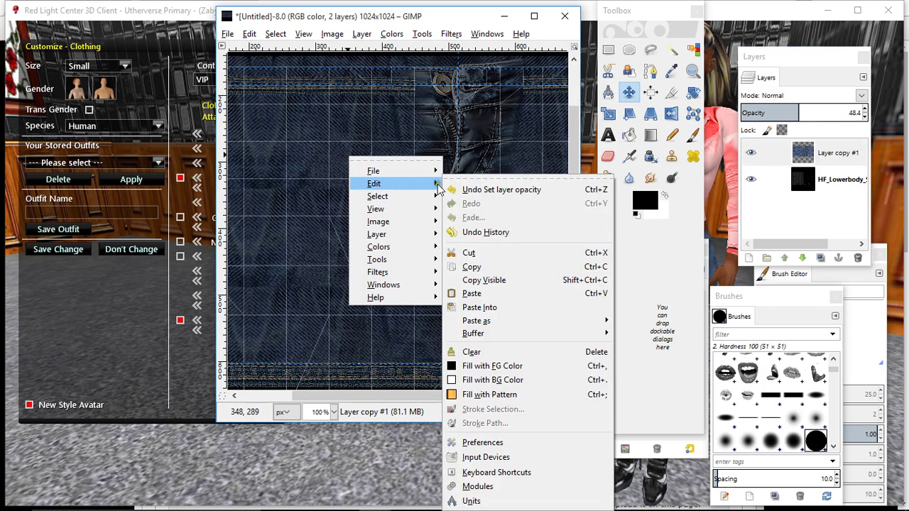
left_click(471, 294)
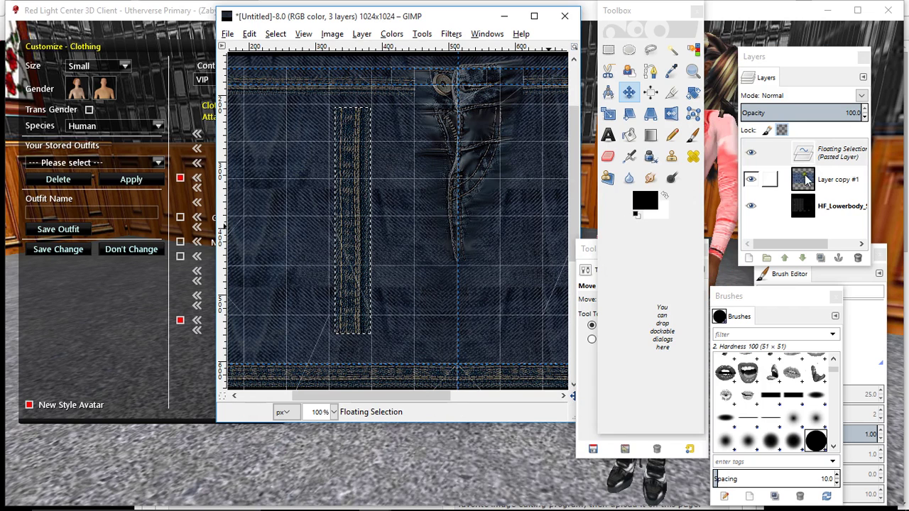
left_click(249, 34)
left_click(264, 51)
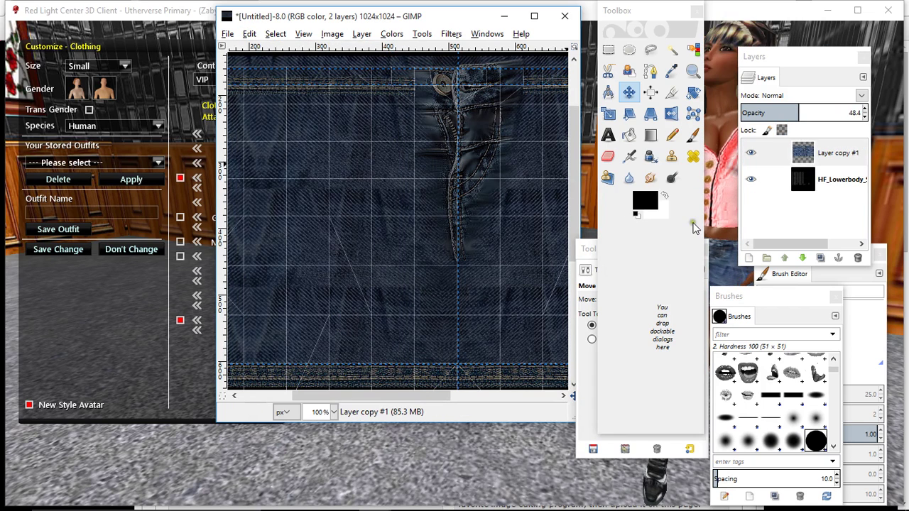
- Add a new 1024 × 1024 px transparent layer and paste the copied seam strip onto it
left_click(750, 257)
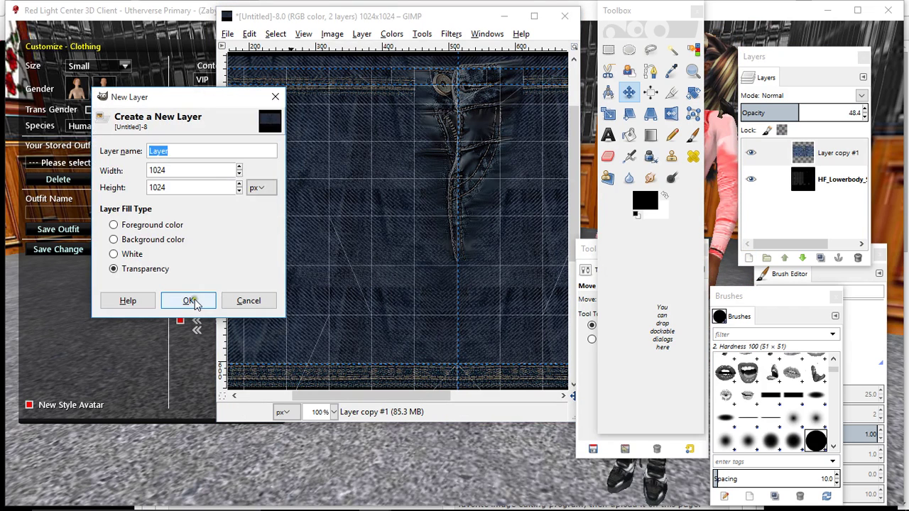
left_click(186, 301)
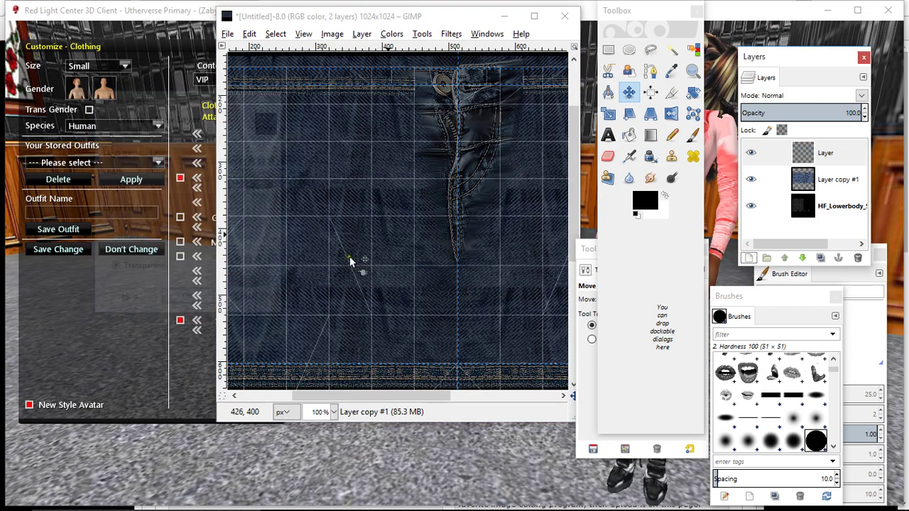
right_click(373, 202)
mouse_move(398, 226)
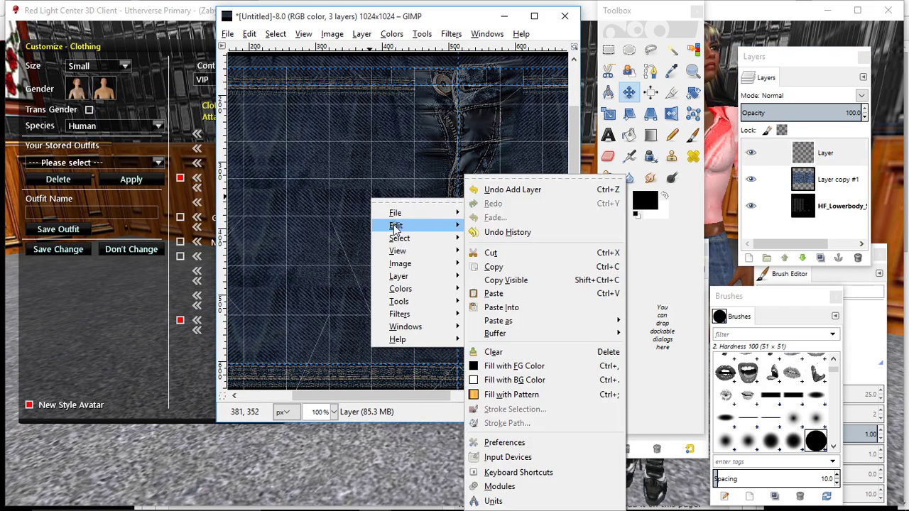
left_click(501, 297)
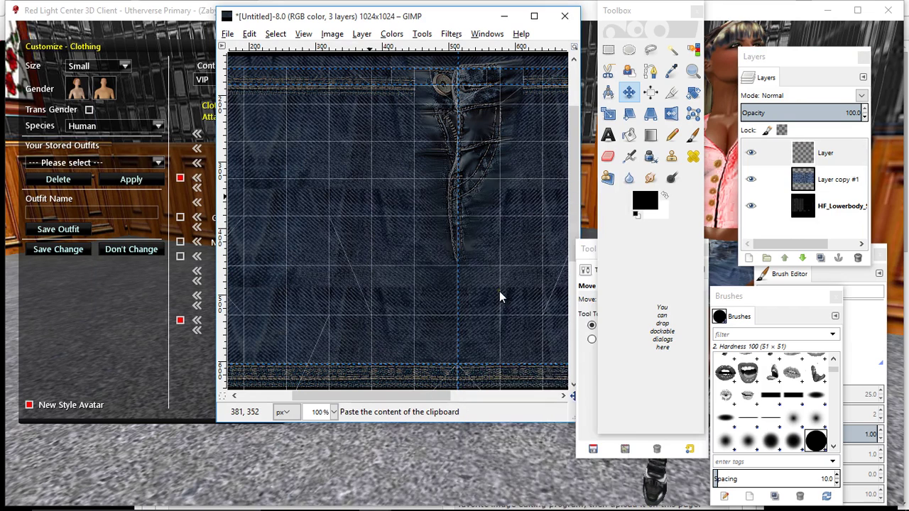
- Scale the pasted seam strip to 268 × 341 px with independent width and height, and anchor it to the new layer
left_click(608, 114)
left_click(369, 169)
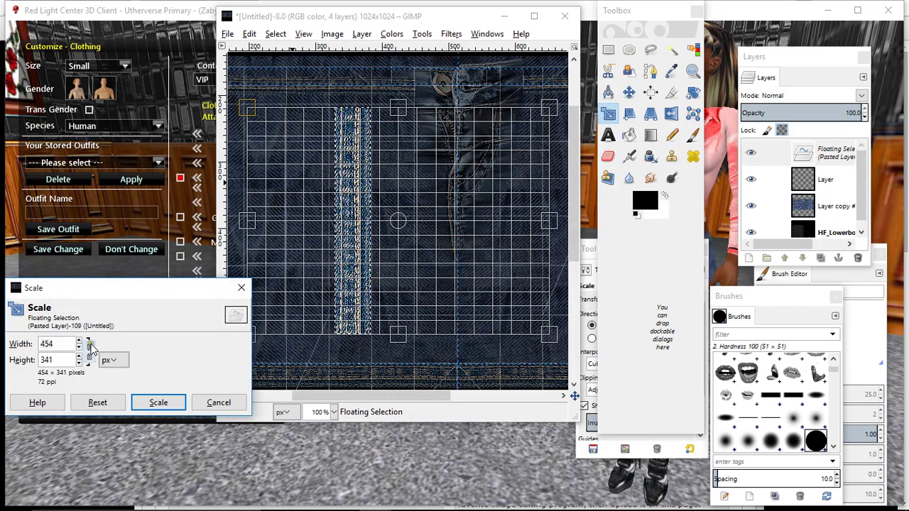
left_click_drag(81, 348, 80, 348)
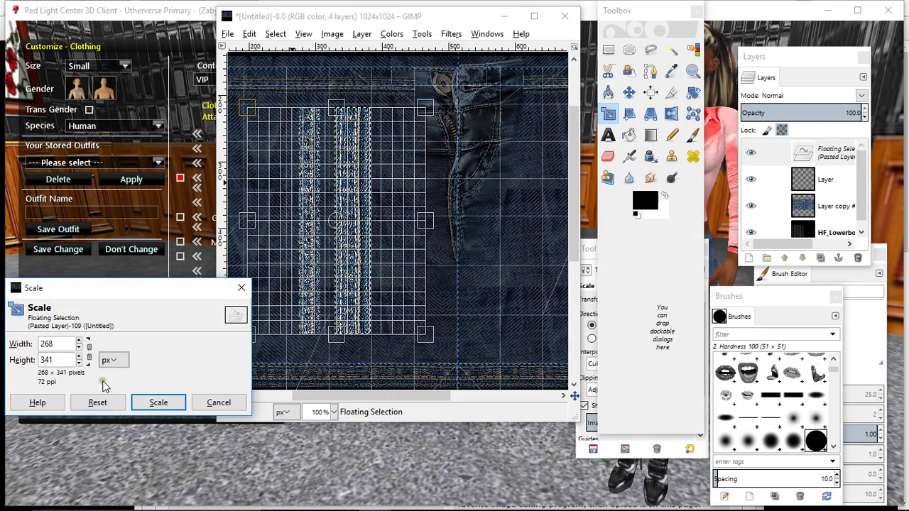
left_click(153, 405)
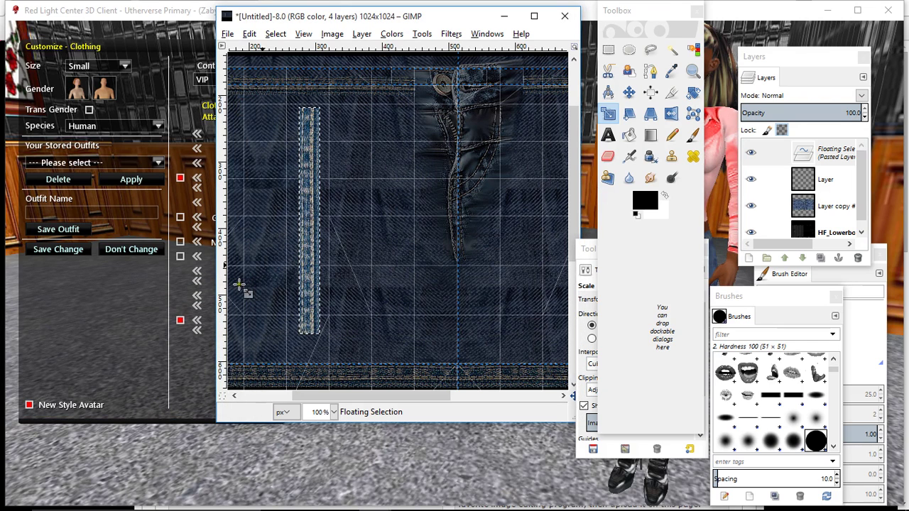
key("m")
key("ctrl+h")
- Reapply the last filter to the seam strip and move it up against the waistband, left of the fly
left_click(446, 40)
left_click(456, 46)
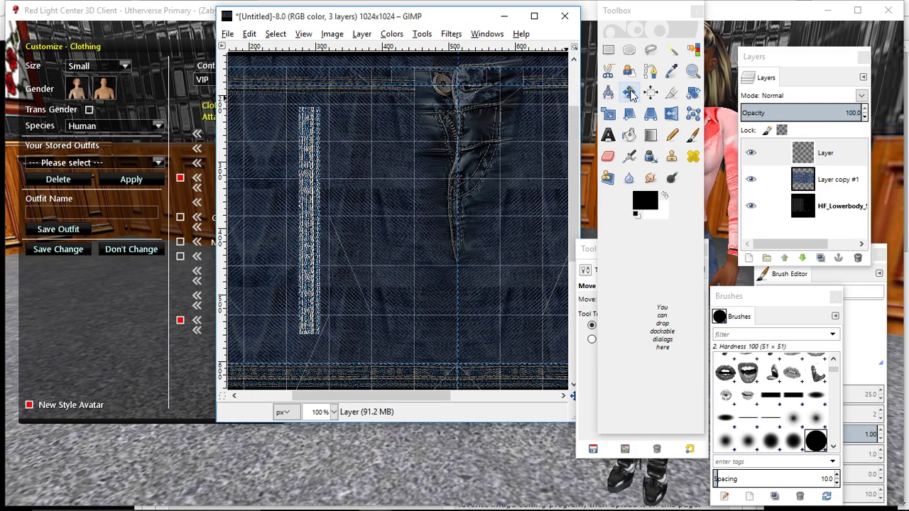
left_click(311, 190)
left_click_drag(310, 188, 372, 171)
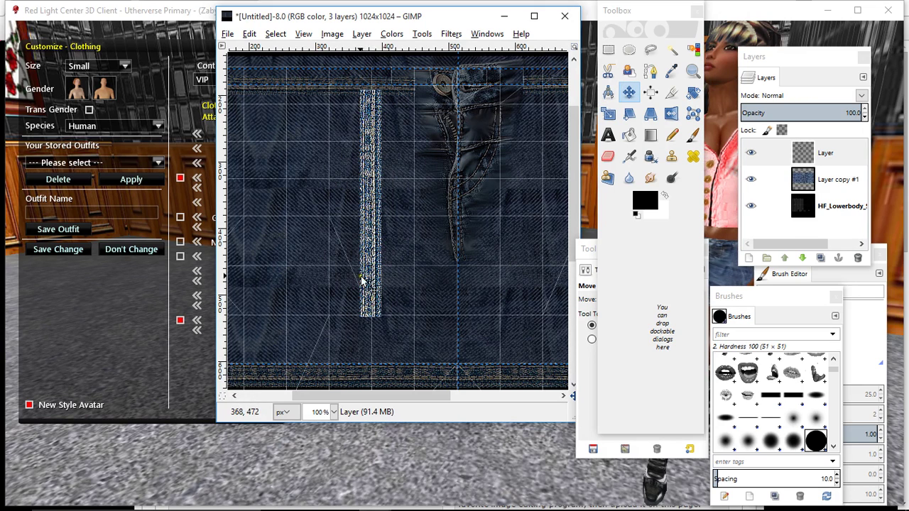
- Scale the seam strip's layer to a slightly narrower width, leaving its height at 1024 px
key("shift+s")
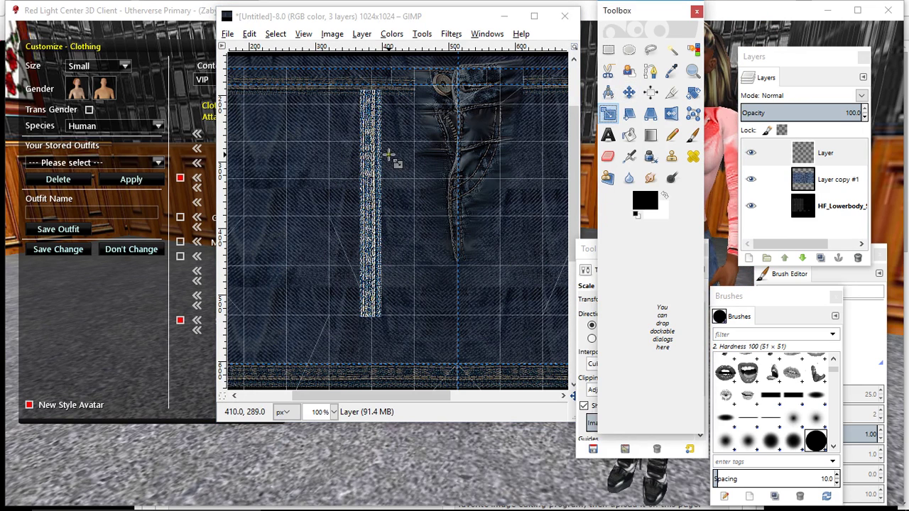
left_click(386, 148)
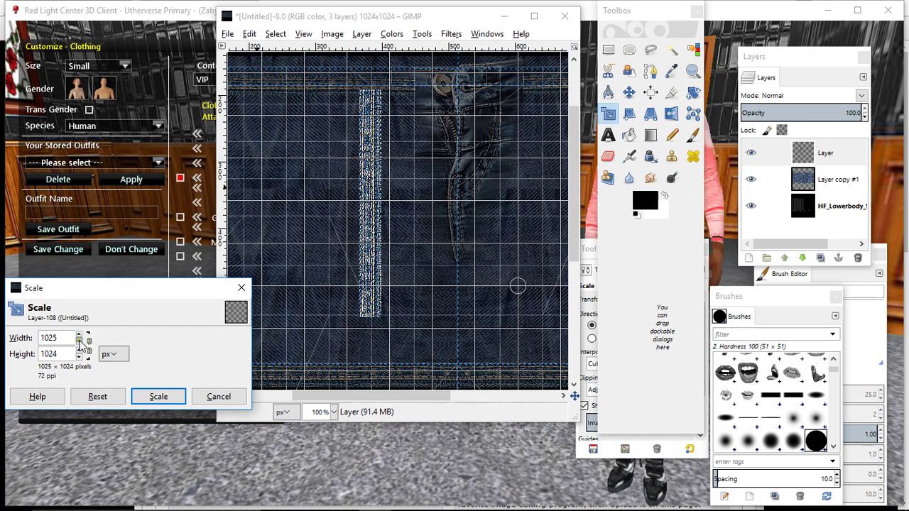
left_click(80, 343)
left_click(80, 342)
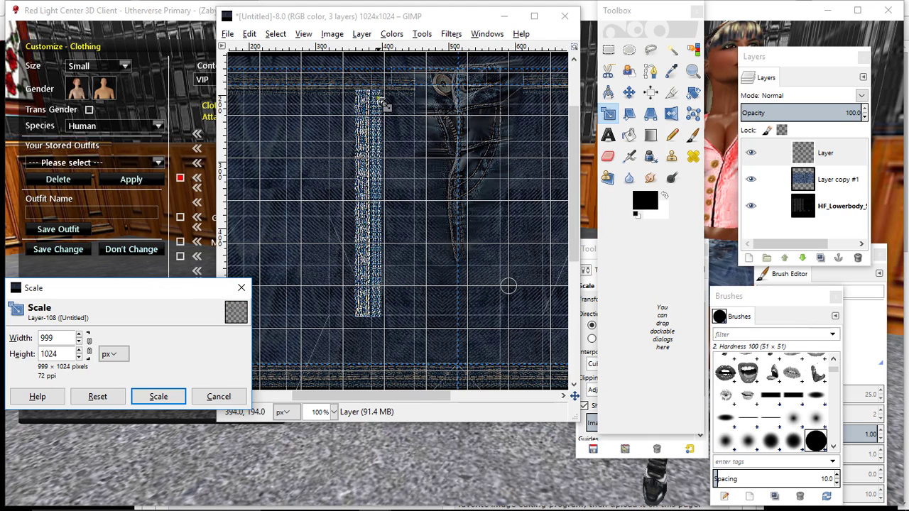
left_click(79, 344)
left_click(159, 397)
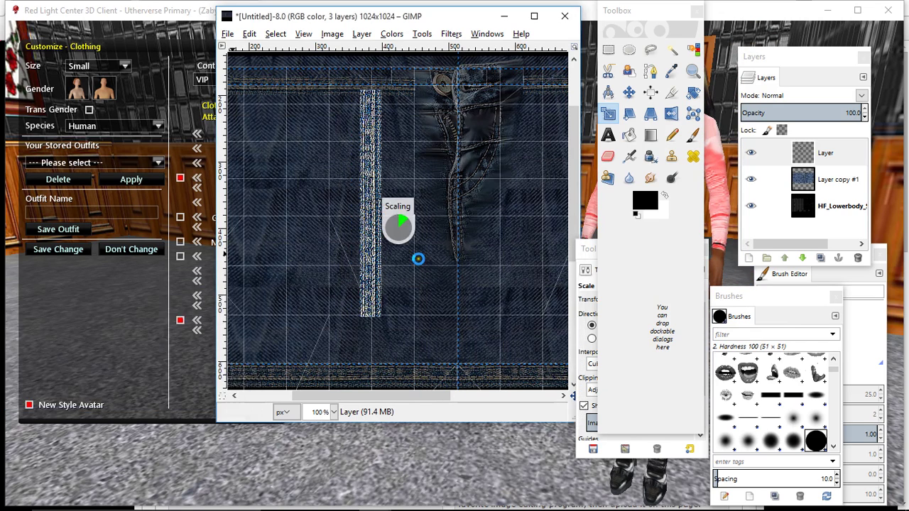
- Reposition the seam strip below the waistband, and duplicate its layer, moving the copy down to extend the seam to the hem
left_click(629, 92)
left_click_drag(362, 190, 370, 190)
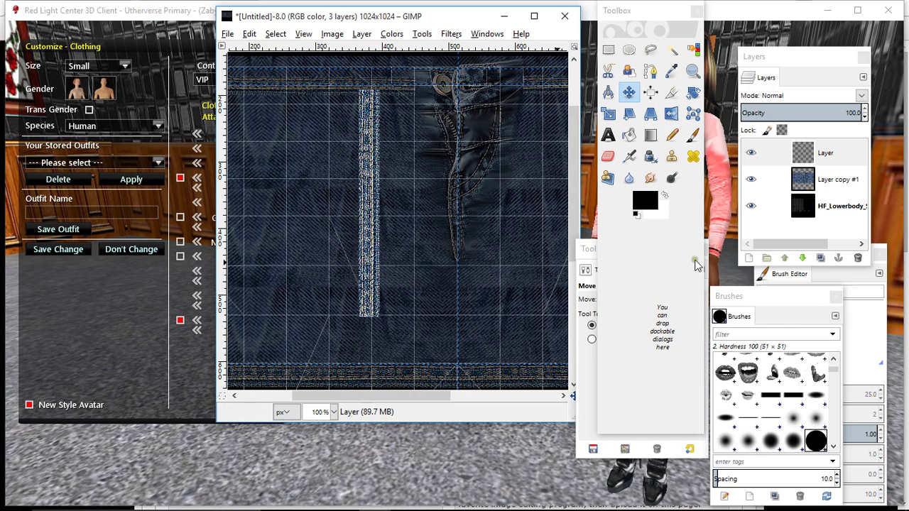
left_click(821, 258)
left_click_drag(369, 193, 370, 246)
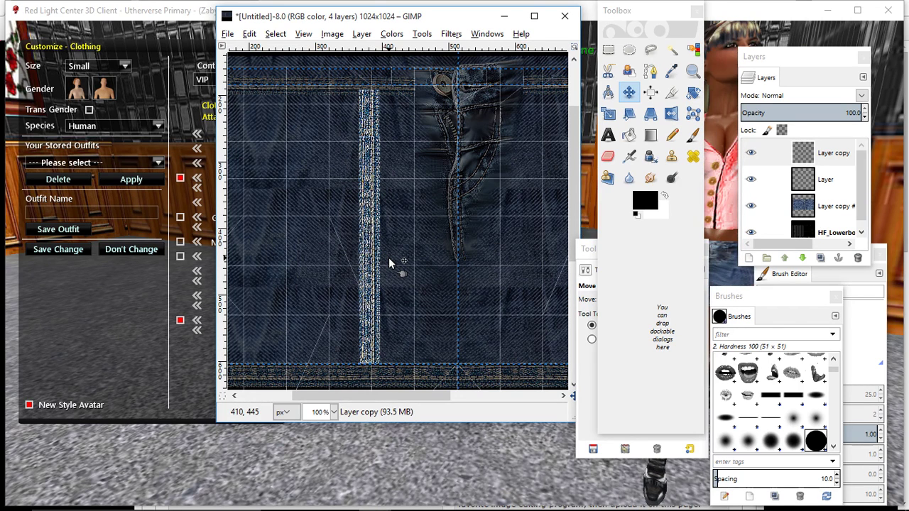
- Restore the denim layer to 100 opacity and re-export the texture to DENIM SKIRT.png with the HF_Lowerbody template layer hidden
left_click(839, 208)
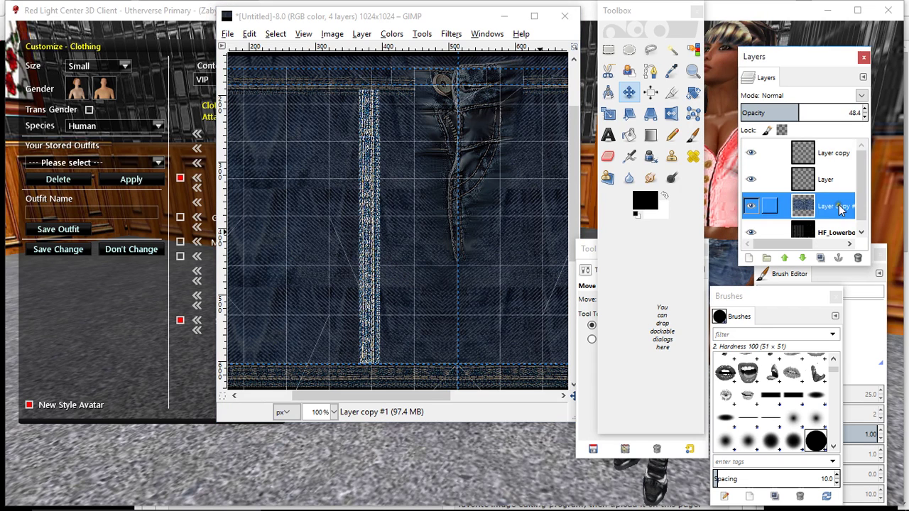
left_click_drag(797, 112, 902, 117)
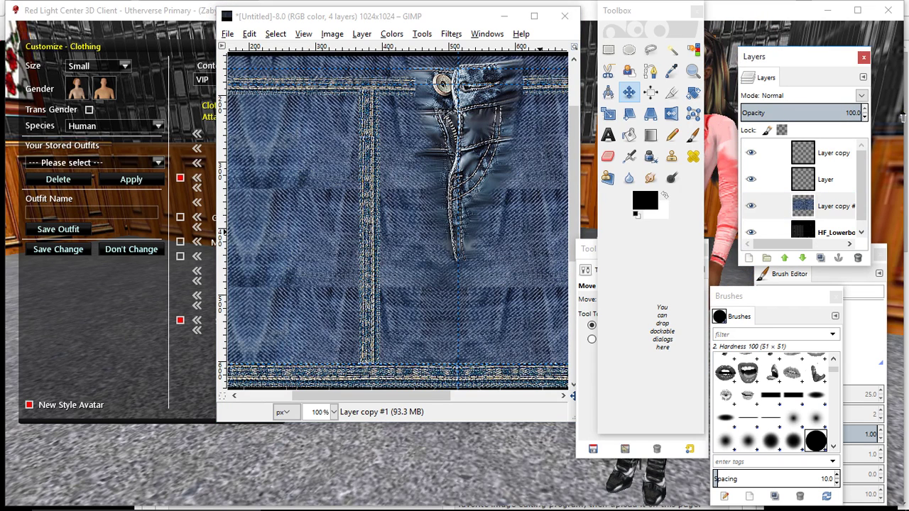
left_click(750, 234)
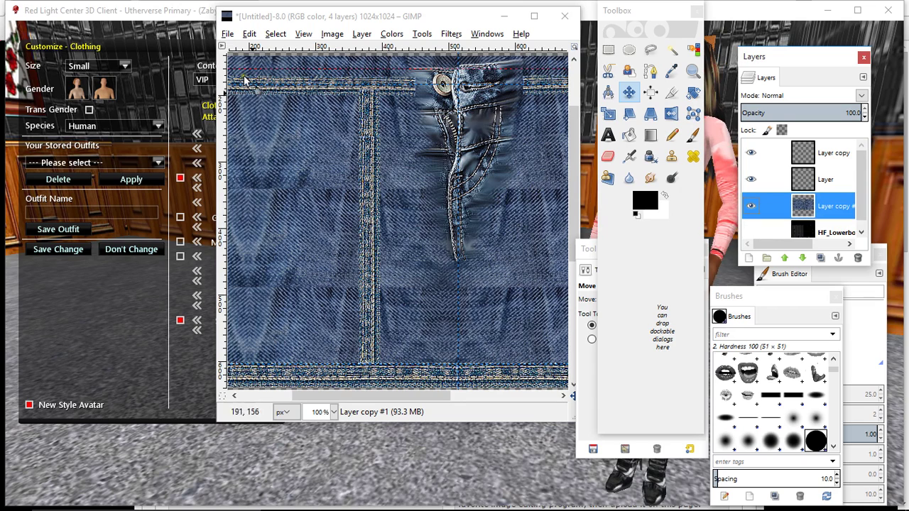
left_click(228, 34)
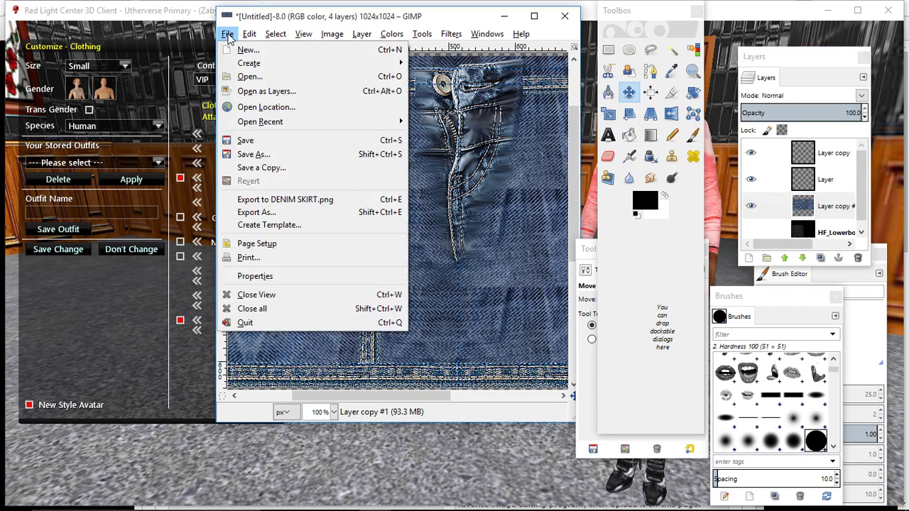
left_click(245, 198)
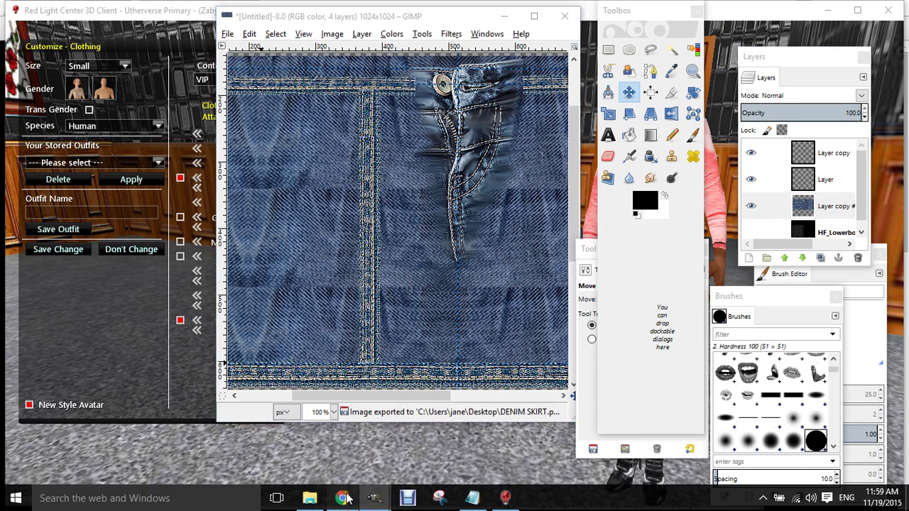
- Switch to Chrome and open the configuration of the Untitled female outfit among the designed clothing
left_click(343, 500)
left_click(205, 271)
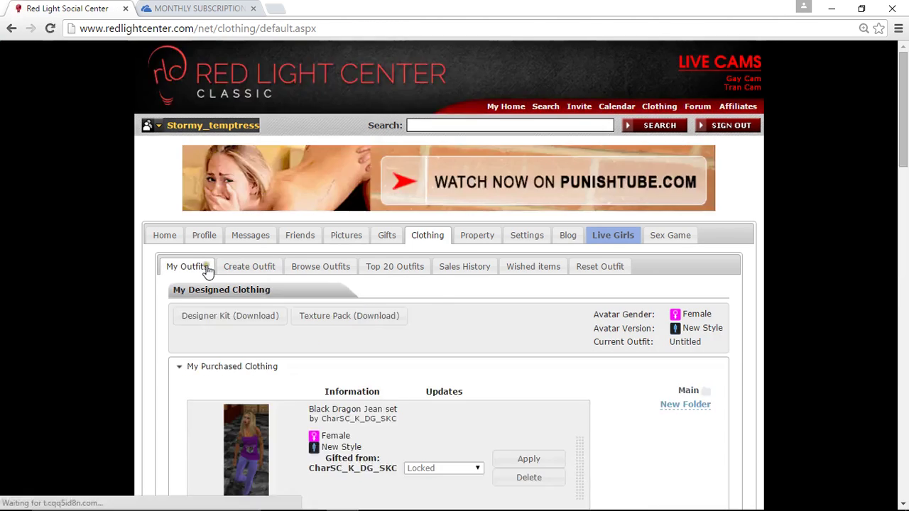
scroll(206, 275, "down", 19)
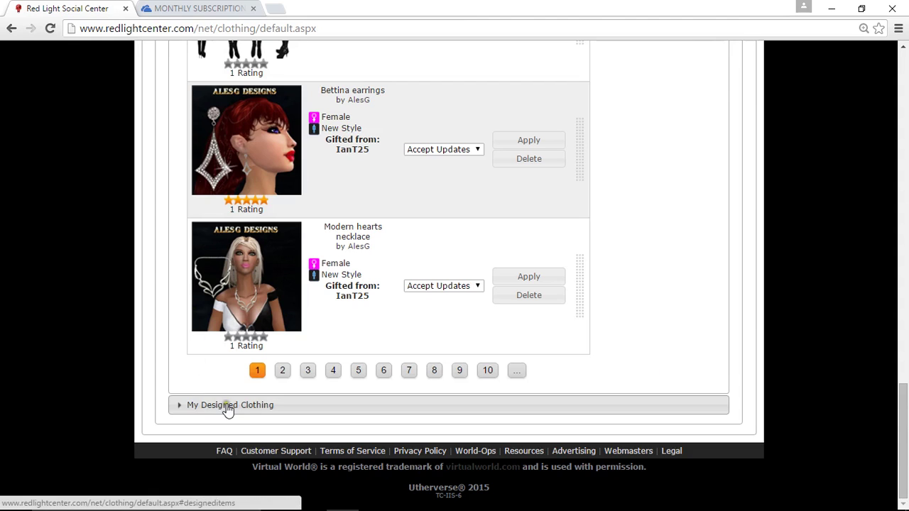
scroll(308, 318, "up", 3)
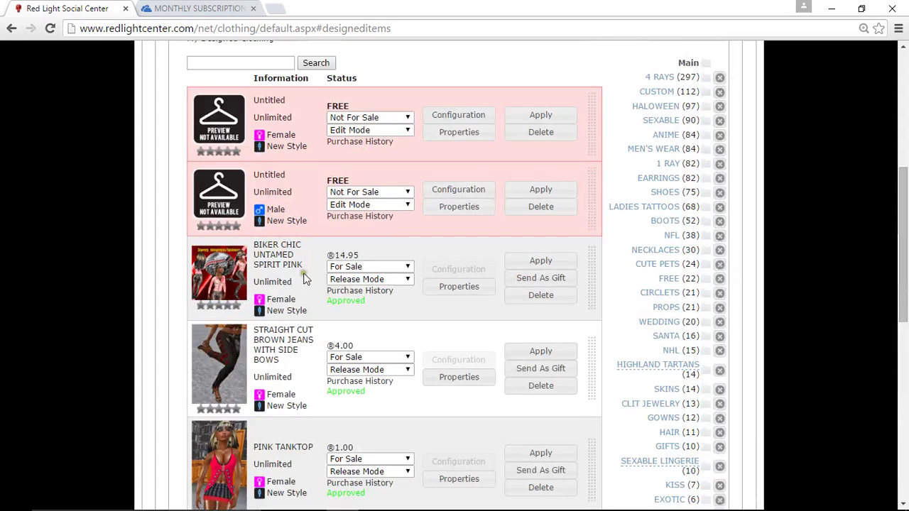
left_click(479, 116)
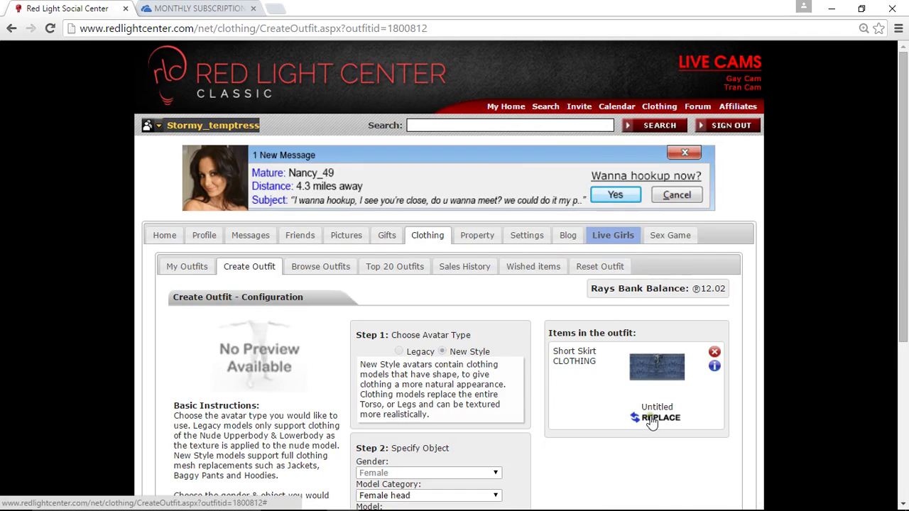
- Replace the Short Skirt item's texture with DENIM SKIRT.png from the Desktop
left_click(651, 419)
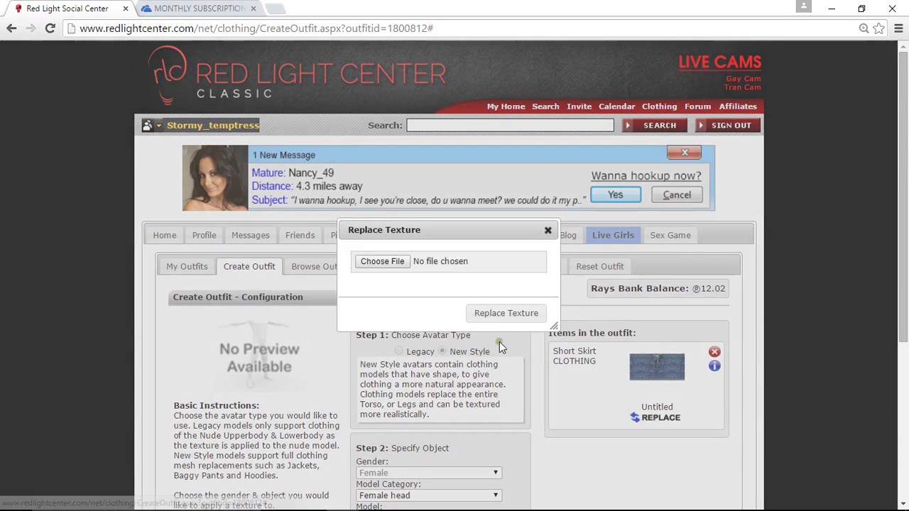
left_click(384, 261)
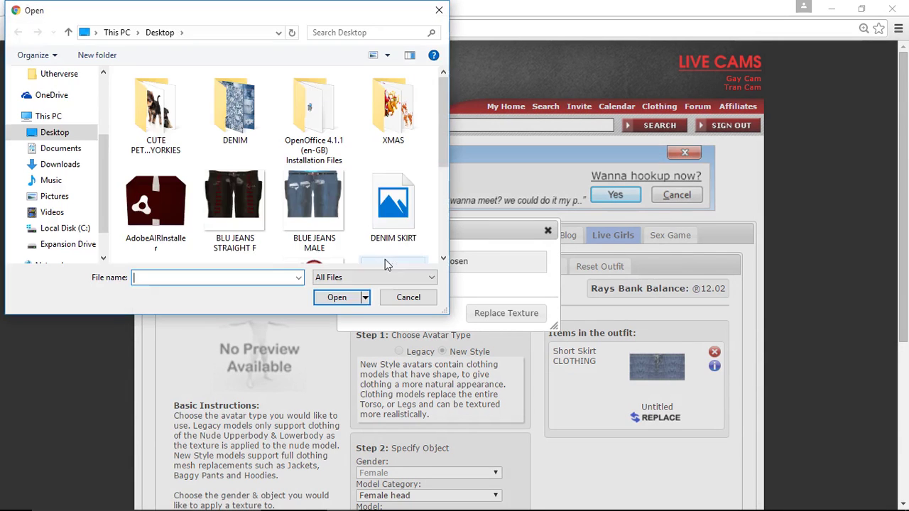
left_click(393, 202)
left_click(338, 297)
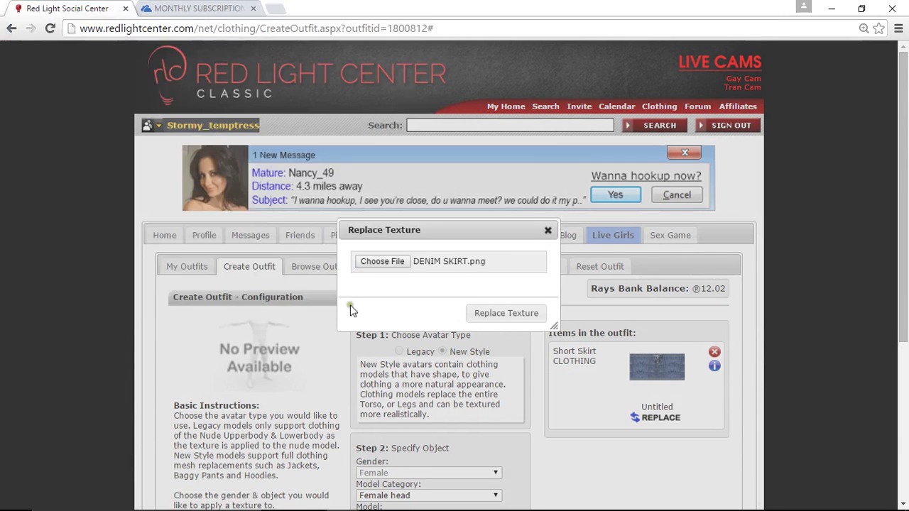
left_click(507, 316)
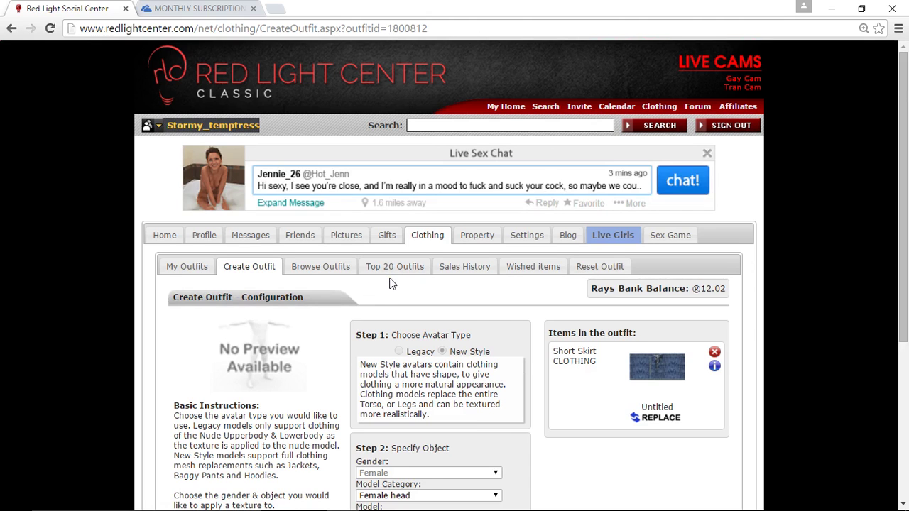
- Publish the outfit and test it on the avatar, switching to the Red Light Center 3D Client to check the skirt
scroll(389, 284, "down", 1)
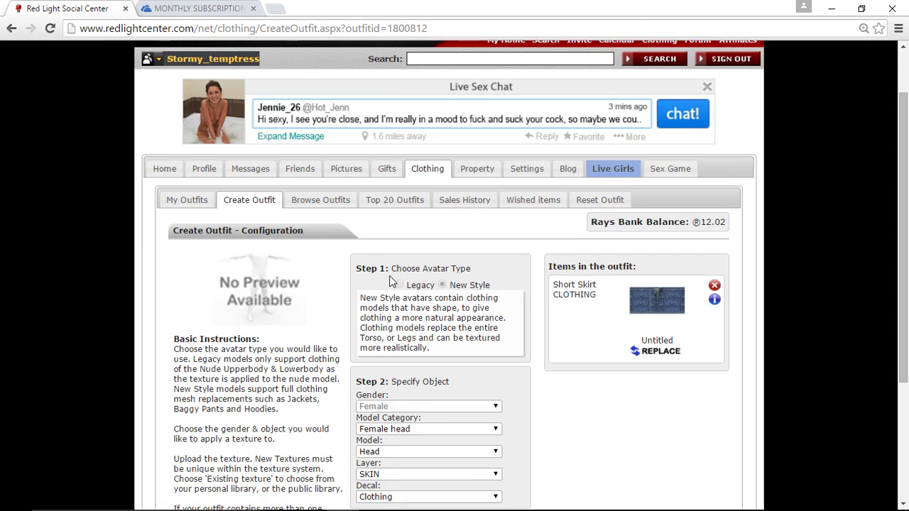
scroll(389, 281, "down", 1)
scroll(421, 411, "down", 1)
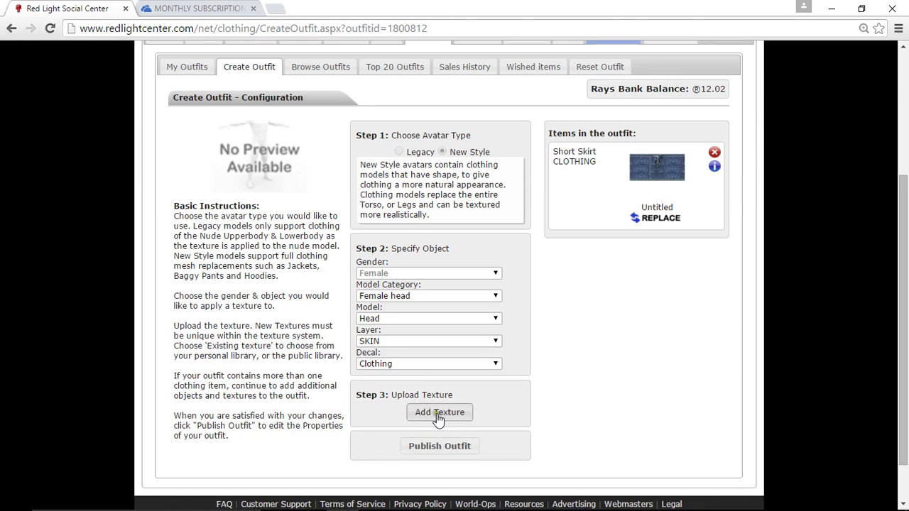
left_click(435, 447)
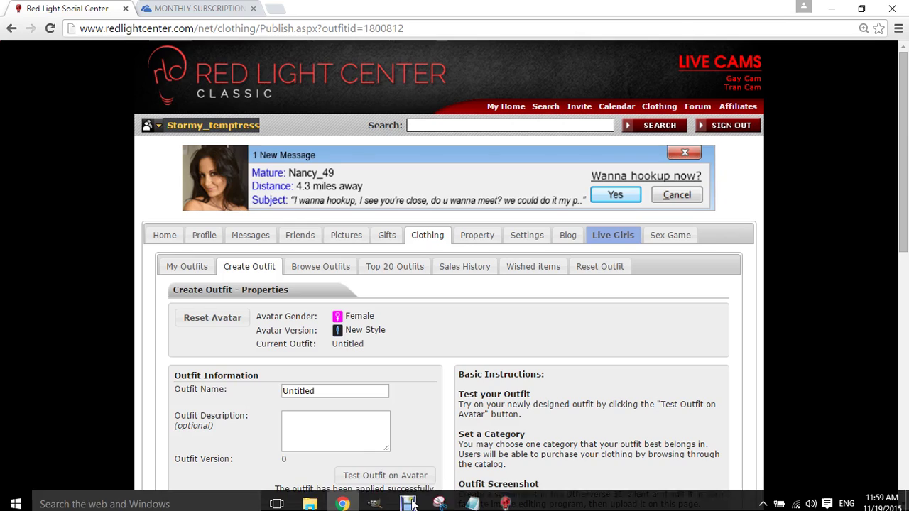
left_click(505, 499)
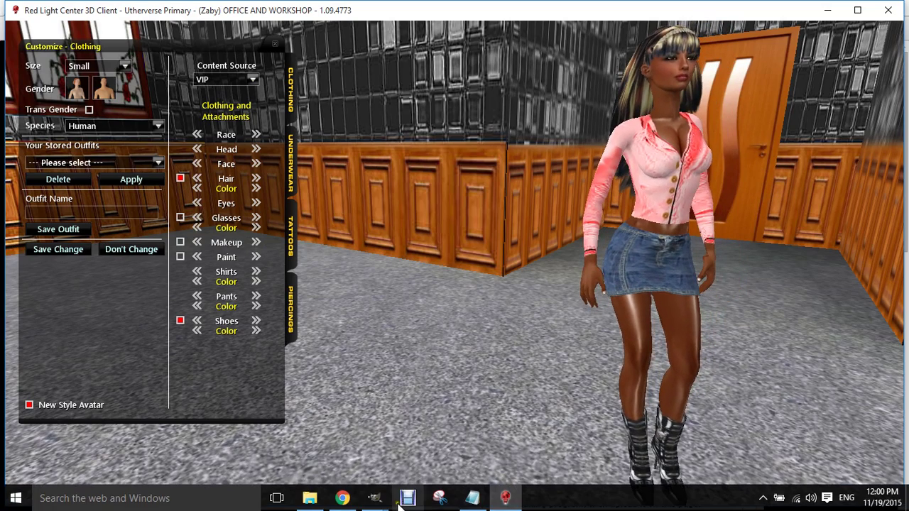
- Switch back to GIMP and merge the seam strip's lower copy down into the seam layer below it
mouse_move(374, 498)
left_click(334, 451)
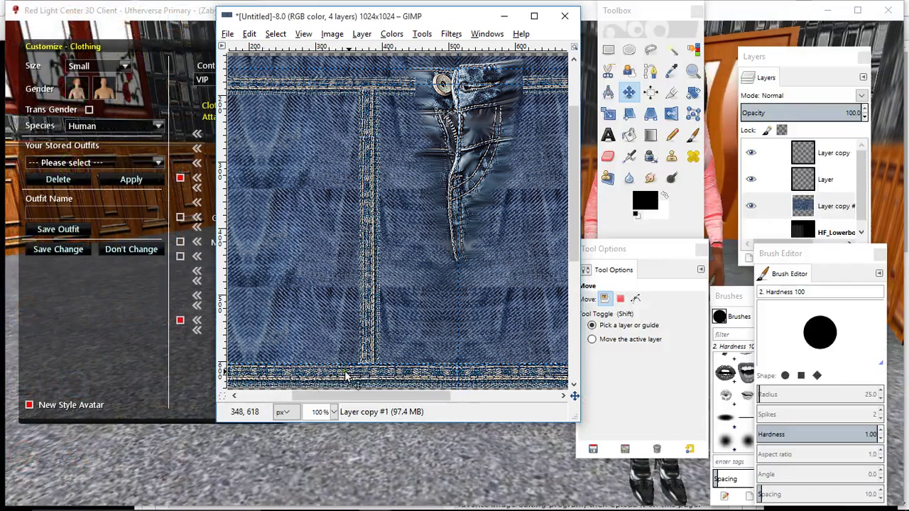
right_click(822, 155)
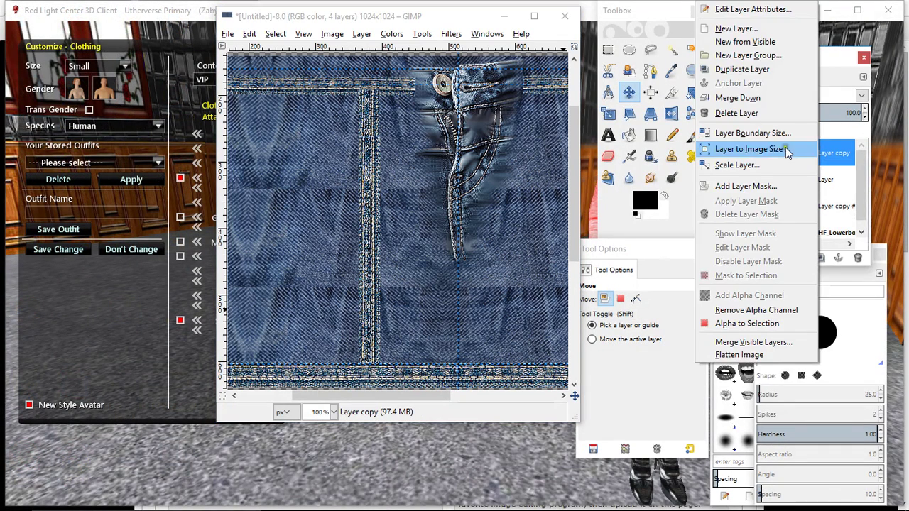
left_click(738, 100)
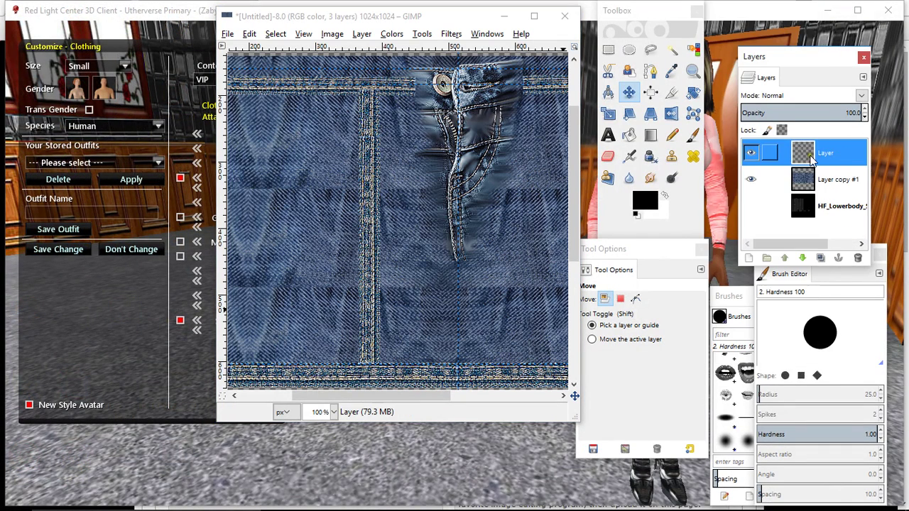
- Duplicate the merged seam layer and flip the copy horizontally to the other side of the skirt
left_click(820, 259)
left_click(360, 34)
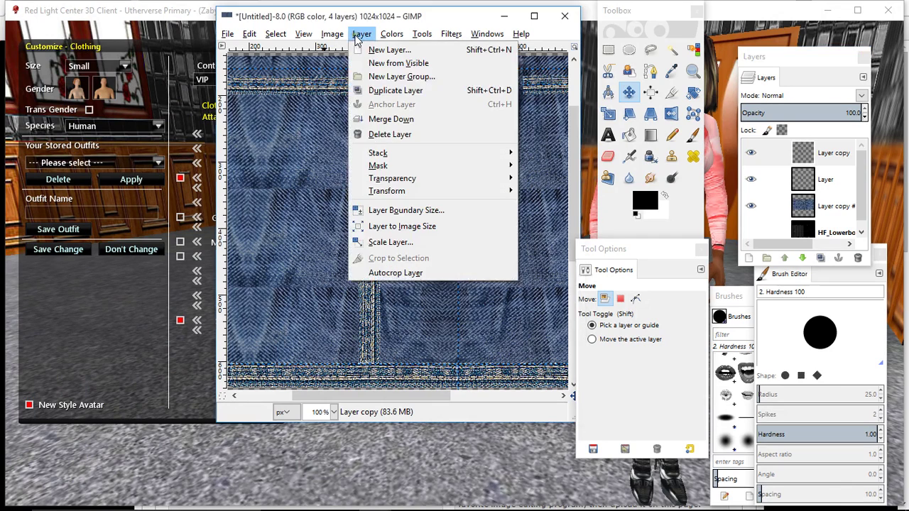
mouse_move(490, 191)
left_click(557, 193)
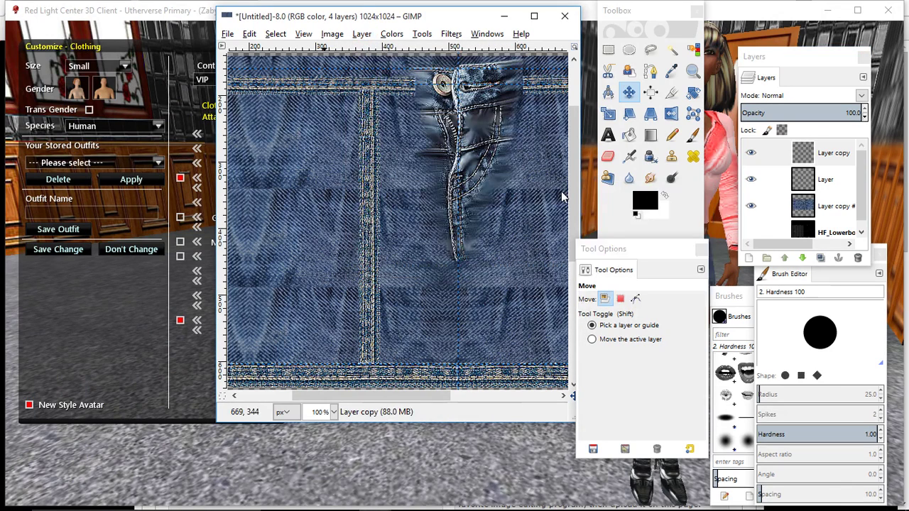
- Show the HF_Lowerbody template layer and lower the denim layer's opacity to 52.7 so the template shows through around the mirrored seam
left_click_drag(321, 398, 406, 402)
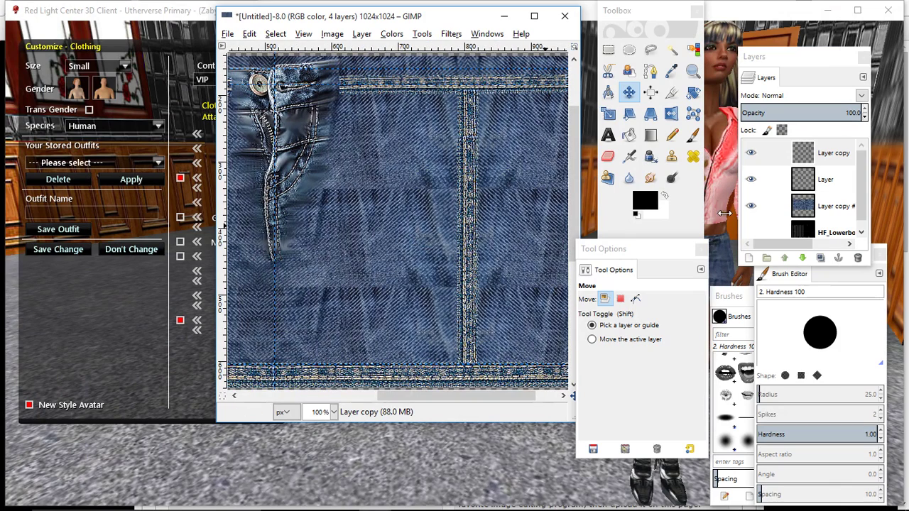
left_click(757, 233)
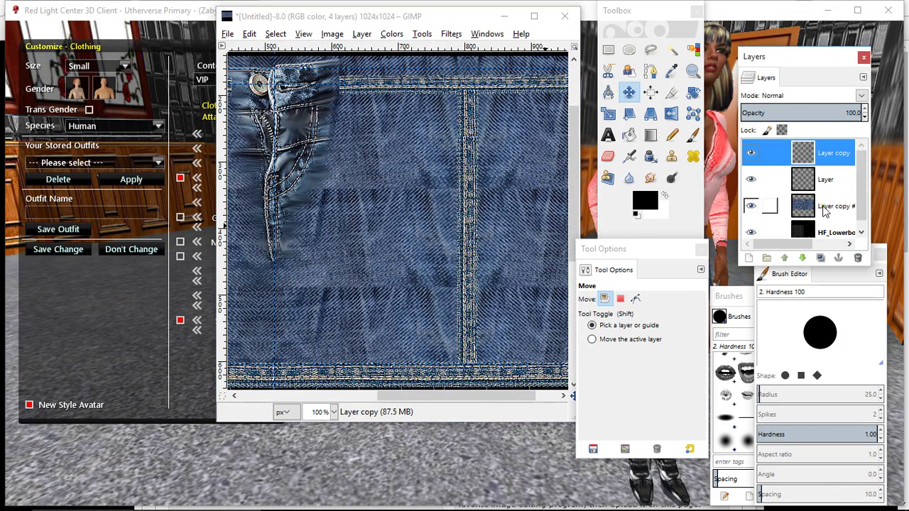
left_click(827, 206)
left_click_drag(808, 112, 804, 112)
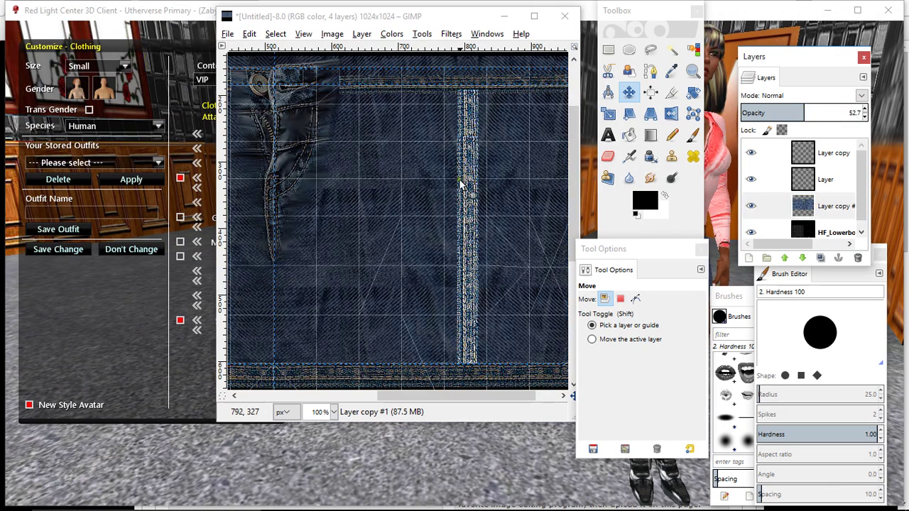
- Move the mirrored seam strip closer to the fly, at about x = 700 px, fitted between the waistband and hem
left_click_drag(468, 191, 365, 190)
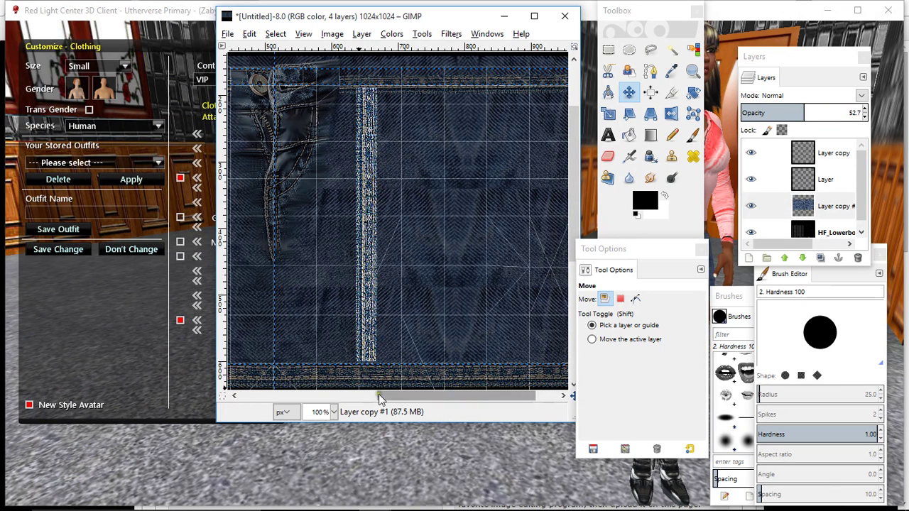
left_click_drag(398, 396, 370, 384)
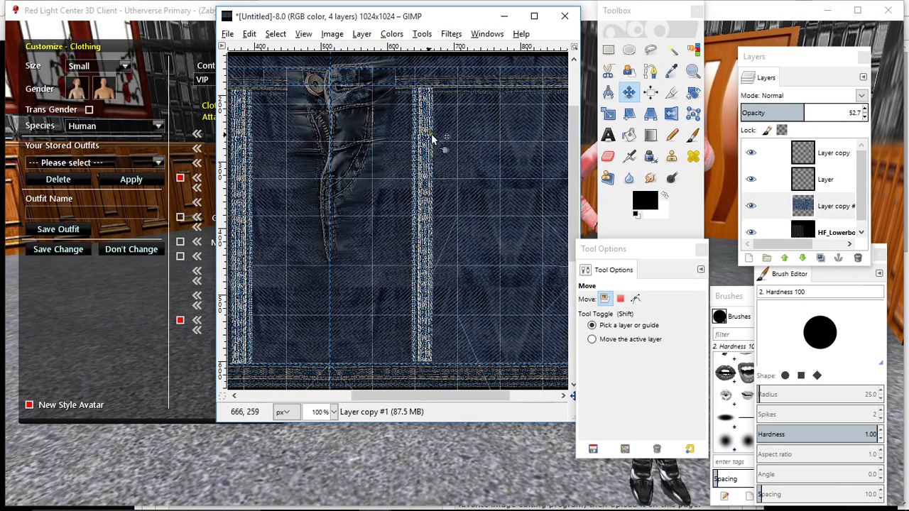
left_click_drag(422, 149, 459, 152)
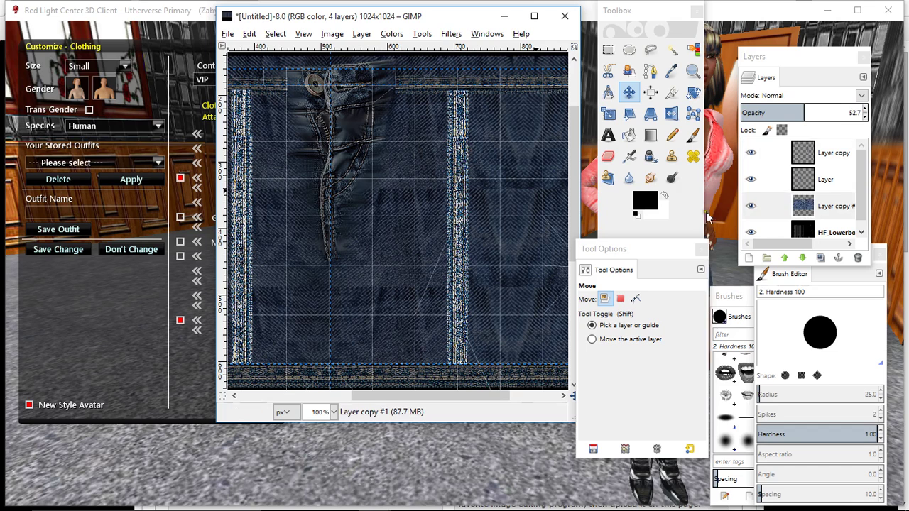
- Return the denim layer to full opacity, hide the template again, and overwrite DENIM SKIRT.png with the two-seam texture
left_click(817, 206)
left_click_drag(801, 112, 862, 114)
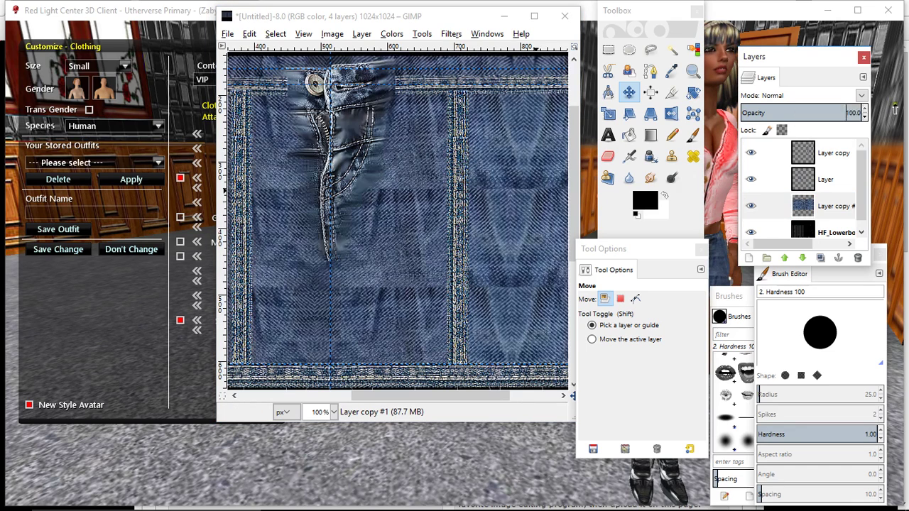
left_click(752, 233)
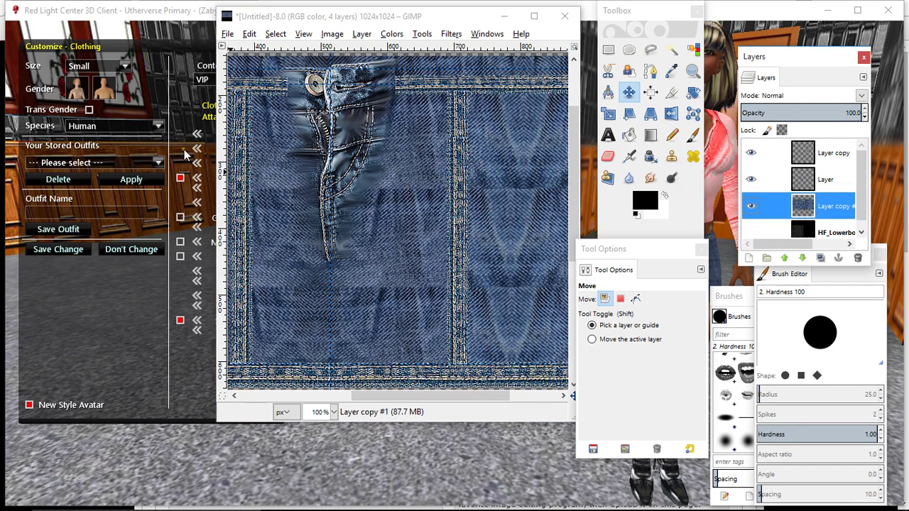
left_click(227, 34)
left_click(262, 202)
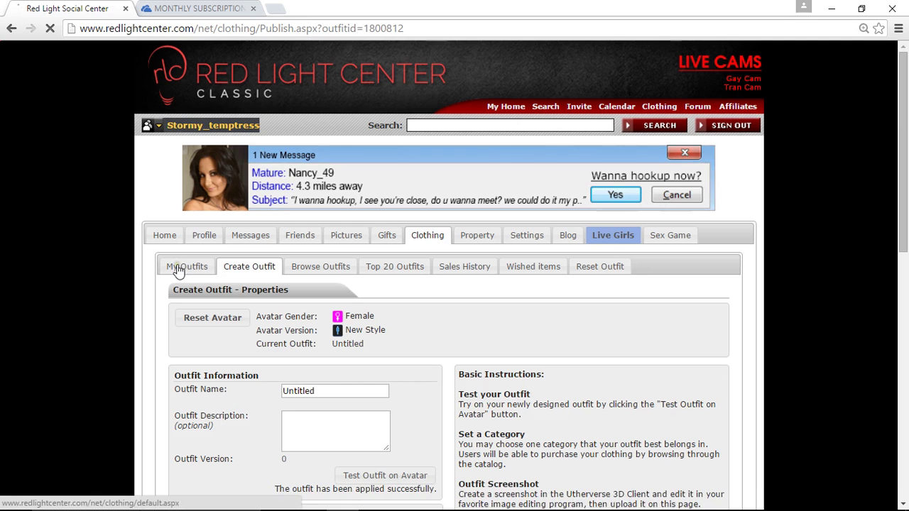
- In Chrome, return to My Outfits and reopen the Untitled female outfit's configuration from the designed clothing list
left_click(179, 267)
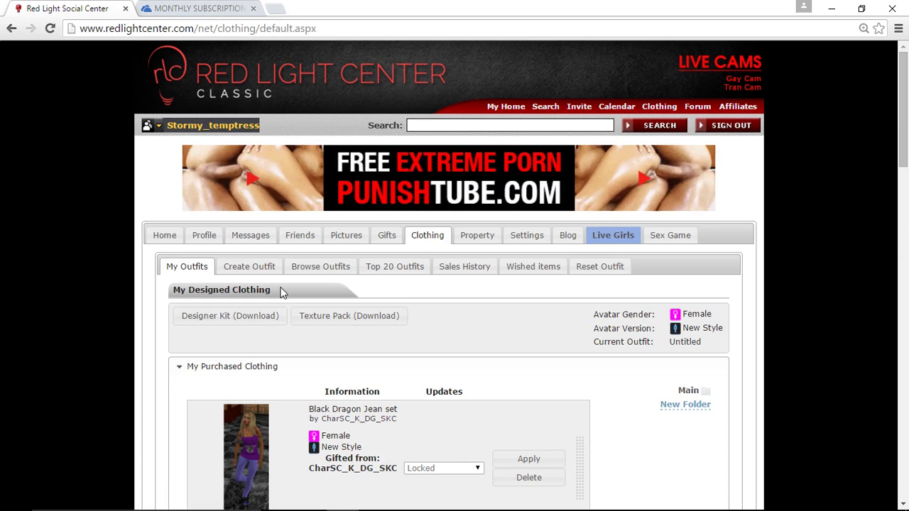
scroll(281, 292, "down", 7)
scroll(281, 292, "down", 10)
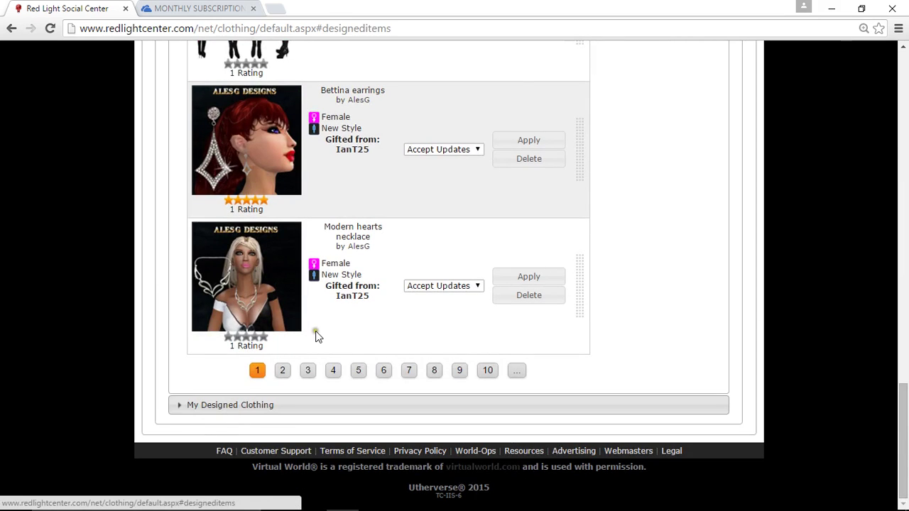
scroll(309, 324, "up", 2)
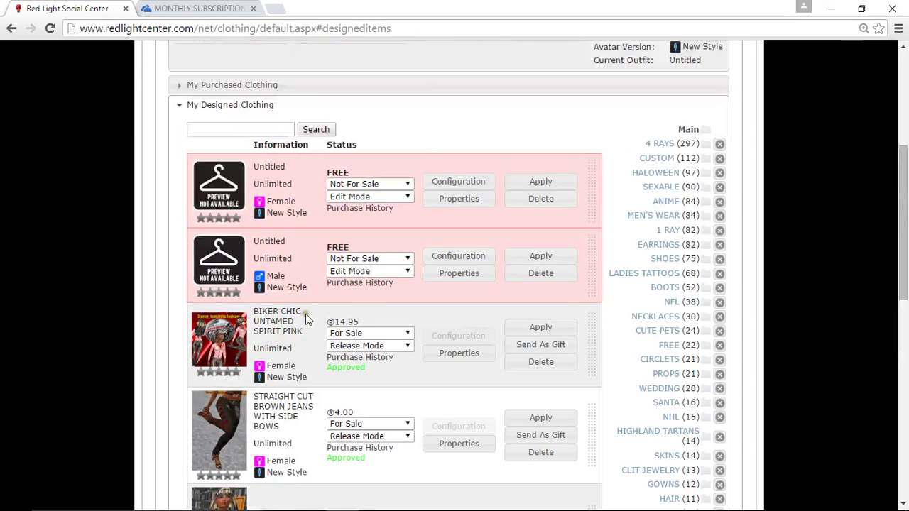
left_click(456, 184)
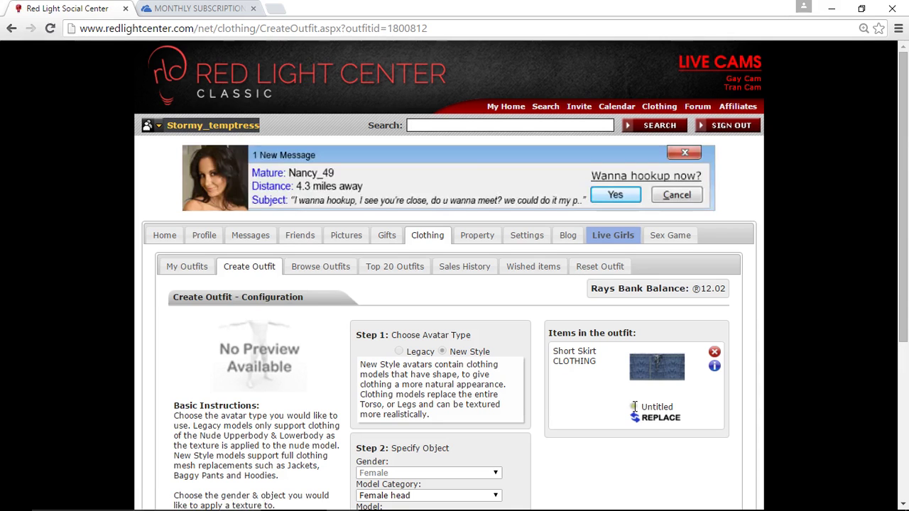
- Replace the Short Skirt item's texture in the Untitled outfit with the DENIM SKIRT file from the Desktop
left_click(654, 418)
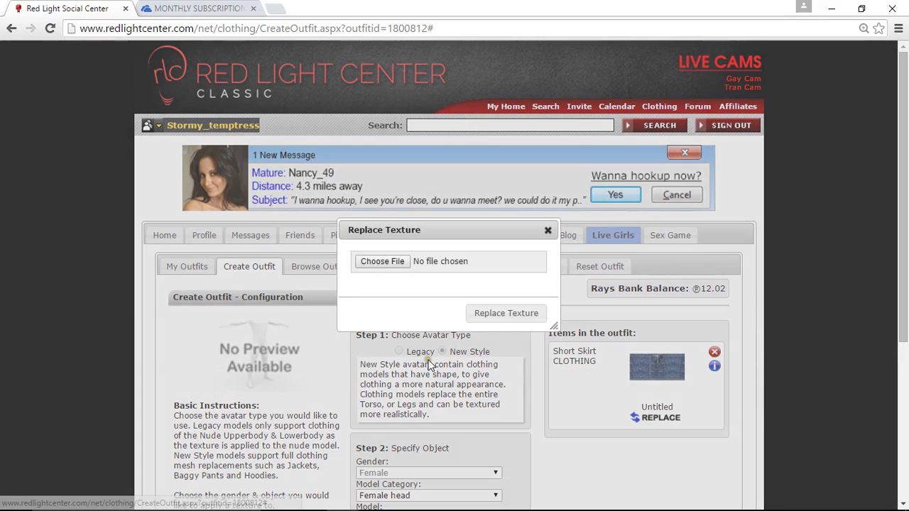
left_click(400, 265)
left_click(388, 221)
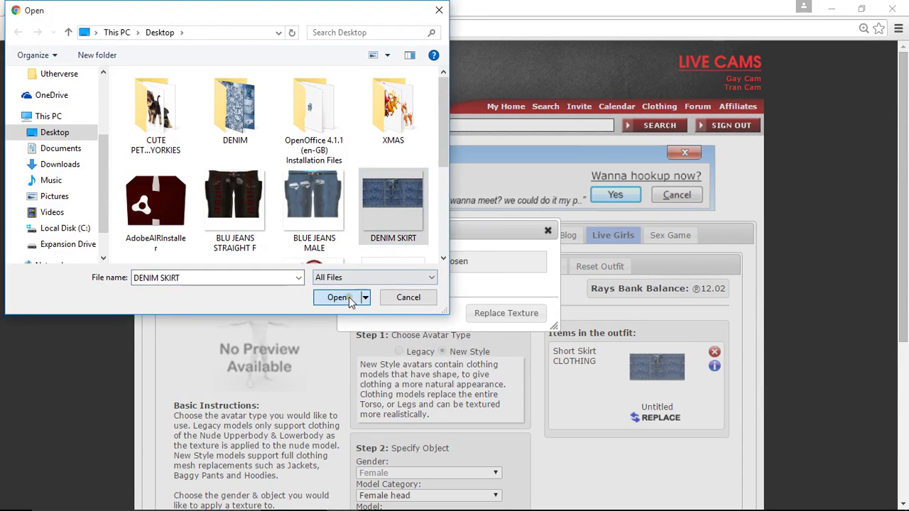
left_click(337, 297)
left_click(506, 312)
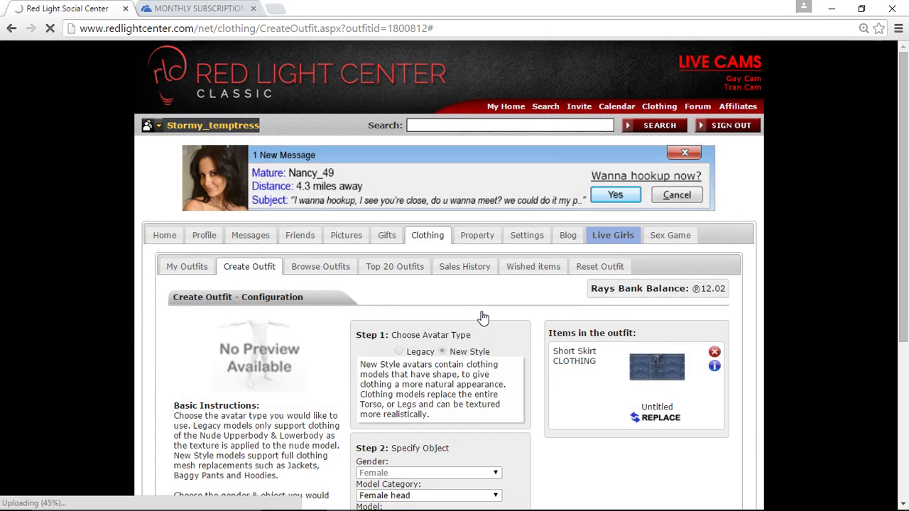
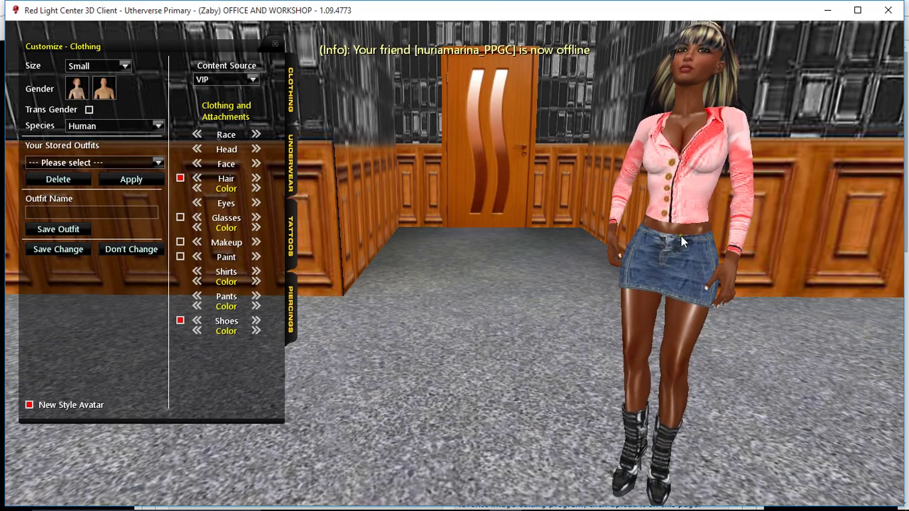
- In GIMP, lower the denim layer to 52.7 opacity over the shown template and move the mirrored seam closer to the fly, at about x = 650 px
mouse_move(376, 501)
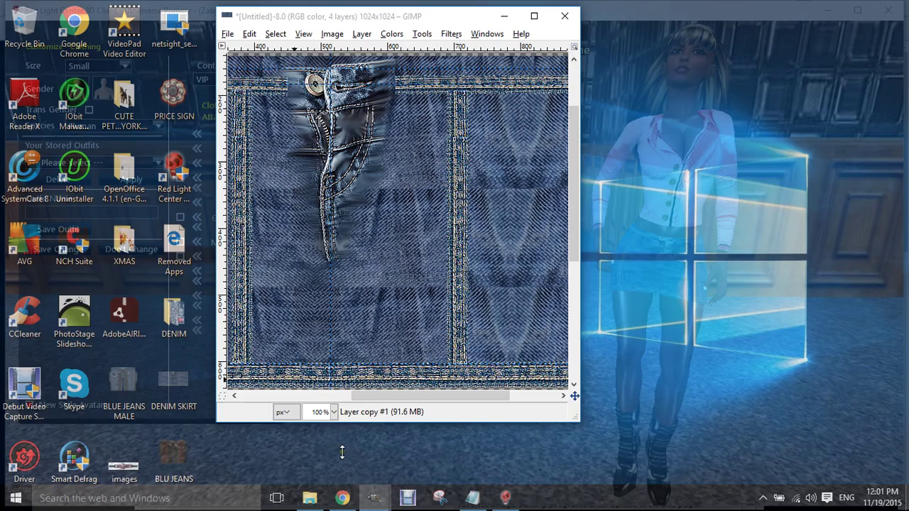
left_click(341, 451)
left_click(812, 219)
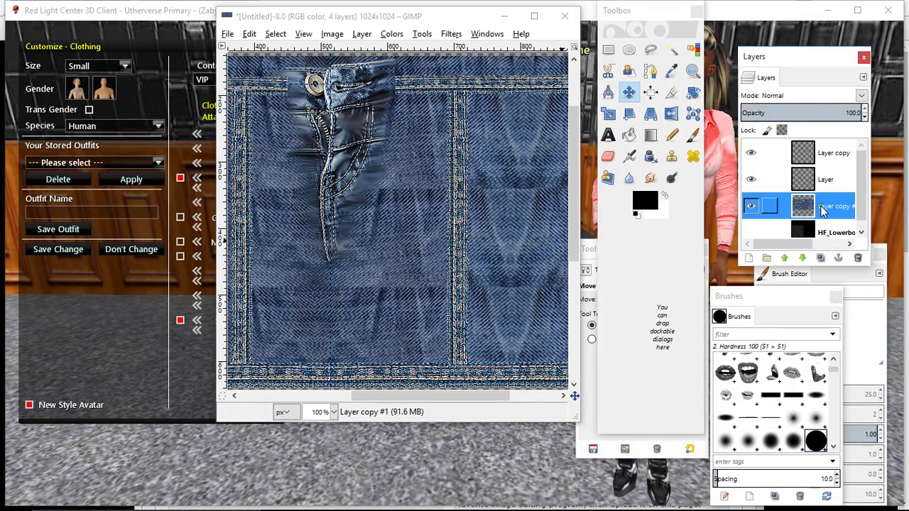
left_click(808, 108)
left_click(750, 233)
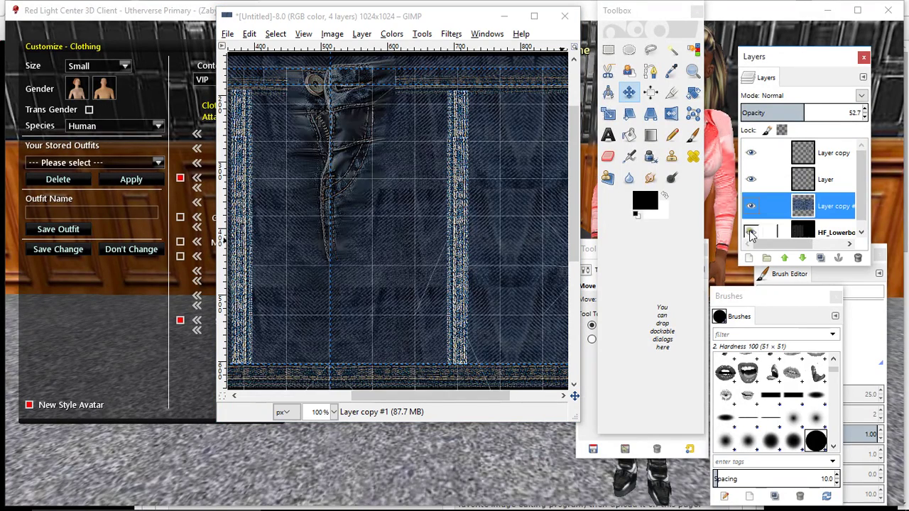
left_click_drag(460, 235, 417, 226)
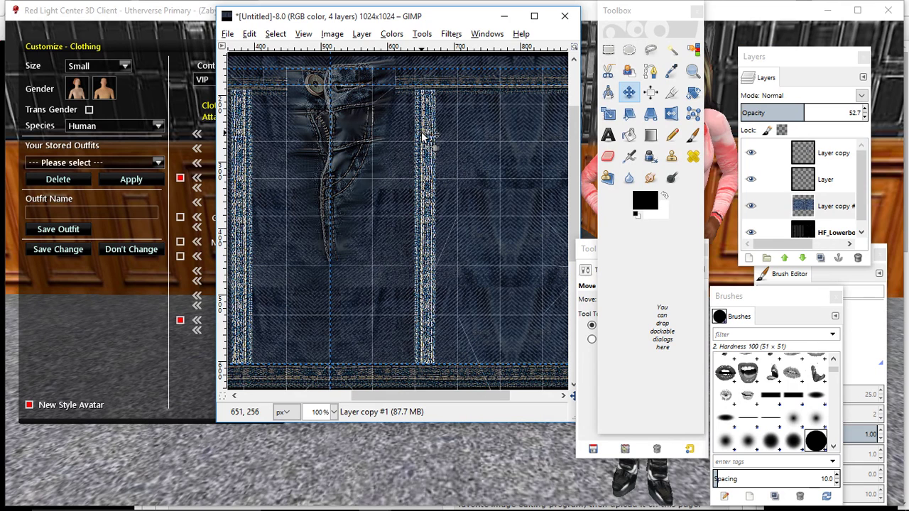
- Restore the denim layer to 100 opacity, hide the HF_Lowerbody template, and overwrite DENIM SKIRT.png with the adjusted seam texture
left_click(794, 201)
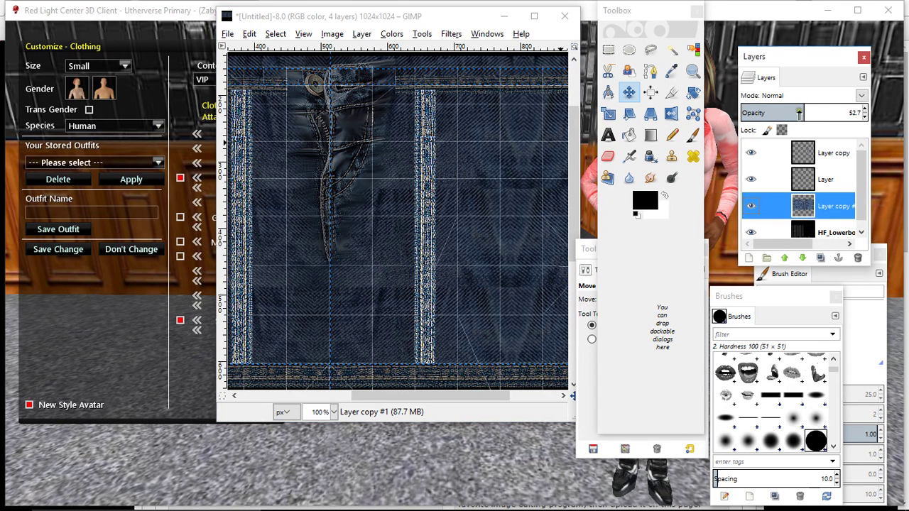
left_click_drag(799, 112, 862, 112)
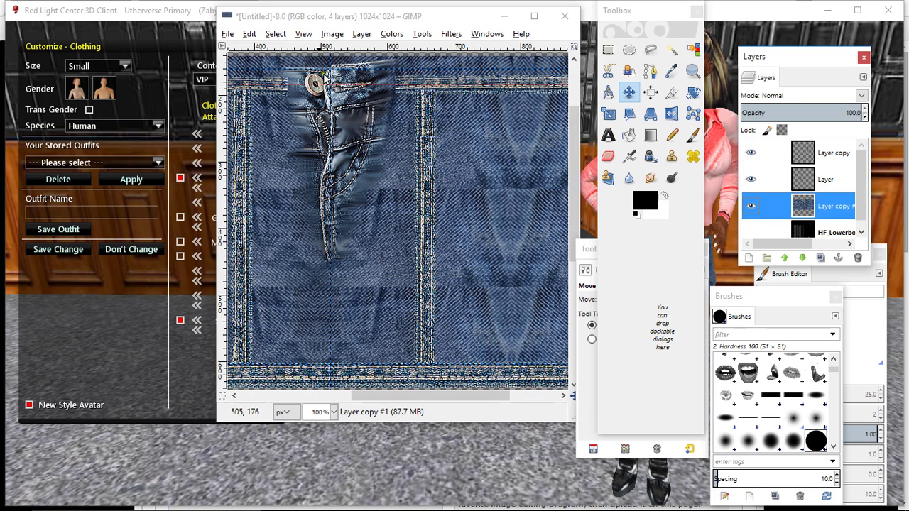
left_click(229, 40)
left_click(227, 35)
left_click(263, 230)
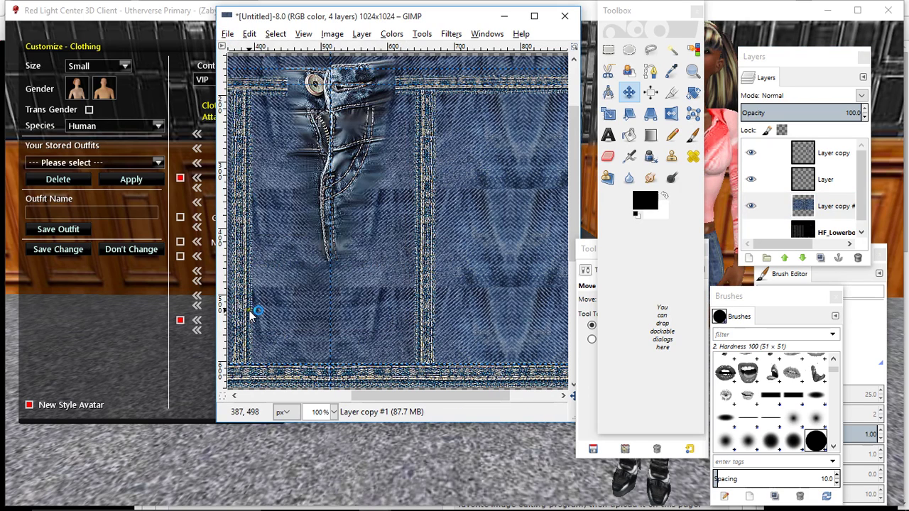
- Switch to Chrome, go back to My Outfits, and open the configuration of the Untitled female outfit under My Designed Clothing
left_click(342, 498)
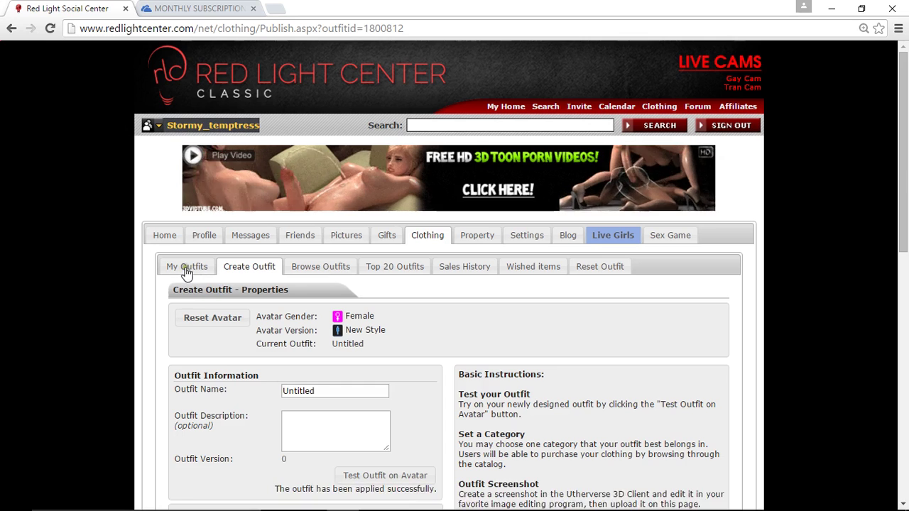
left_click(186, 270)
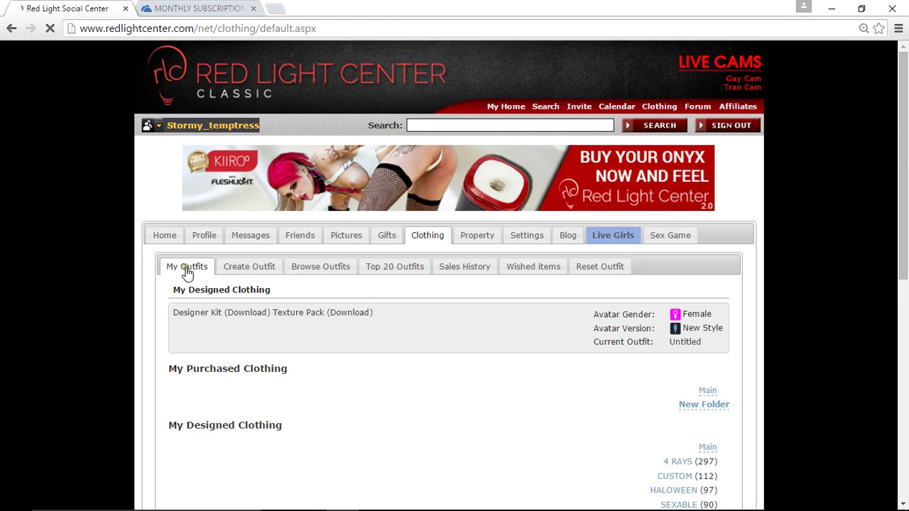
scroll(188, 272, "down", 20)
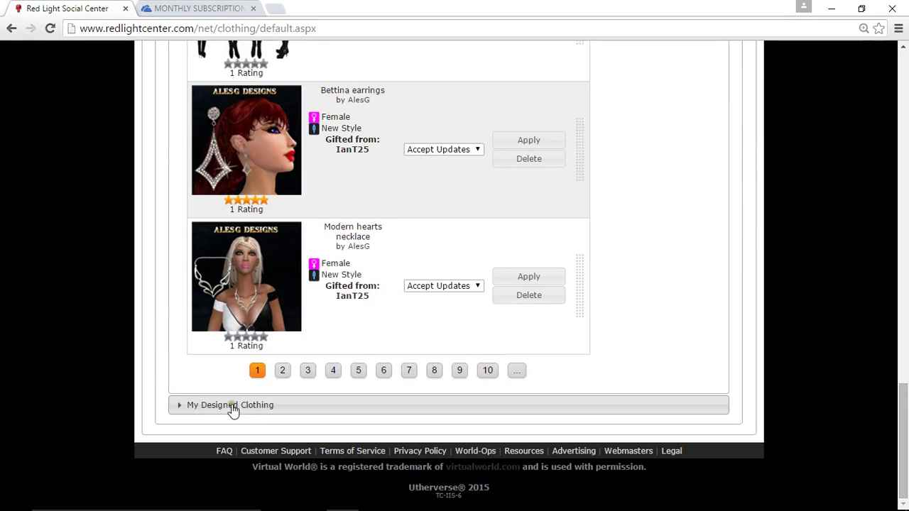
left_click(231, 406)
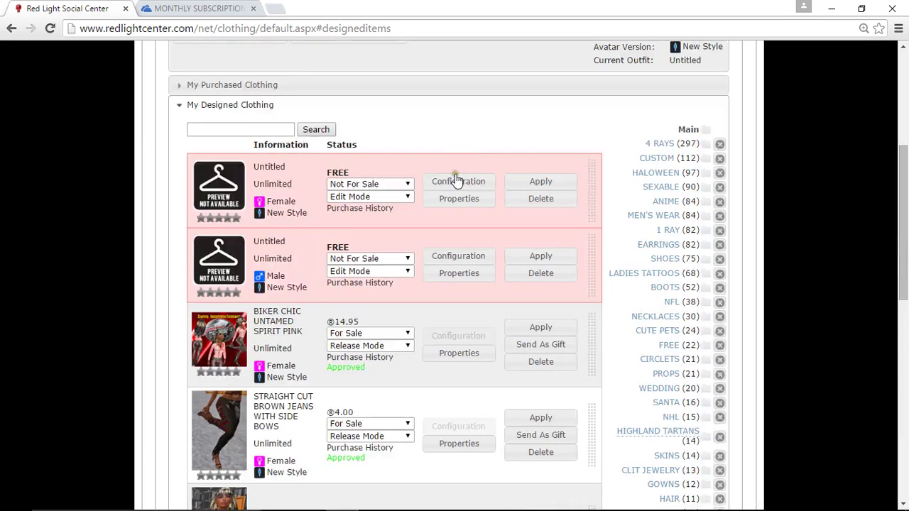
left_click(457, 181)
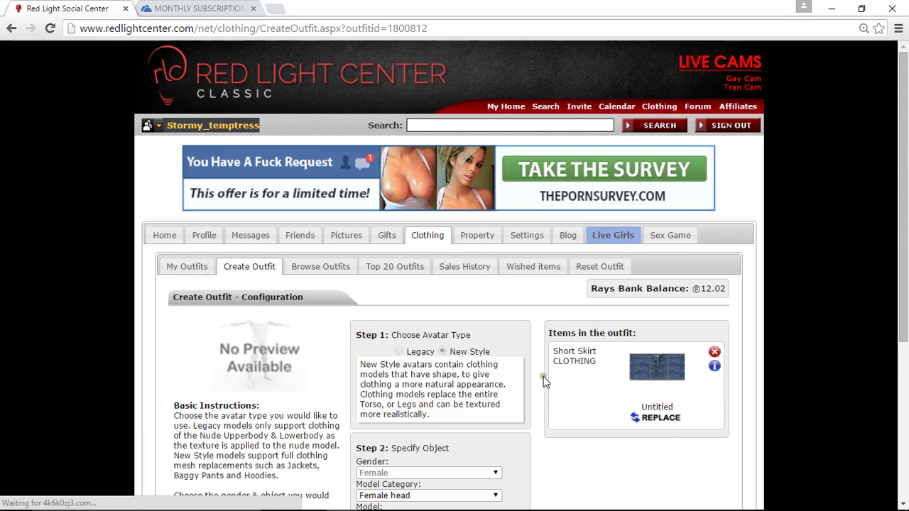
- Upload the updated DENIM SKIRT file from the Desktop as the Short Skirt's replacement texture
left_click(662, 419)
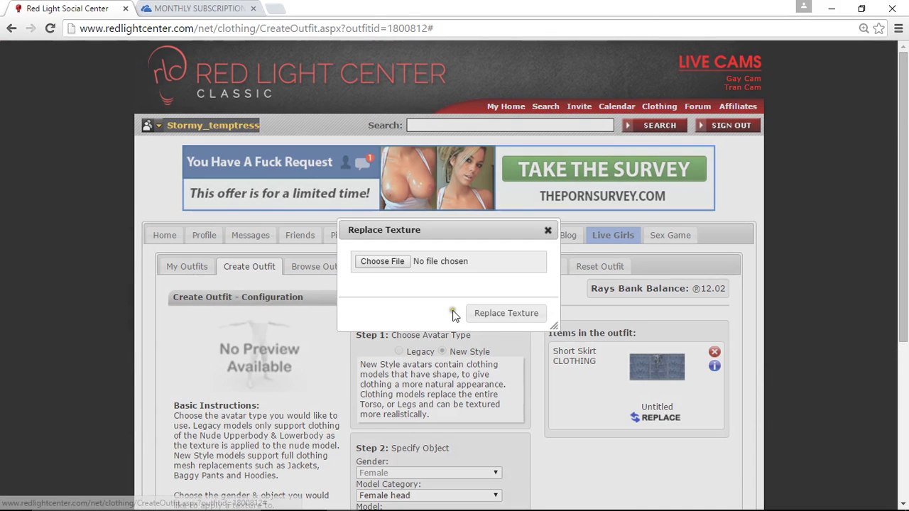
left_click(393, 257)
left_click(393, 202)
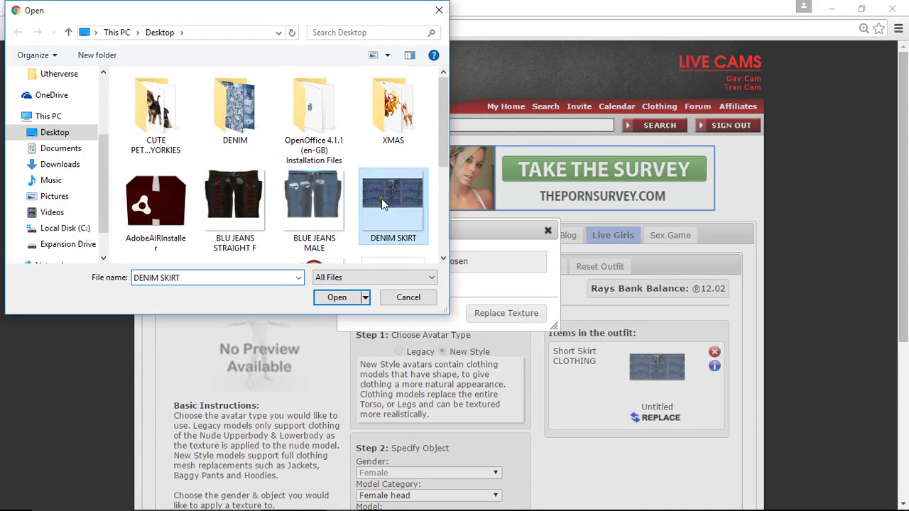
left_click(349, 298)
left_click(487, 315)
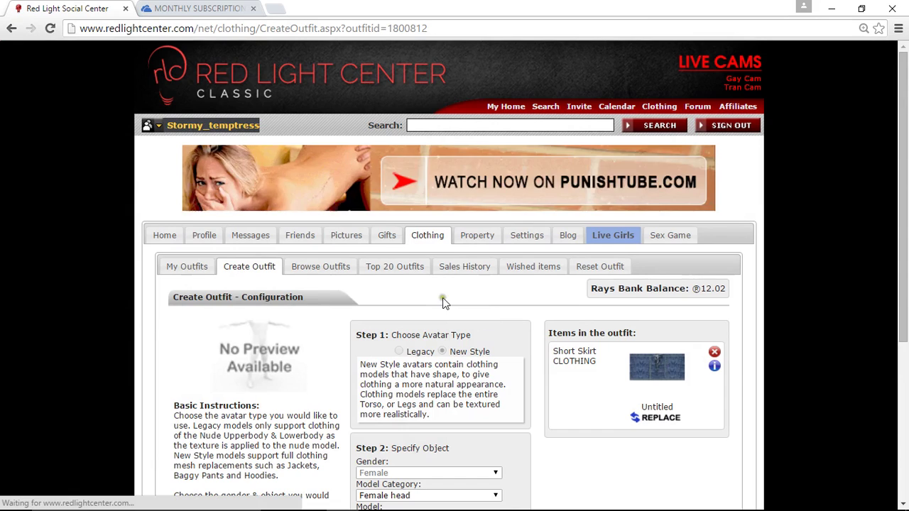
- Continue to the outfit's properties, test the outfit on the avatar, and switch to the Red Light Center 3D Client to inspect the skirt
scroll(442, 298, "down", 4)
left_click(433, 394)
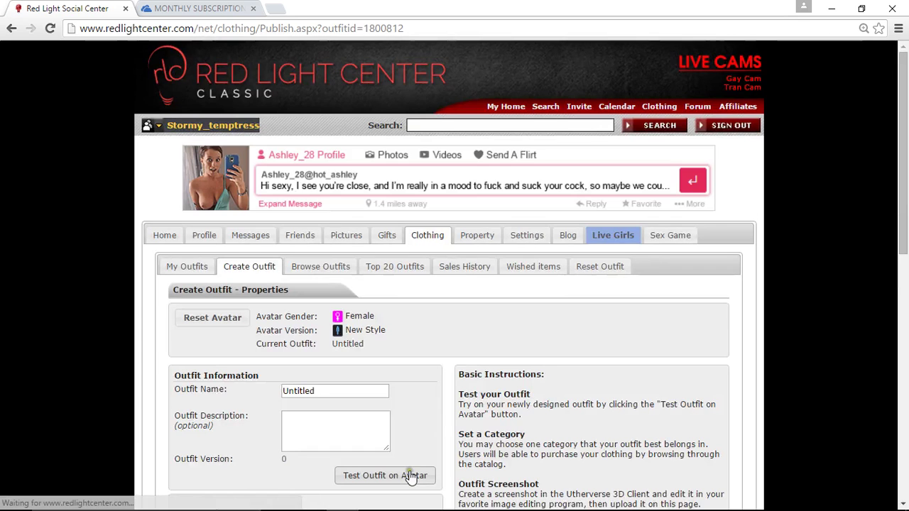
left_click(410, 476)
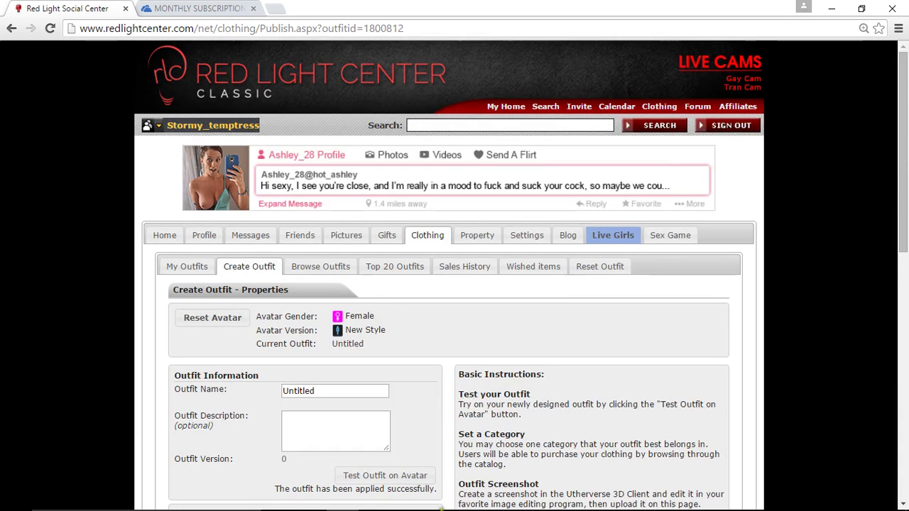
left_click(505, 504)
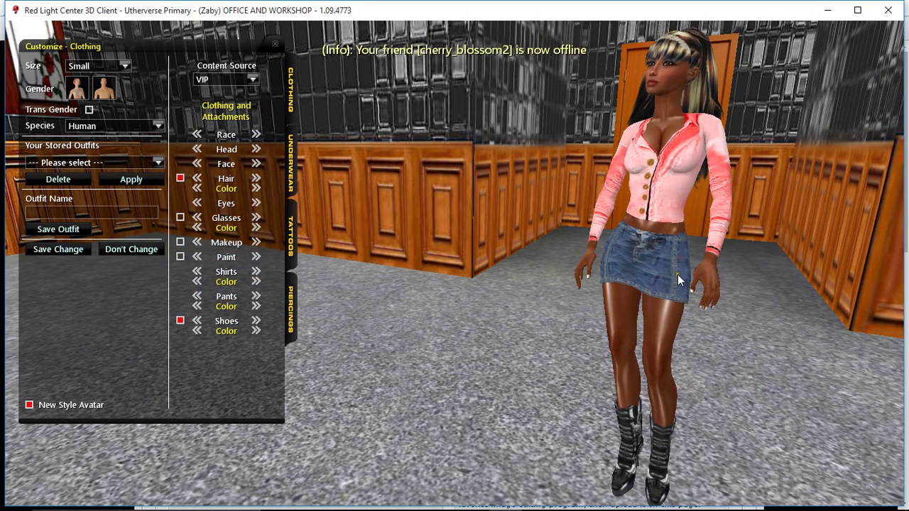
- Return to the skirt image in GIMP and merge the two seam layers down into the denim layer, Layer copy #1
mouse_move(376, 502)
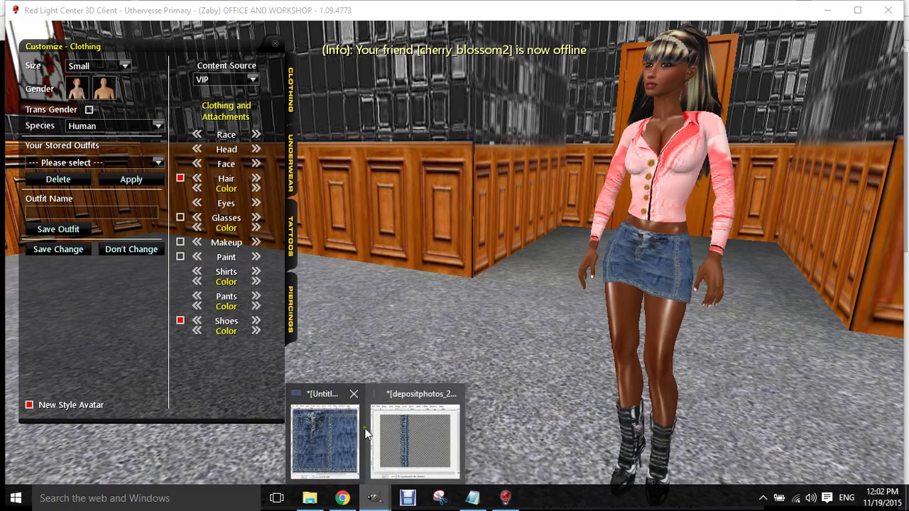
left_click(338, 419)
right_click(824, 153)
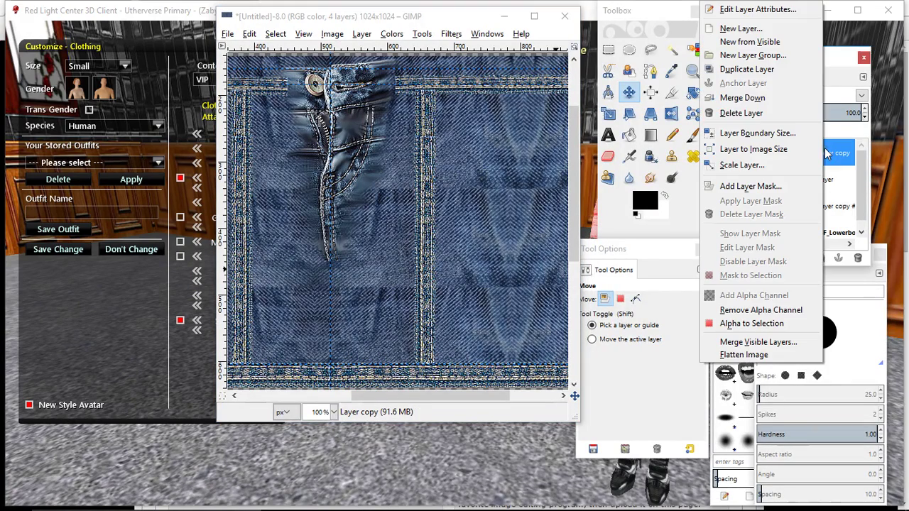
left_click(756, 101)
right_click(820, 149)
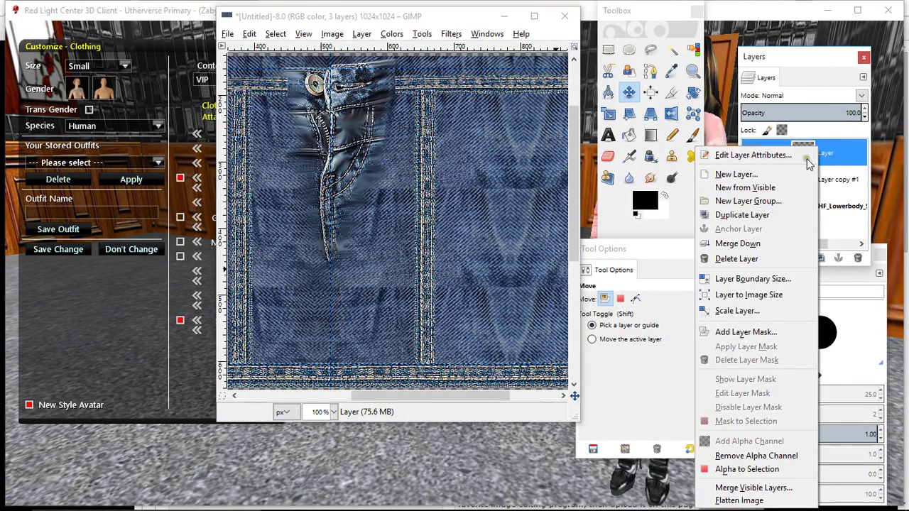
left_click(774, 242)
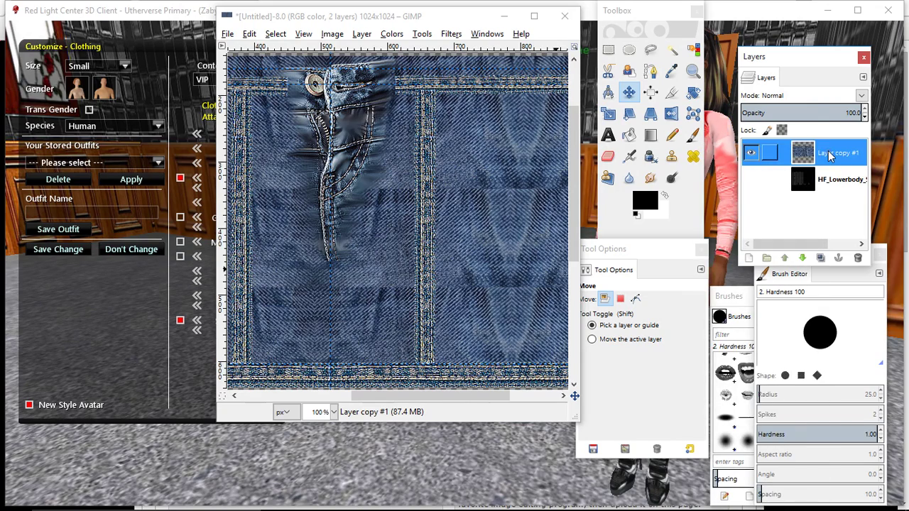
- Lower the merged denim layer's opacity to 54.9 and show the HF_Lowerbody template beneath the area left of the fly
left_click(808, 108)
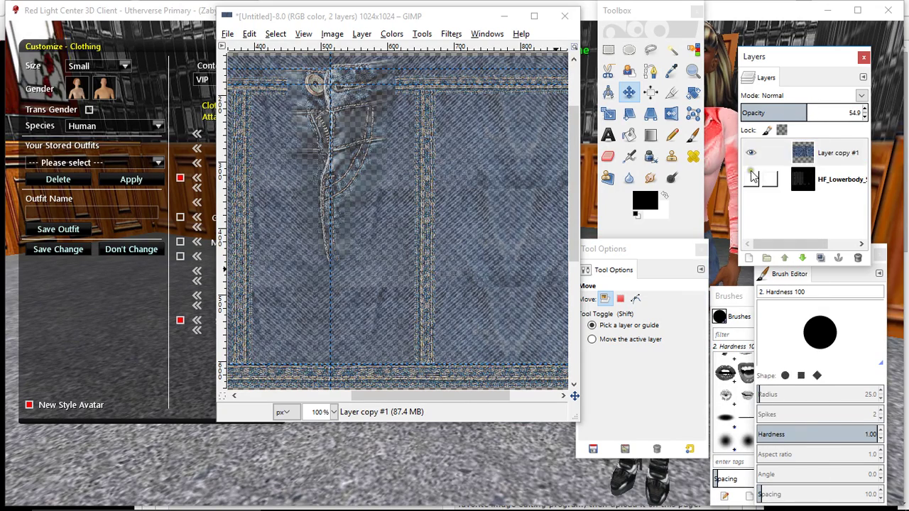
left_click(751, 179)
left_click_drag(395, 396, 283, 402)
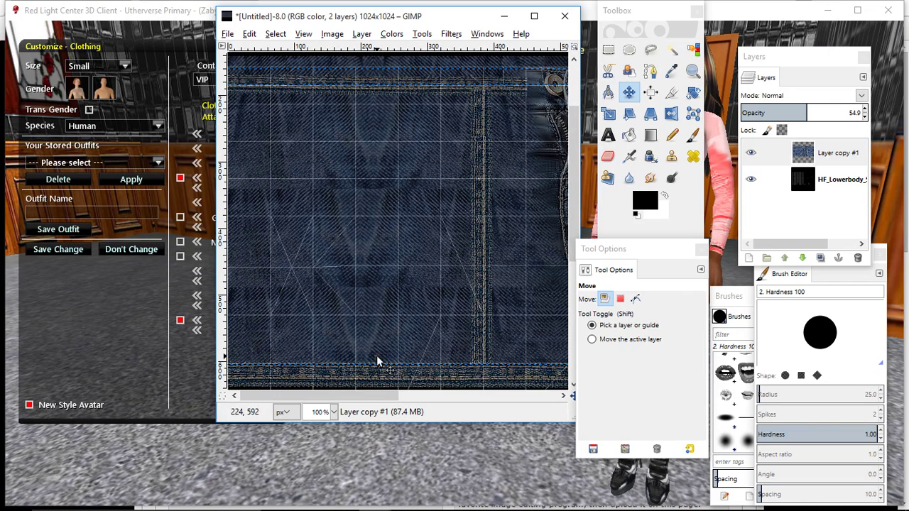
- Copy the visible stitched seam strip from the depositphotos denim texture image and minimize that image's window
mouse_move(365, 506)
left_click(416, 450)
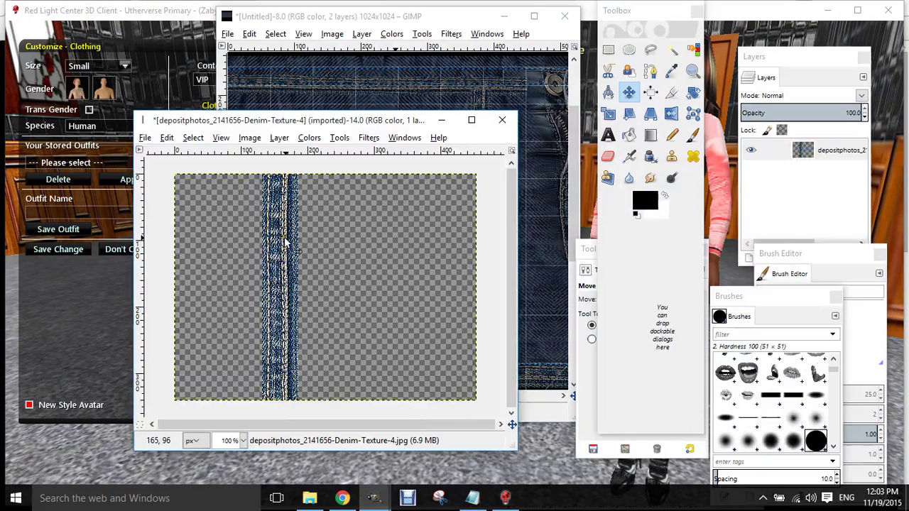
right_click(274, 236)
mouse_move(297, 260)
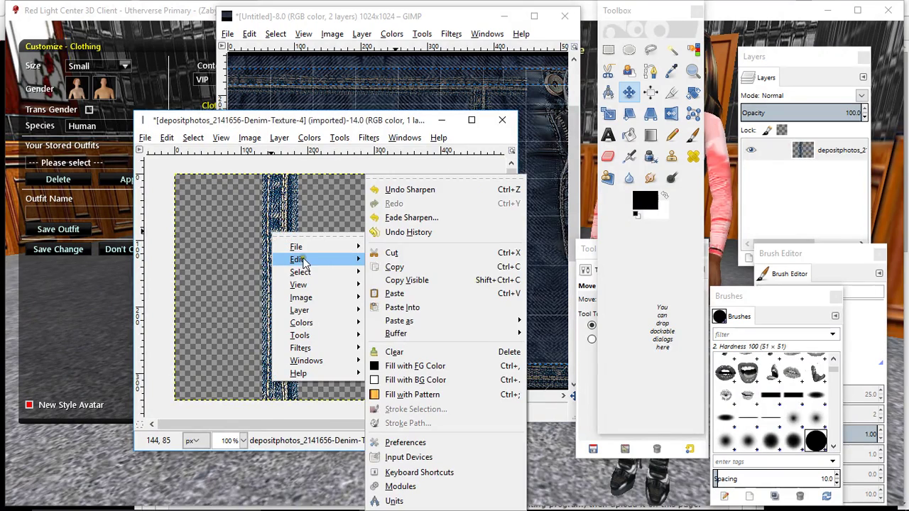
left_click(395, 280)
left_click(442, 121)
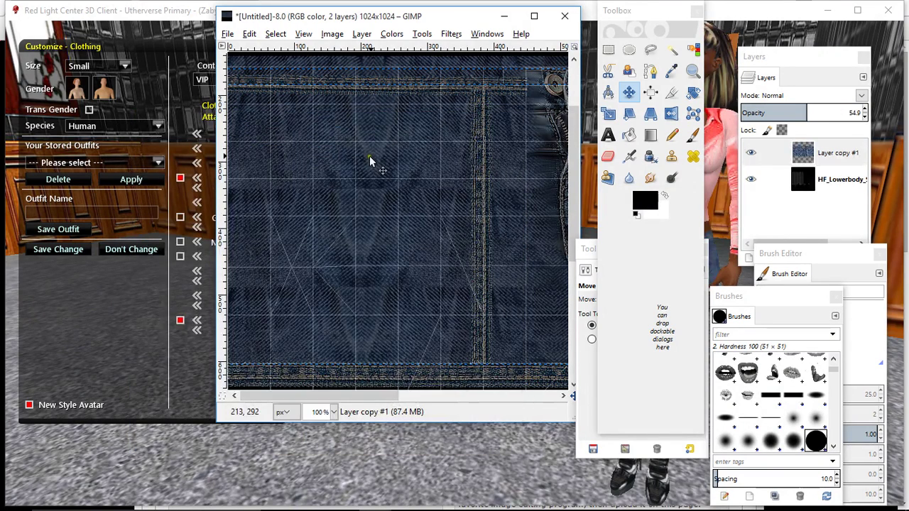
- Add a new transparent layer above the merged denim layer in the skirt image and paste the copied seam strip into it
left_click(750, 259)
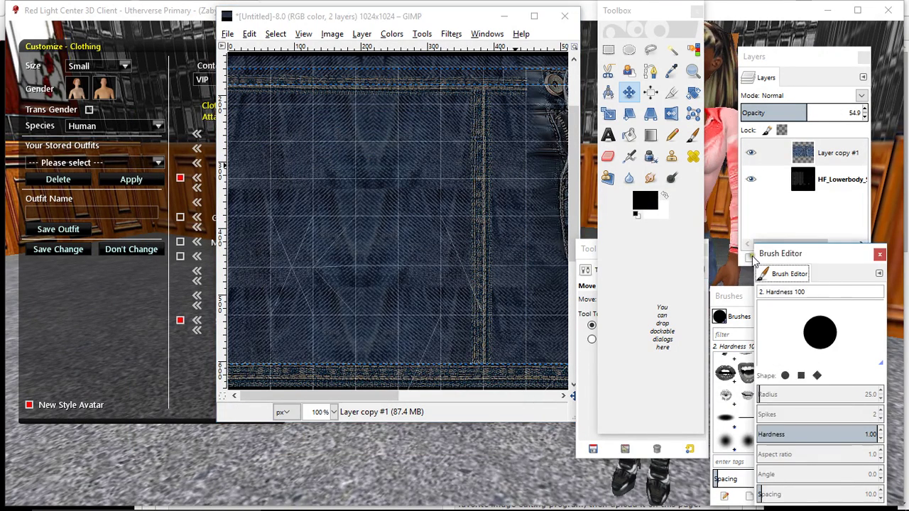
left_click(790, 199)
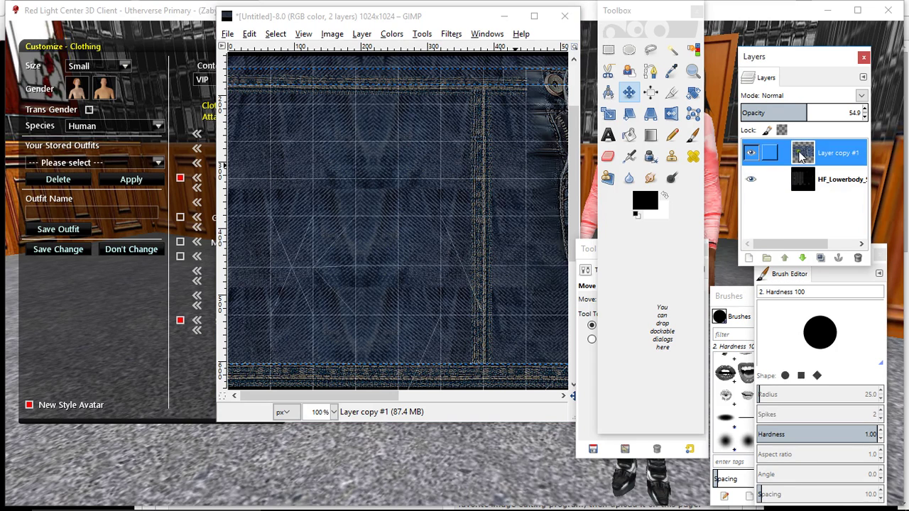
left_click(748, 258)
left_click(223, 335)
right_click(298, 206)
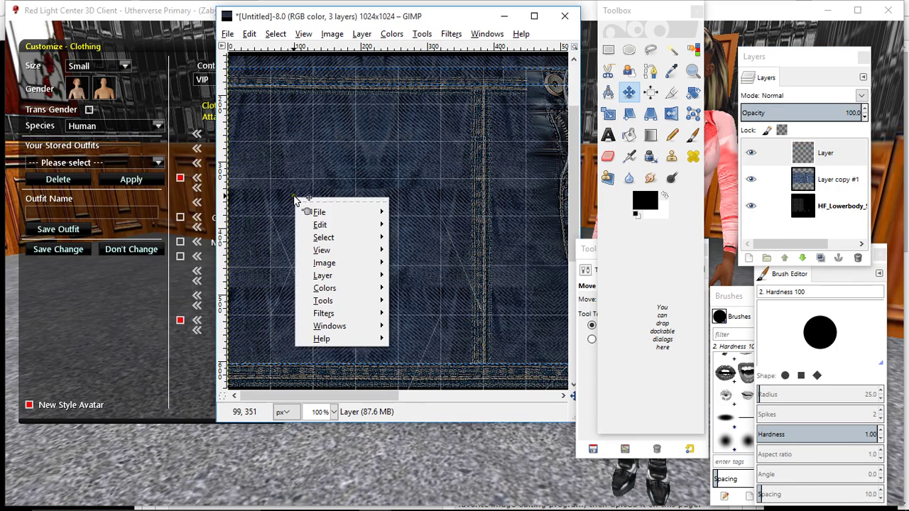
mouse_move(314, 228)
left_click(422, 296)
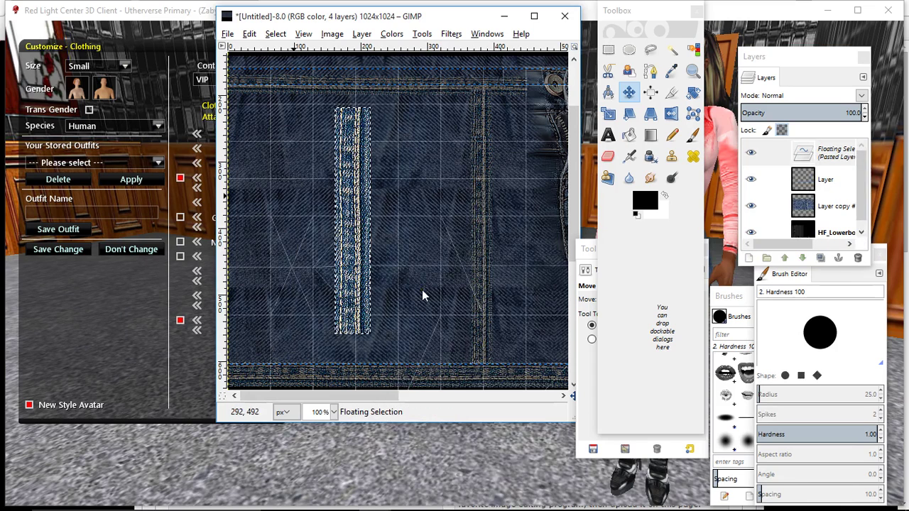
- Scale the pasted seam strip to slightly under half its width, keeping its height, and anchor it to the new layer
key("shift+s")
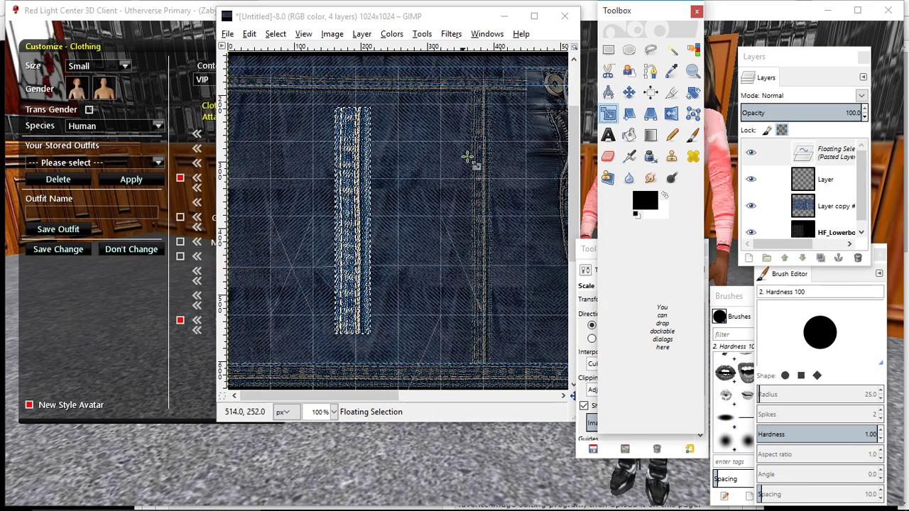
left_click(365, 191)
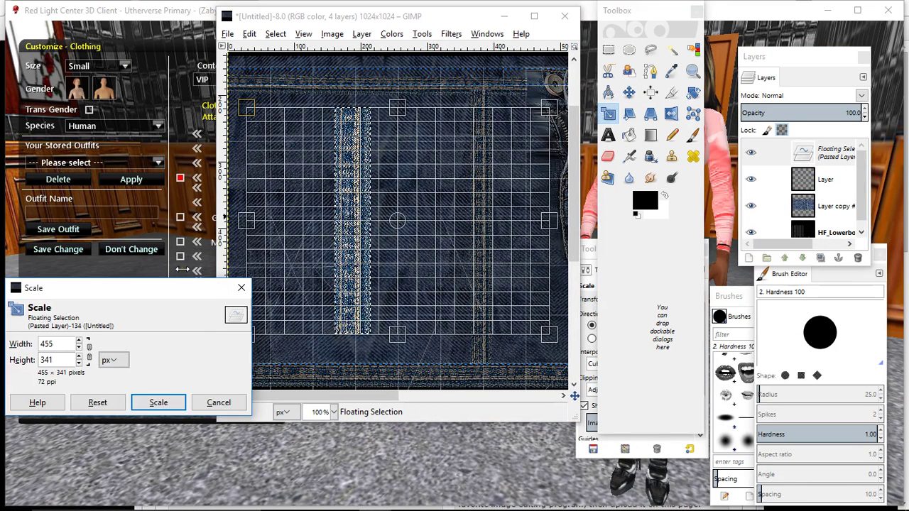
left_click(79, 348)
left_click_drag(79, 347, 79, 348)
left_click(150, 402)
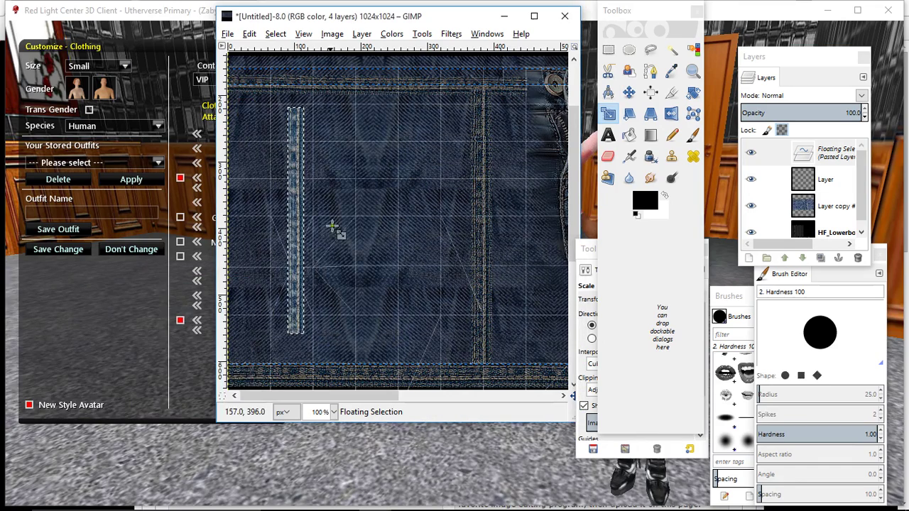
left_click(630, 95)
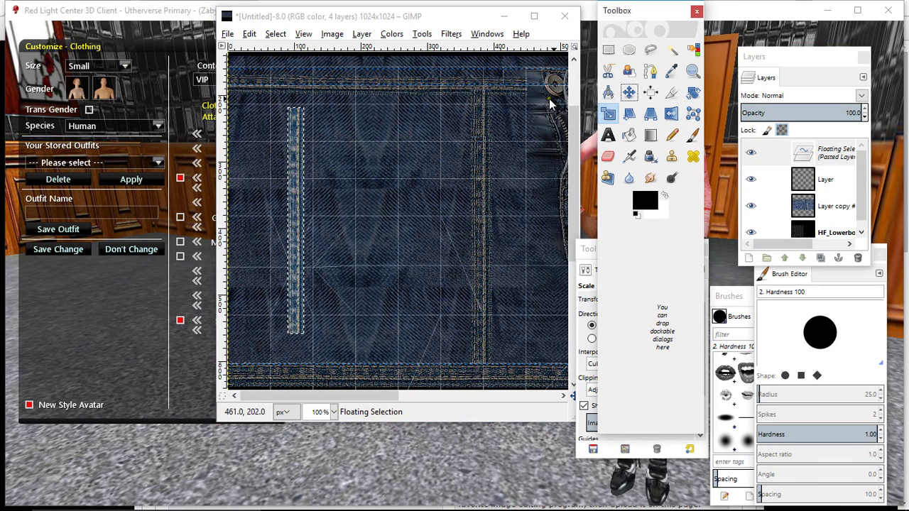
left_click(630, 94)
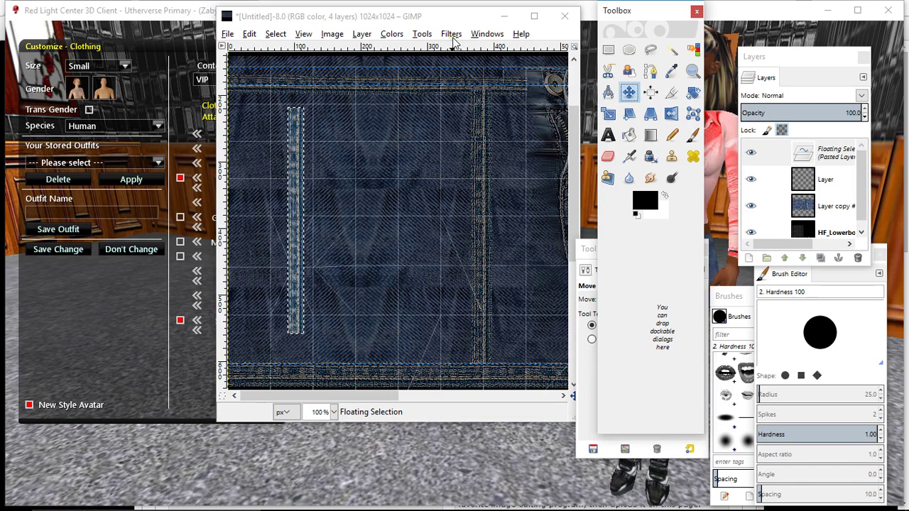
left_click(384, 188)
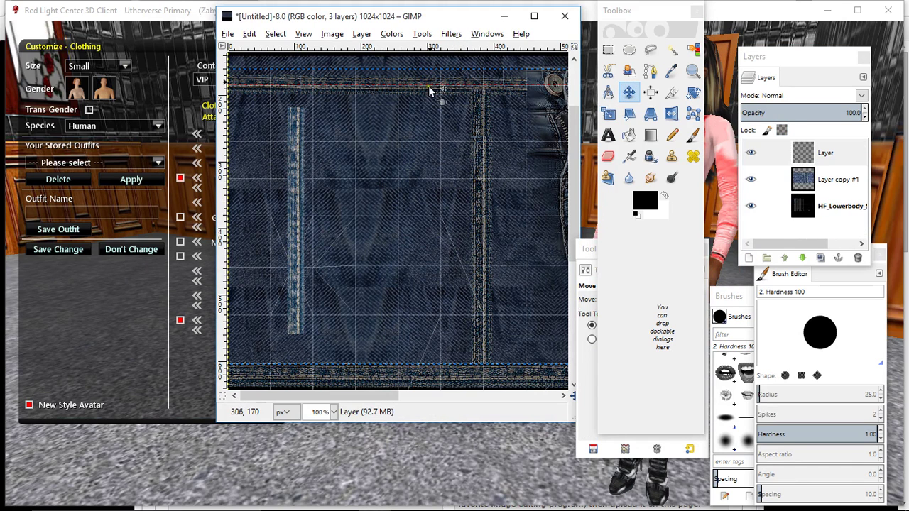
- Reapply the last filter to the seam strip and move the strip up to meet the waistband stitching, about 65 px from the image's left edge
left_click(451, 33)
left_click(459, 54)
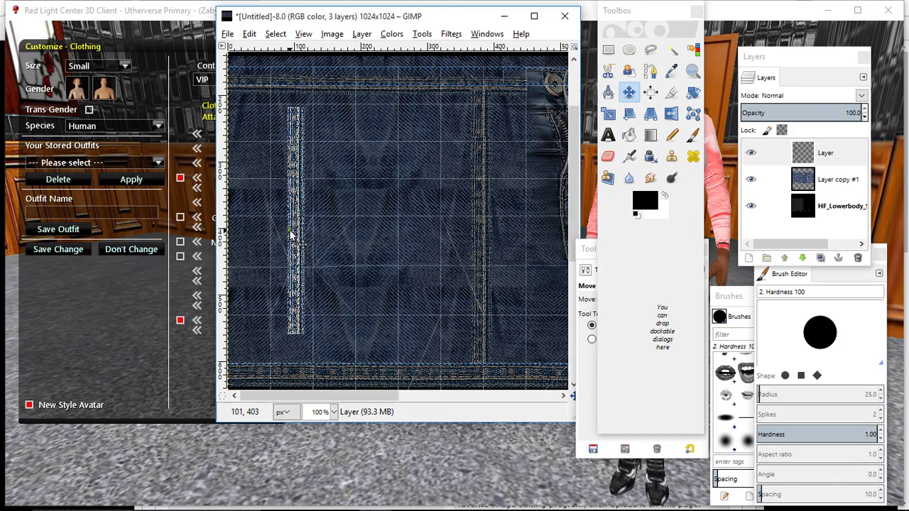
left_click(343, 462)
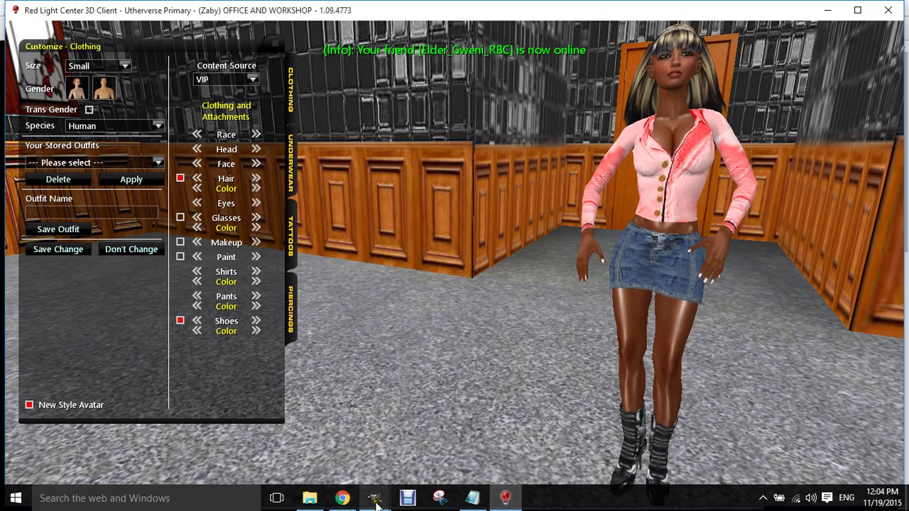
mouse_move(375, 497)
left_click(335, 461)
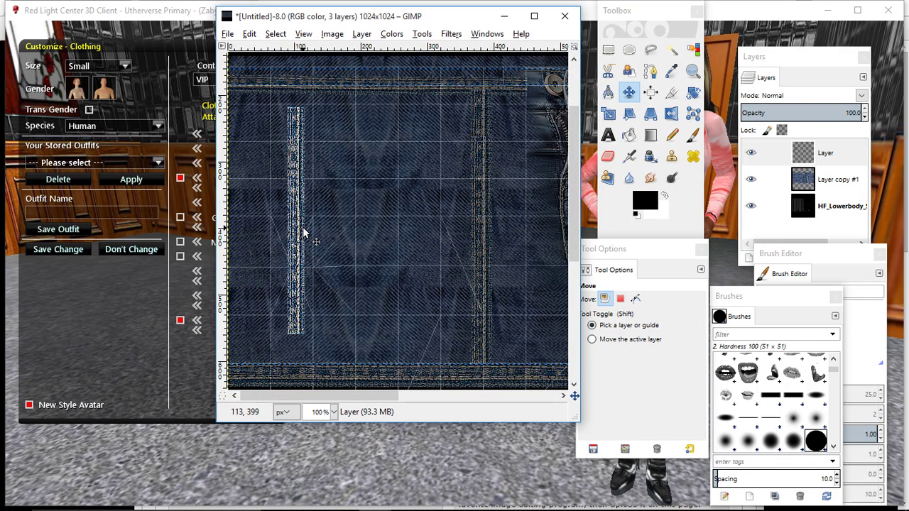
left_click_drag(301, 232, 277, 220)
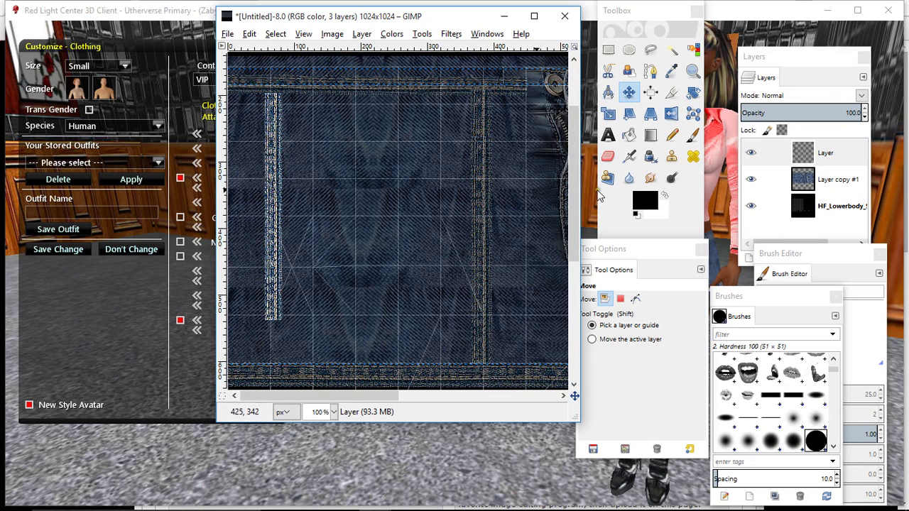
- Duplicate the seam strip layer and move the copy straight down so the seam extends to the hem stitching
left_click(834, 155)
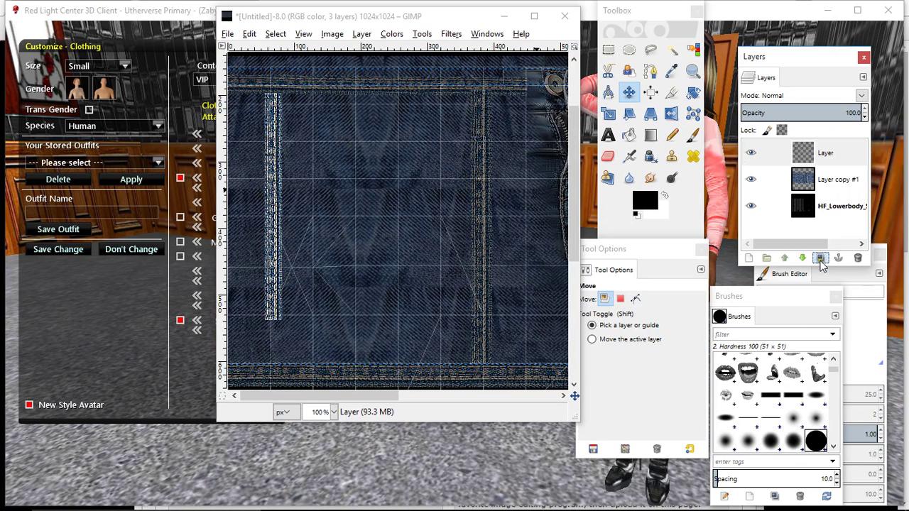
left_click(821, 258)
left_click_drag(279, 240, 277, 286)
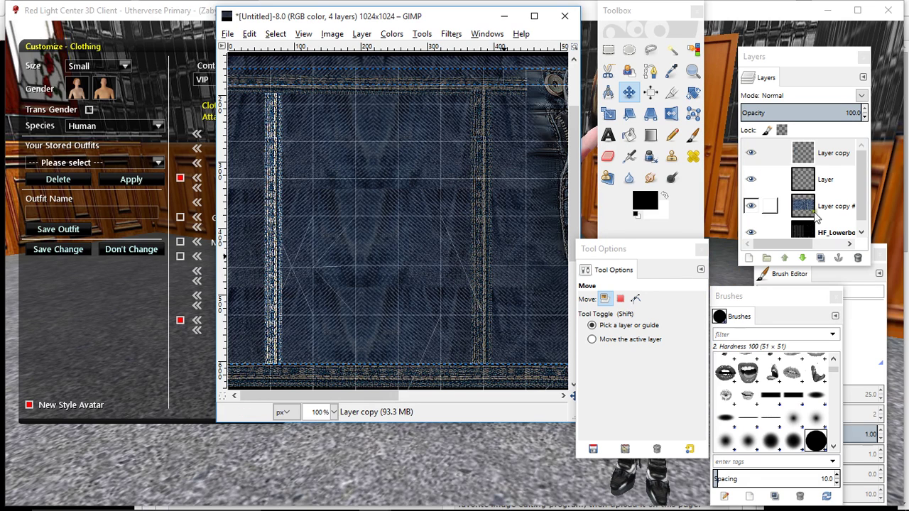
- Restore the denim layer's opacity to 100, hide the HF_Lowerbody template, and export the image over DENIM SKIRT.png
left_click(817, 210)
left_click(753, 233)
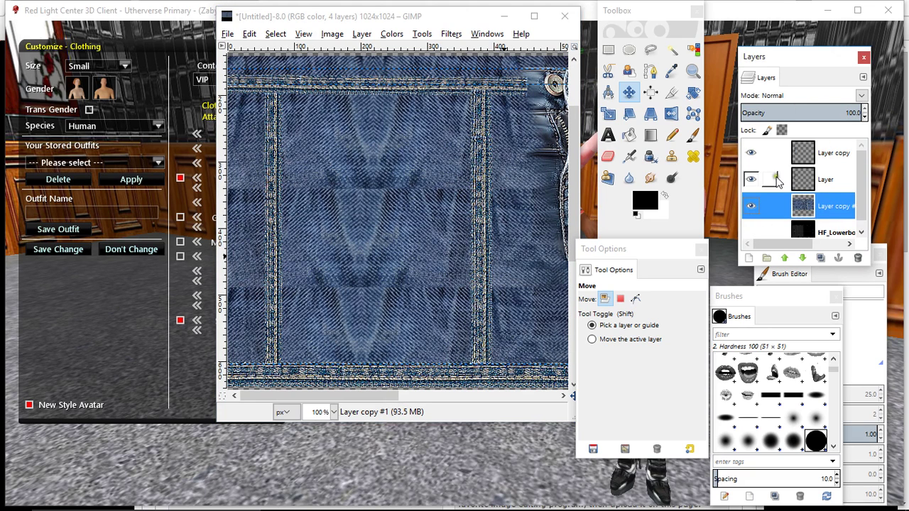
left_click(228, 35)
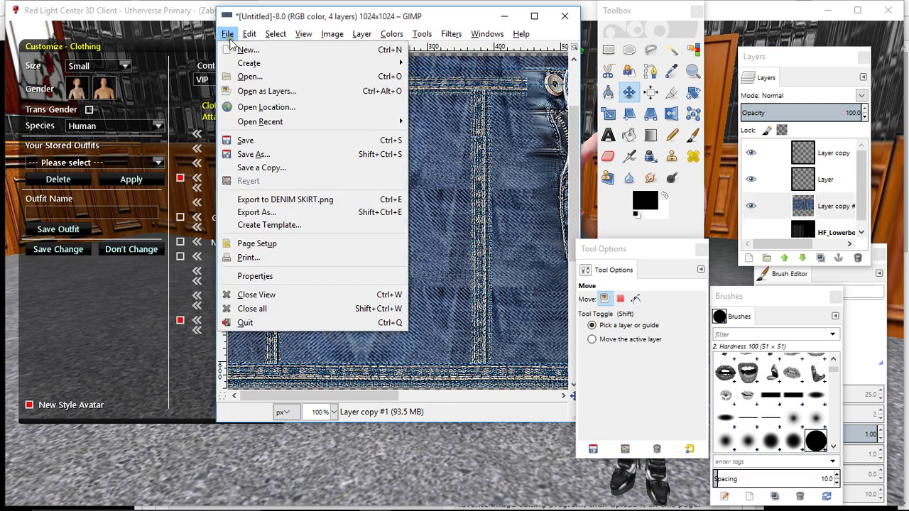
left_click(274, 202)
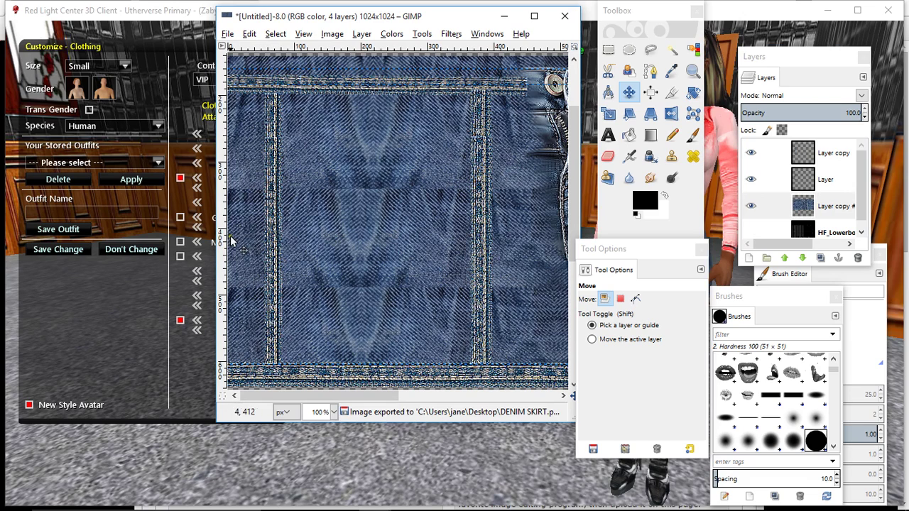
- Switch to the Red Light Center site in Chrome and open the untitled skirt outfit from My Designed Clothing for editing
left_click(364, 447)
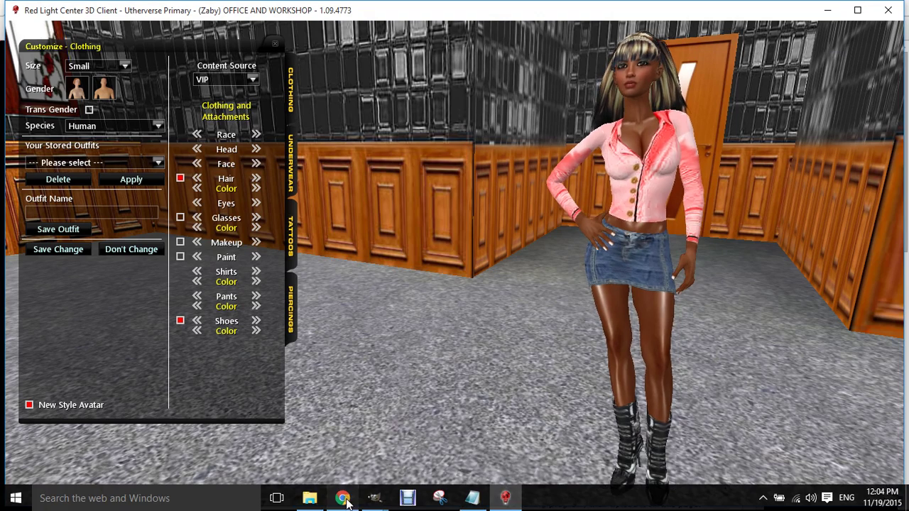
key("alt+Tab")
left_click(196, 276)
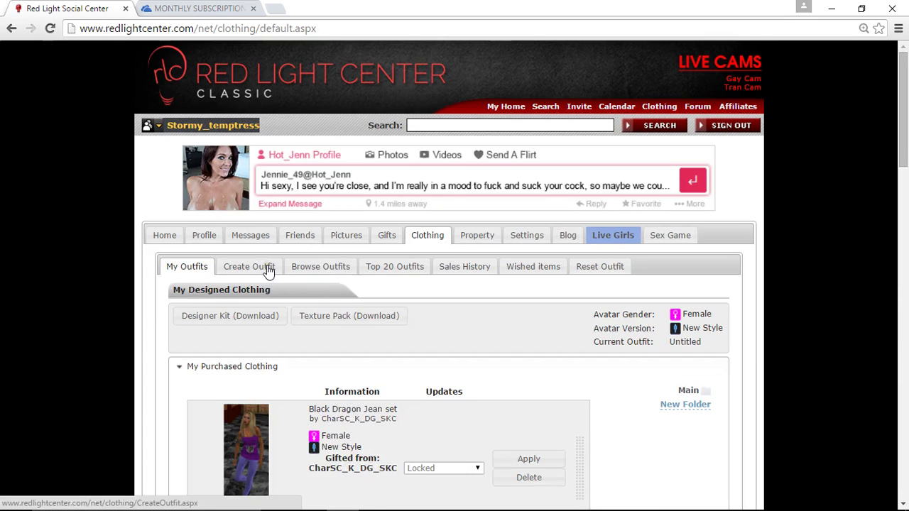
scroll(266, 271, "down", 11)
scroll(265, 273, "down", 3)
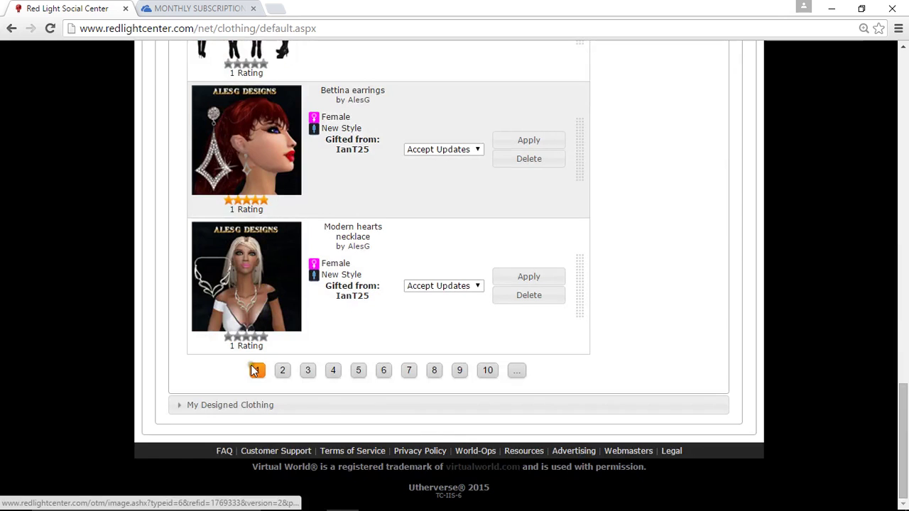
left_click(239, 404)
scroll(320, 307, "up", 6)
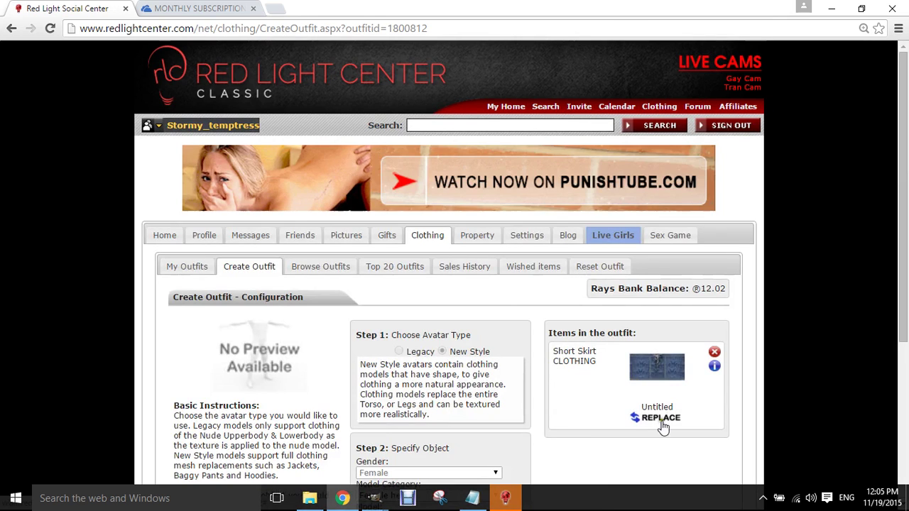
- Replace the Short Skirt's texture with the DENIM SKIRT image from the Desktop
left_click(661, 420)
left_click(395, 263)
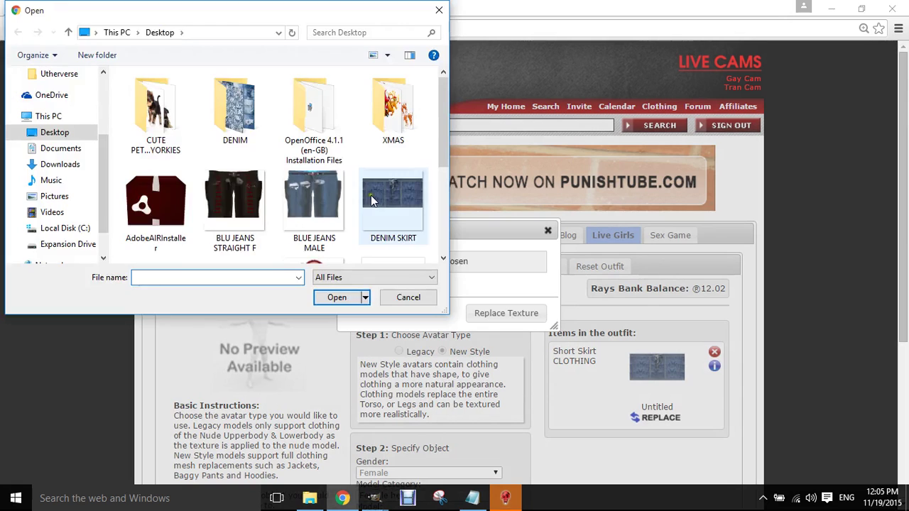
left_click(385, 199)
left_click(336, 297)
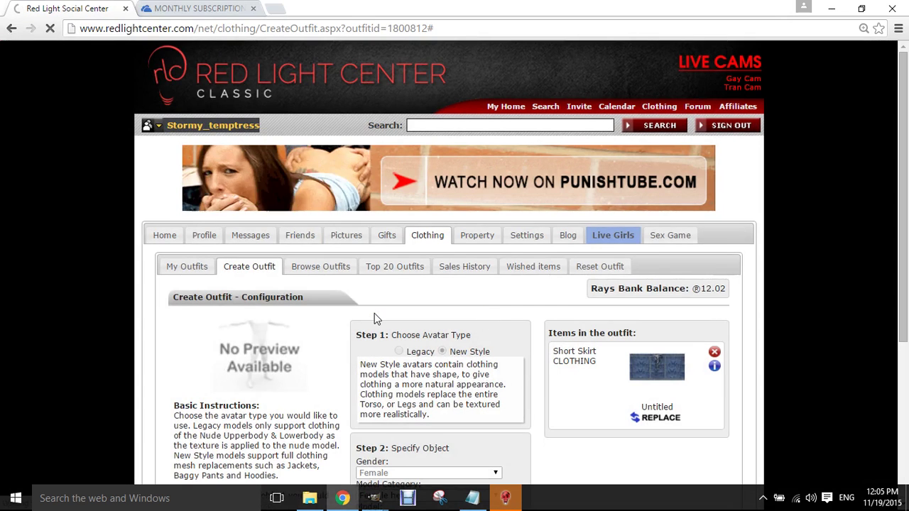
- Continue to the outfit's publishing page, test the outfit on the avatar, and inspect the skirt's back in the 3D client
scroll(374, 313, "down", 3)
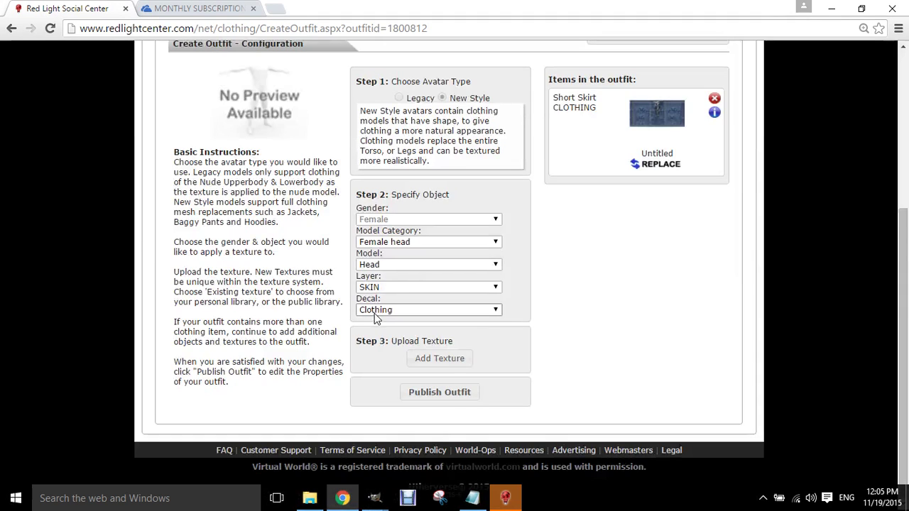
left_click(433, 391)
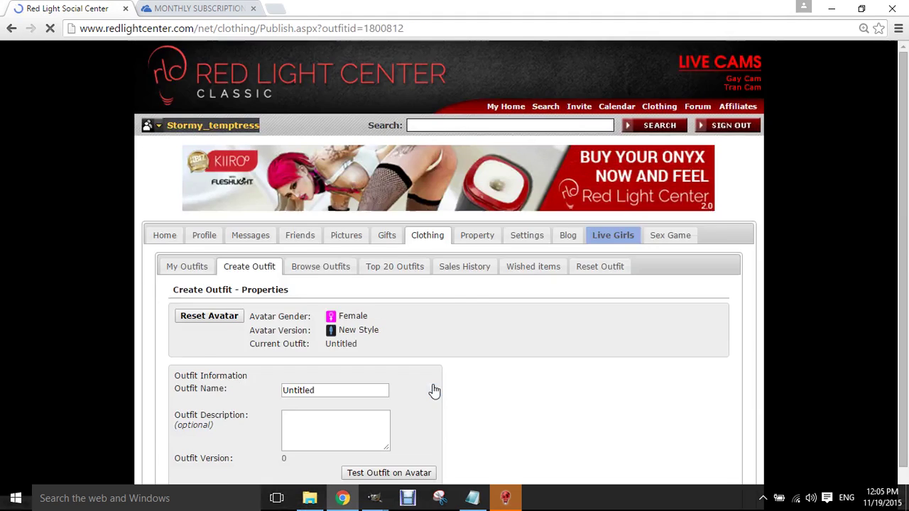
scroll(416, 381, "down", 2)
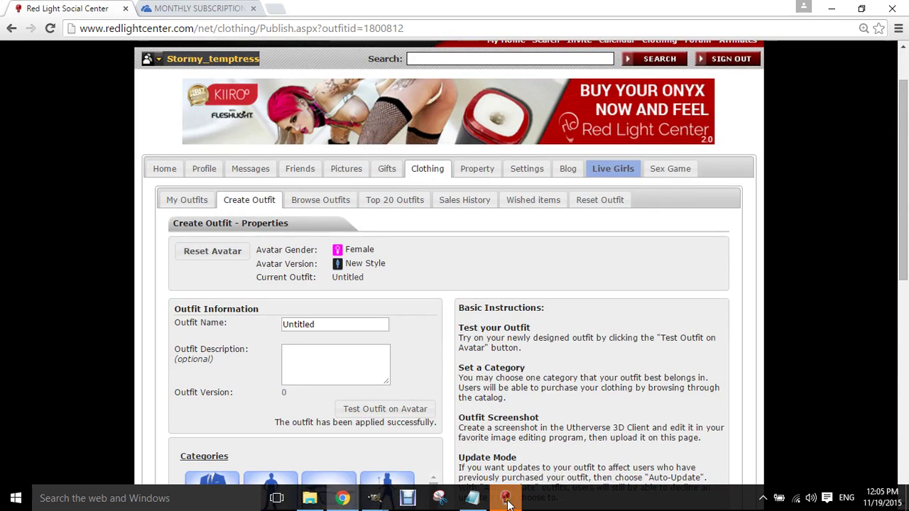
key("alt+Tab")
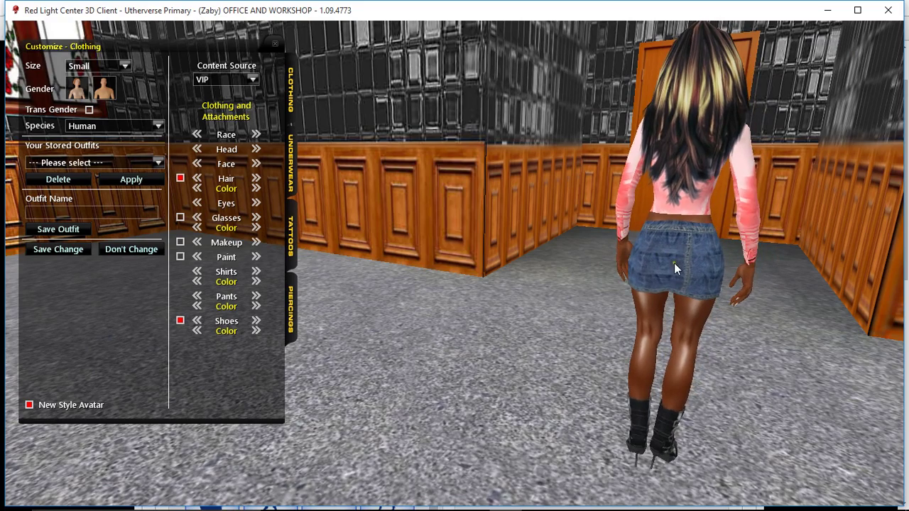
mouse_move(336, 506)
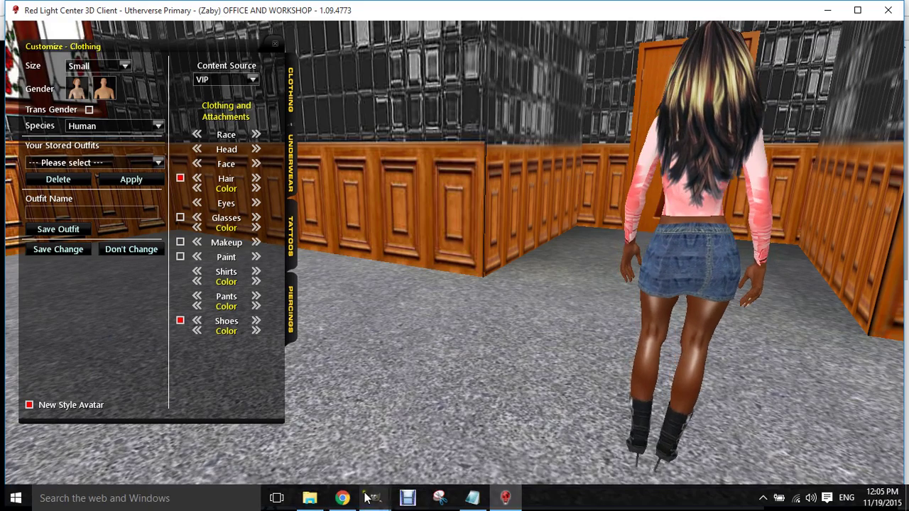
- Return to the skirt image in GIMP and lower the denim layer's opacity with the HF_Lowerbody template shown beneath it
mouse_move(374, 498)
left_click(327, 434)
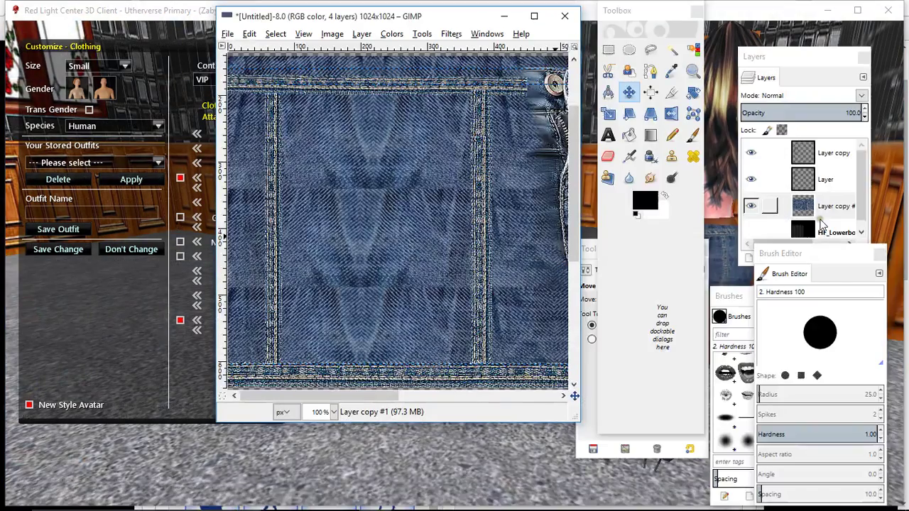
left_click(824, 206)
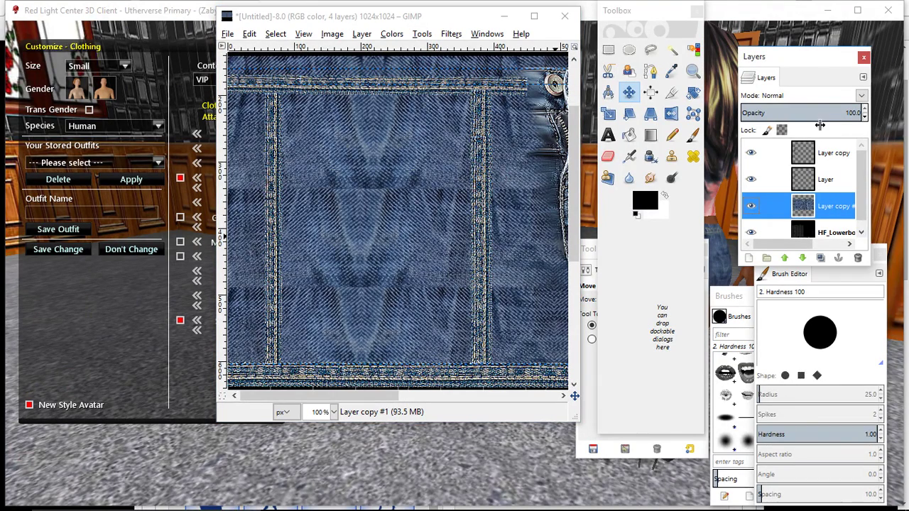
- Merge the duplicated seam layer down into the seam layer below and move the full-length seam about 65 px toward the fly
right_click(821, 157)
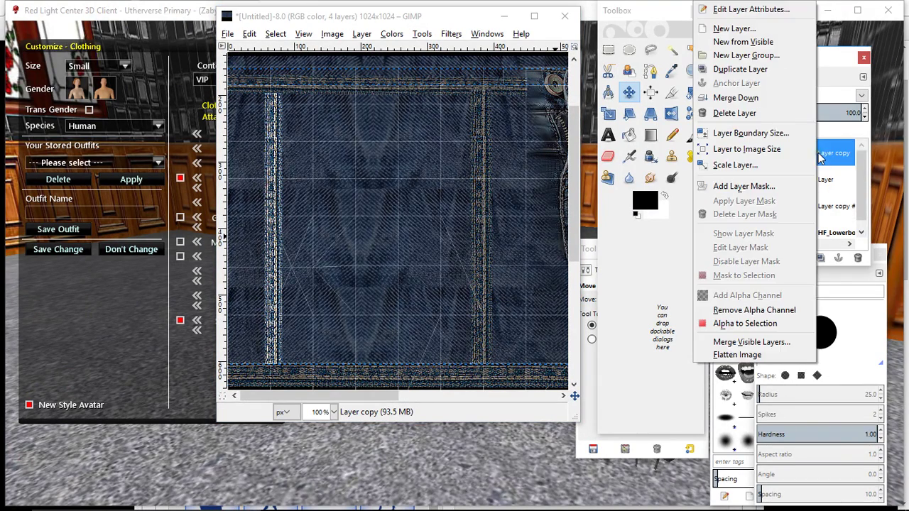
left_click(778, 98)
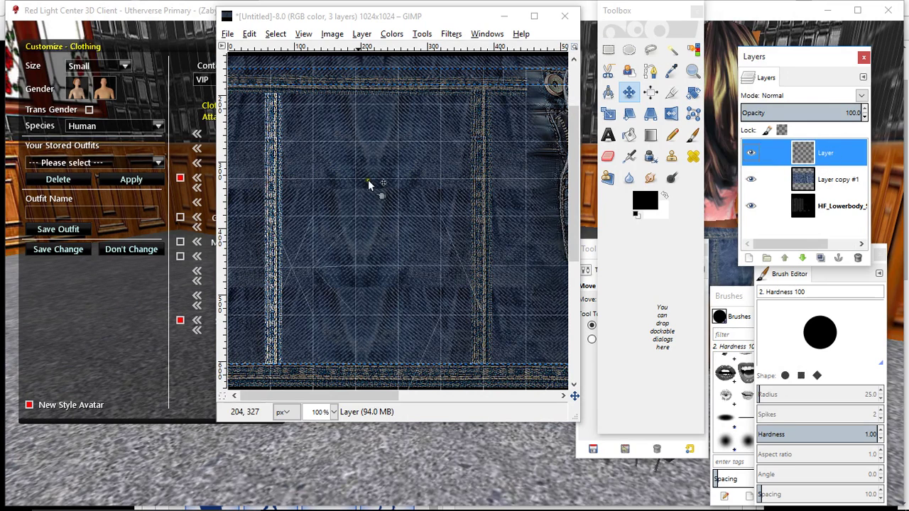
left_click_drag(274, 213, 314, 211)
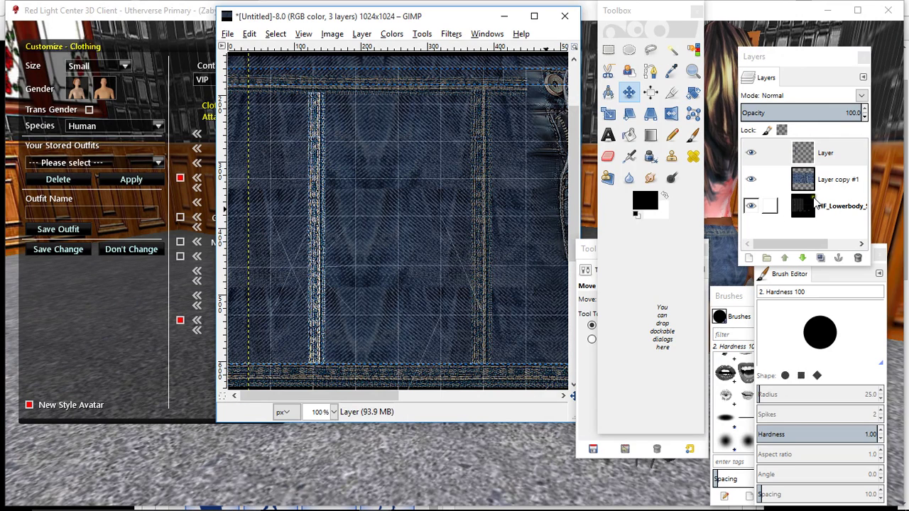
- Set Layer copy #1 back to 100 opacity, hide the HF_Lowerbody template, and re-export the texture to DENIM SKIRT.png
left_click(837, 179)
left_click(804, 206)
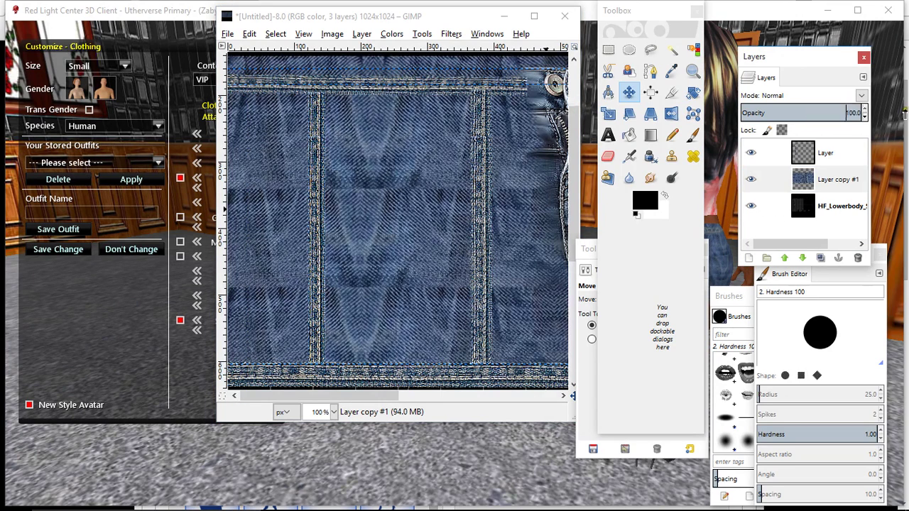
left_click(747, 205)
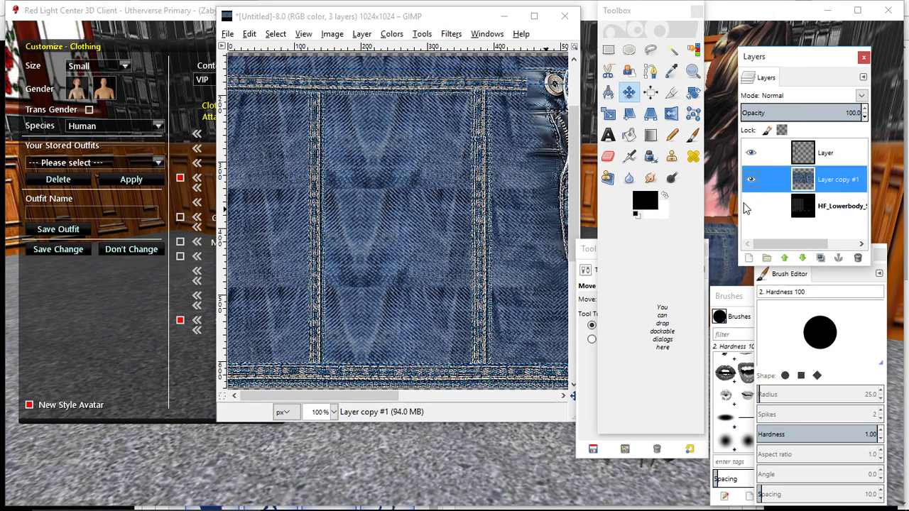
left_click(227, 34)
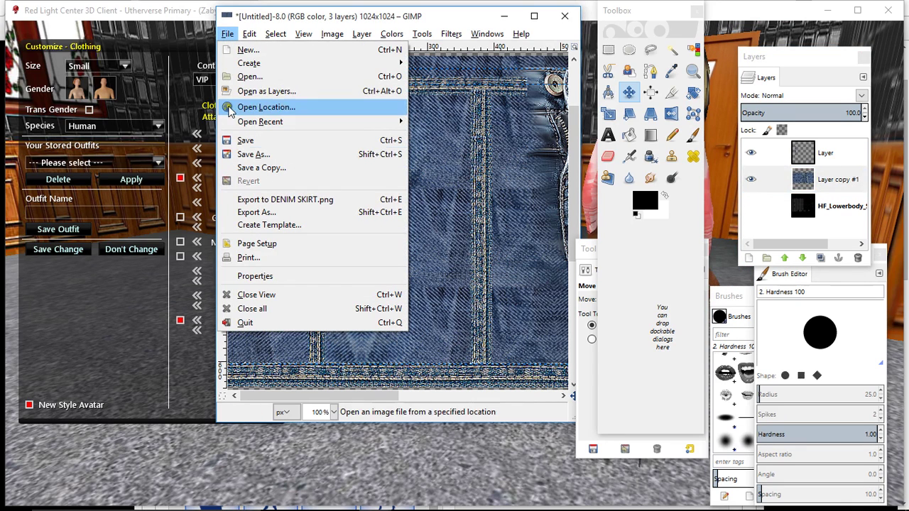
left_click(256, 200)
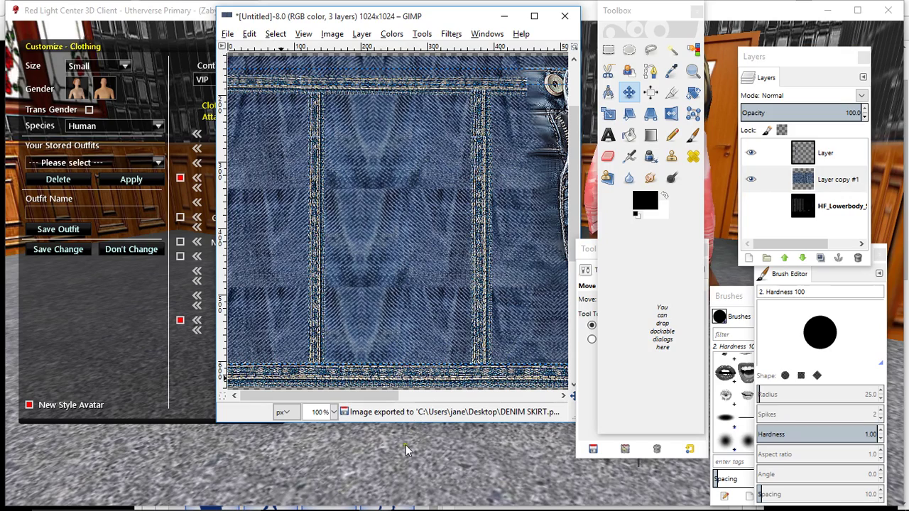
- Switch to Chrome and, from My Designed Clothing, open the configuration of the untitled female outfit
left_click(406, 445)
left_click(342, 498)
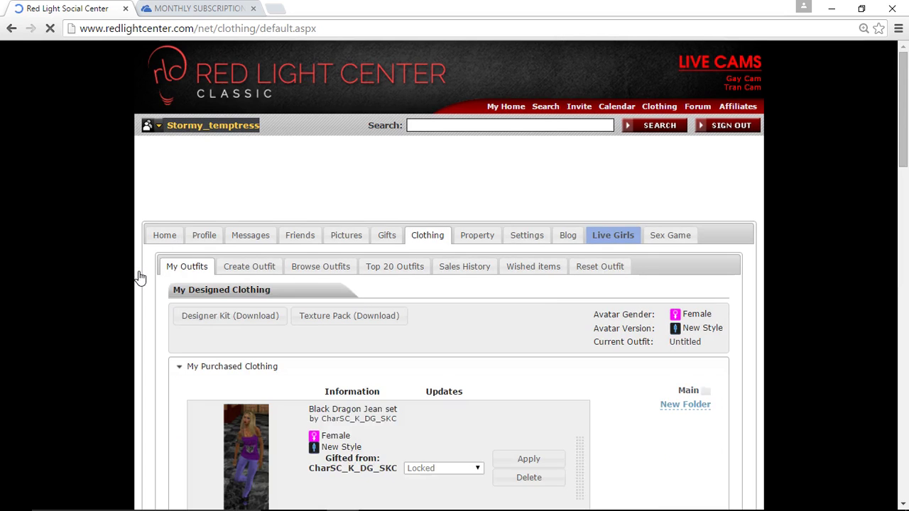
scroll(140, 277, "down", 5)
scroll(138, 277, "down", 15)
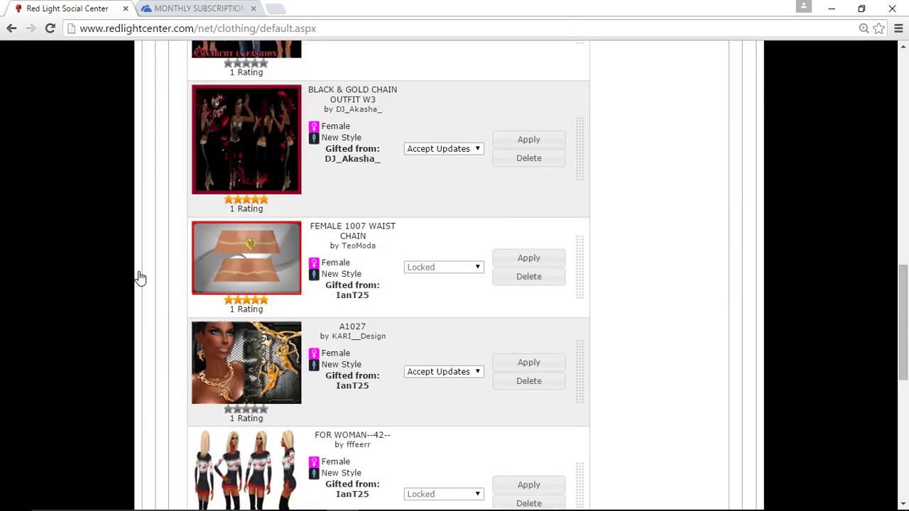
left_click(231, 406)
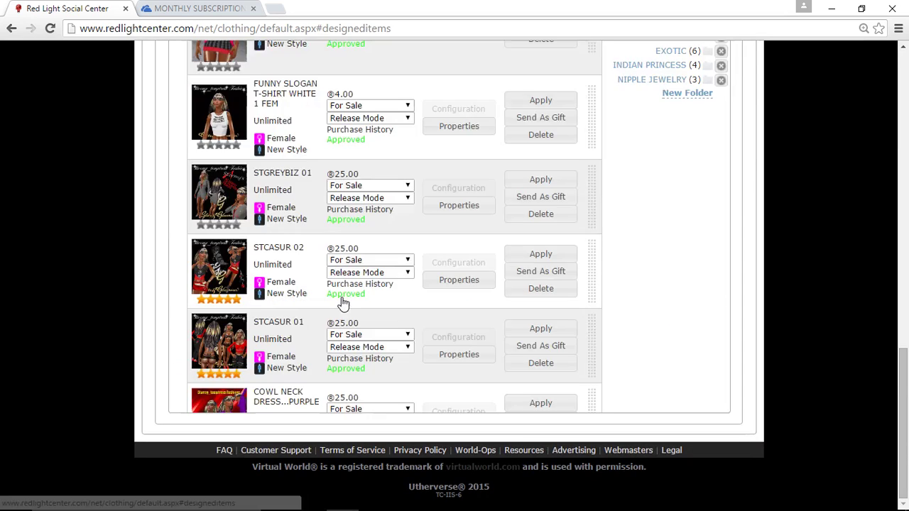
scroll(344, 306, "up", 5)
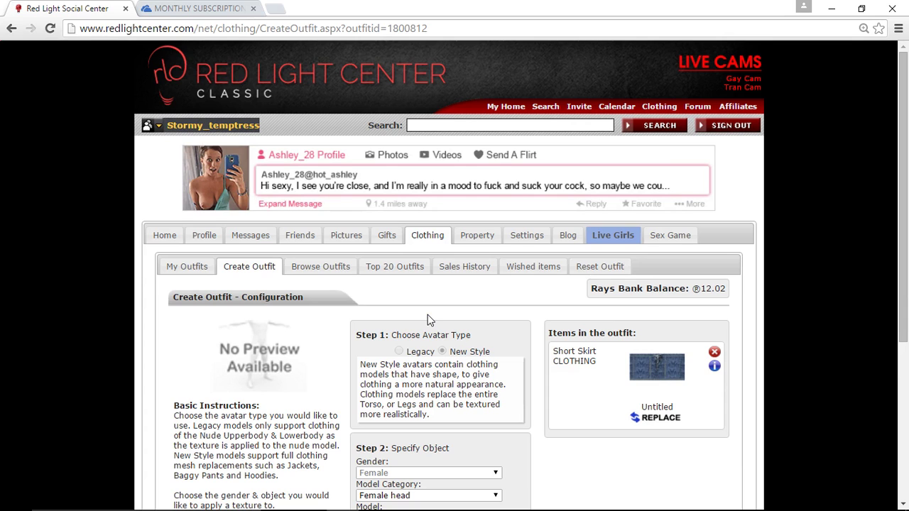
scroll(428, 321, "down", 1)
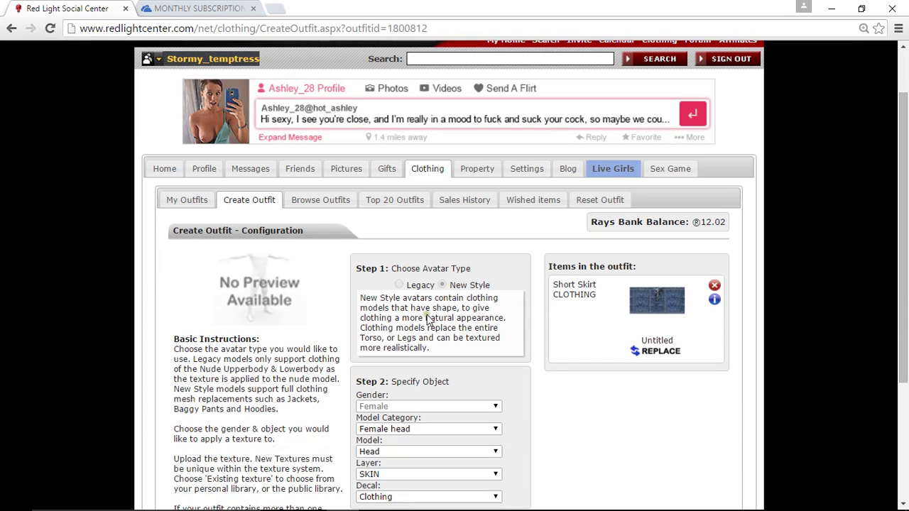
- Replace the Short Skirt item's texture with DENIM SKIRT.png from the Desktop
left_click(659, 355)
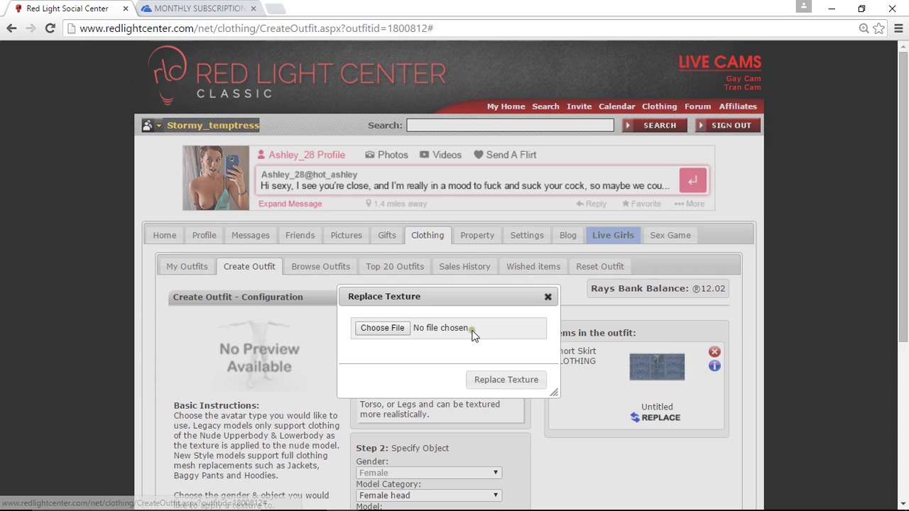
left_click(400, 331)
left_click(394, 203)
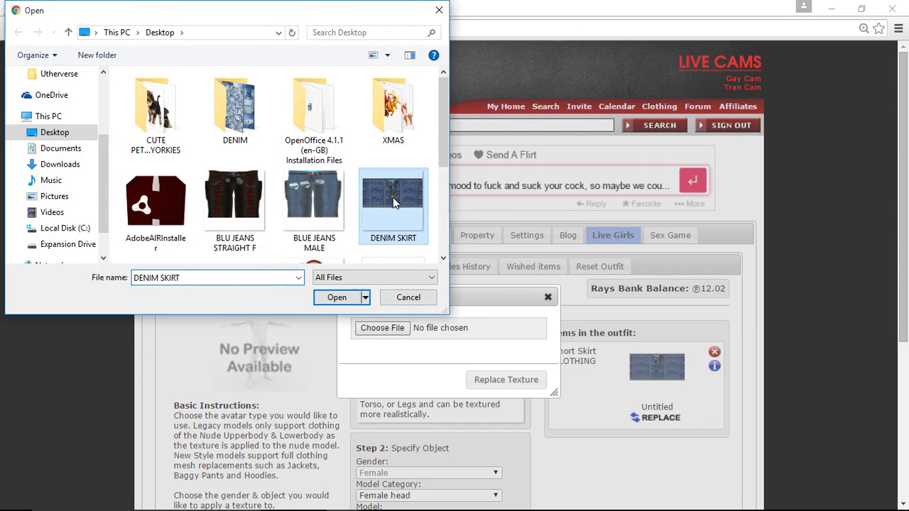
left_click(340, 298)
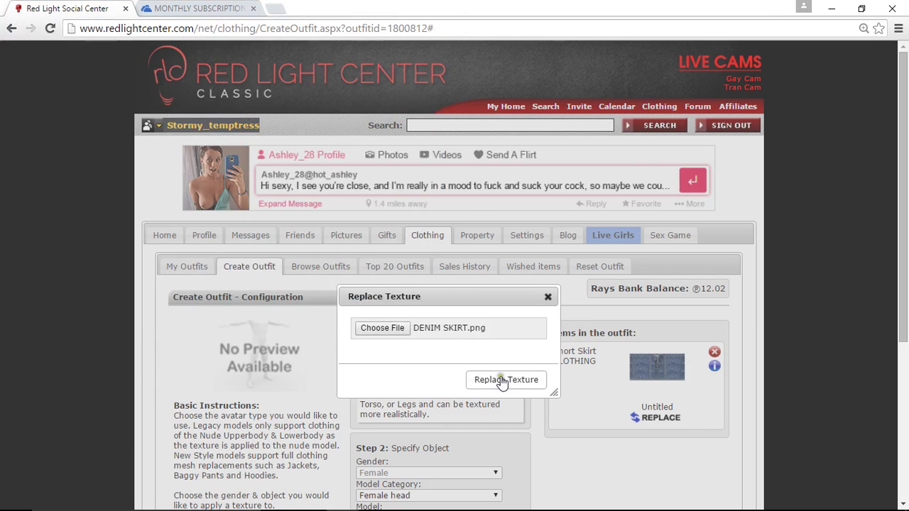
left_click(502, 381)
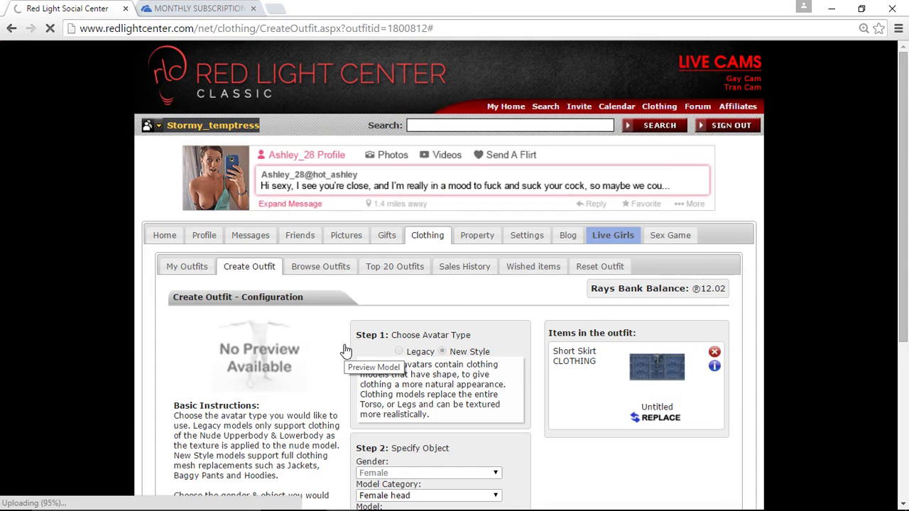
- Proceed to publishing the outfit, test it on the avatar, and switch to the Red Light Center 3D client
scroll(346, 350, "down", 4)
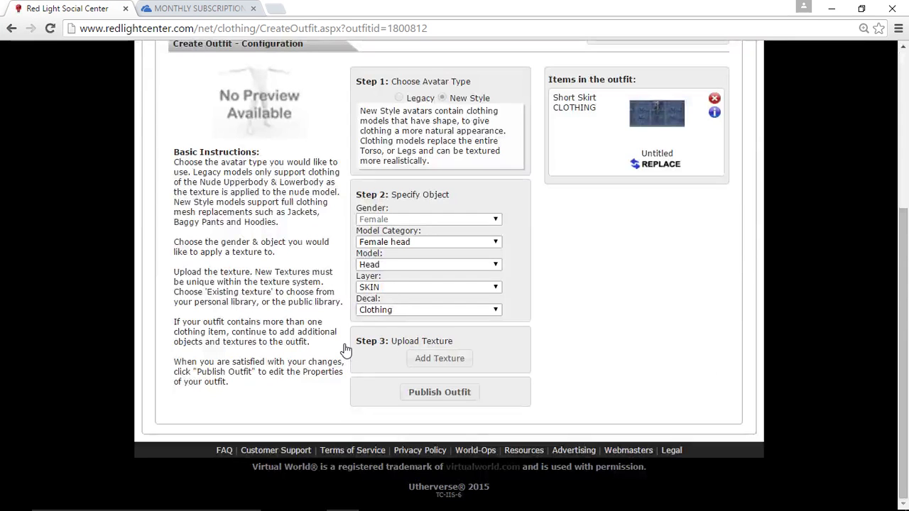
left_click(433, 393)
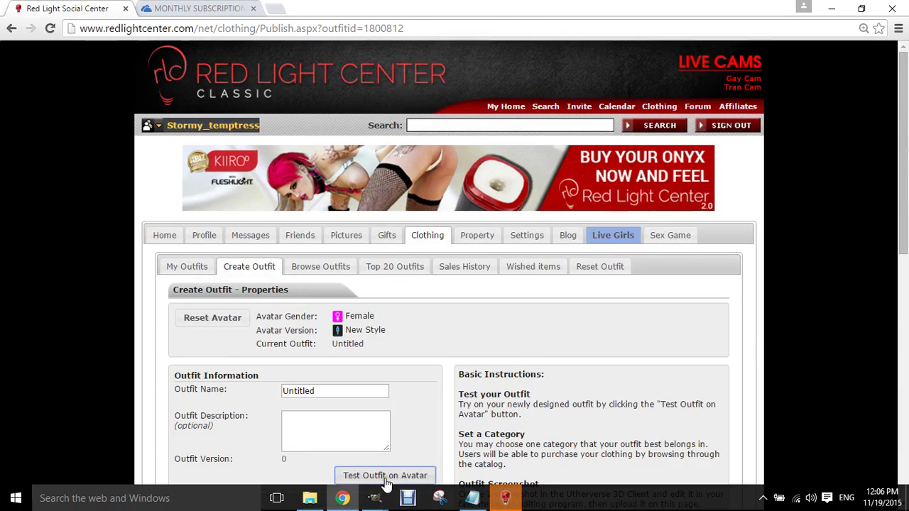
left_click(505, 498)
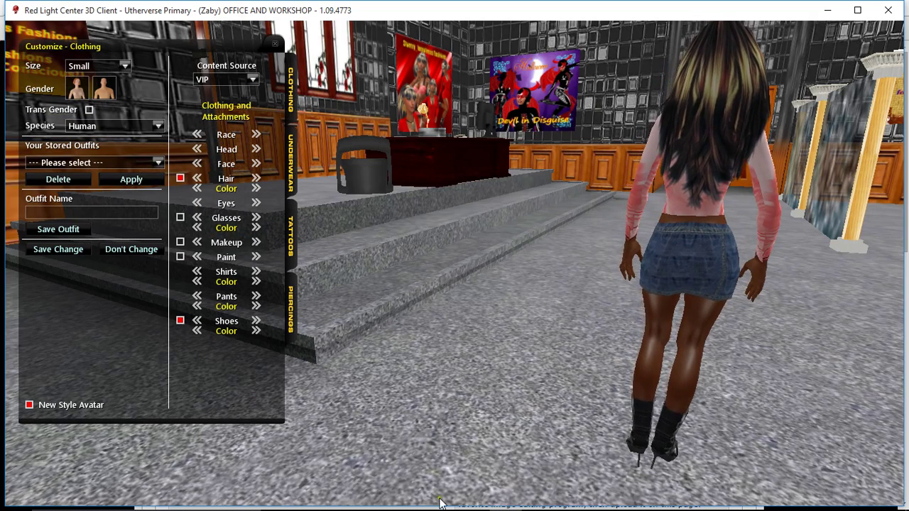
- Switch to GIMP, show the HF_Lowerbody template layer and lower the opacity of Layer copy #1 to 52.7
mouse_move(374, 498)
left_click(324, 434)
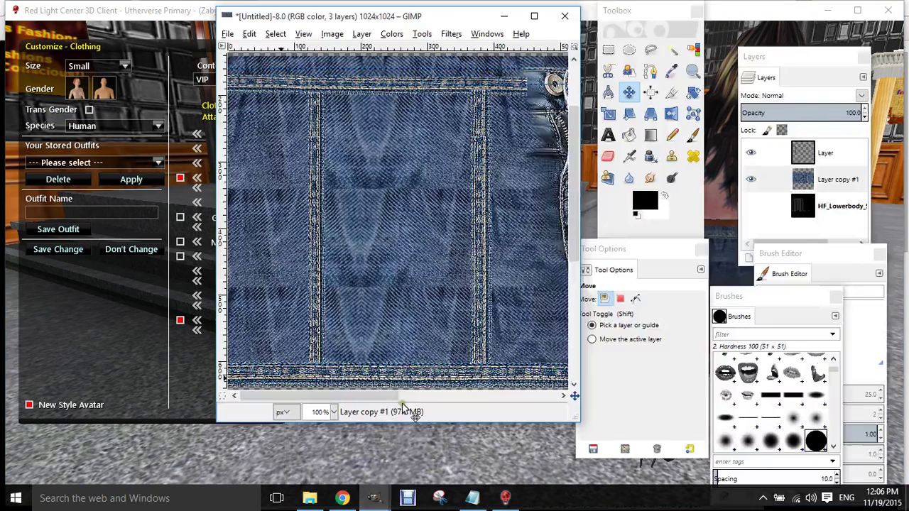
left_click(822, 184)
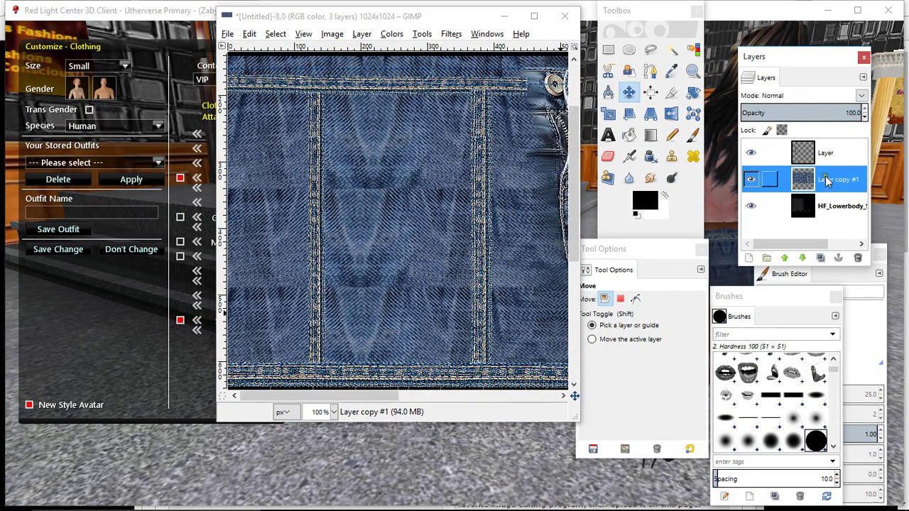
left_click(808, 113)
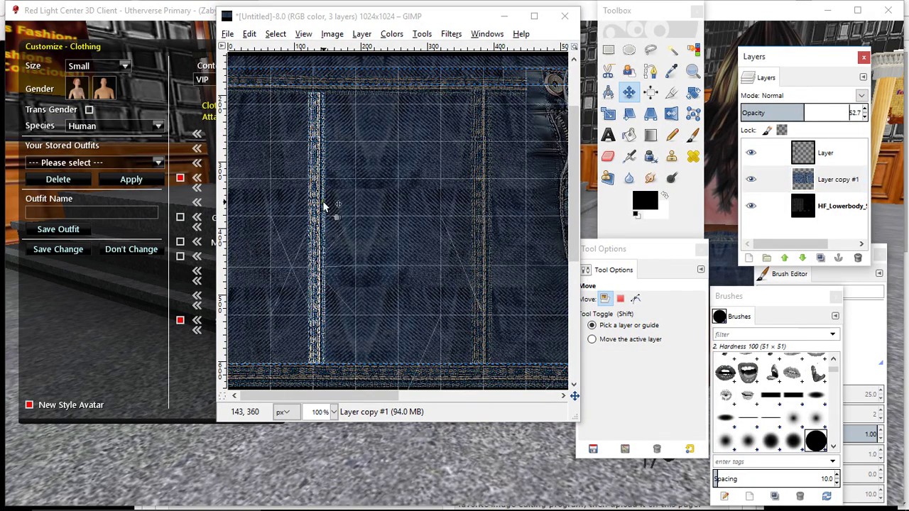
- Duplicate the seam layer named Layer and flip the duplicate horizontally
left_click(824, 153)
left_click(820, 257)
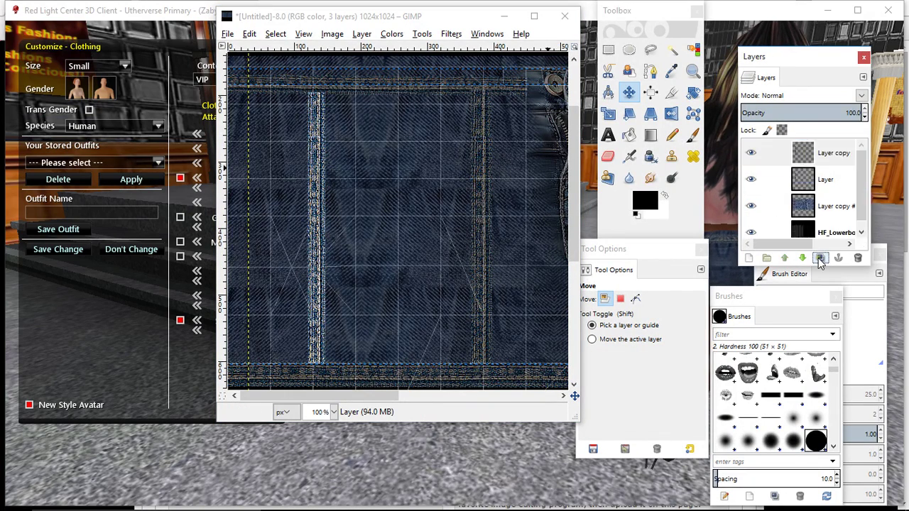
left_click(362, 33)
mouse_move(384, 188)
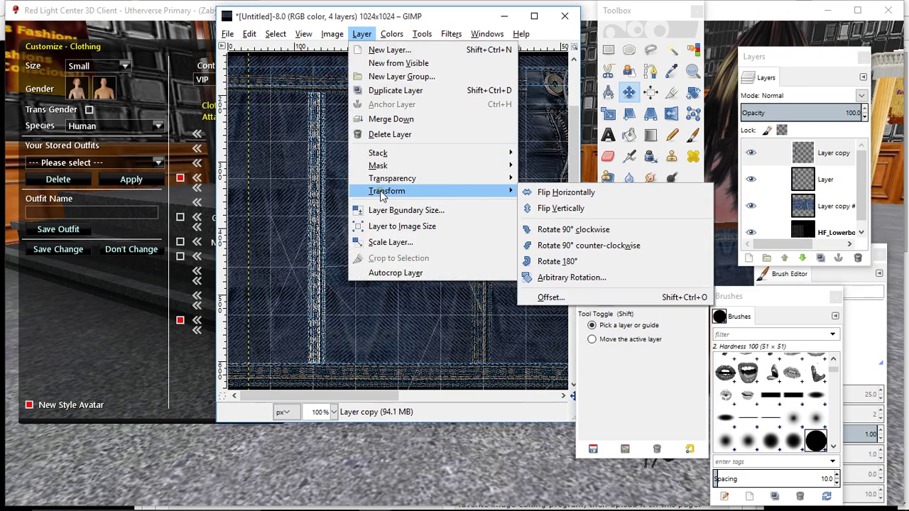
left_click(604, 192)
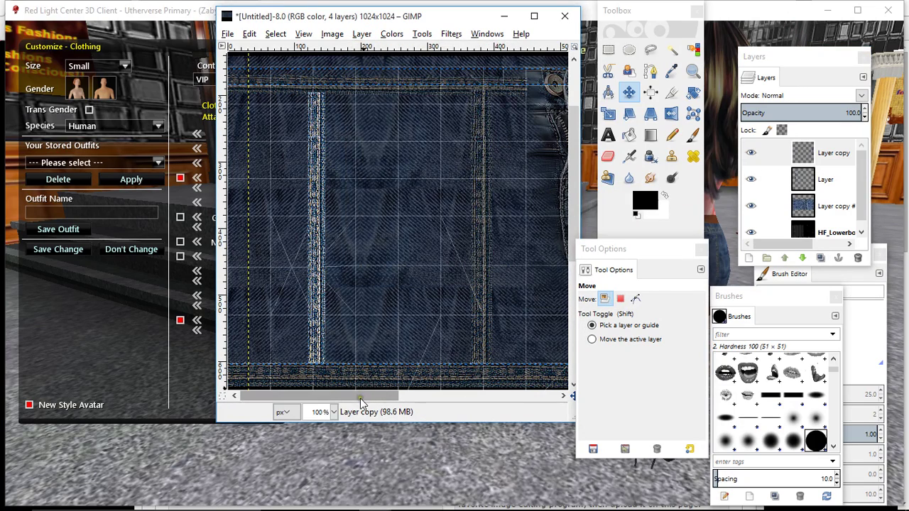
- Move the flipped seam on the skirt's right half inward, to about x = 896 px
left_click_drag(363, 395, 551, 405)
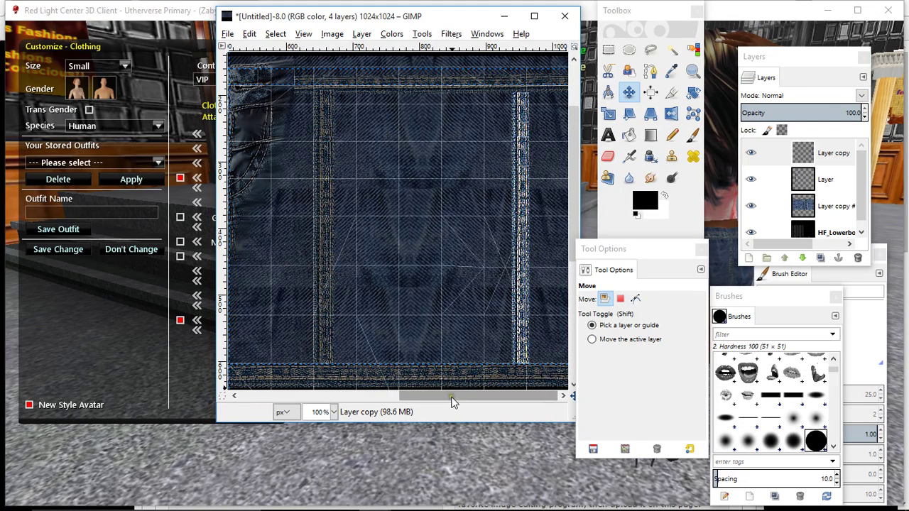
left_click_drag(455, 398, 586, 399)
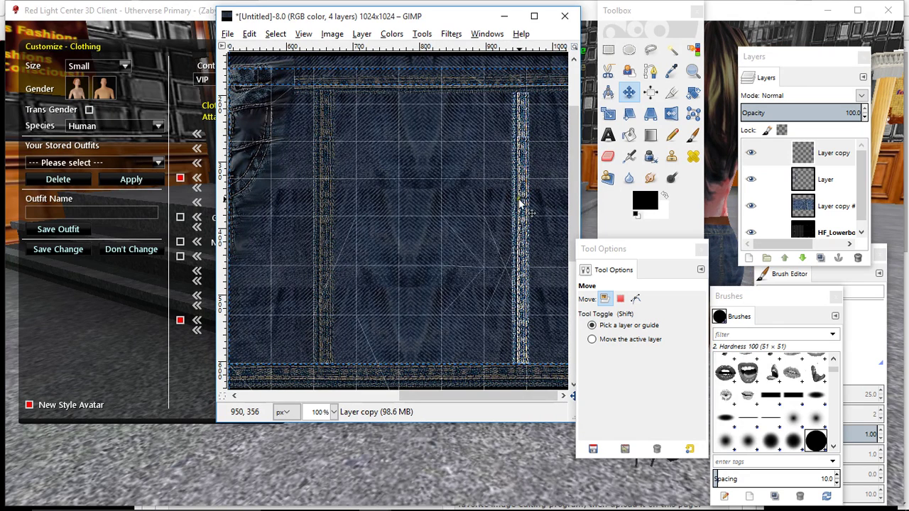
left_click_drag(523, 204, 483, 200)
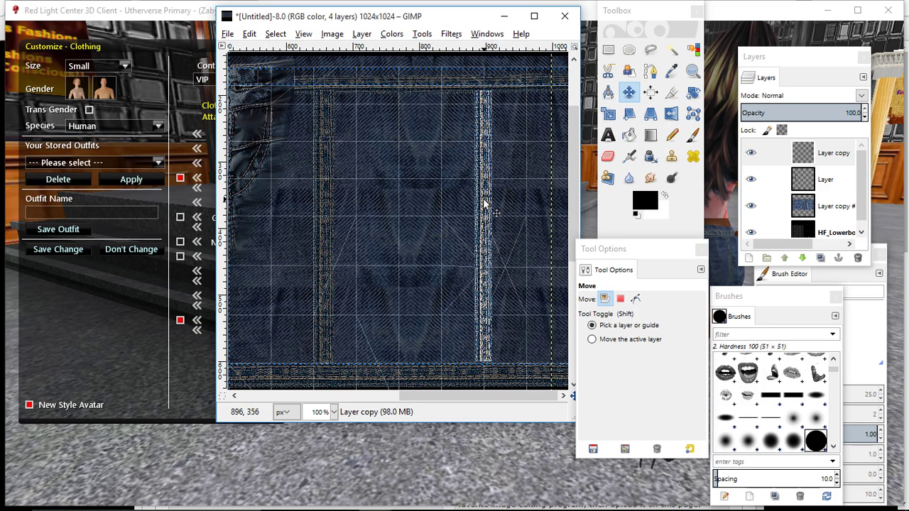
- Restore Layer copy #1 to 100 opacity and hide the HF_Lowerbody template layer
left_click(822, 205)
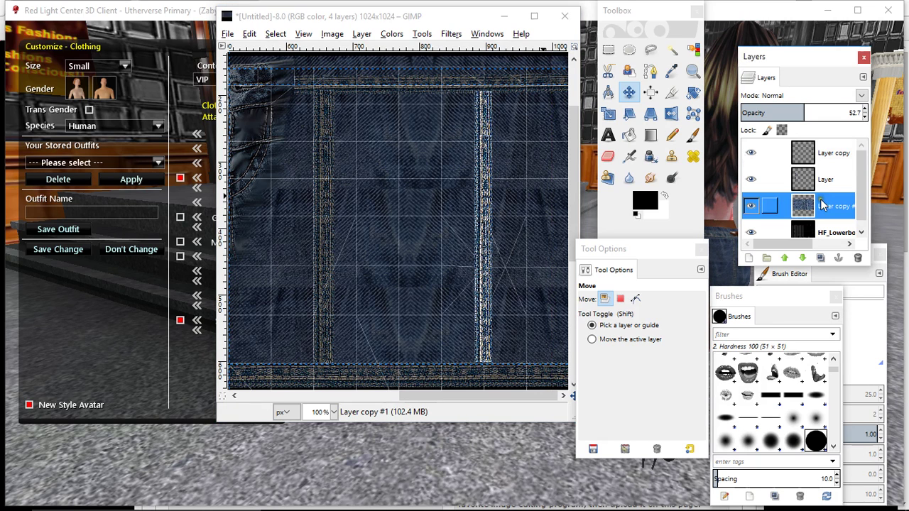
left_click_drag(801, 113, 861, 112)
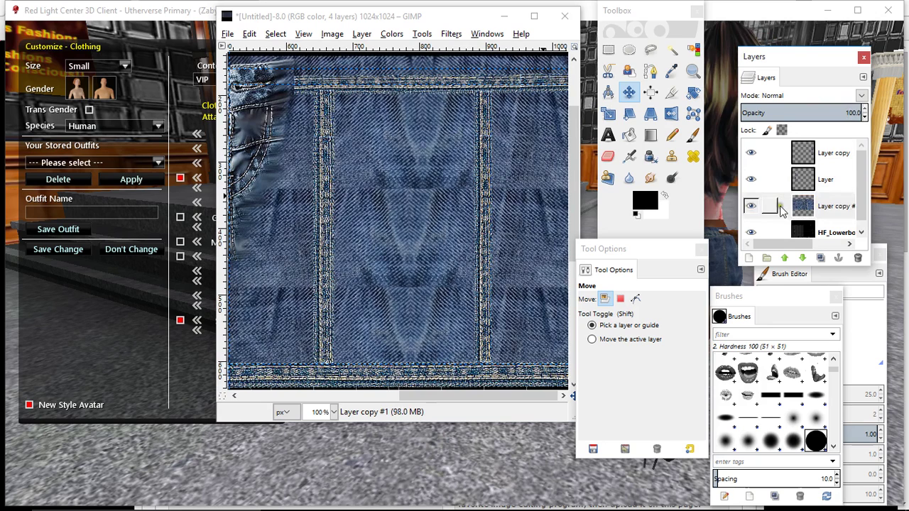
left_click(750, 232)
- Export the edited texture over DENIM SKIRT.png and minimize the image window
left_click(227, 36)
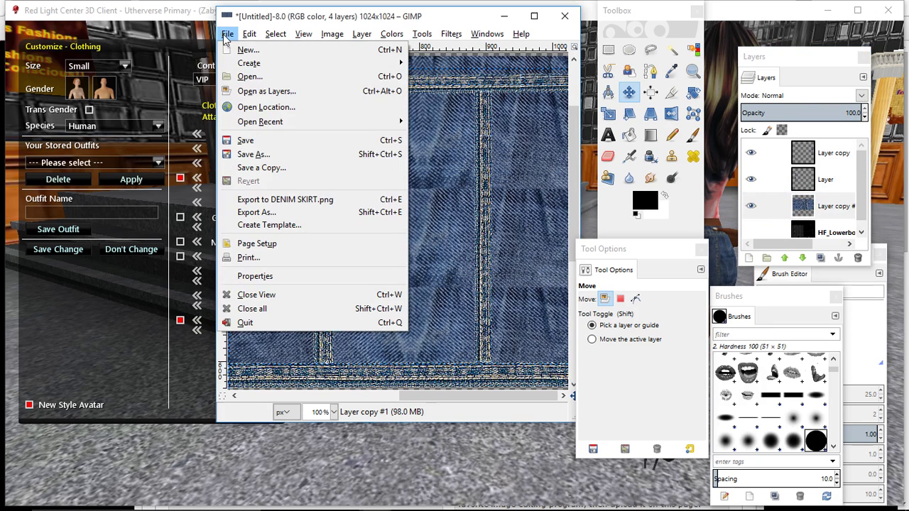
left_click(254, 204)
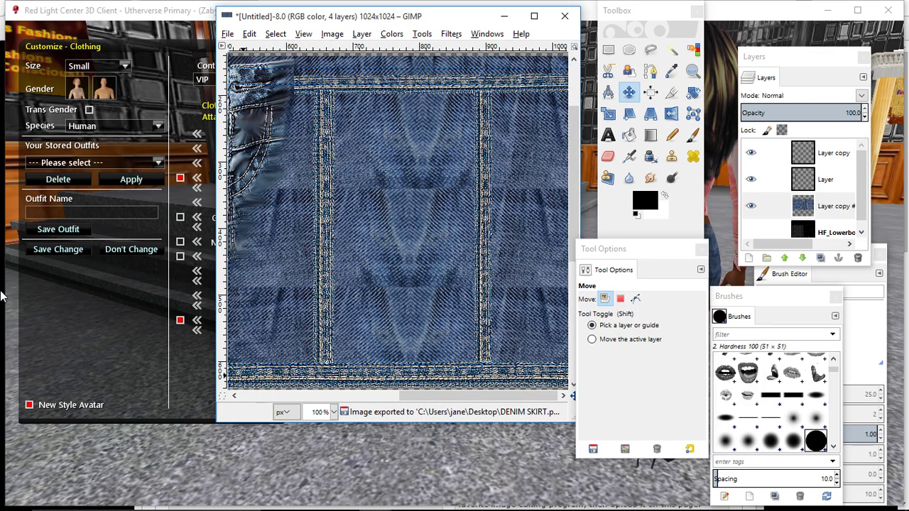
left_click(504, 16)
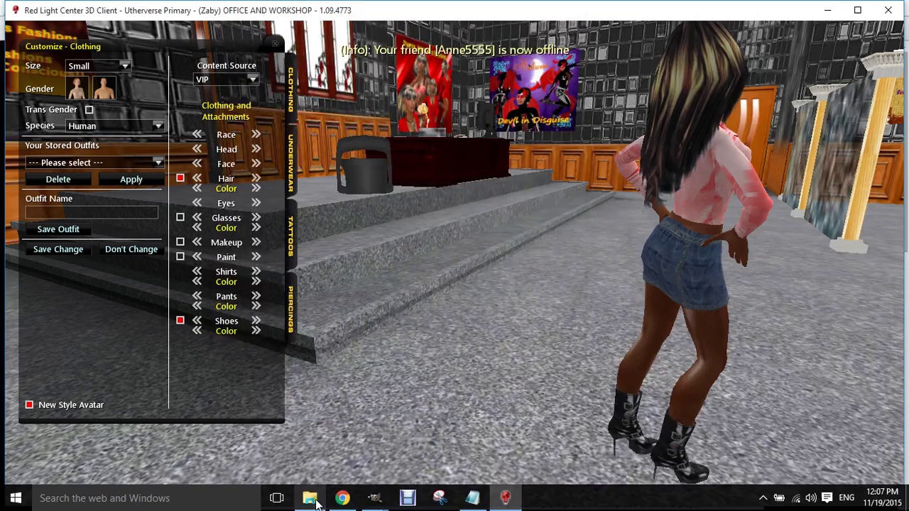
- Switch back to Chrome and reopen the untitled female outfit's configuration from My Designed Clothing
left_click(343, 498)
left_click(180, 266)
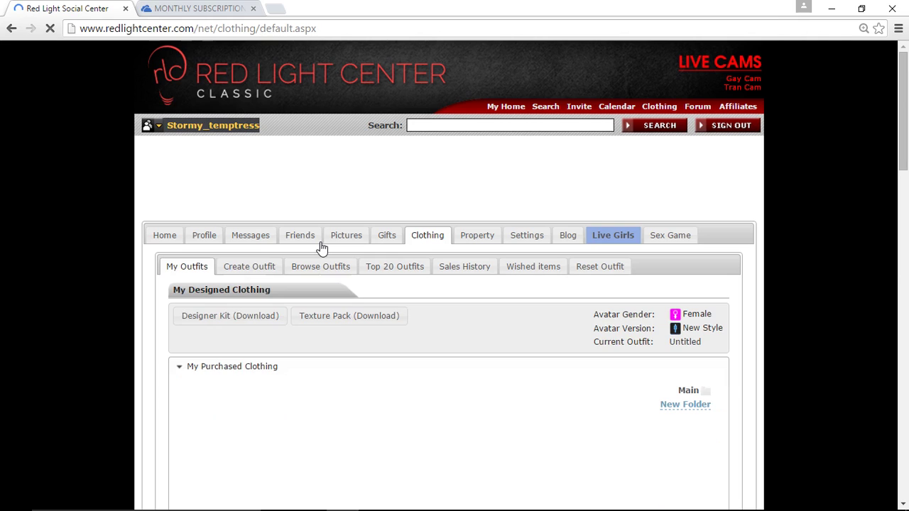
scroll(321, 247, "down", 7)
scroll(319, 246, "down", 15)
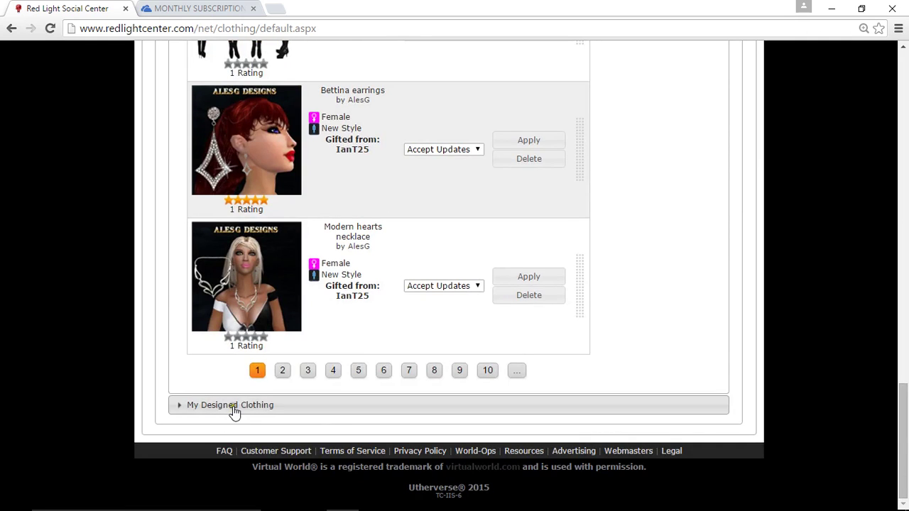
left_click(234, 406)
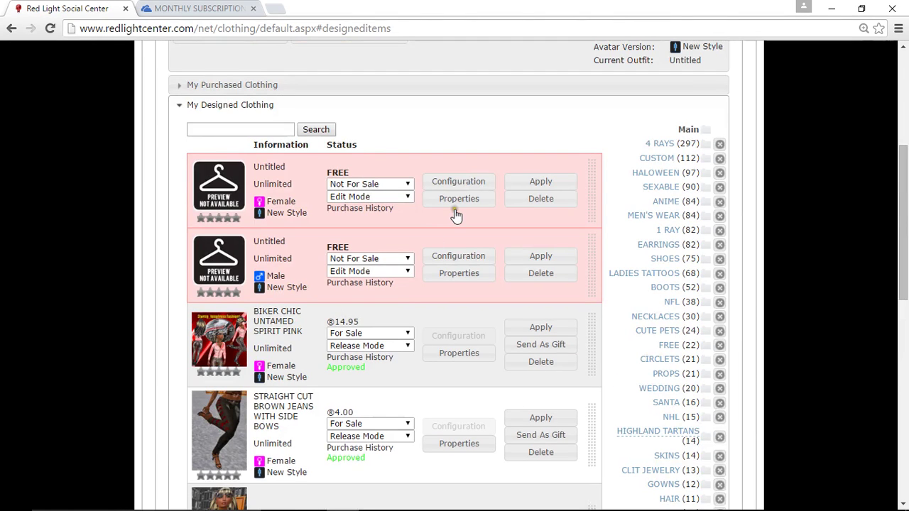
left_click(464, 183)
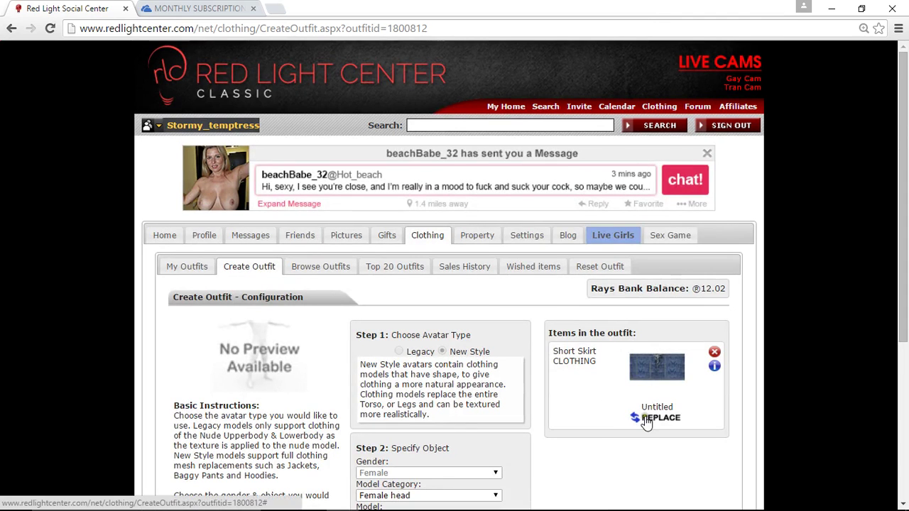
- Replace the Short Skirt texture with the updated DENIM SKIRT.png and proceed to the outfit's publishing page
left_click(647, 420)
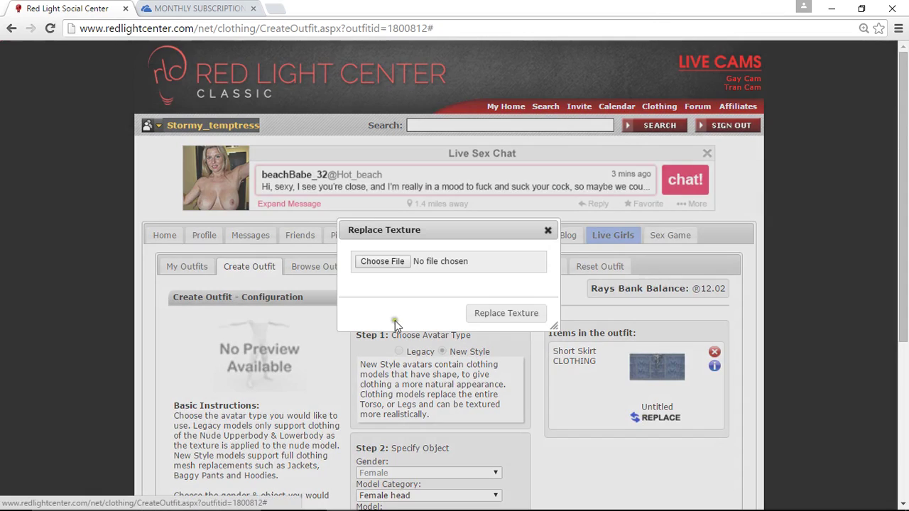
left_click(381, 261)
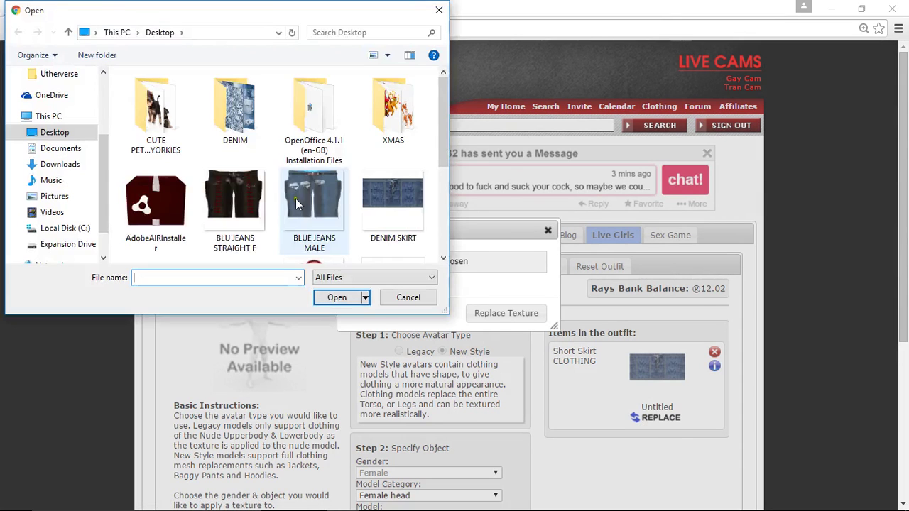
left_click(372, 191)
left_click(336, 298)
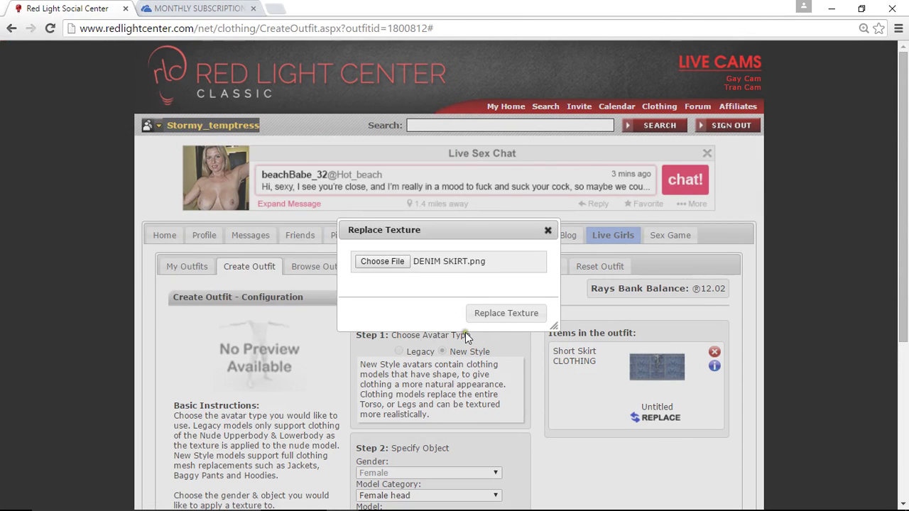
left_click(515, 318)
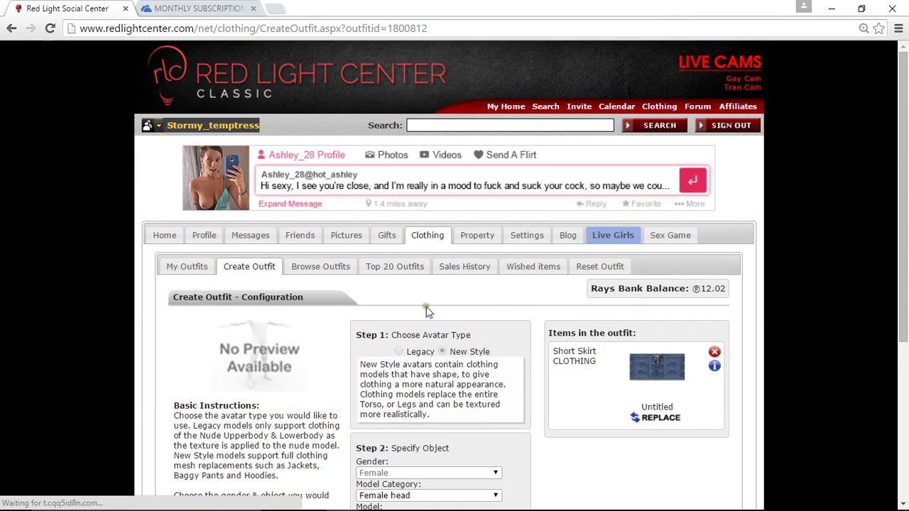
scroll(469, 355, "down", 4)
left_click(438, 392)
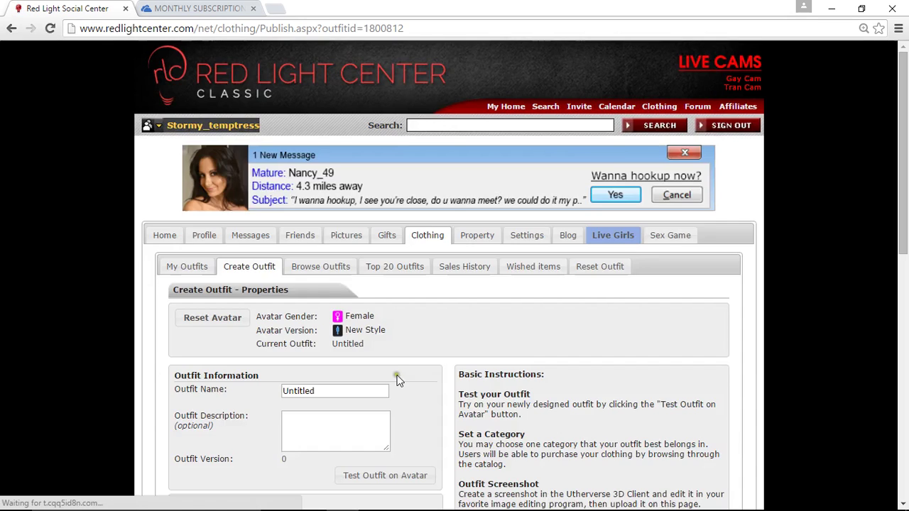
- Test the outfit on the avatar, then inspect the denim skirt in the Red Light Center 3D Client and save the avatar change
scroll(398, 405, "down", 1)
left_click(370, 417)
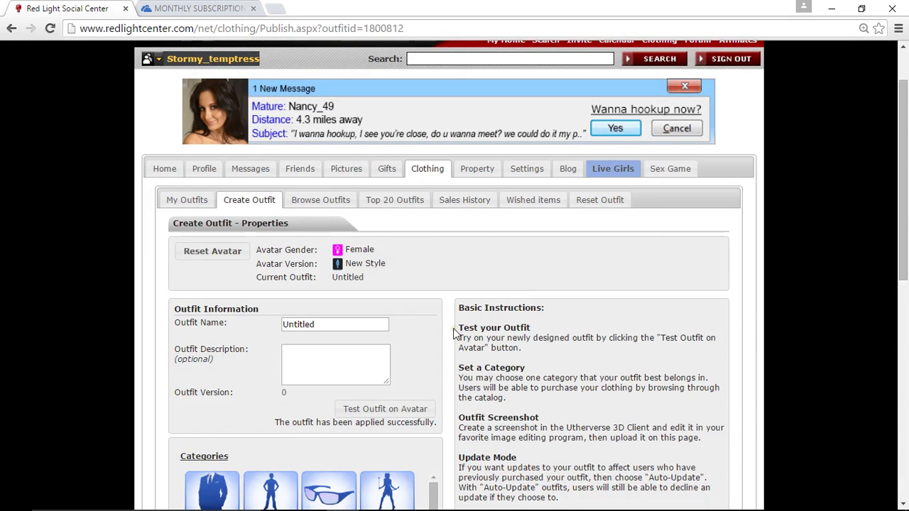
left_click(458, 506)
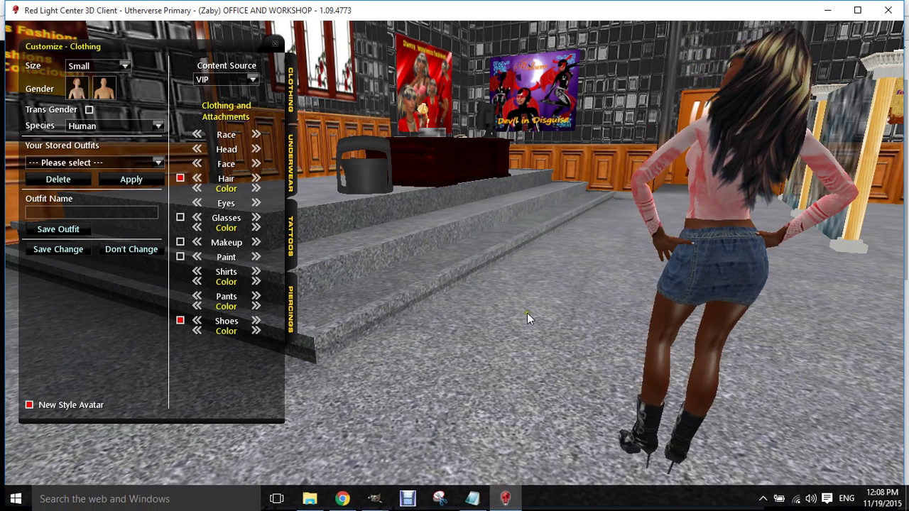
left_click_drag(527, 319, 814, 304)
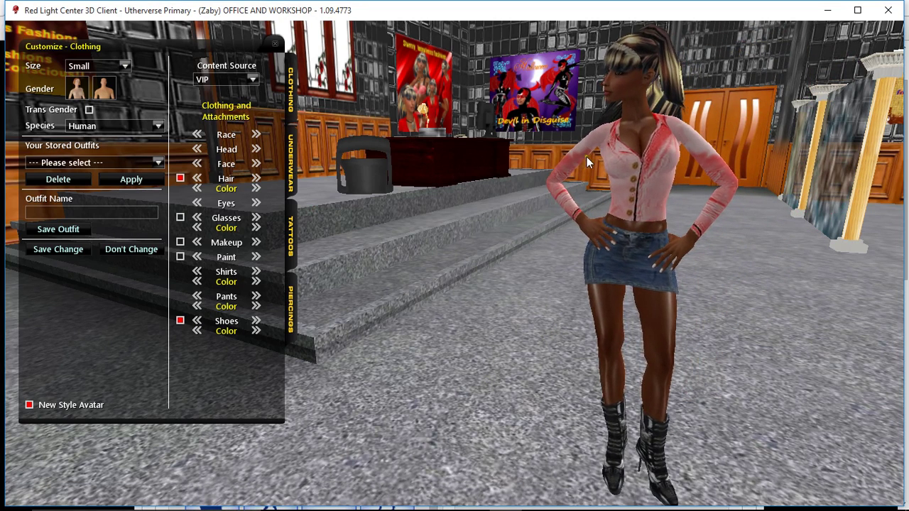
left_click(68, 248)
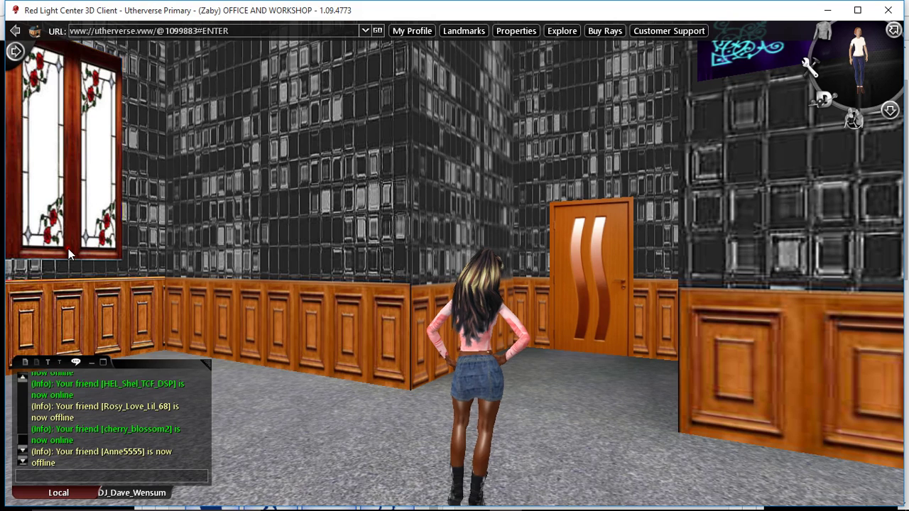
- Open the private chat with the waiting message and send the reply "lol just doing it now hun"
left_click(128, 491)
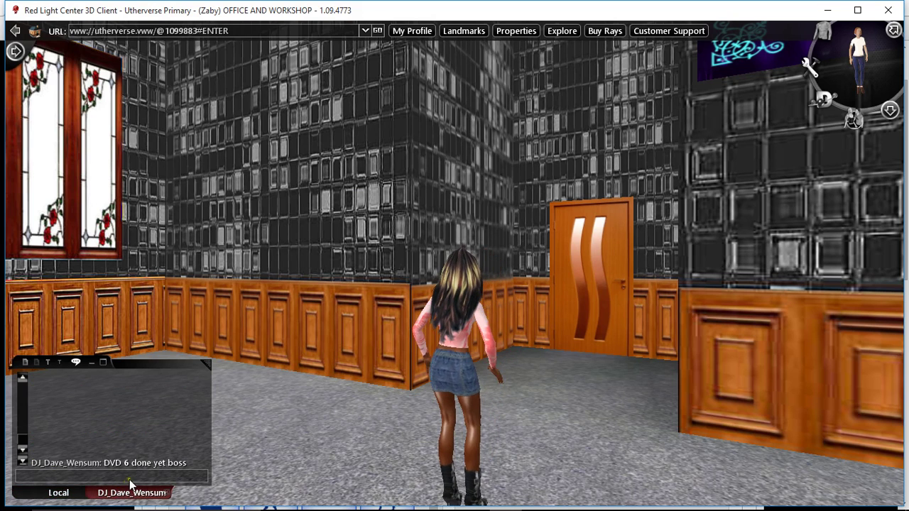
left_click(138, 479)
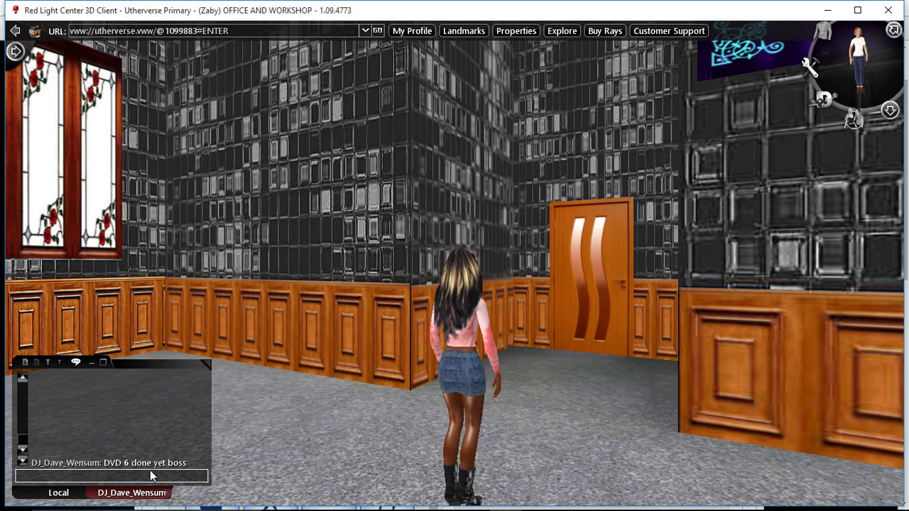
type("lol just")
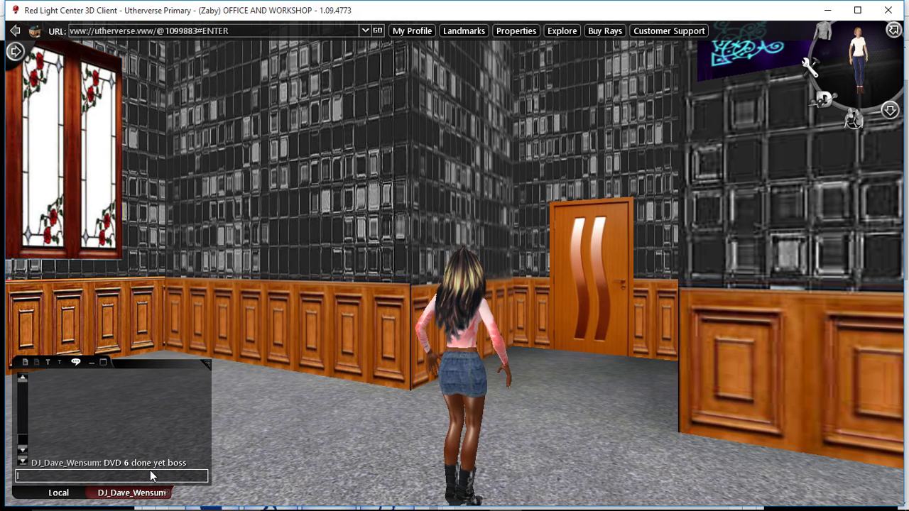
type(" doi")
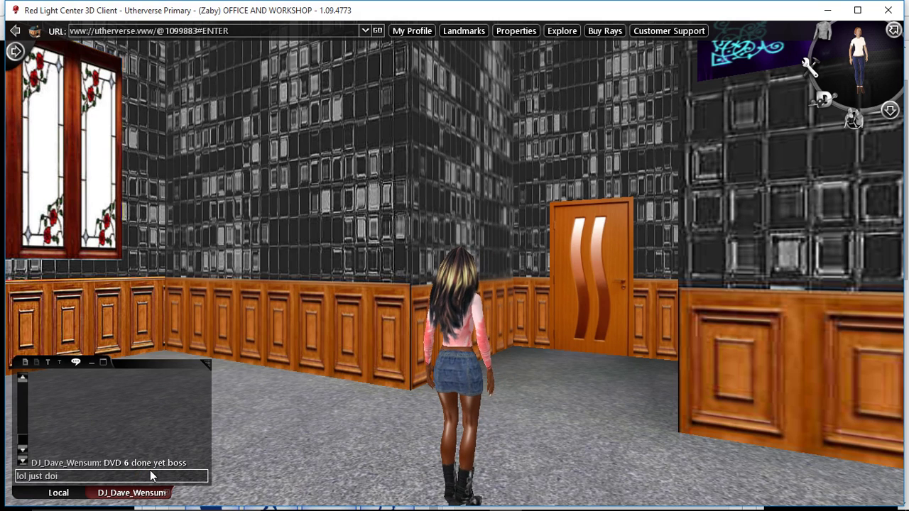
type("ng it now hun")
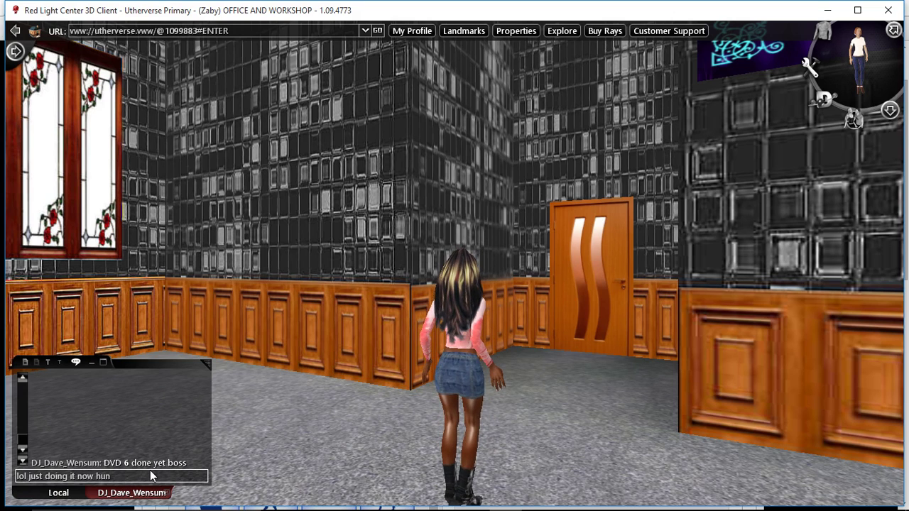
key("Return")
- Send a second private chat message reading "wasnt well thru the night n slept in :0"
type("wasnt well")
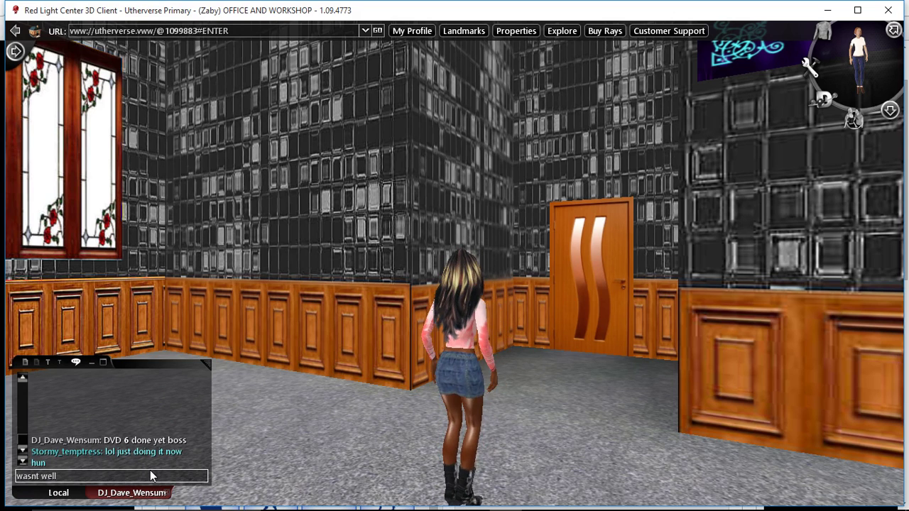
type(" thru the ni")
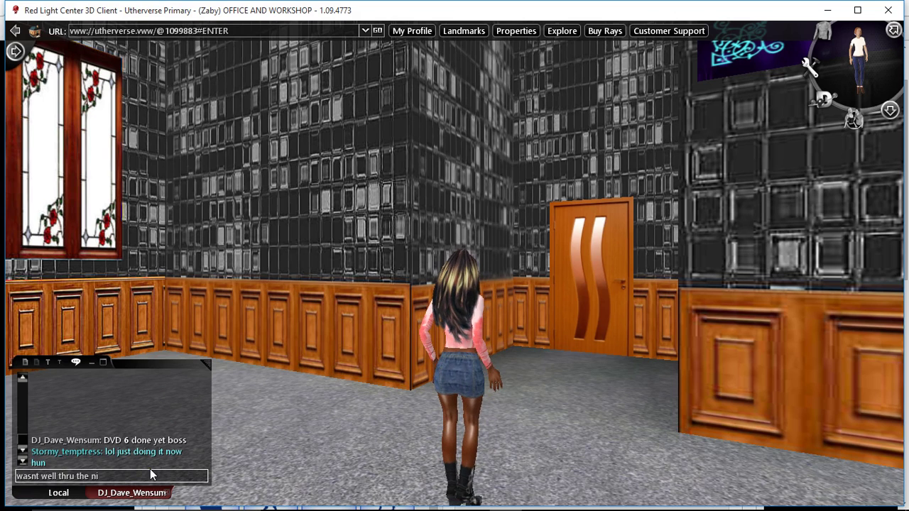
type("ght n slept")
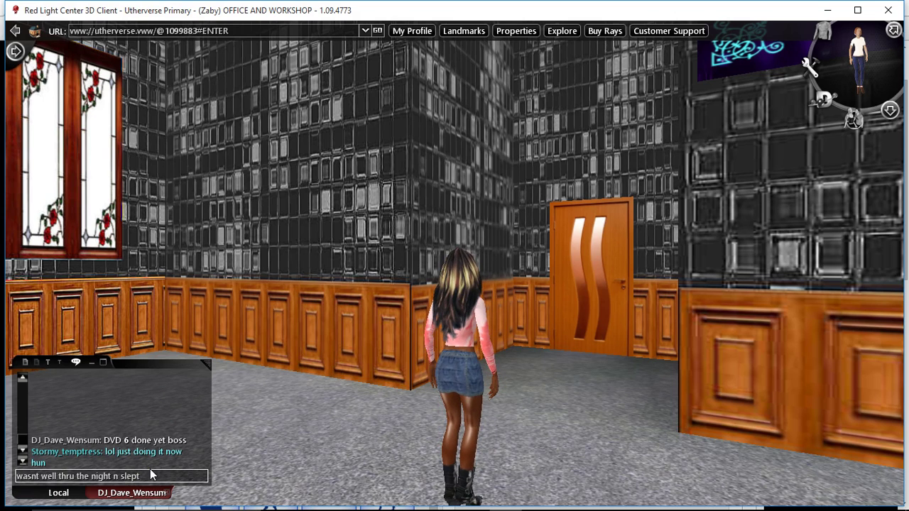
type(" in :0")
key("Return")
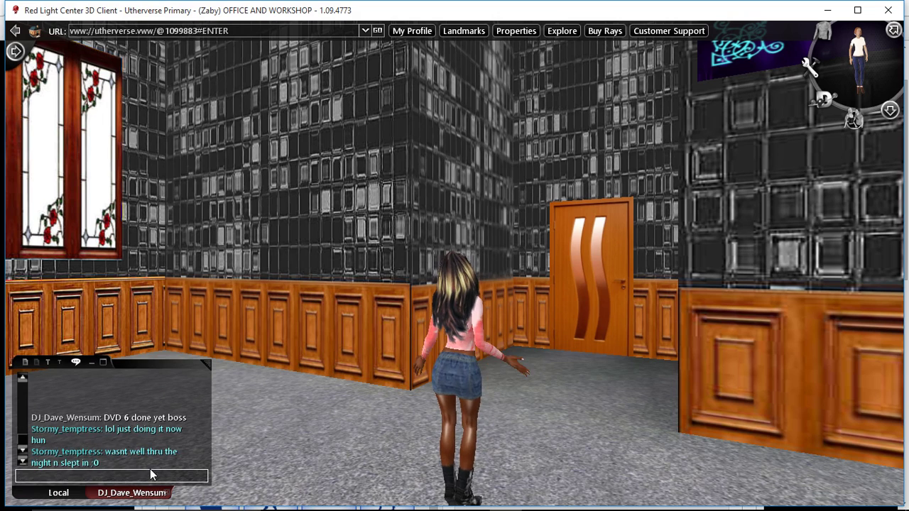
- Set the online status to AFK in the client settings and reopen the avatar's clothing customization
left_click(810, 68)
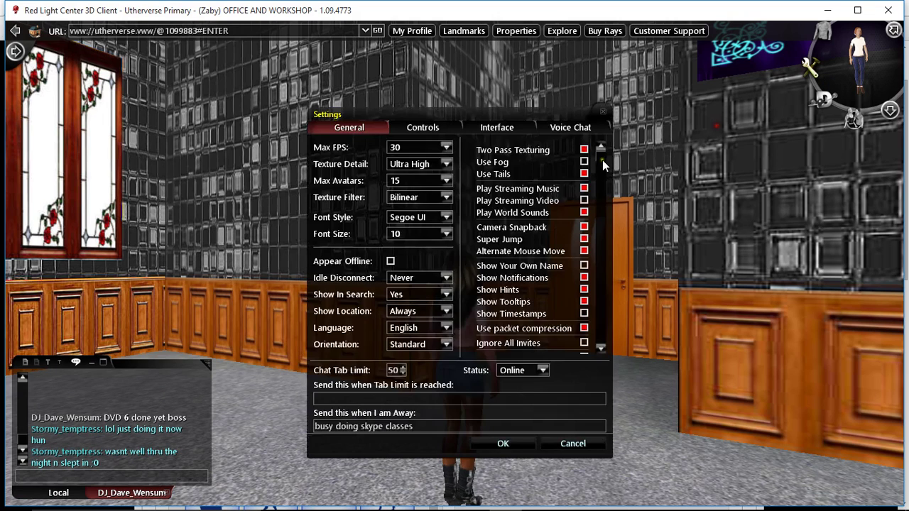
left_click(540, 371)
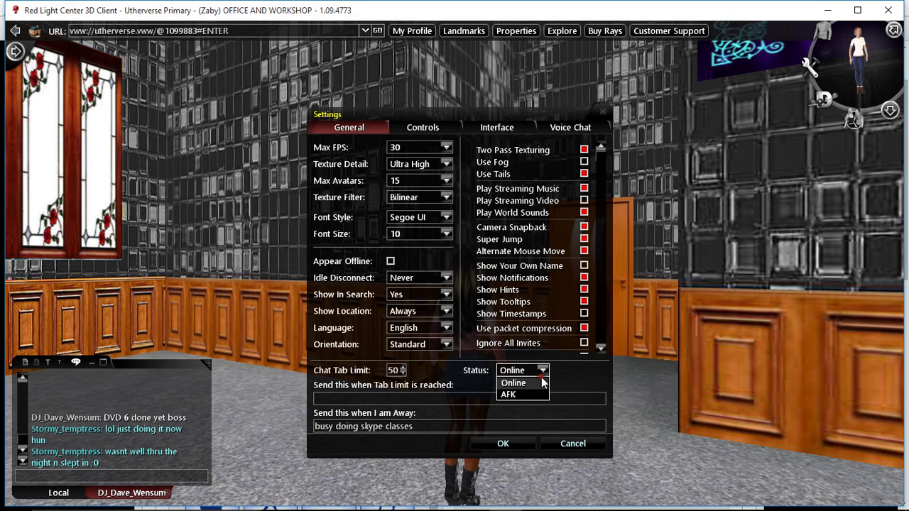
left_click(509, 408)
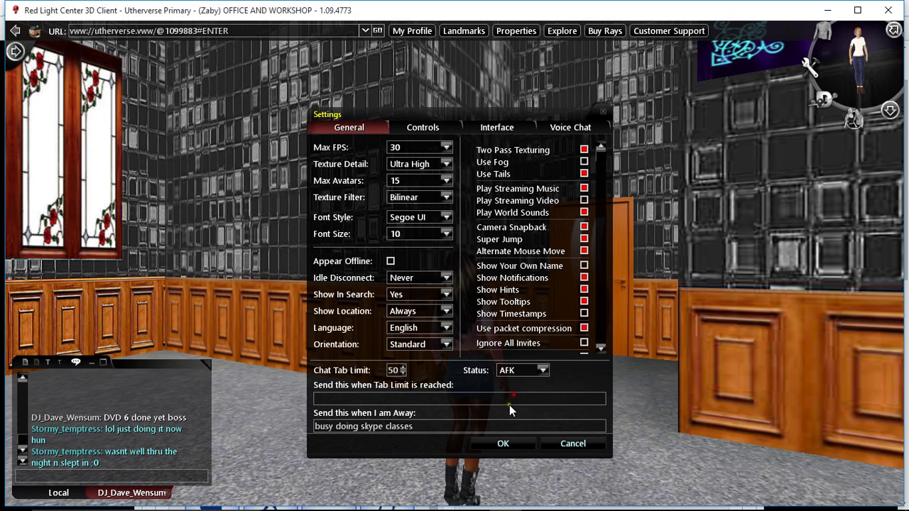
left_click(503, 444)
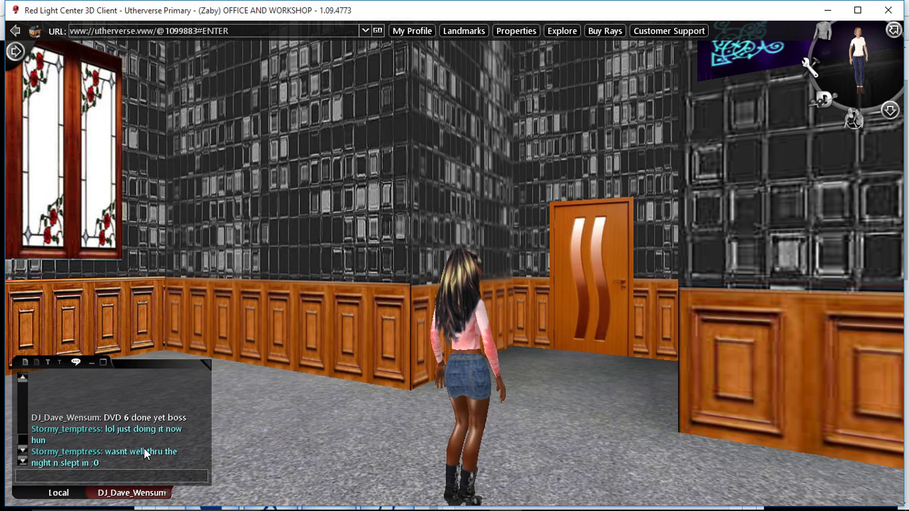
mouse_move(249, 506)
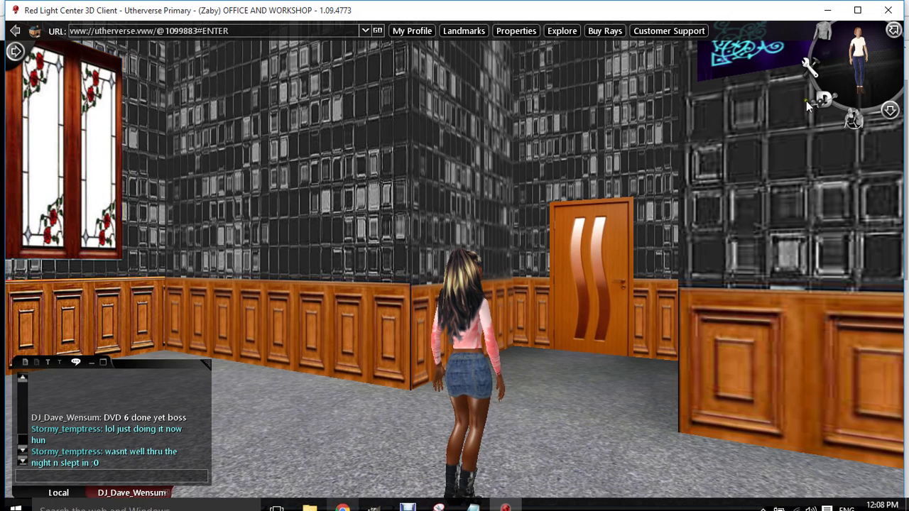
left_click(823, 32)
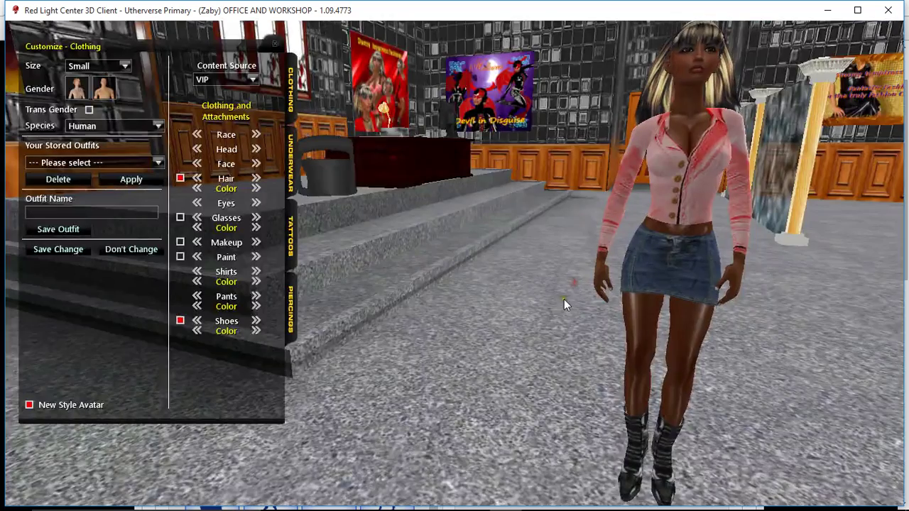
- Switch to GIMP and close the depositphotos_2141656-Denim-Texture-4 image without saving its changes
left_click(374, 498)
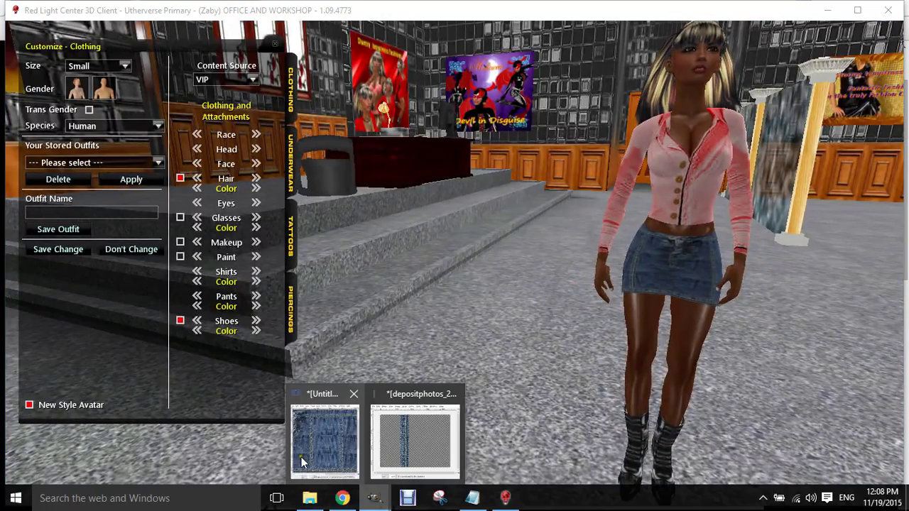
left_click(302, 462)
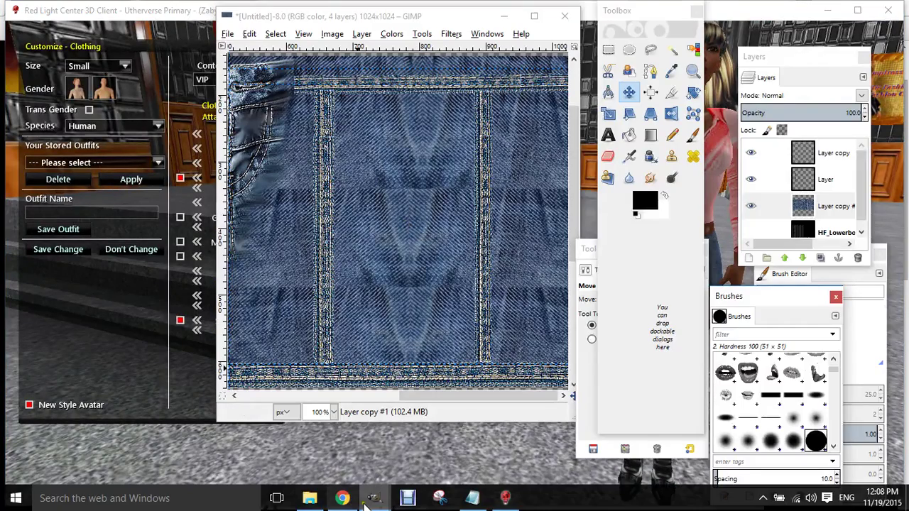
left_click(366, 501)
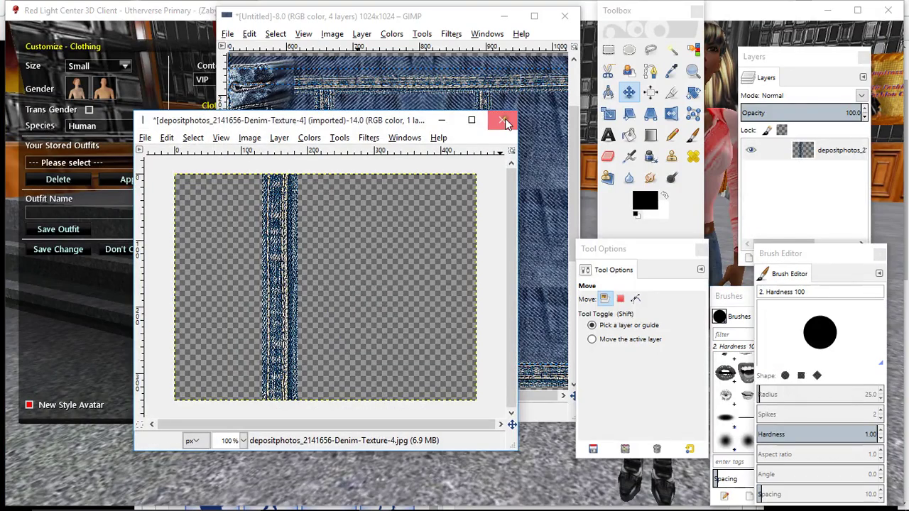
left_click(502, 120)
left_click(330, 360)
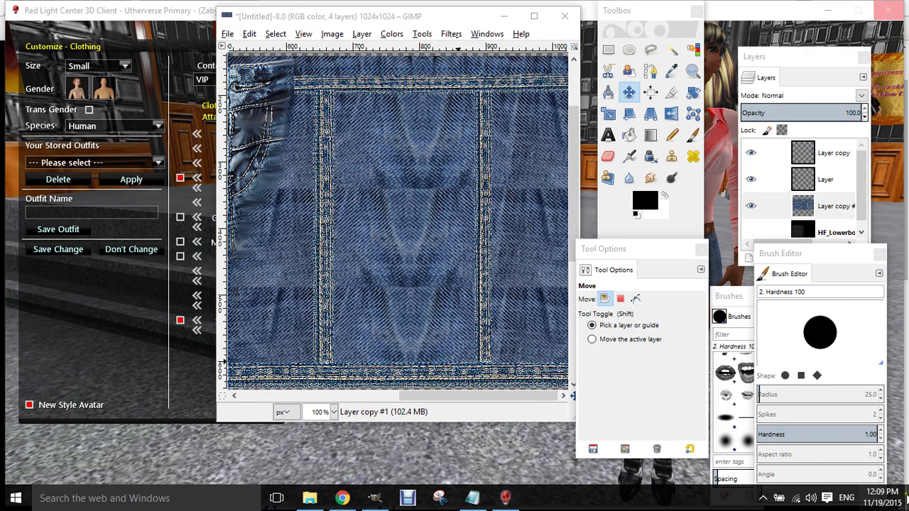
- Minimize the skirt image, the 3D client and the browser, and bring up the DENIM folder
left_click(504, 16)
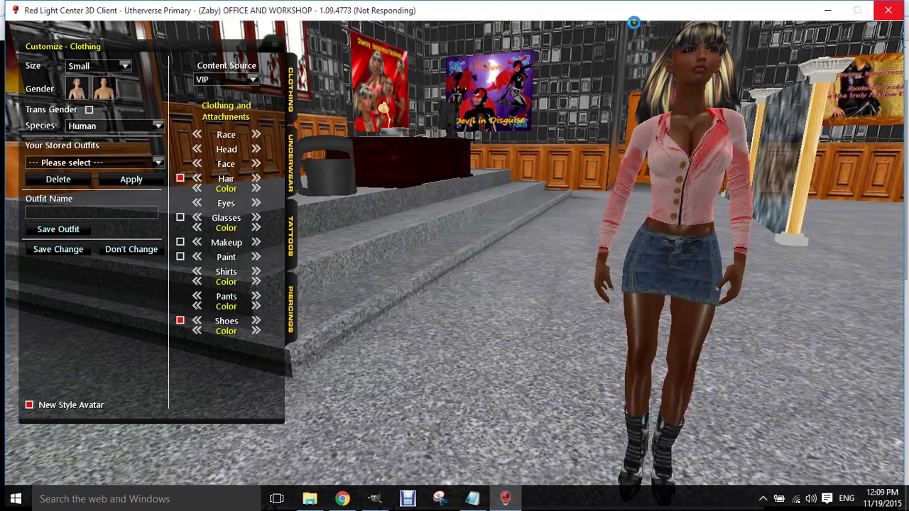
left_click(829, 15)
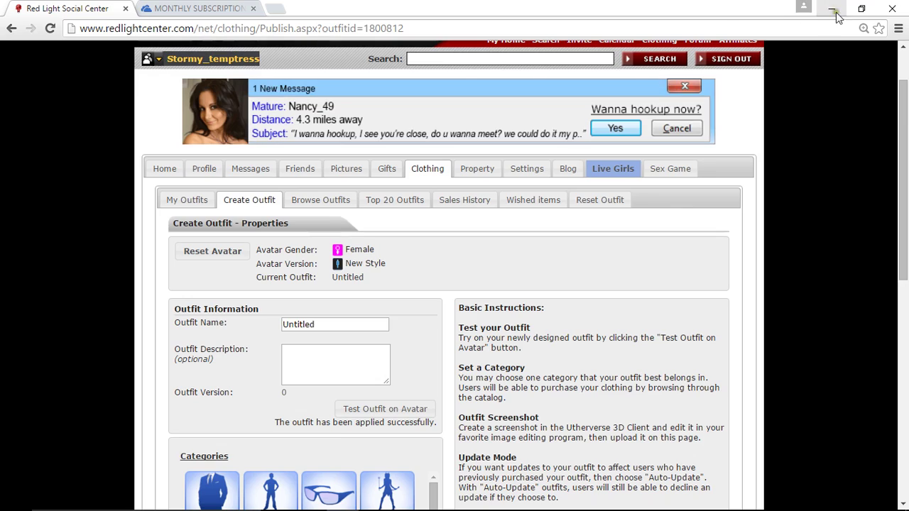
left_click(831, 9)
double_click(174, 312)
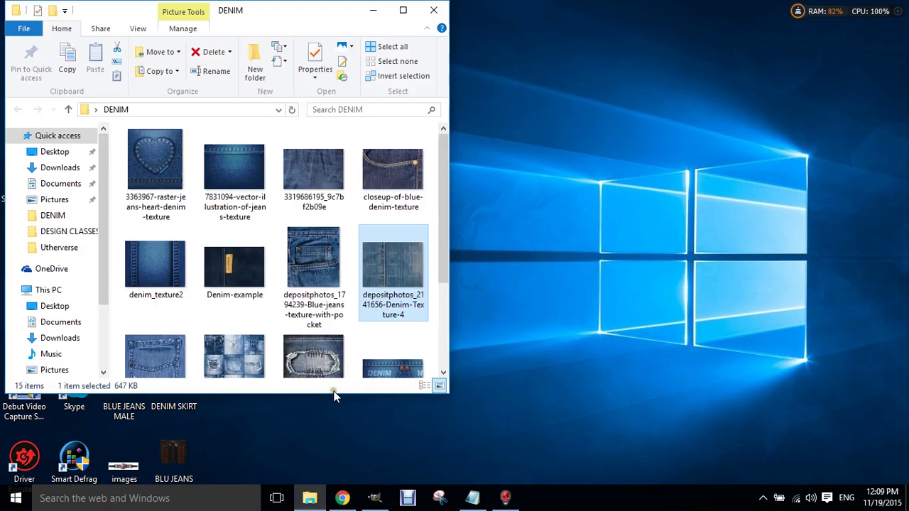
- Open the closeup-of-blue-denim-texture image from the DENIM folder in GIMP and minimize the folder window
left_click(387, 172)
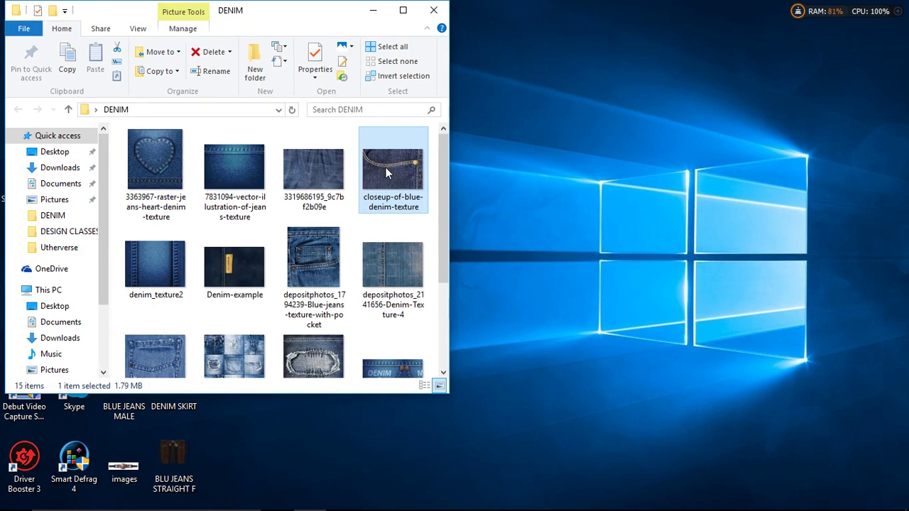
right_click(386, 167)
mouse_move(436, 337)
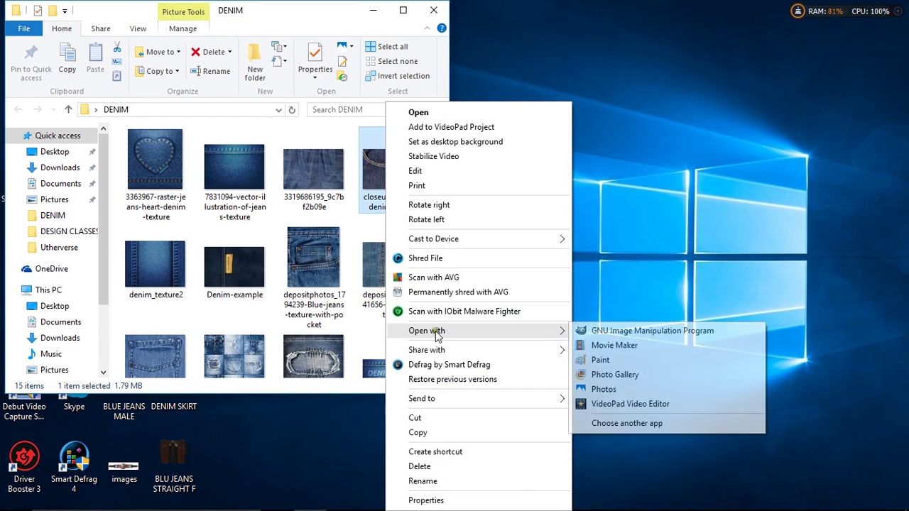
left_click(630, 332)
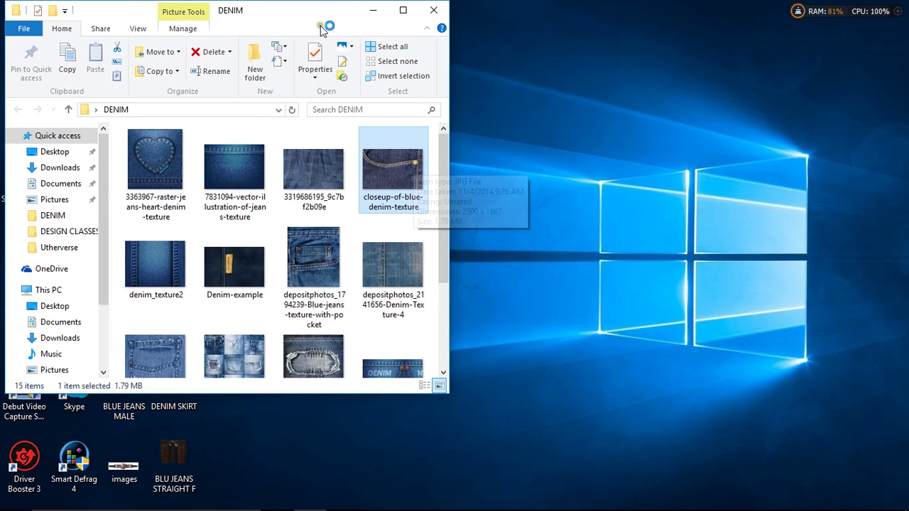
left_click(370, 12)
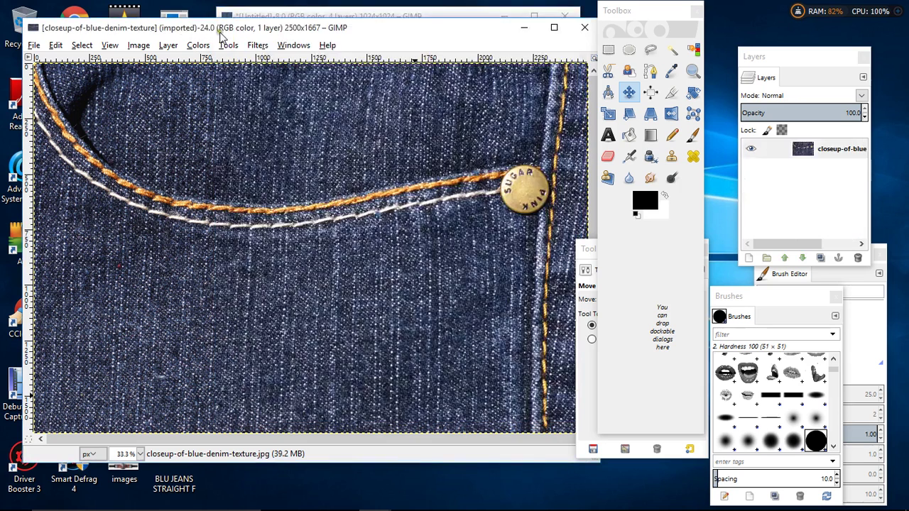
- Scale the closeup-of-blue-denim-texture image down to 442 × 295 pixels
left_click(140, 46)
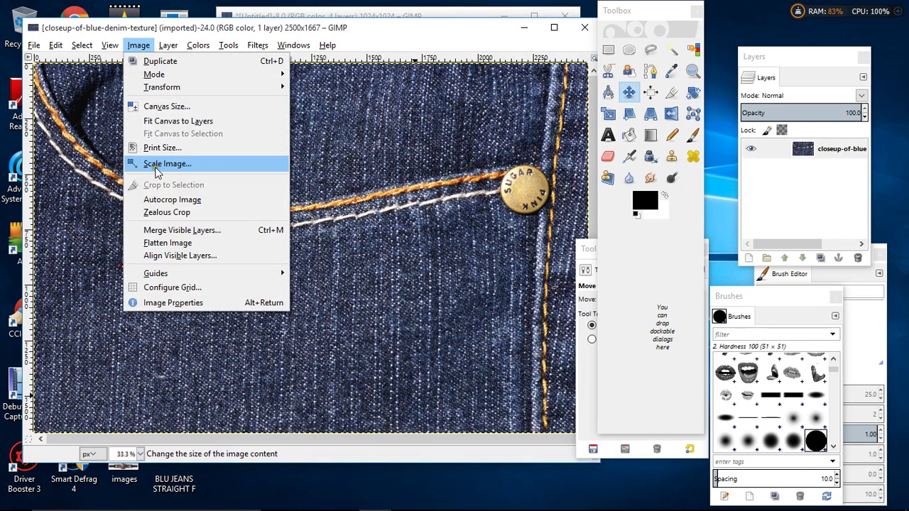
left_click(158, 168)
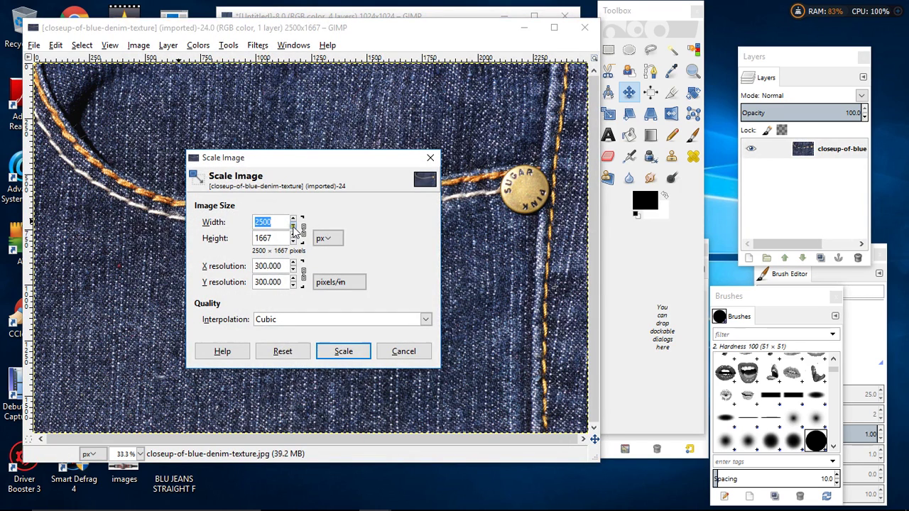
left_click(293, 226)
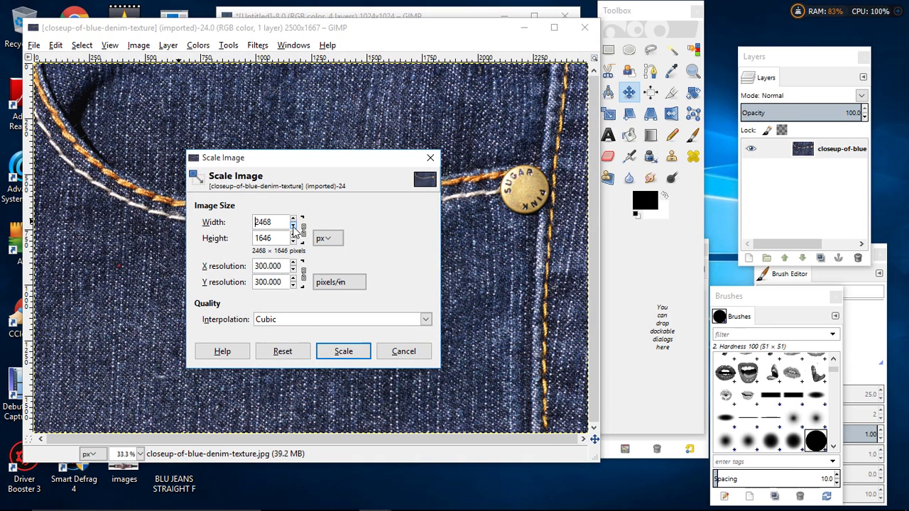
left_click(293, 226)
left_click(293, 225)
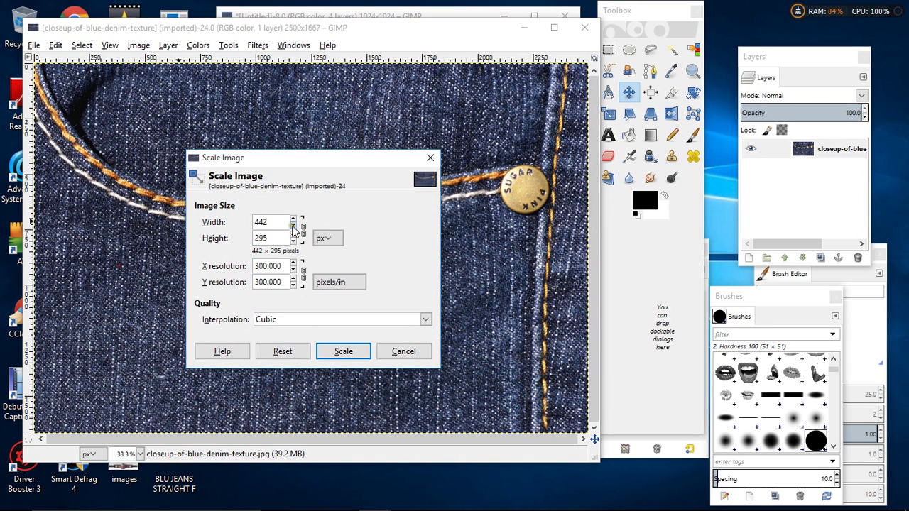
left_click(331, 354)
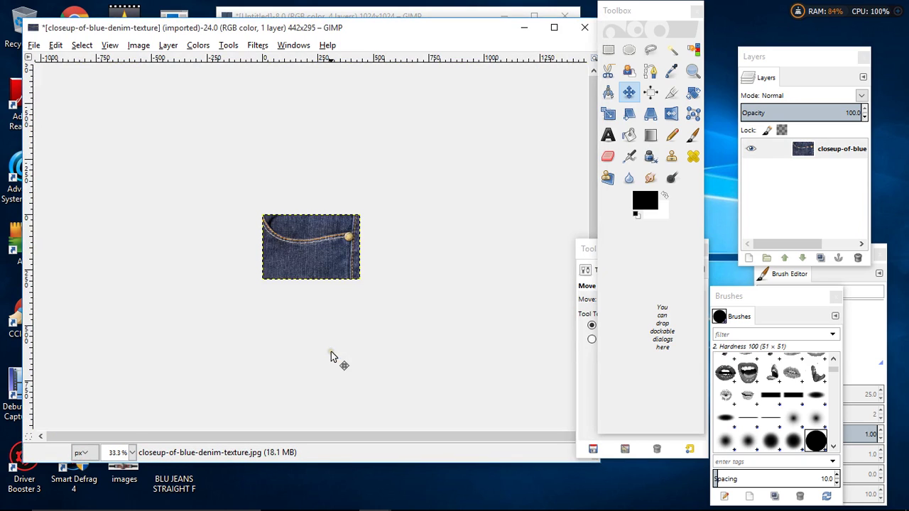
- Shrink and reposition the closeup-of-blue-denim-texture window over the skirt image, and zoom the pocket image to 200%
left_click_drag(324, 15, 341, 175)
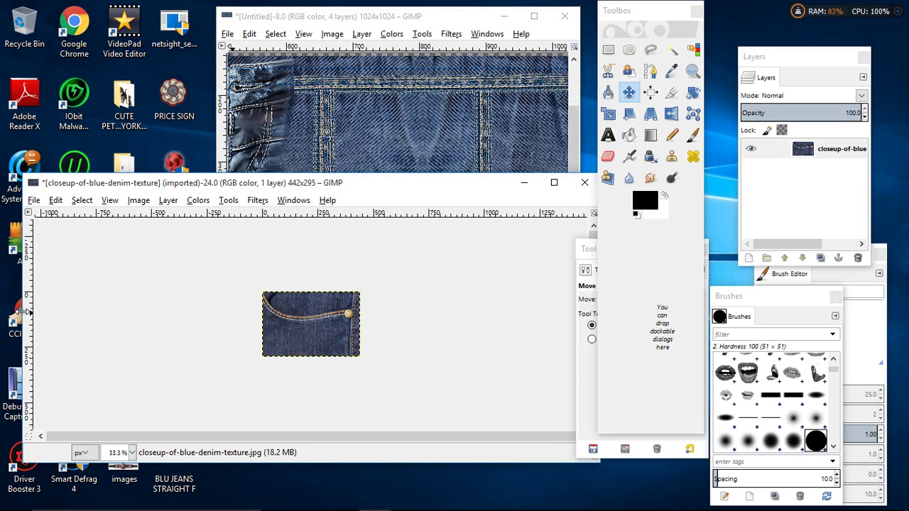
left_click_drag(23, 312, 284, 312)
left_click_drag(481, 186, 338, 44)
left_click(249, 306)
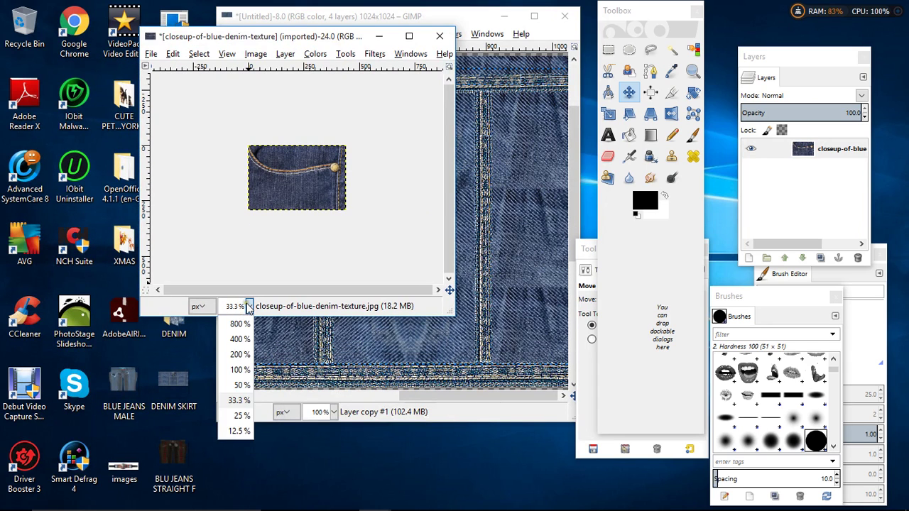
left_click(233, 369)
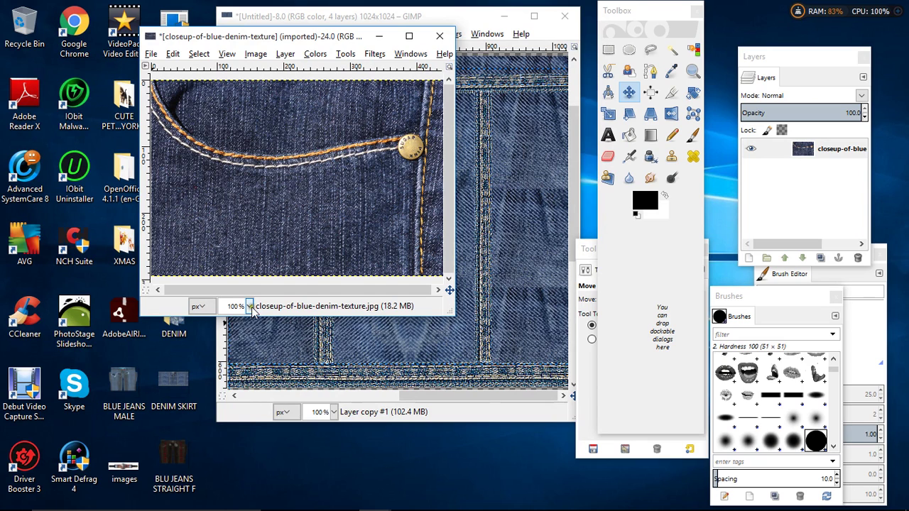
left_click(249, 306)
left_click(239, 364)
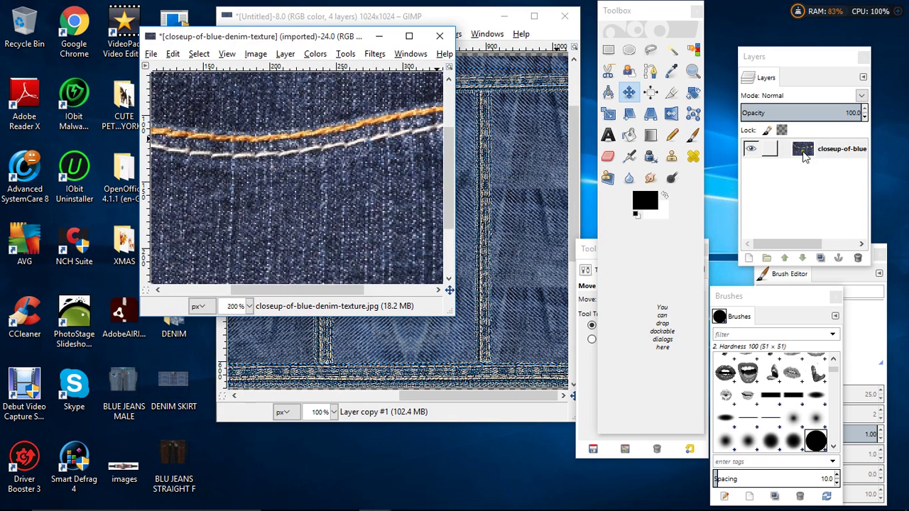
- Add an alpha channel to the closeup-of-blue-denim-texture layer
left_click(841, 149)
right_click(842, 149)
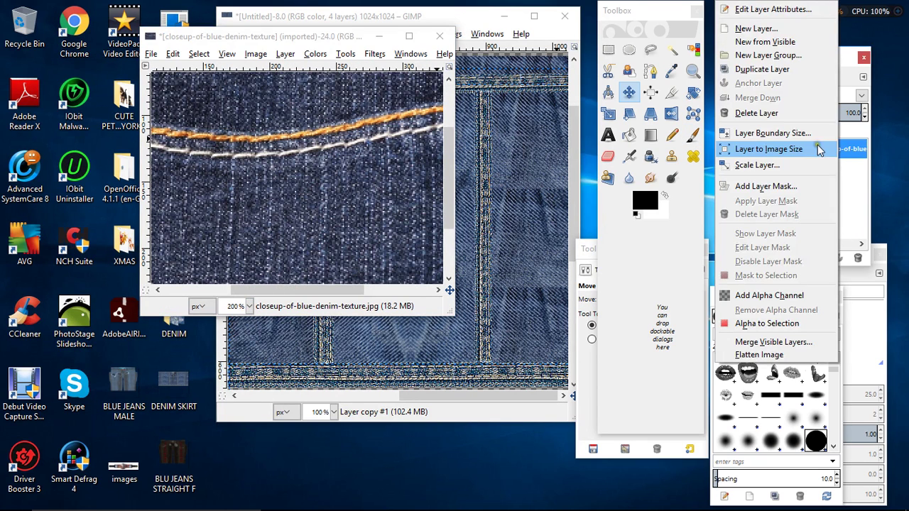
left_click(760, 299)
- Trace a Free Select outline from the image's upper-left corner around the pocket shadow and along the upper edge of the stitching to the button
left_click(650, 49)
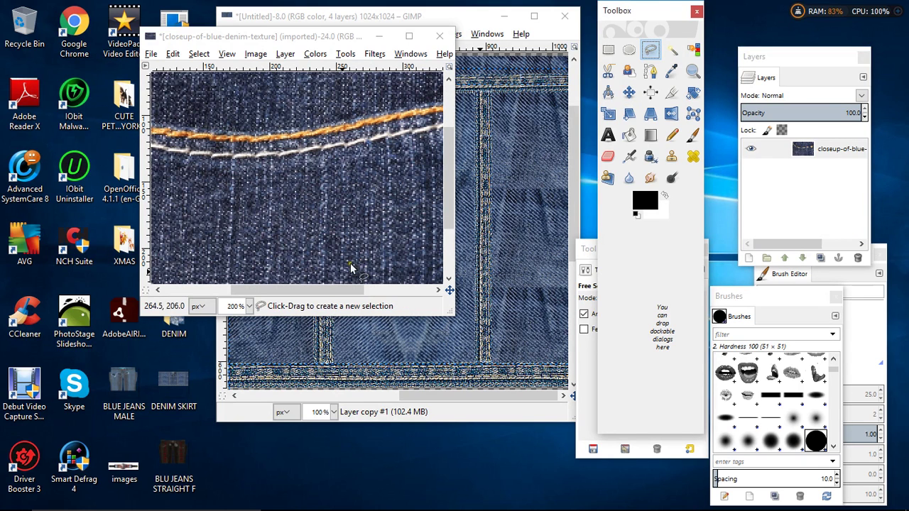
left_click_drag(266, 290, 192, 289)
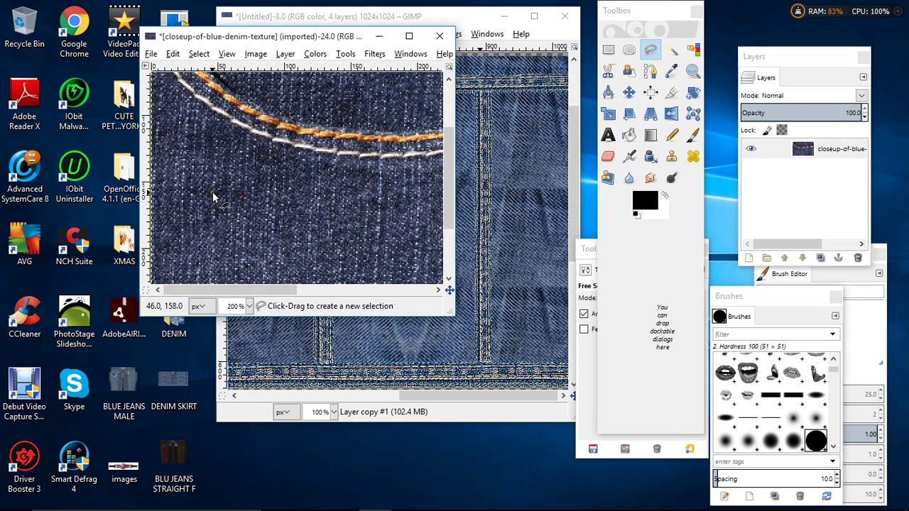
scroll(213, 197, "up", 5)
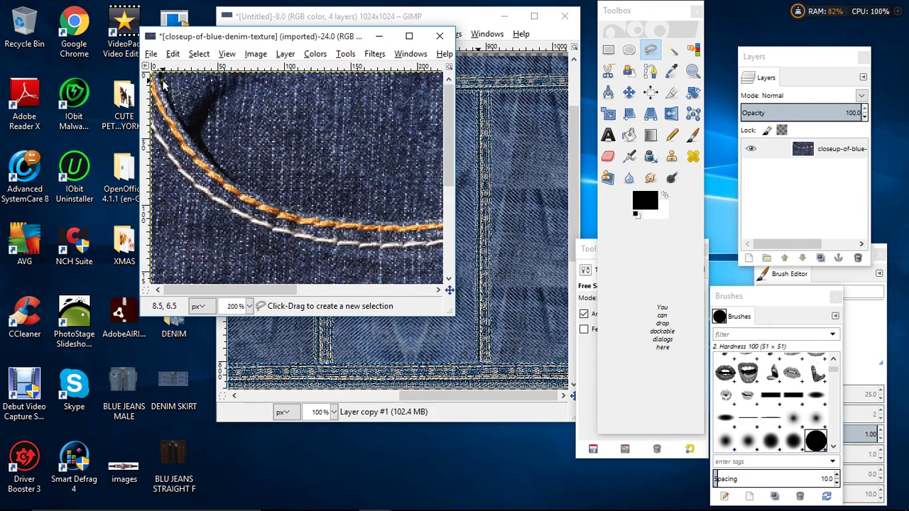
left_click_drag(152, 75, 244, 76)
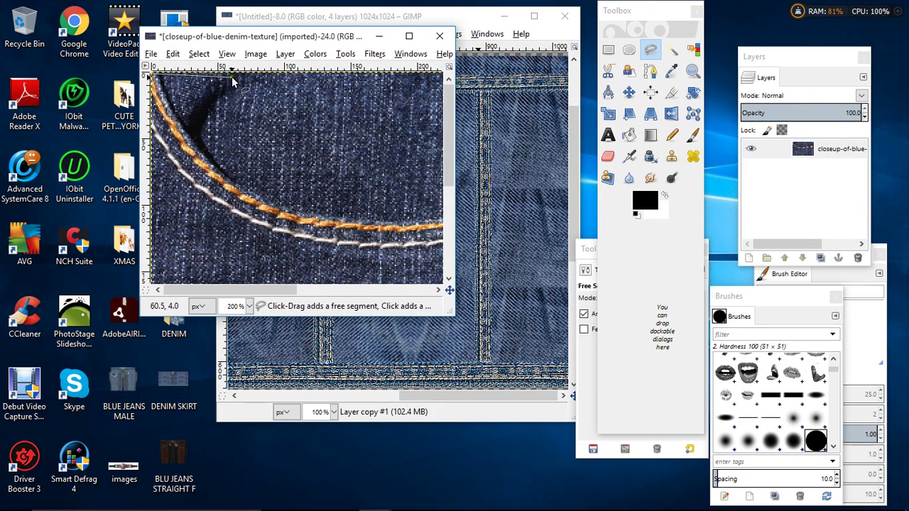
mouse_move(231, 147)
left_mouse_down()
mouse_move(250, 187)
mouse_move(300, 208)
mouse_move(375, 220)
left_mouse_up()
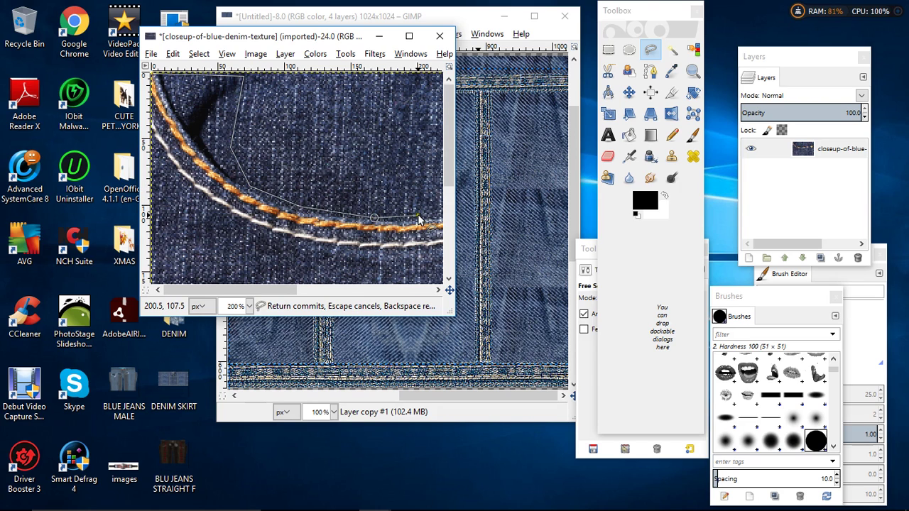
left_click_drag(282, 297, 356, 297)
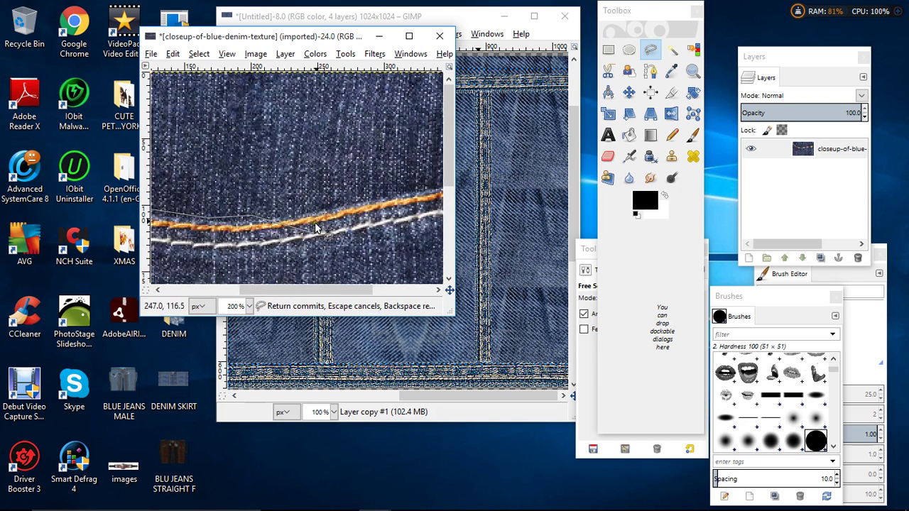
left_click(403, 192)
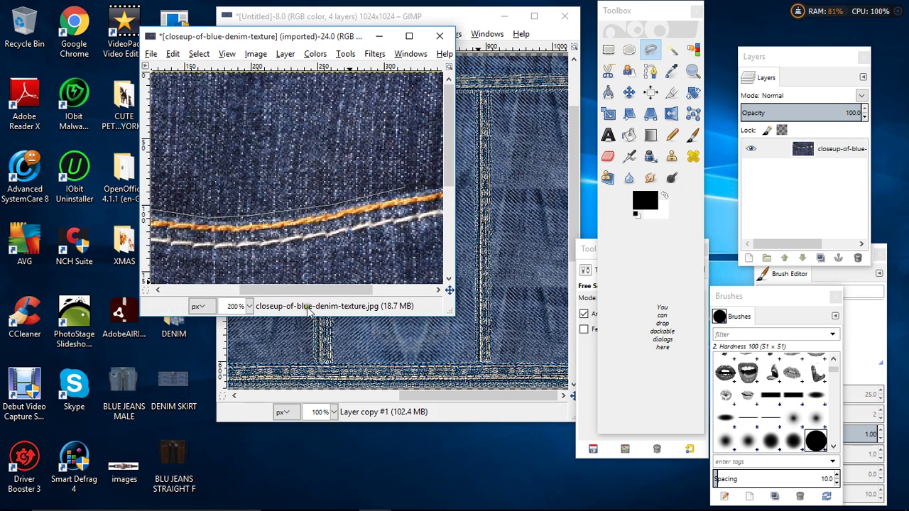
left_click_drag(313, 290, 373, 290)
left_click(367, 173)
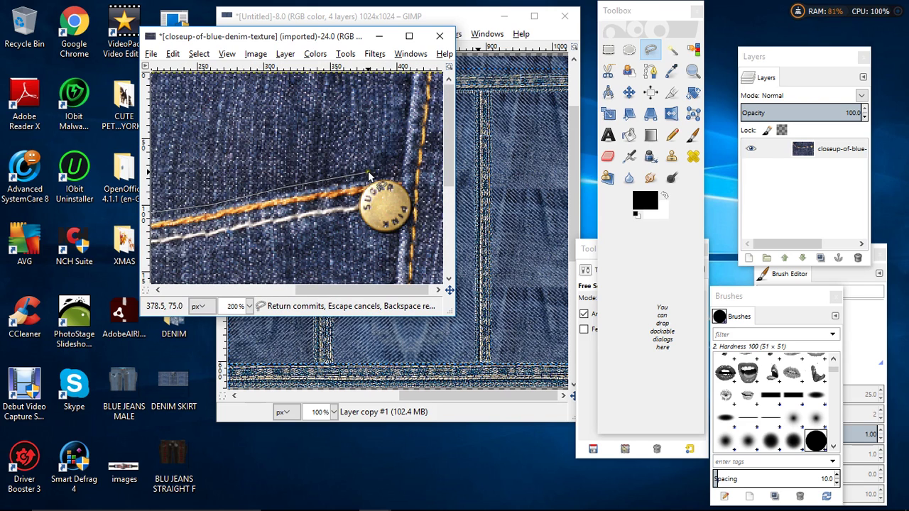
- Continue the outline around the brass button and back along the lower edge of the white stitching, closing it at the starting corner
left_click(411, 179)
left_click(414, 220)
left_click(395, 240)
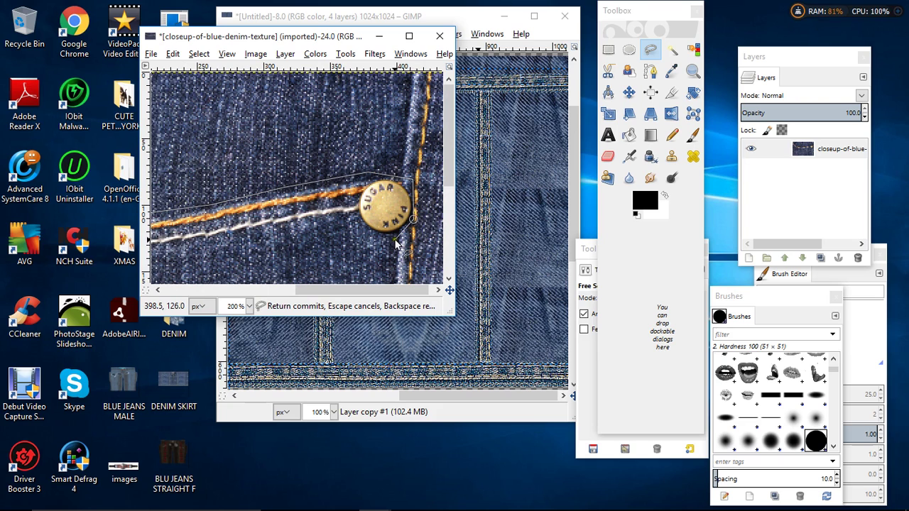
left_click(340, 226)
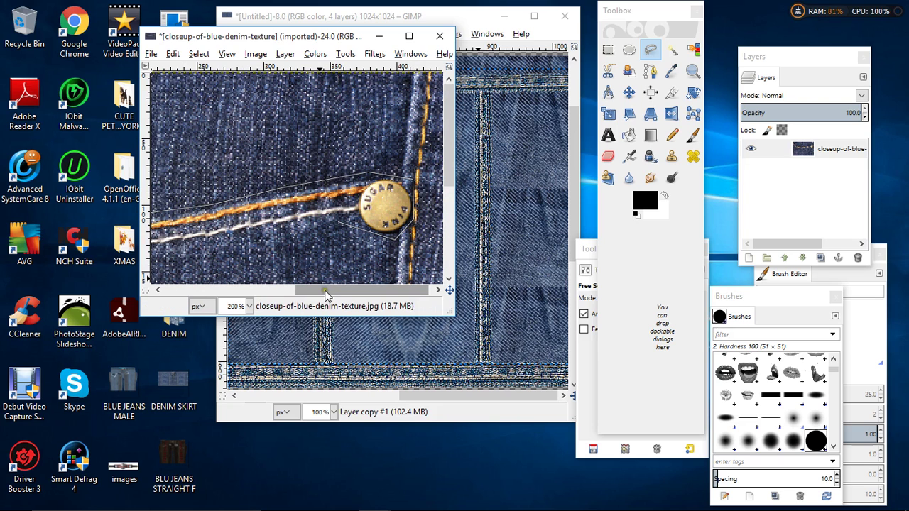
left_click_drag(322, 289, 179, 289)
left_click(181, 253)
left_click(166, 185)
left_click(159, 165)
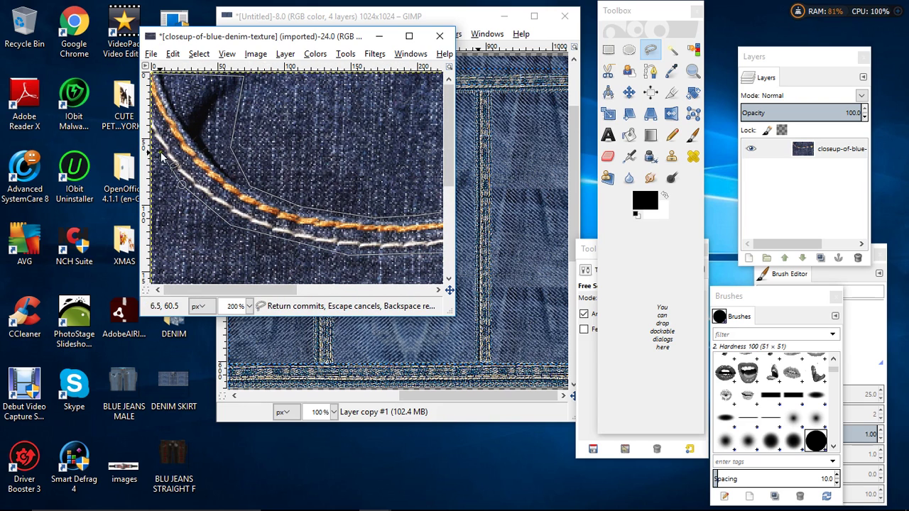
double_click(152, 74)
- Invert the selection, cut away the denim around the pocket trim, and clear the selection
left_click(199, 54)
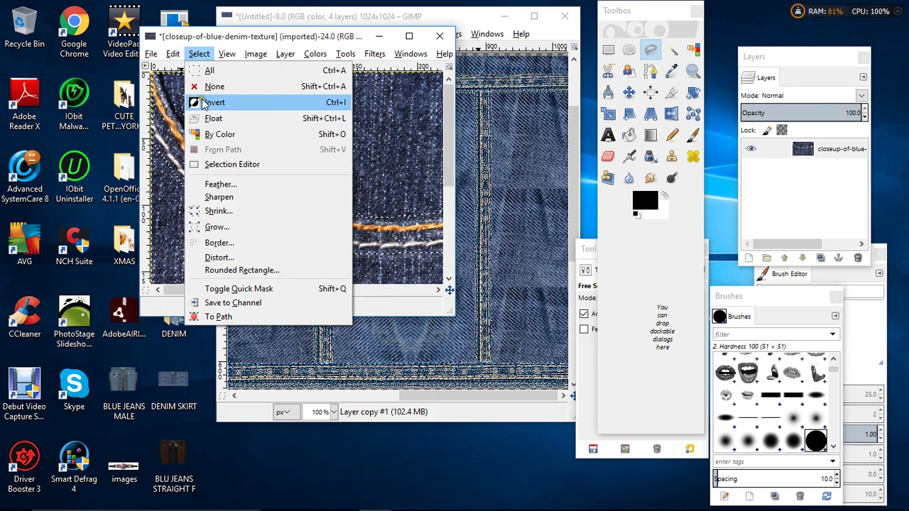
left_click(207, 99)
right_click(269, 157)
mouse_move(298, 183)
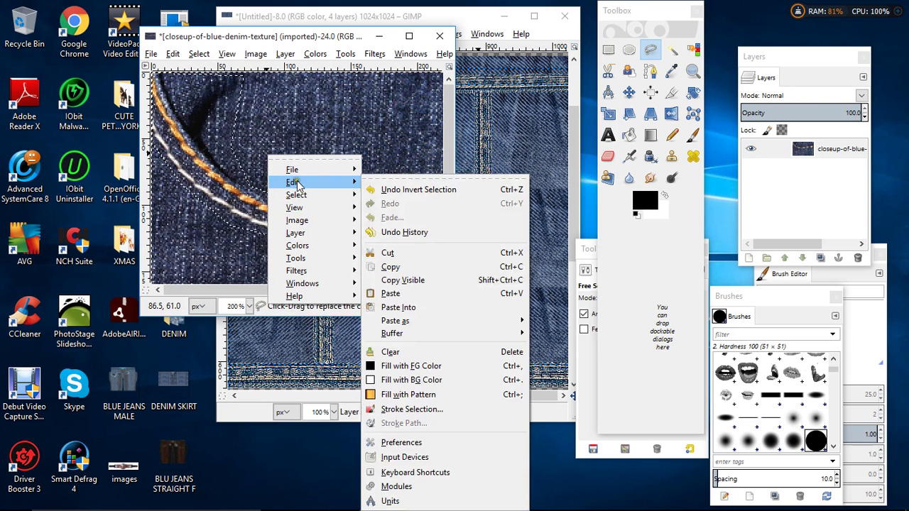
left_click(388, 253)
left_click(609, 51)
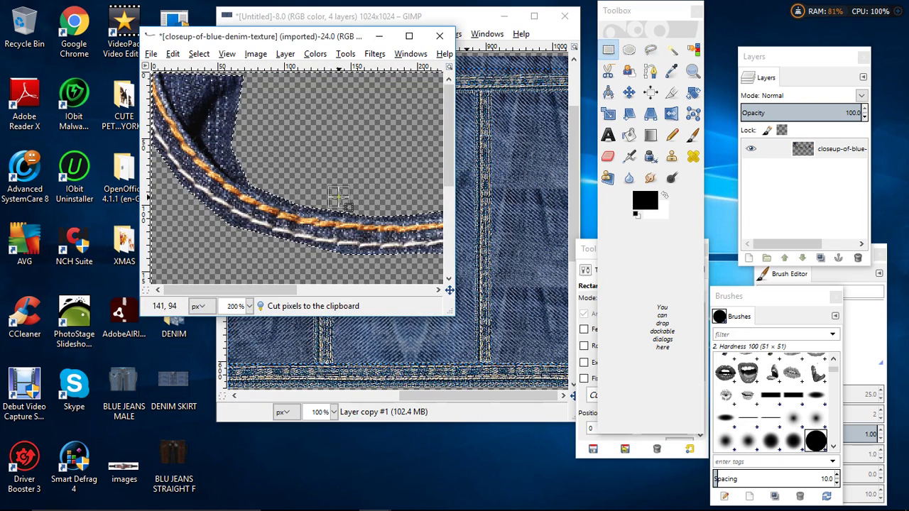
left_click(326, 126)
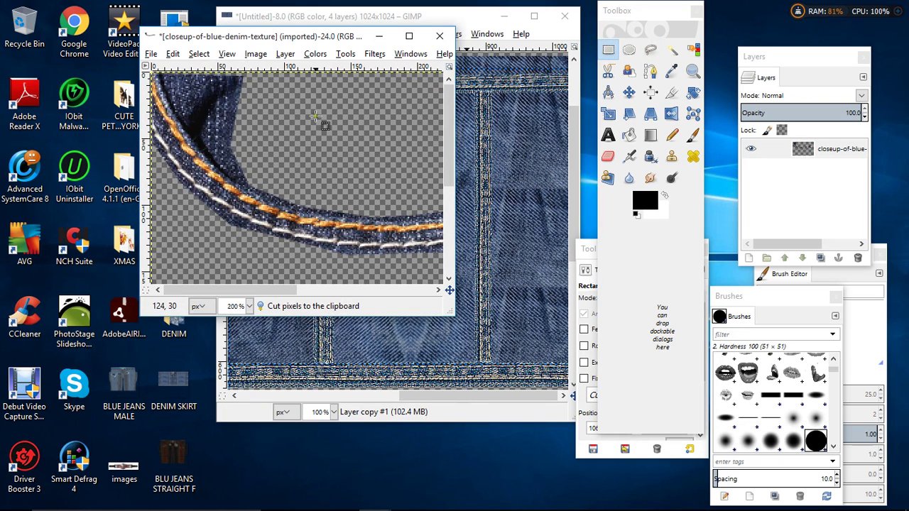
- Repeat the Sharpen filter on the isolated pocket trim and copy the result to the clipboard
left_click(629, 93)
left_click(372, 55)
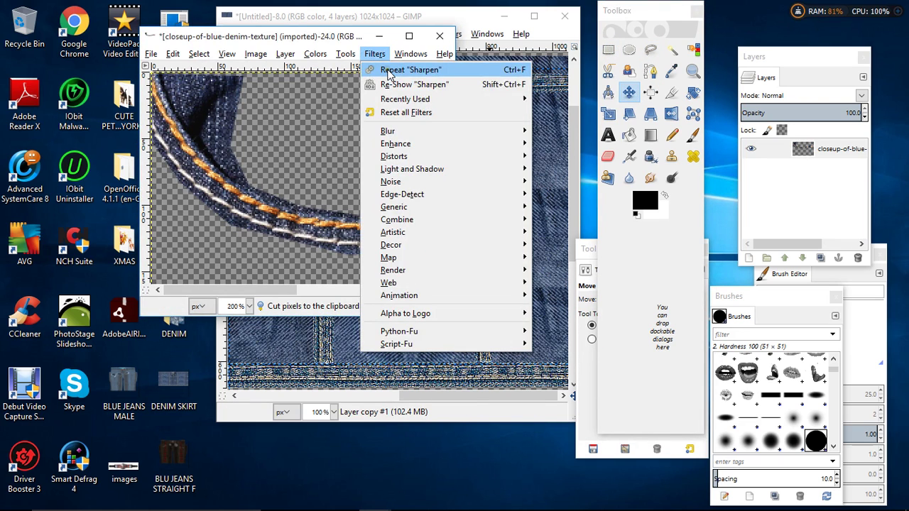
left_click(389, 73)
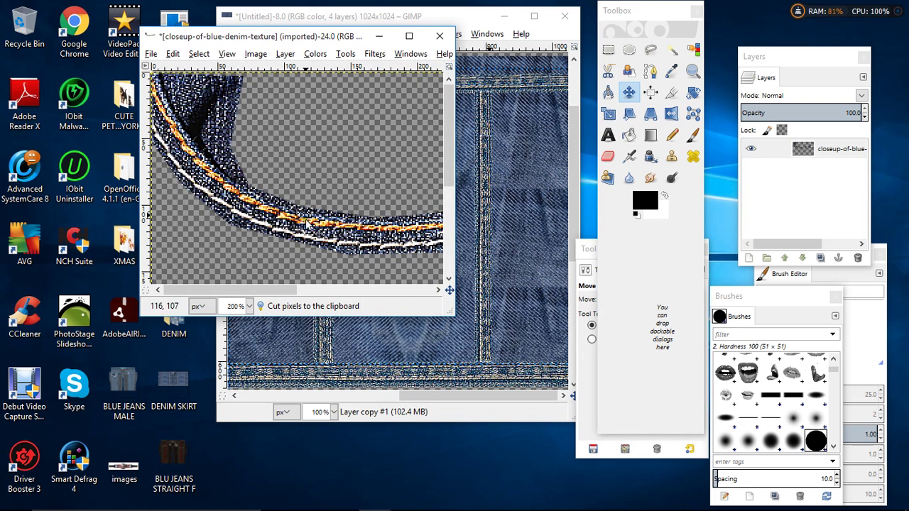
right_click(220, 173)
mouse_move(246, 199)
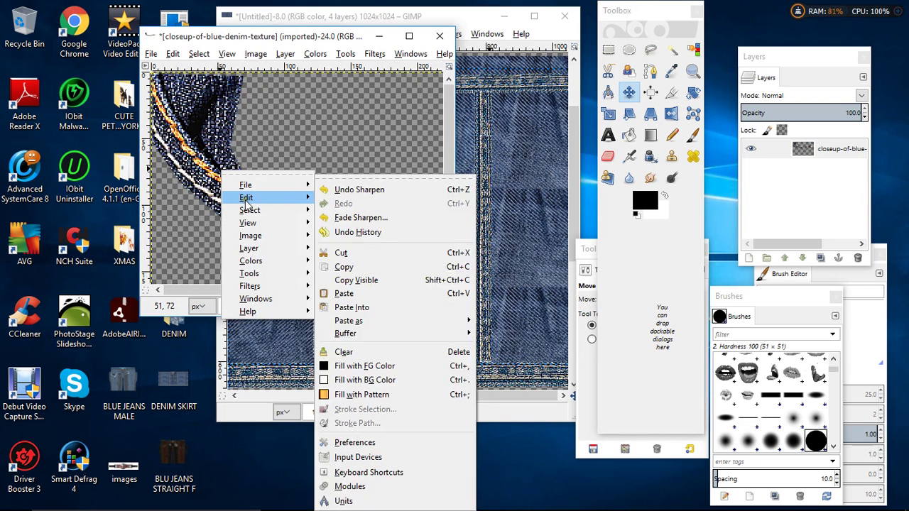
left_click(356, 267)
- Switch to the Untitled skirt image and merge its upper layers down into Layer copy #1
left_click(370, 22)
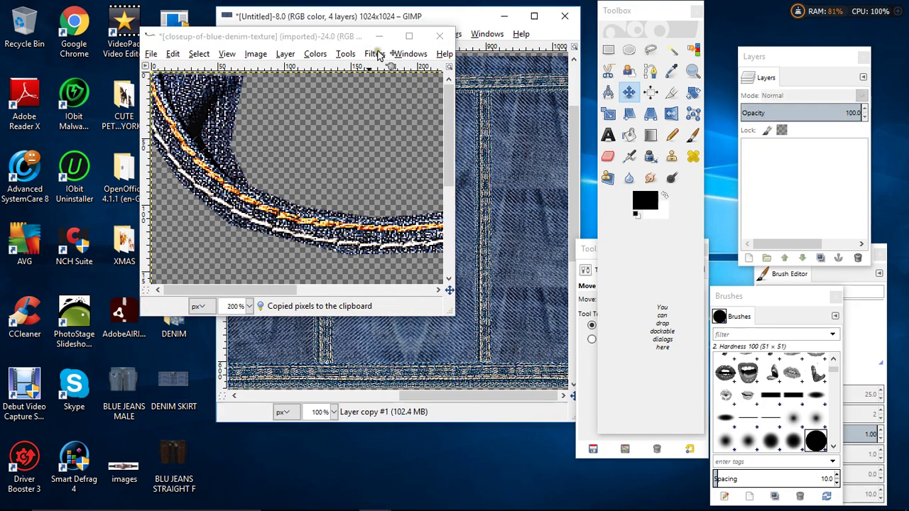
left_click(749, 179)
right_click(834, 149)
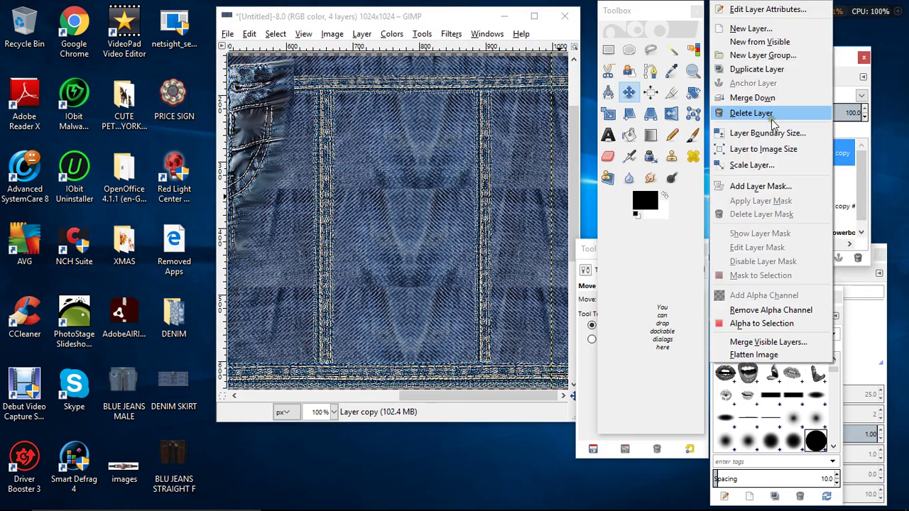
left_click(746, 95)
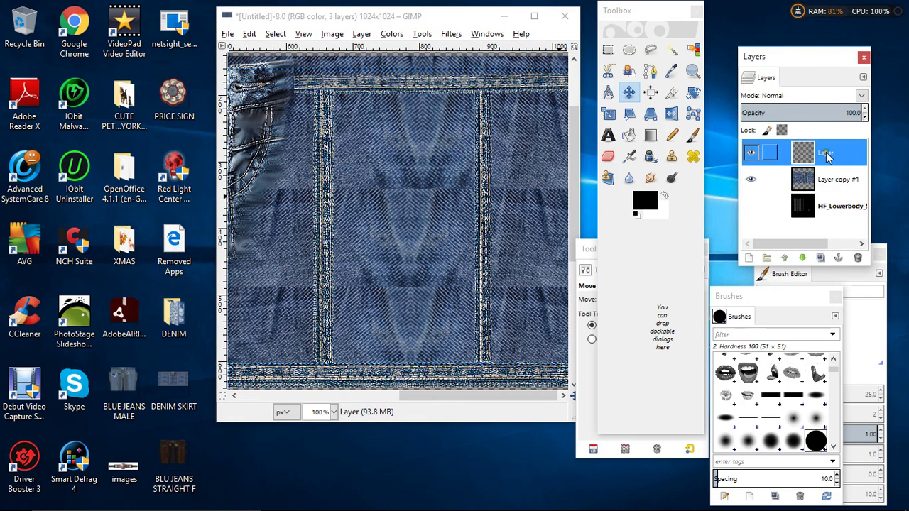
right_click(828, 156)
left_click(760, 95)
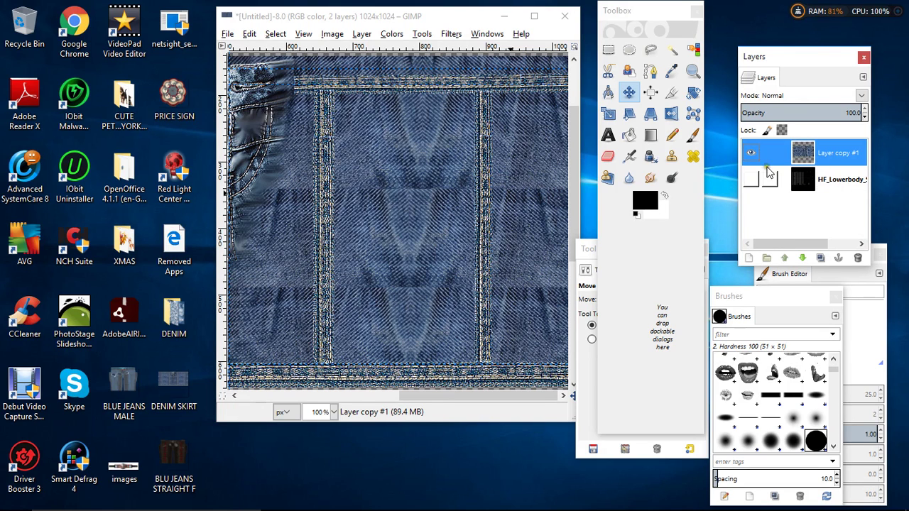
- Add a transparent 1024 × 1024 layer to the skirt image and paste the copied pocket trim over the fly area
left_click(748, 257)
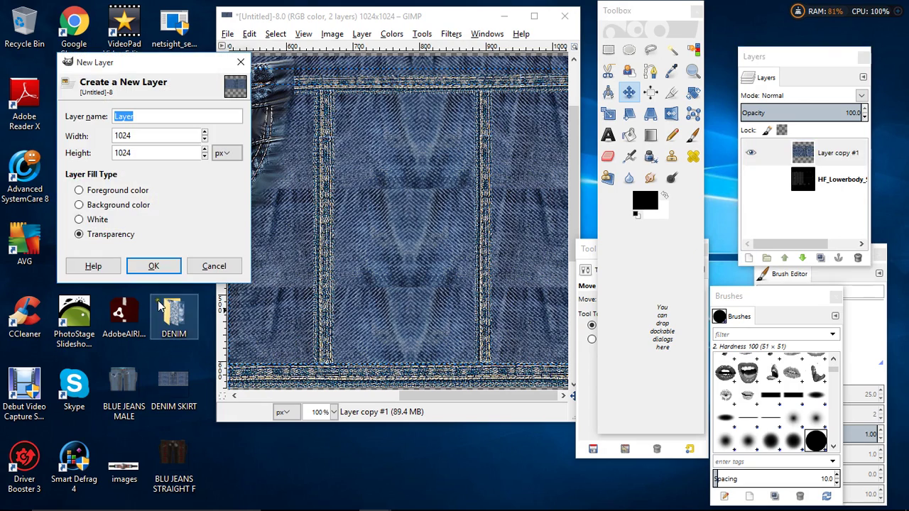
left_click(155, 267)
left_click_drag(419, 403, 374, 403)
right_click(338, 193)
mouse_move(359, 215)
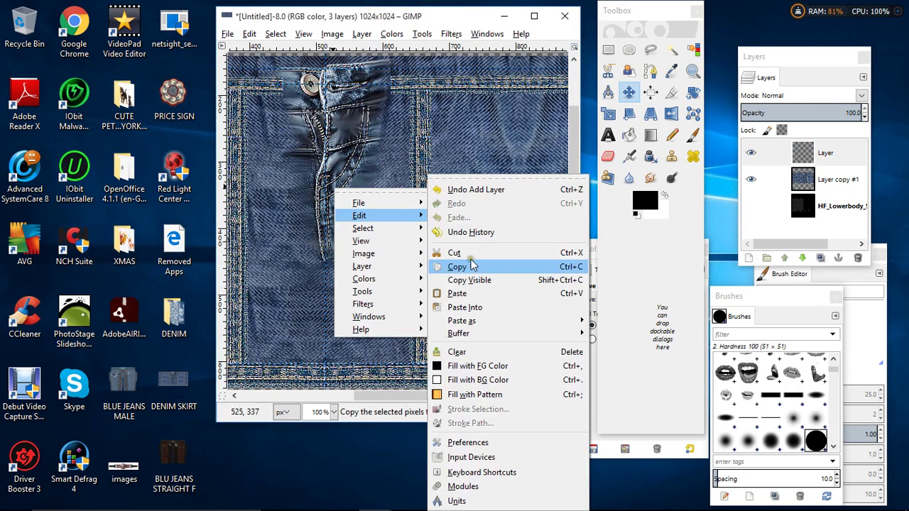
left_click(457, 294)
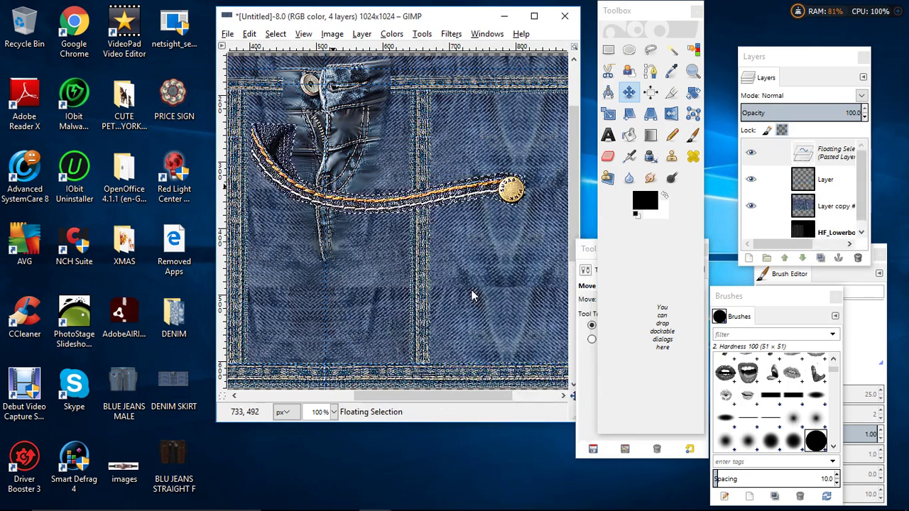
- Scale the pasted pocket trim proportionally down to roughly a third of its width
left_click(608, 114)
left_click(466, 196)
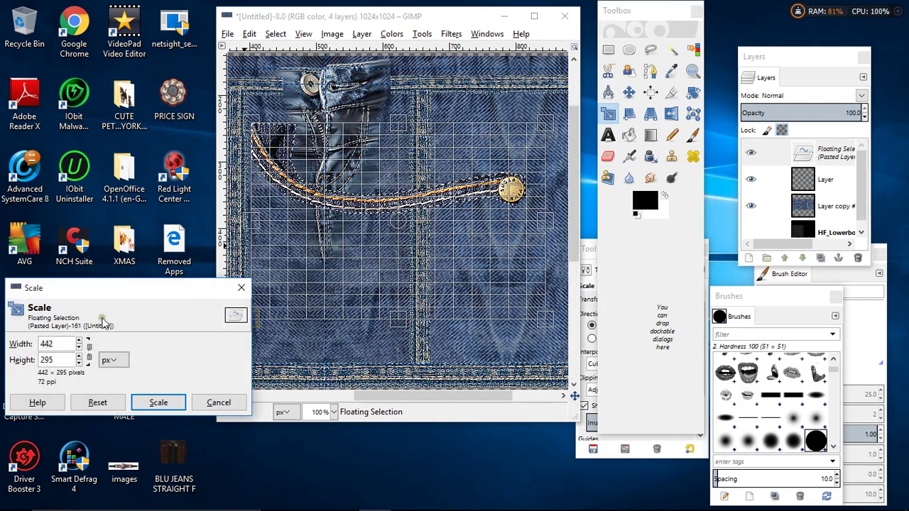
left_click(79, 347)
left_click(80, 347)
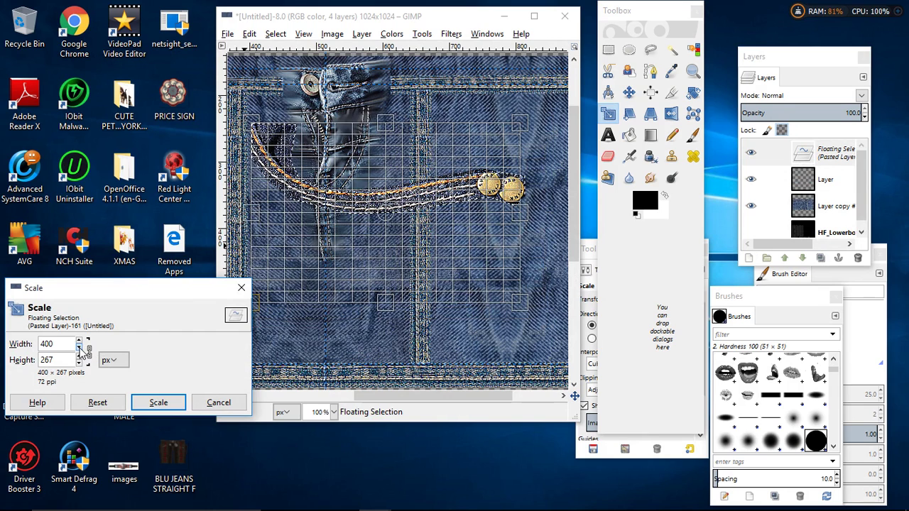
left_click(80, 347)
left_click(157, 402)
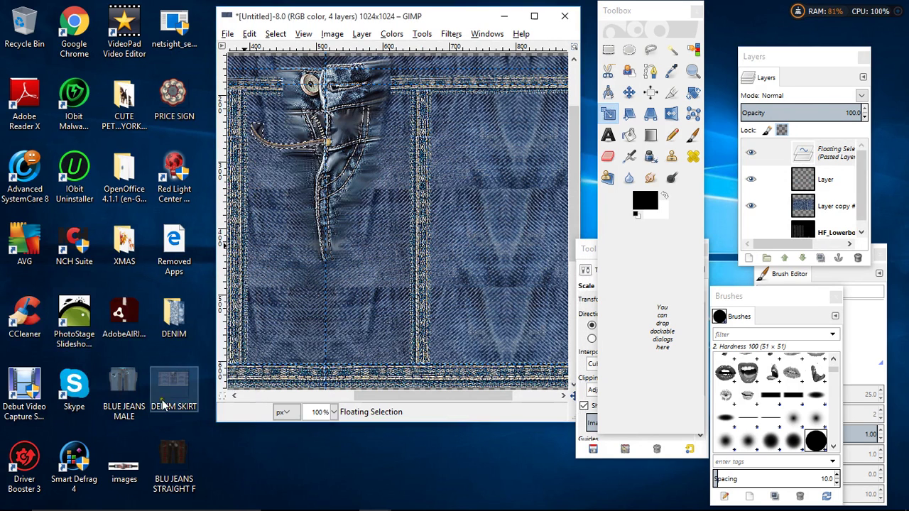
- Move the pasted pocket trim to the right of the fly and scale it without fixed proportions to 95 × 164 px
left_click(629, 92)
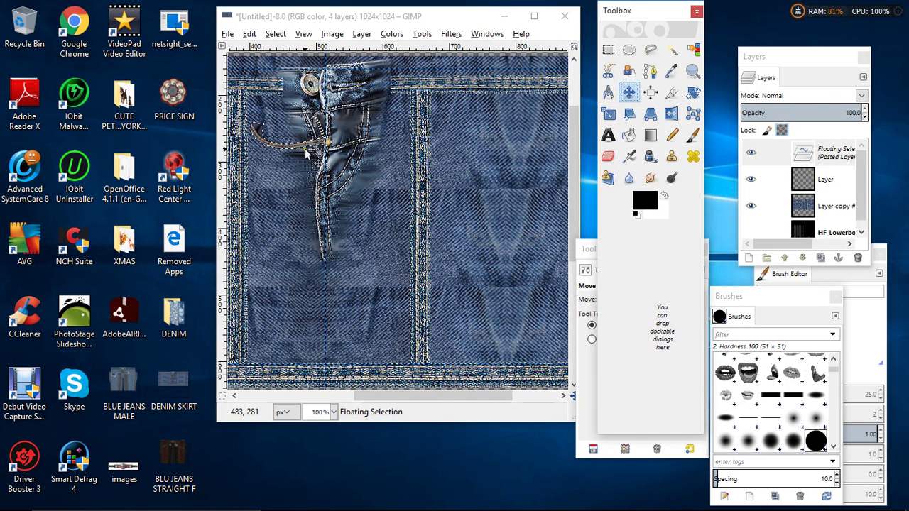
left_click_drag(302, 147, 396, 133)
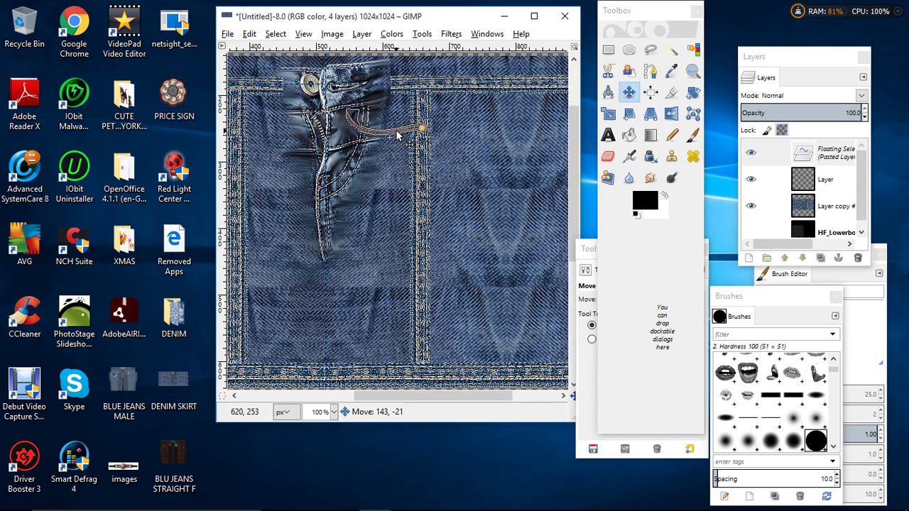
left_click(608, 113)
left_click(391, 135)
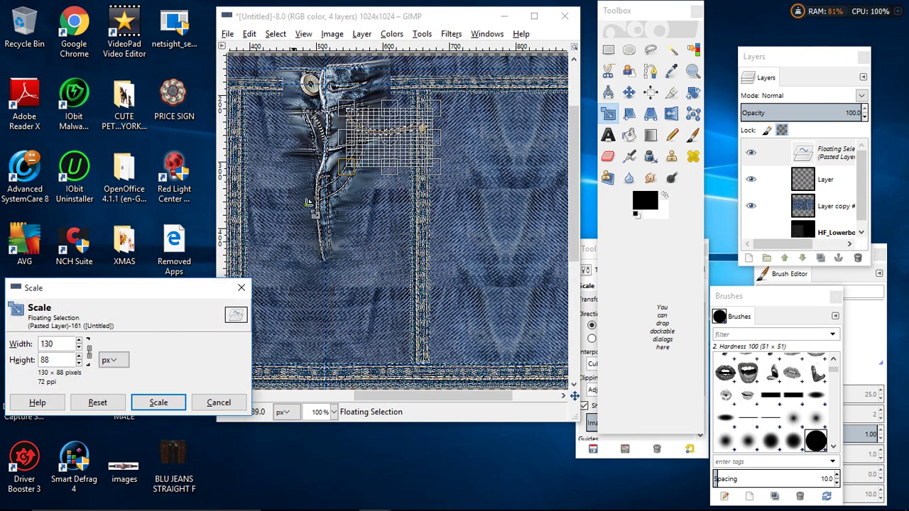
left_click(89, 351)
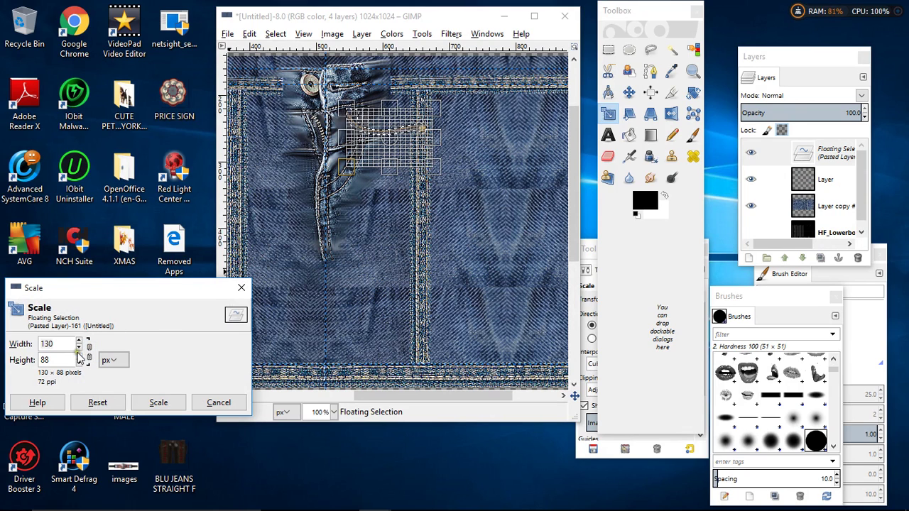
left_click(79, 348)
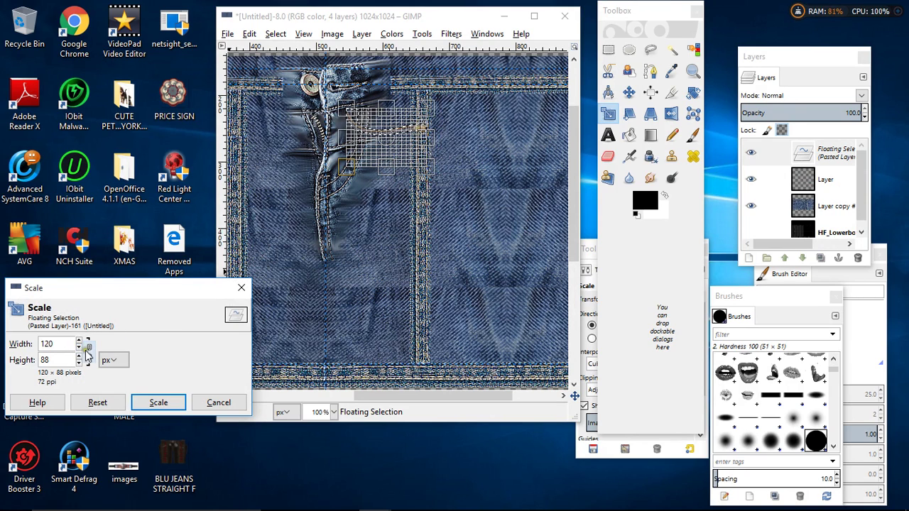
left_click(79, 347)
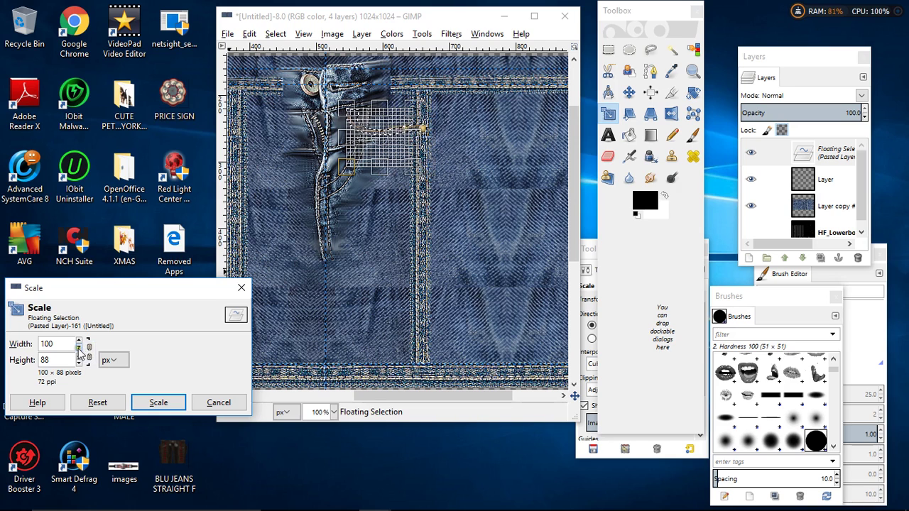
left_click(79, 348)
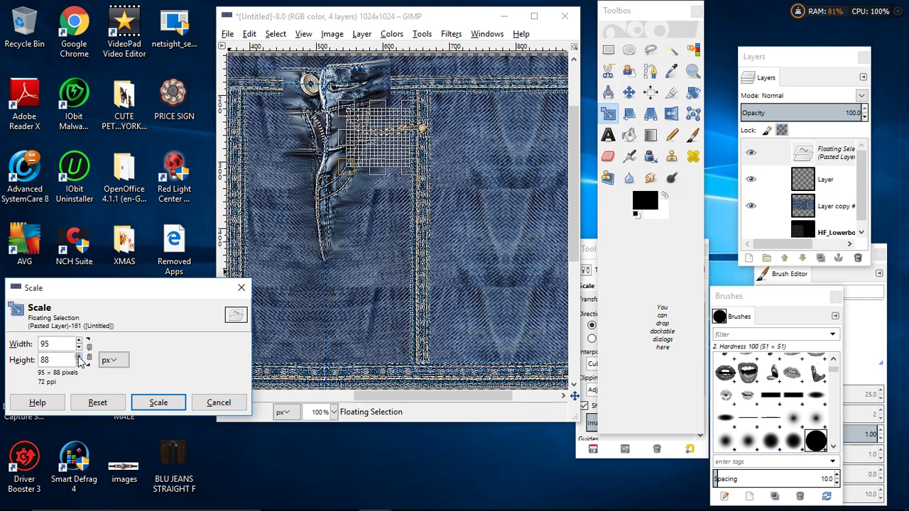
left_click(79, 356)
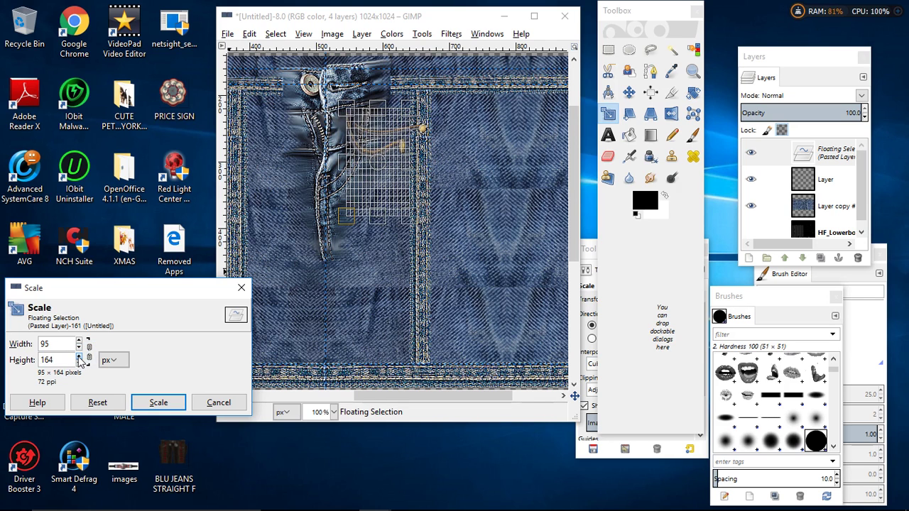
left_click(150, 402)
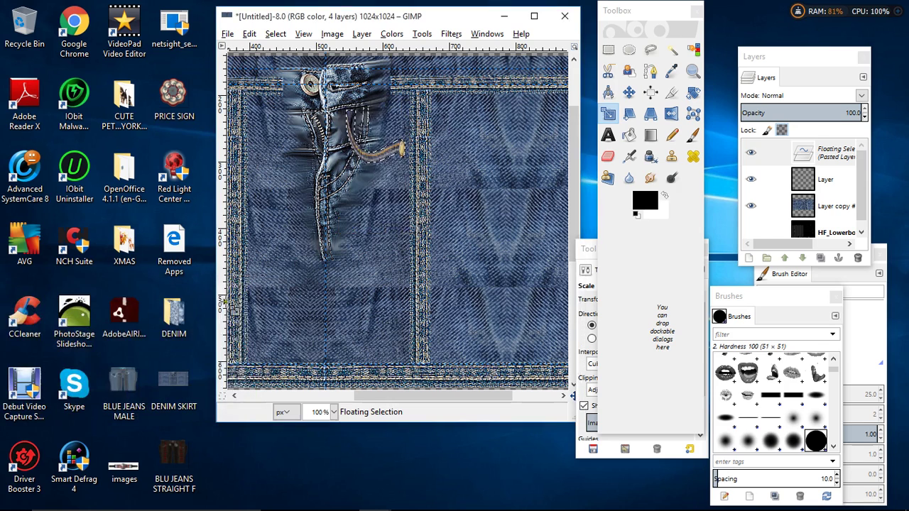
- Move the resized trim so its rivet sits on the seam right of the fly, and anchor it to its layer
left_click(634, 92)
left_click_drag(377, 153, 400, 154)
key("ctrl+h")
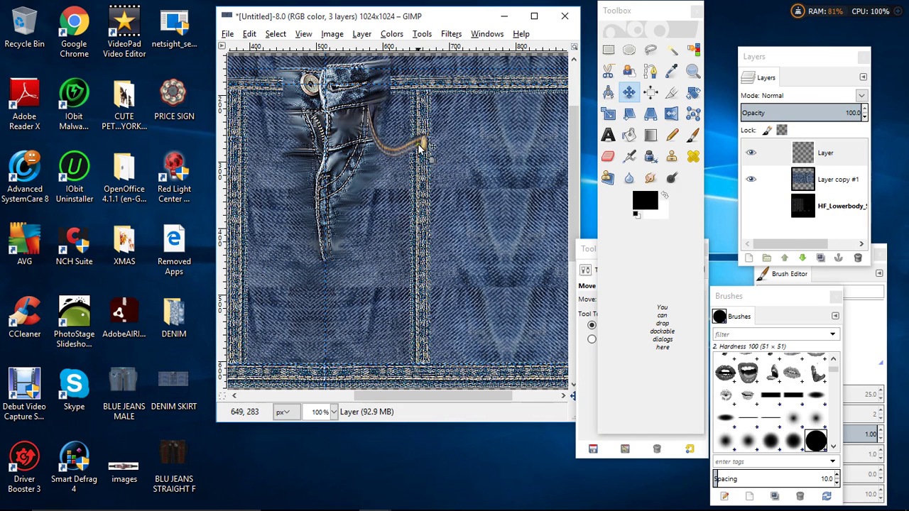
- Repeat the Sharpen filter on the anchored pocket trim and duplicate its layer
left_click(449, 35)
left_click(455, 50)
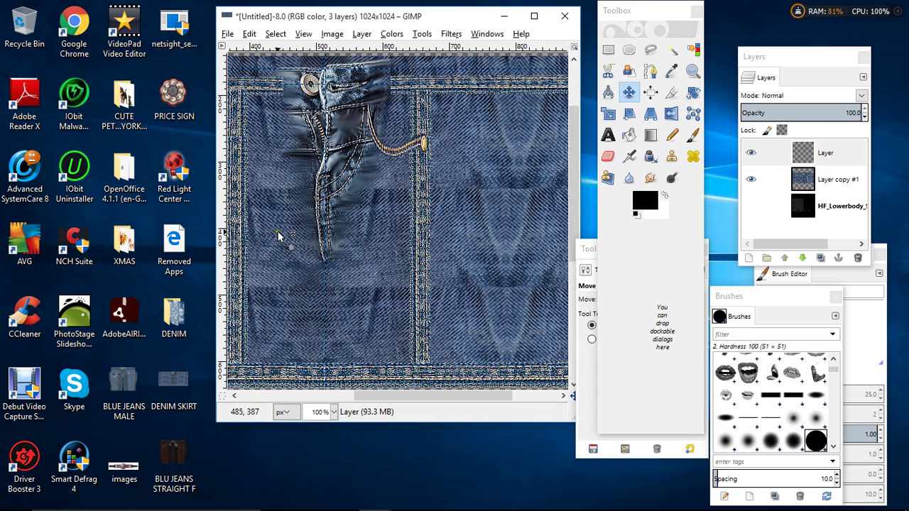
left_click(825, 153)
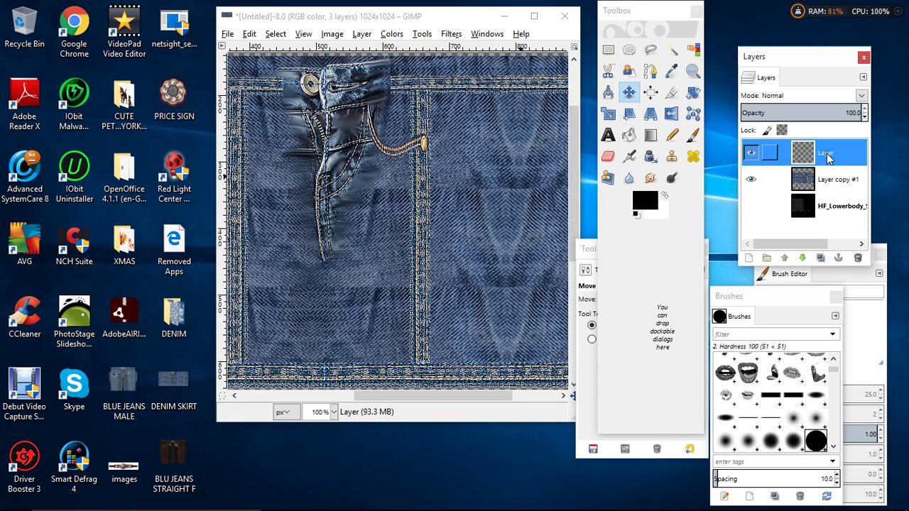
left_click(820, 258)
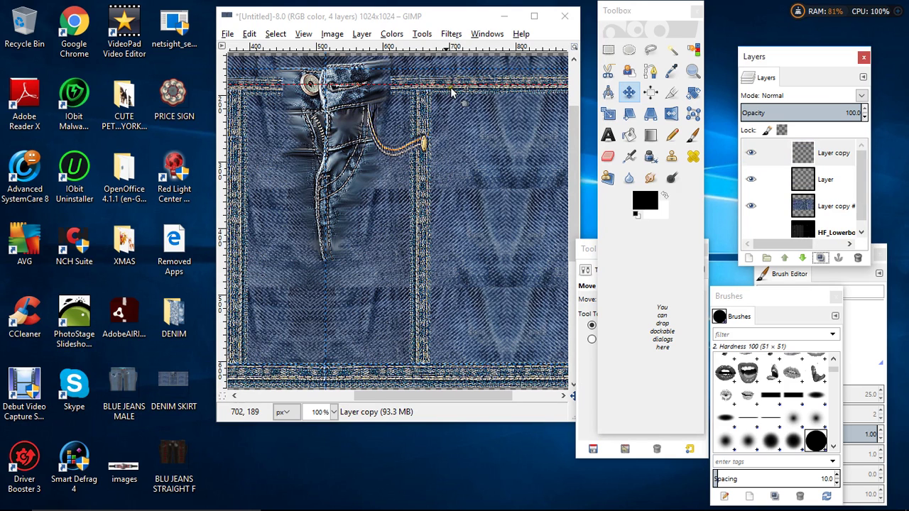
- Flip the duplicated trim layer horizontally and move it so its rivet sits on the seam left of the fly
left_click(361, 33)
mouse_move(398, 190)
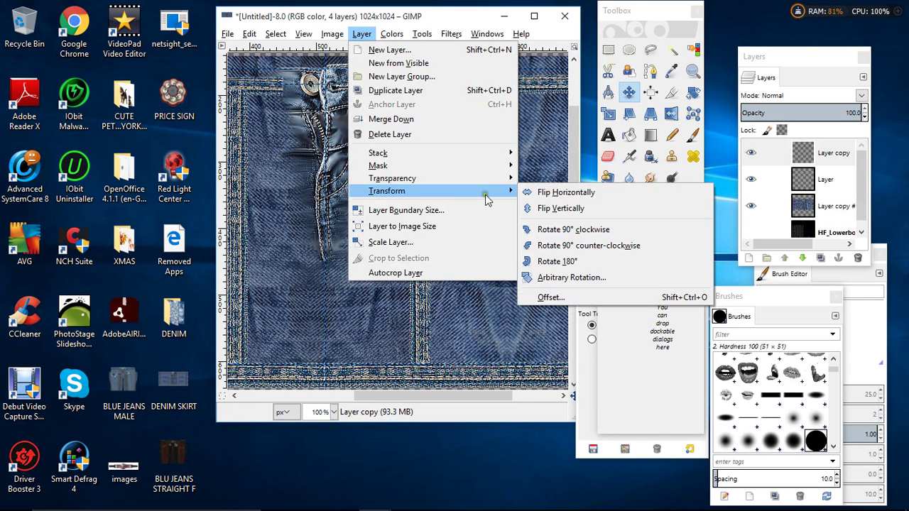
left_click(562, 193)
left_click_drag(382, 394, 345, 390)
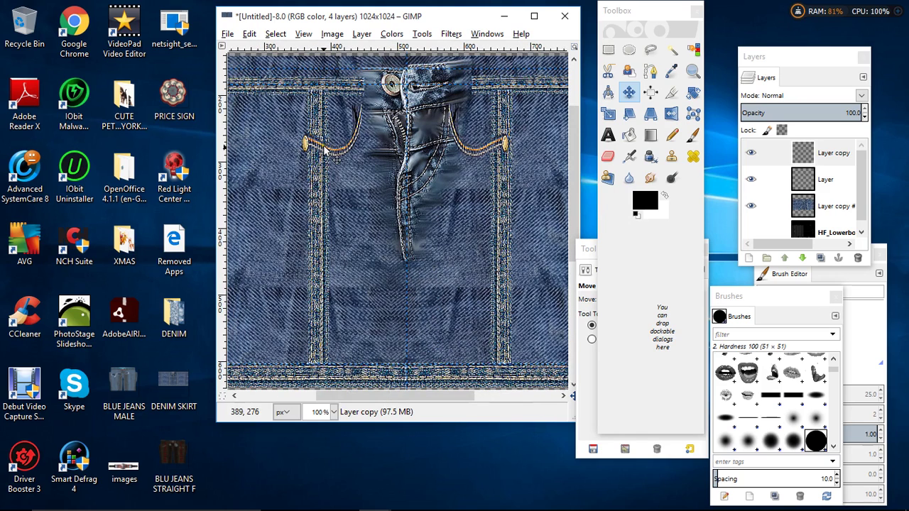
left_click(629, 93)
left_click_drag(322, 151, 331, 156)
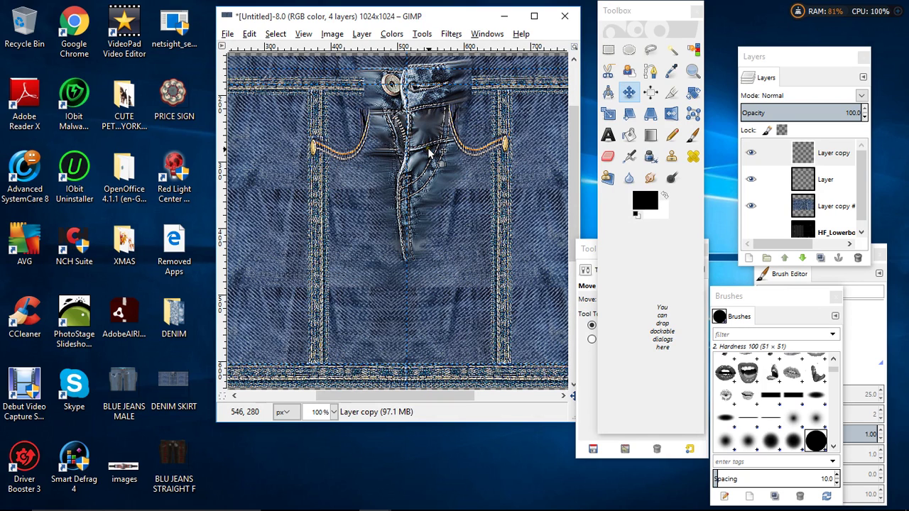
- Export the skirt image over DENIM SKIRT.png and switch to Chrome with the Red Light Center site
left_click(226, 34)
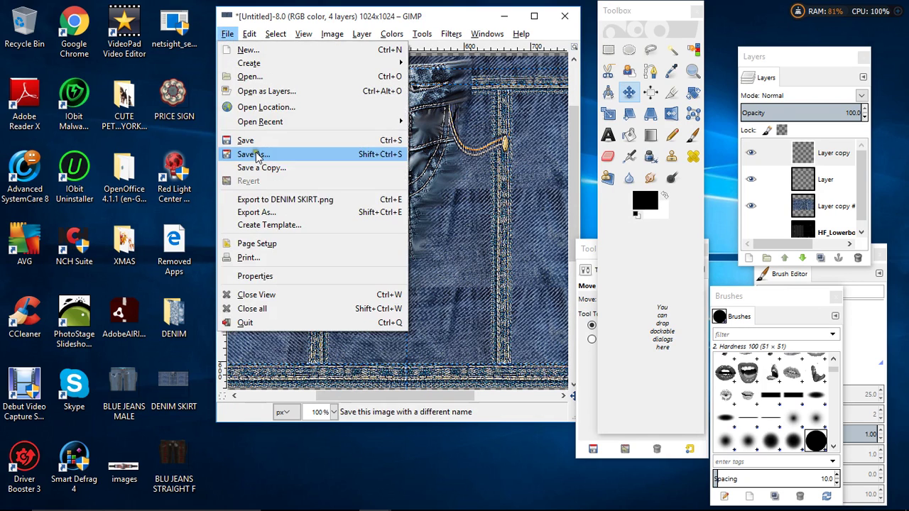
left_click(263, 200)
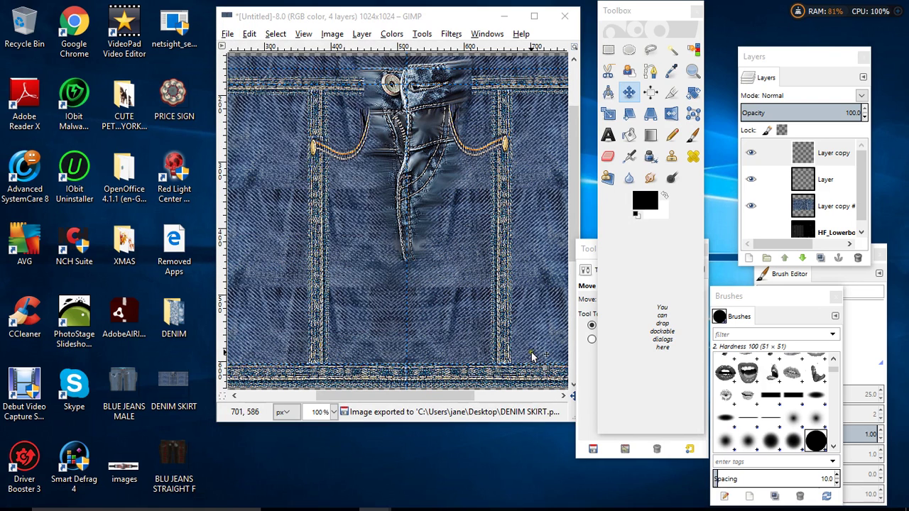
mouse_move(490, 506)
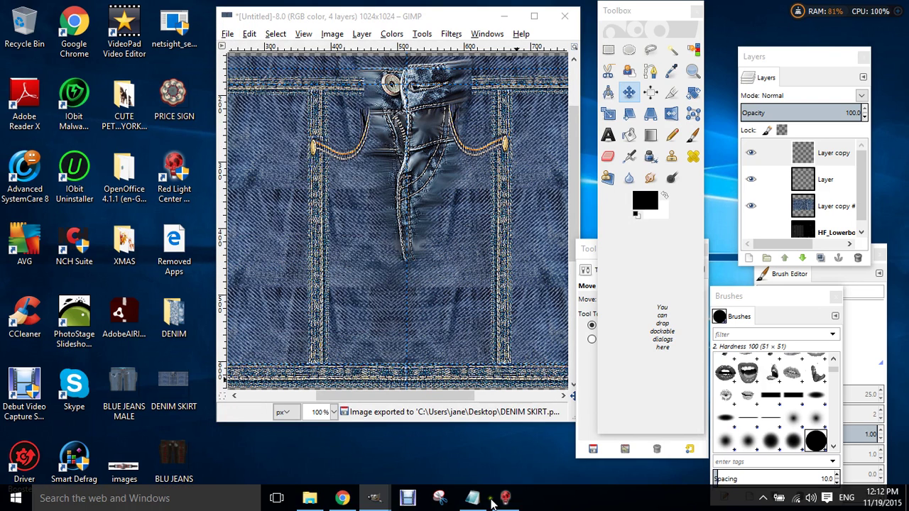
left_click(342, 498)
- Replace the Short Skirt texture in the Untitled outfit with the newly exported file and publish the outfit
left_click(187, 205)
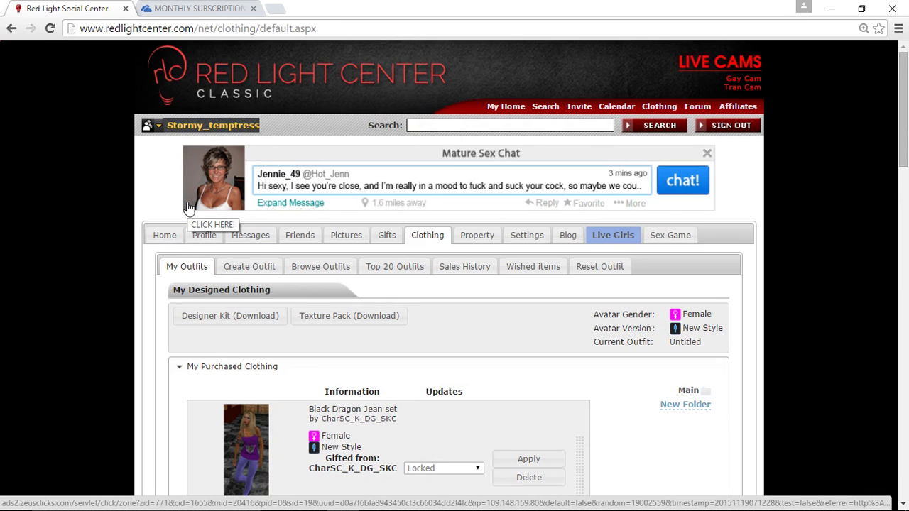
scroll(99, 241, "down", 15)
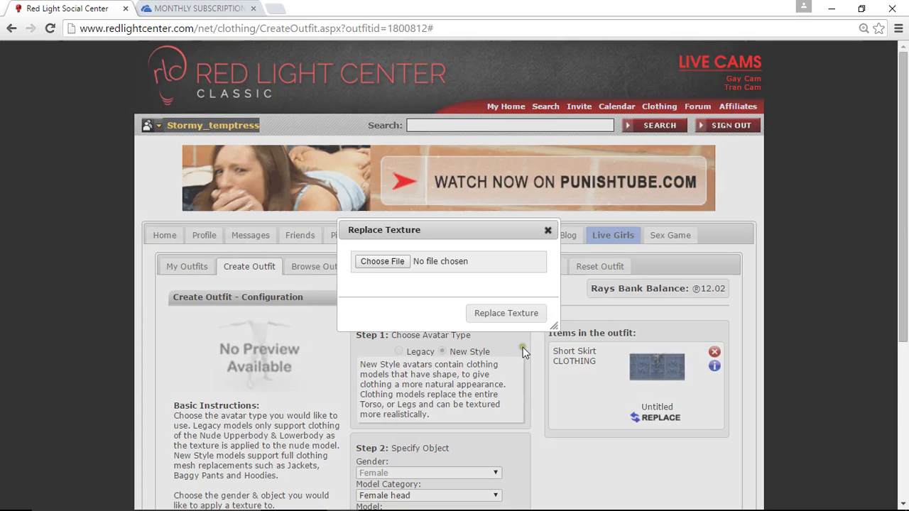
left_click(505, 306)
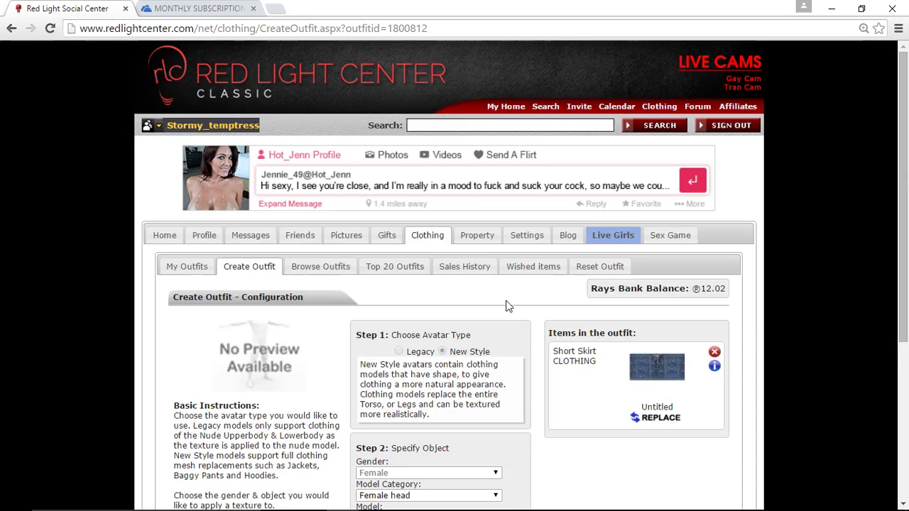
scroll(508, 306, "down", 3)
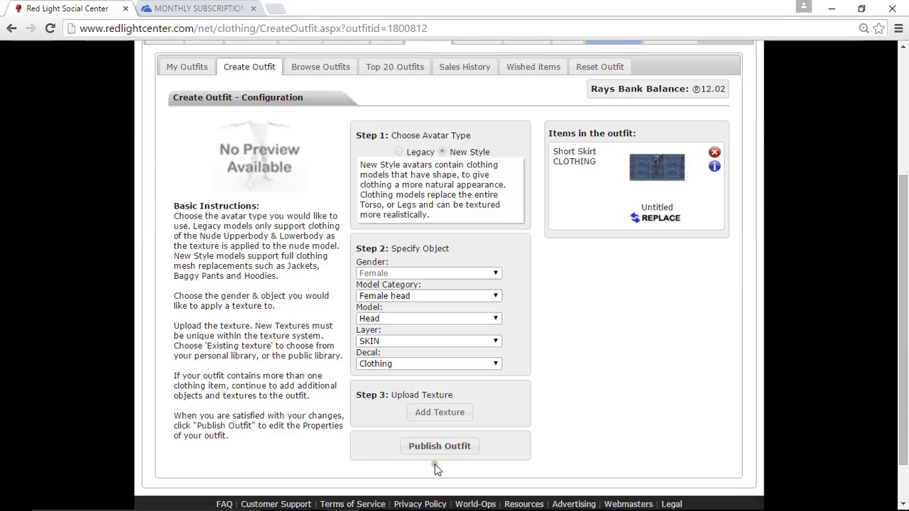
left_click(438, 454)
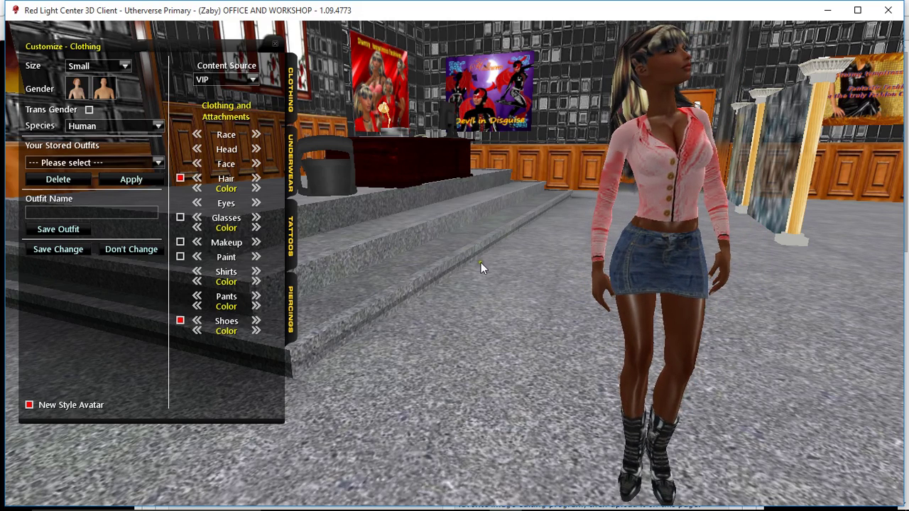
- Save the avatar change in the Red Light Center 3D Client, closing the private chat, and reopen the clothing customization
left_click(81, 254)
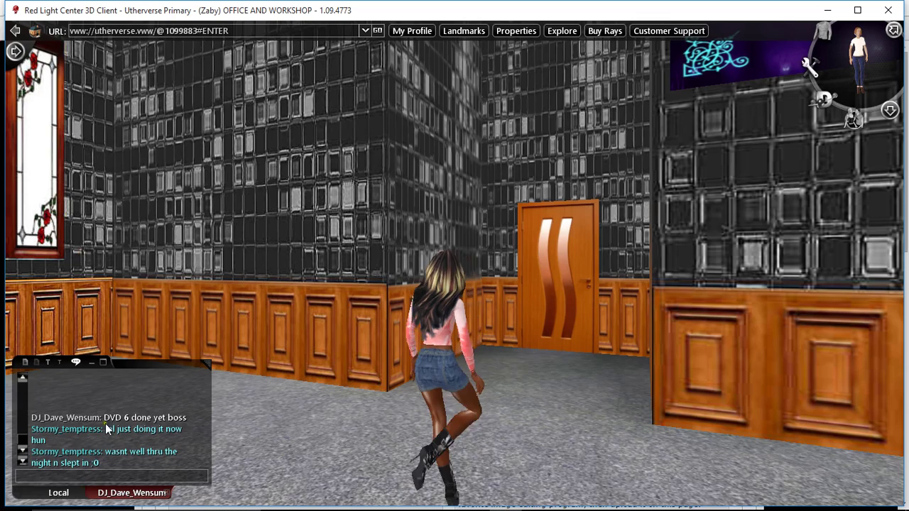
left_click(164, 493)
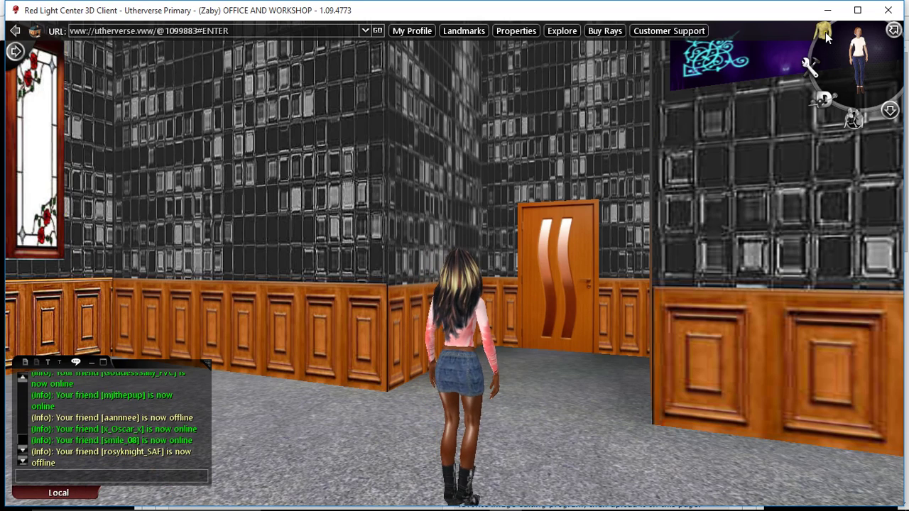
left_click(821, 34)
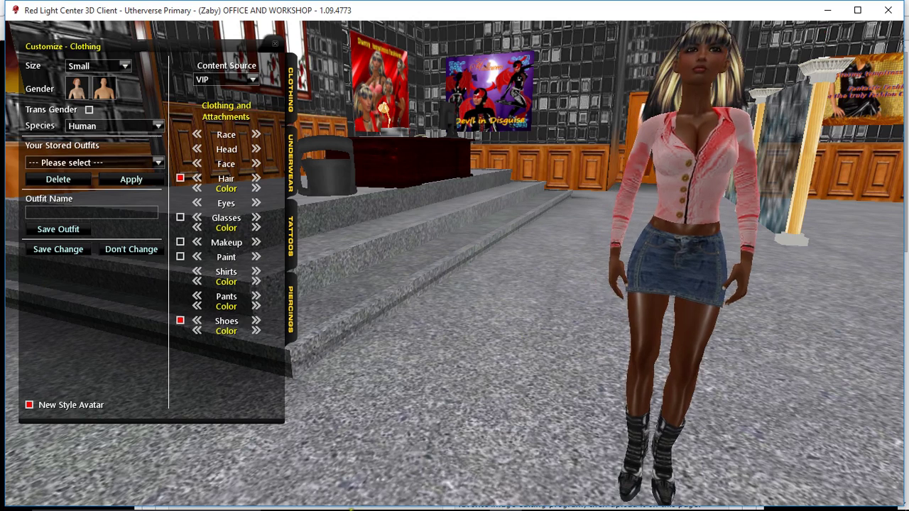
- Switch to GIMP and close the closeup-of-blue-denim-texture image, discarding its changes
mouse_move(375, 498)
left_click(374, 462)
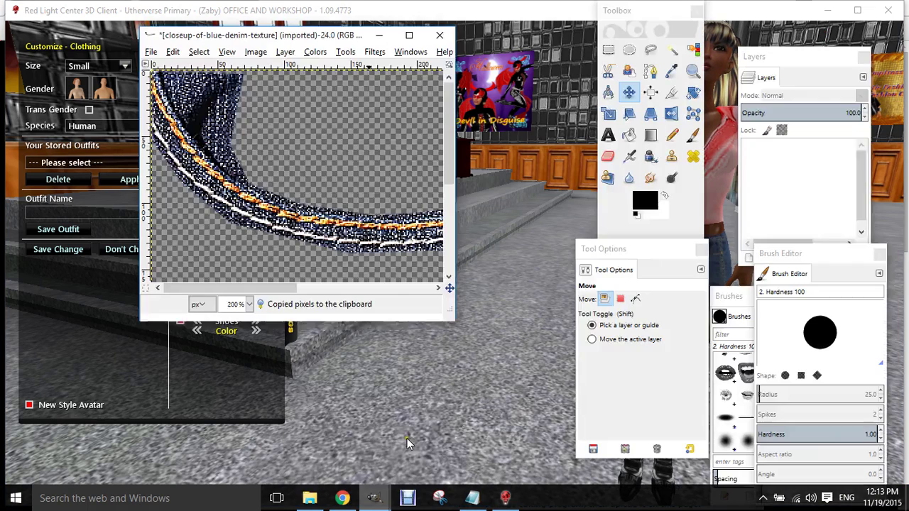
left_click(440, 37)
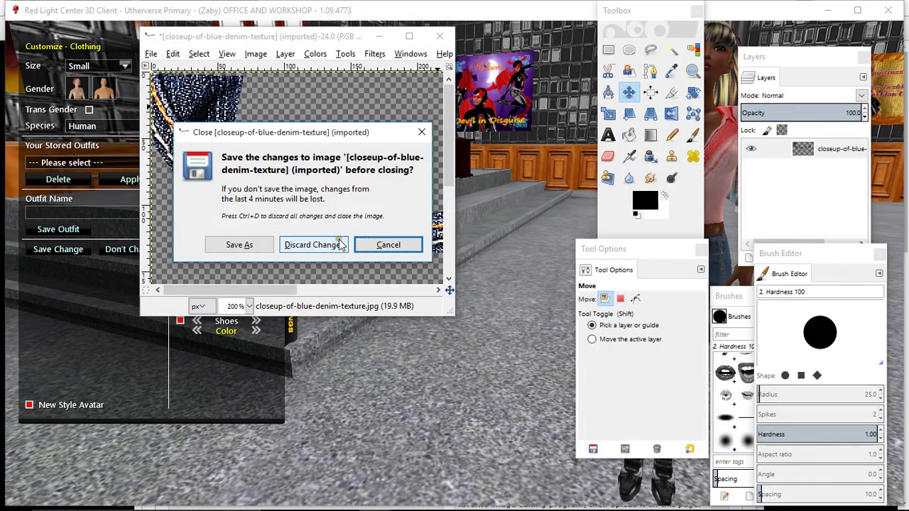
left_click(312, 244)
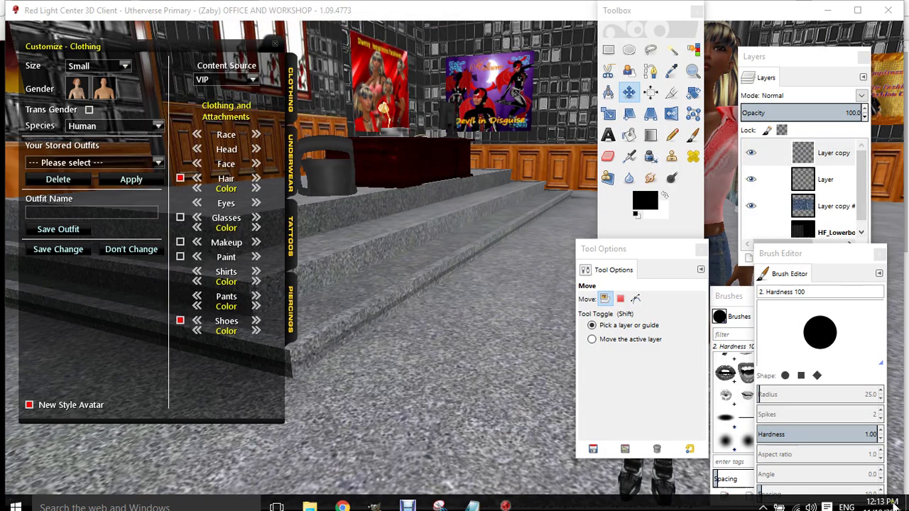
- Open depositphotos_4904265-Jeans-poket from the DENIM folder in GIMP, accepting the default image resolution
left_click(310, 499)
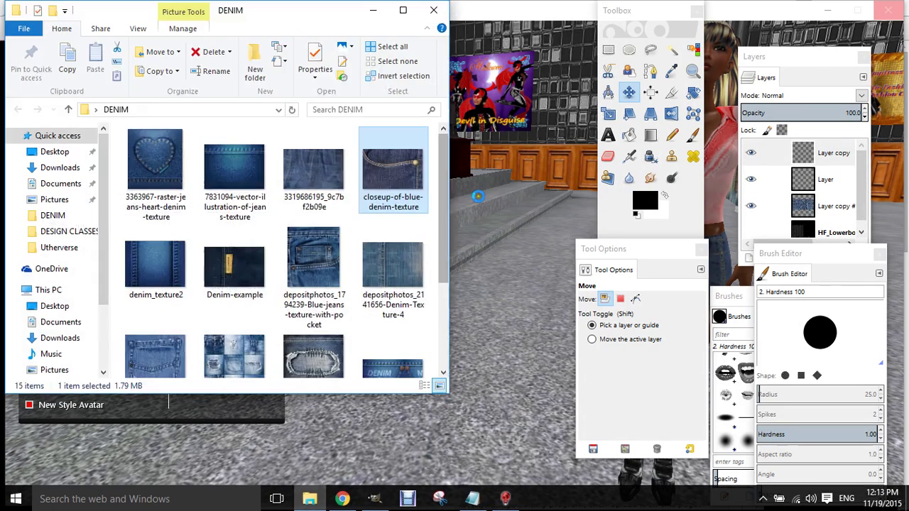
left_click_drag(335, 19, 473, 2)
left_click(862, 8)
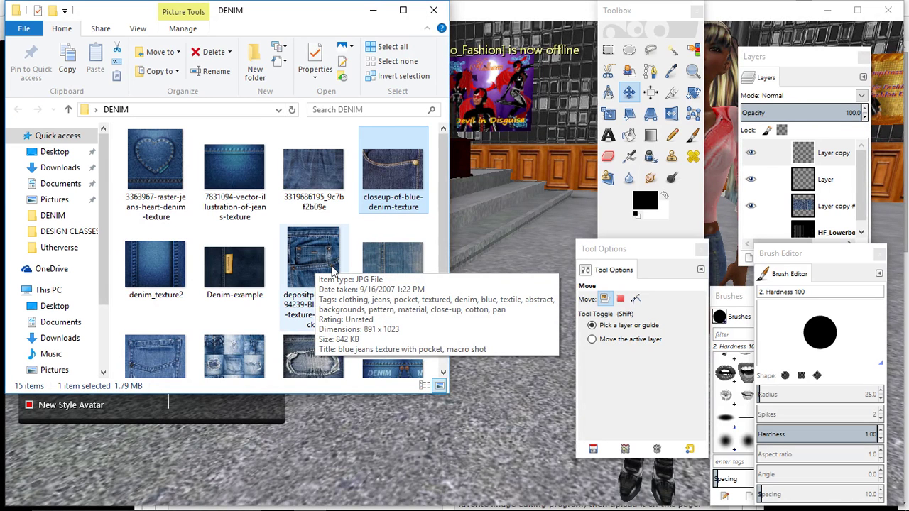
scroll(205, 318, "down", 1)
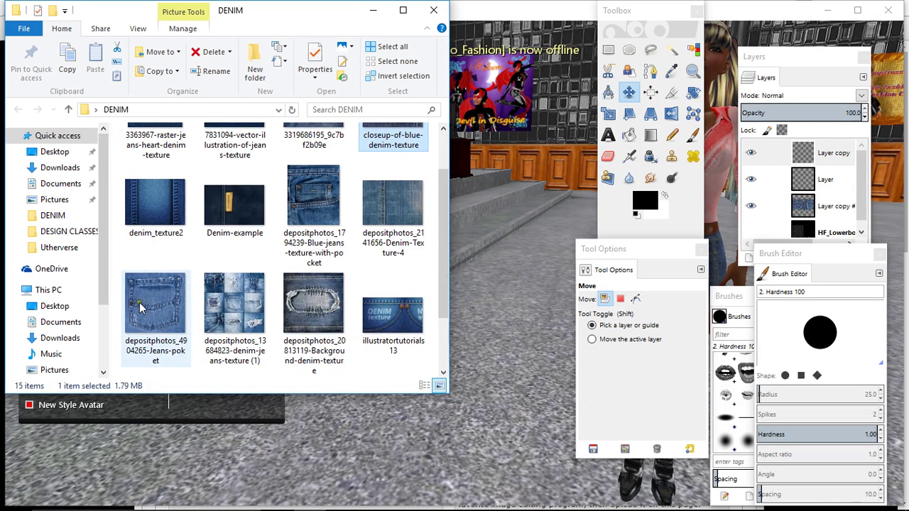
left_click(139, 307)
right_click(140, 307)
left_click(347, 197)
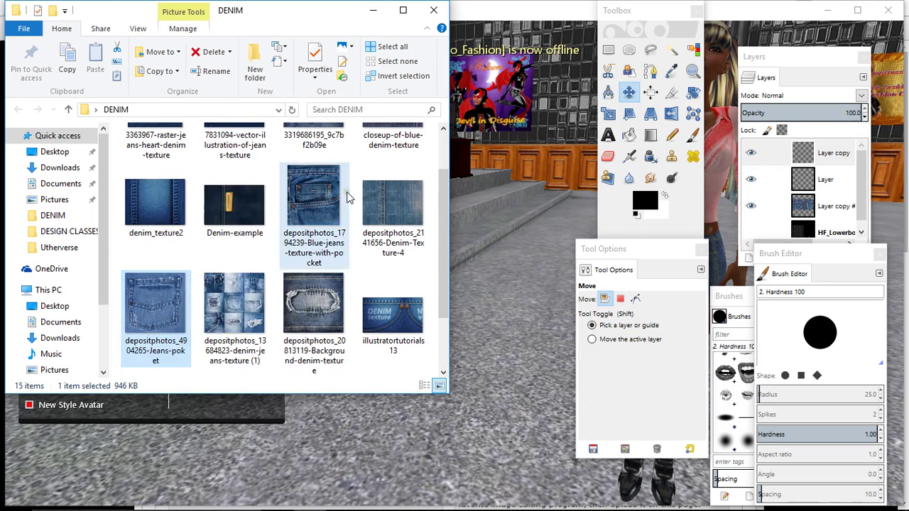
left_click(346, 198)
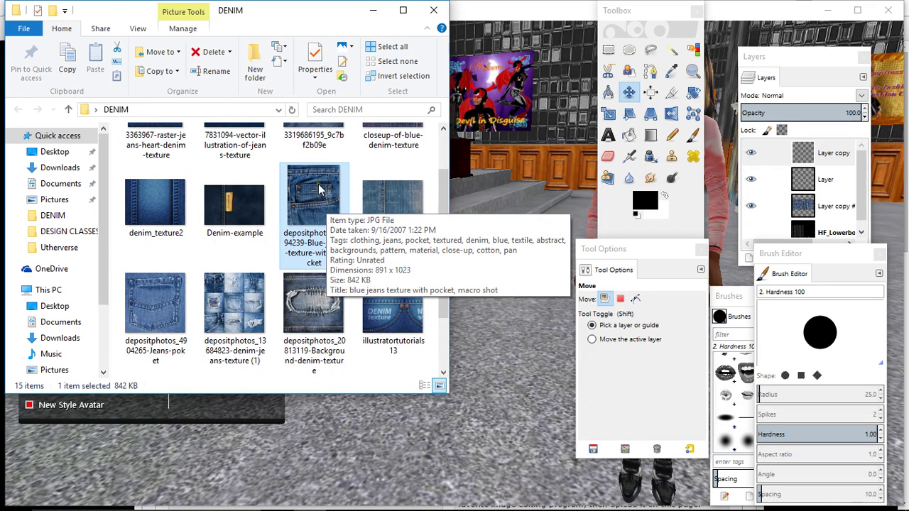
right_click(154, 292)
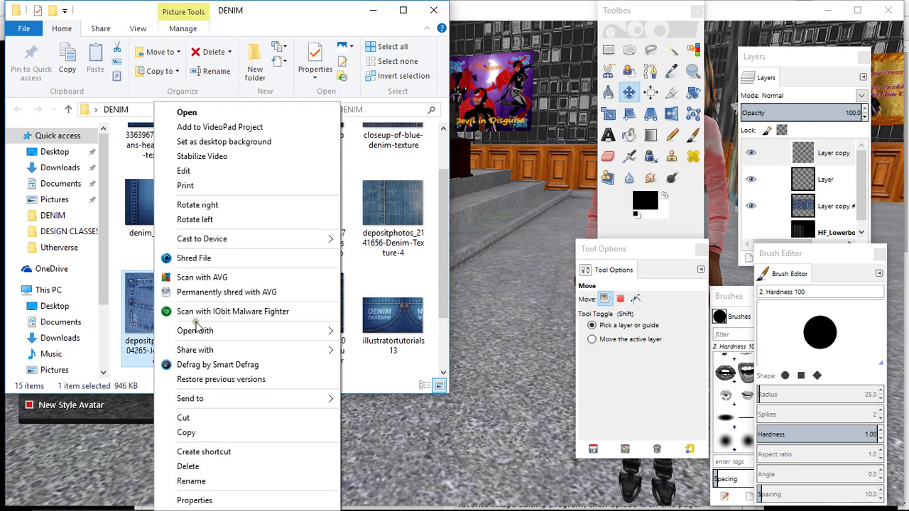
mouse_move(197, 331)
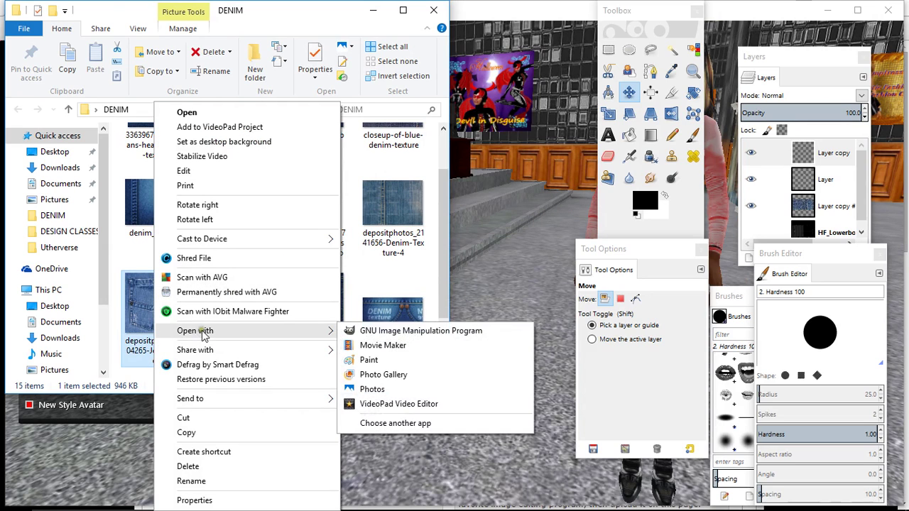
left_click(380, 331)
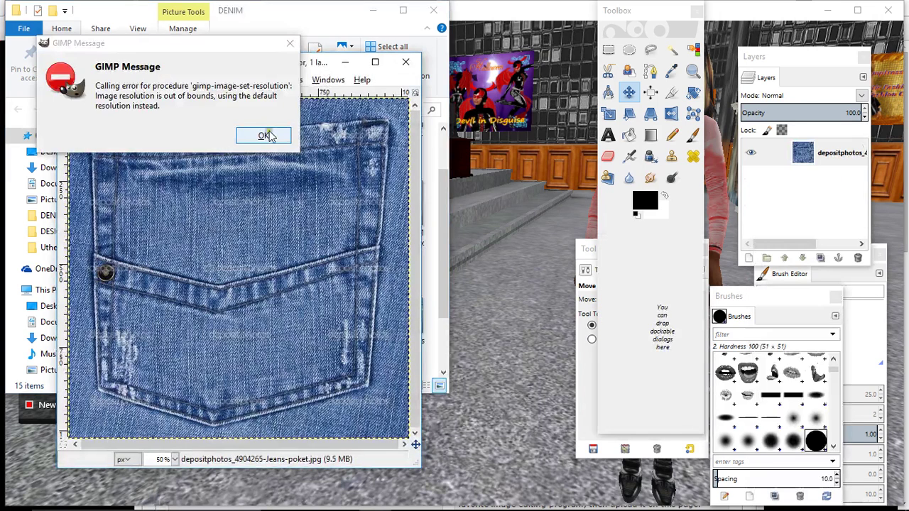
left_click(263, 135)
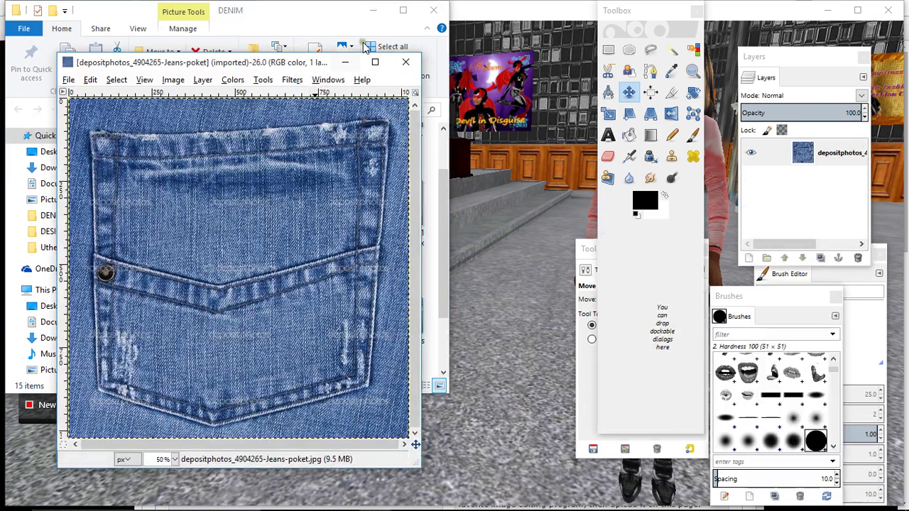
left_click(180, 83)
mouse_move(186, 112)
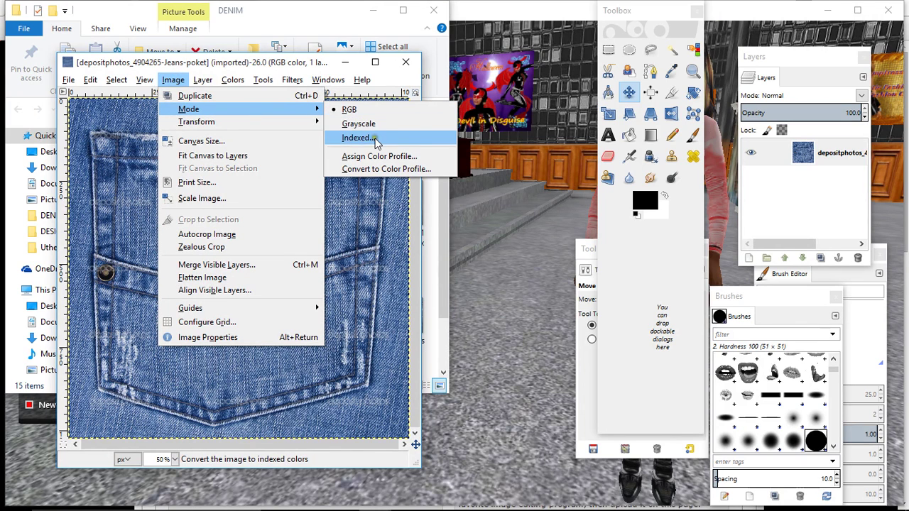
left_click(292, 80)
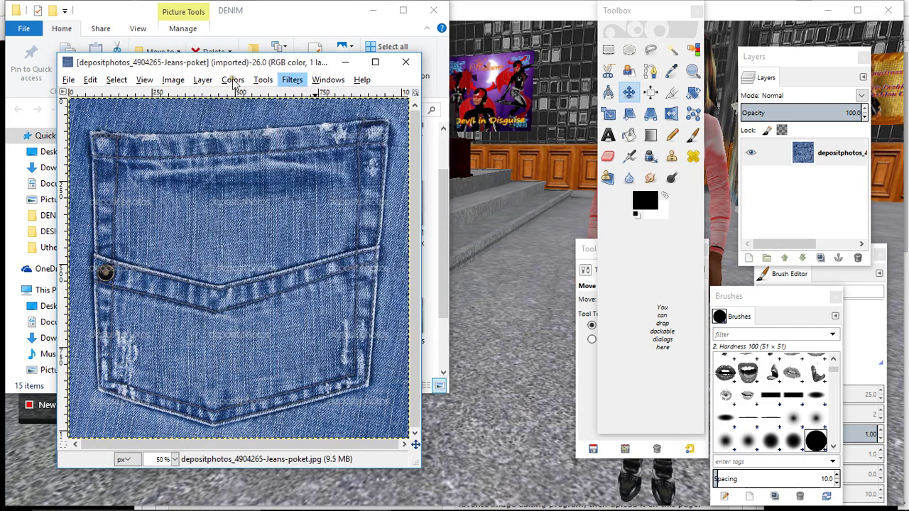
left_click(202, 80)
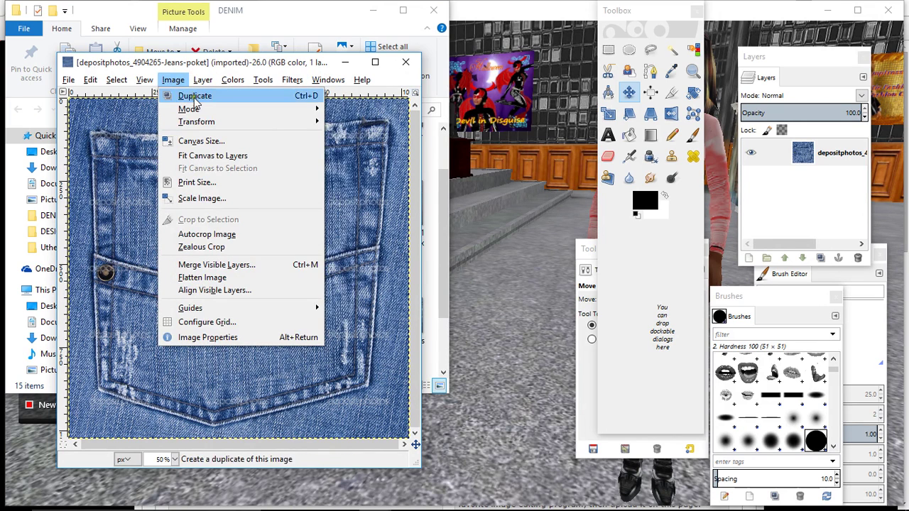
left_click(314, 112)
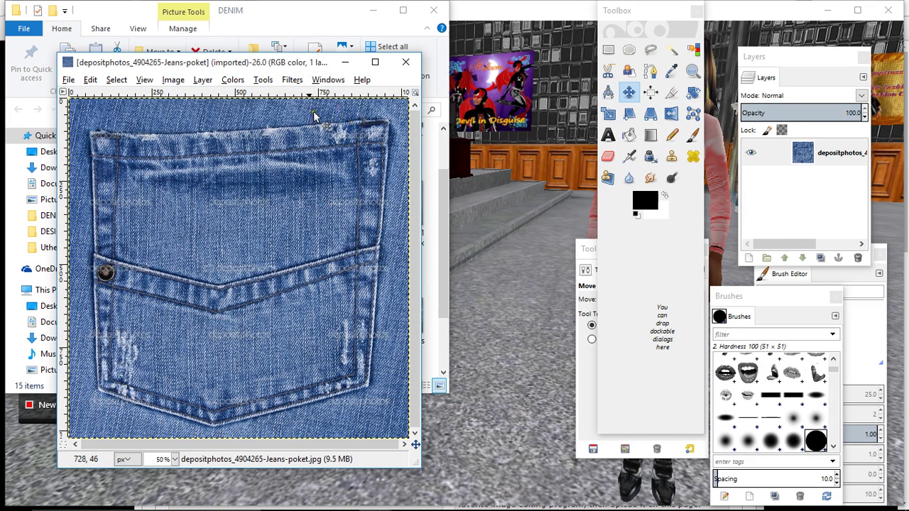
- Add an alpha channel to the jeans pocket photo's layer
left_click(817, 152)
right_click(821, 152)
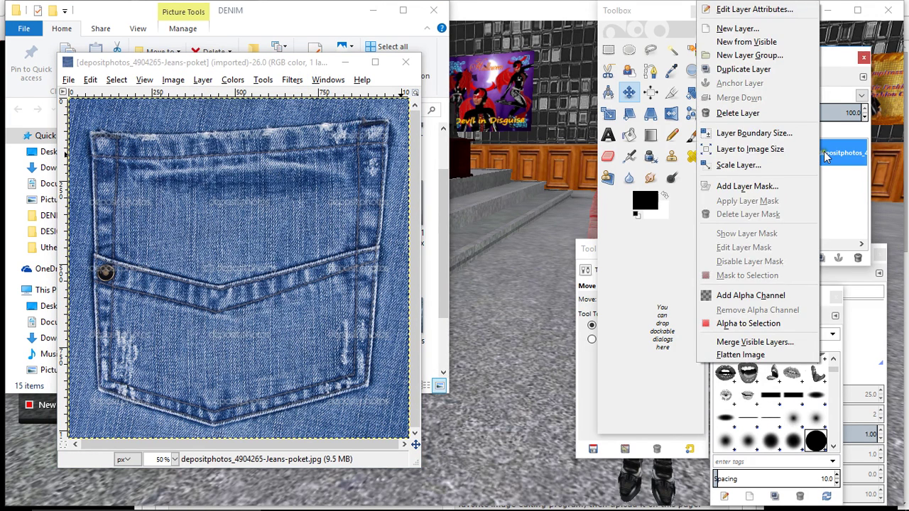
left_click(750, 295)
- Outline the jeans pocket just outside its edges with the Free Select tool and commit the selection
key("f")
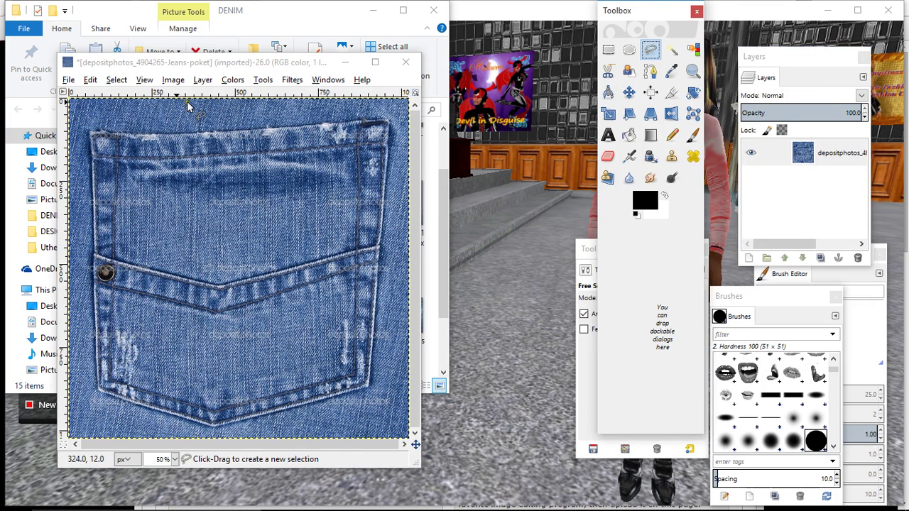
left_click(87, 128)
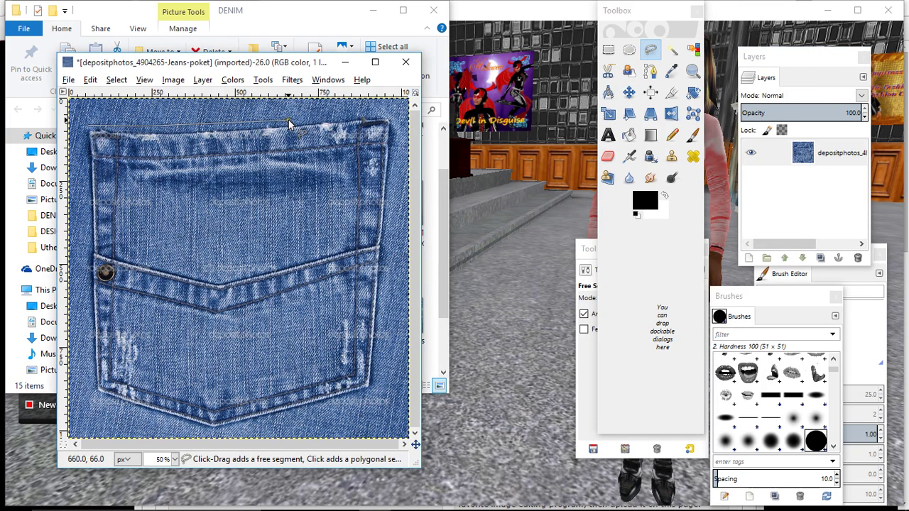
left_click(394, 115)
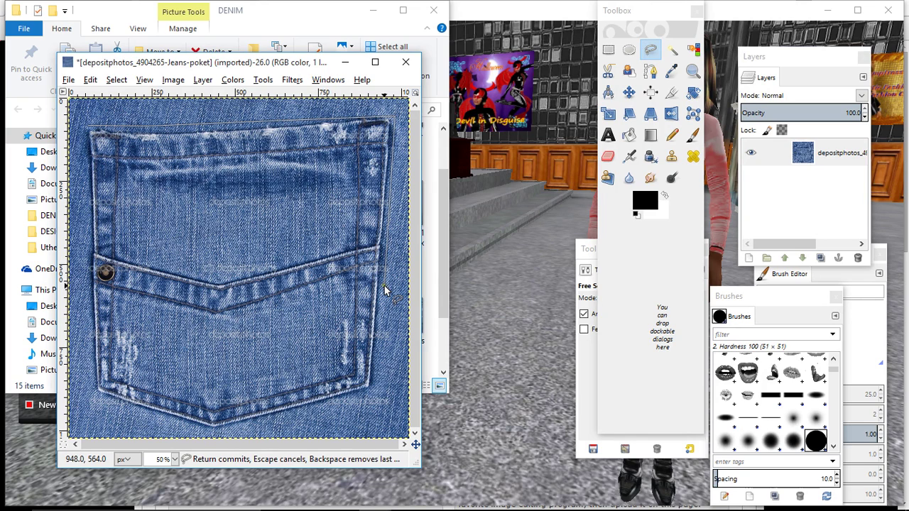
left_click(371, 400)
left_click(101, 398)
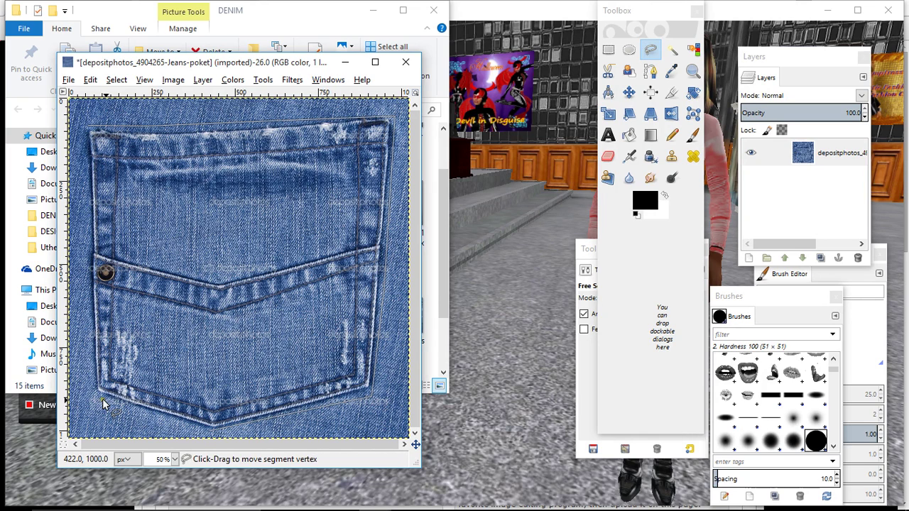
left_click(112, 206)
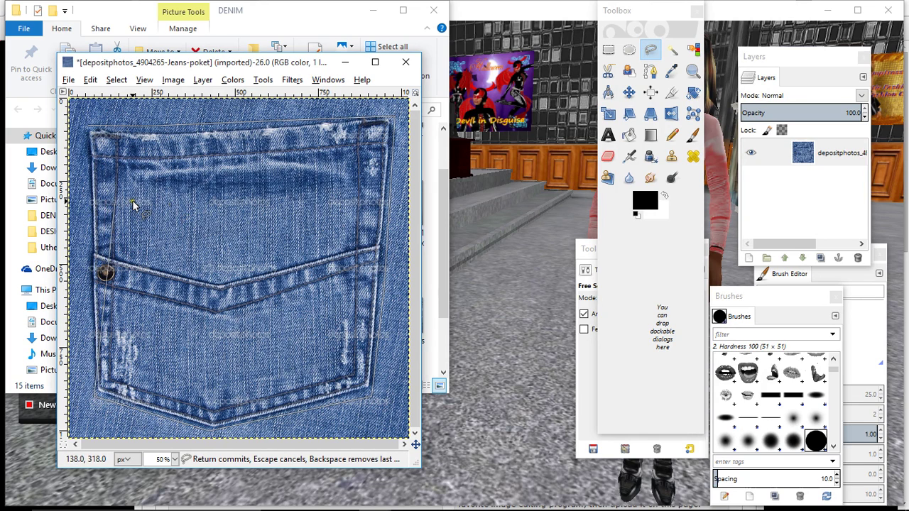
key("BackSpace")
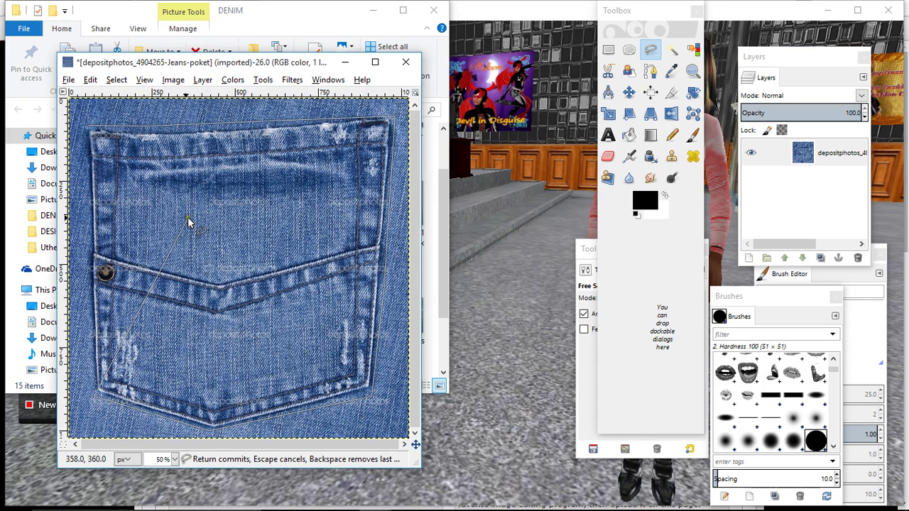
left_click(86, 180)
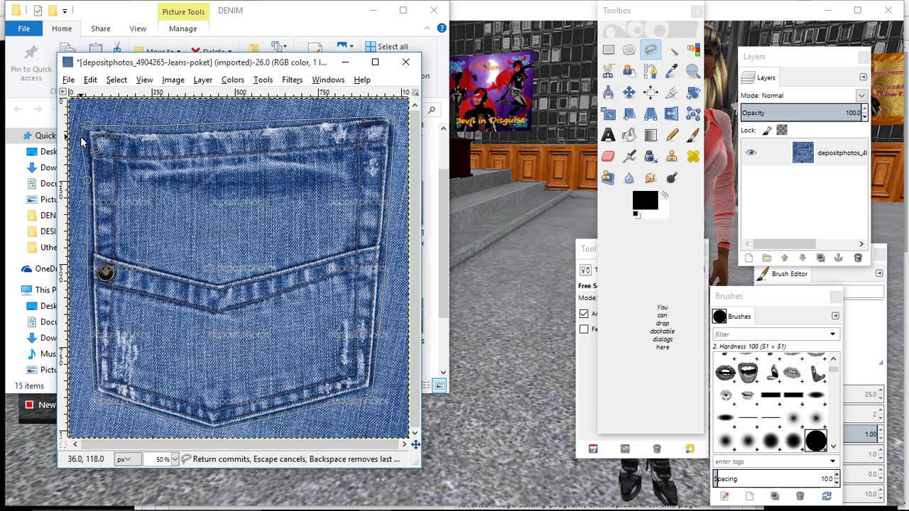
left_click(86, 127)
key("Return")
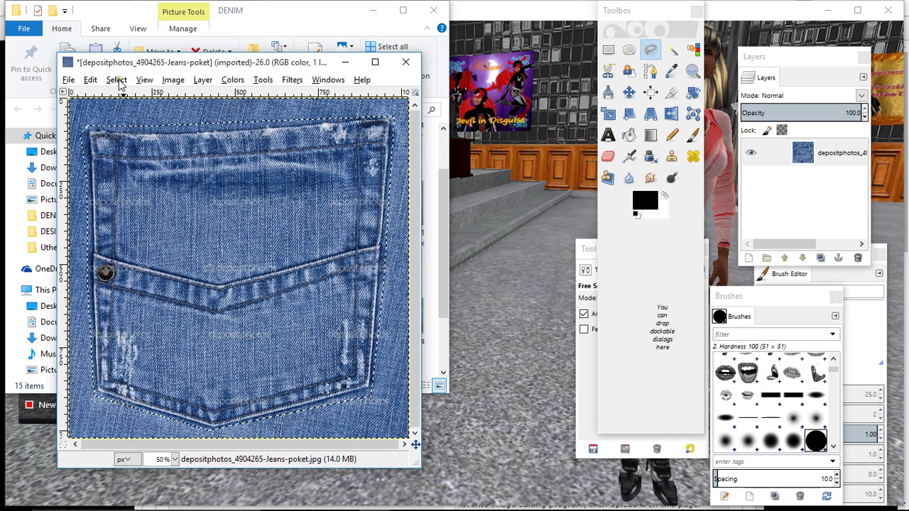
- Invert the pocket selection and cut away the surrounding denim, leaving a transparent background
left_click(116, 79)
left_click(126, 127)
right_click(172, 184)
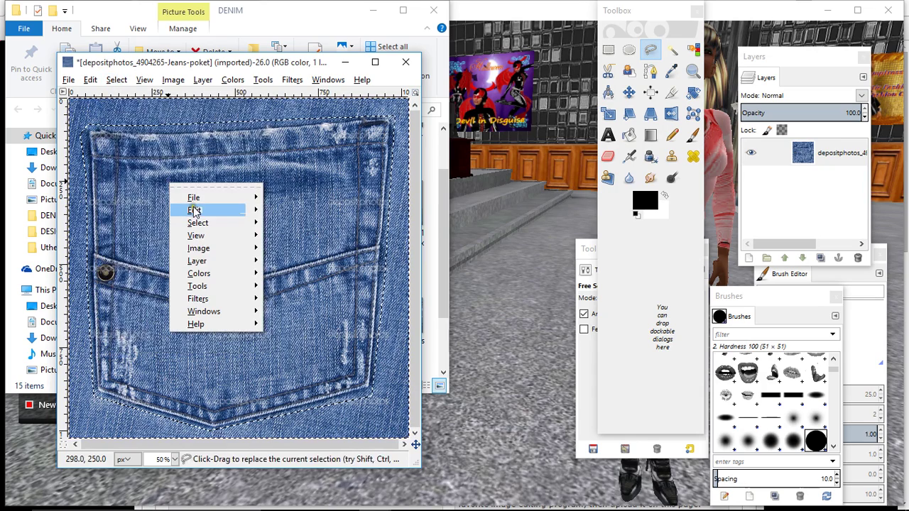
mouse_move(193, 209)
left_click(289, 252)
key("r")
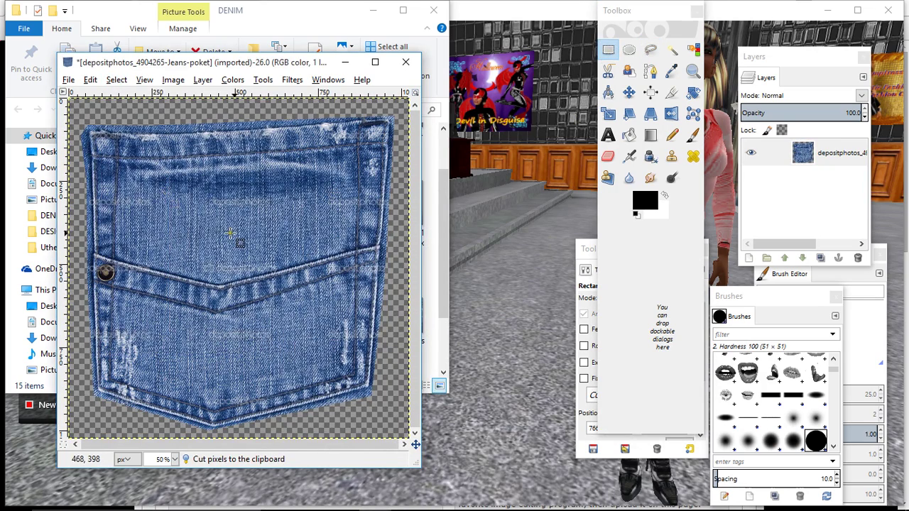
- Repeat the Sharpen filter on the cut-out pocket and copy the result to the clipboard
left_click(292, 80)
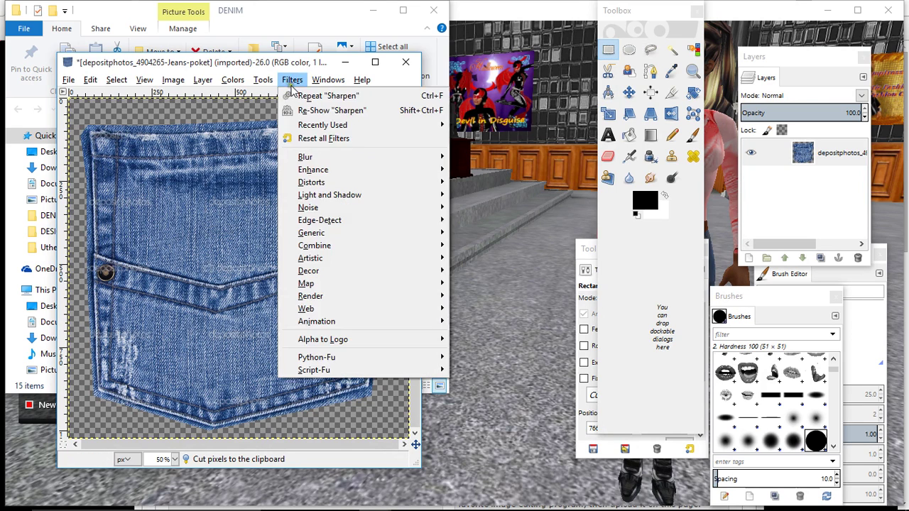
left_click(306, 97)
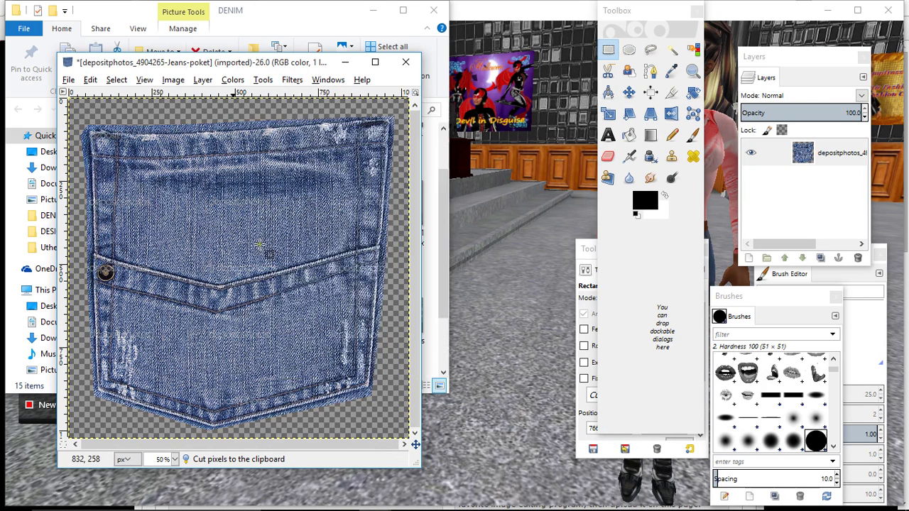
right_click(202, 243)
mouse_move(225, 264)
left_click(348, 267)
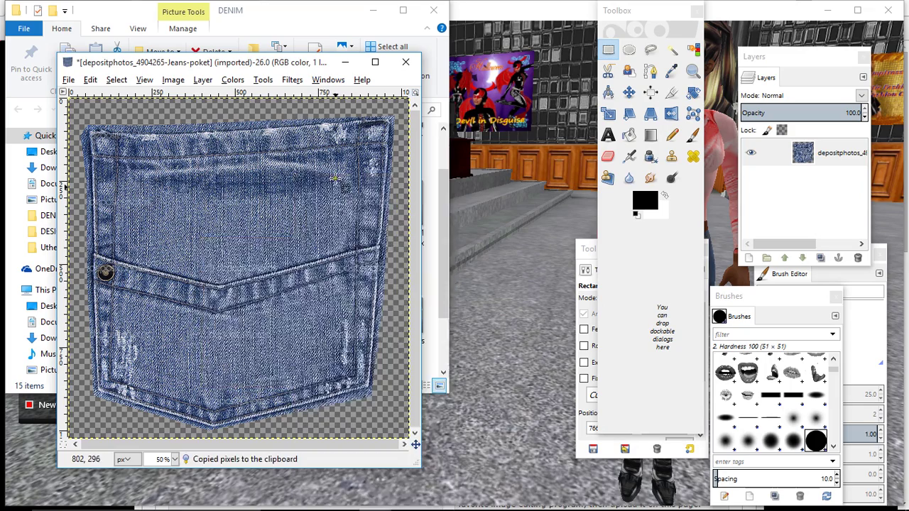
- Minimize the pocket image and the DENIM folder, and bring up the Untitled skirt image
left_click(344, 52)
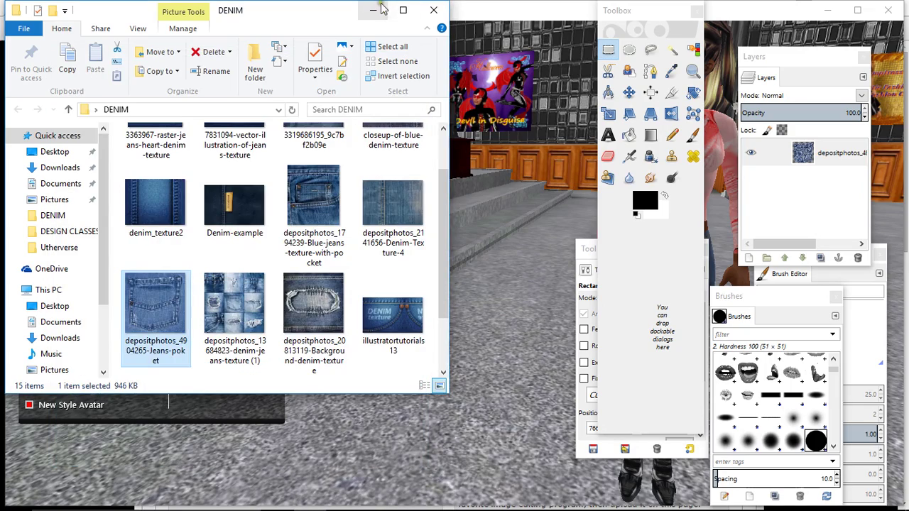
left_click(375, 11)
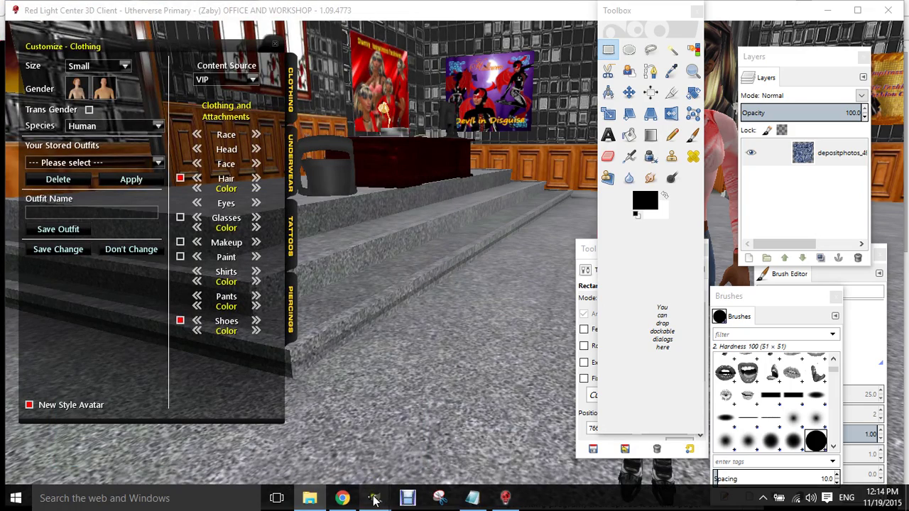
mouse_move(375, 493)
left_click(342, 456)
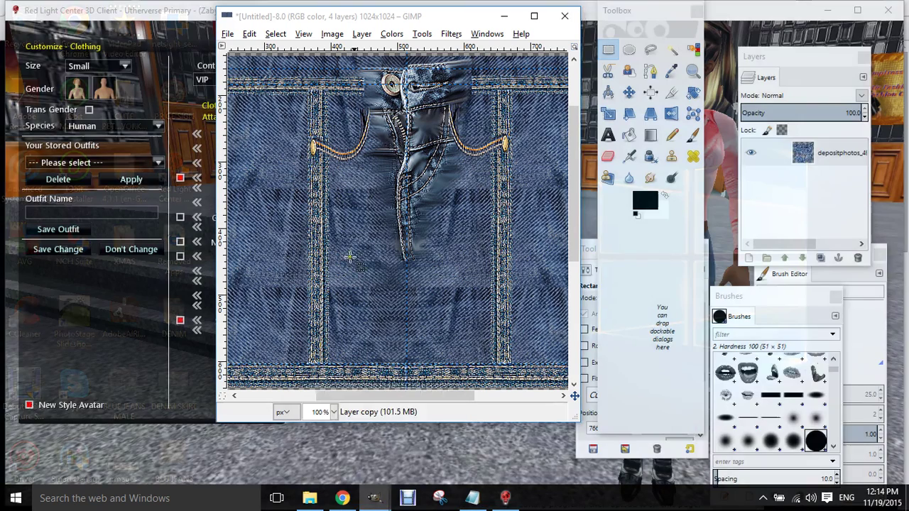
- Merge the two upper pocket detail layers down into the skirt's Layer copy #1
right_click(817, 152)
left_click(746, 113)
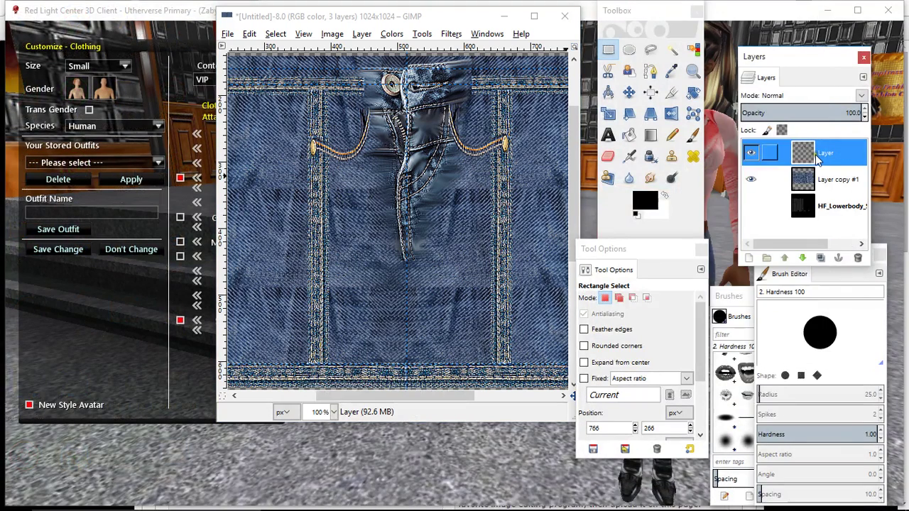
right_click(818, 159)
left_click(771, 114)
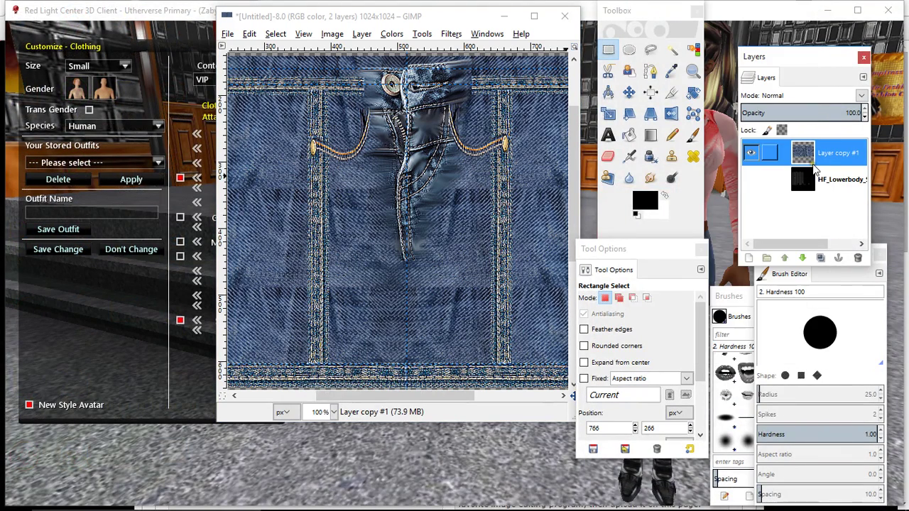
- Show the HF_Lowerbody template layer and lower the opacity of Layer copy #1 to 49.5
left_click(750, 179)
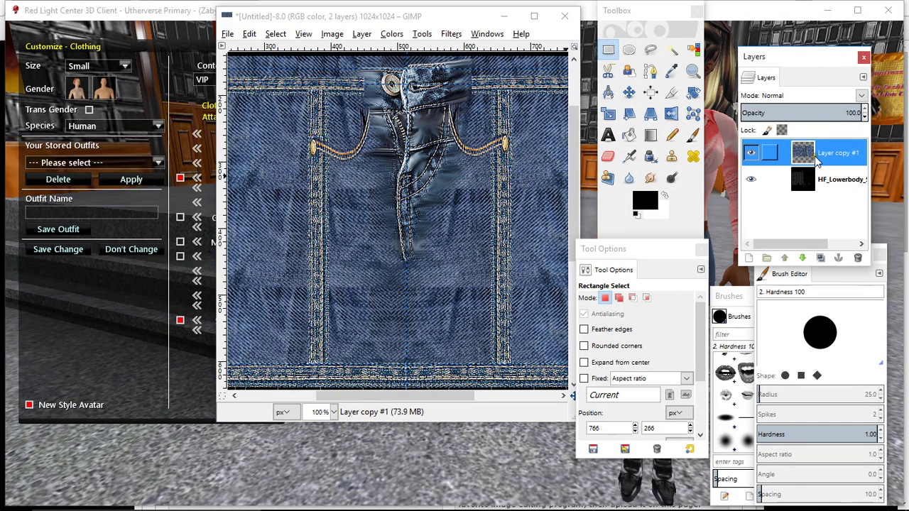
left_click(801, 114)
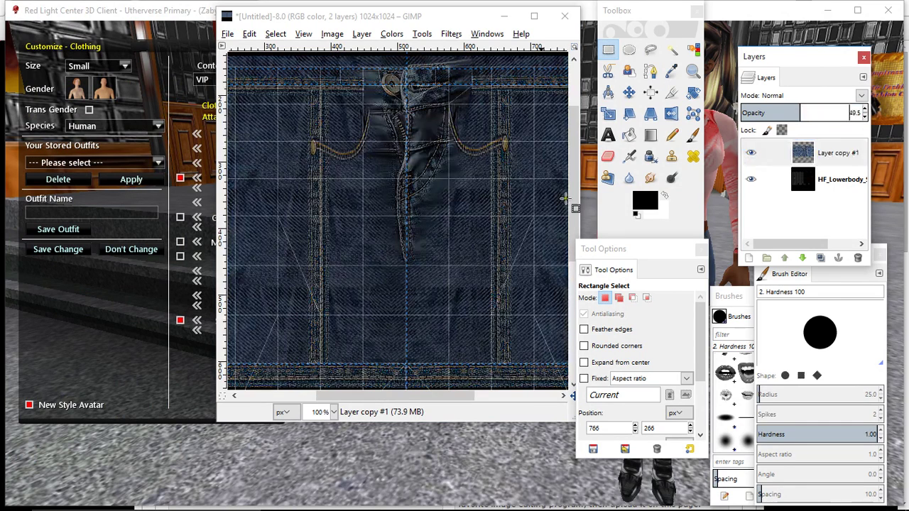
- Paste the copied pocket onto the back of the skirt and try scaling it to 226 × 226 pixels
left_click_drag(407, 396, 277, 393)
right_click(323, 245)
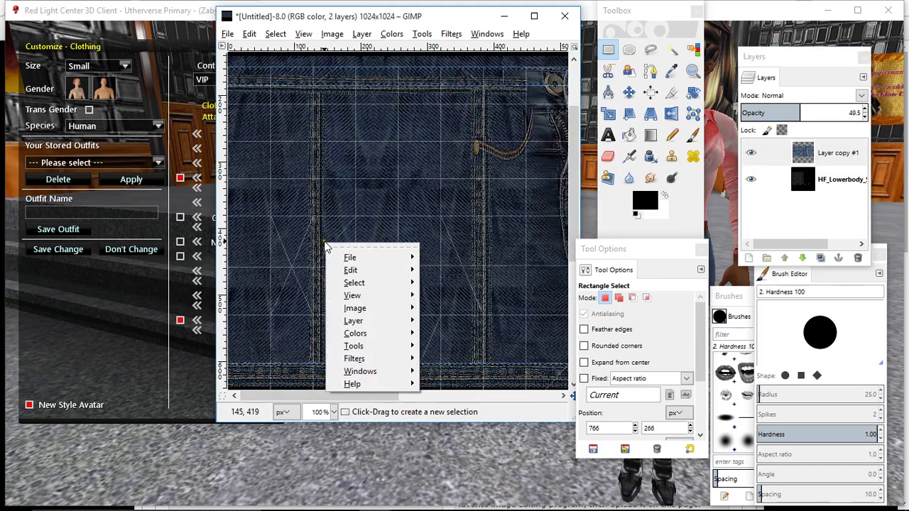
mouse_move(350, 270)
left_click(448, 294)
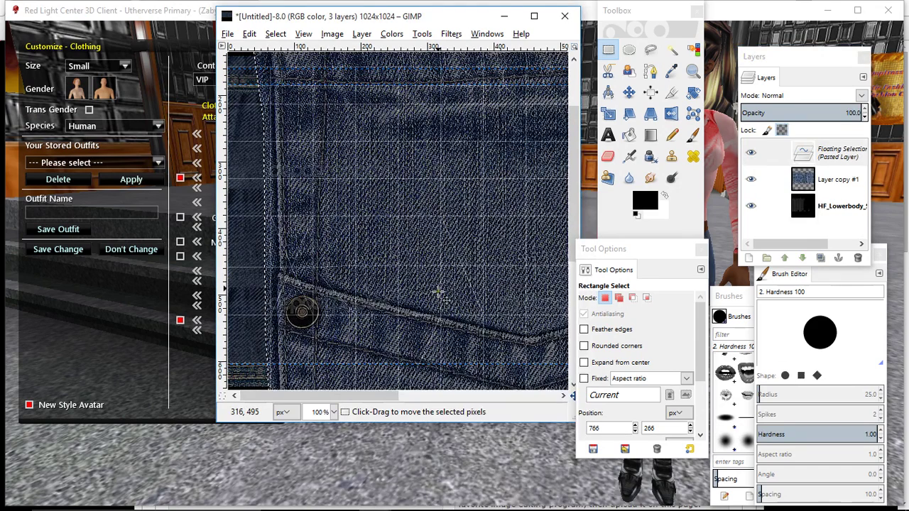
key("shift+s")
left_click(439, 291)
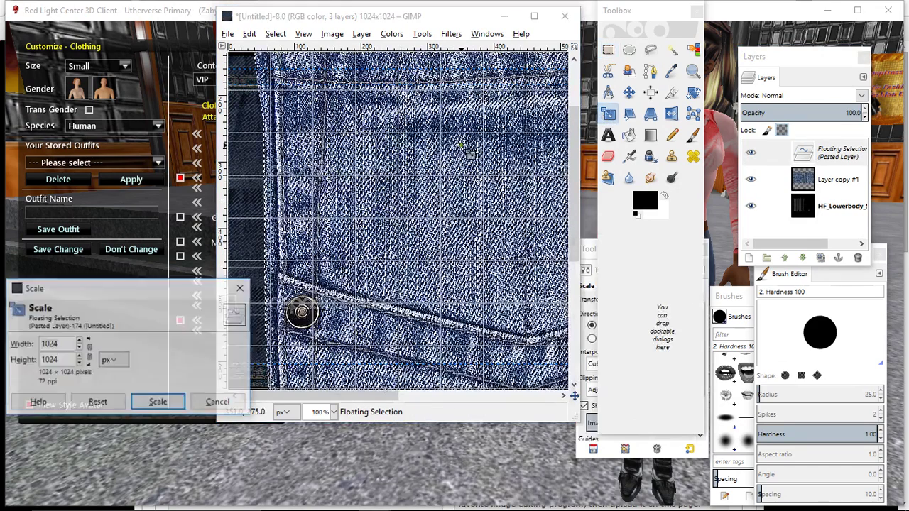
left_click(89, 352)
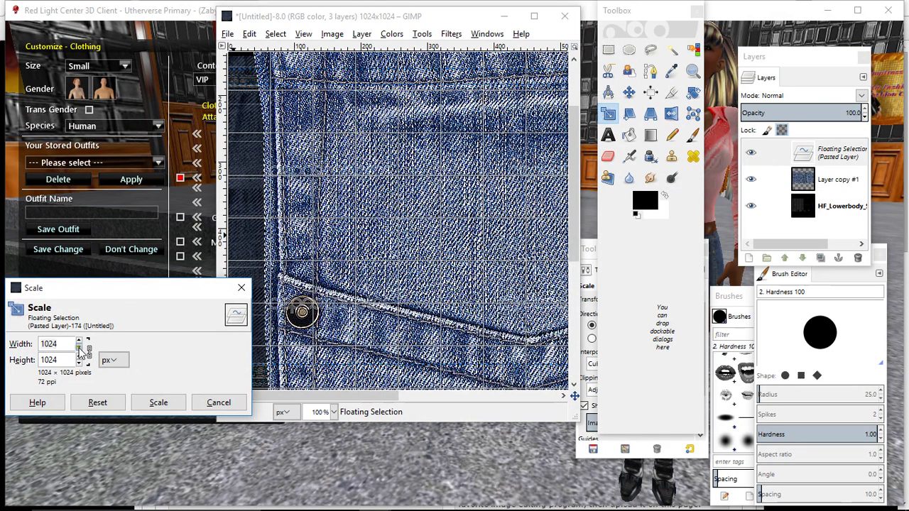
left_click_drag(80, 348, 80, 353)
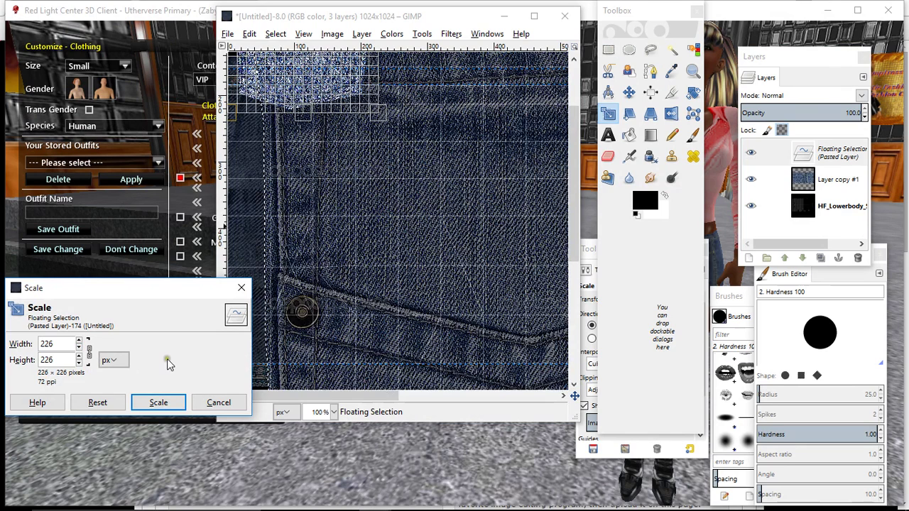
key("Return")
key("m")
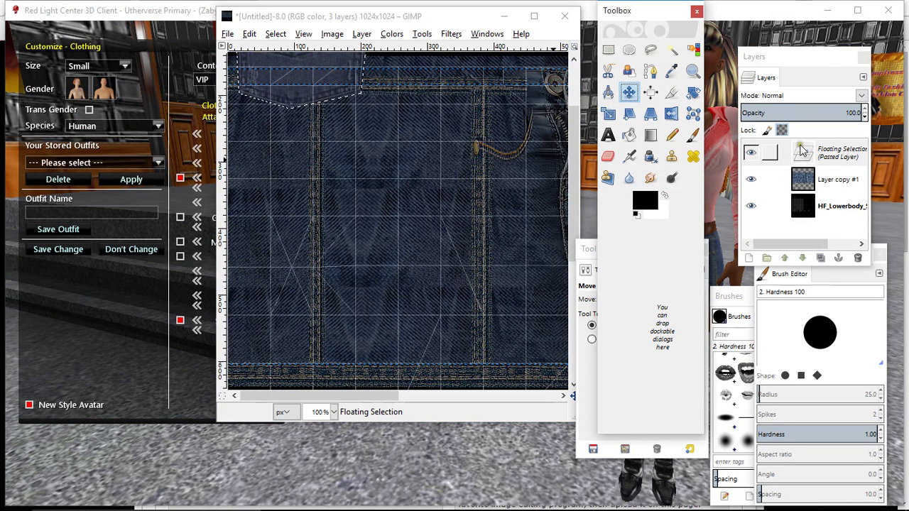
- Undo the pasted pocket's scaling and the paste itself
left_click(250, 34)
left_click(279, 49)
left_click(249, 33)
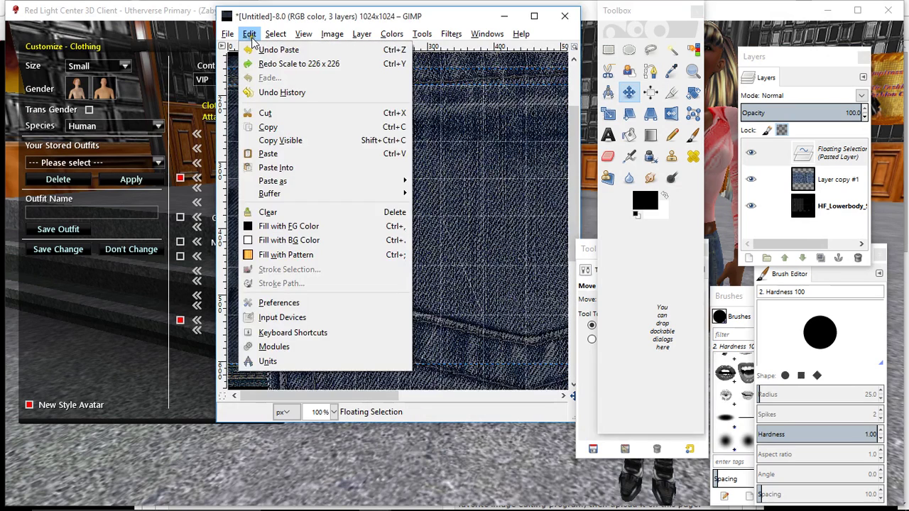
left_click(279, 49)
- Add a new layer above Layer copy #1 in the skirt image
left_click(764, 152)
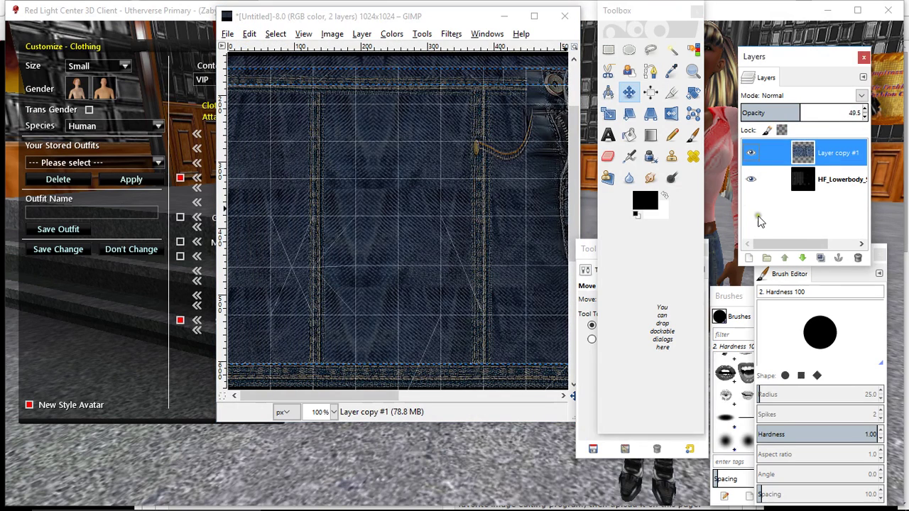
left_click(748, 257)
left_click(223, 334)
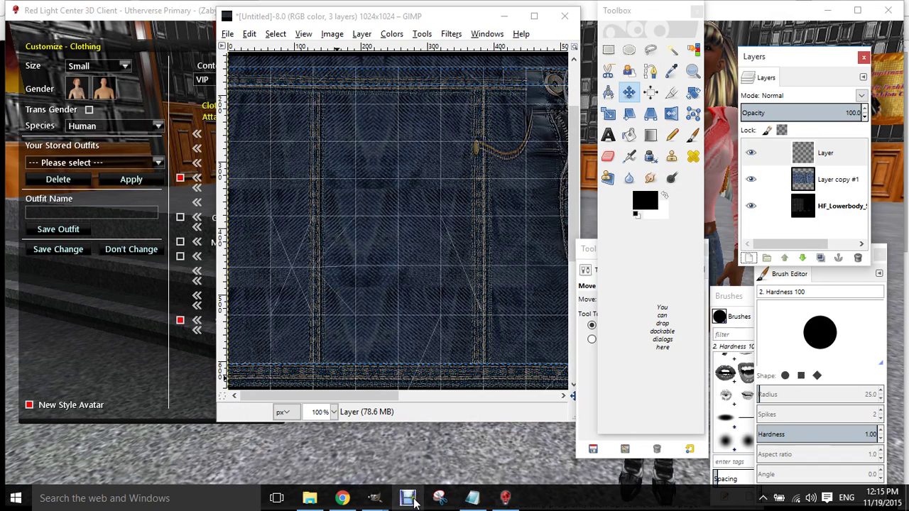
- Bring up the depositphotos_4904265-Jeans-poket image and scale it to 382 × 382 pixels
mouse_move(374, 497)
left_click(415, 440)
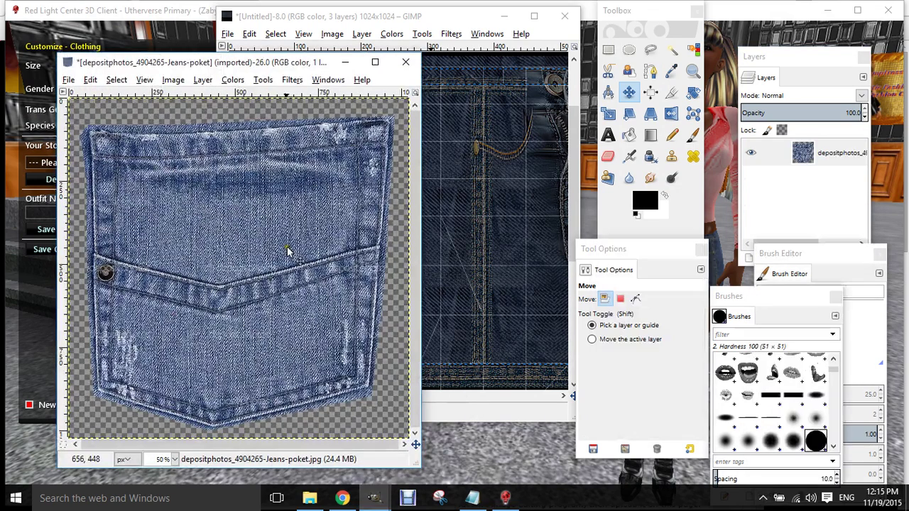
left_click(173, 79)
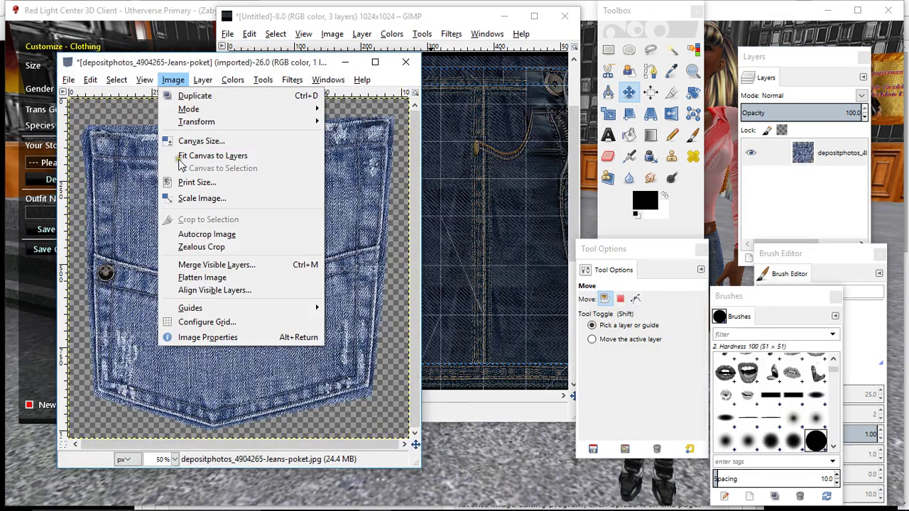
left_click(203, 196)
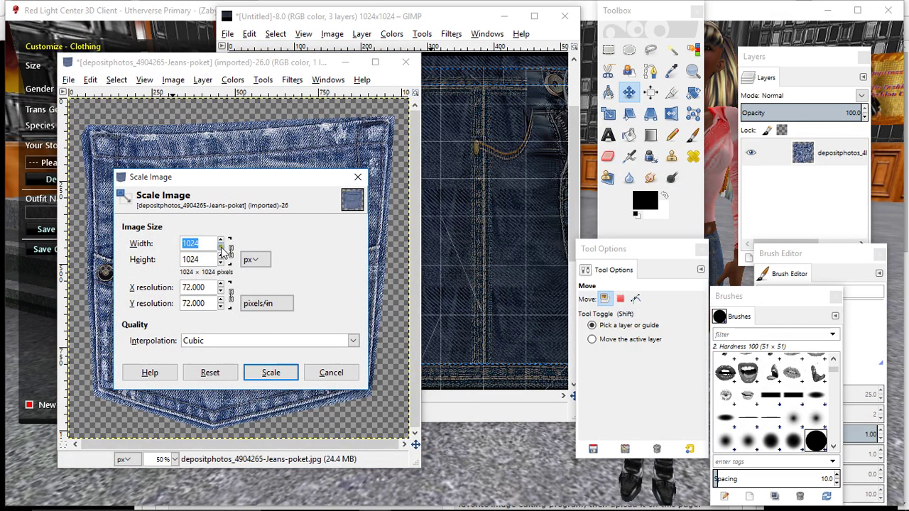
type("512")
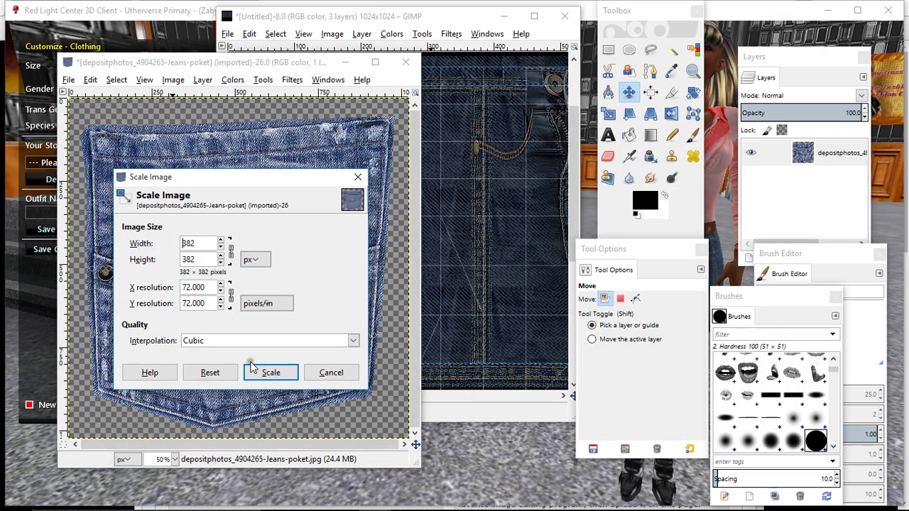
left_click(257, 372)
- Copy the reduced pocket to the clipboard and minimize its image window
right_click(226, 246)
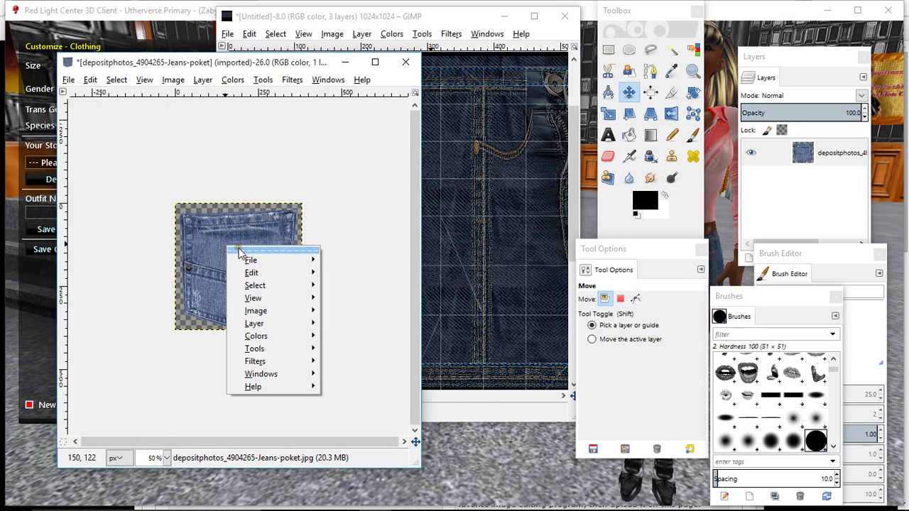
mouse_move(313, 272)
left_click(348, 266)
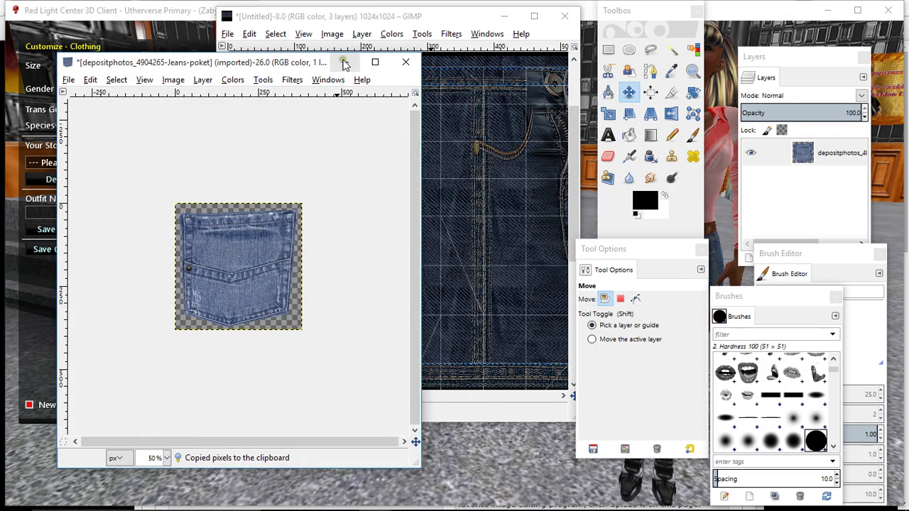
left_click(344, 62)
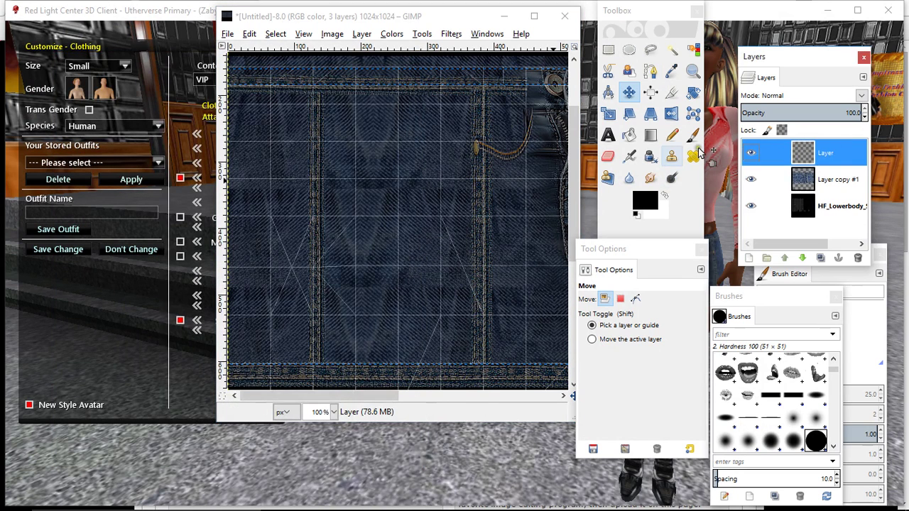
- Paste the pocket into the skirt image's new layer and scale it to 163 × 163 pixels
right_click(341, 165)
mouse_move(369, 187)
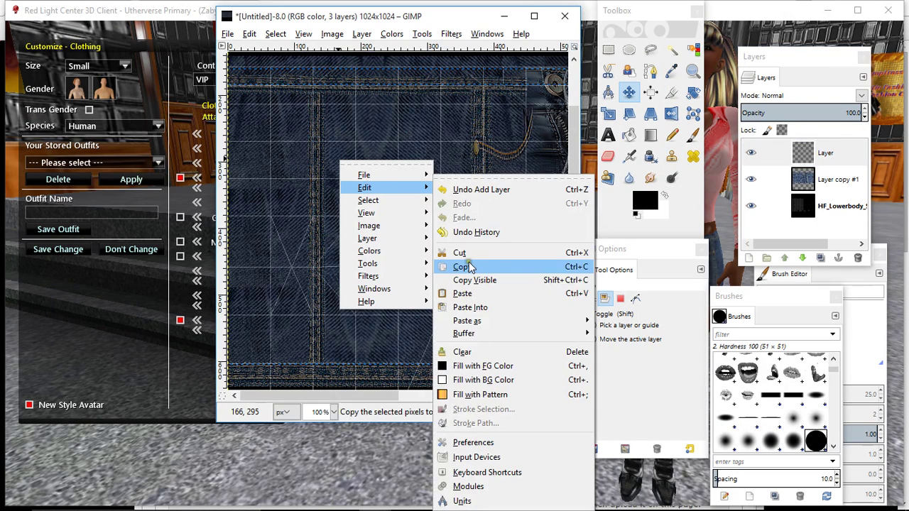
left_click(468, 294)
left_click(608, 114)
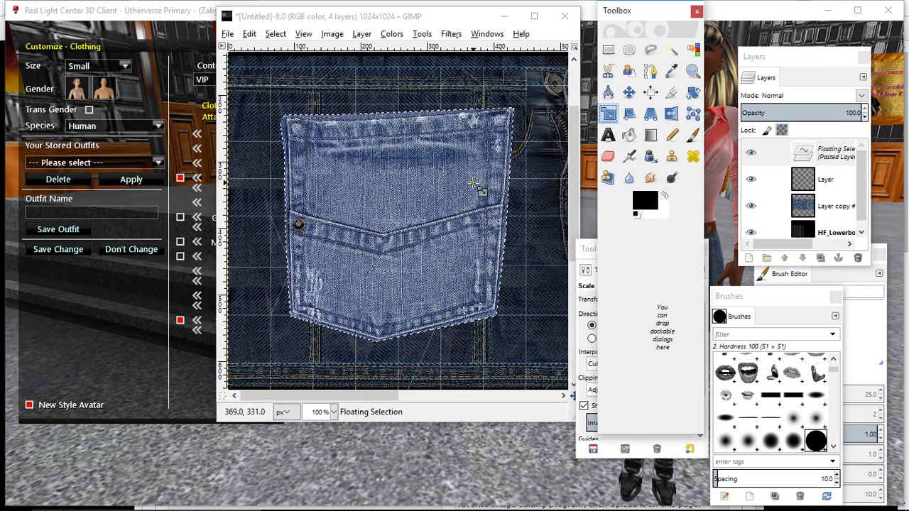
left_click(343, 215)
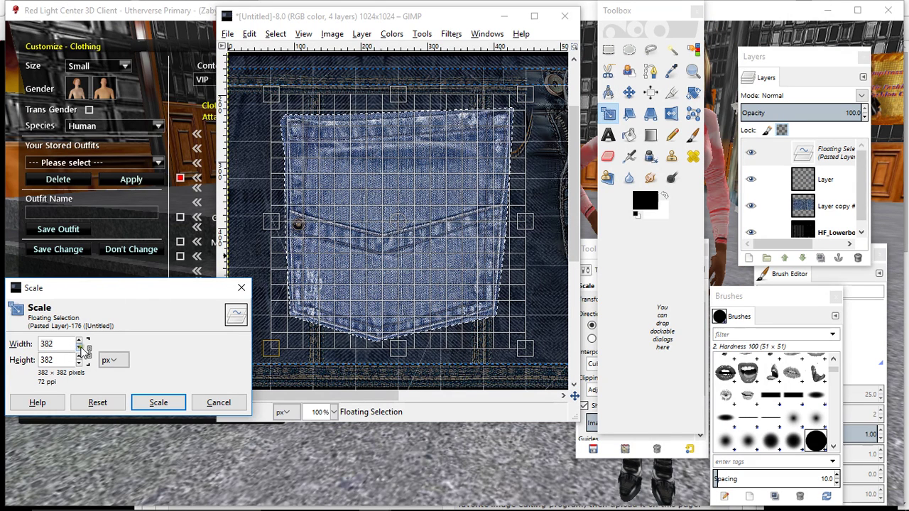
scroll(82, 348, "down", 10)
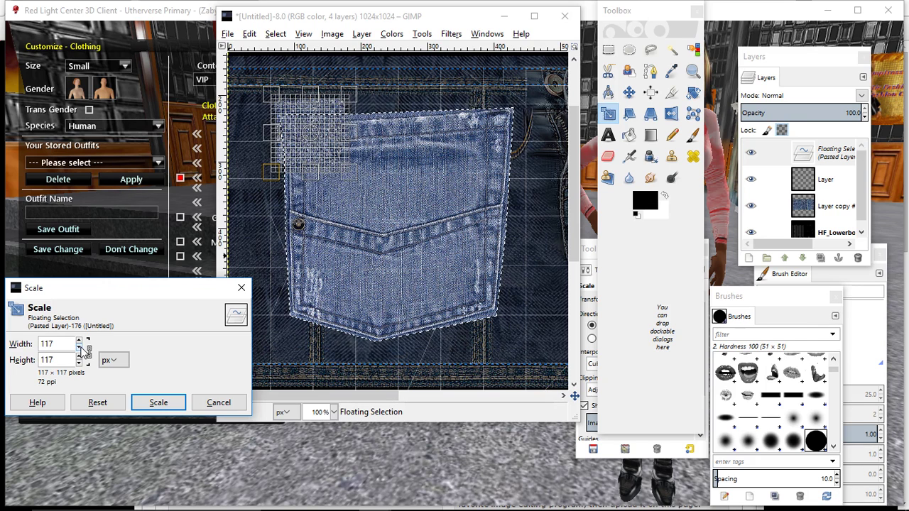
scroll(82, 348, "up", 5)
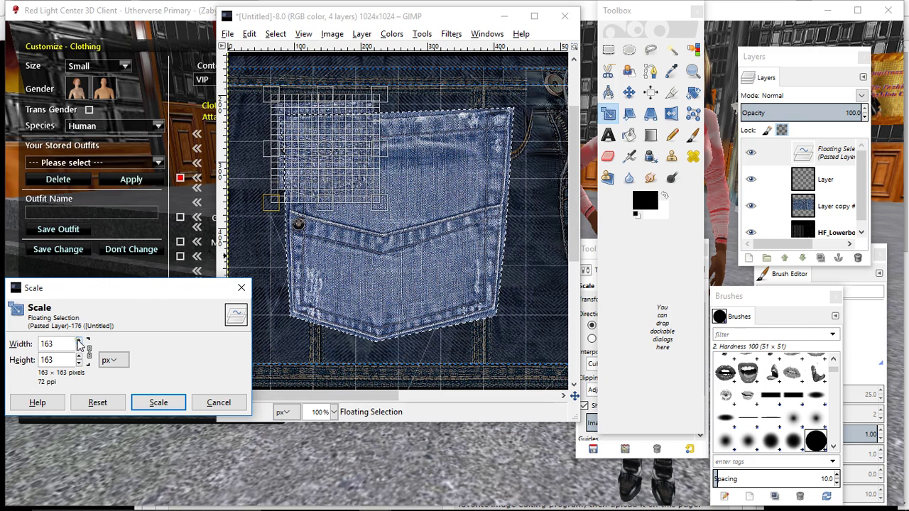
left_click(157, 402)
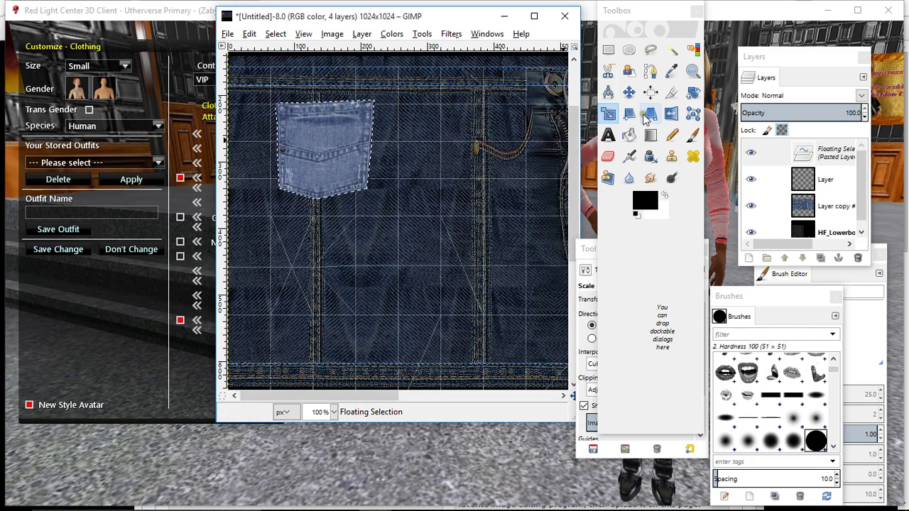
- Narrow the pasted pocket by scaling it non-proportionally to 123 × 162 pixels
left_click(355, 136)
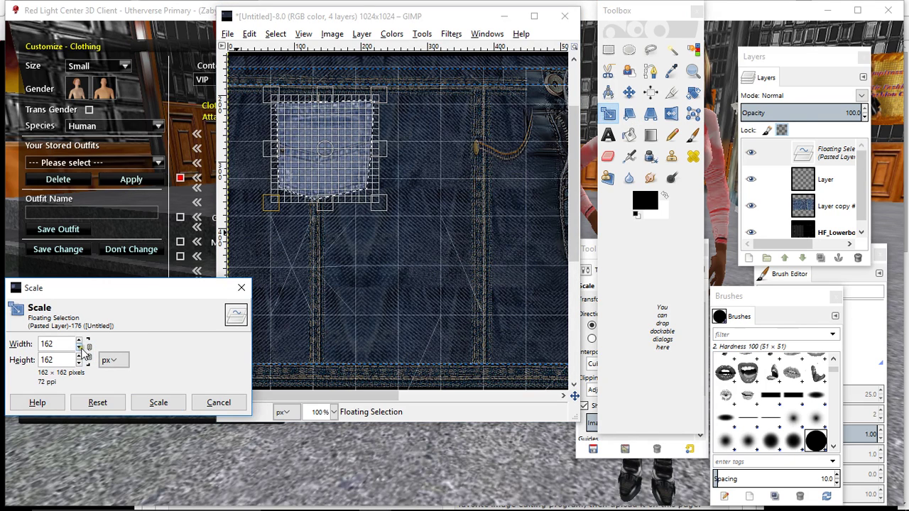
left_click_drag(82, 348, 79, 347)
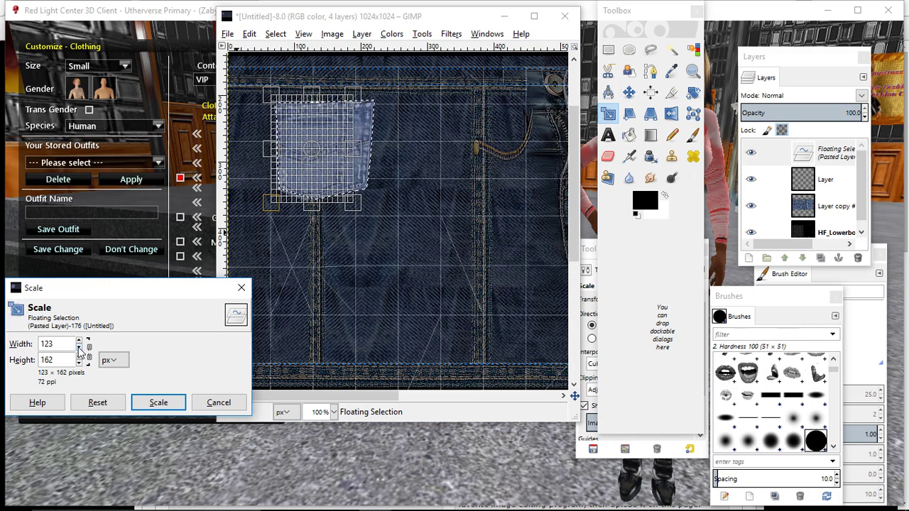
left_click(158, 402)
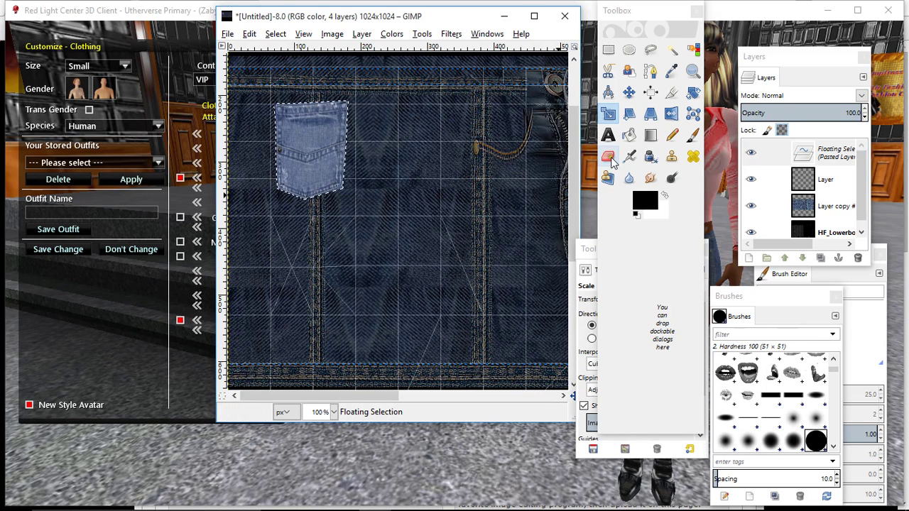
- Move the narrowed pocket slightly left below the waistband seam and anchor it to the new layer
left_click(628, 92)
left_click_drag(326, 154, 311, 154)
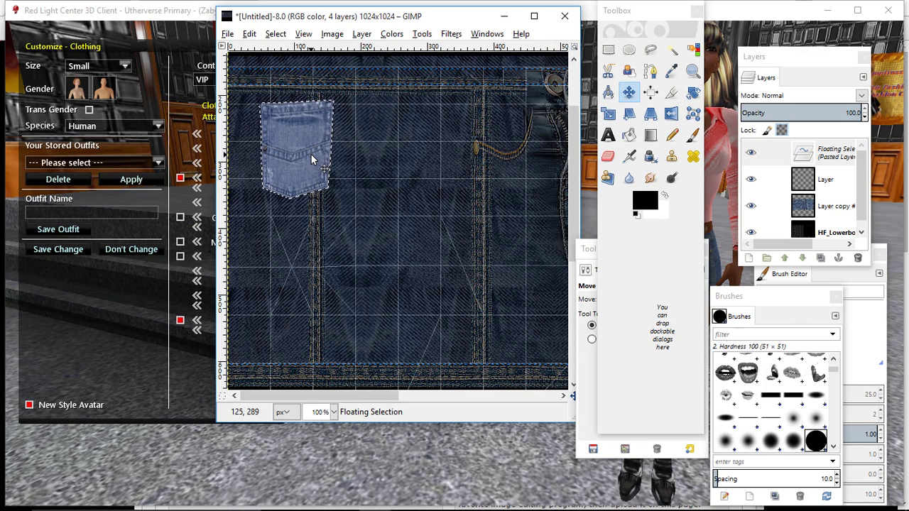
key("ctrl+h")
- Raise Layer copy #1 to full opacity and repeat the Sharpen filter on the pocket layer
left_click(826, 179)
left_click(801, 116)
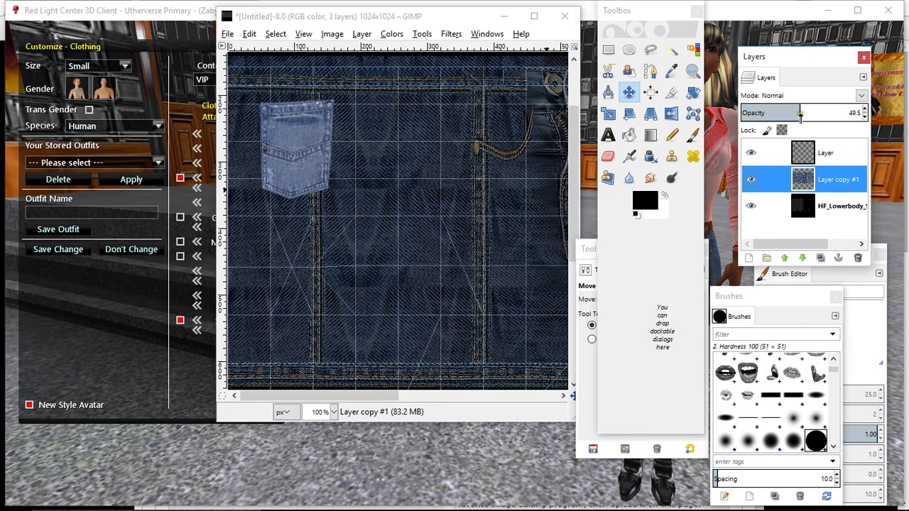
left_click(824, 155)
left_click(452, 35)
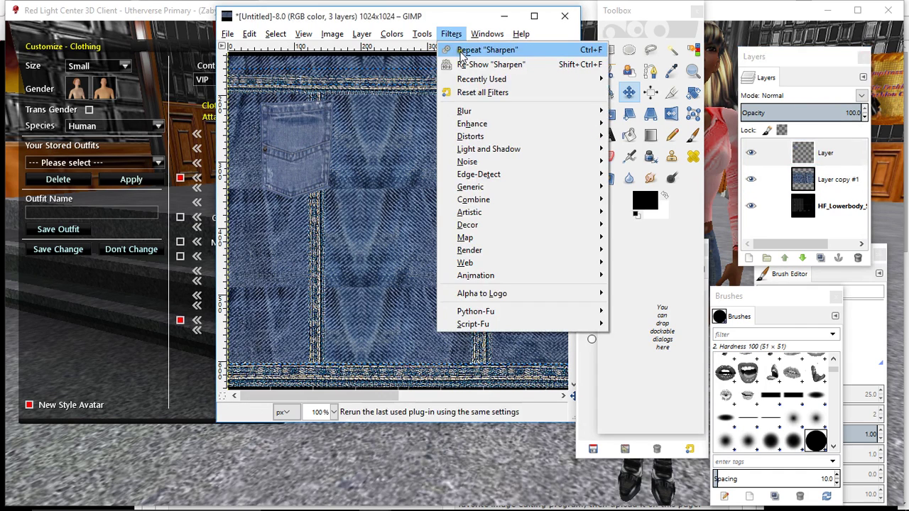
left_click(462, 52)
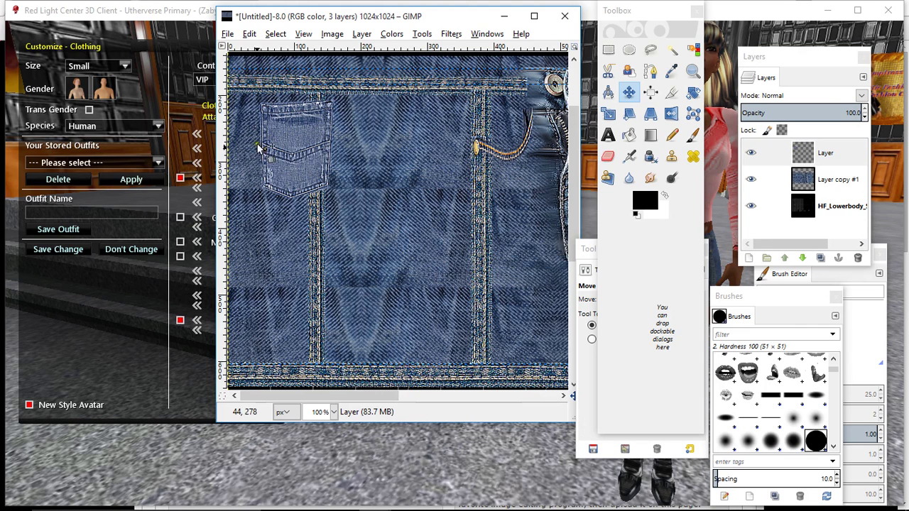
left_click(391, 34)
left_click(412, 66)
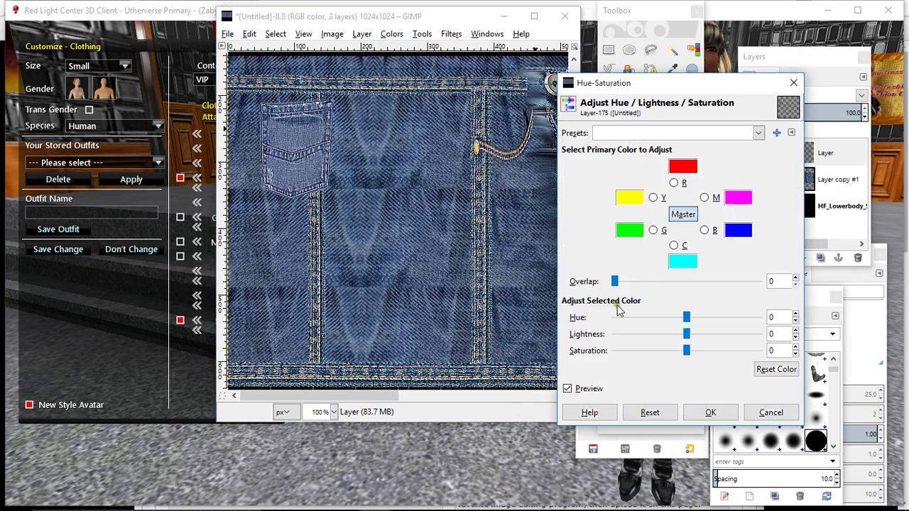
left_click_drag(686, 348, 654, 356)
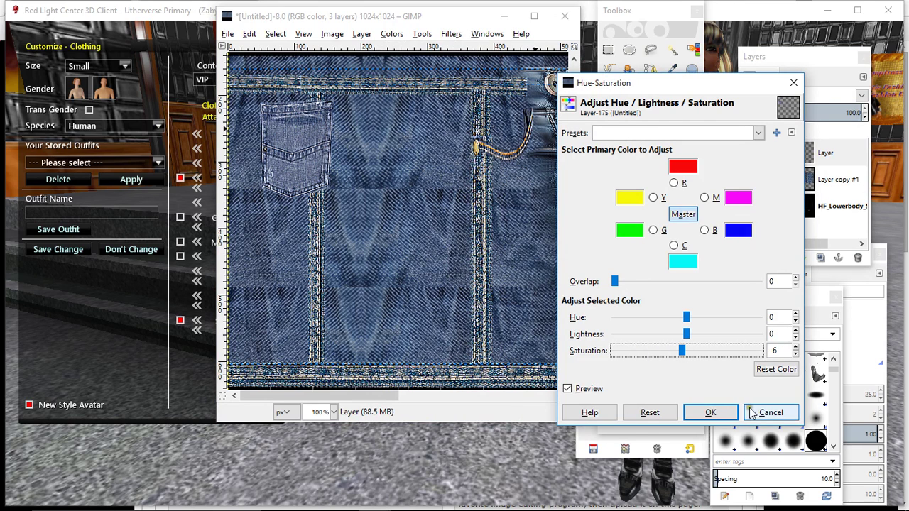
left_click(762, 413)
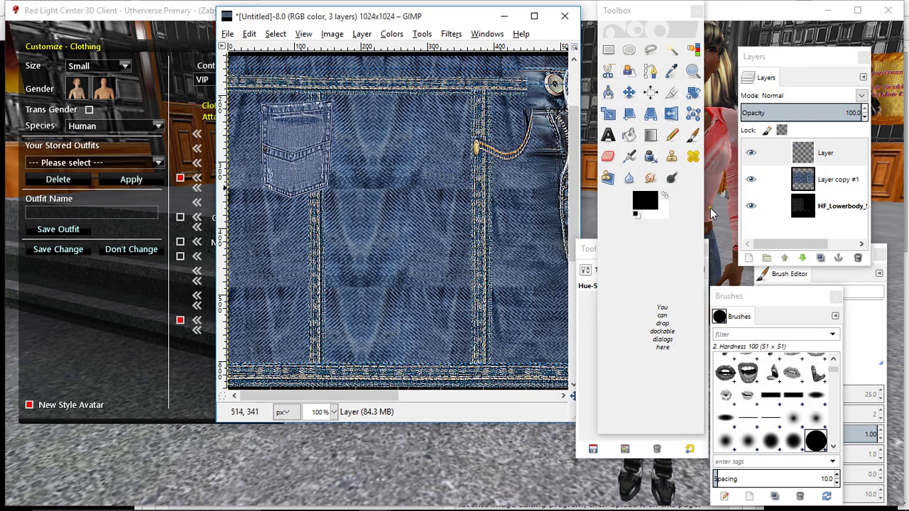
- With the HF_Lowerbody template layer hidden, export the skirt to the existing DENIM SKIRT file and minimize the image window
left_click(775, 153)
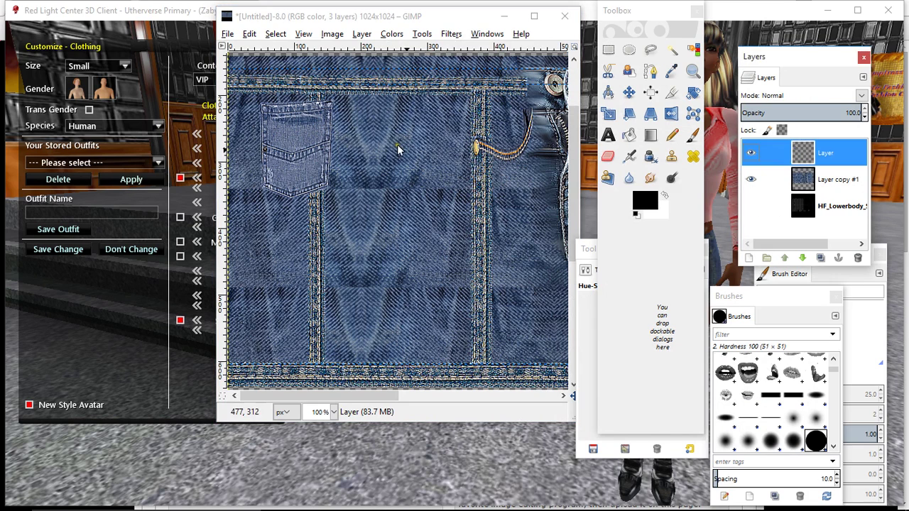
left_click(227, 33)
left_click(261, 200)
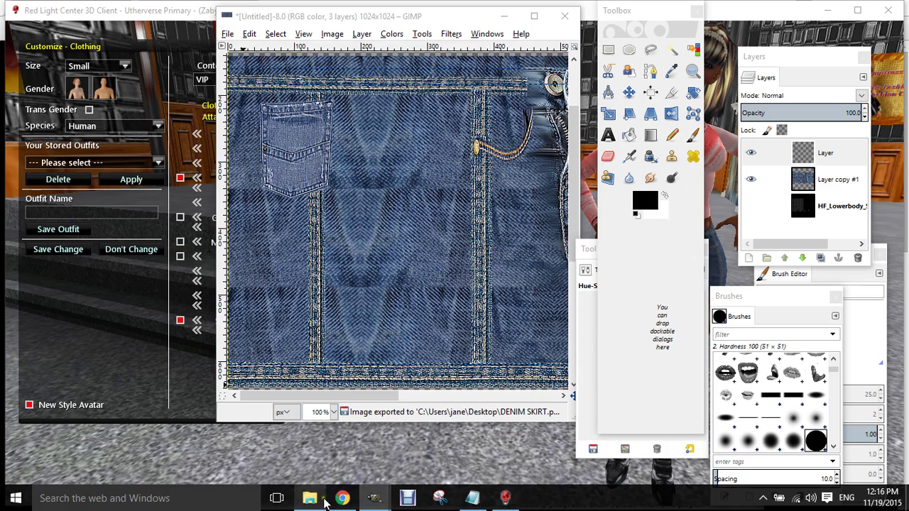
left_click(504, 15)
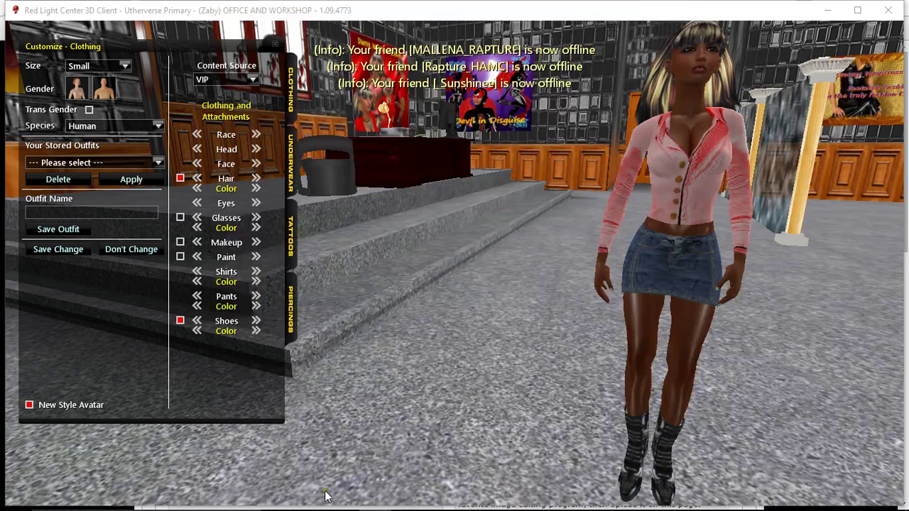
- Switch to the Red Light Center website and open the configuration of the untitled skirt outfit from My Designed Clothing
left_click(343, 498)
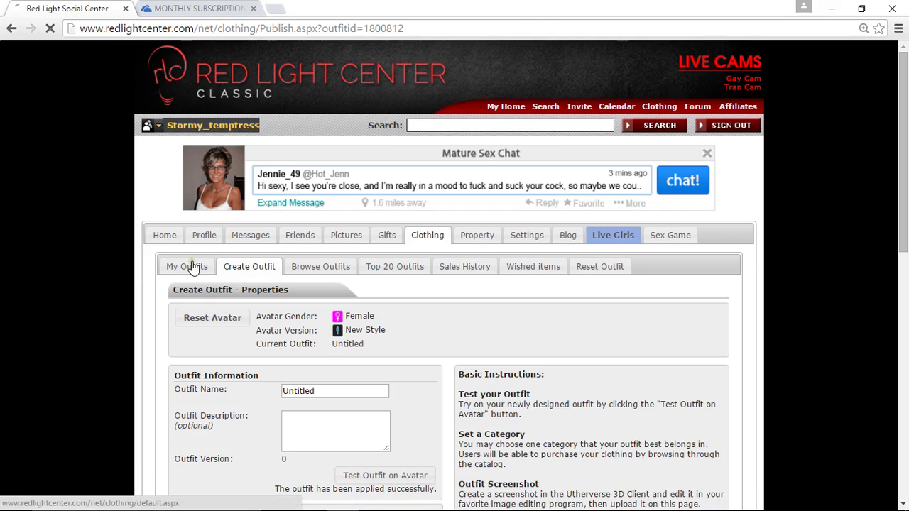
left_click(193, 267)
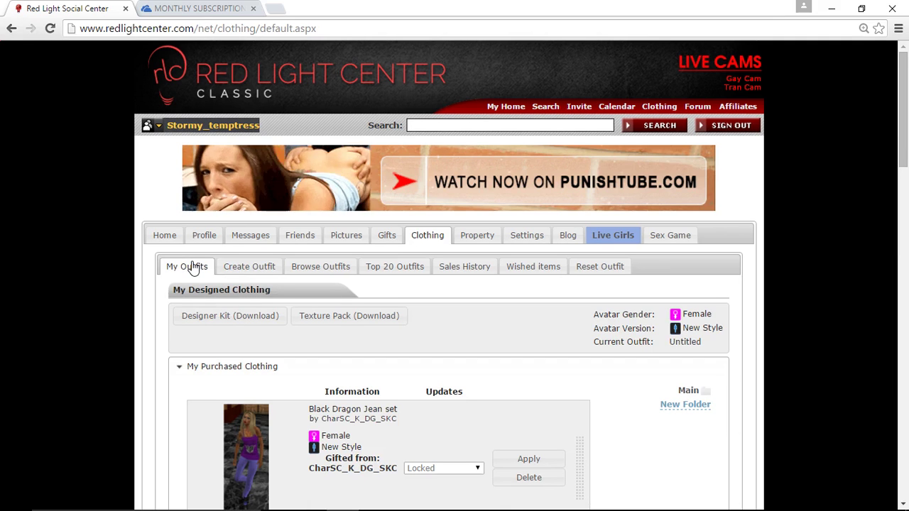
scroll(93, 290, "down", 20)
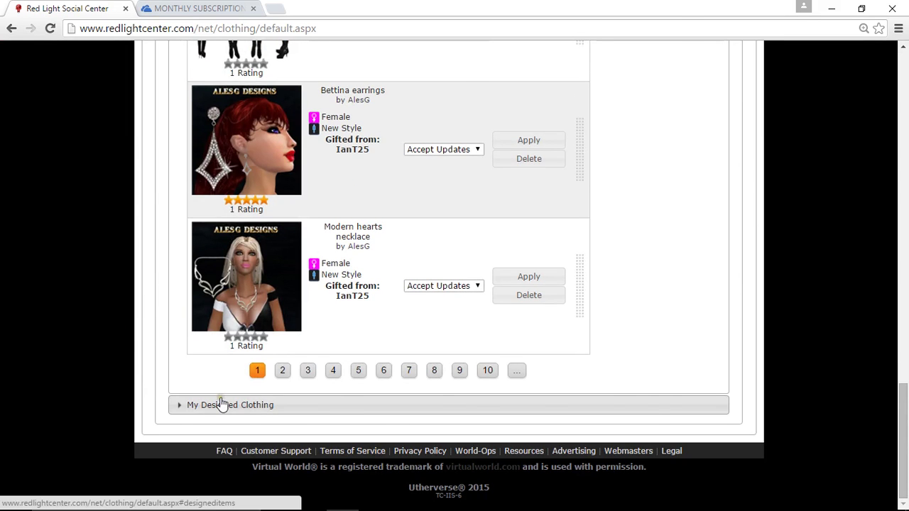
left_click(222, 404)
left_click(466, 248)
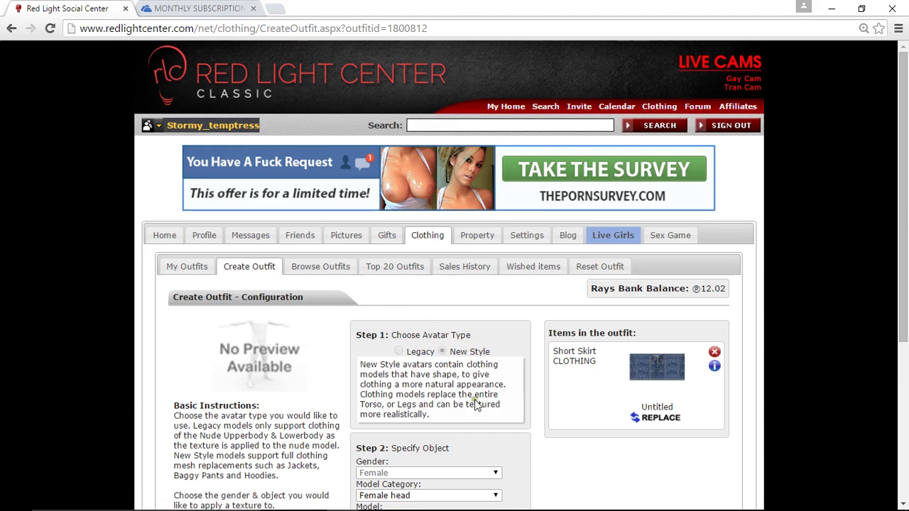
- Replace the Short Skirt texture in the outfit with the DENIM SKIRT file from the Desktop
left_click(658, 420)
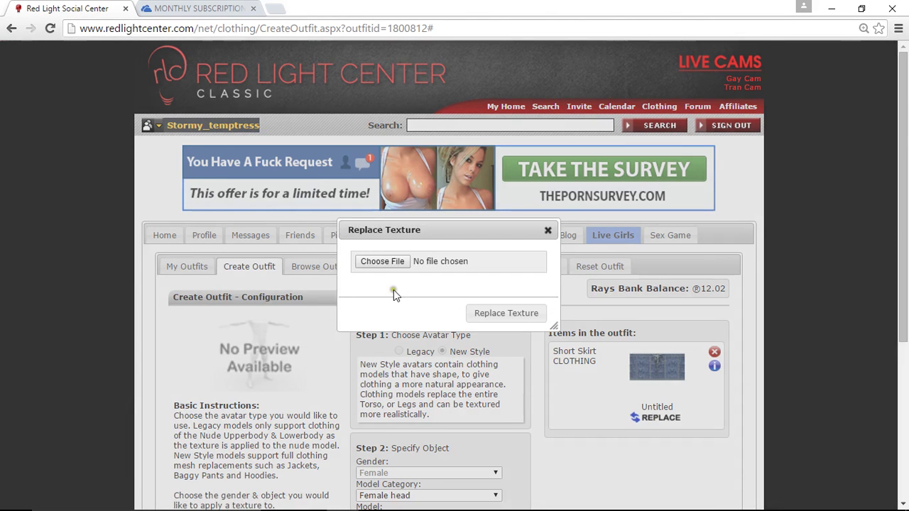
left_click(388, 267)
left_click(386, 202)
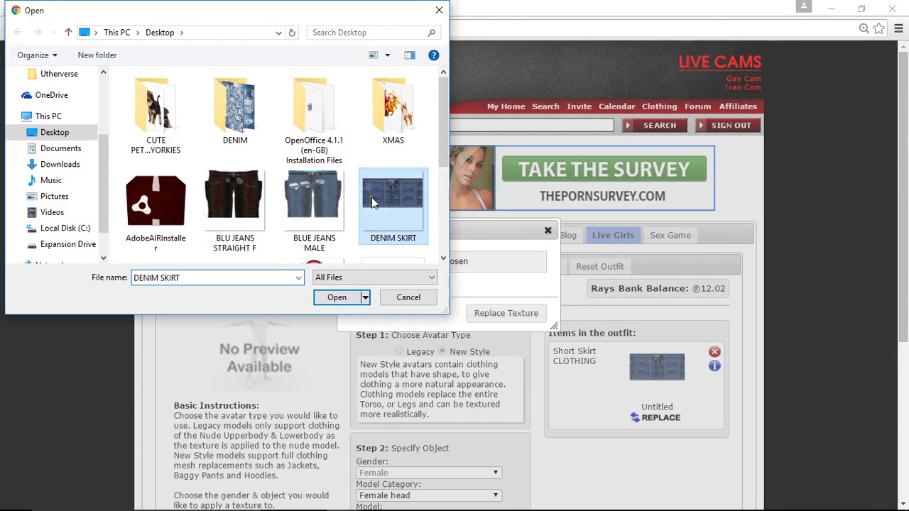
left_click(331, 297)
left_click(524, 318)
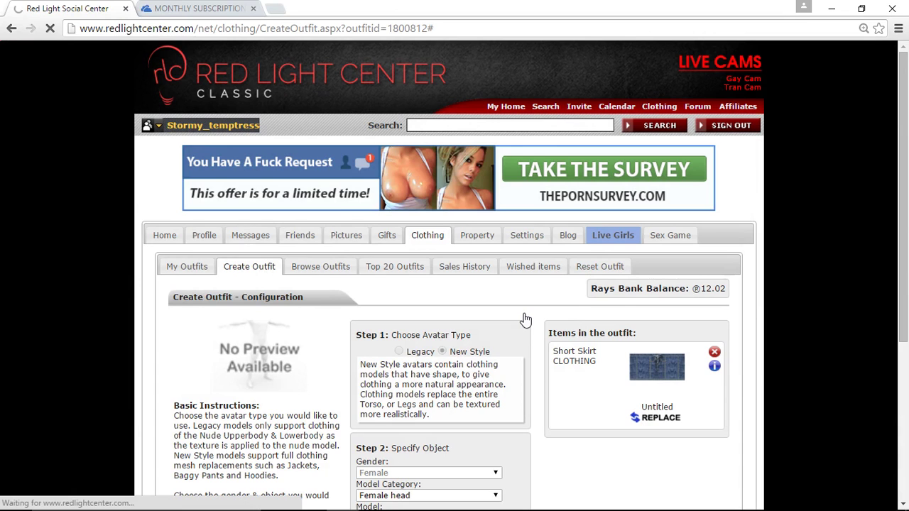
- Publish the outfit and test it on the avatar
scroll(421, 319, "down", 4)
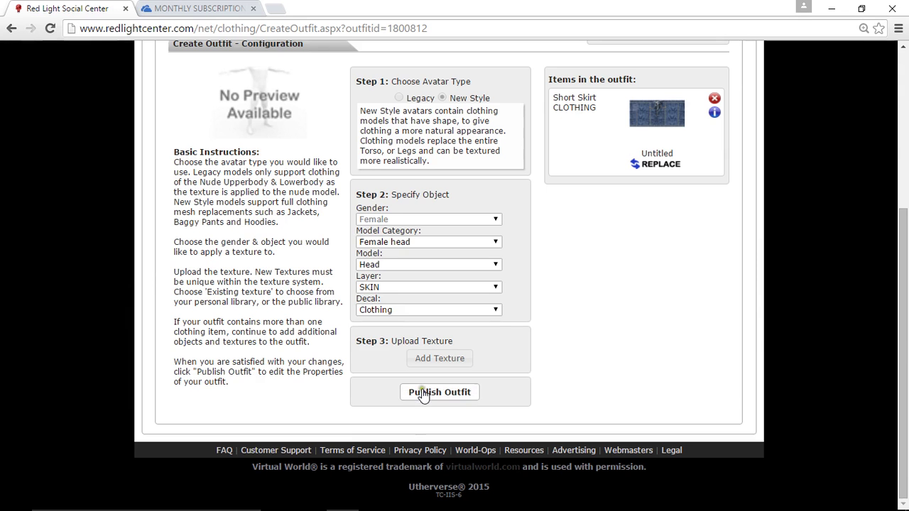
left_click(422, 393)
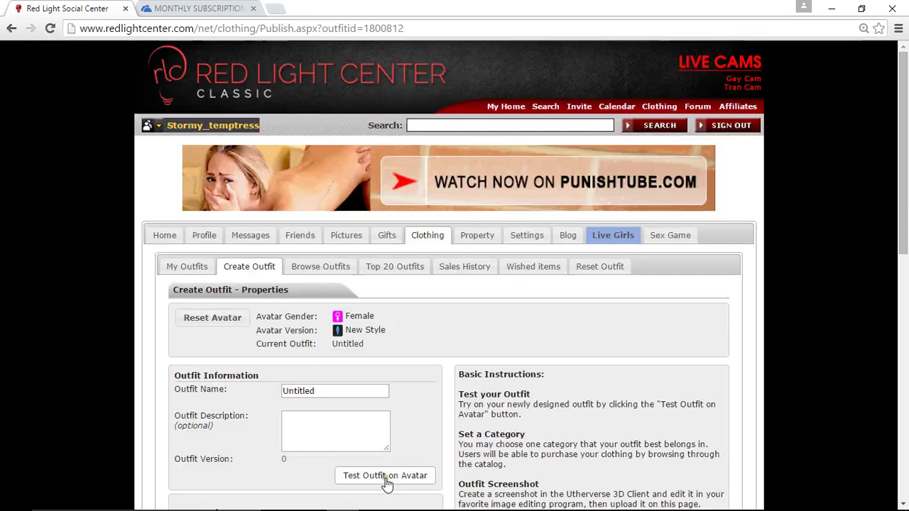
left_click(387, 476)
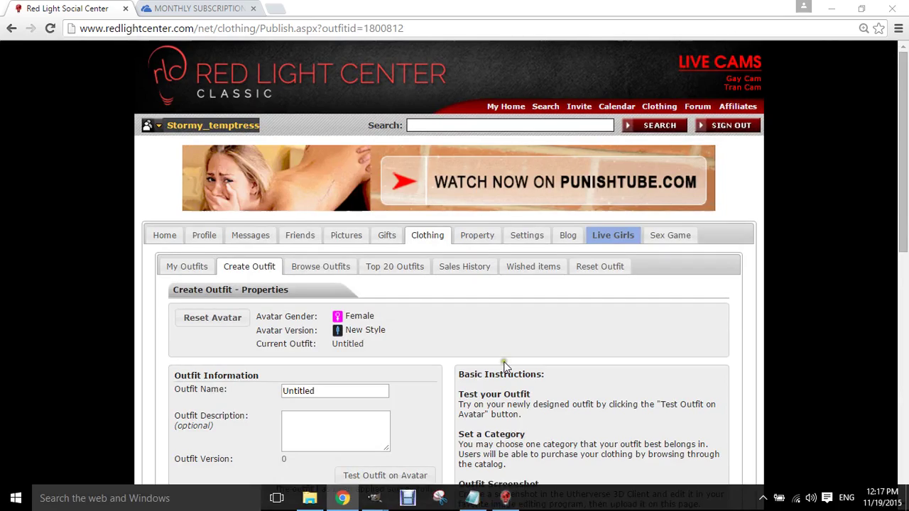
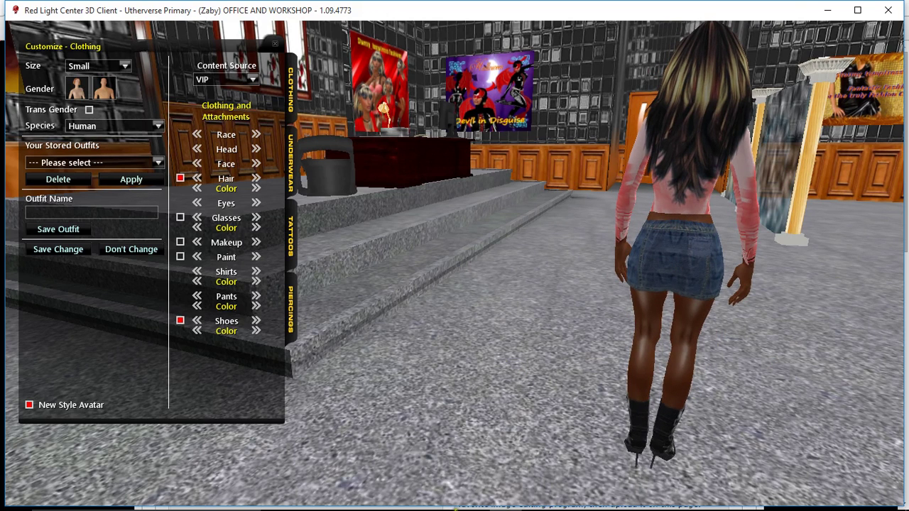
- Switch to GIMP, duplicate the pocket layer and flip the duplicate horizontally to create the opposite back pocket
left_click(376, 501)
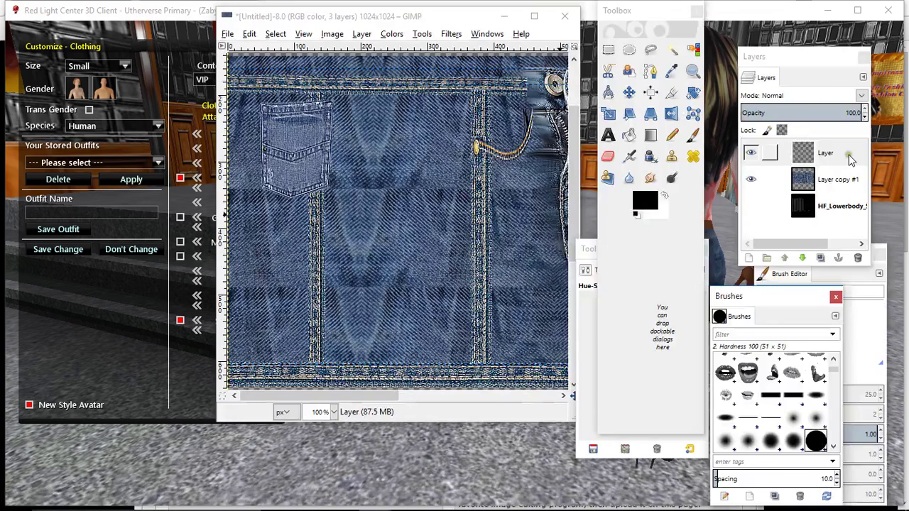
left_click(851, 158)
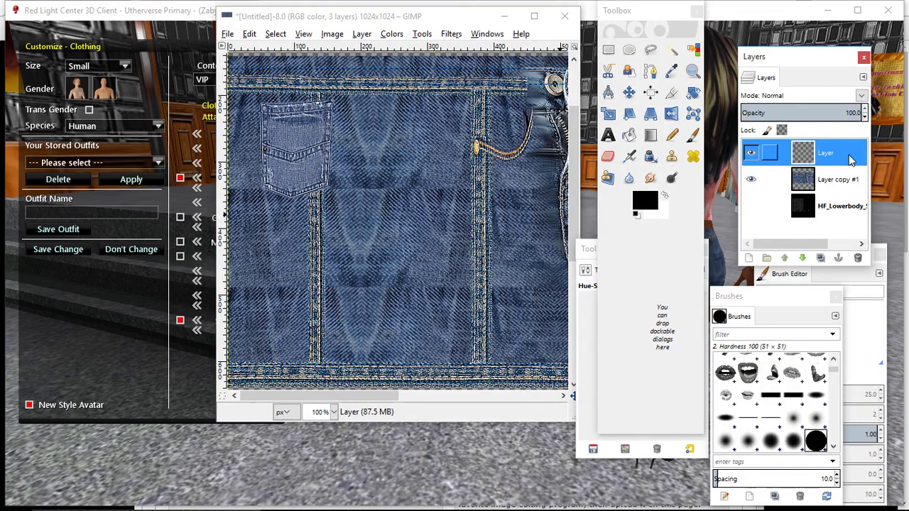
left_click(820, 258)
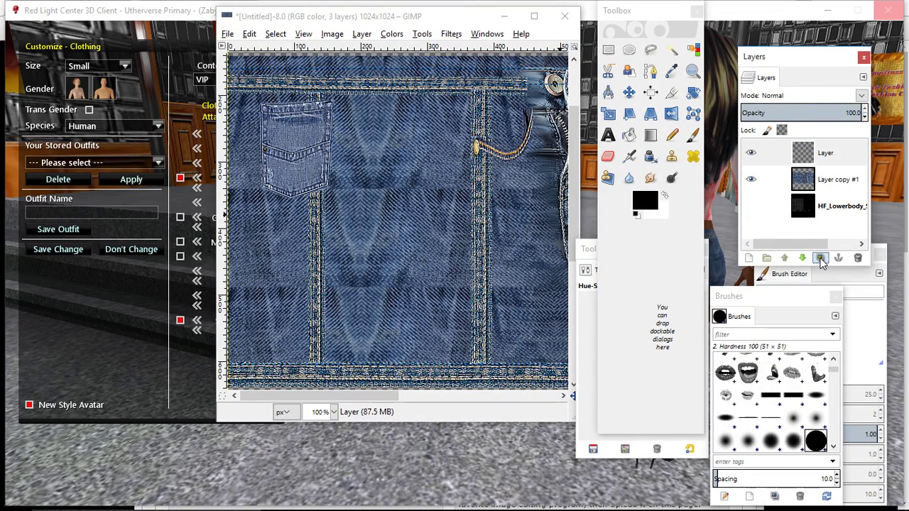
left_click(362, 33)
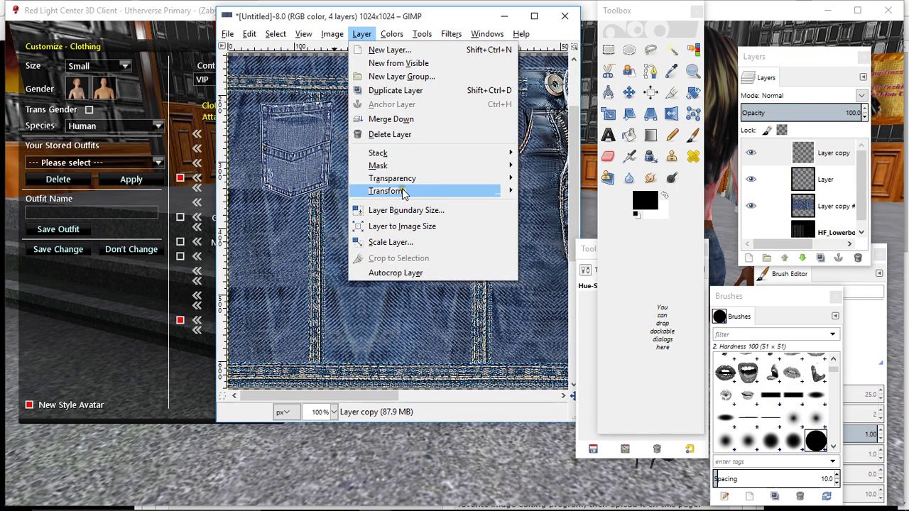
mouse_move(440, 194)
left_click(549, 193)
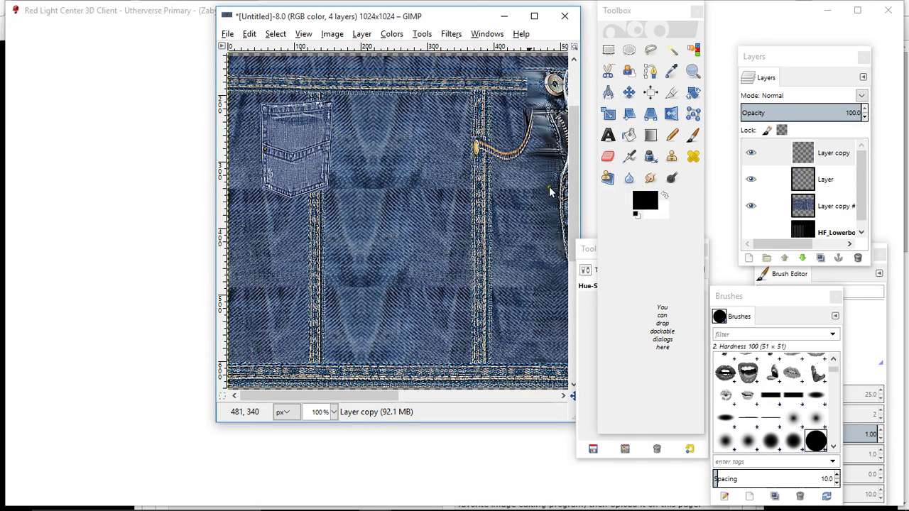
- Lower the opacity of Layer copy #1 to 58.8 and show the HF_Lowerbody template layer, viewing the image at 50%
left_click_drag(334, 397, 500, 396)
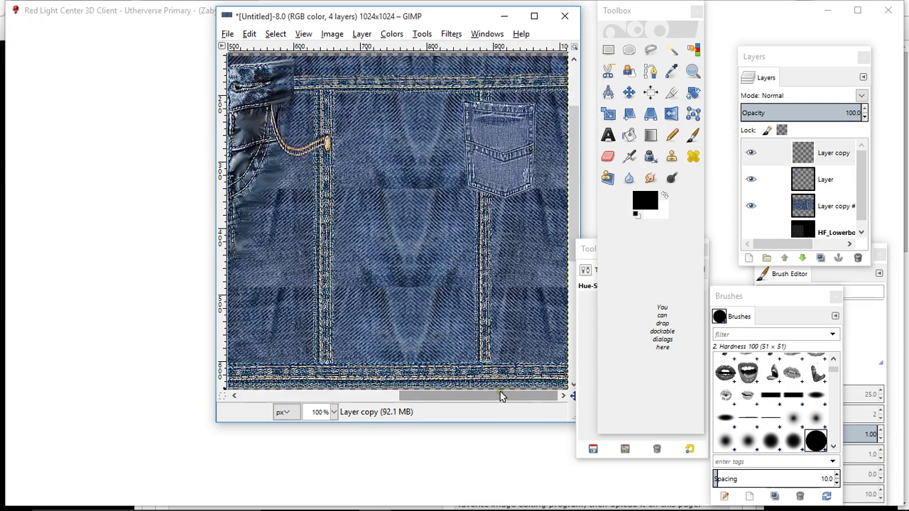
left_click(824, 206)
left_click(812, 112)
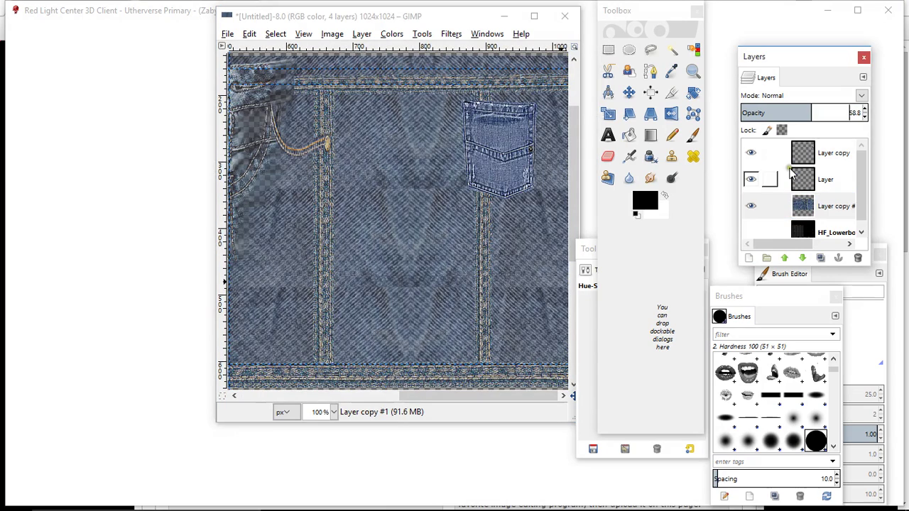
left_click(753, 232)
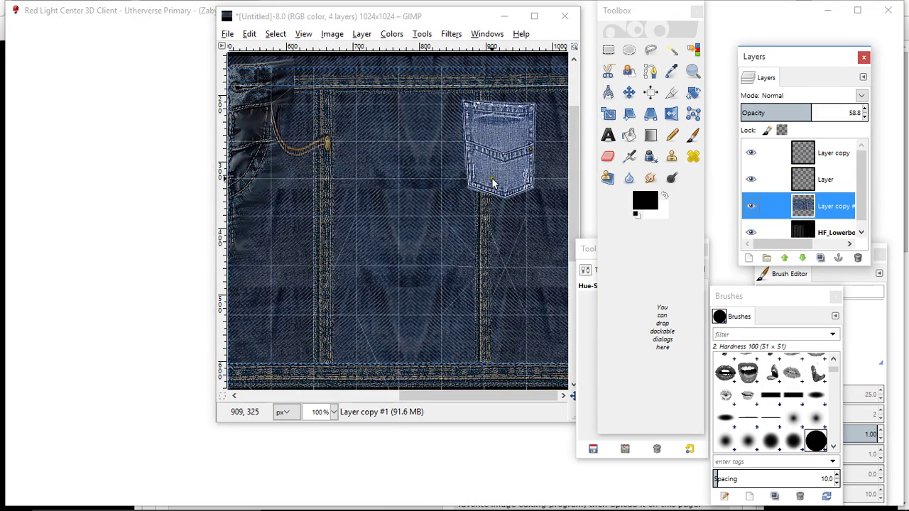
left_click(332, 413)
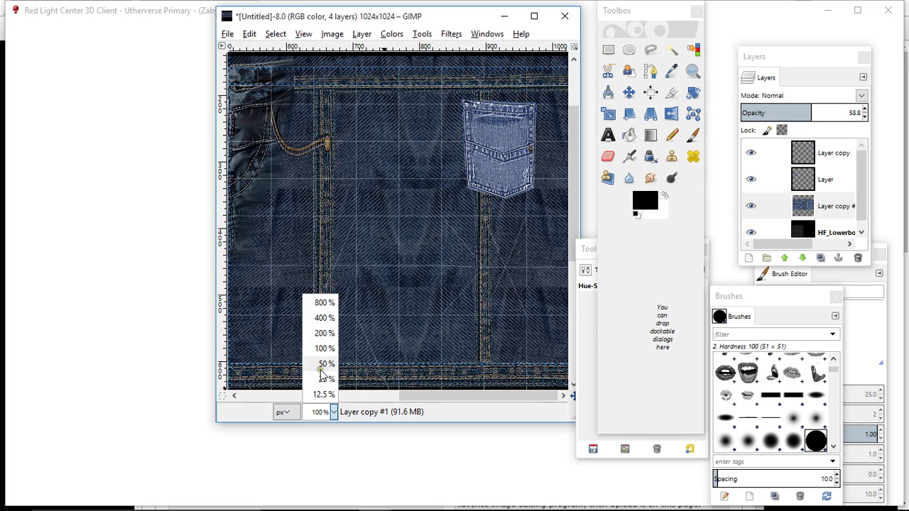
left_click(321, 364)
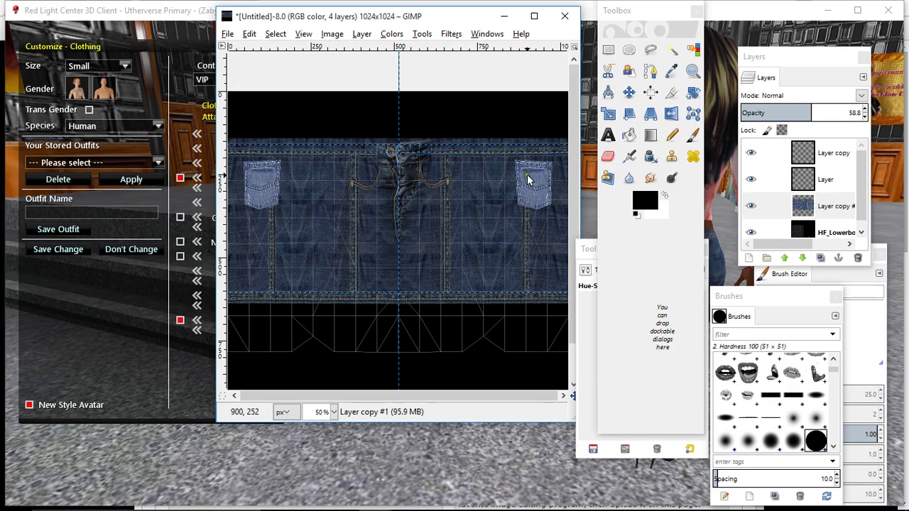
- Try to move the mirrored pocket with the Move tool, and undo the layer move
key("ctrl+shift+f")
left_click(771, 413)
left_click(547, 188)
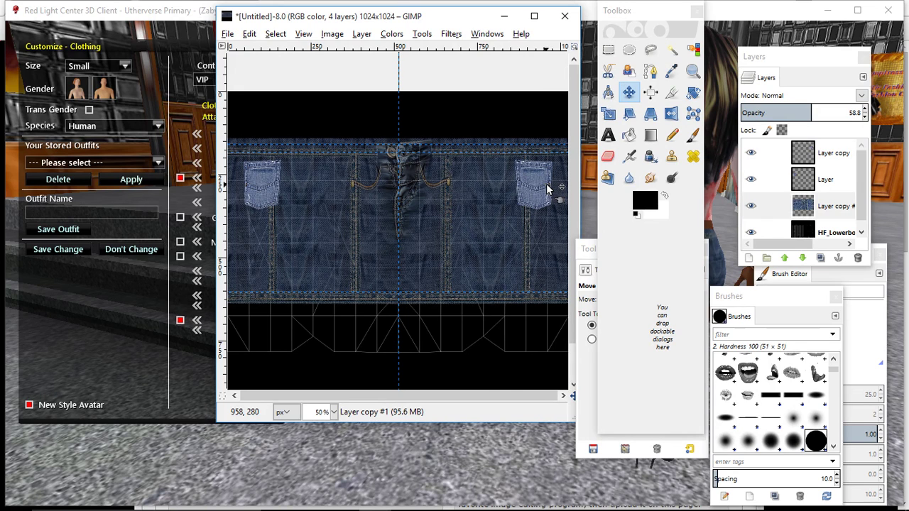
left_click(249, 33)
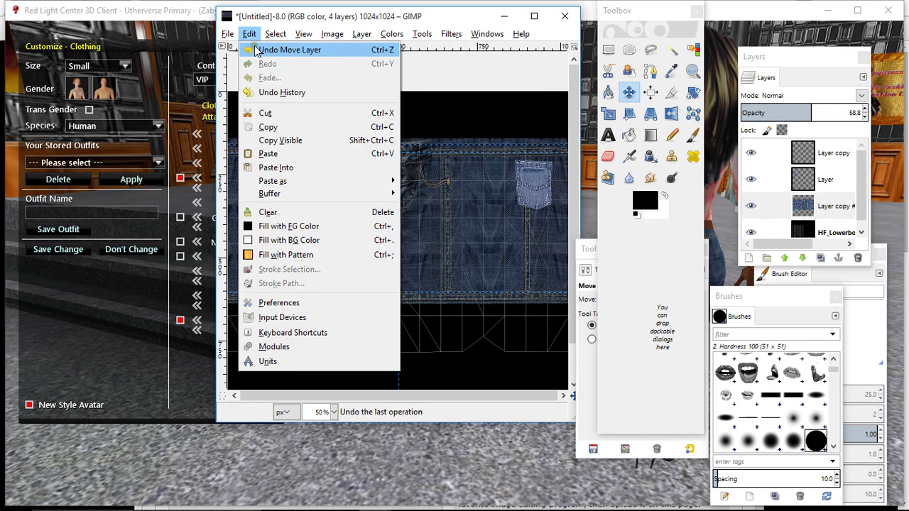
left_click(284, 55)
left_click(250, 34)
left_click(284, 50)
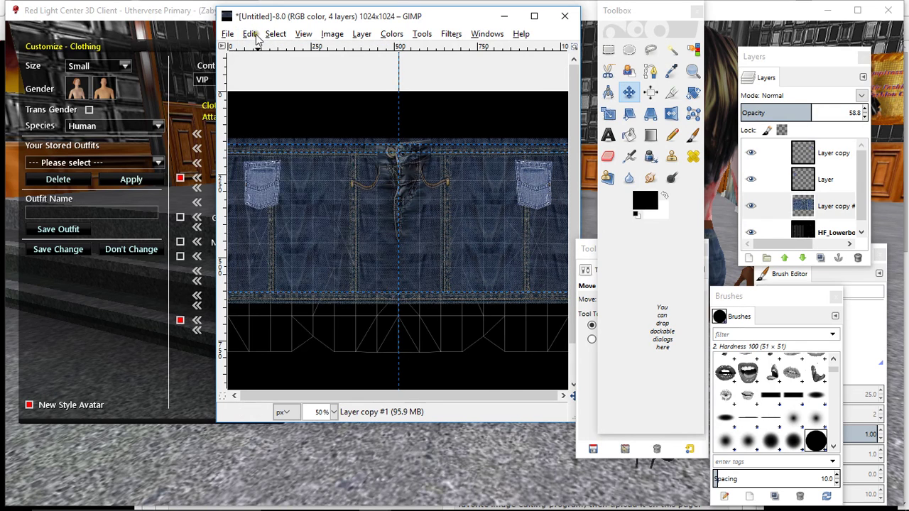
left_click(250, 34)
left_click(250, 34)
- Select the mirrored pocket's layer, Layer copy, and move the pocket slightly to the right
left_click(828, 206)
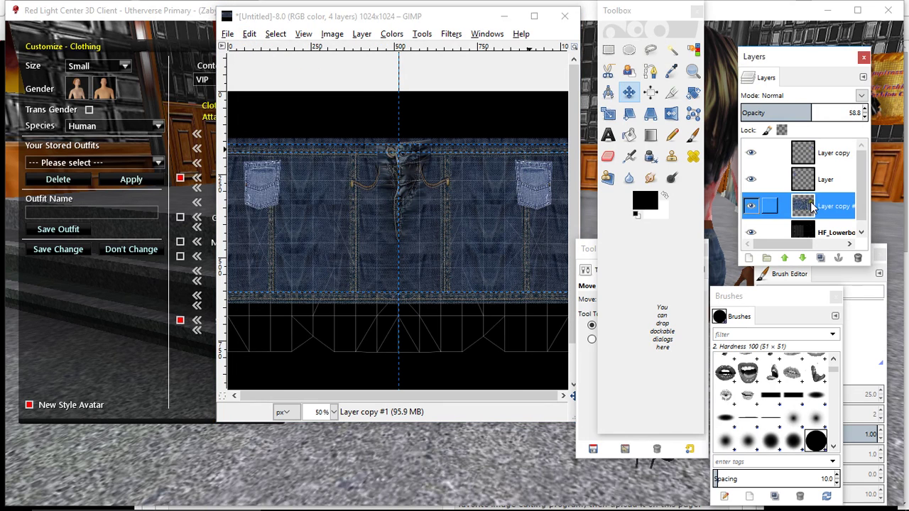
left_click(825, 152)
left_click(538, 186)
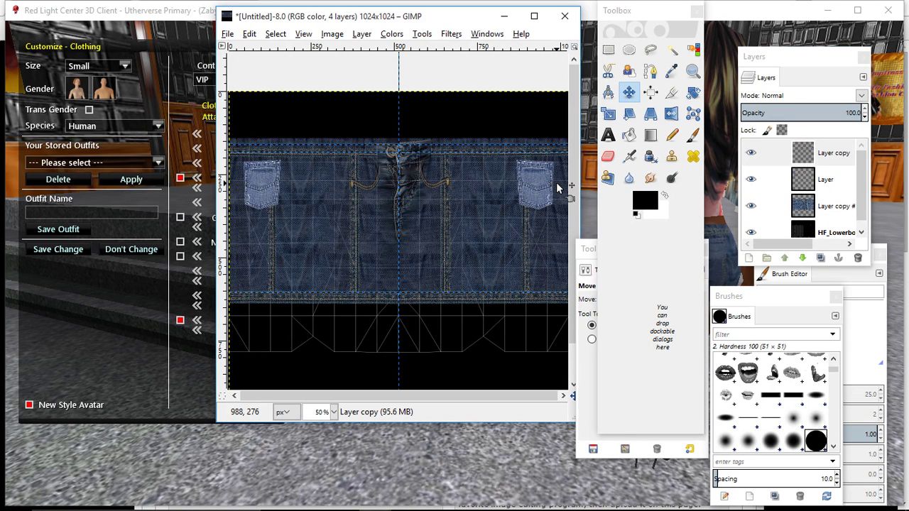
- Raise Layer copy #1 to 100 opacity and hide the HF_Lowerbody template layer
left_click(835, 204)
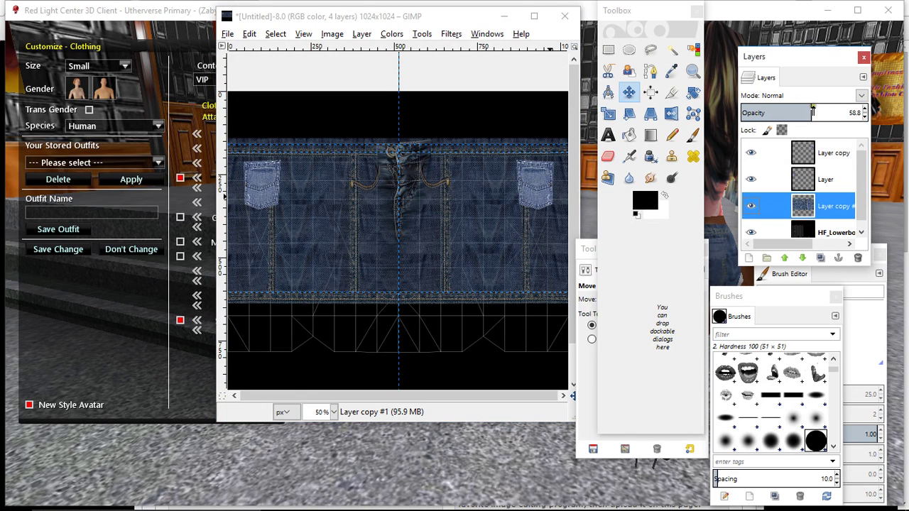
left_click_drag(806, 107, 890, 115)
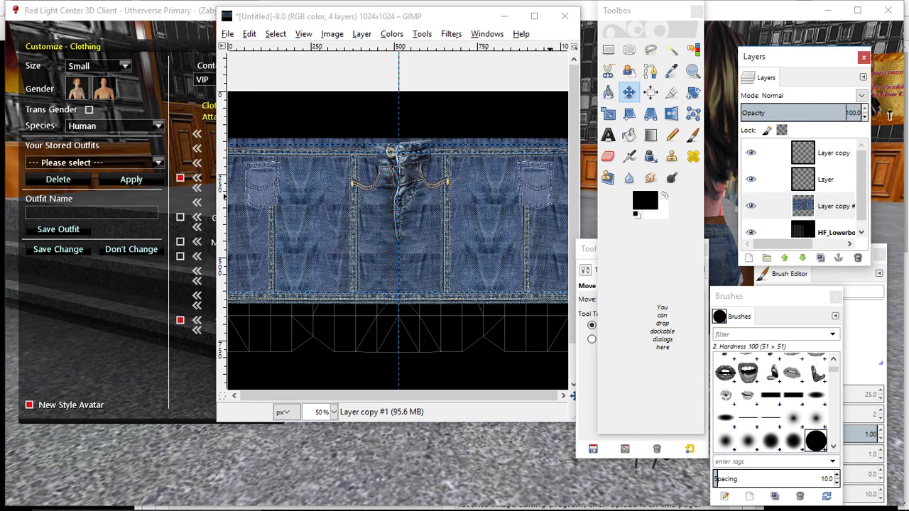
left_click(751, 232)
- Export the skirt texture to the existing DENIM SKIRT.png and minimize the image window
left_click_drag(363, 189, 365, 170)
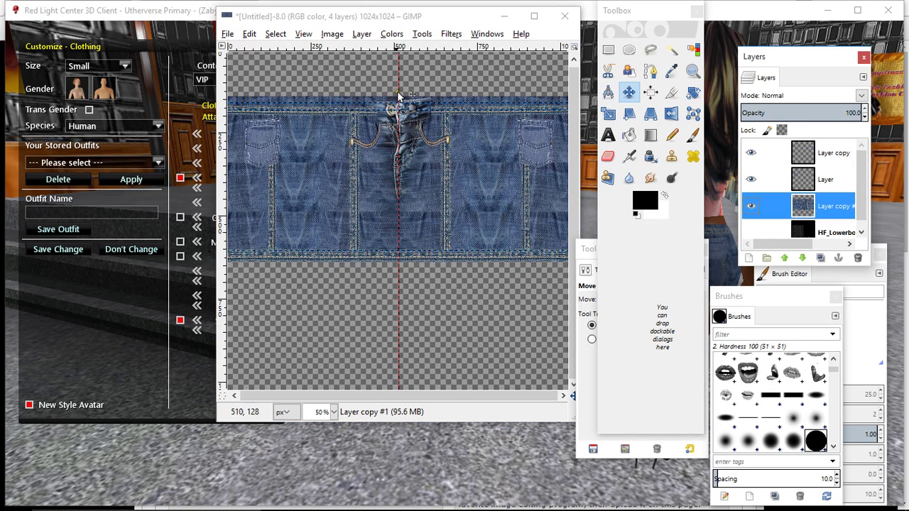
left_click(228, 35)
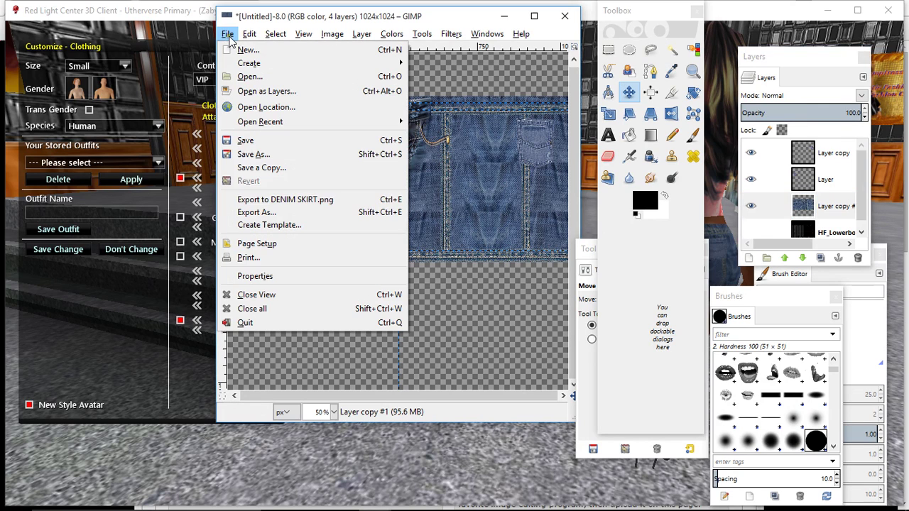
left_click(254, 201)
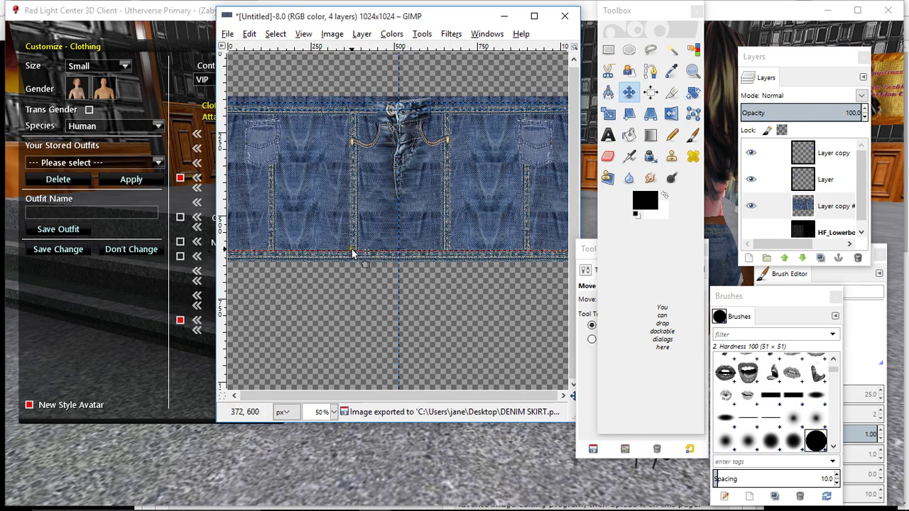
left_click(505, 16)
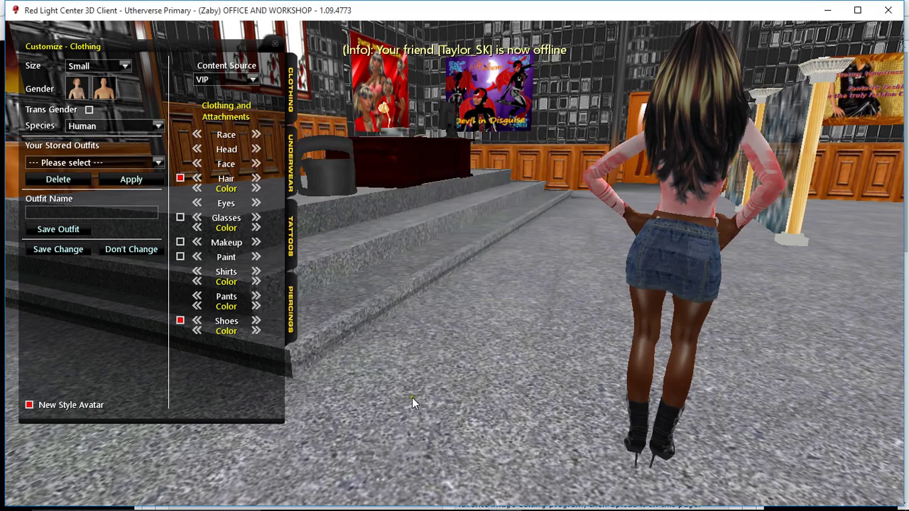
- Switch to the Red Light Center website and open the configuration of the untitled female outfit among the designed clothing
key("alt+Tab")
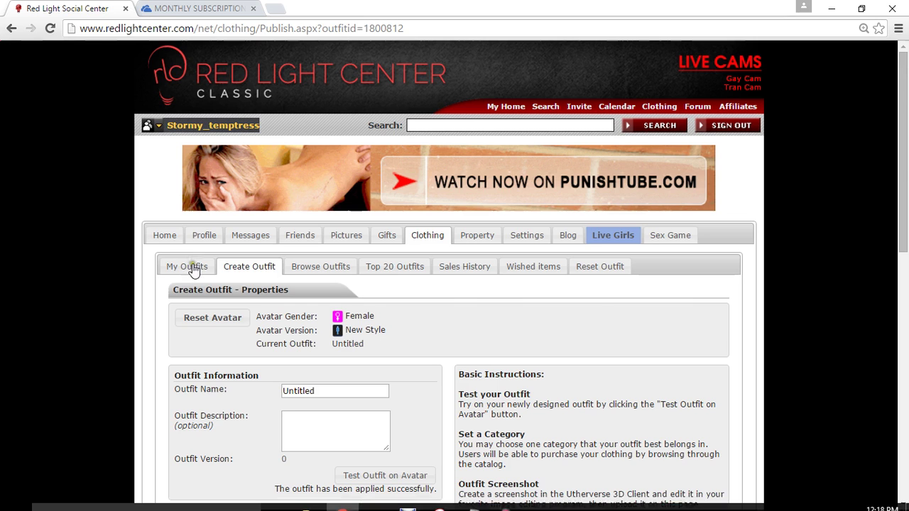
left_click(192, 270)
scroll(191, 267, "down", 15)
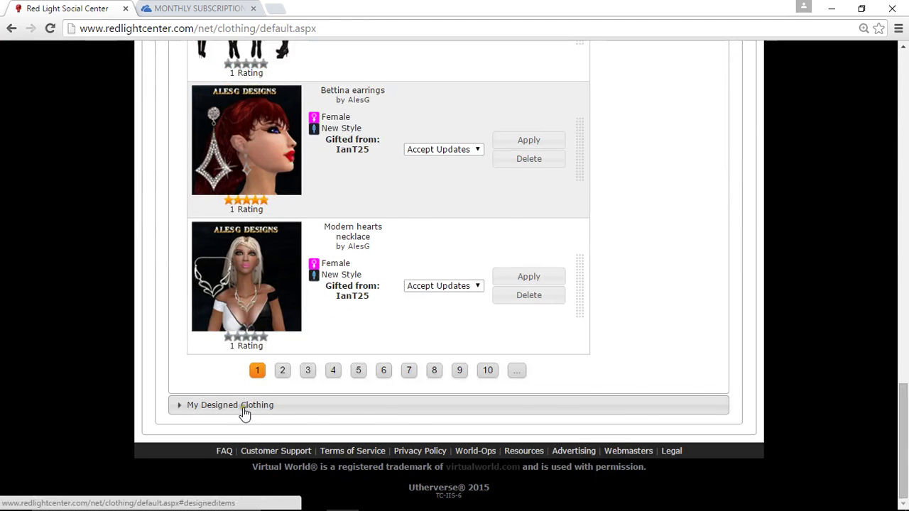
left_click(244, 405)
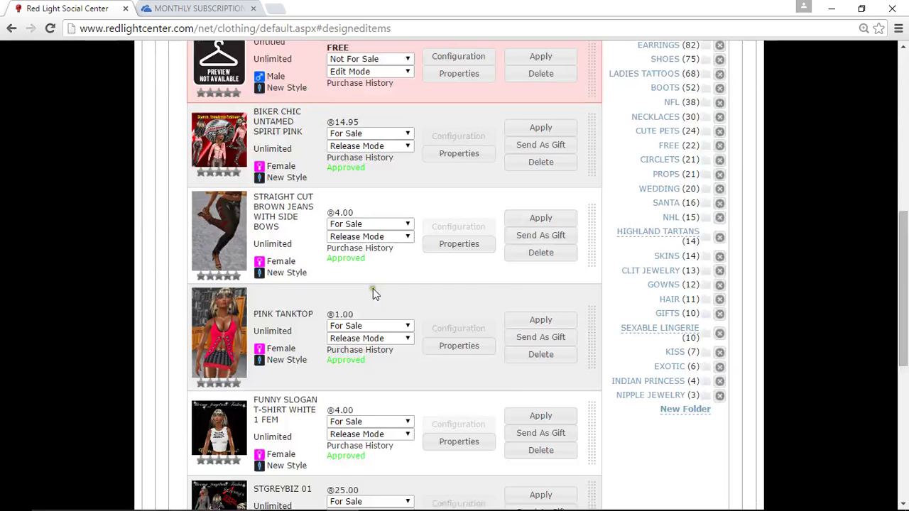
left_click(459, 249)
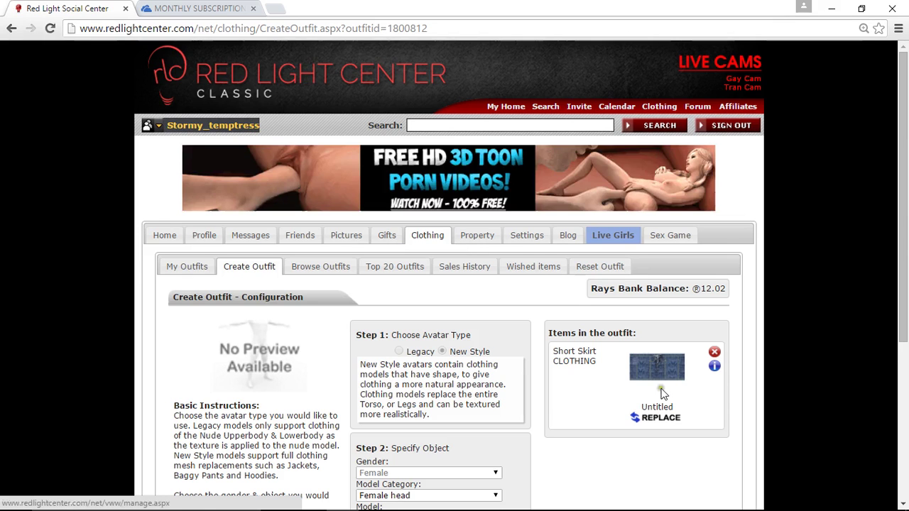
- Replace the Short Skirt's texture with the DENIM SKIRT file from the Desktop
left_click(659, 418)
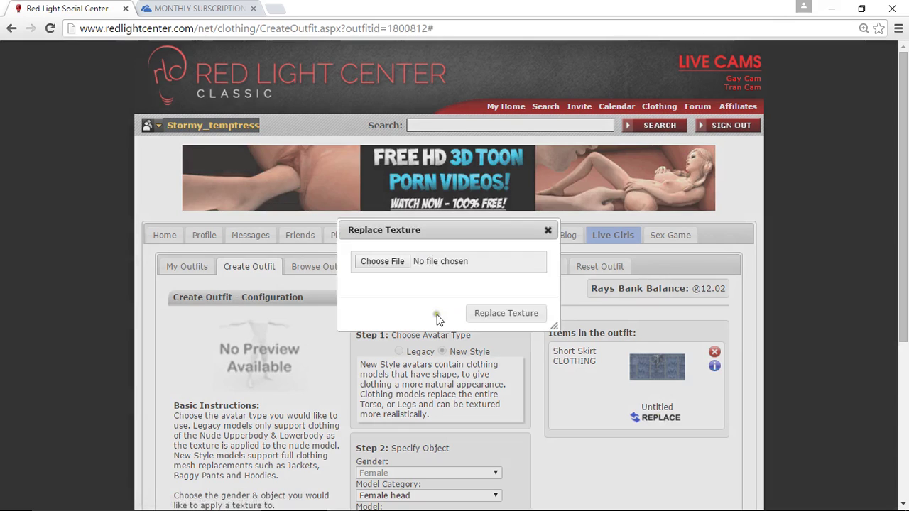
left_click(382, 262)
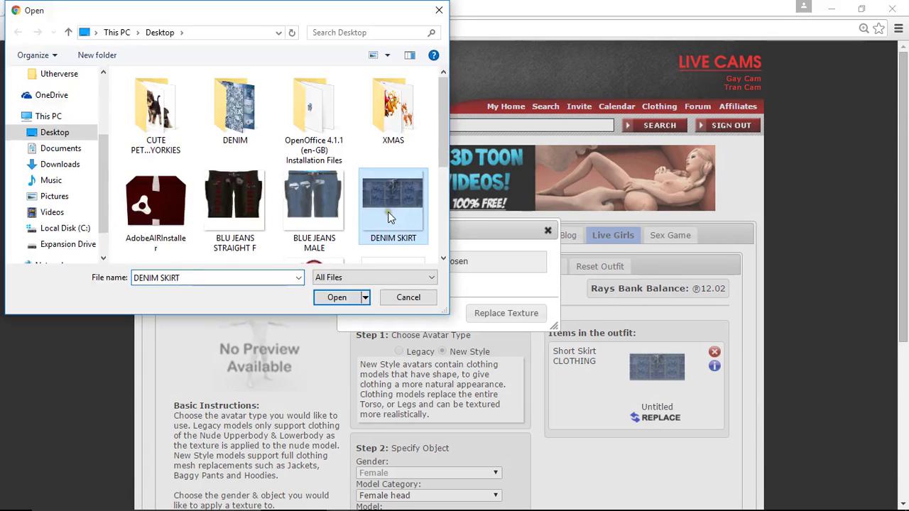
left_click(337, 297)
left_click(507, 313)
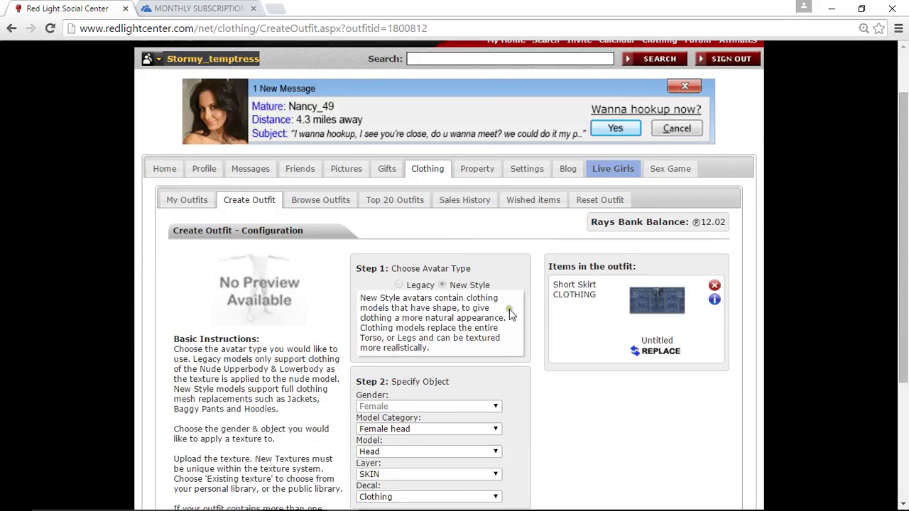
- Publish the outfit, test it on the avatar, and inspect the skirt from back and front in the 3D client
scroll(509, 308, "down", 5)
left_click(434, 391)
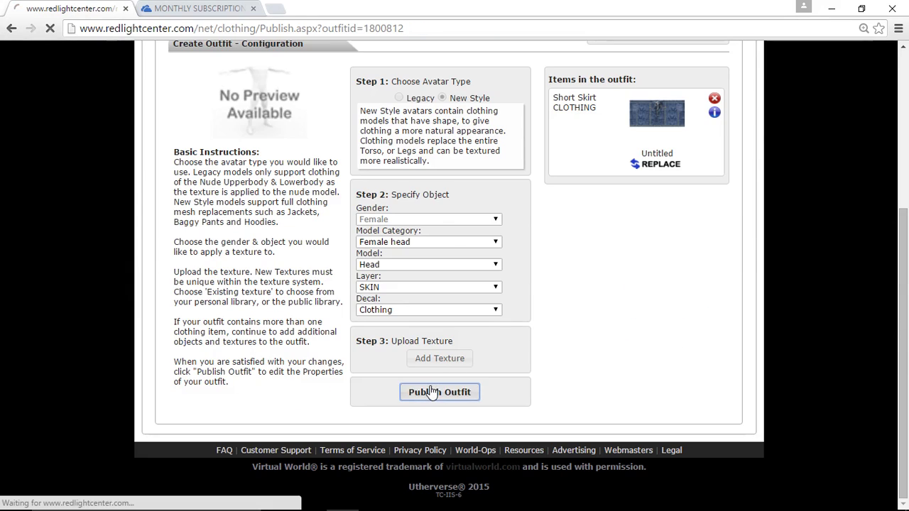
left_click(388, 476)
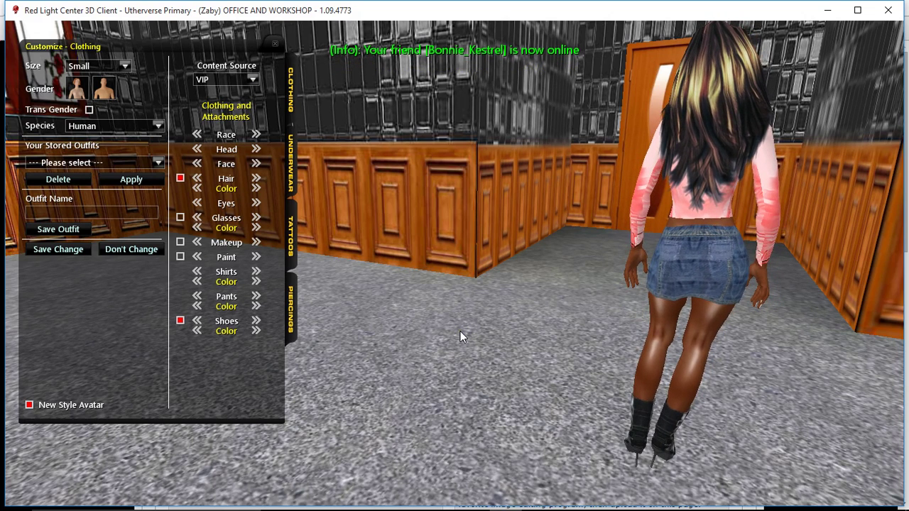
left_click_drag(562, 306, 843, 323)
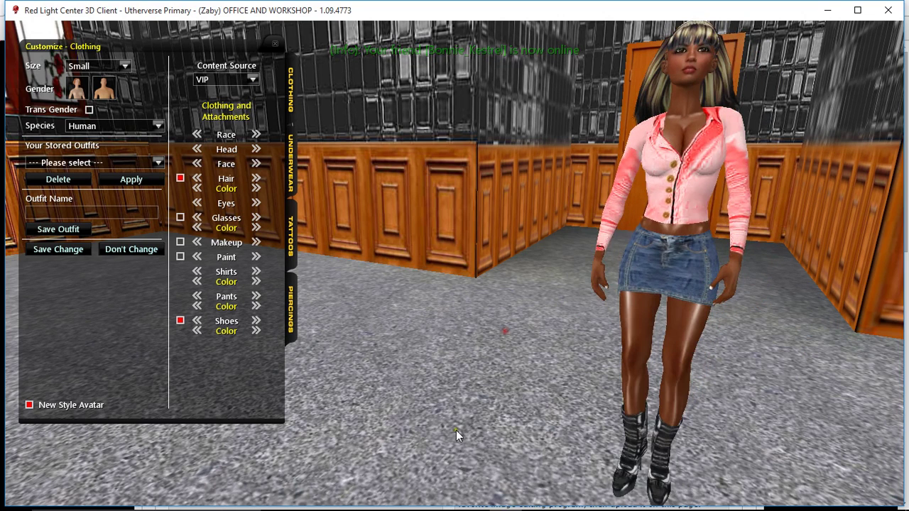
- Close the depositphotos_4904265-Jeans-poket image in GIMP and discard its changes
mouse_move(374, 498)
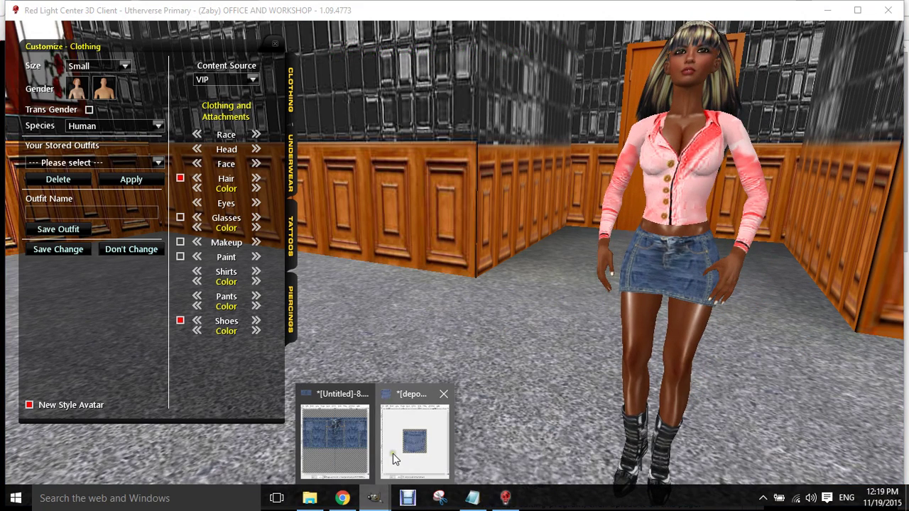
left_click(396, 458)
left_click(406, 62)
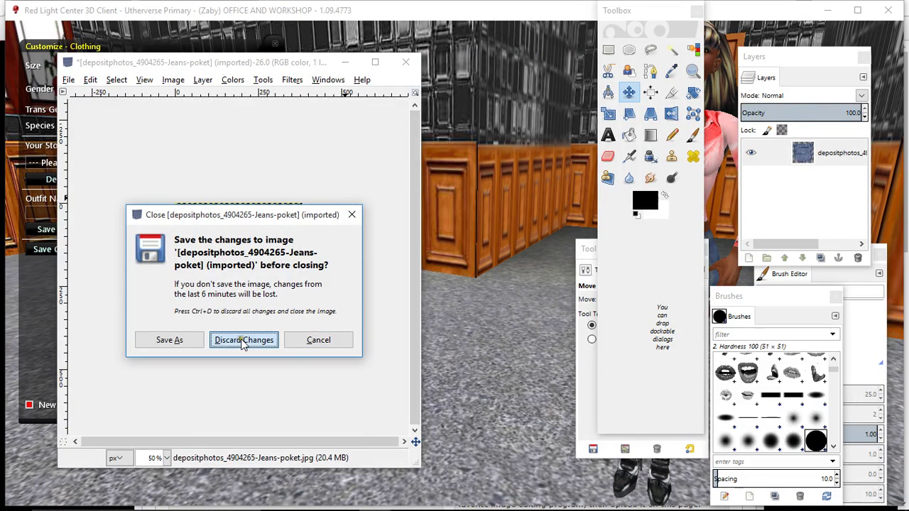
left_click(244, 339)
- Open depositphotos_20813119-Background-denim-texture from the DENIM folder in GNU Image Manipulation Program
left_click(310, 498)
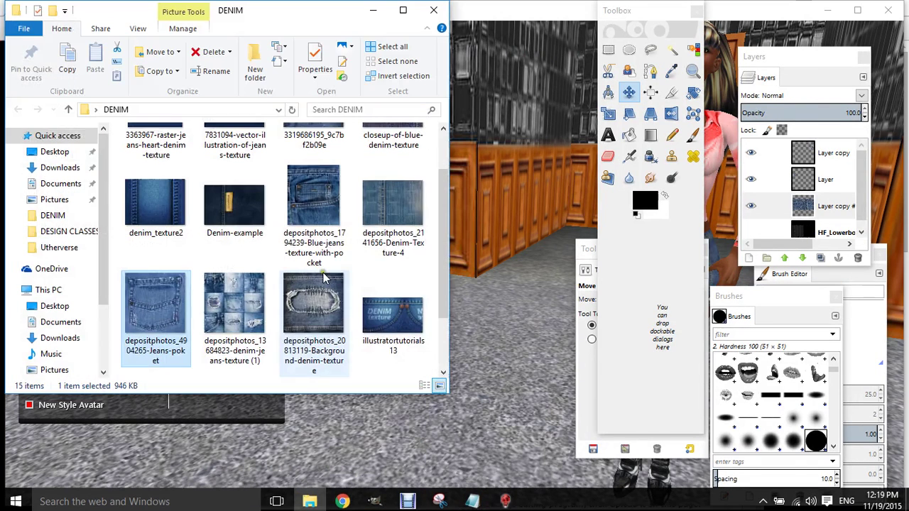
left_click(309, 315)
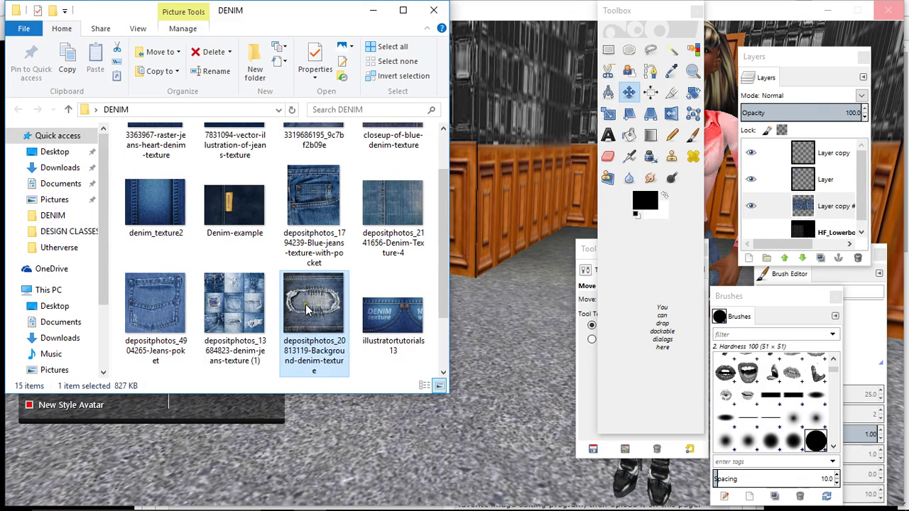
right_click(309, 315)
mouse_move(359, 331)
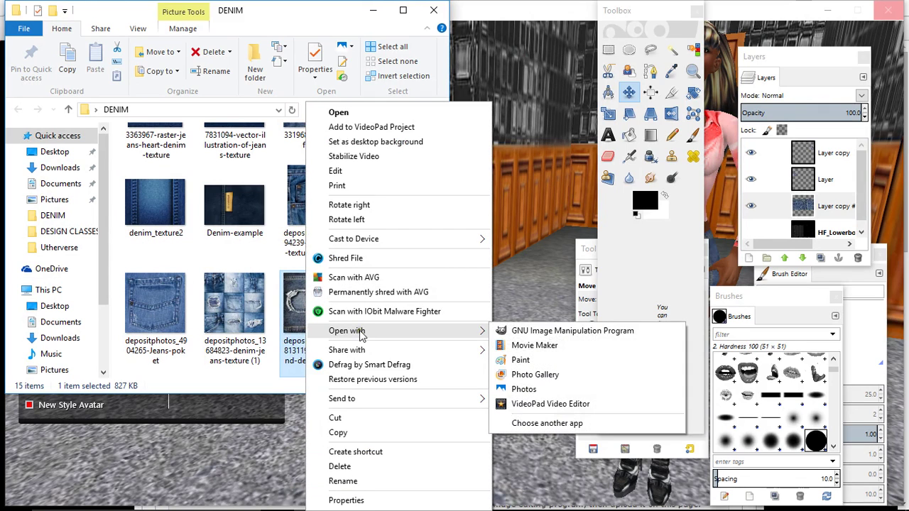
left_click(529, 332)
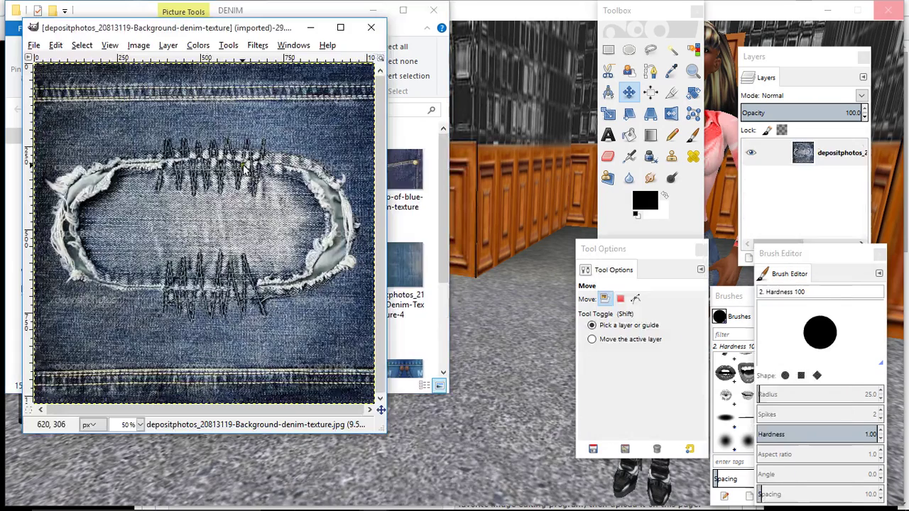
- Scale the ripped denim image to 442 × 442 pixels
left_click_drag(244, 34, 436, 42)
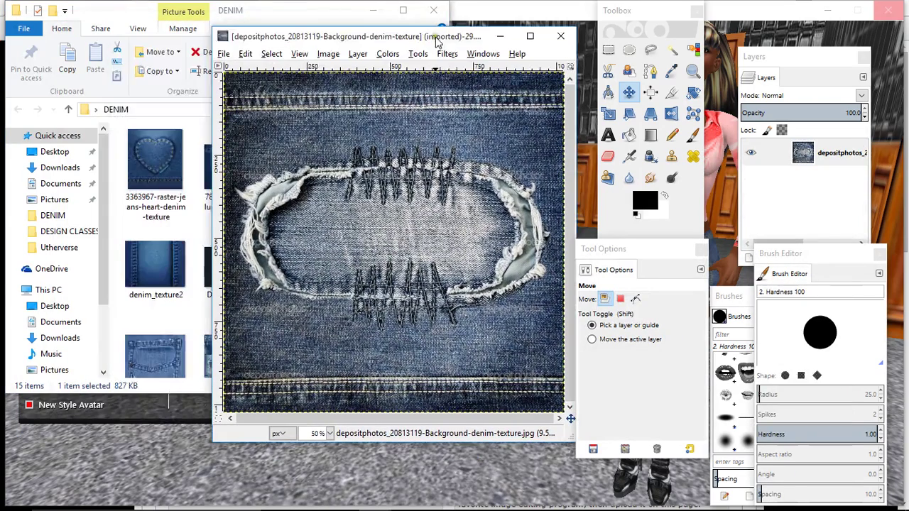
left_click(329, 53)
left_click(363, 173)
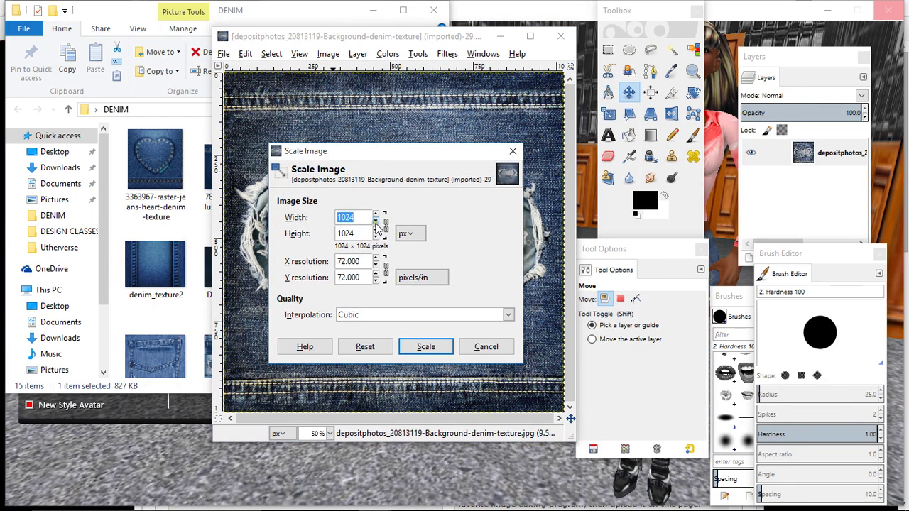
type("442")
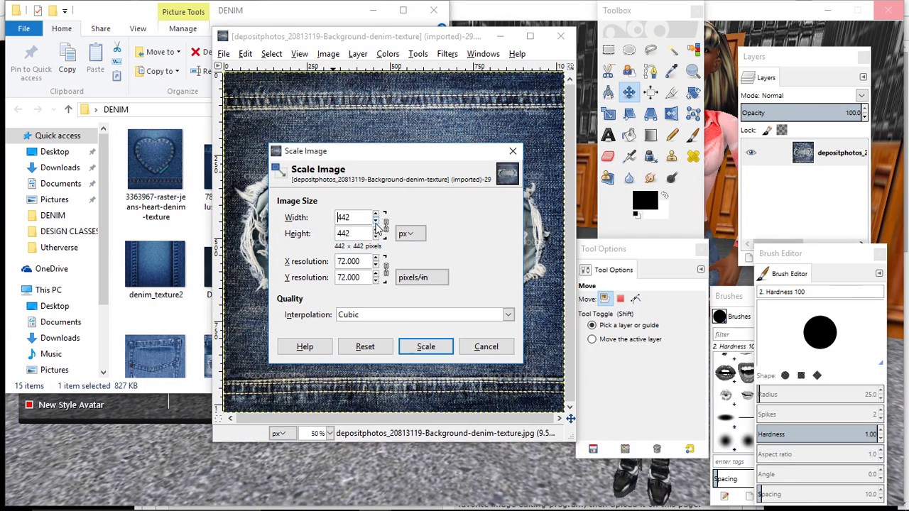
left_click(419, 347)
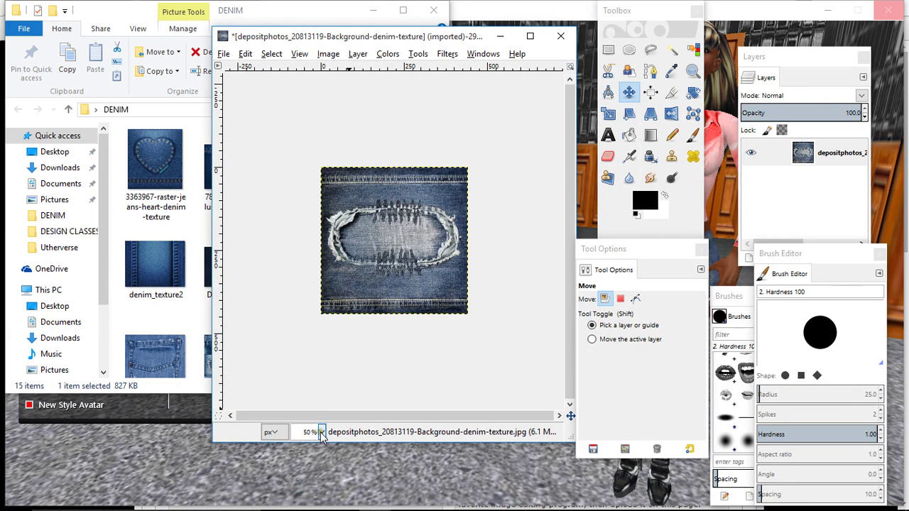
- Display the ripped denim image at 100% and add an alpha channel to its layer
left_click(321, 433)
left_click(313, 353)
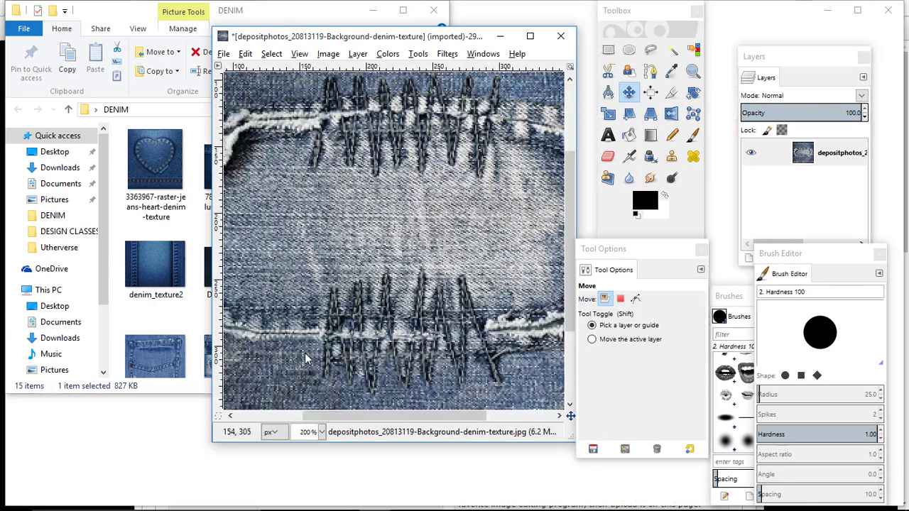
left_click(321, 433)
left_click(305, 386)
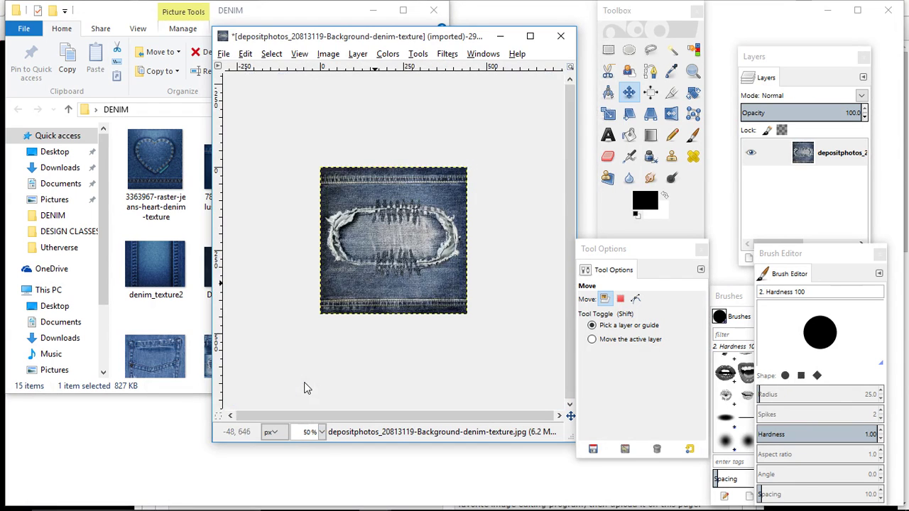
left_click(320, 432)
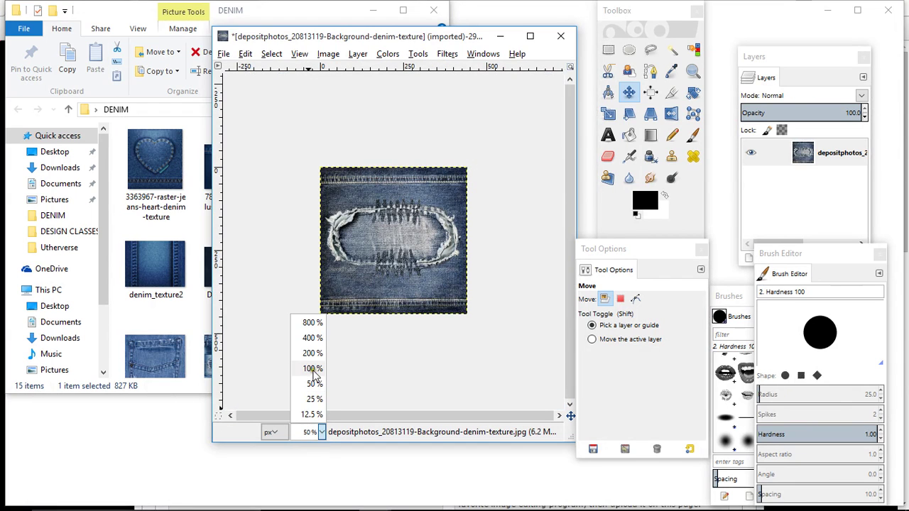
left_click(313, 368)
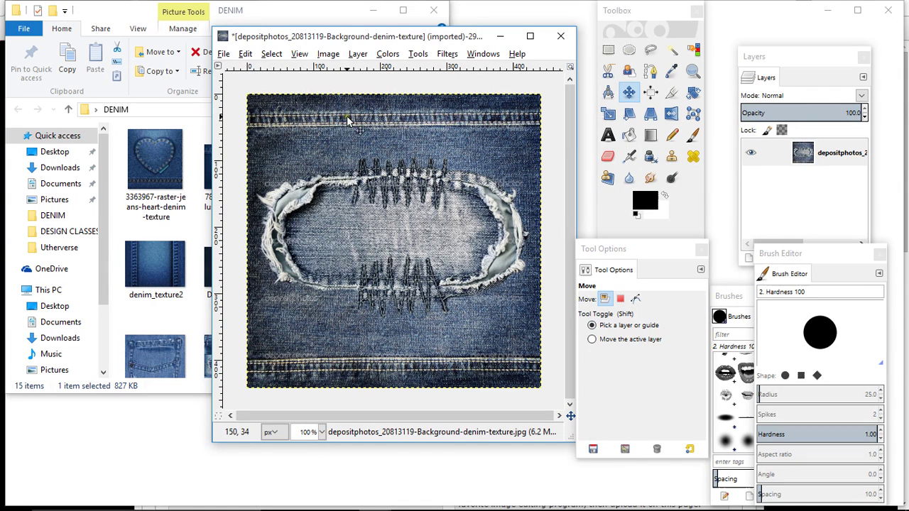
right_click(818, 149)
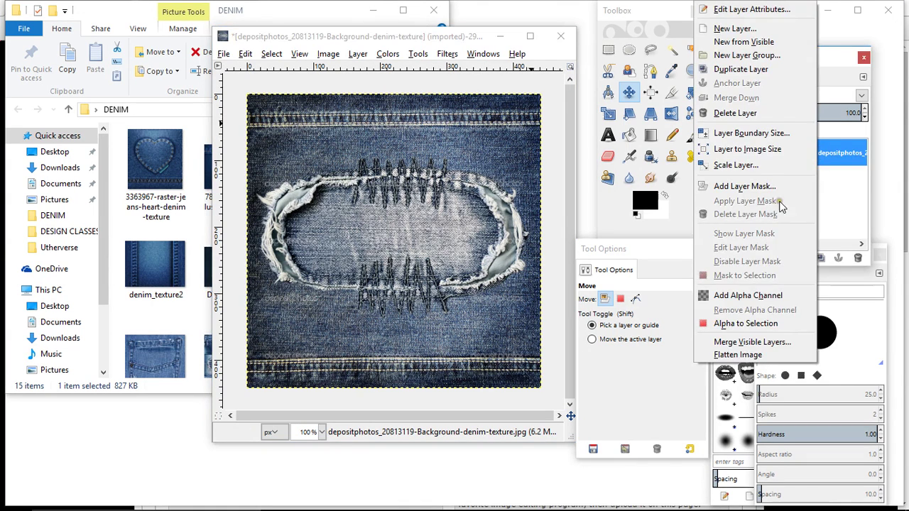
left_click(758, 297)
- Erase the denim surrounding the ripped patch to transparency with the Eraser at size 93.11
left_click(608, 158)
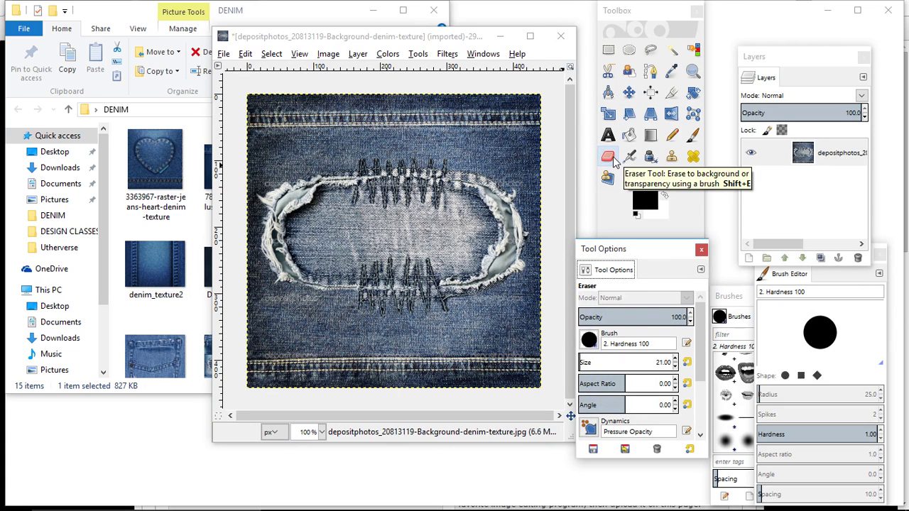
left_click(587, 363)
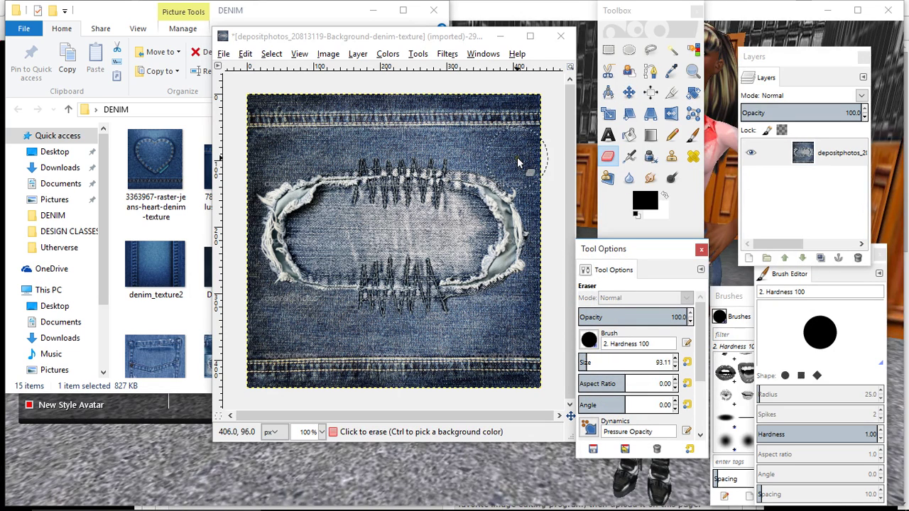
left_click(524, 125)
mouse_move(523, 125)
left_mouse_down()
mouse_move(312, 124)
mouse_move(255, 143)
mouse_move(268, 111)
mouse_move(255, 146)
mouse_move(329, 142)
mouse_move(343, 129)
mouse_move(394, 125)
mouse_move(502, 145)
mouse_move(549, 177)
mouse_move(569, 243)
mouse_move(550, 304)
mouse_move(520, 331)
mouse_move(446, 349)
mouse_move(360, 353)
mouse_move(332, 333)
mouse_move(261, 319)
mouse_move(244, 307)
mouse_move(220, 248)
mouse_move(222, 183)
mouse_move(222, 308)
mouse_move(257, 371)
mouse_move(428, 377)
mouse_move(537, 355)
left_mouse_up()
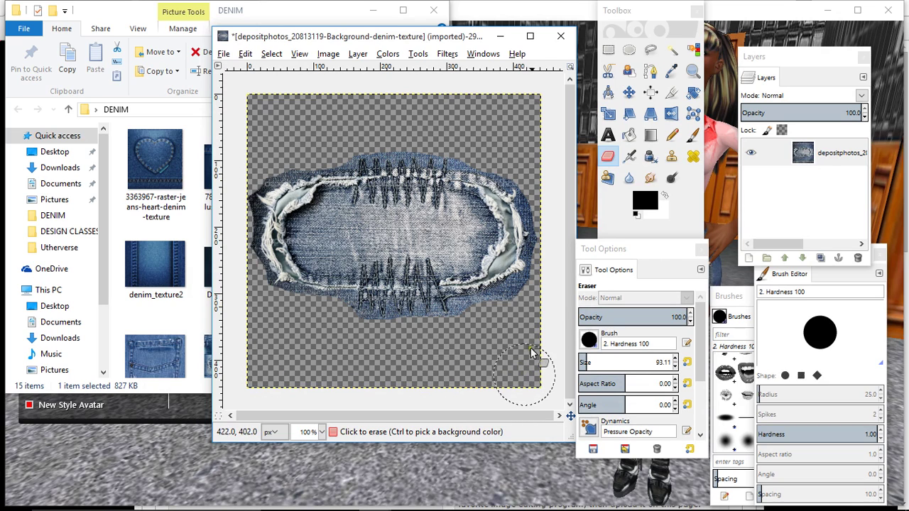
- Sharpen the ripped patch by repeating the last filter, and copy the patch to the clipboard
left_click(628, 93)
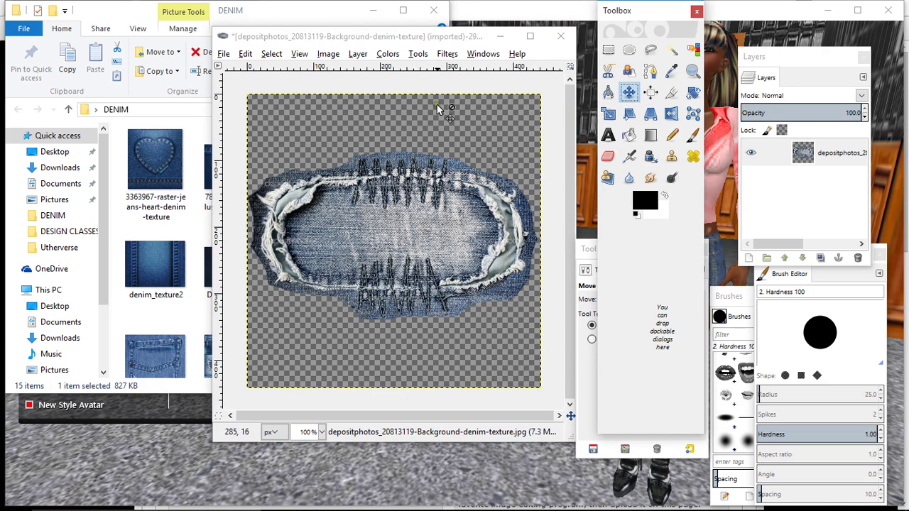
left_click(448, 54)
left_click(458, 67)
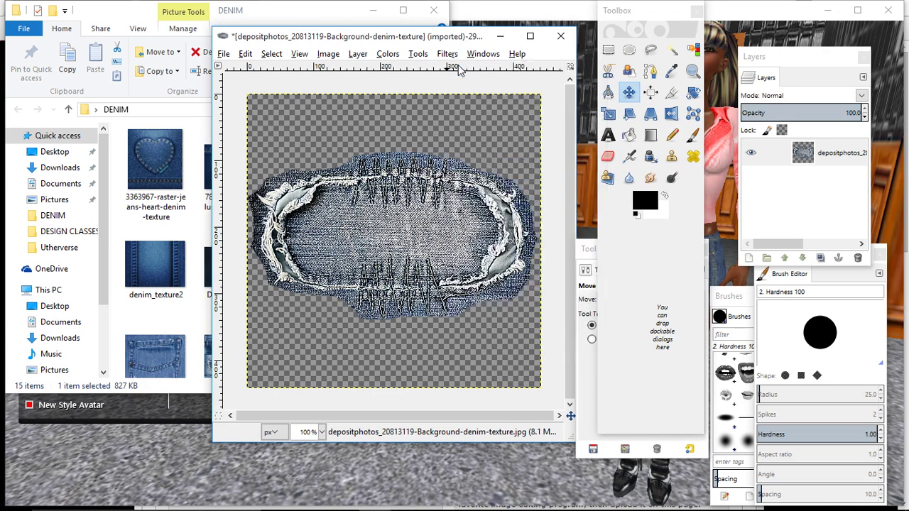
right_click(409, 237)
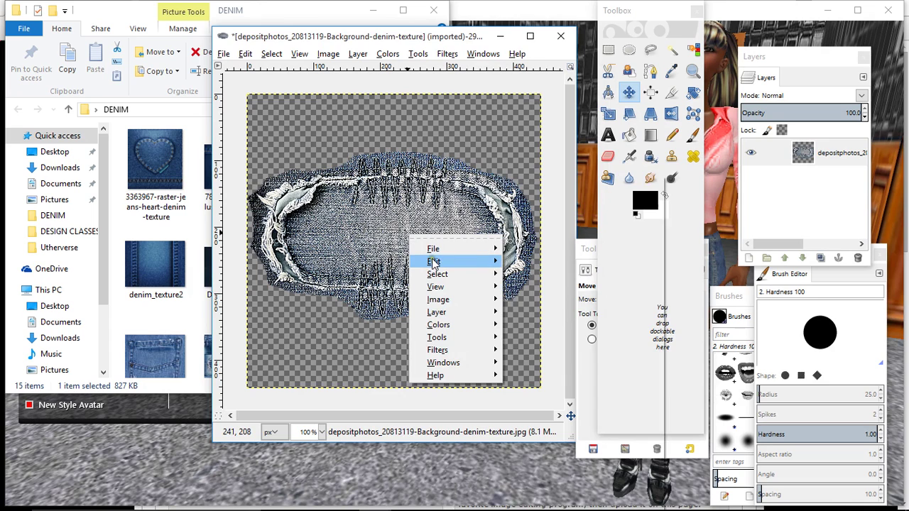
mouse_move(435, 263)
left_click(552, 267)
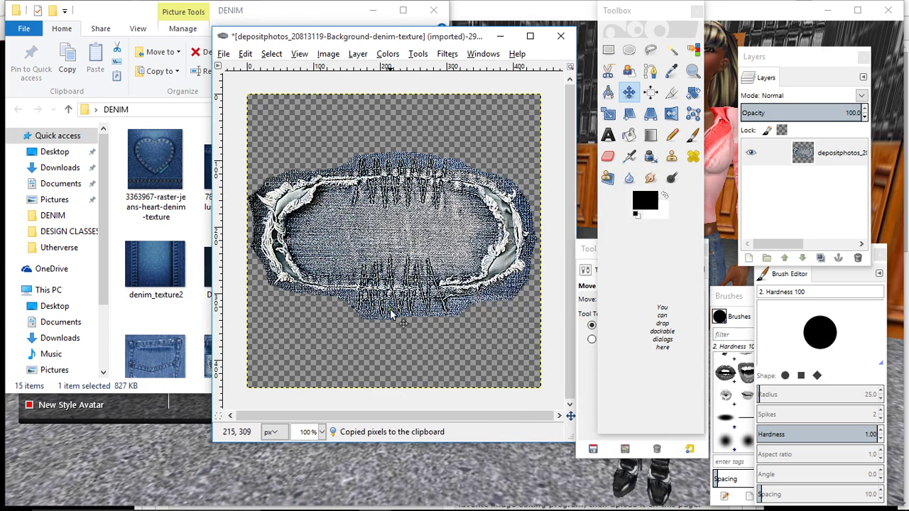
- Switch to the skirt texture image and merge both pocket layers down into Layer copy #1
mouse_move(375, 507)
left_click(335, 462)
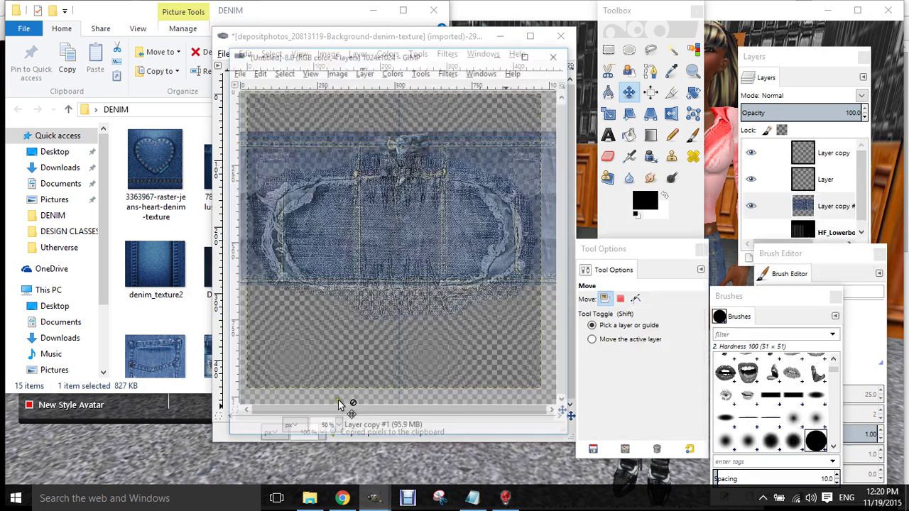
right_click(825, 152)
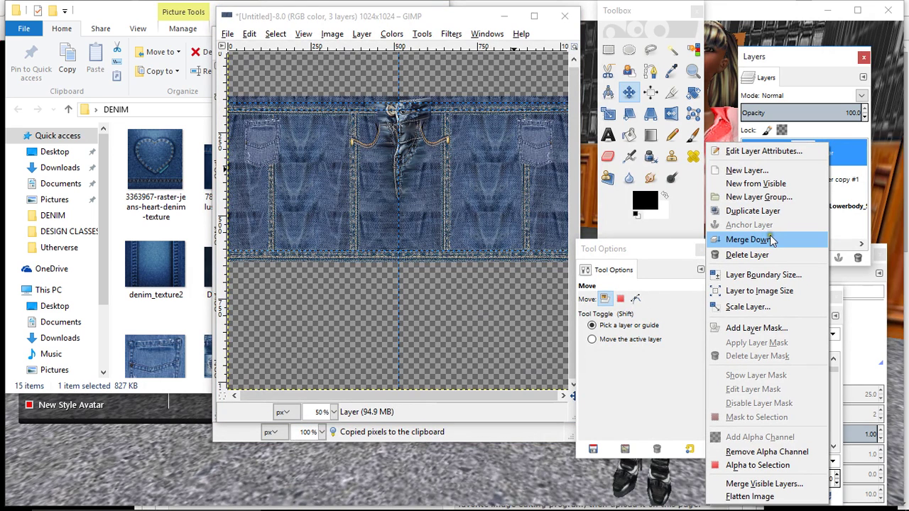
left_click(746, 245)
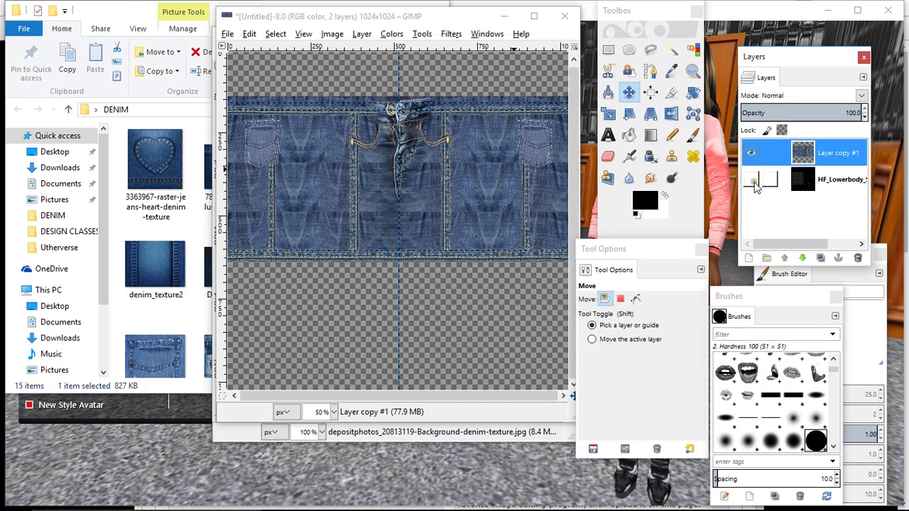
- Show the HF_Lowerbody template layer and lower the opacity of Layer copy #1 to 49.5
left_click(751, 180)
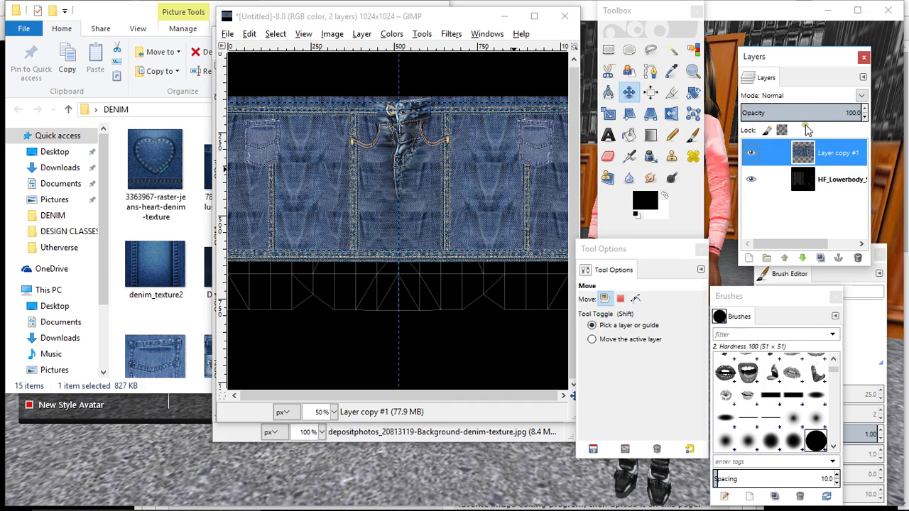
left_click(800, 114)
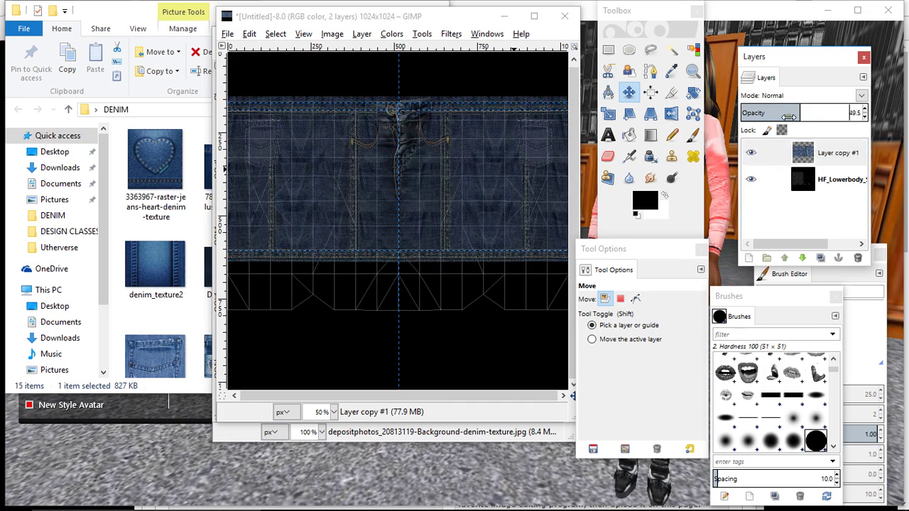
- Add a new 1024 × 1024 transparent layer and paste the copied ripped patch onto it
left_click(750, 260)
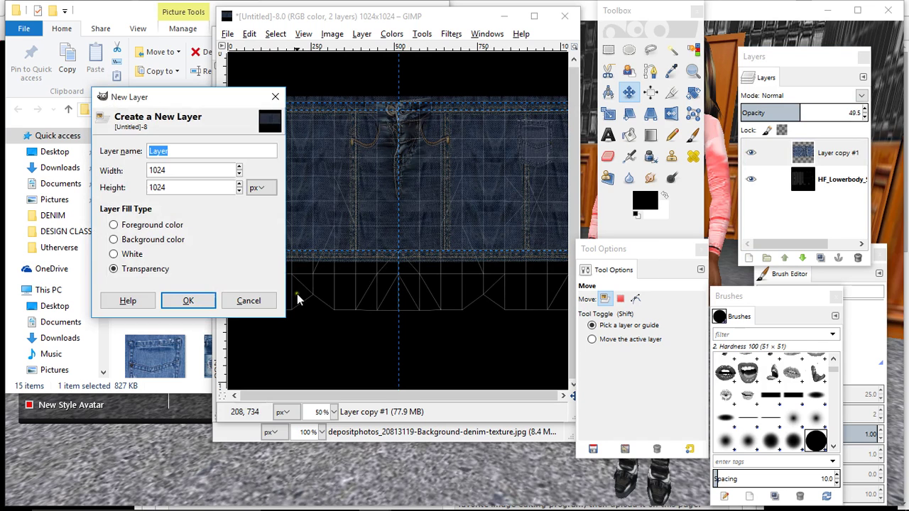
left_click(206, 300)
right_click(344, 206)
mouse_move(369, 227)
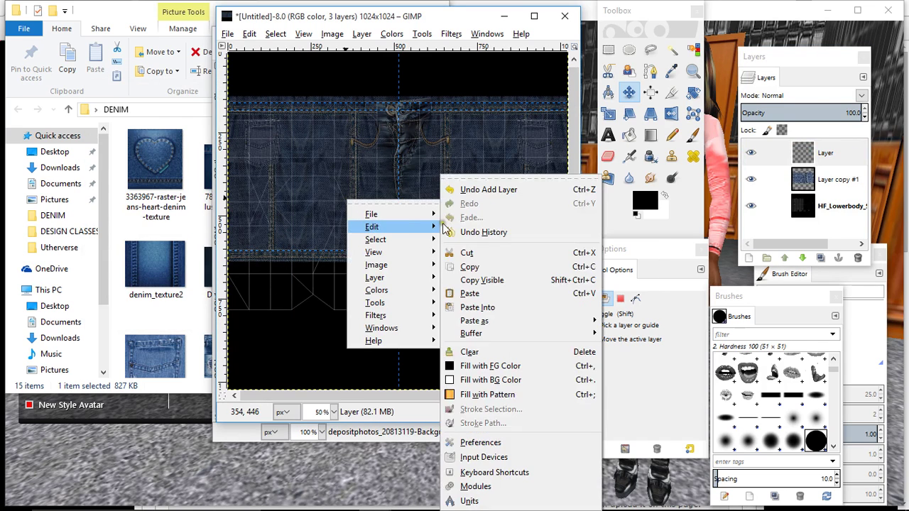
left_click(470, 294)
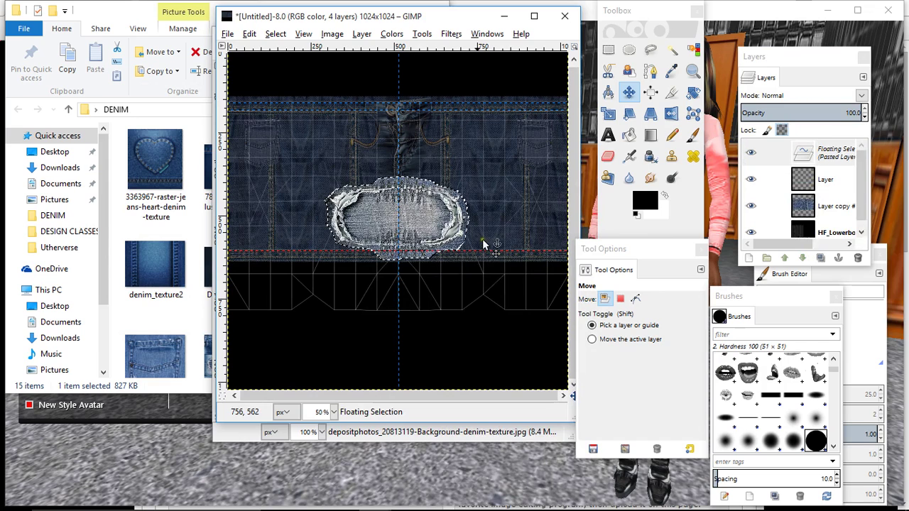
- Scale the pasted patch proportionally to 294 × 294 px and move it just right of the vertical centre guide, below the waistband
left_click(608, 113)
left_click(426, 209)
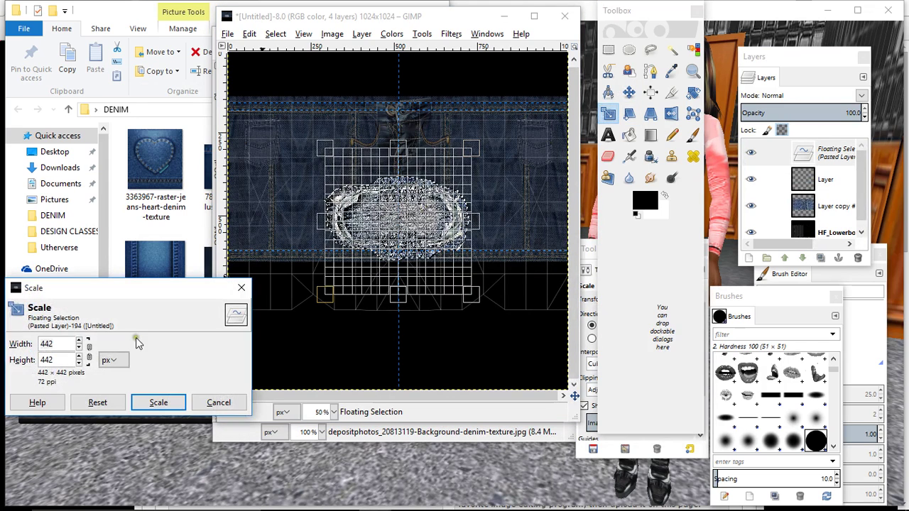
left_click(90, 361)
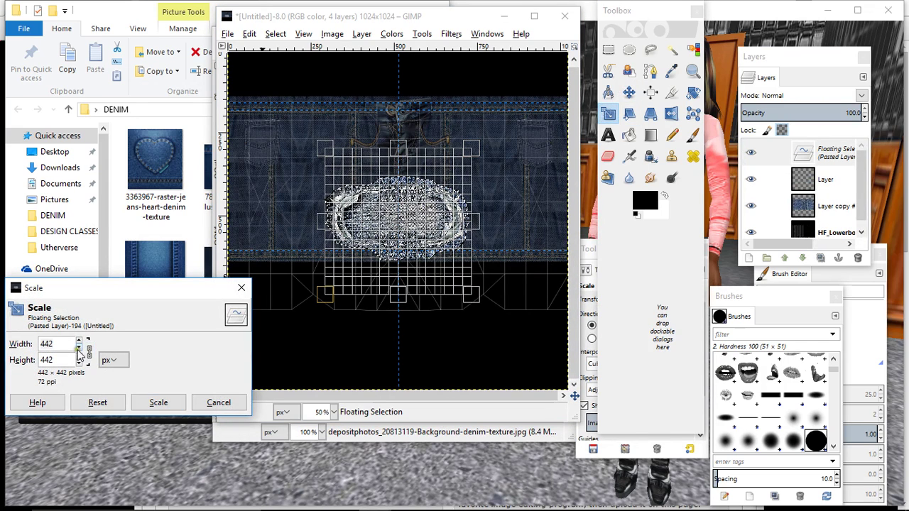
left_click_drag(79, 348, 79, 353)
left_click(152, 402)
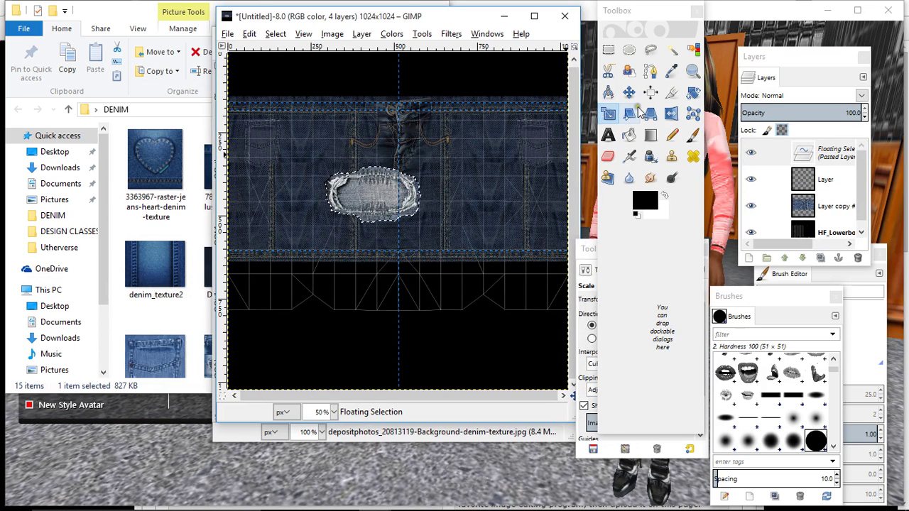
left_click(630, 98)
left_click_drag(354, 197, 436, 182)
- Scale the patch down slightly more in proportion and anchor it to the new layer
left_click(608, 113)
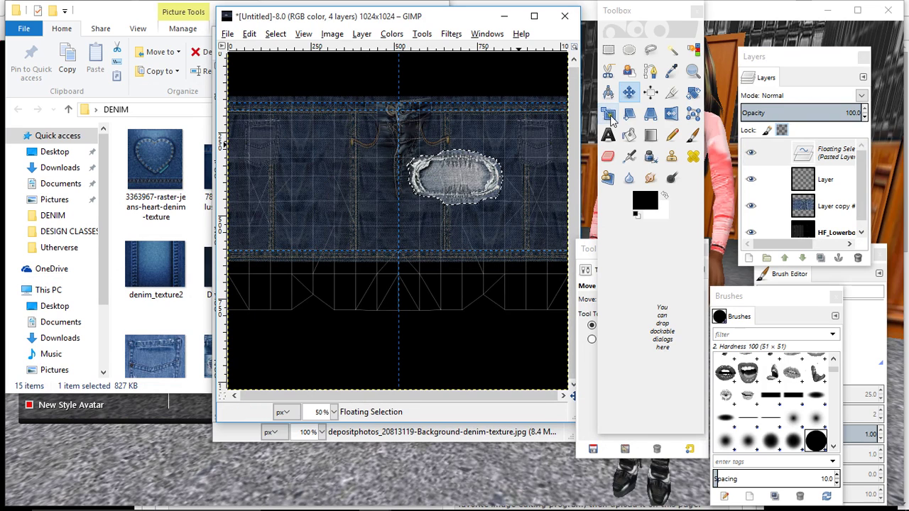
left_click(454, 177)
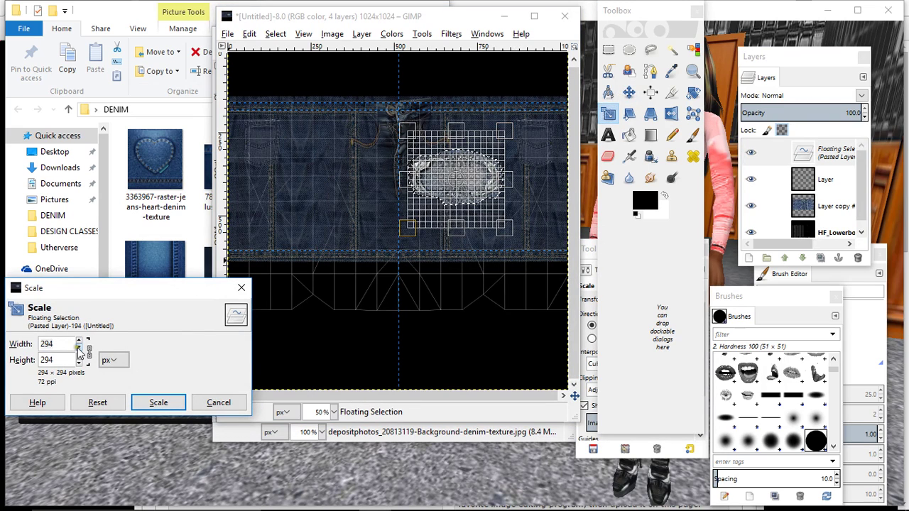
left_click_drag(78, 350, 78, 351)
left_click(158, 403)
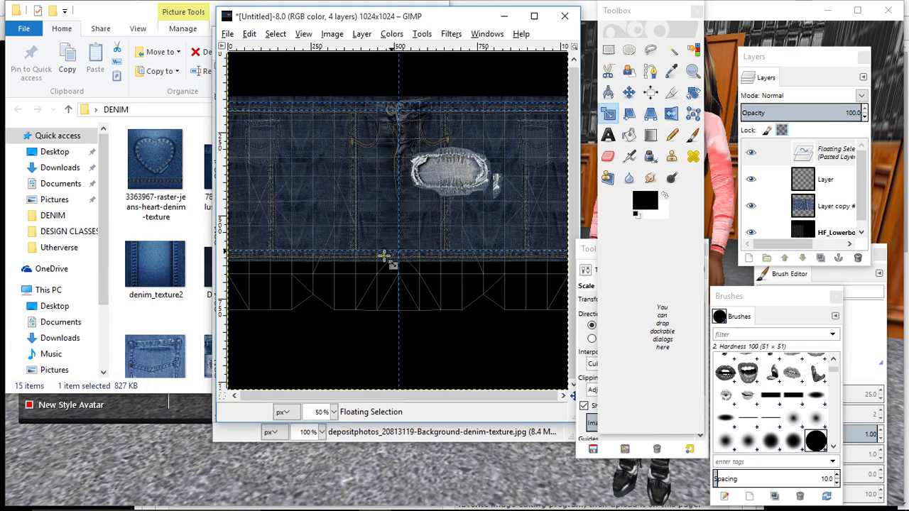
key("m")
left_click(523, 134)
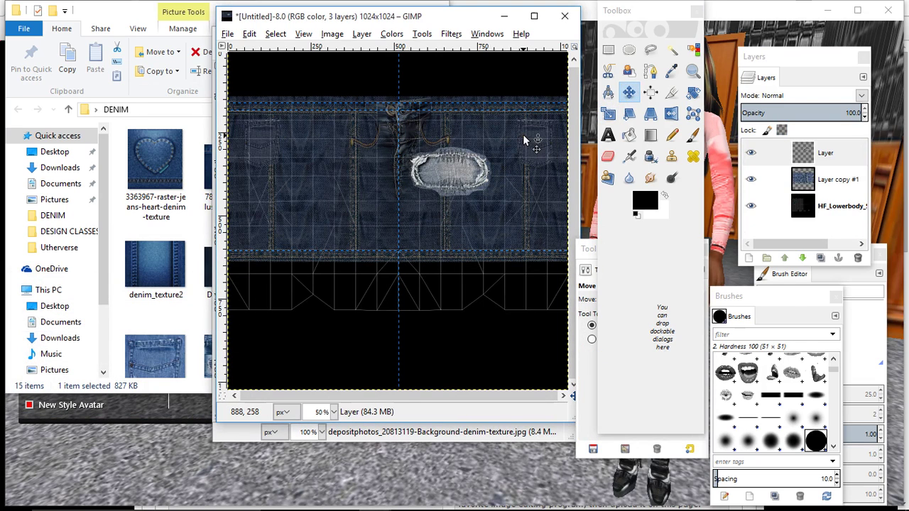
- Rotate the patch layer by 13.08 degrees about the image centre
left_click(693, 92)
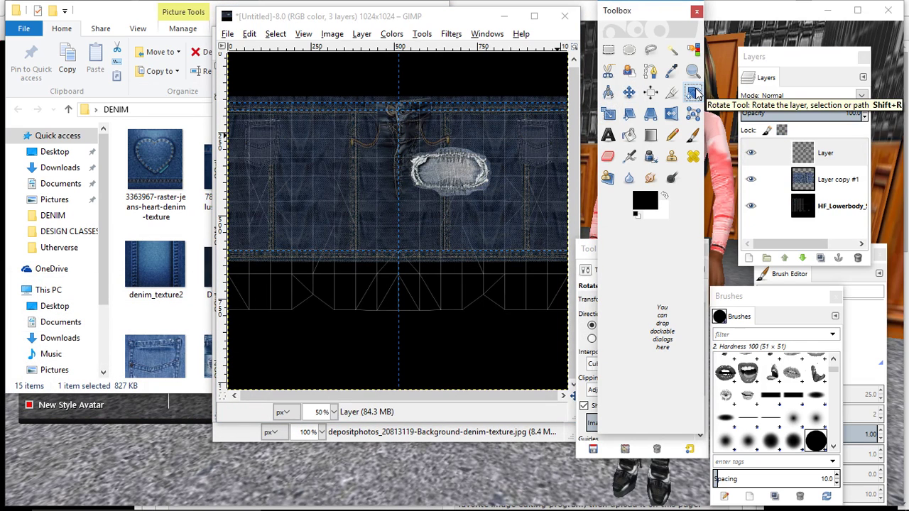
left_click(398, 199)
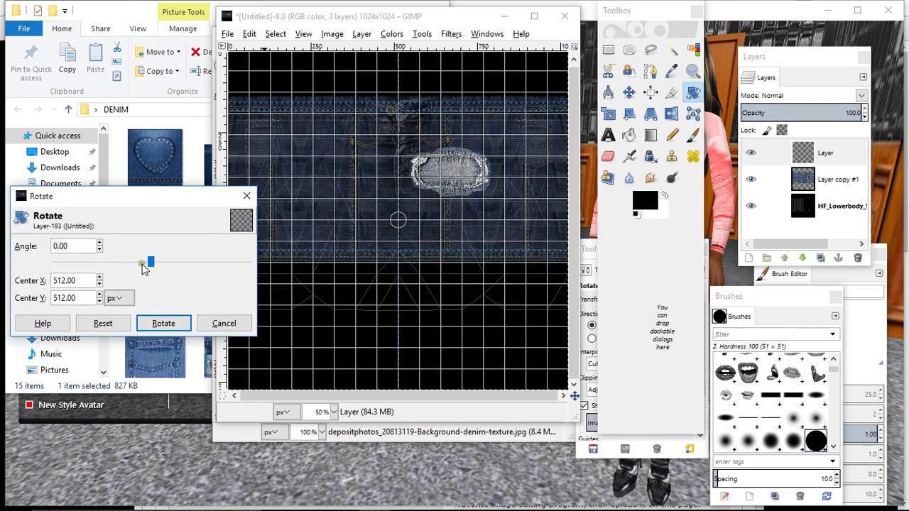
left_click_drag(150, 264, 159, 268)
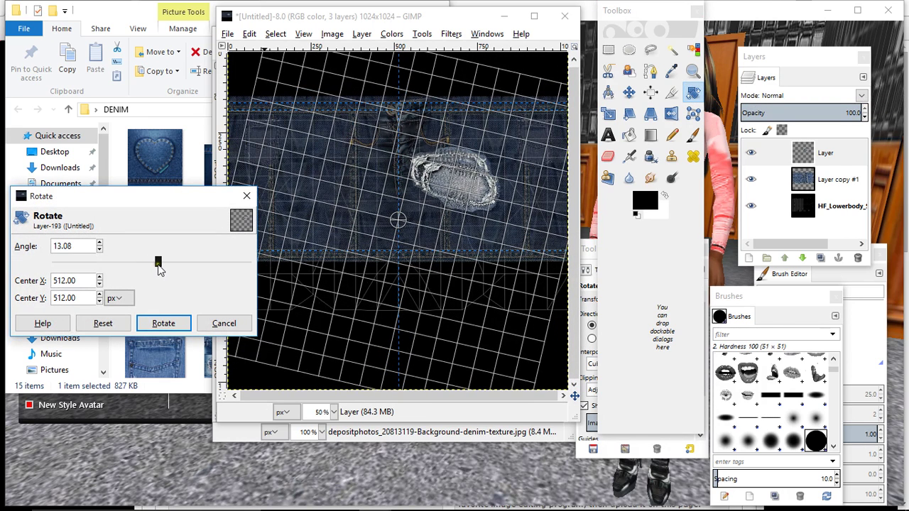
left_click(162, 324)
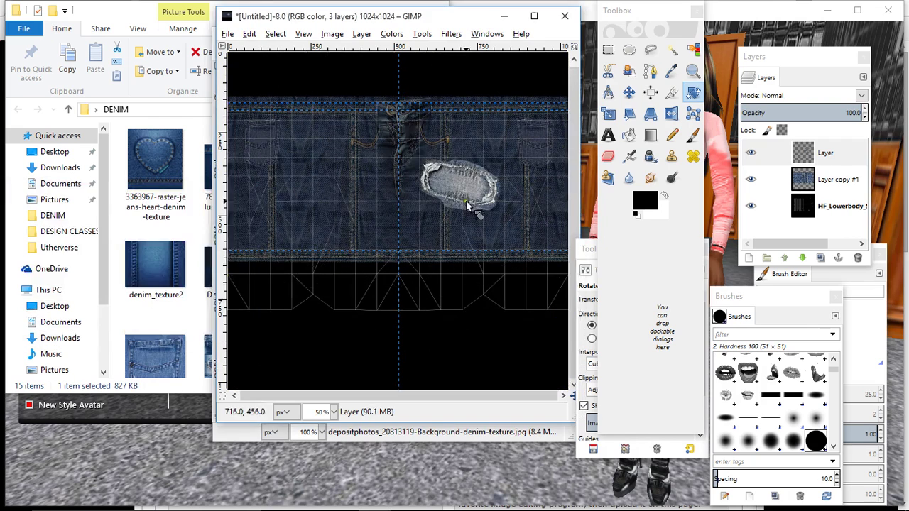
- Move the rotated patch slightly up and toward the centre guide, and sharpen it by repeating the last filter
left_click(629, 92)
left_click_drag(477, 195, 470, 187)
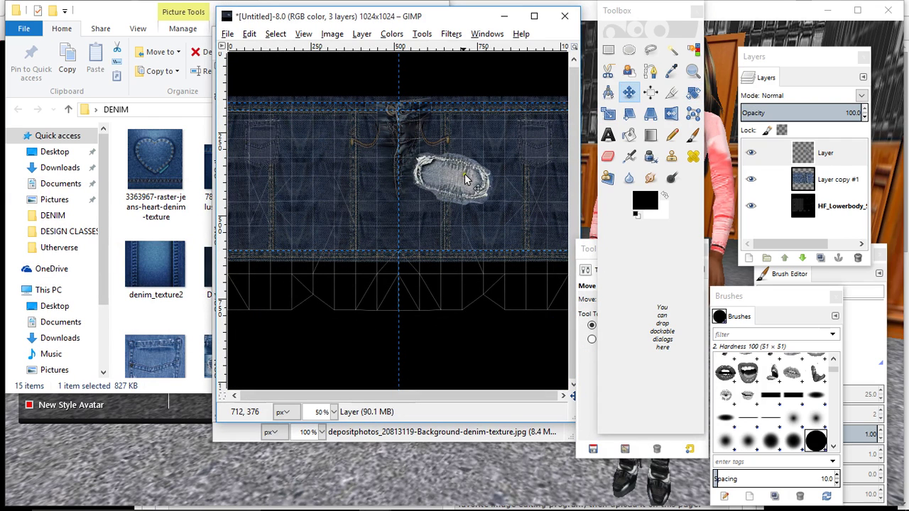
left_click(451, 33)
left_click(467, 50)
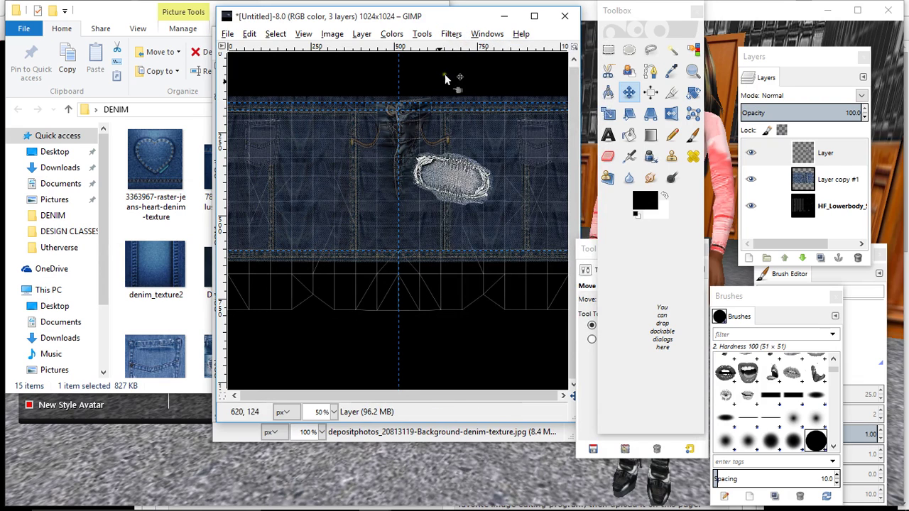
- Restore Layer copy #1 to 100 opacity and hide the HF_Lowerbody template layer
left_click(832, 179)
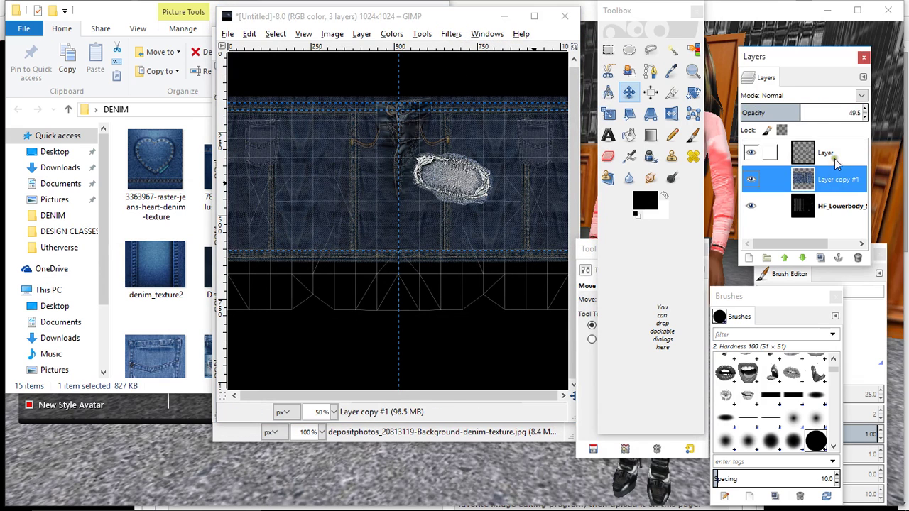
left_click_drag(797, 113, 865, 113)
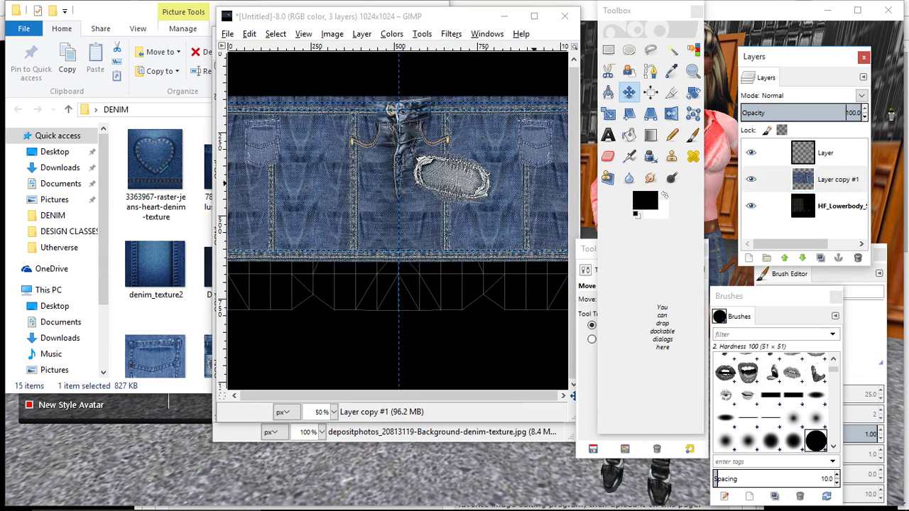
left_click(751, 206)
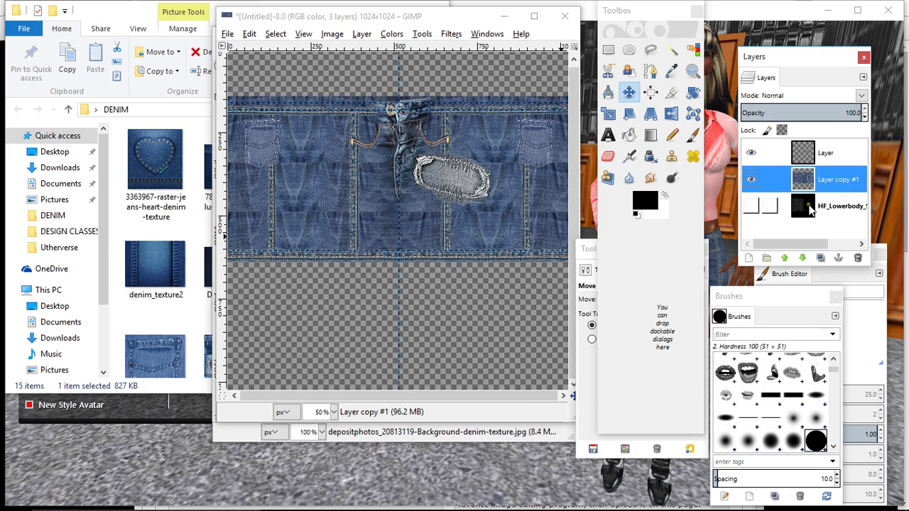
- Export the updated skirt texture over the DENIM SKIRT file on the Desktop
left_click(227, 35)
left_click(261, 200)
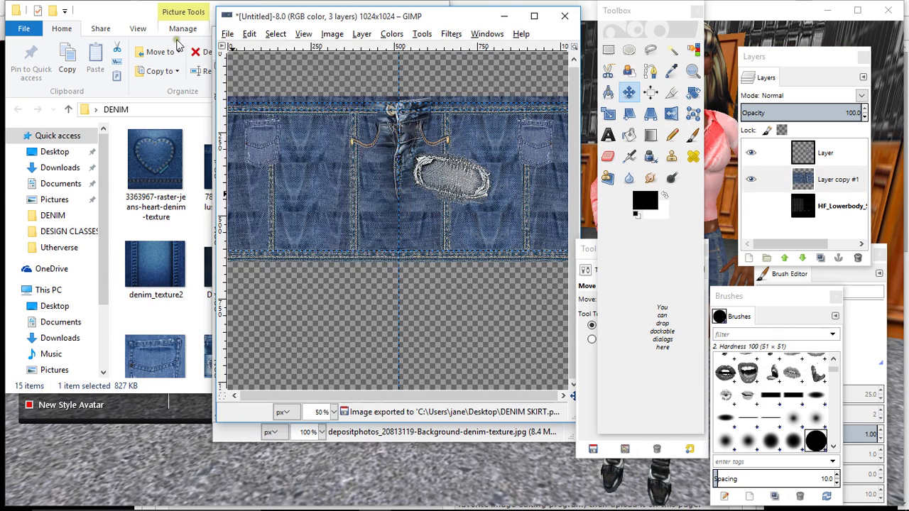
- Minimize the DENIM folder and the skirt texture image, and close the ripped denim image, discarding its changes
left_click(161, 10)
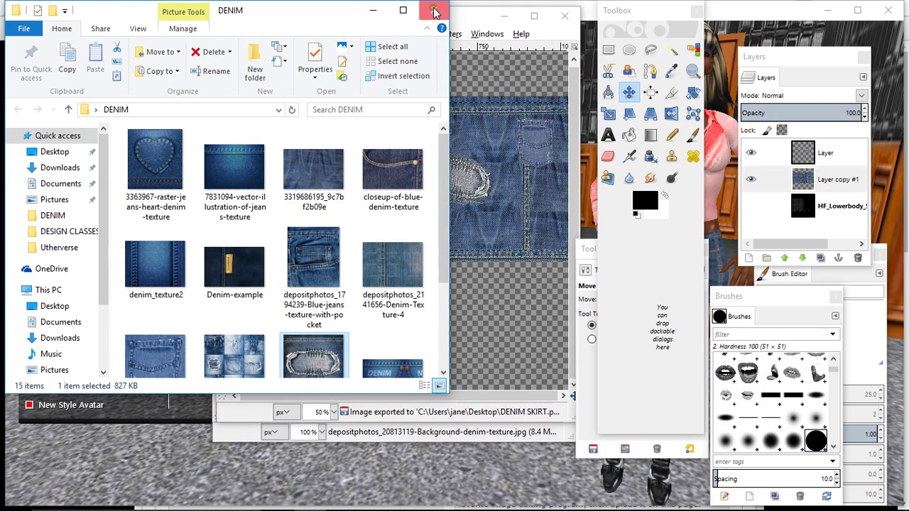
left_click(378, 10)
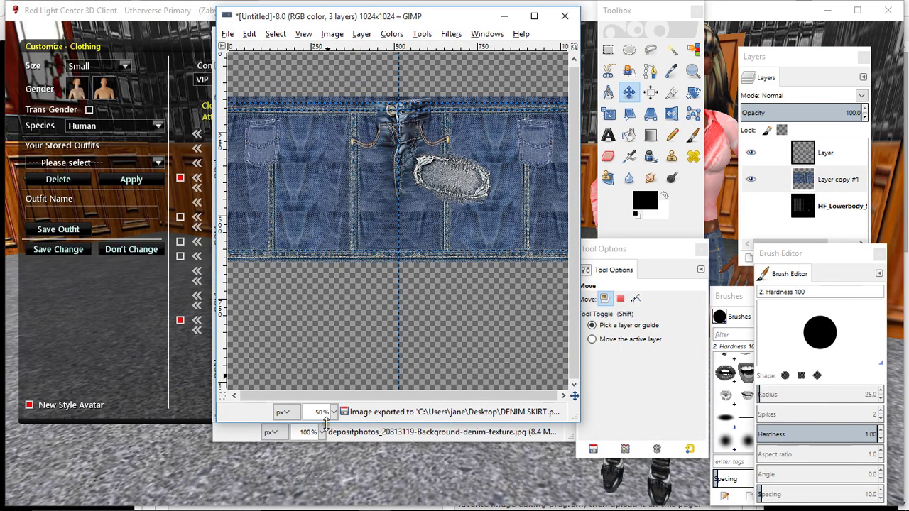
left_click(502, 18)
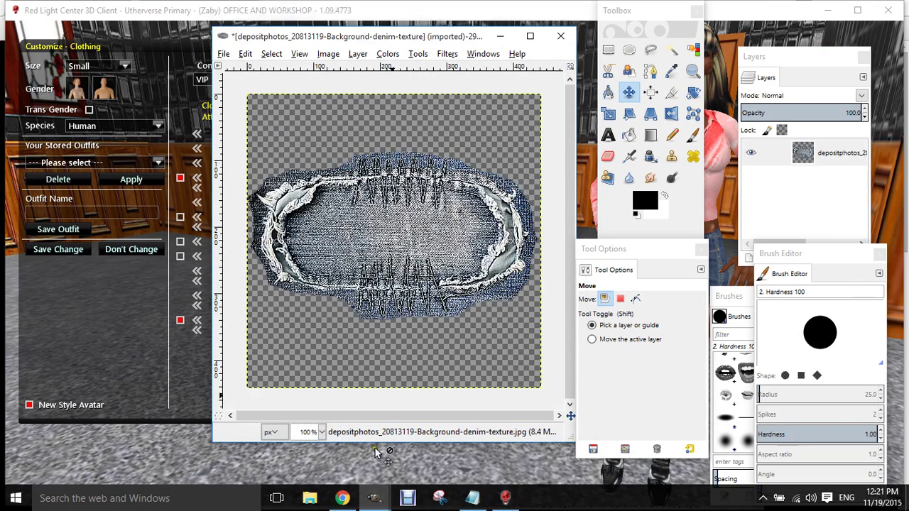
left_click(562, 35)
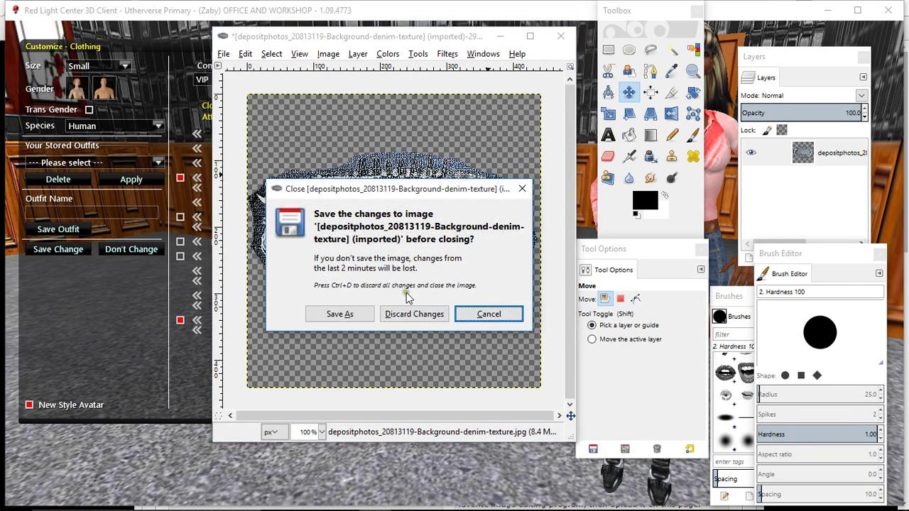
left_click(413, 314)
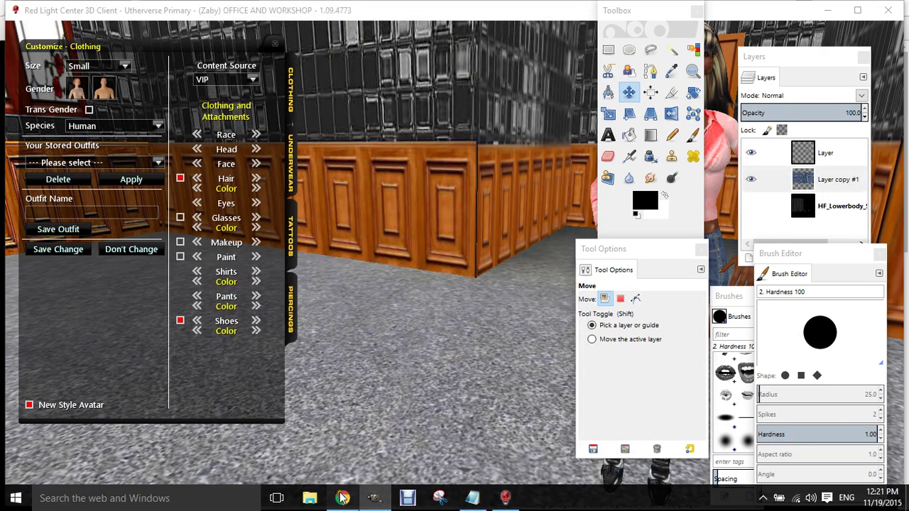
- Switch to Chrome and open the untitled short skirt outfit from My Designed Clothing for editing
left_click(346, 498)
left_click(169, 269)
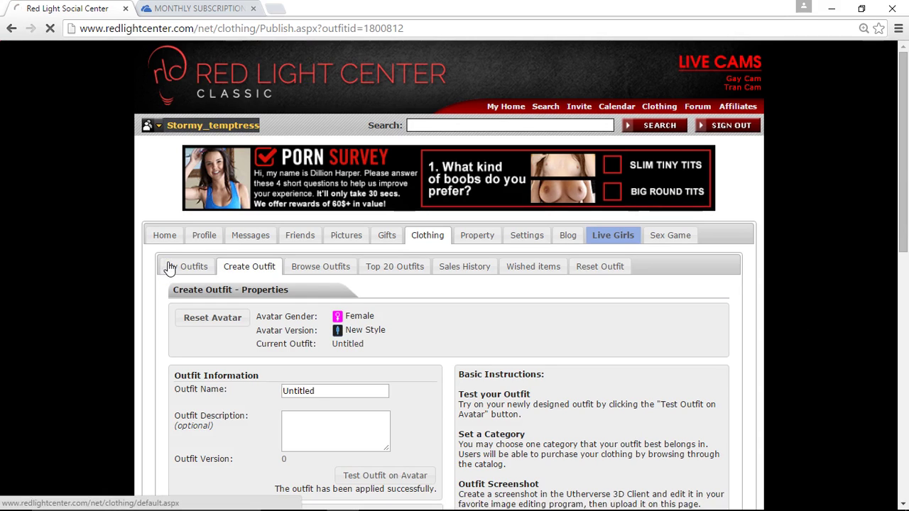
scroll(295, 278, "down", 10)
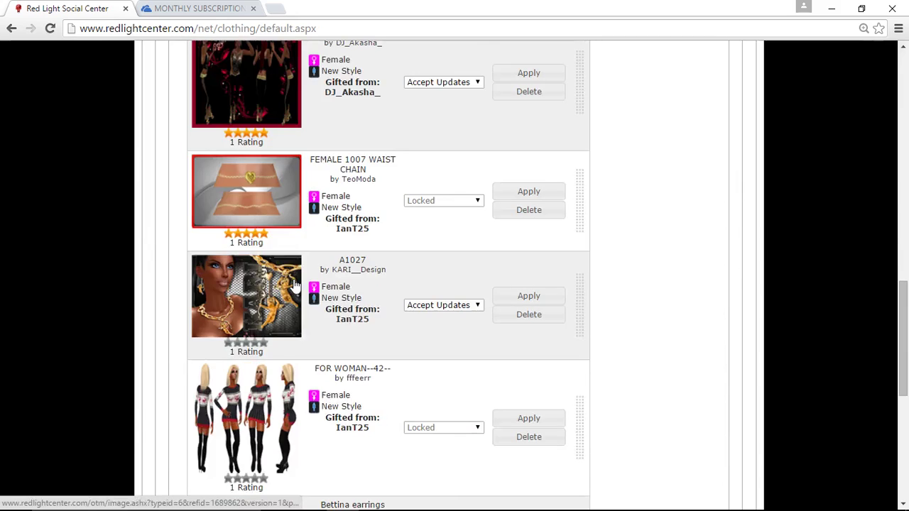
scroll(295, 284, "down", 6)
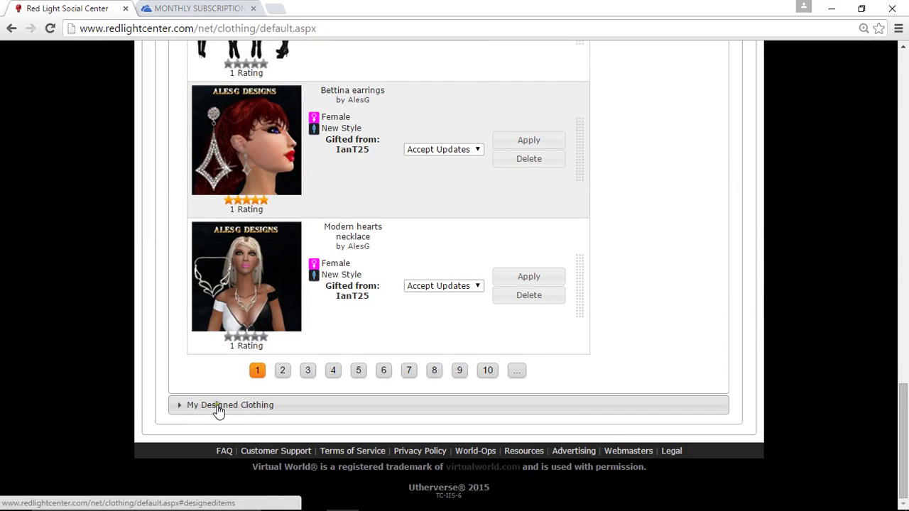
left_click(219, 406)
left_click(467, 185)
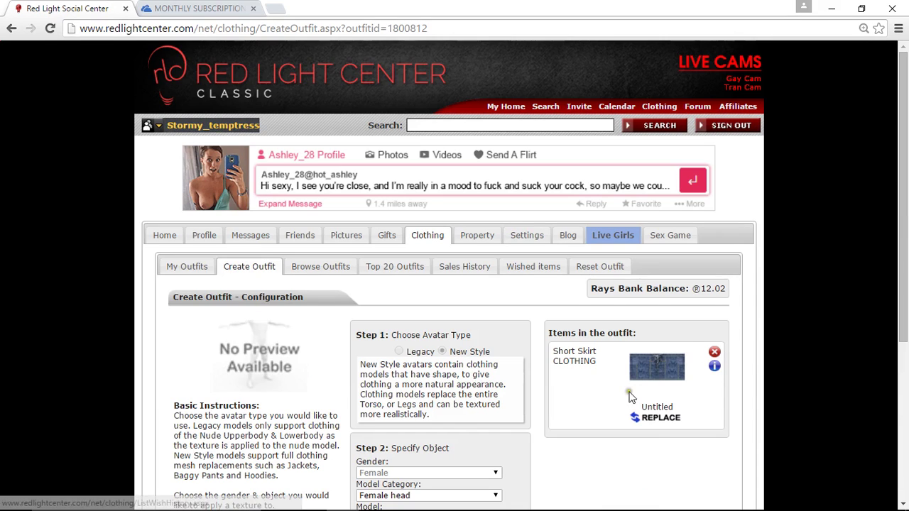
- Replace the Short Skirt texture with the DENIM SKIRT file from the Desktop
left_click(650, 419)
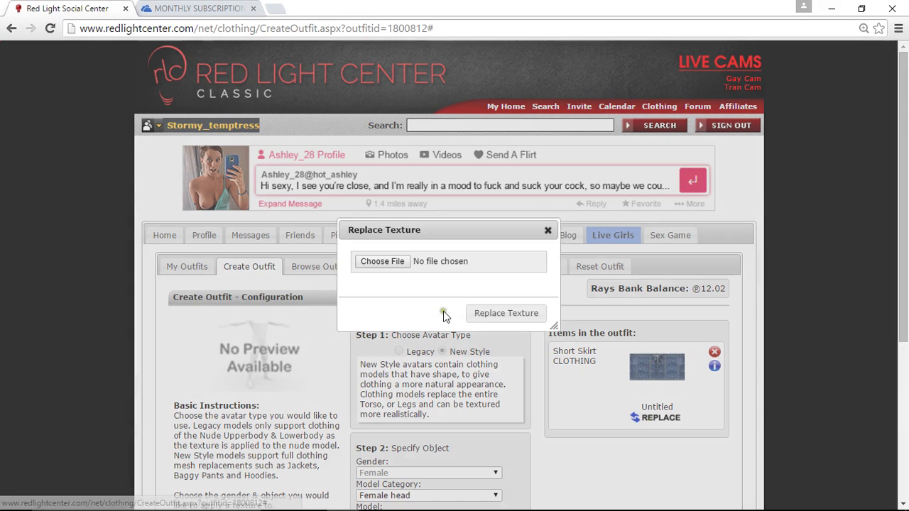
left_click(398, 263)
left_click(393, 202)
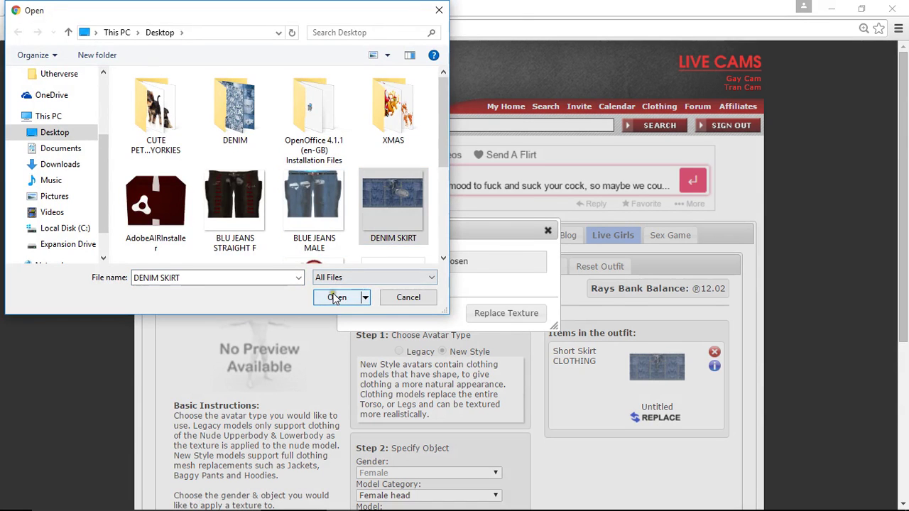
left_click(336, 298)
left_click(488, 313)
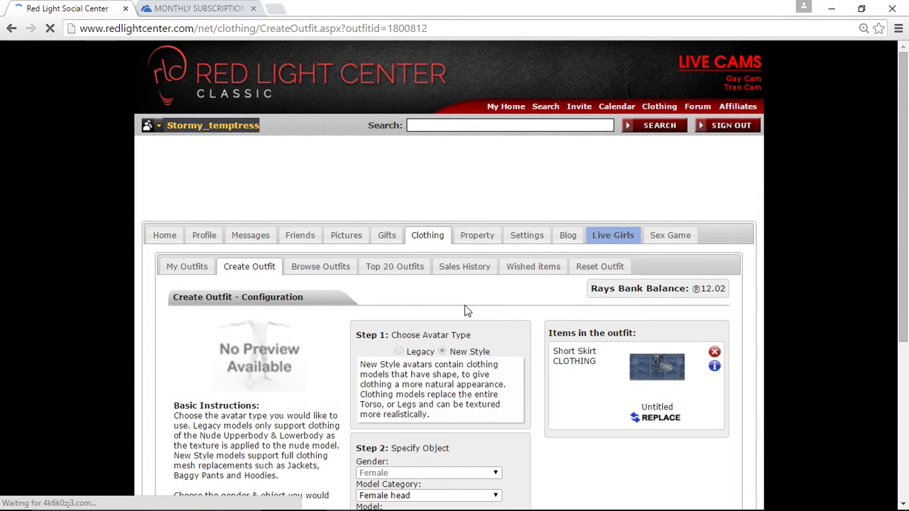
- Proceed to publishing the outfit, and switch to the Red Light Center 3D Client to view the skirt on the avatar
scroll(440, 334, "down", 4)
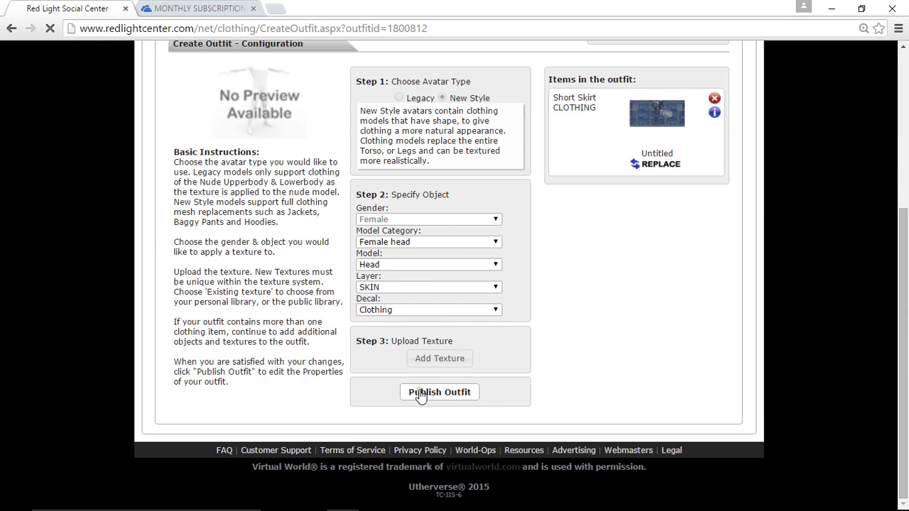
left_click(420, 396)
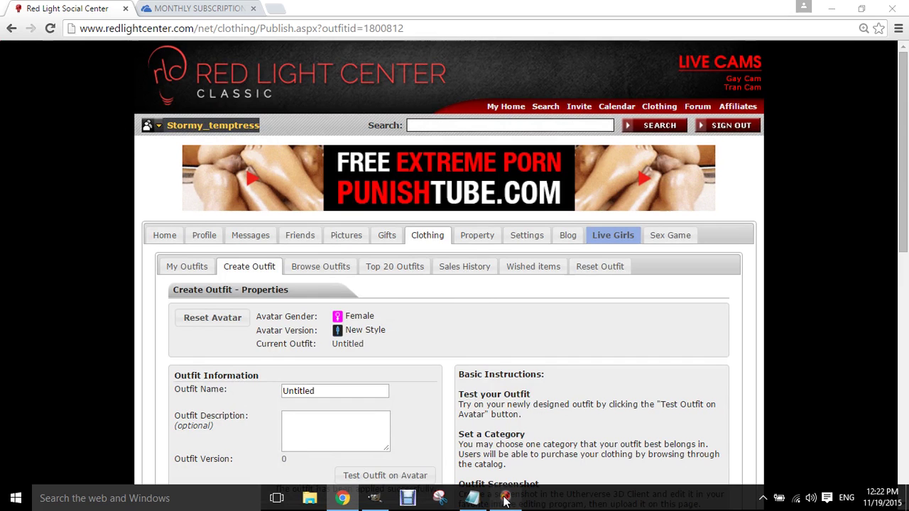
left_click(505, 500)
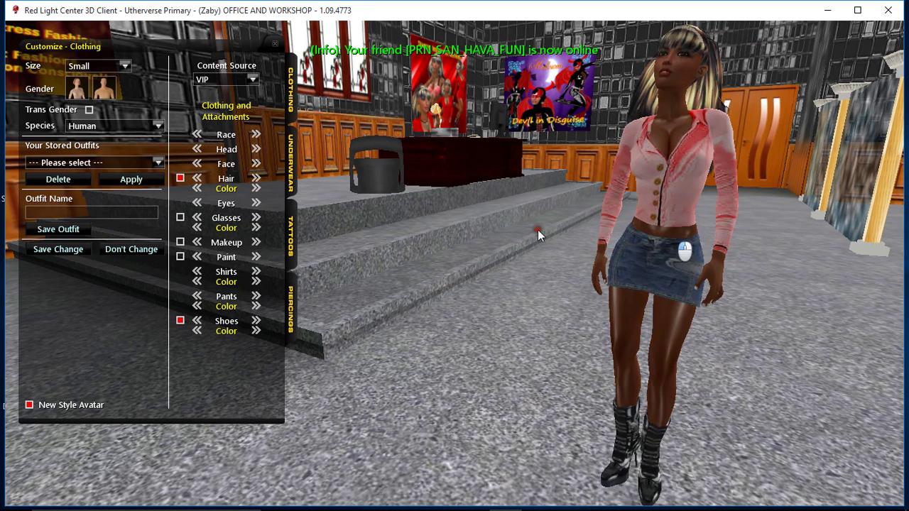
mouse_move(375, 505)
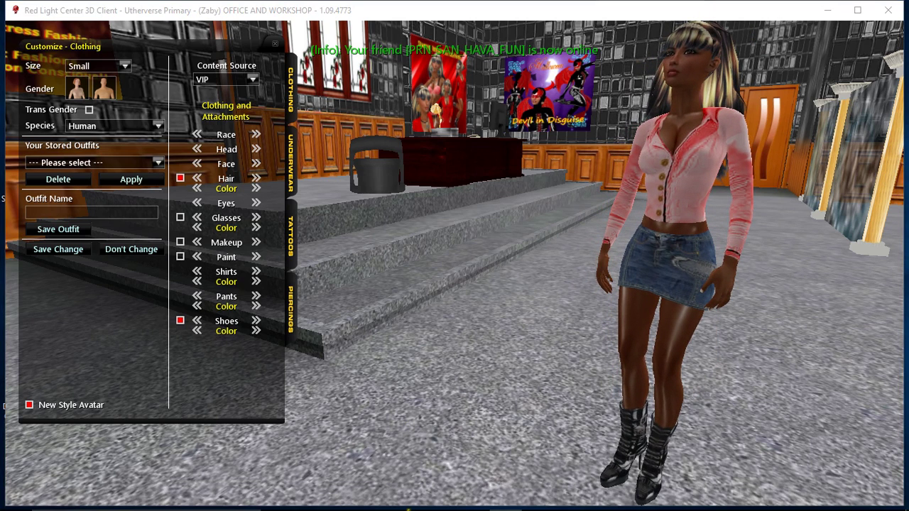
left_click(409, 500)
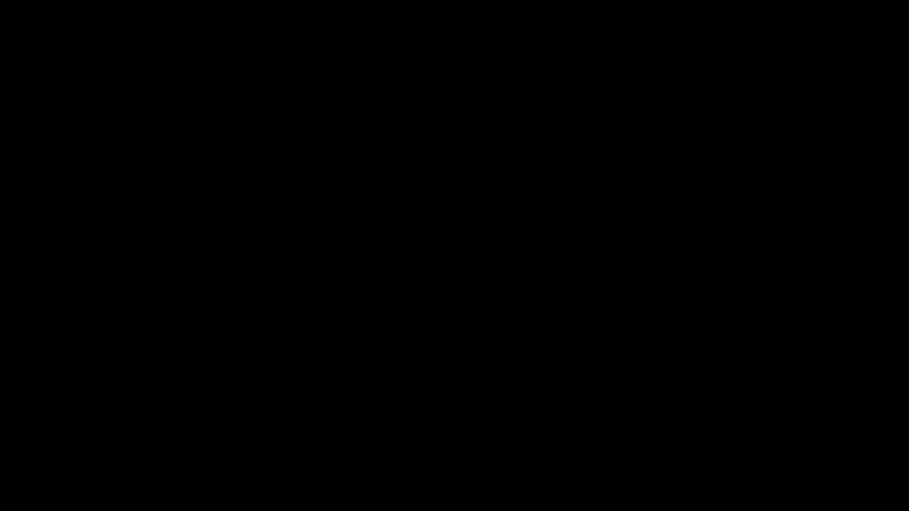